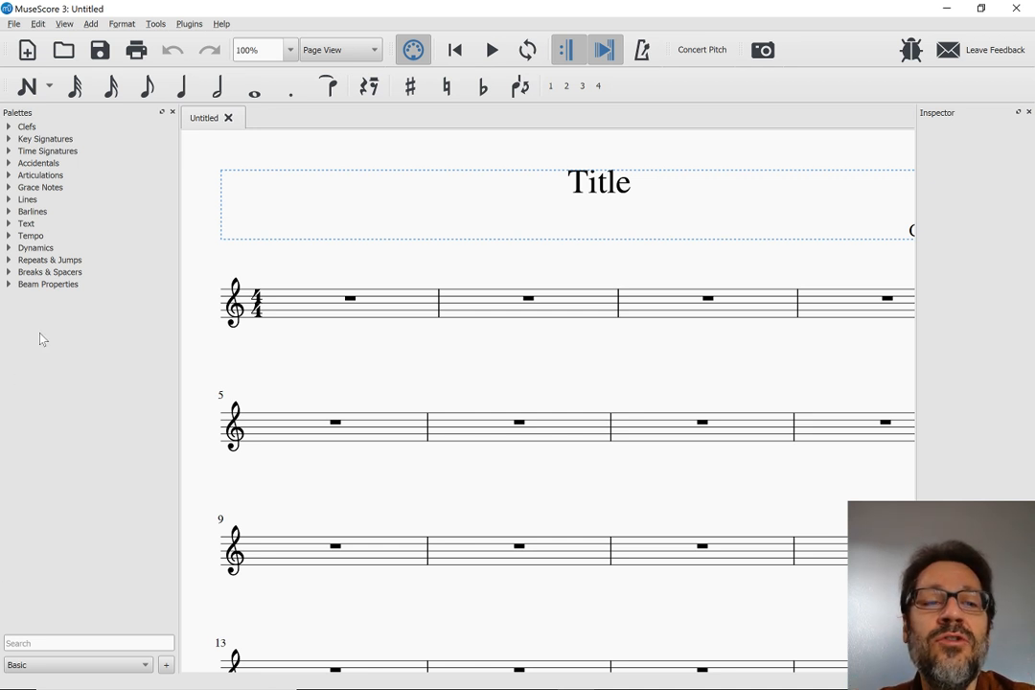
Revert MuseScore to its factory settings and confirm the reset of all preferences
click(221, 25)
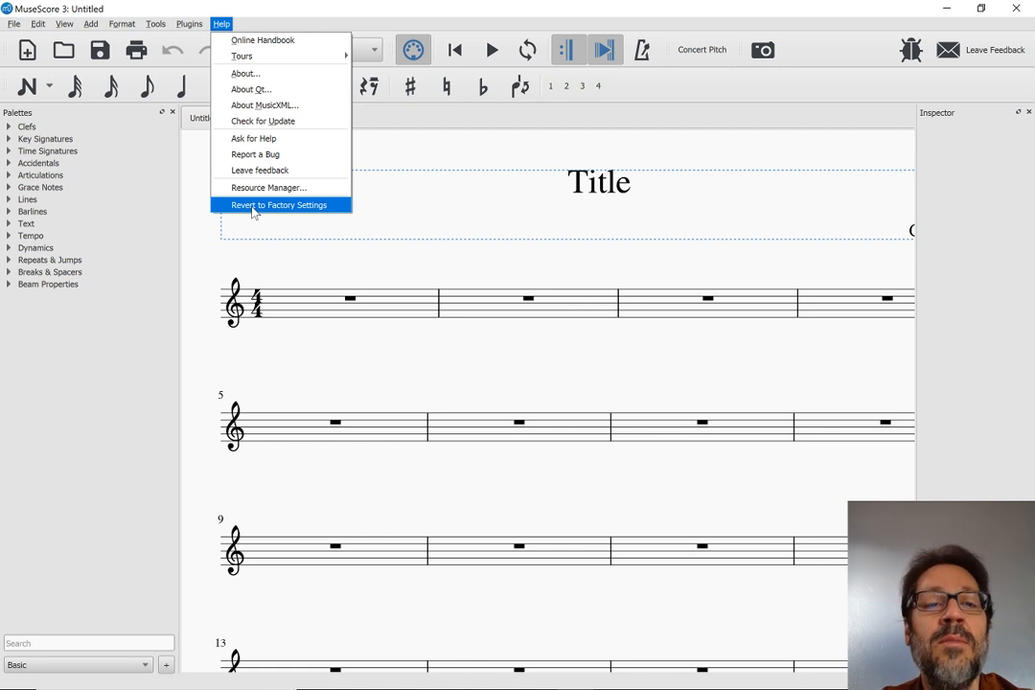
click(253, 207)
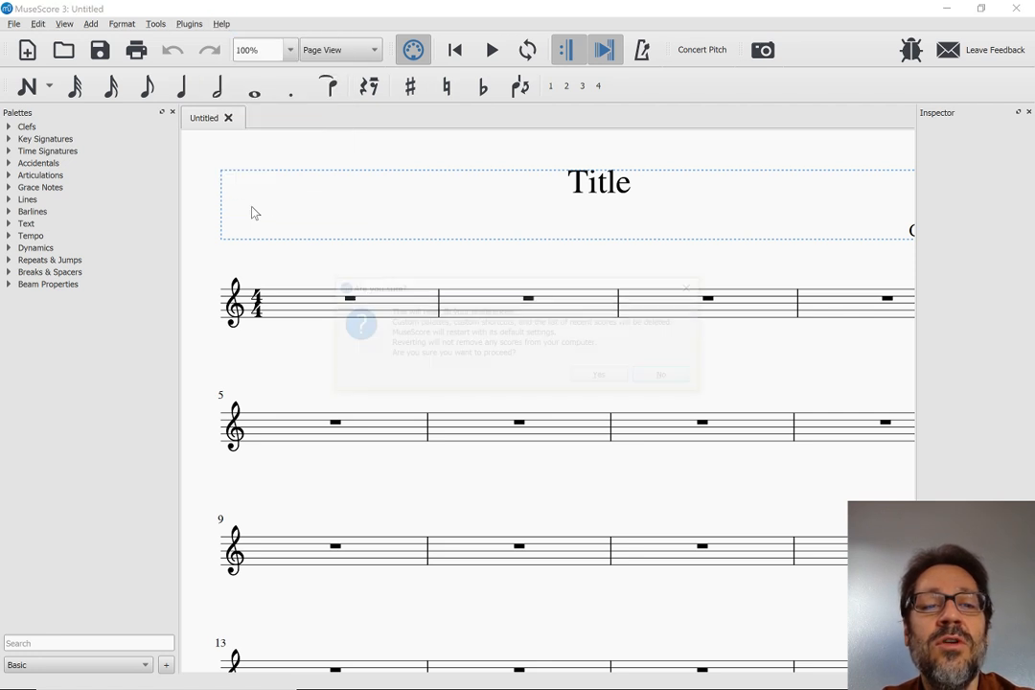
click(601, 376)
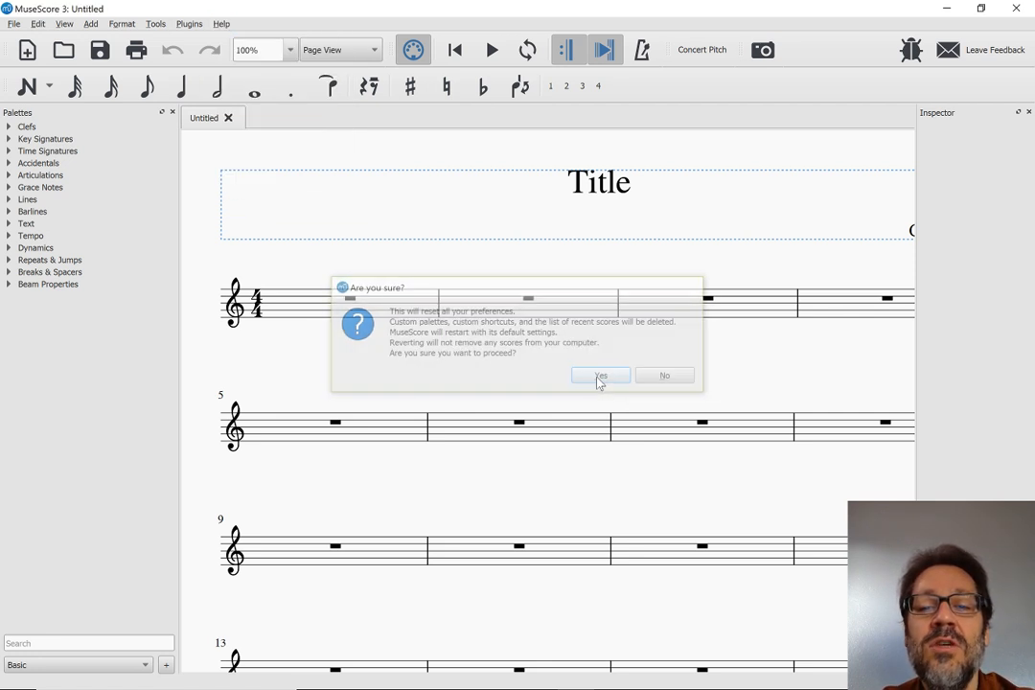
Switch to the Chrome window holding the YouTube Live Dashboard and show the MuseScore 3.0 Beta Release page
key(alt+Tab)
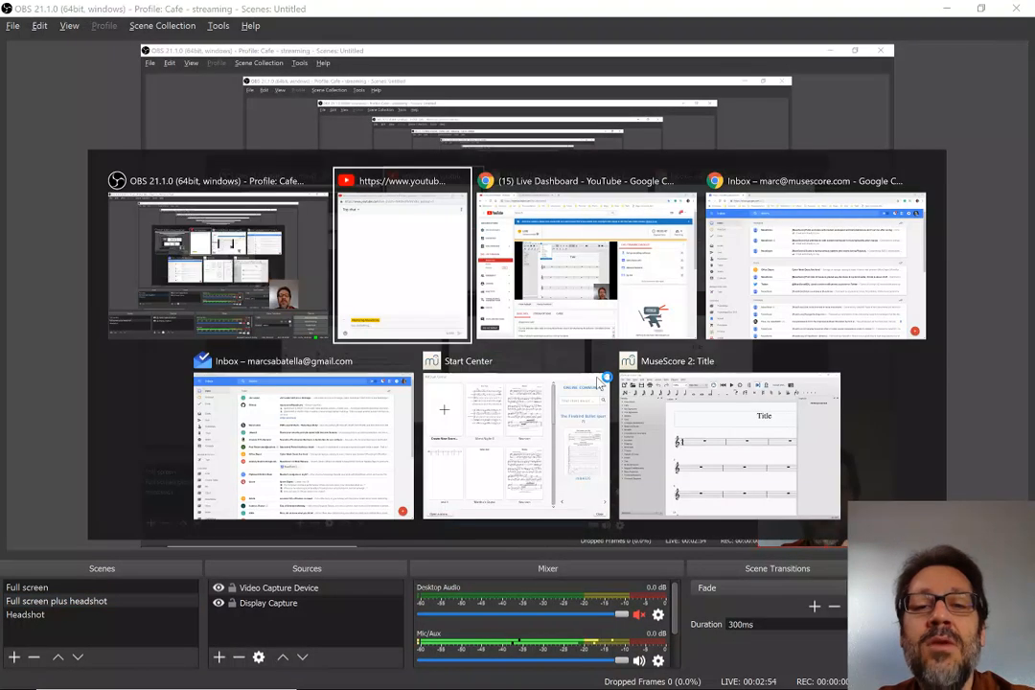
key(alt+Tab)
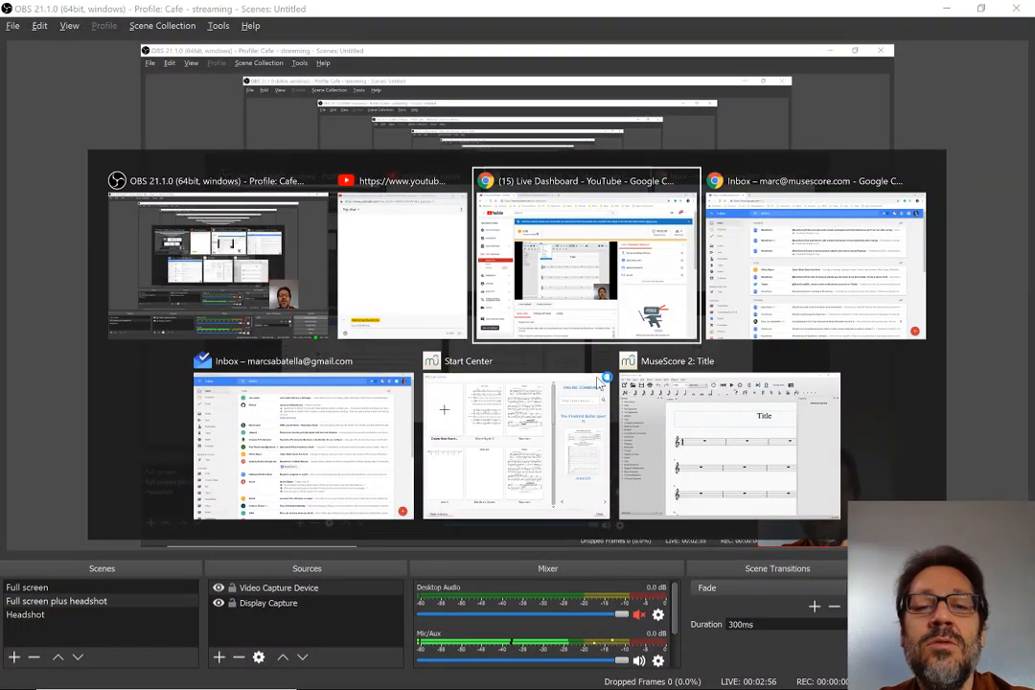
key(alt+Tab)
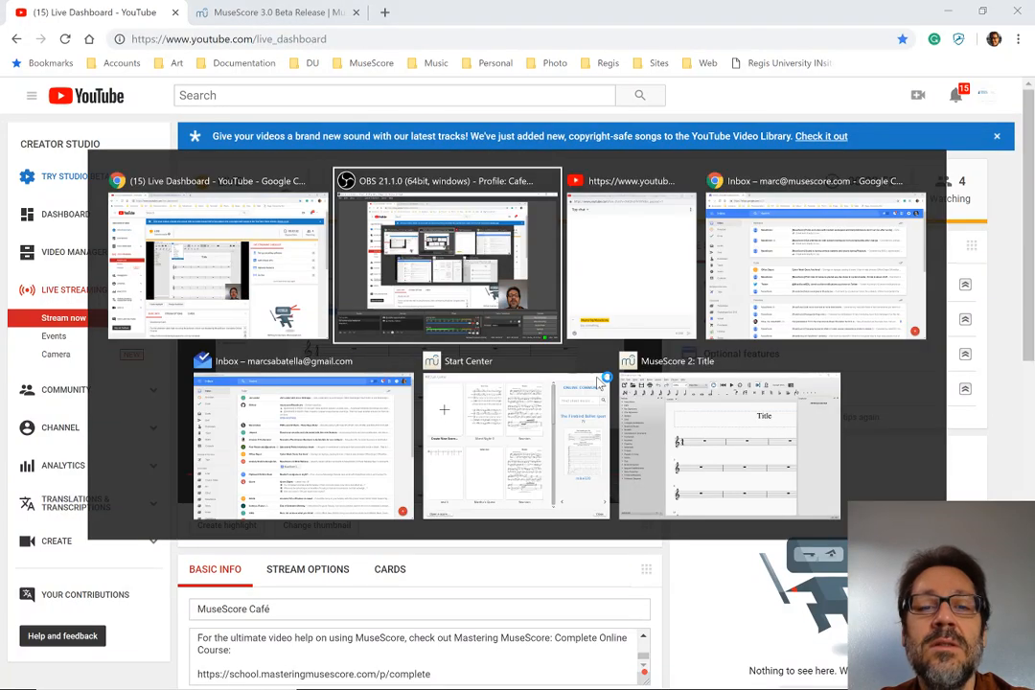
key(alt+Tab)
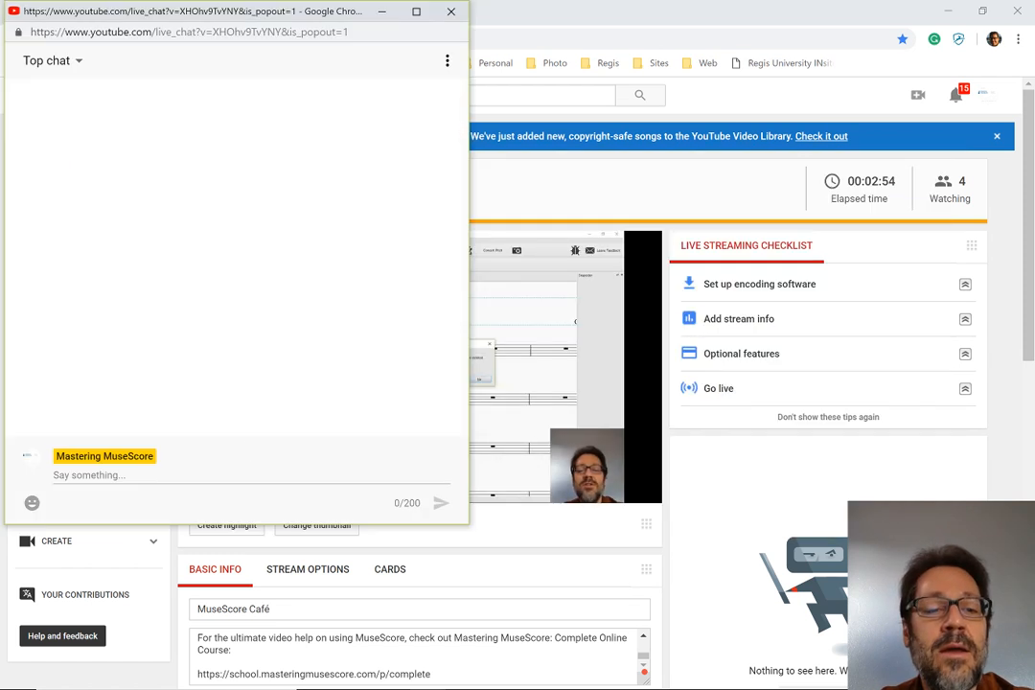
key(alt+Tab)
key(alt+Tab)
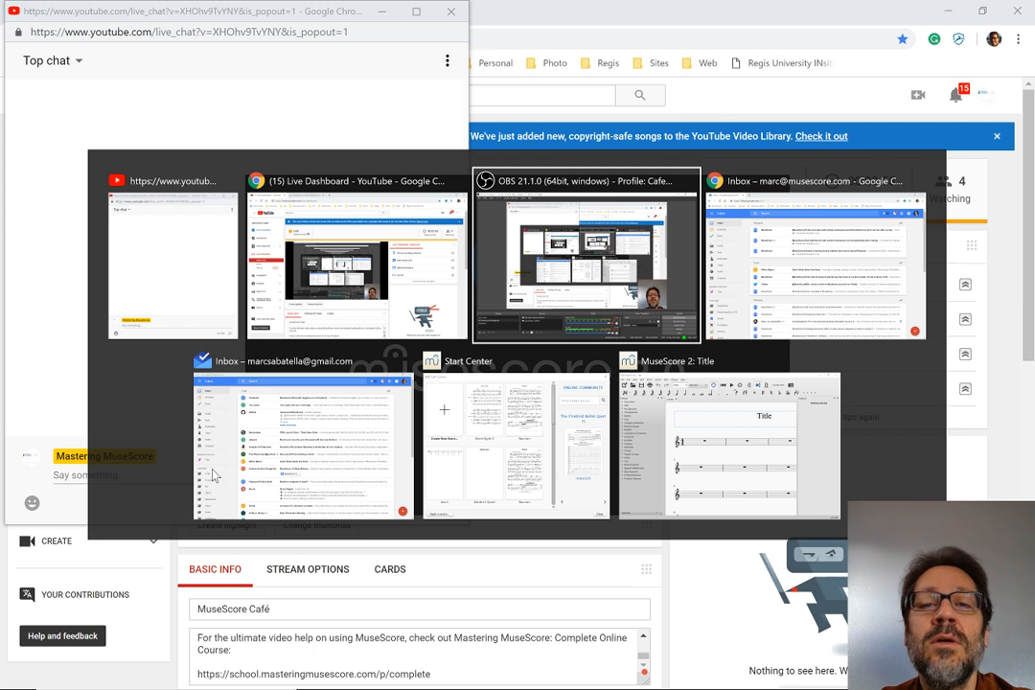
key(alt+Tab)
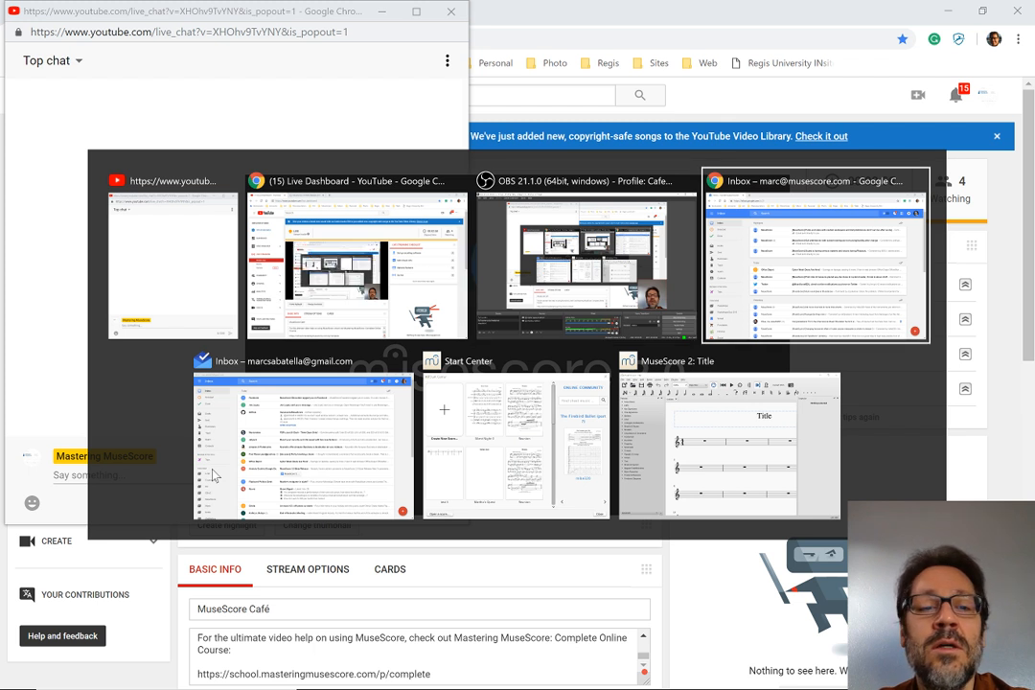
key(alt+shift+Tab)
key(alt+shift+Tab)
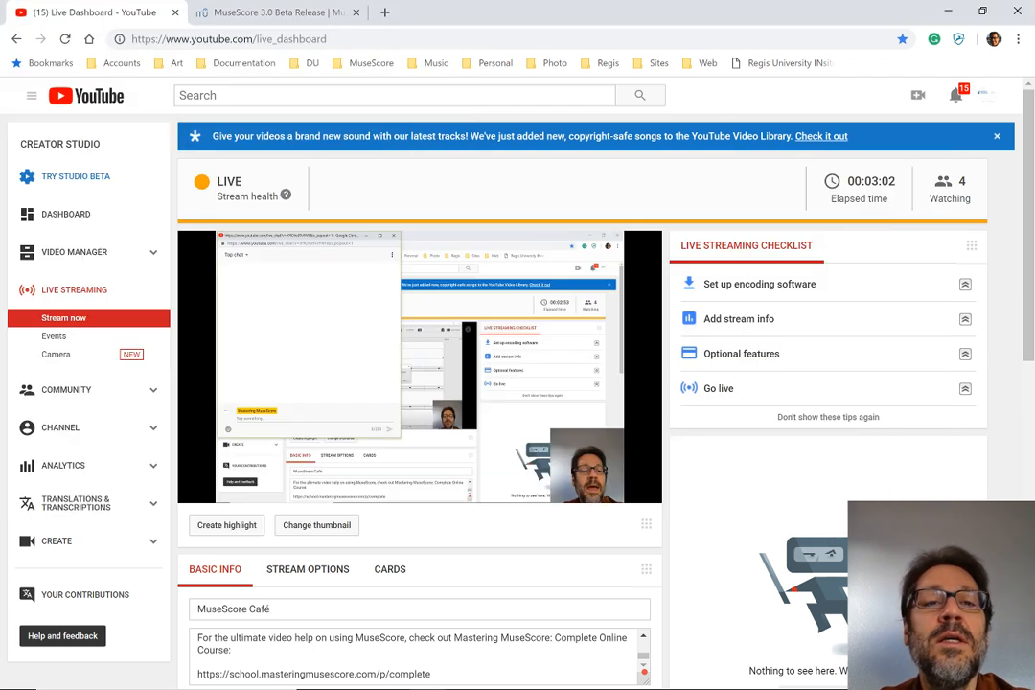
click(252, 13)
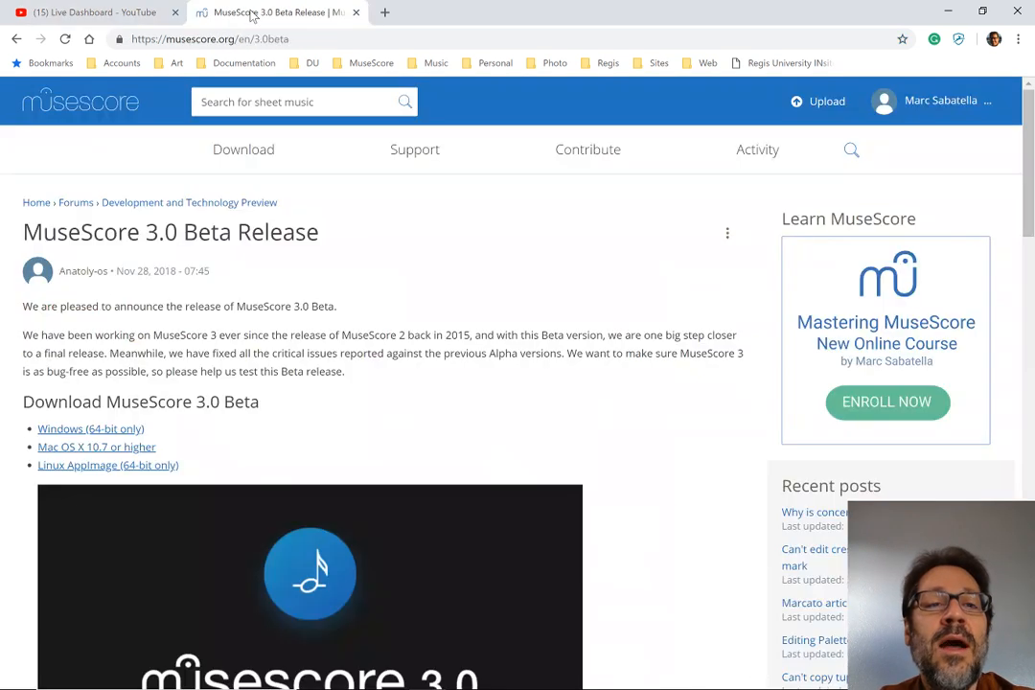
click(291, 38)
key(ctrl+c)
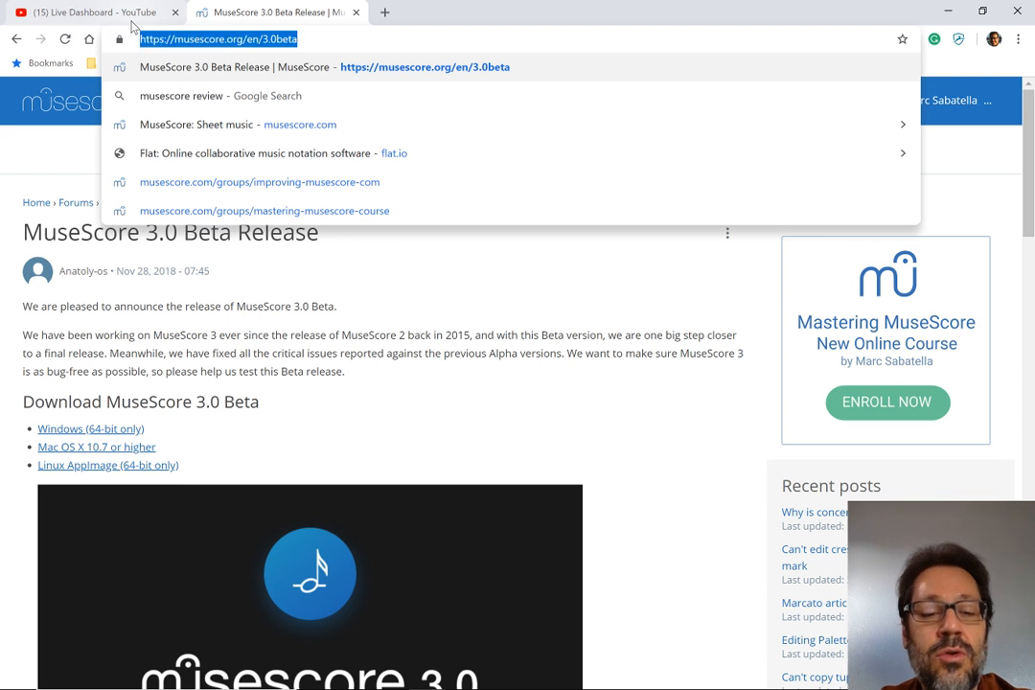
key(alt+Tab)
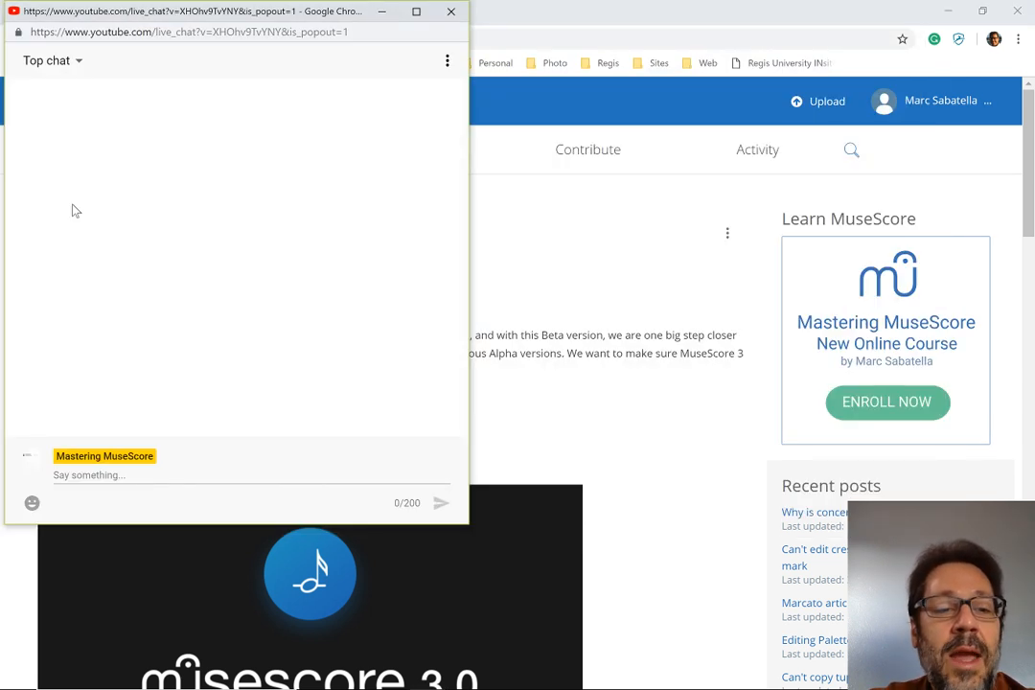
click(91, 476)
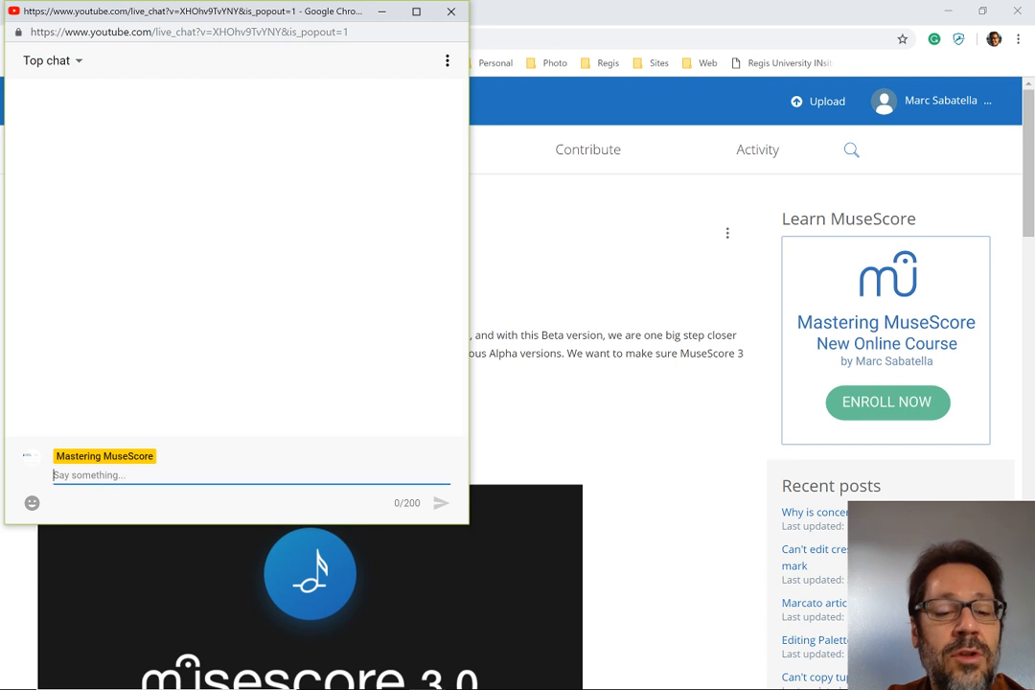
key(ctrl+v)
key(Return)
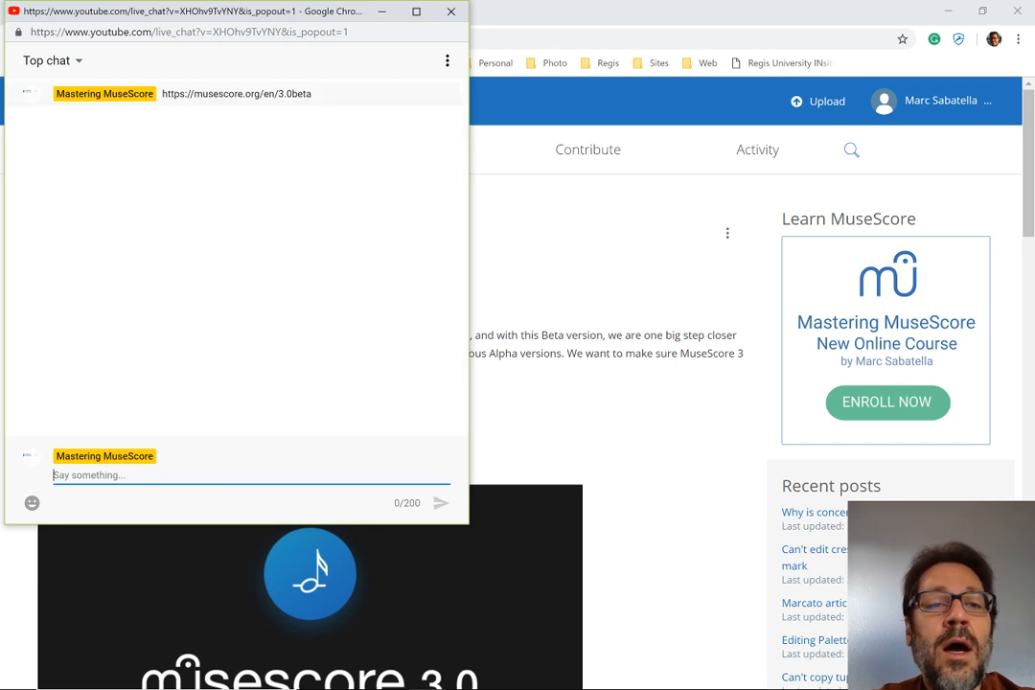
Return to the MuseScore 3.0 Beta Release page in Chrome, review its Release Notes and highlight the page address
key(alt+Tab)
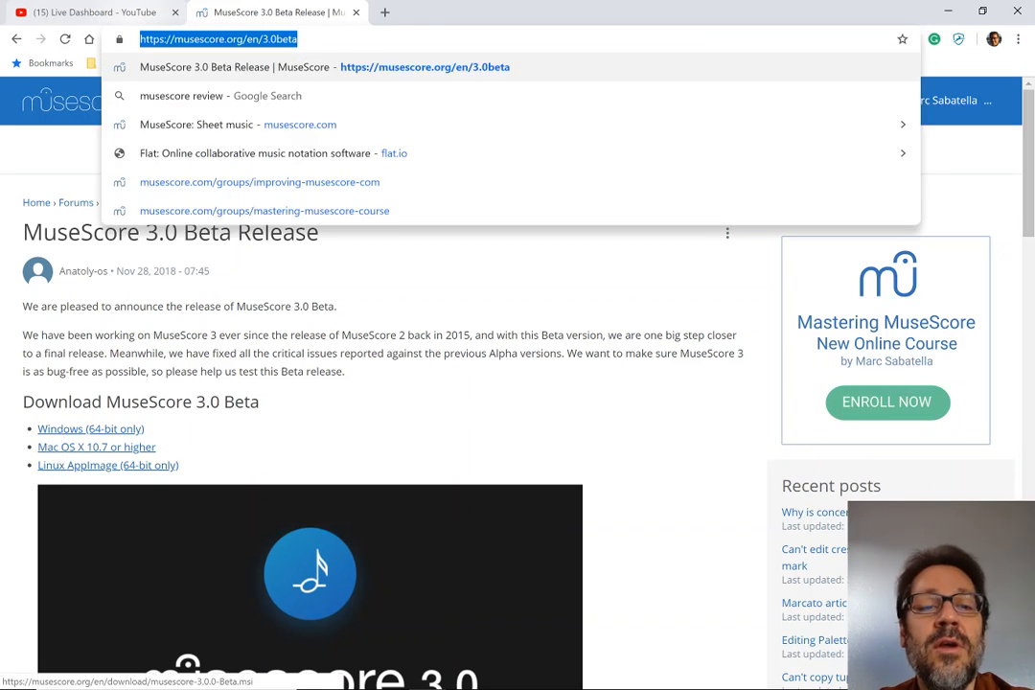
key(alt+Tab)
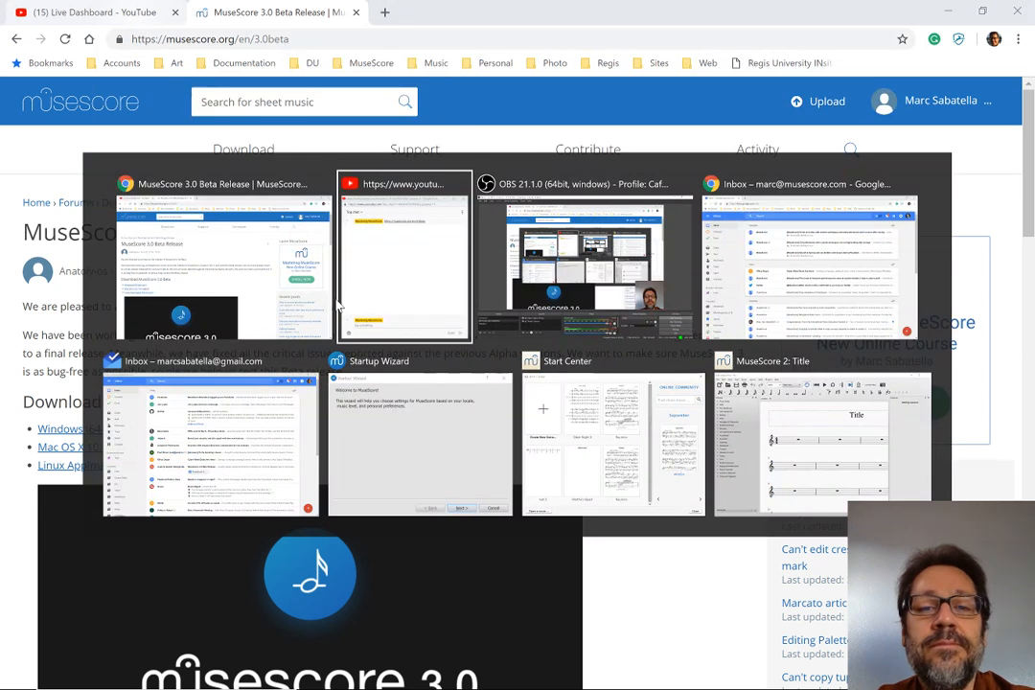
key(alt+Tab)
key(alt+shift+Tab)
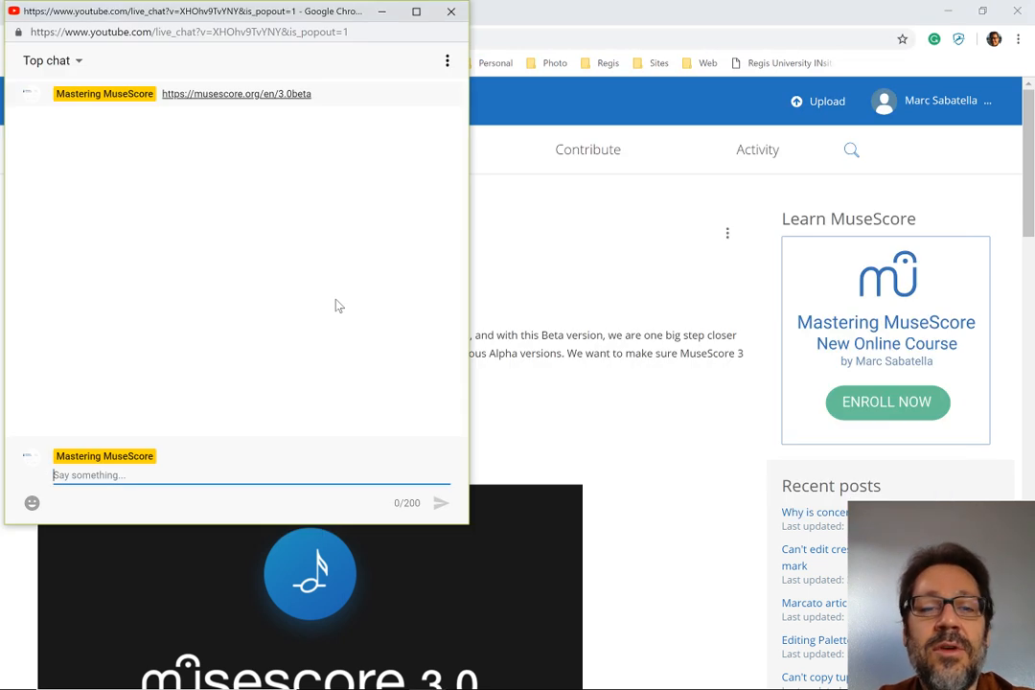
key(alt+Tab)
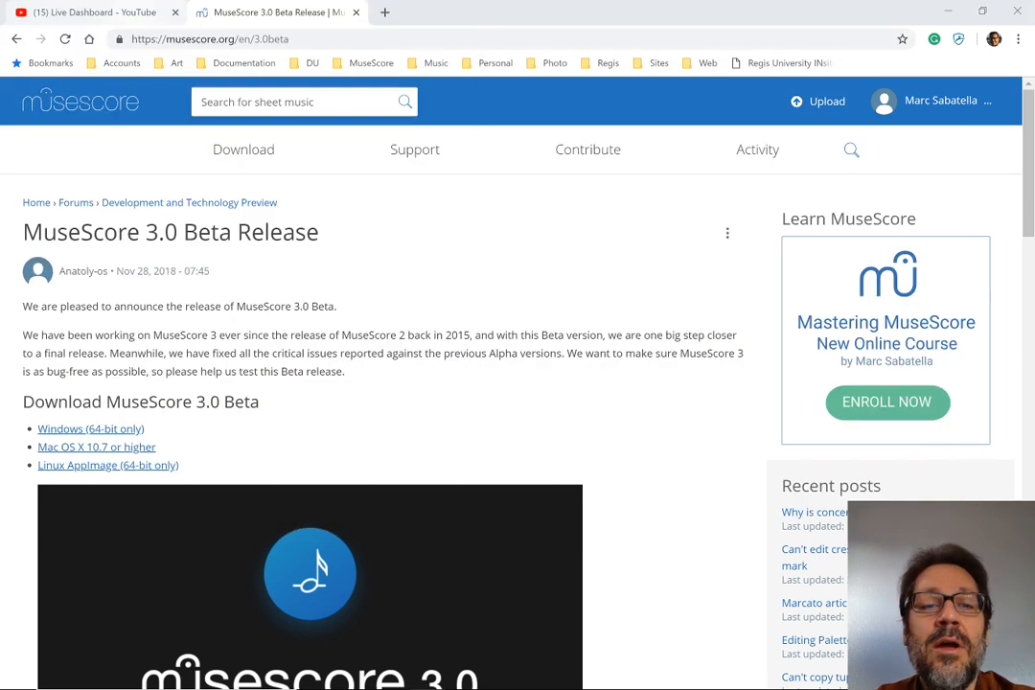
scroll(354, 376, down, 5)
scroll(354, 375, down, 3)
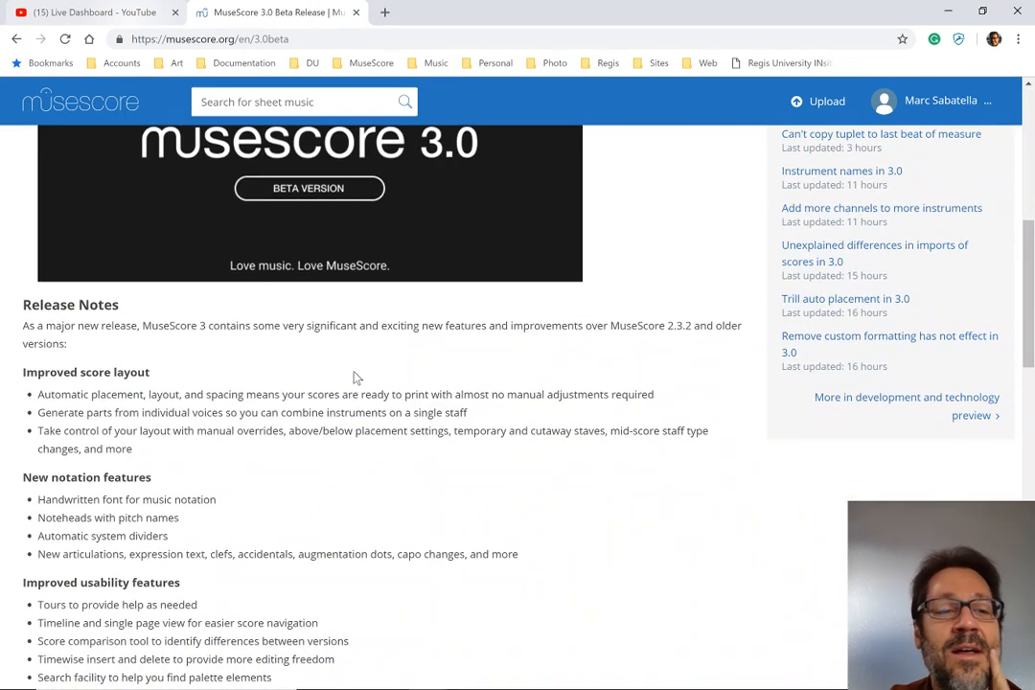
scroll(355, 376, down, 2)
scroll(354, 377, down, 1)
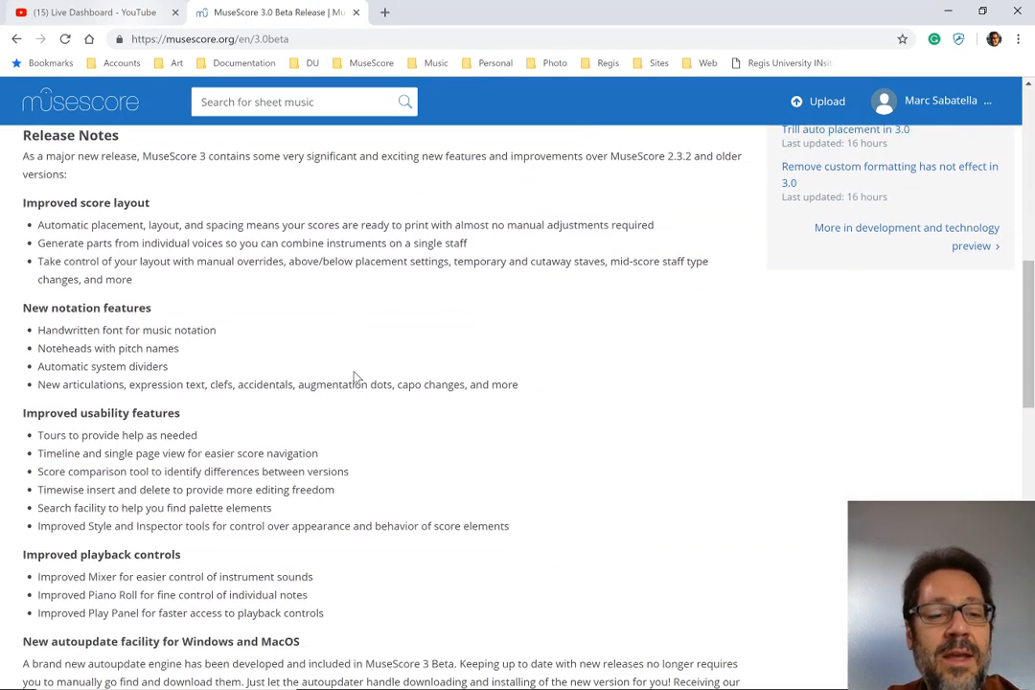
scroll(354, 377, up, 1)
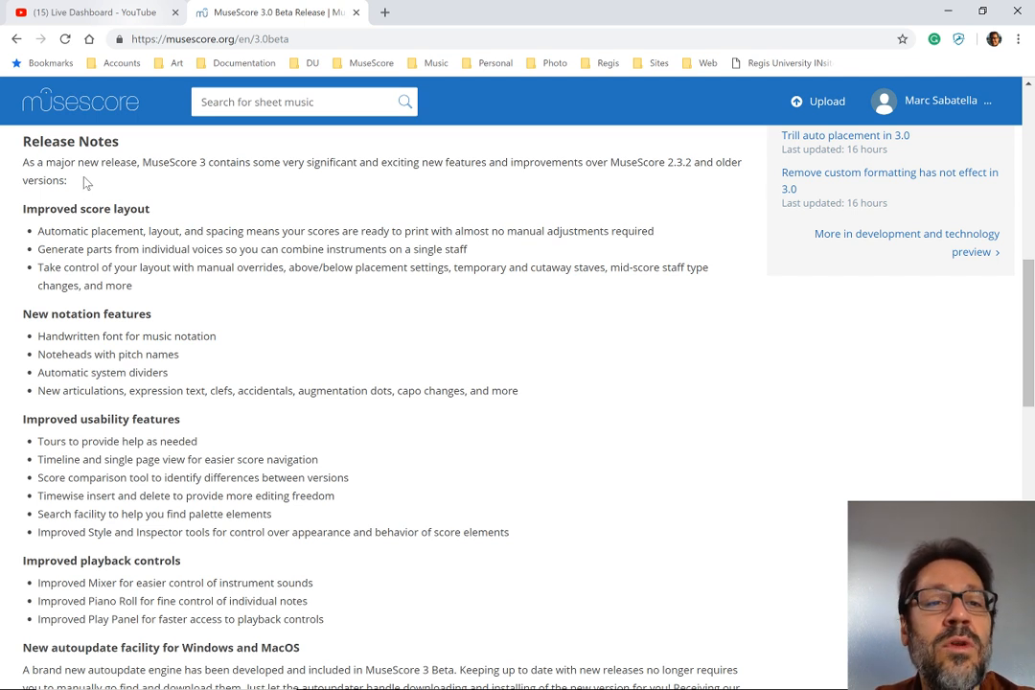
click(429, 39)
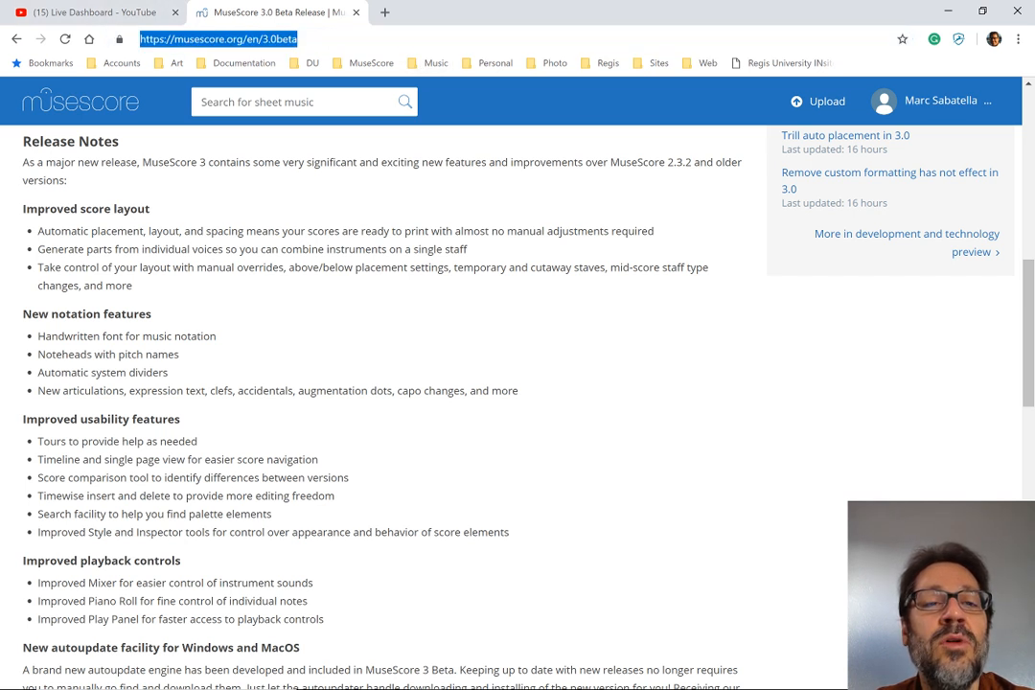
Switch to the MuseScore Startup Wizard, pass its welcome page and accept System (en_US) as the language
click(375, 319)
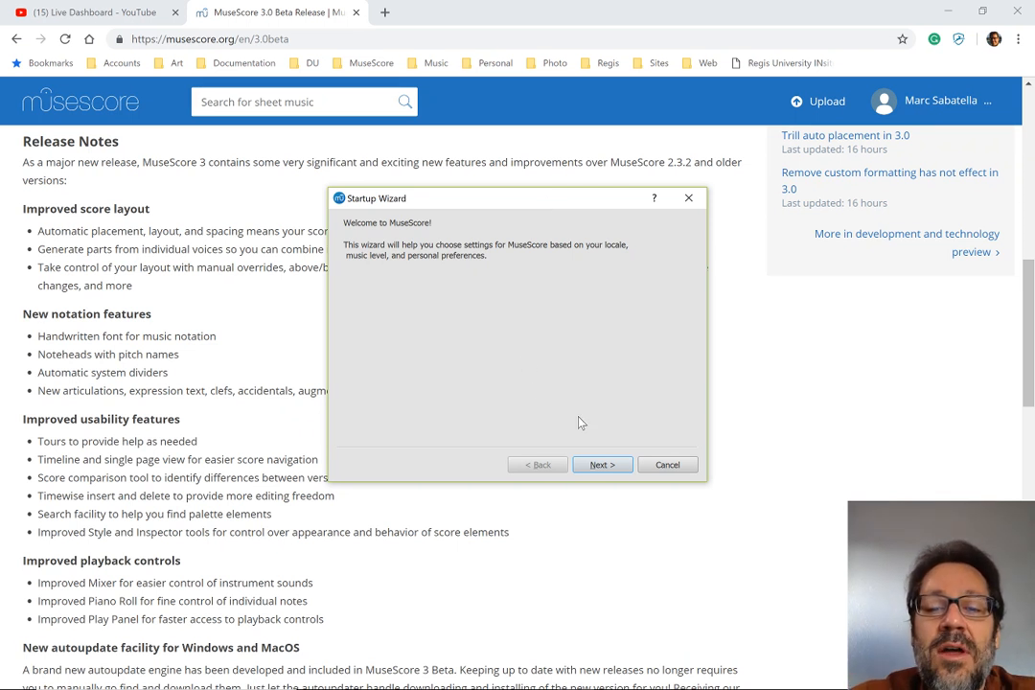
click(603, 466)
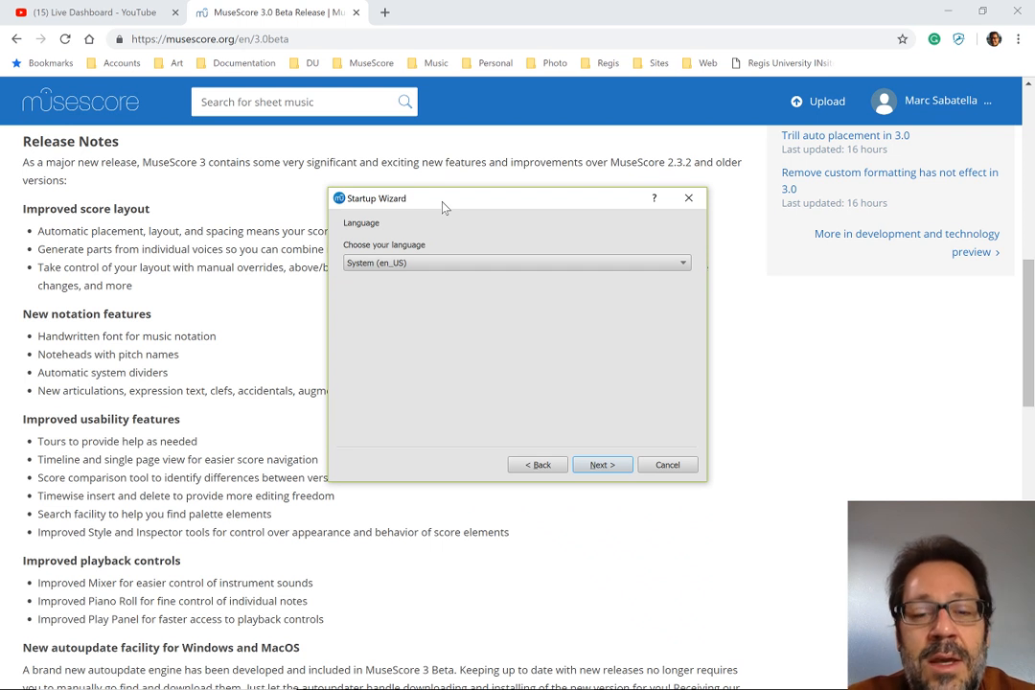
click(595, 470)
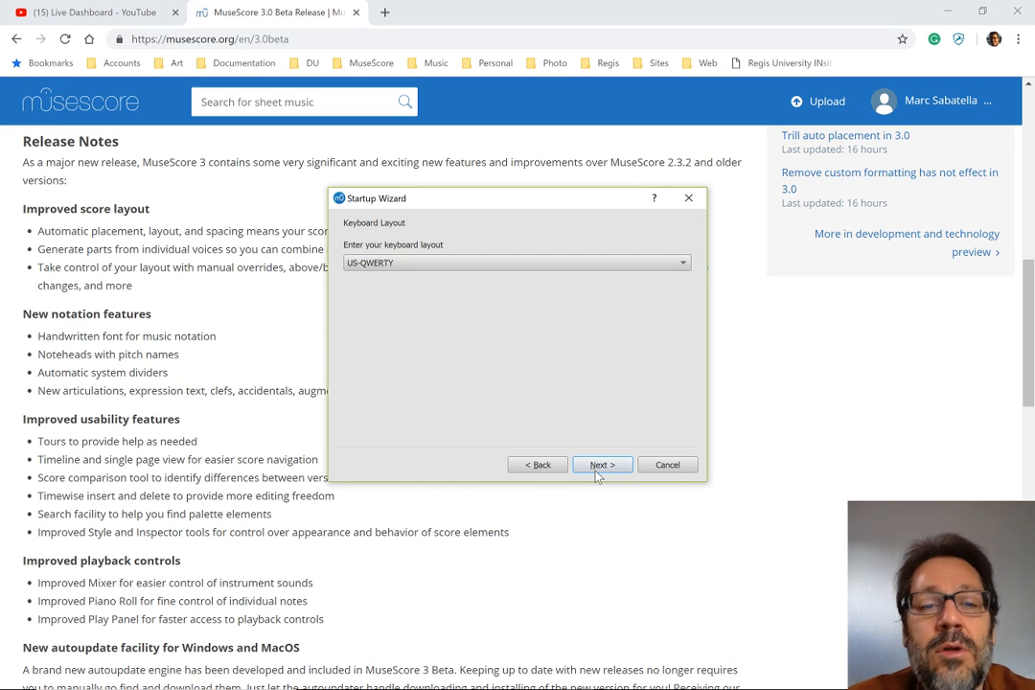
Choose US-QWERTY as the keyboard layout in the Startup Wizard and continue
click(447, 265)
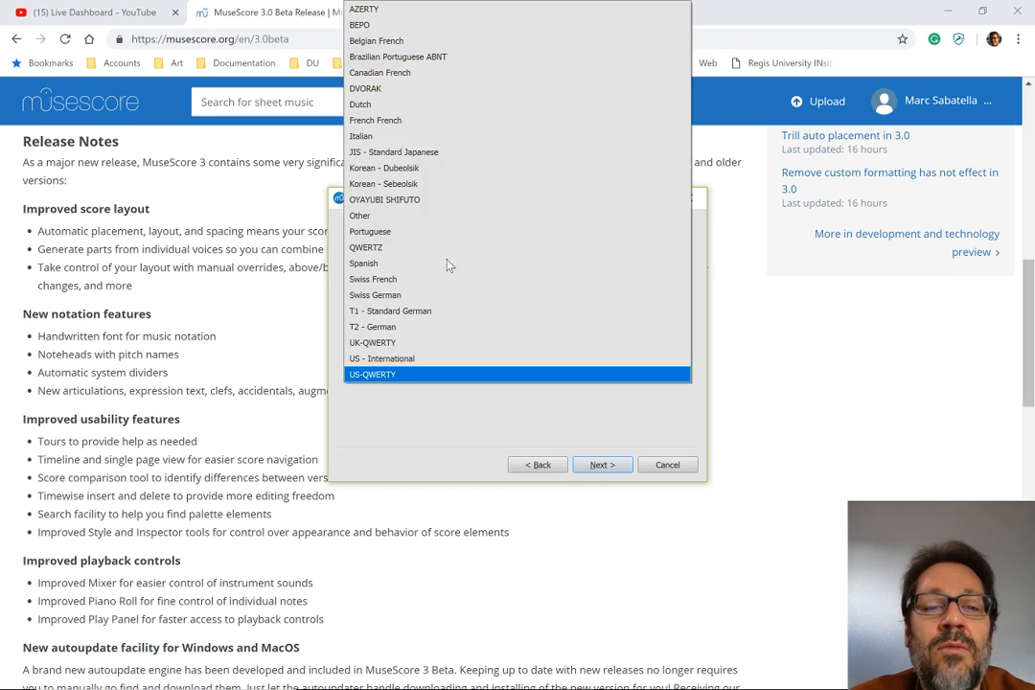
click(375, 375)
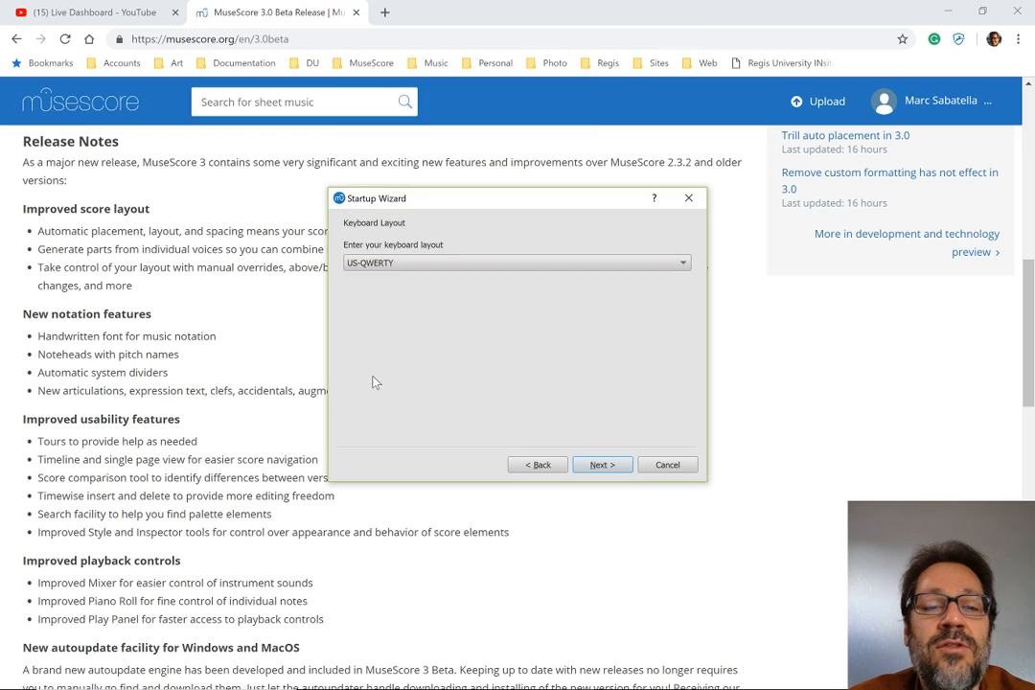
click(605, 465)
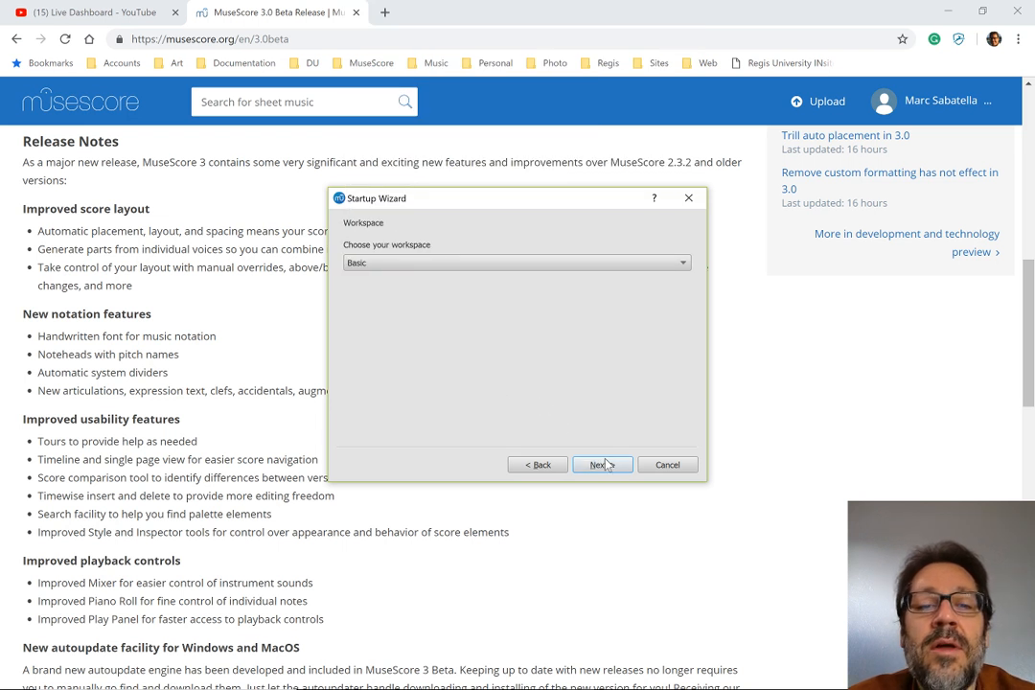
Choose the Advanced workspace in the Startup Wizard and continue
click(486, 270)
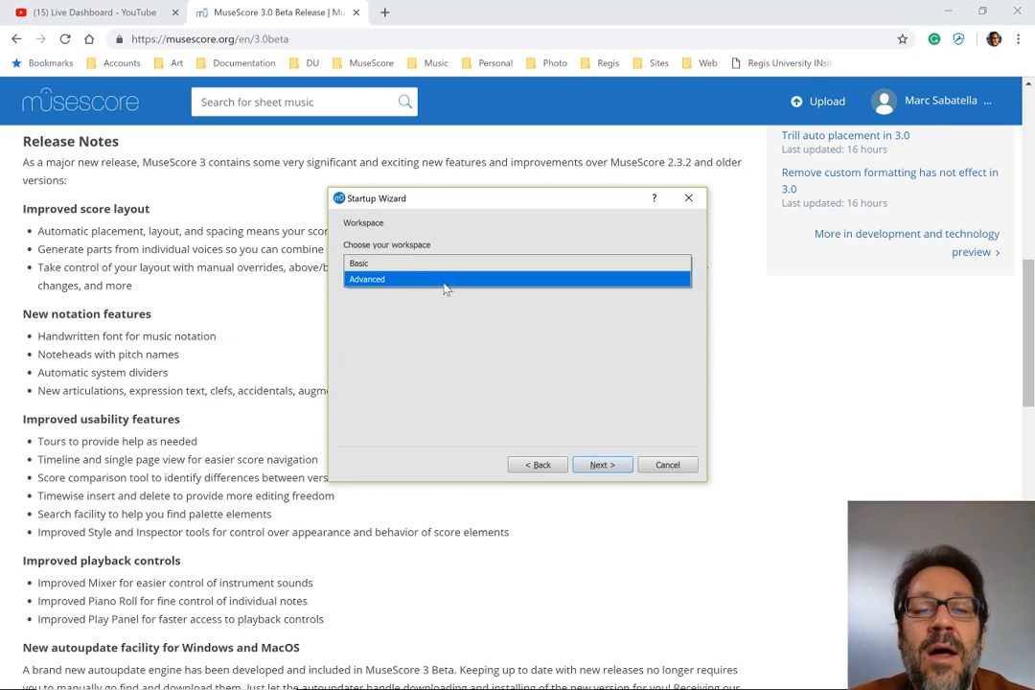
click(445, 279)
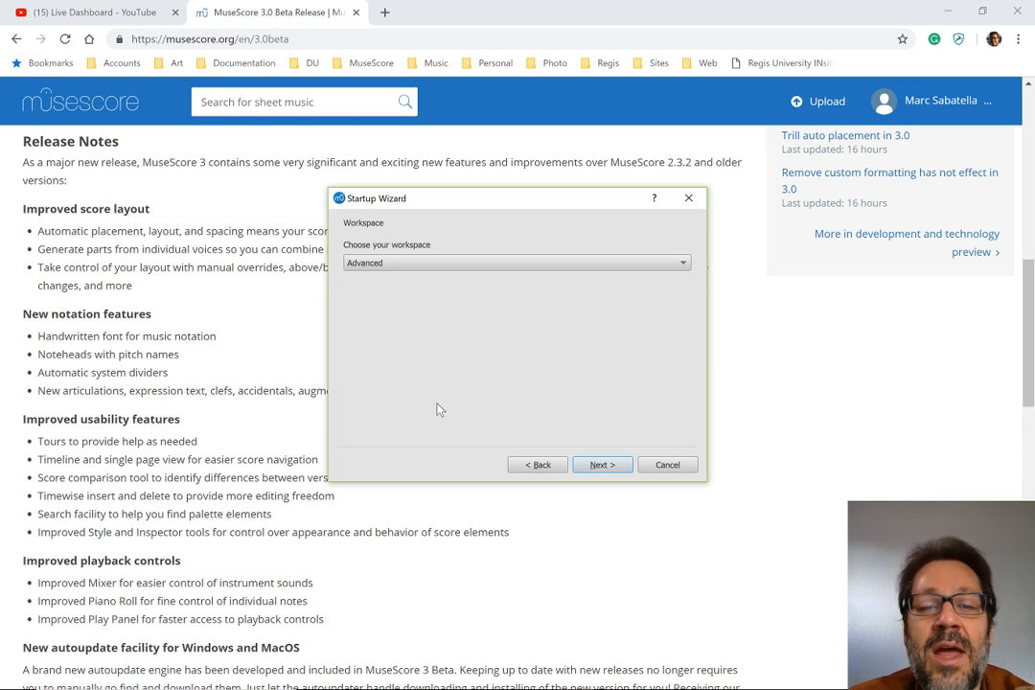
click(613, 465)
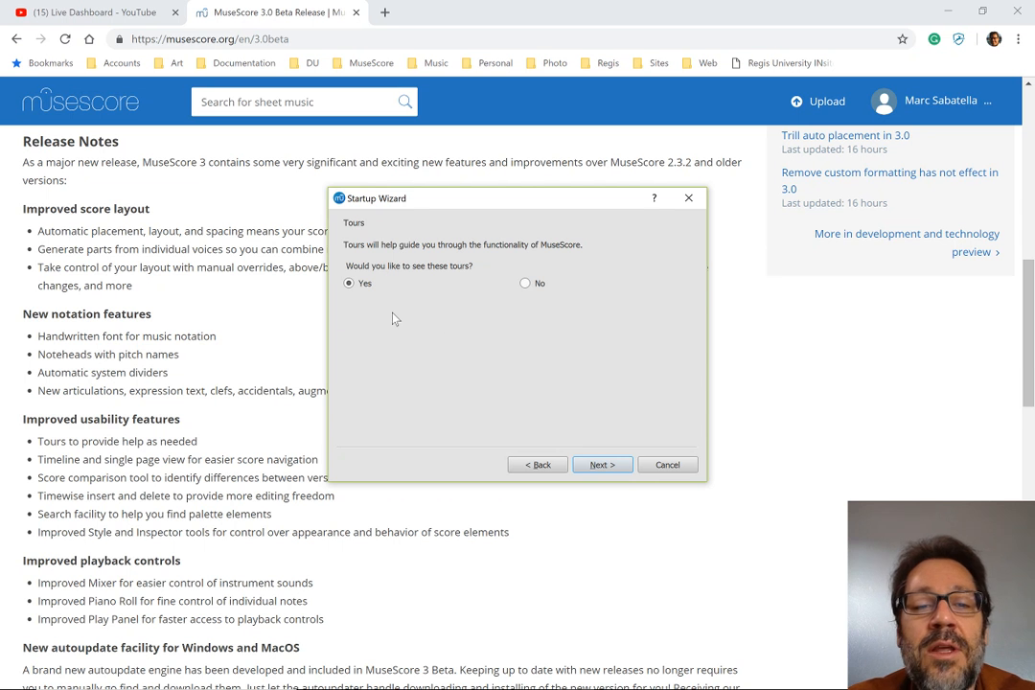
Accept Yes for seeing the tours and finish the Startup Wizard
click(599, 465)
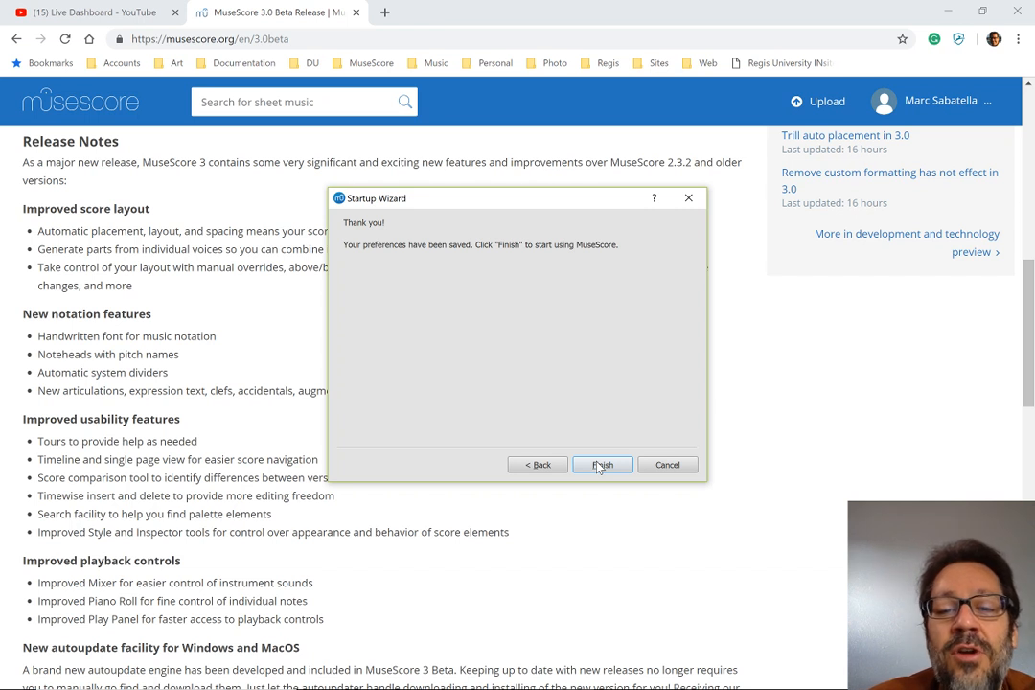
click(599, 466)
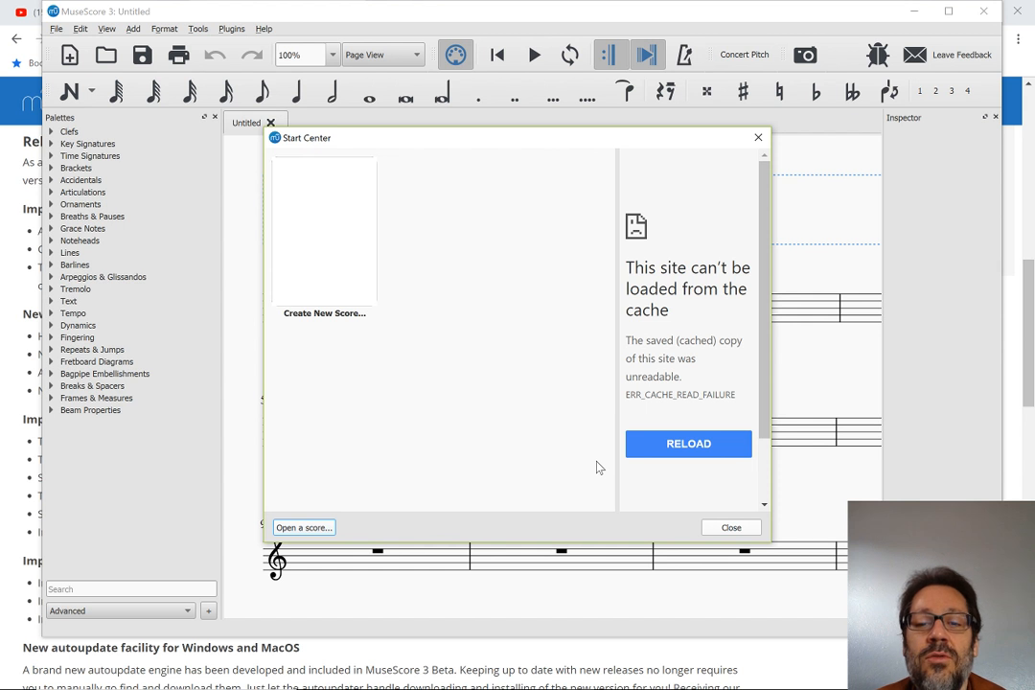
Reload the online page that failed to load in the Start Center
click(690, 445)
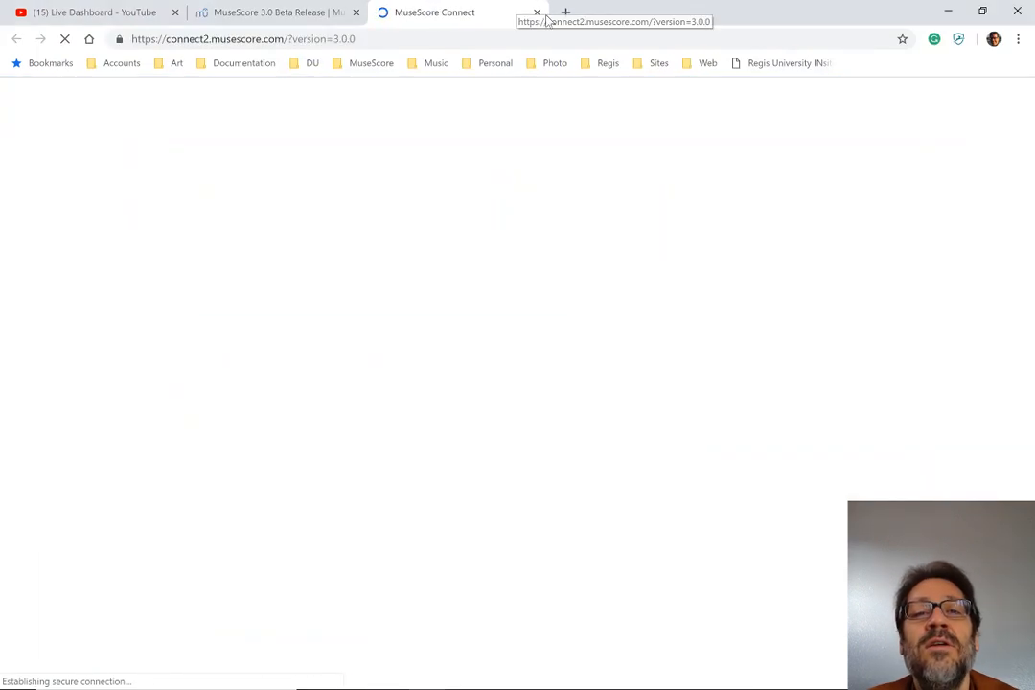
Compare the MuseScore Connect page in the browser with the online section of the MuseScore 3 Start Center
key(alt+Tab)
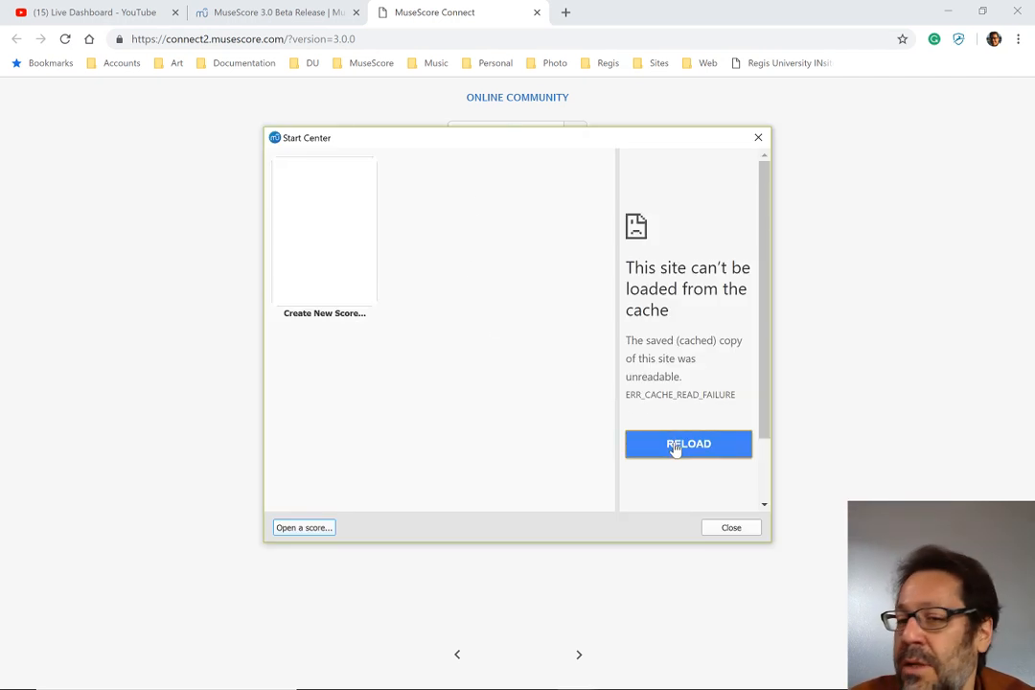
key(alt+Tab)
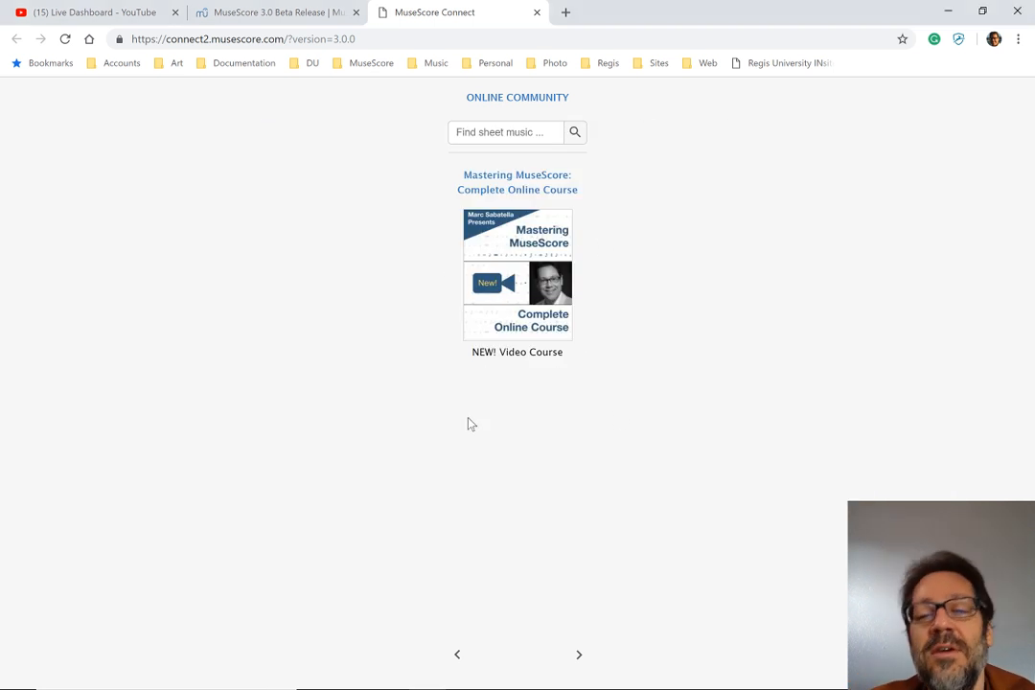
key(alt+Tab)
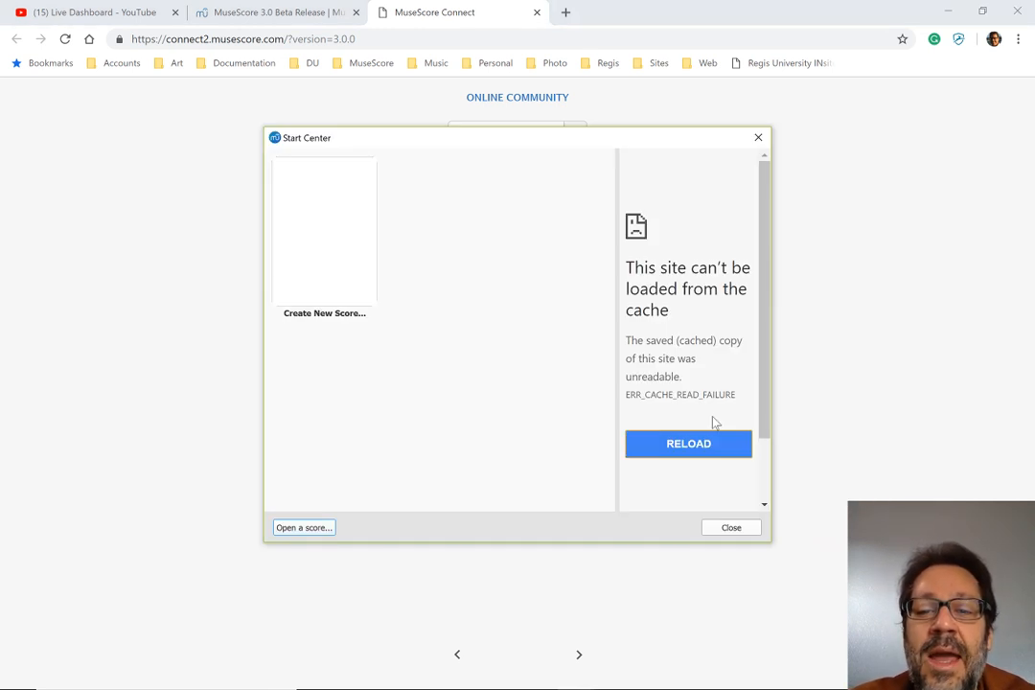
drag(764, 365, 773, 311)
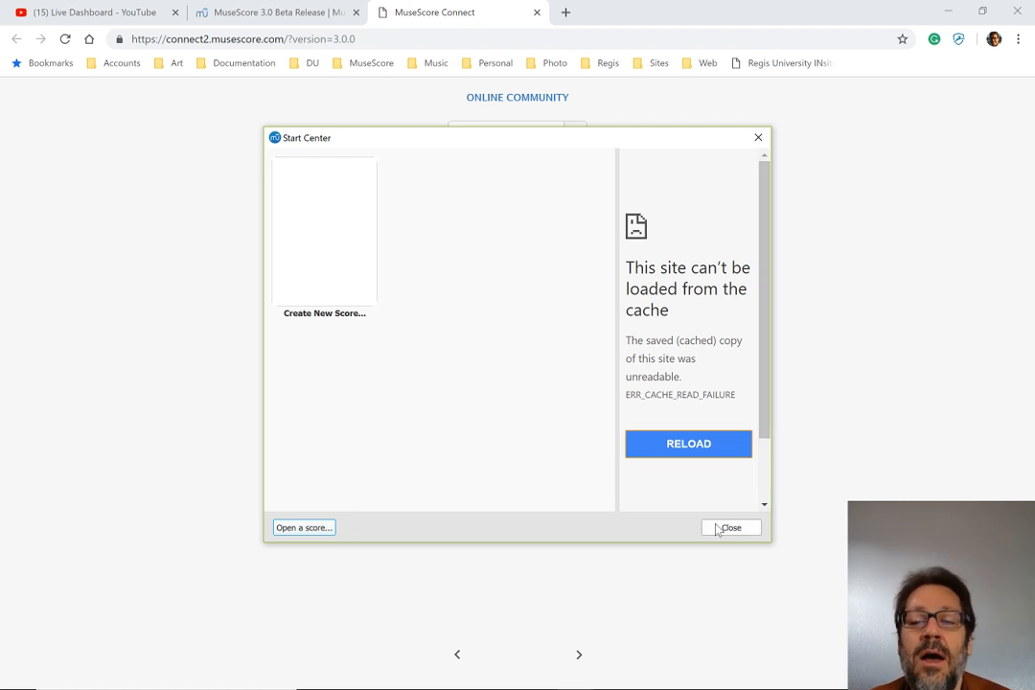
Bring the MuseScore 3 main window forward and close its Start Center
key(alt+Tab)
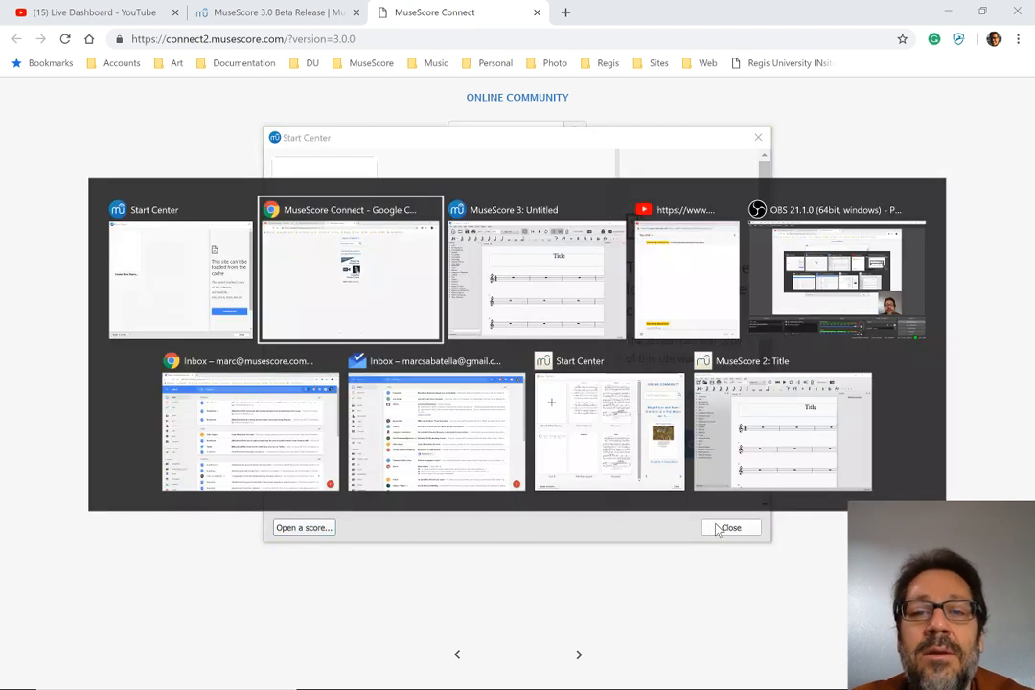
key(alt+Tab)
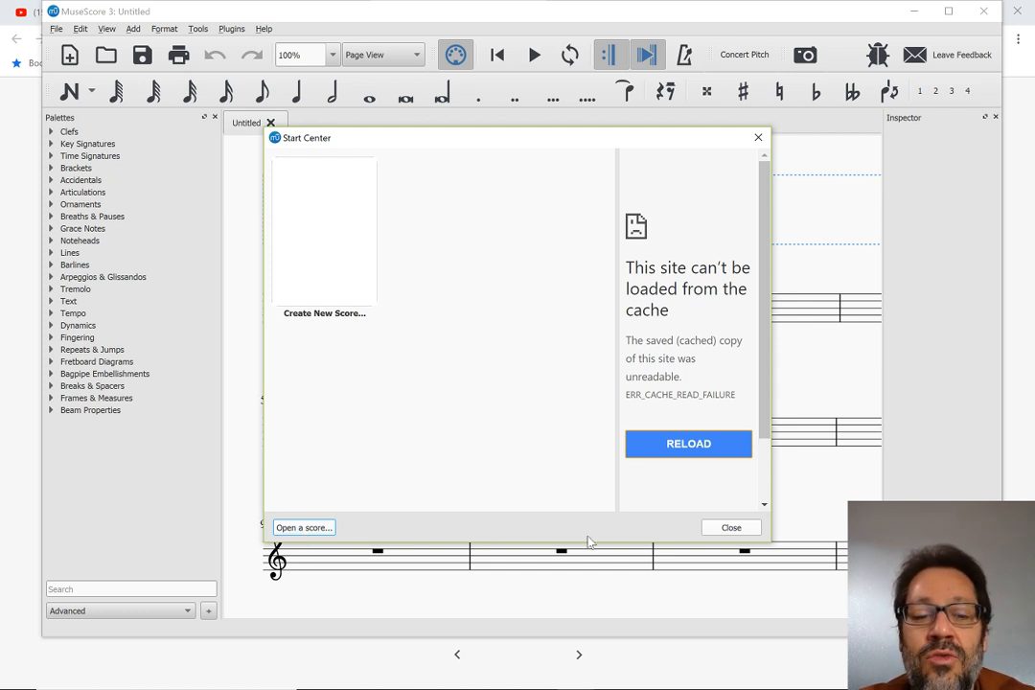
click(732, 527)
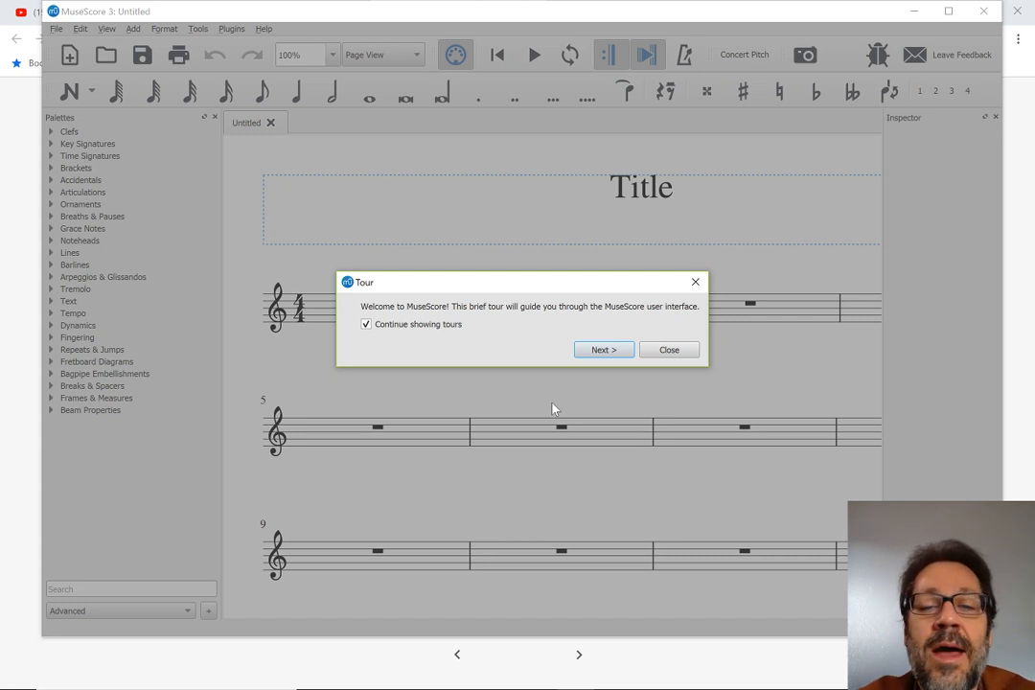
Go through every page of the welcome tour of the user interface and end it, keeping further tours enabled
key(Return)
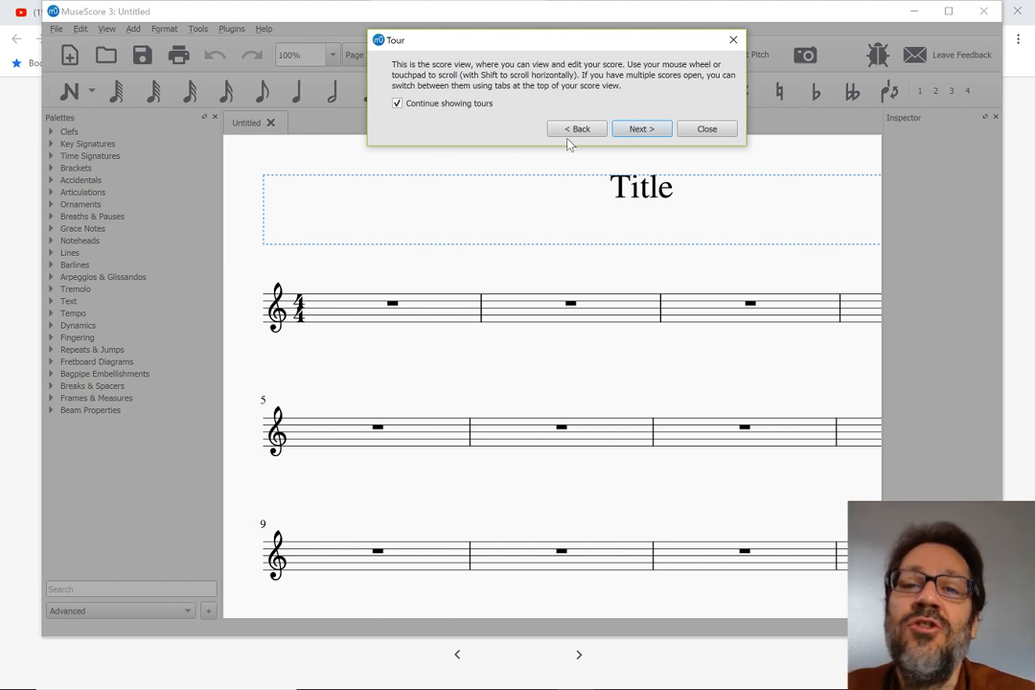
key(Return)
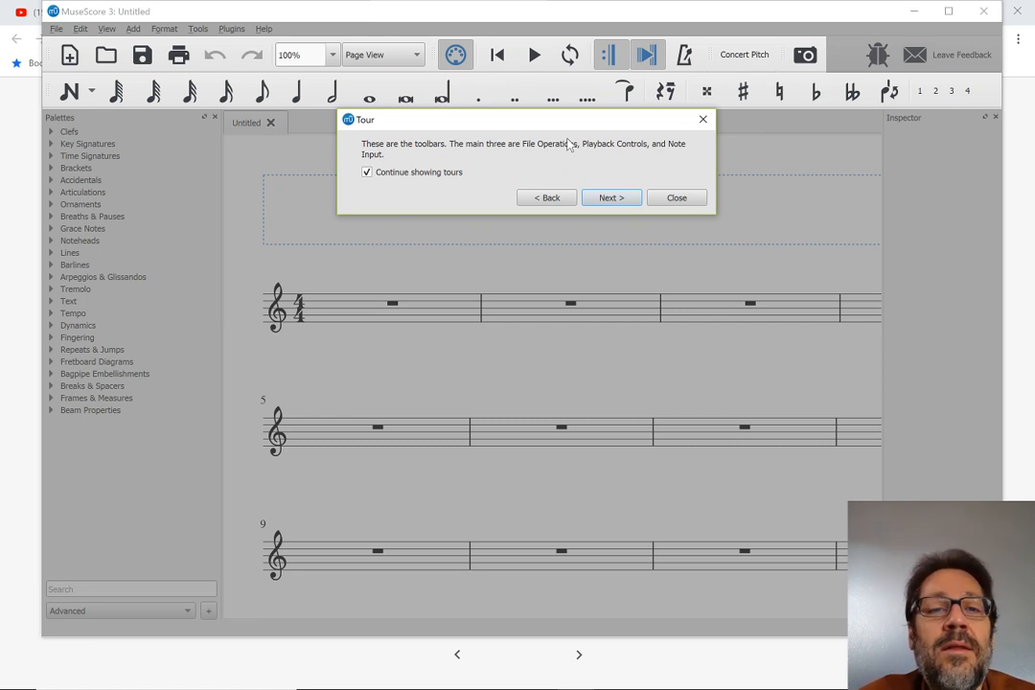
key(Return)
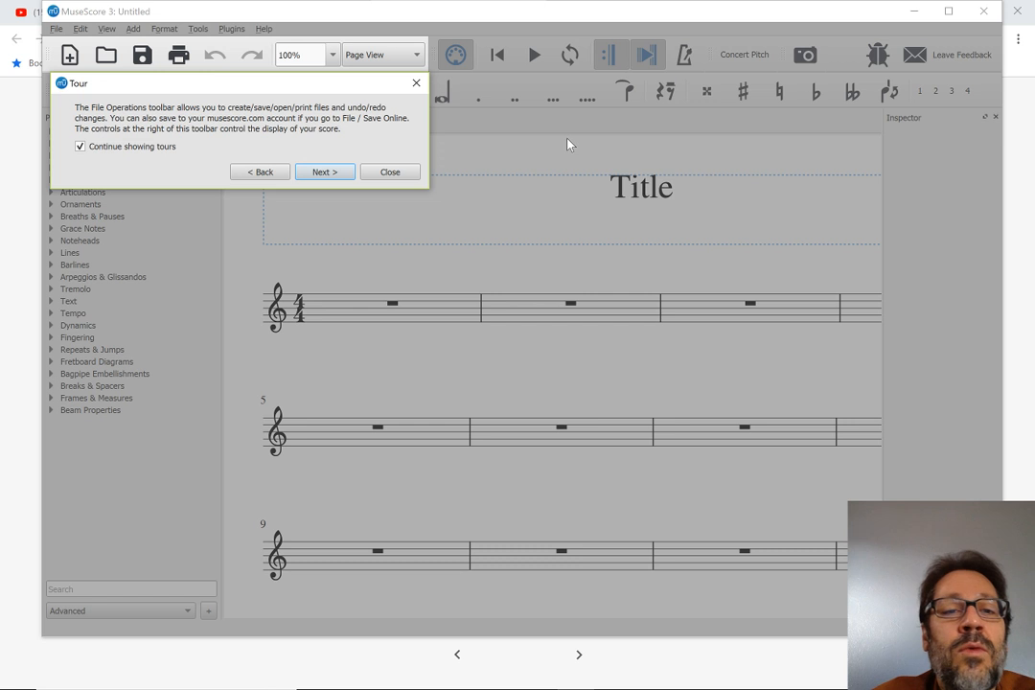
key(Return)
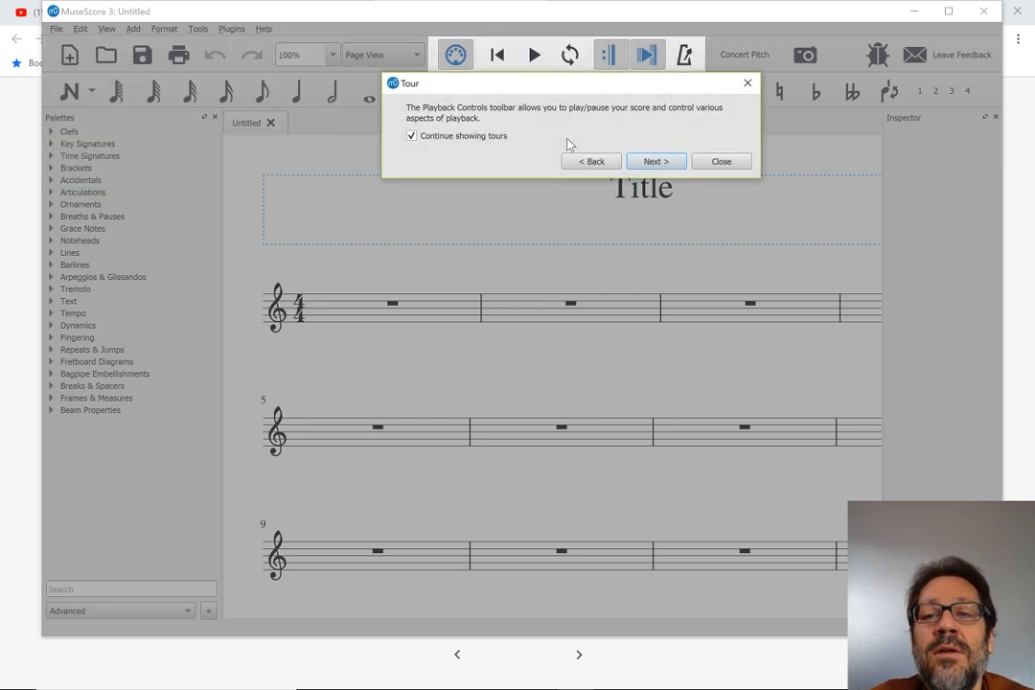
key(Return)
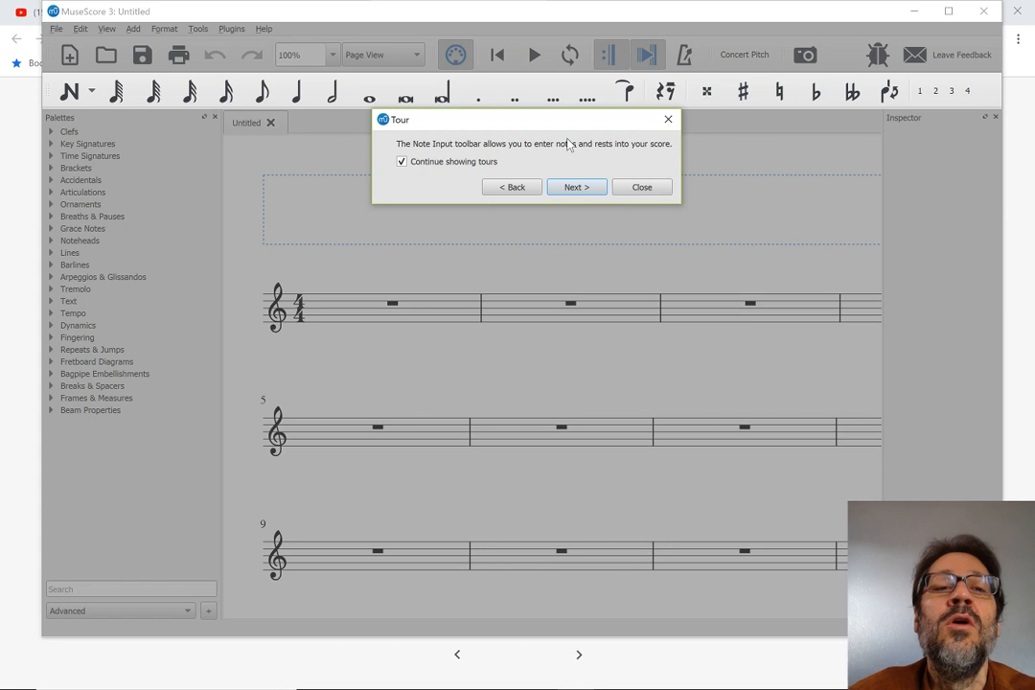
key(Return)
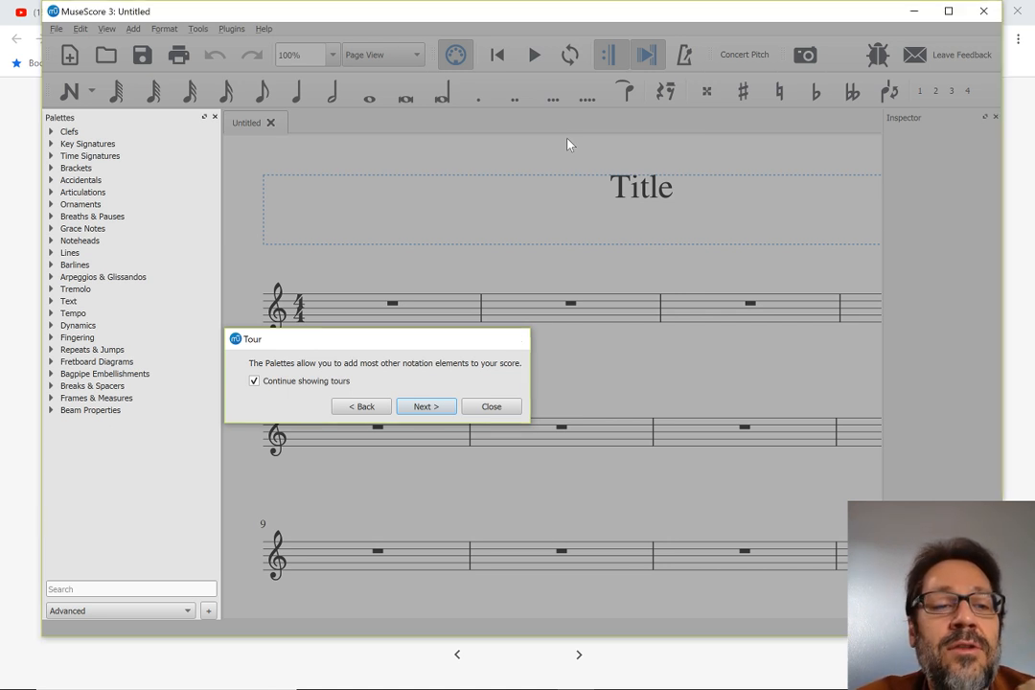
key(Return)
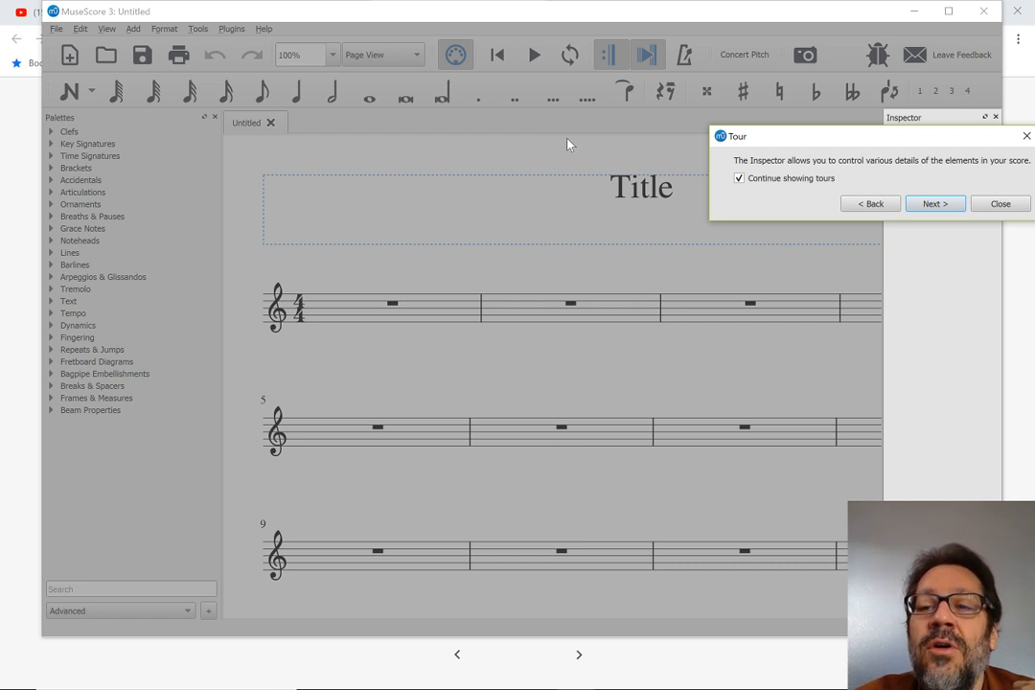
key(Return)
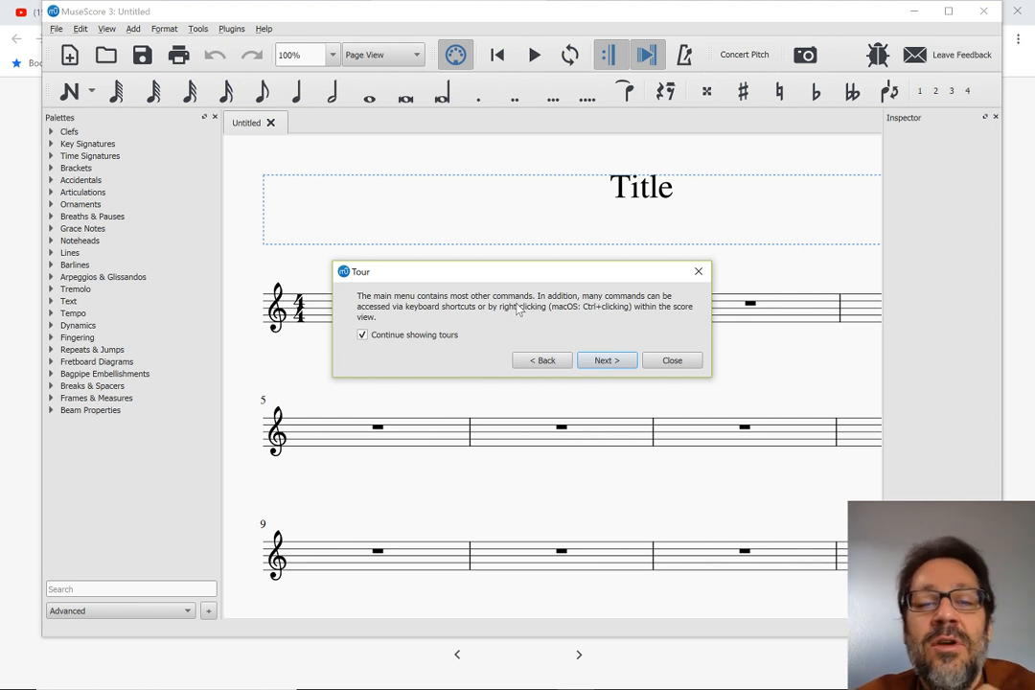
key(Return)
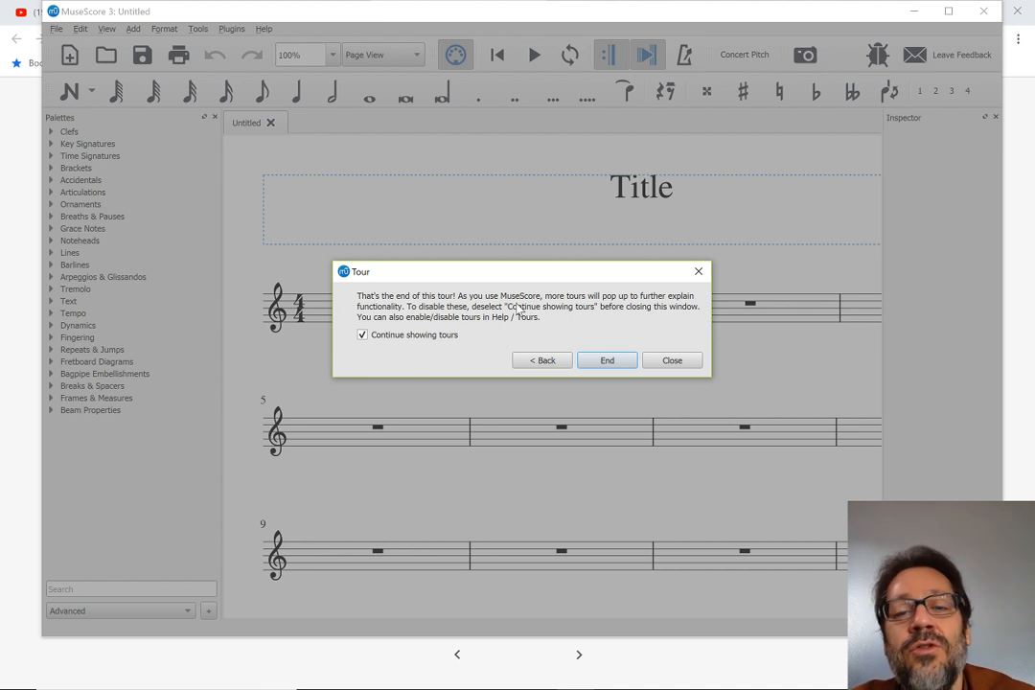
key(Return)
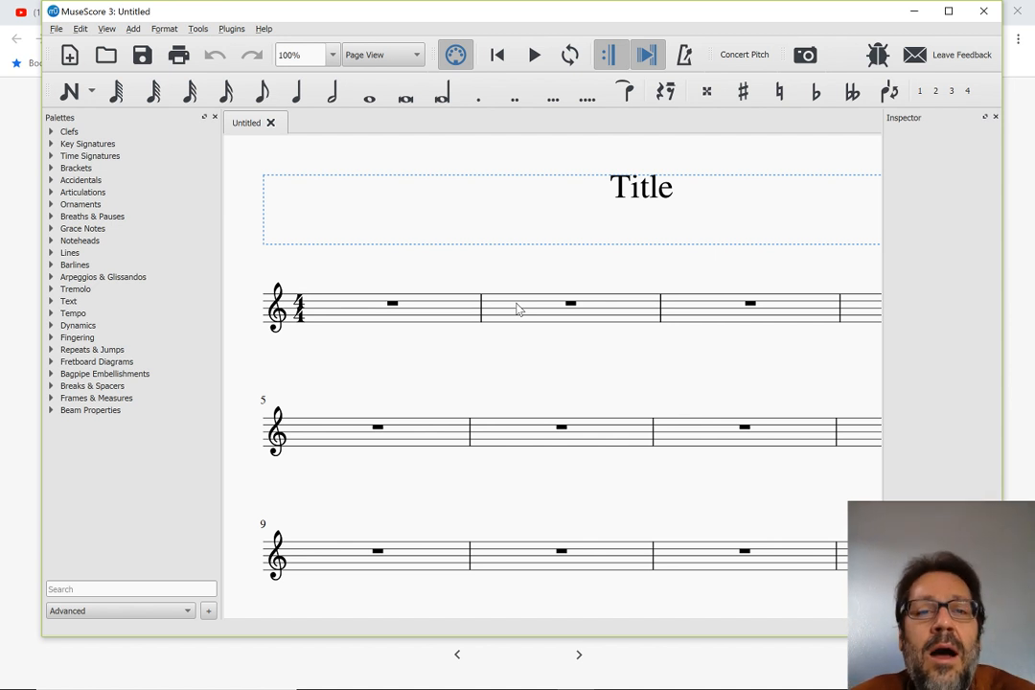
Select measure 1 with the quarter-note duration and go through the note input tour up to its voices page, closing it there
click(375, 318)
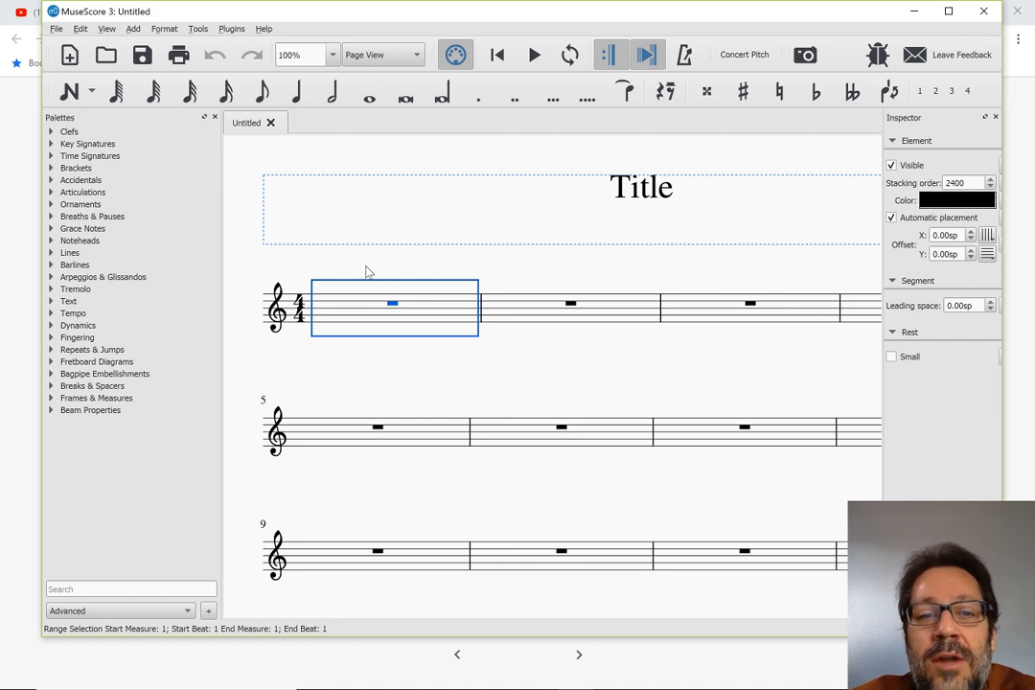
click(298, 101)
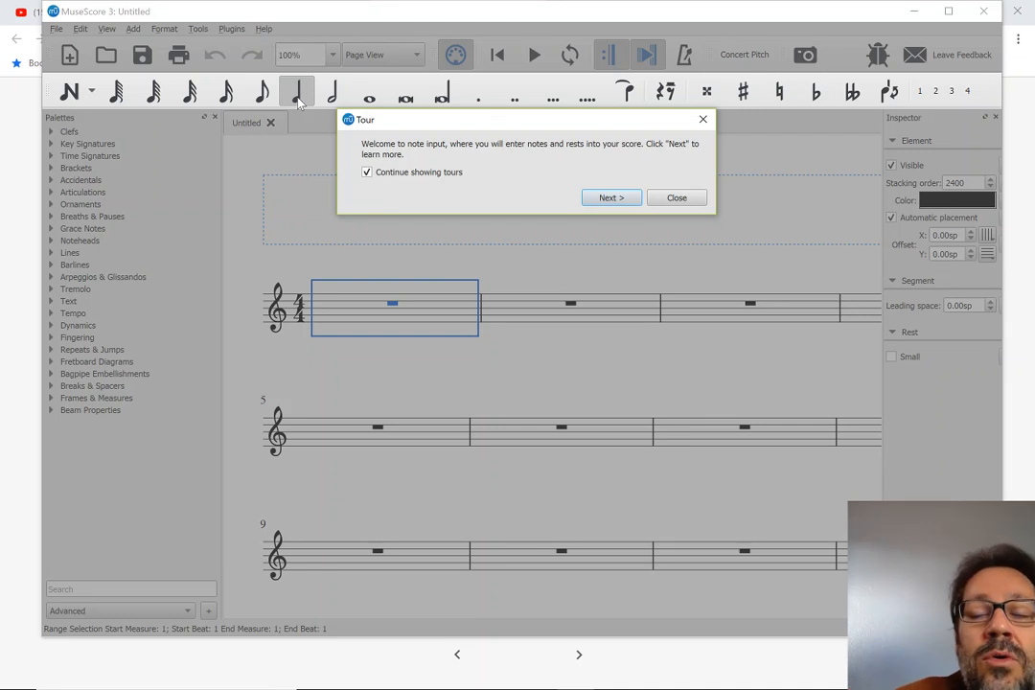
key(Return)
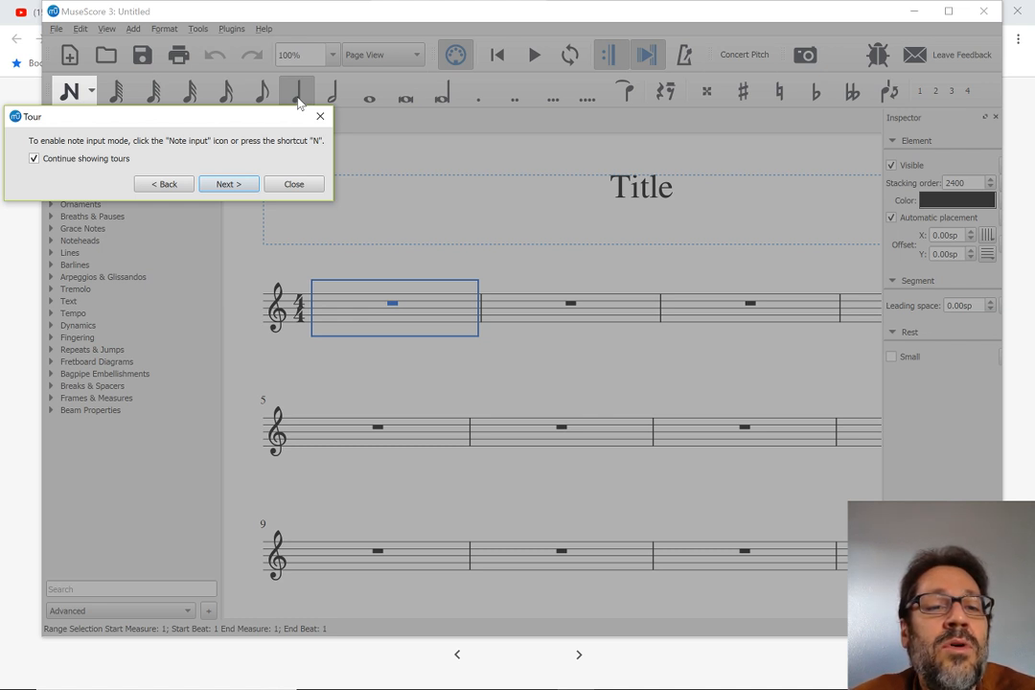
key(Return)
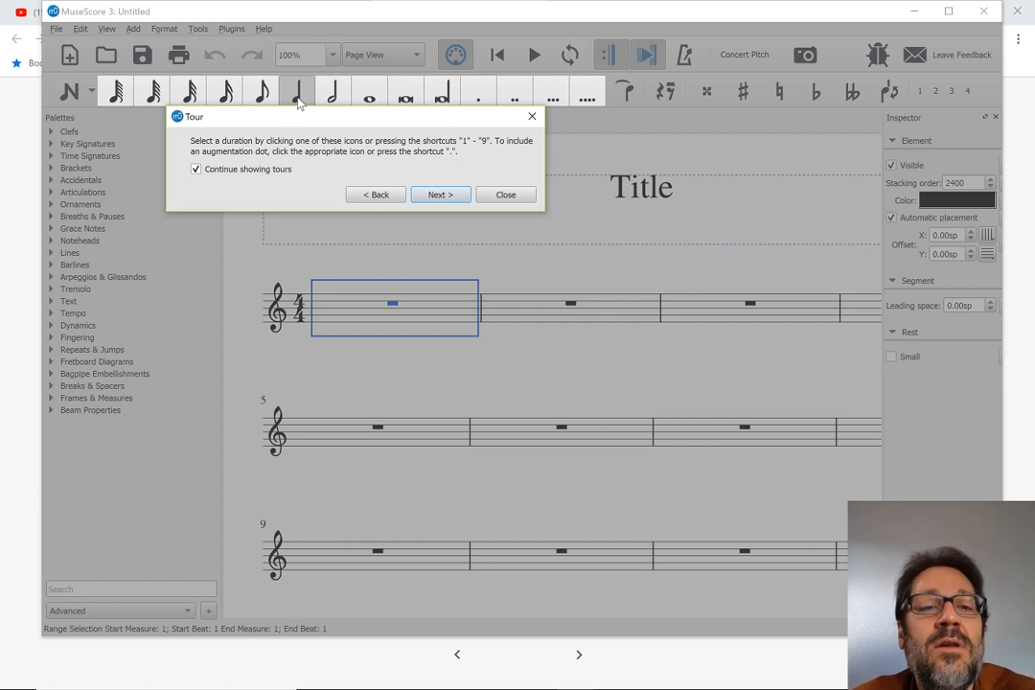
key(Return)
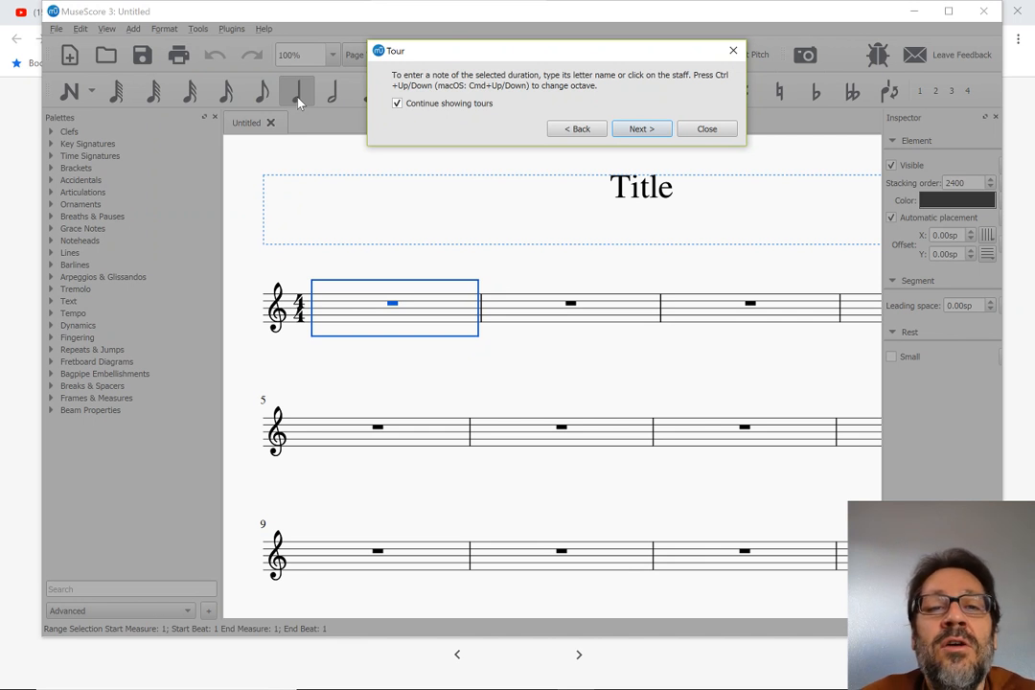
key(Return)
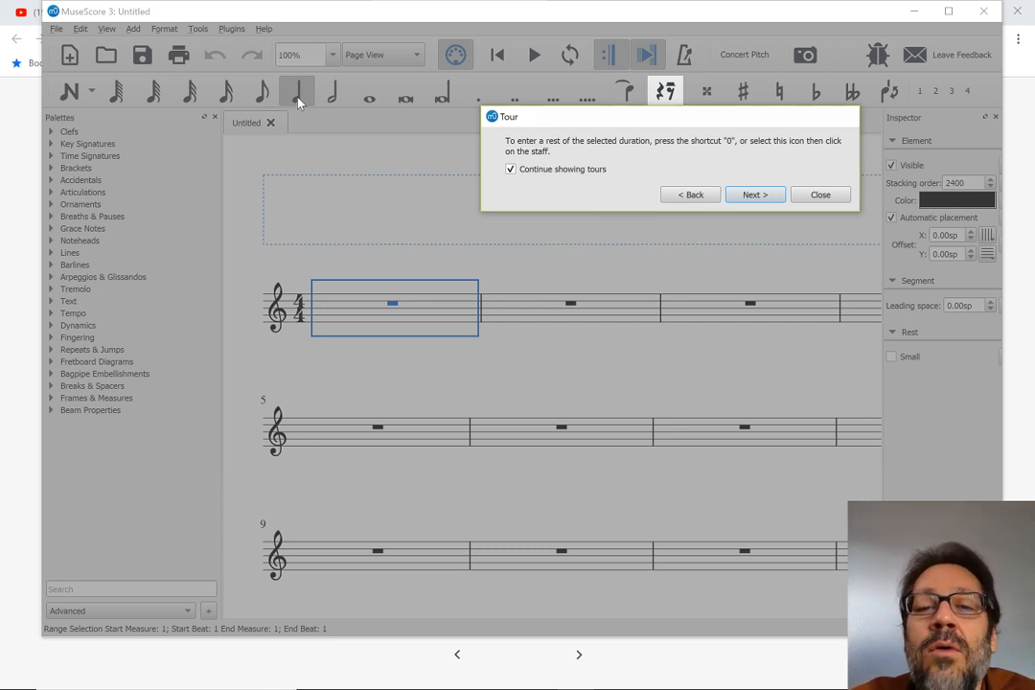
key(Return)
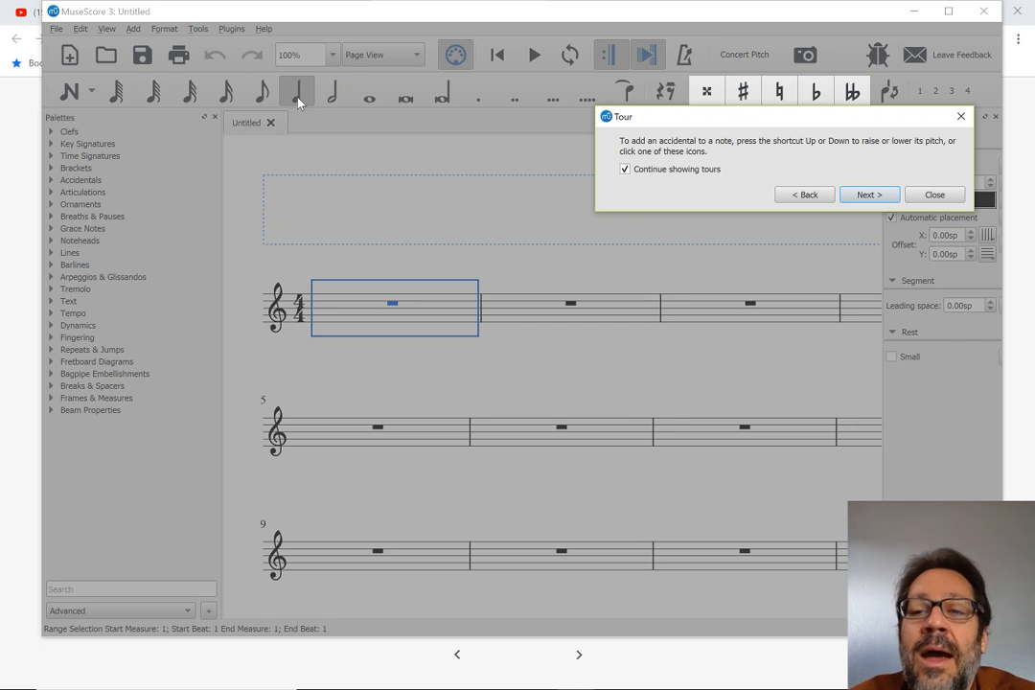
key(Return)
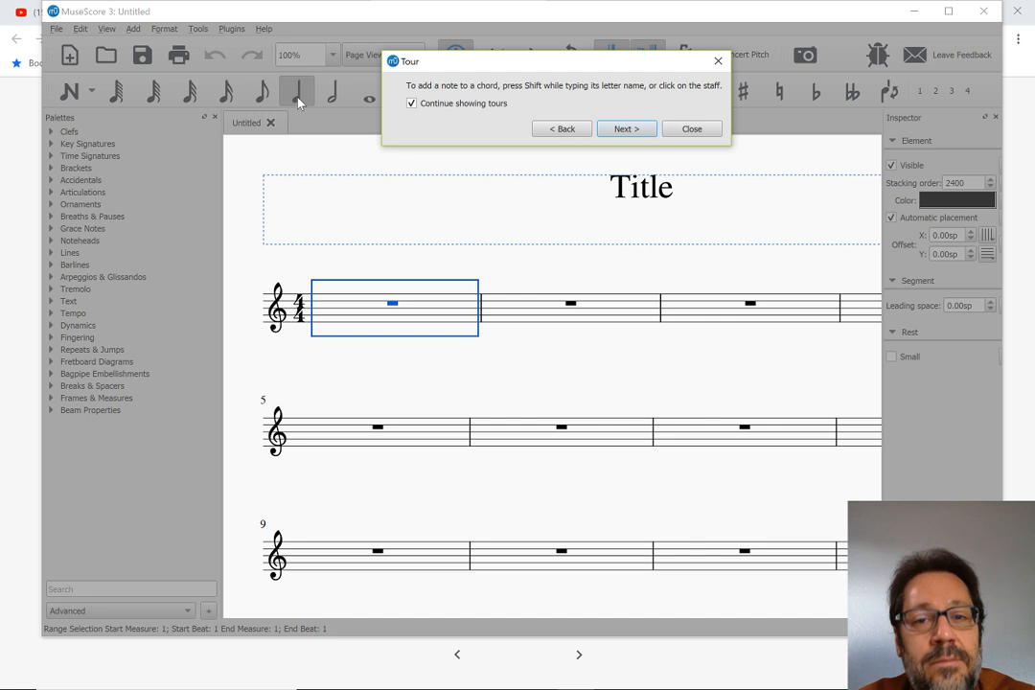
key(Return)
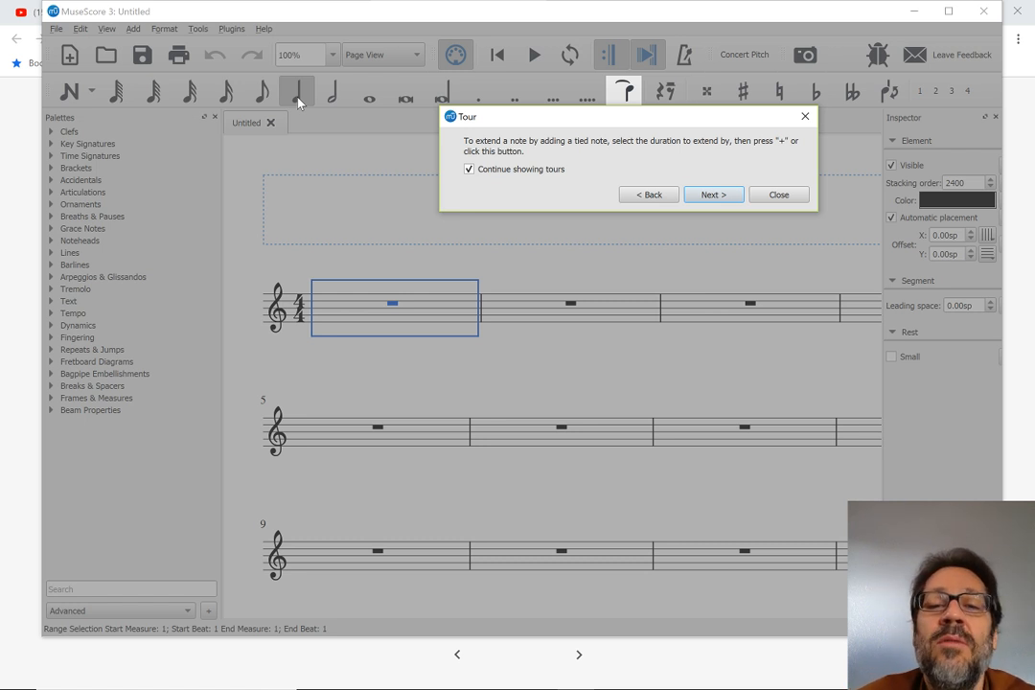
key(Return)
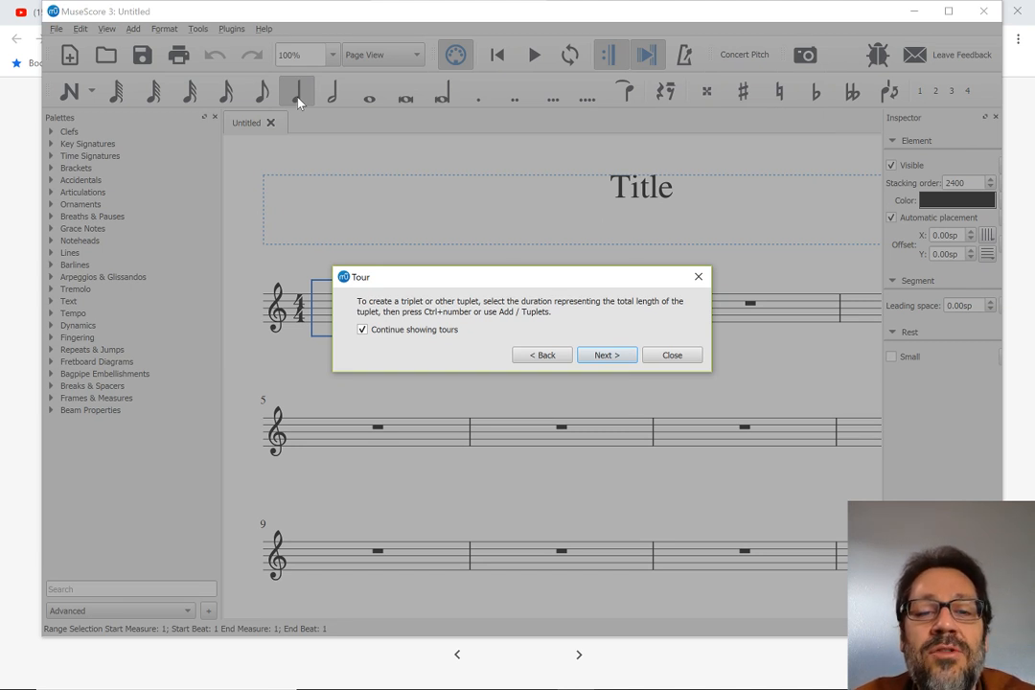
key(Return)
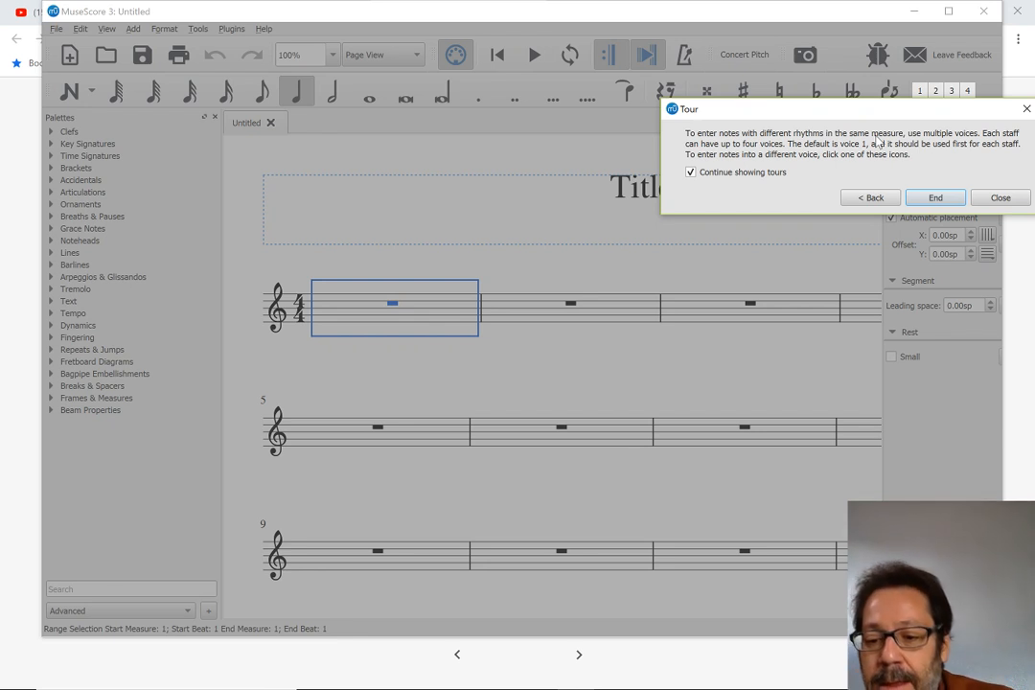
key(Escape)
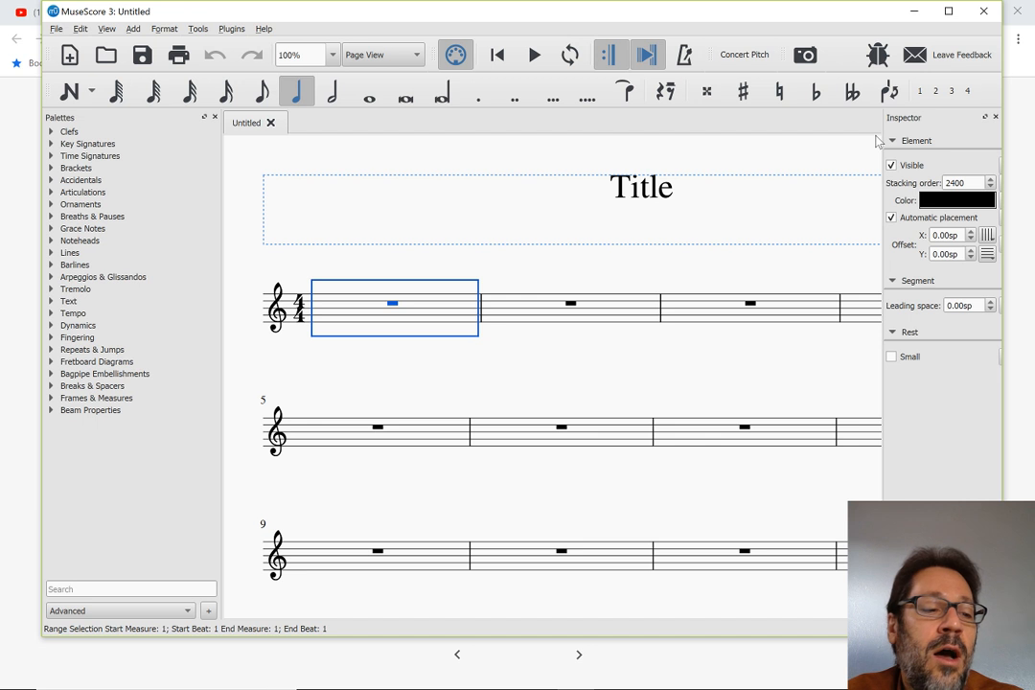
Maximize the MuseScore 3 window and widen the Inspector enough to show its reset buttons, clearing the measure selection
click(949, 11)
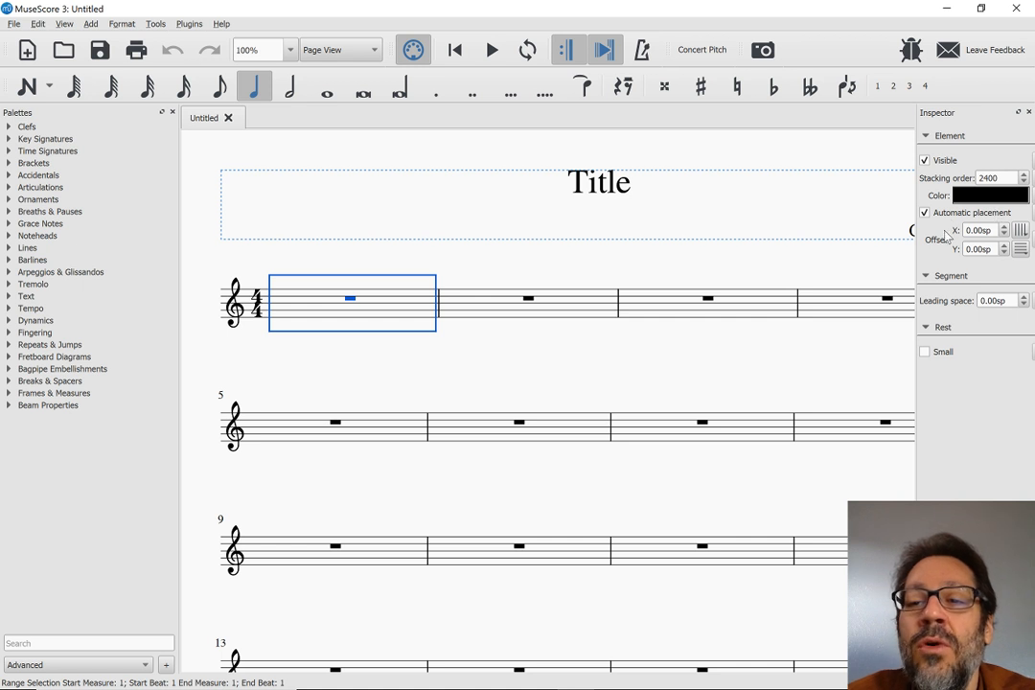
drag(915, 251, 896, 249)
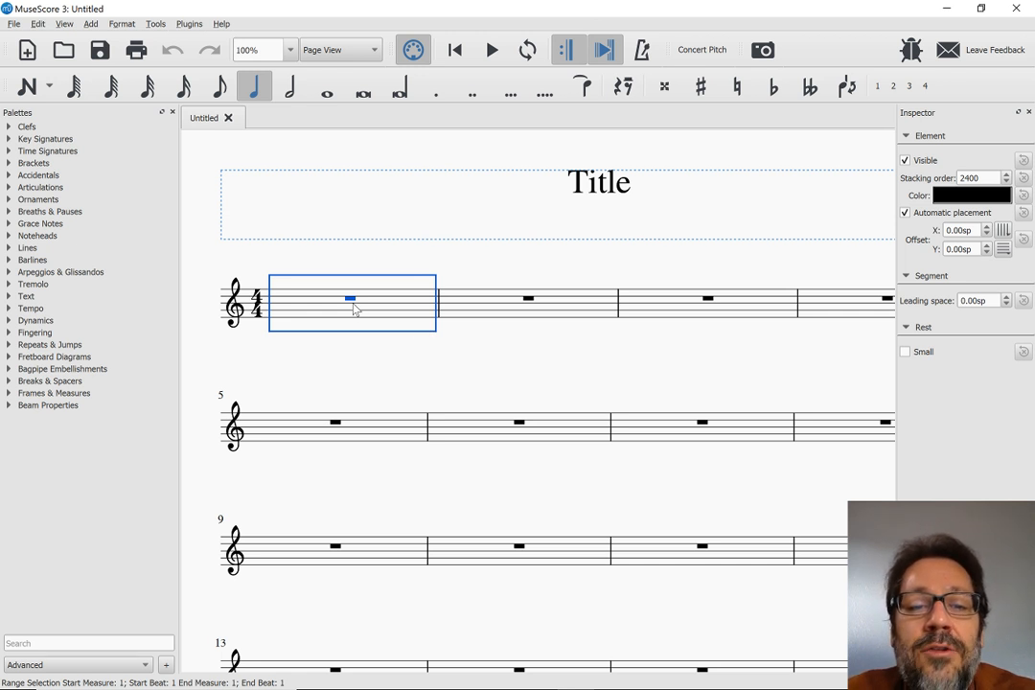
key(Escape)
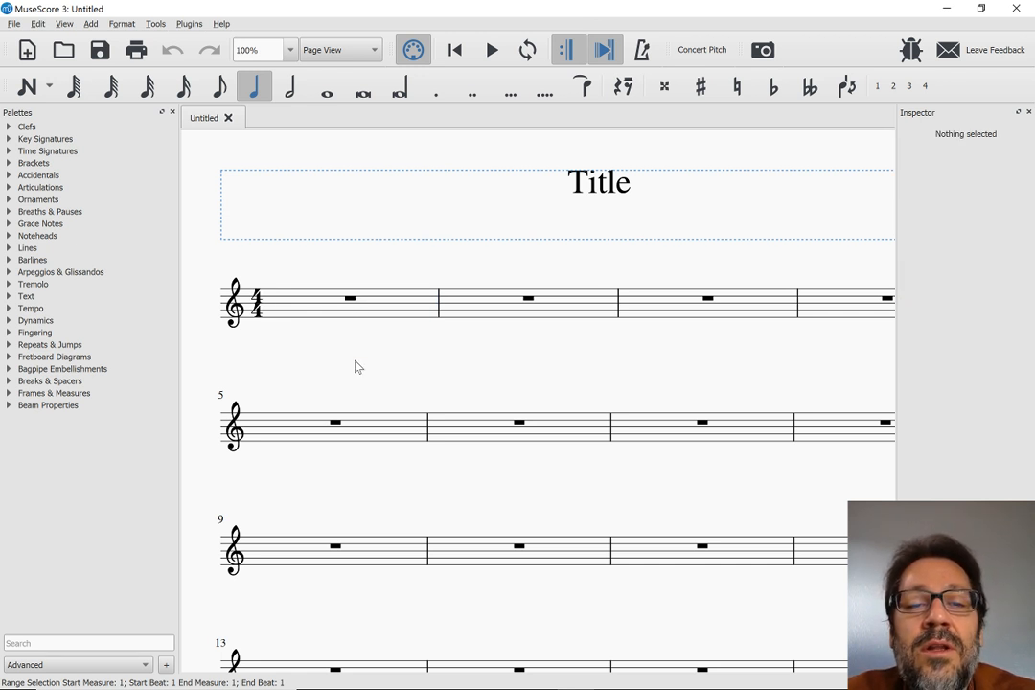
Switch to the MuseScore 2 window and close its Start Center
key(alt+Tab)
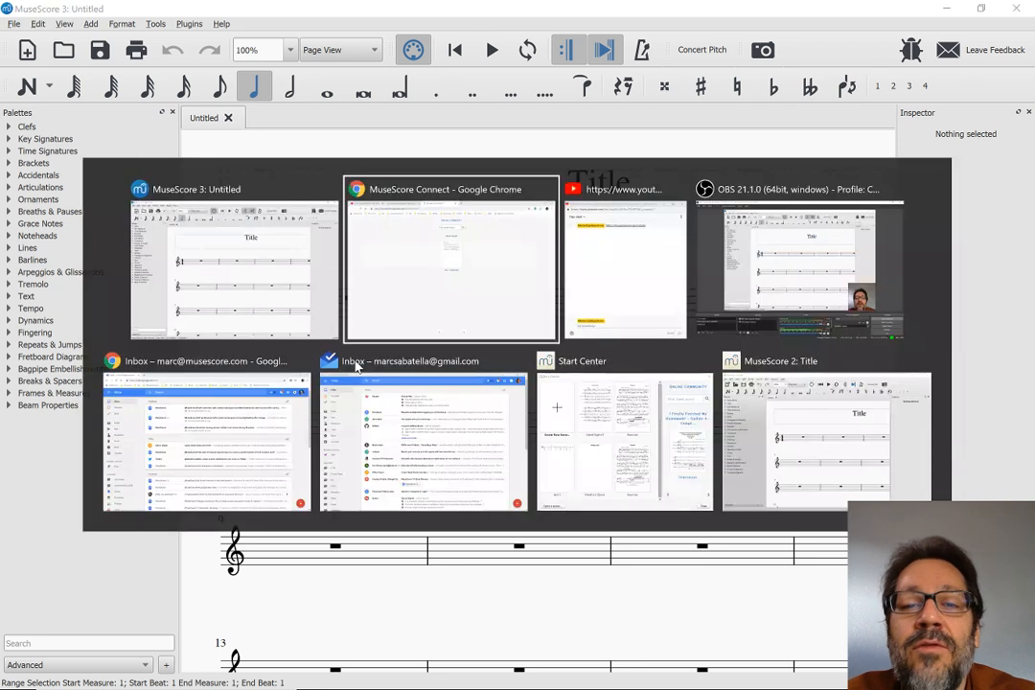
key(Tab)
key(Tab)
key(Tab)
key(Tab)
key(Tab)
key(Tab)
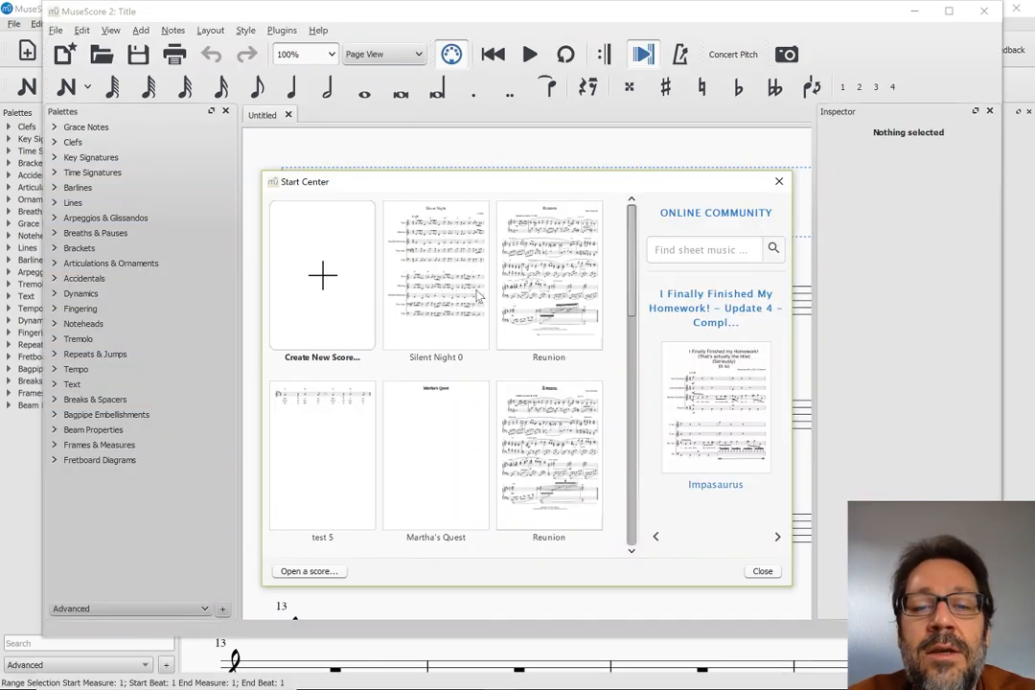
key(Escape)
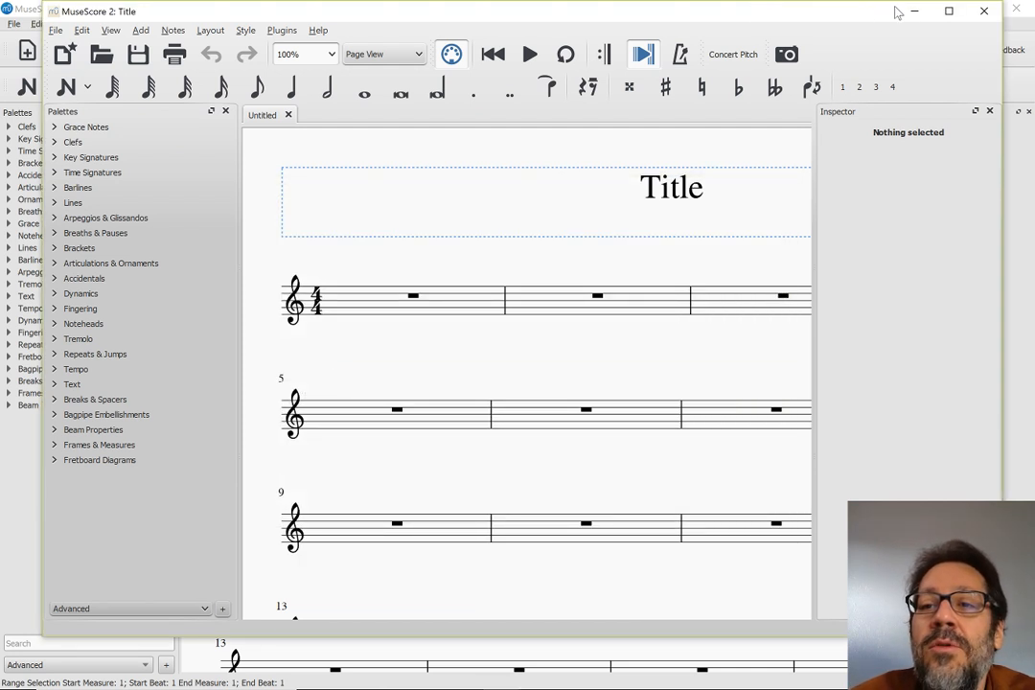
Maximize the MuseScore 2 window and enter the quarter notes C, D, E and F in measure 1
click(949, 12)
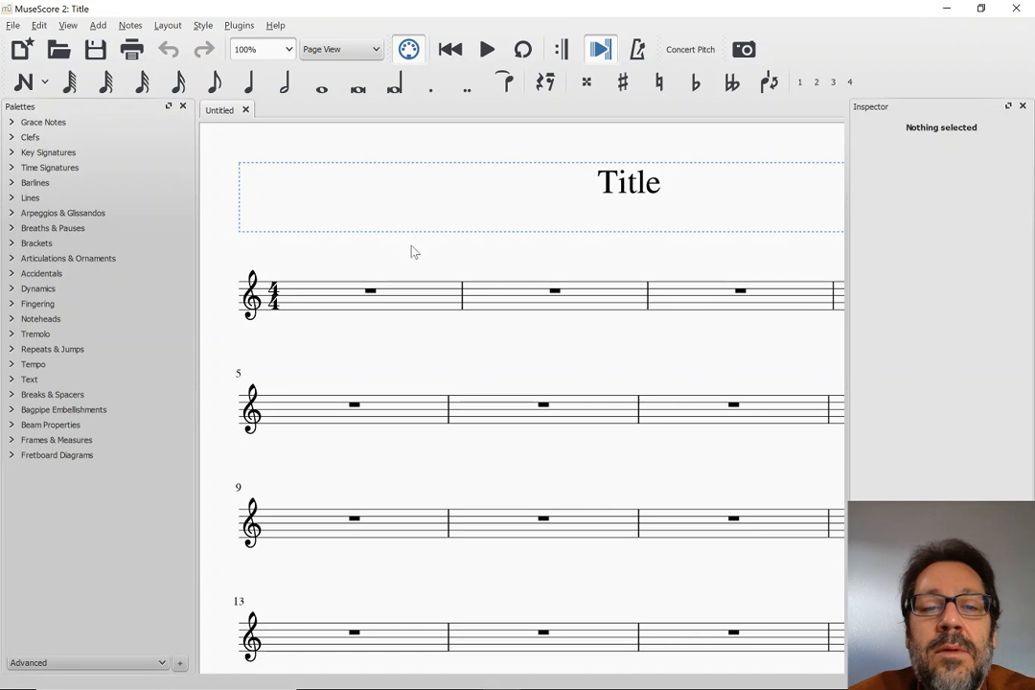
click(371, 291)
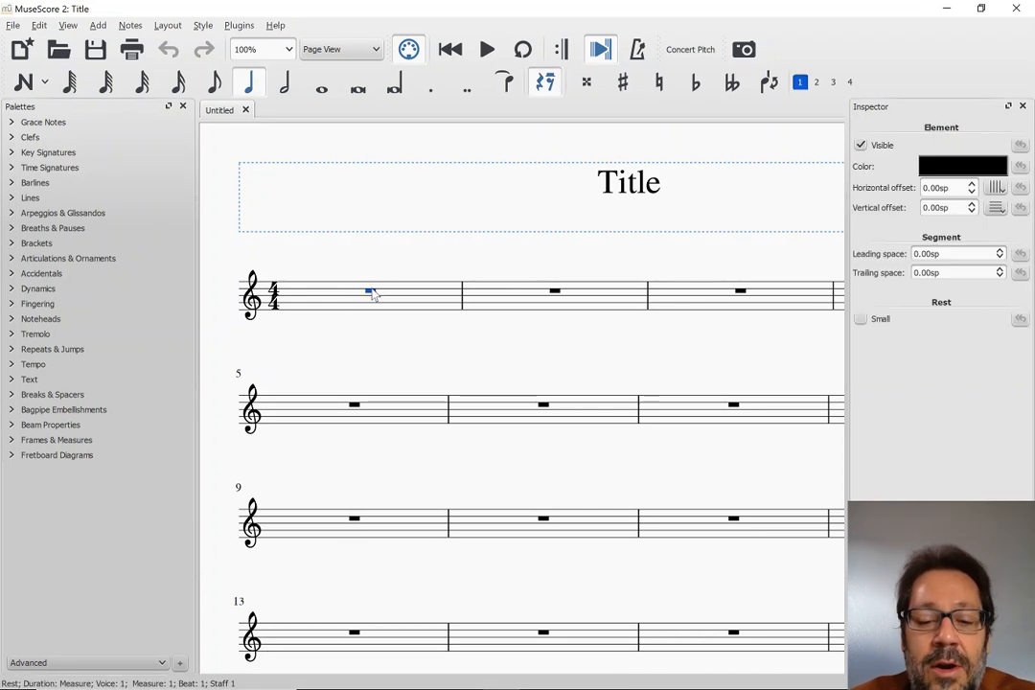
key(n)
key(c)
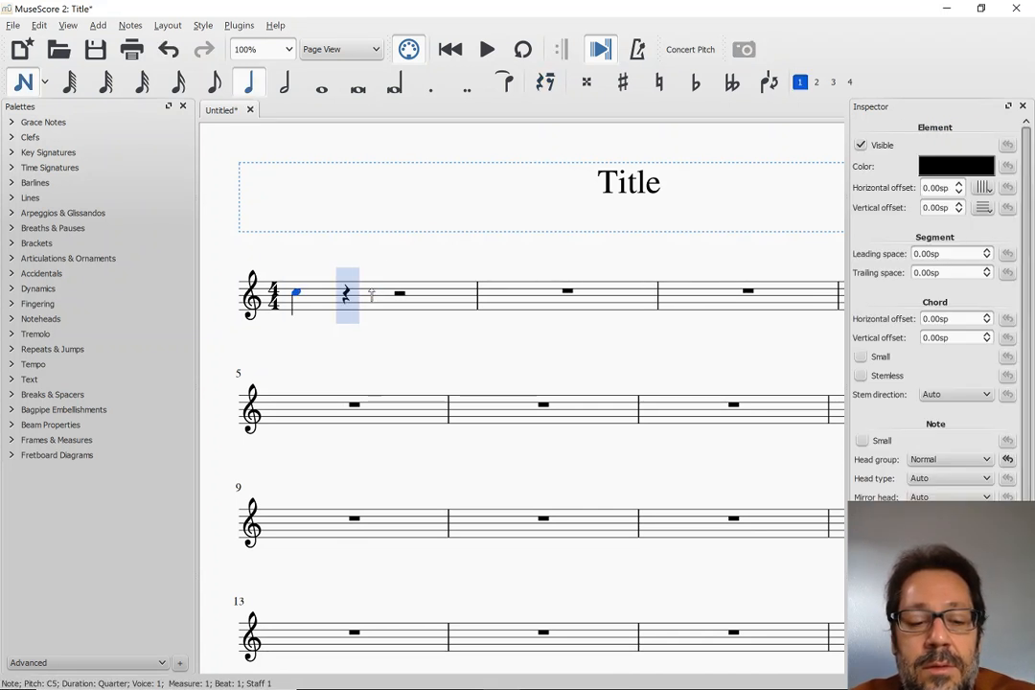
key(d)
key(e)
key(f)
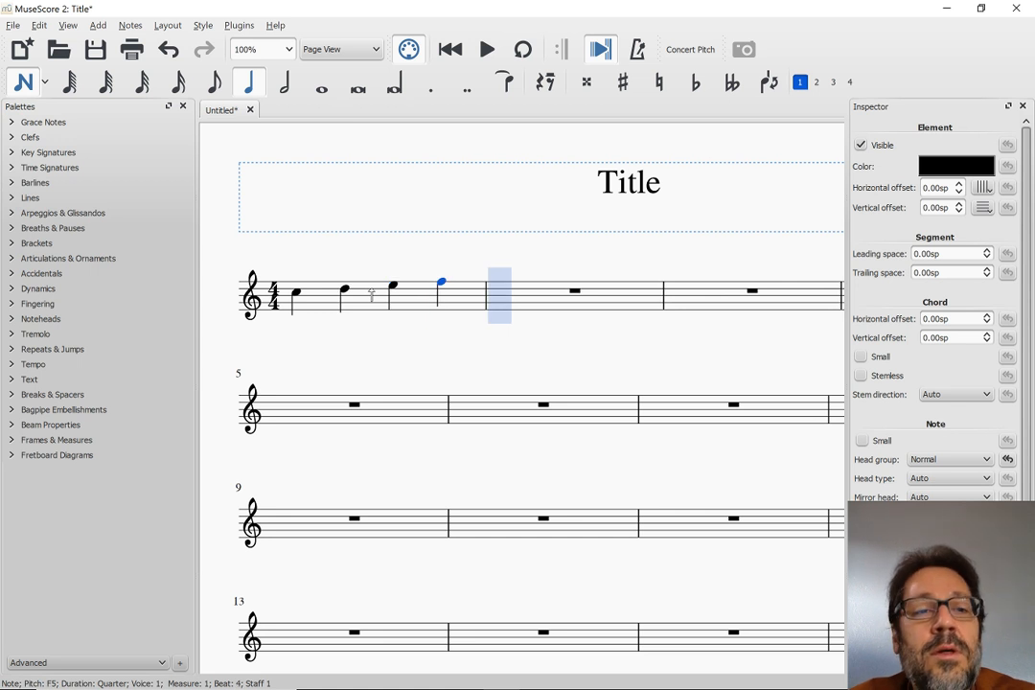
key(Escape)
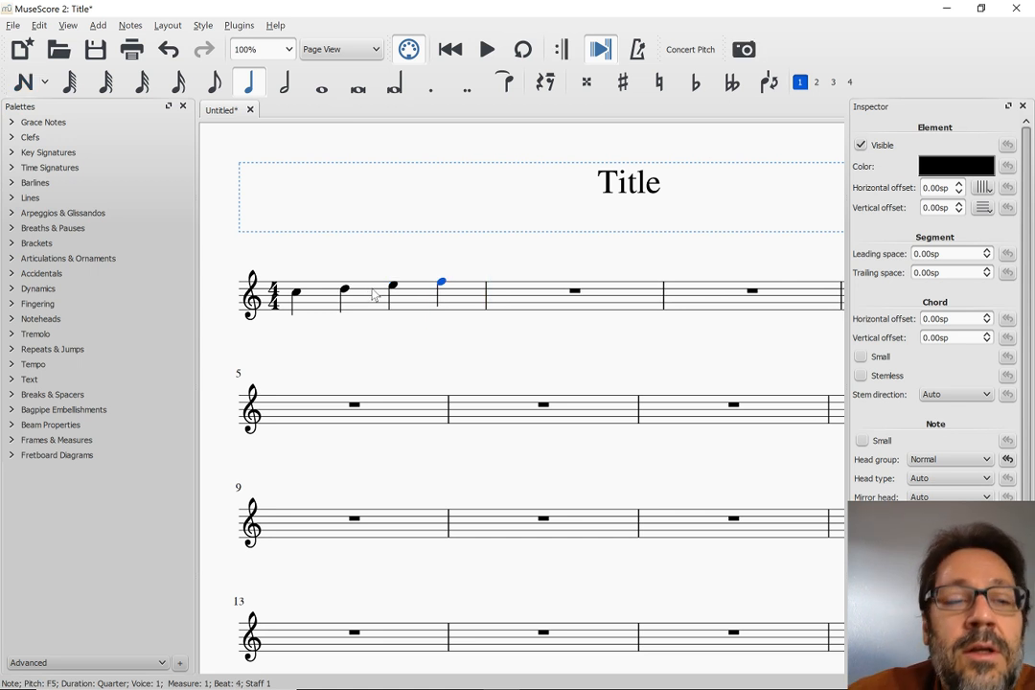
Raise the system volume to 32 and clear the note selection
key(XF86AudioRaiseVolume)
key(XF86AudioRaiseVolume)
key(XF86AudioRaiseVolume)
key(XF86AudioRaiseVolume)
key(XF86AudioRaiseVolume)
key(XF86AudioRaiseVolume)
key(XF86AudioRaiseVolume)
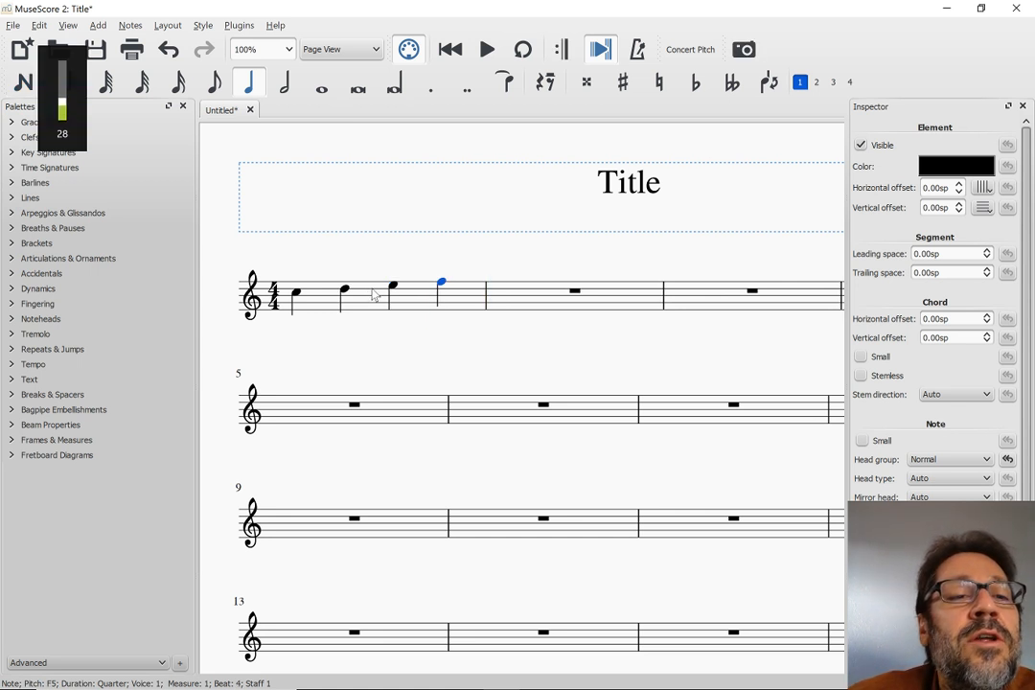
key(XF86AudioRaiseVolume)
key(XF86AudioRaiseVolume)
key(Escape)
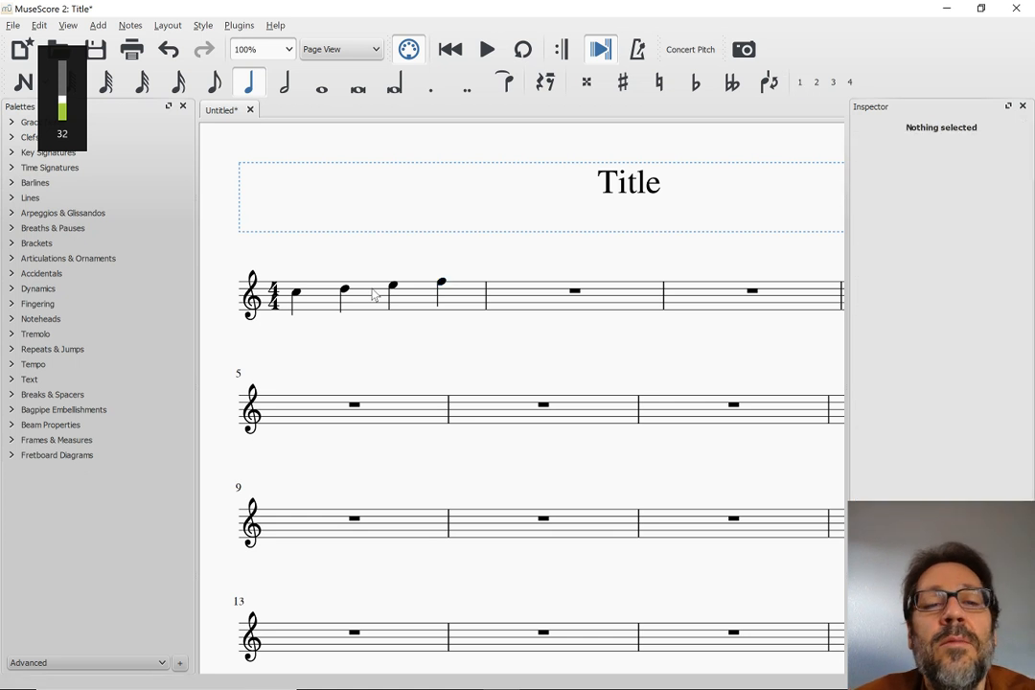
Add a quarter note = 80 tempo marking from the Tempo palette to the first note of measure 1
click(296, 296)
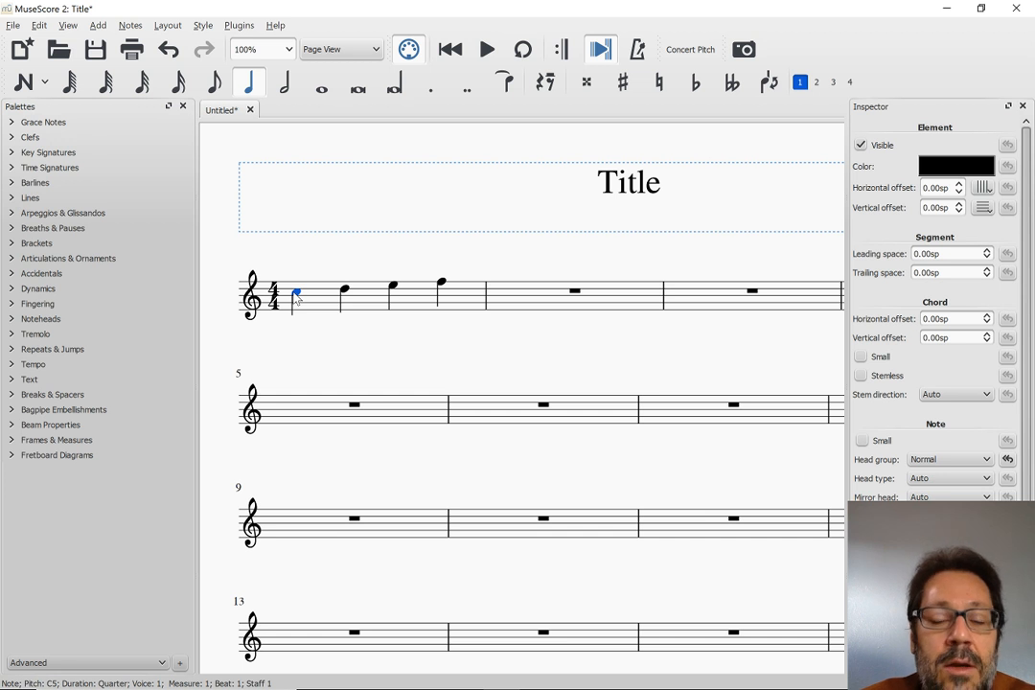
click(34, 365)
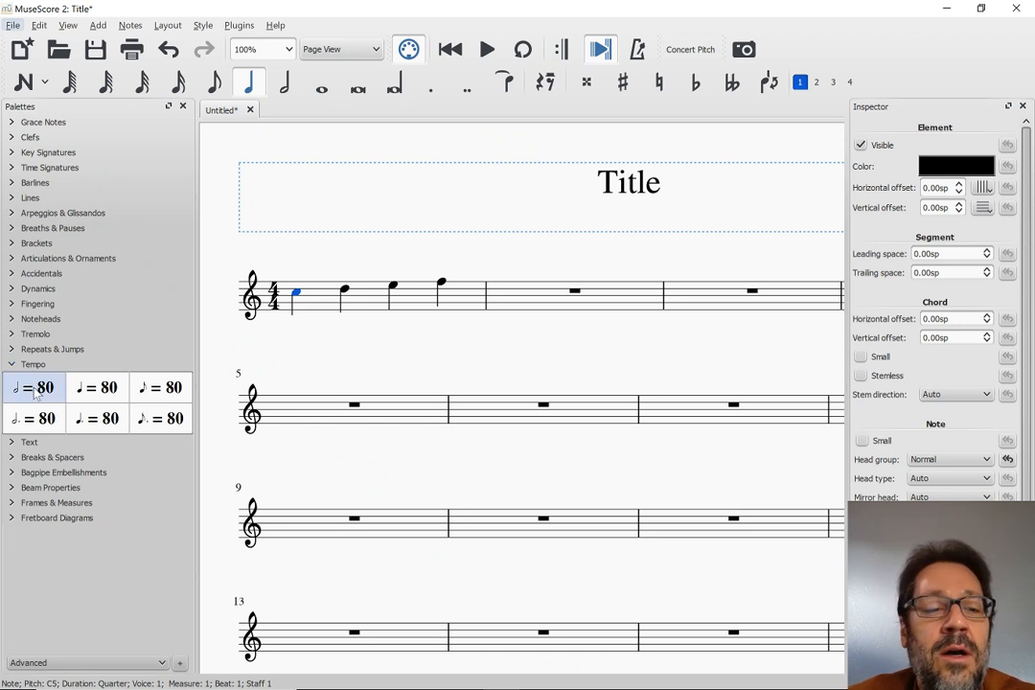
double_click(97, 388)
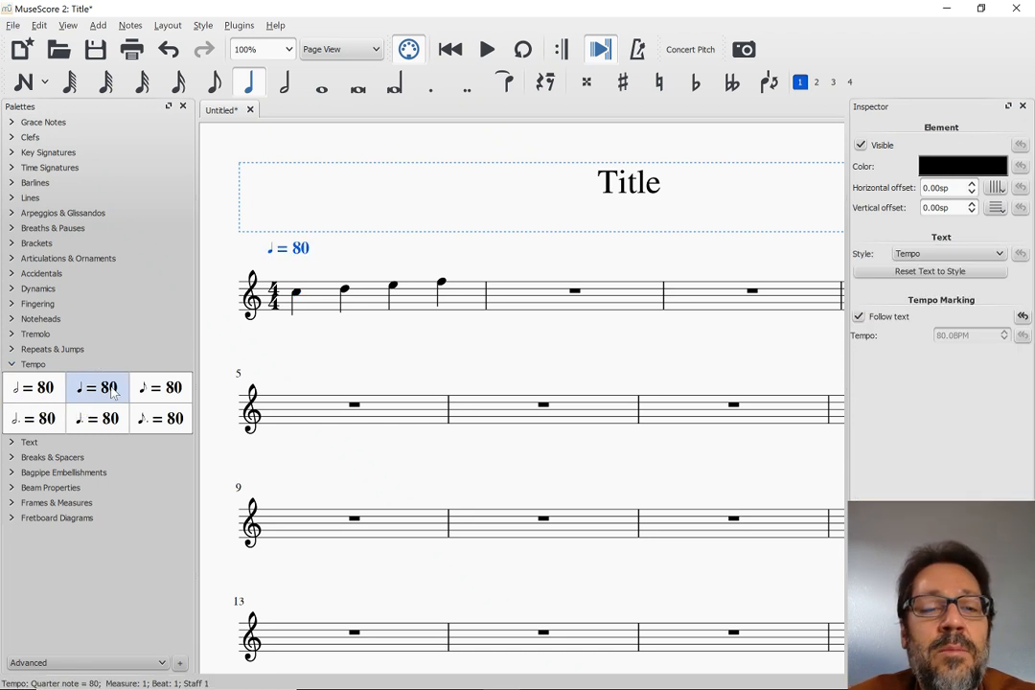
Add rehearsal mark A at the first note of measure 1
click(301, 297)
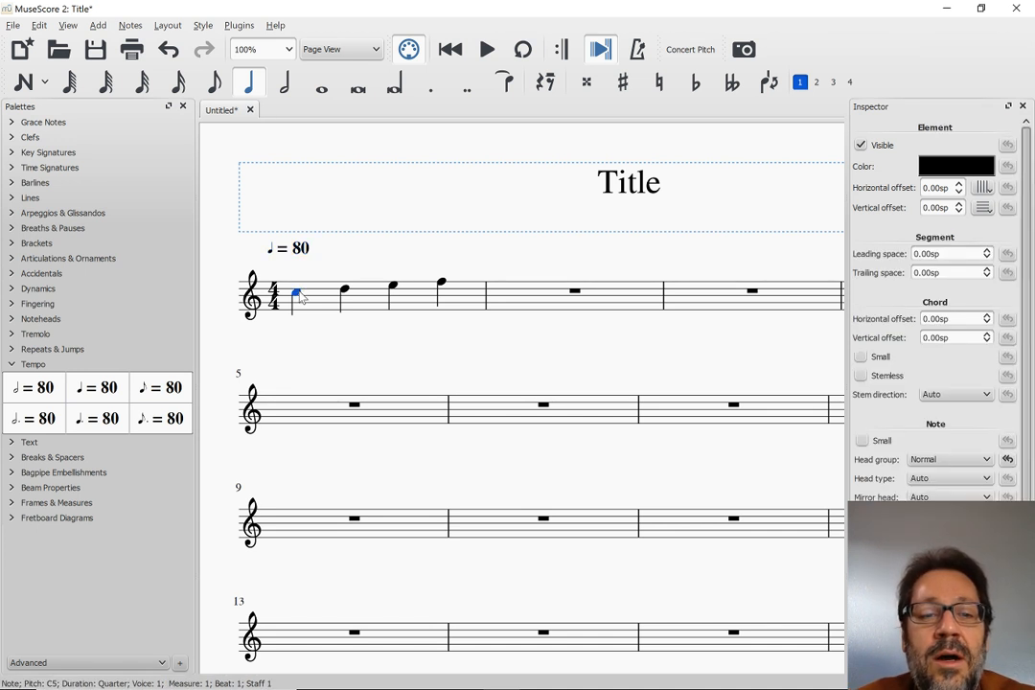
key(ctrl+m)
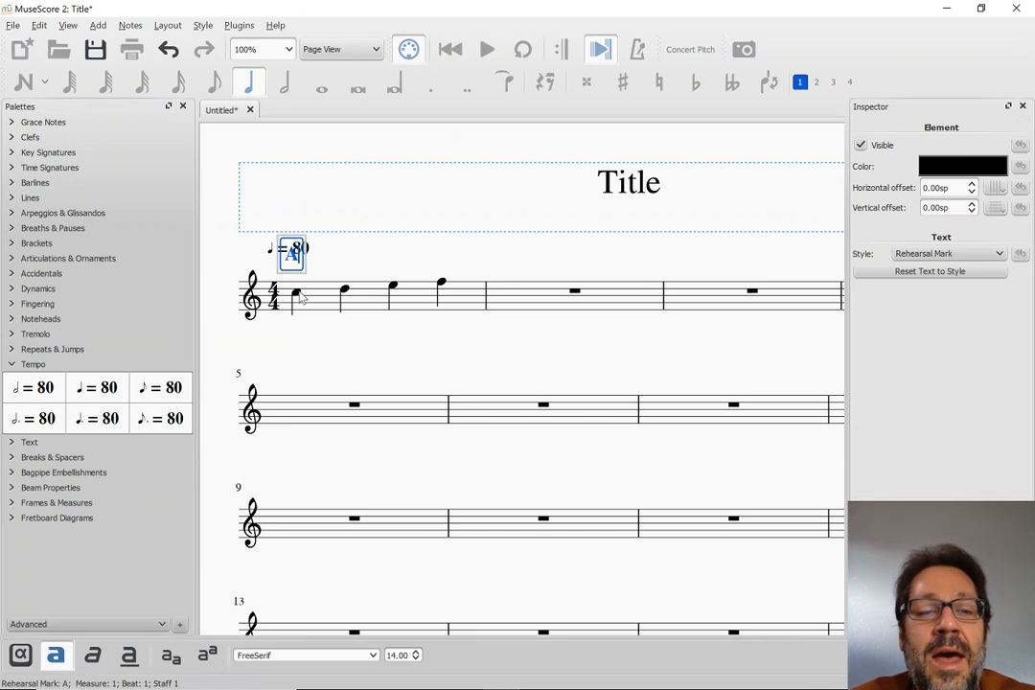
key(Escape)
Add the chord symbol Cma7 at the first note of measure 1
click(300, 297)
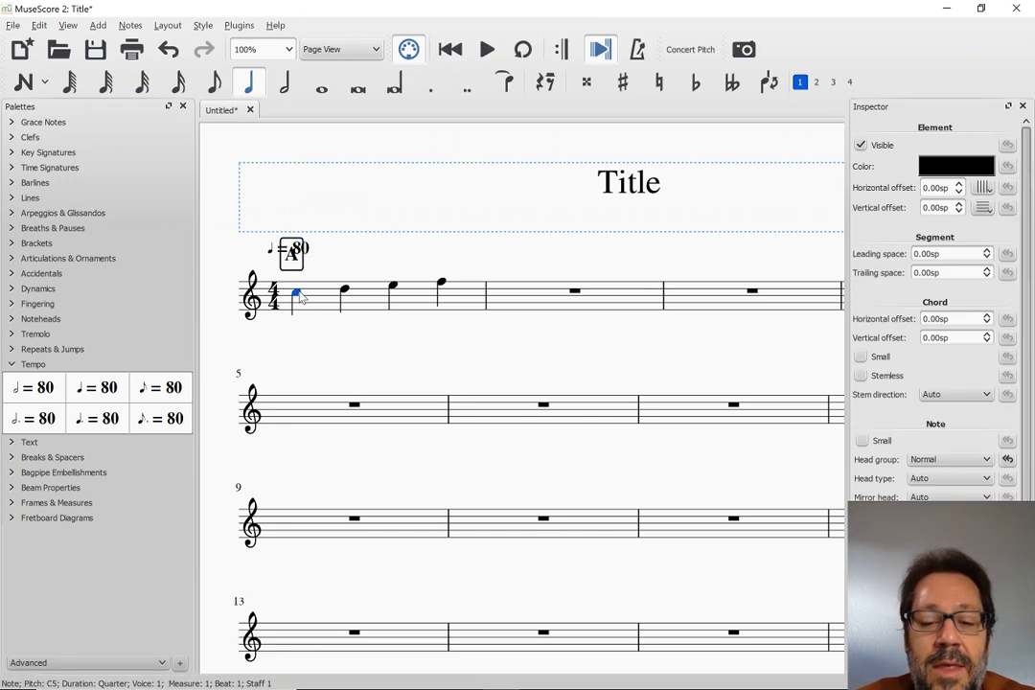
key(ctrl+k)
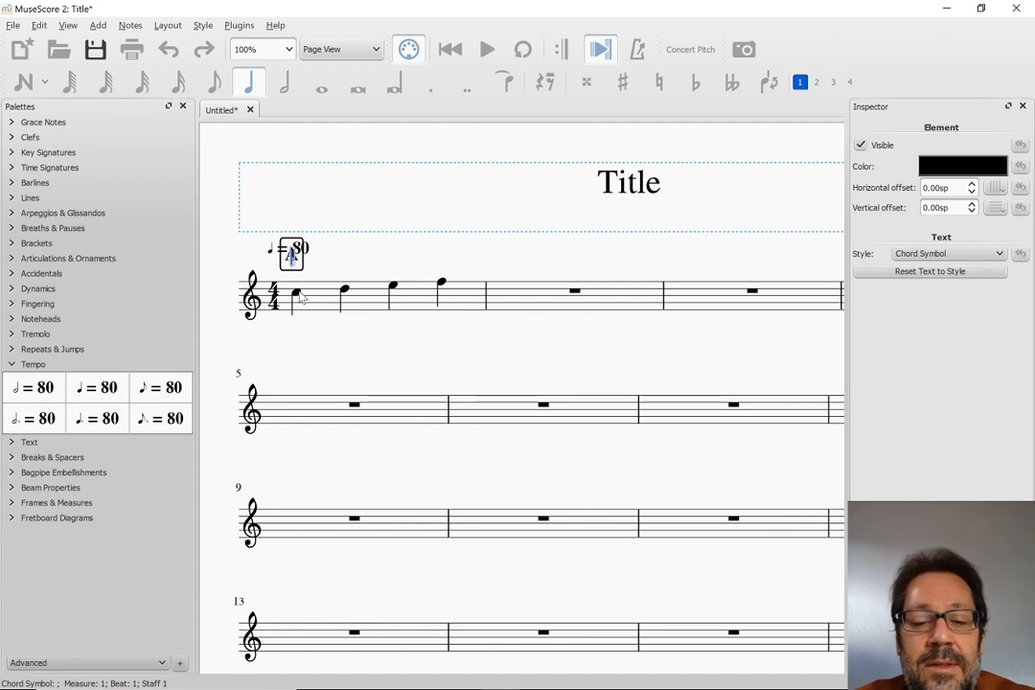
text(Cma)
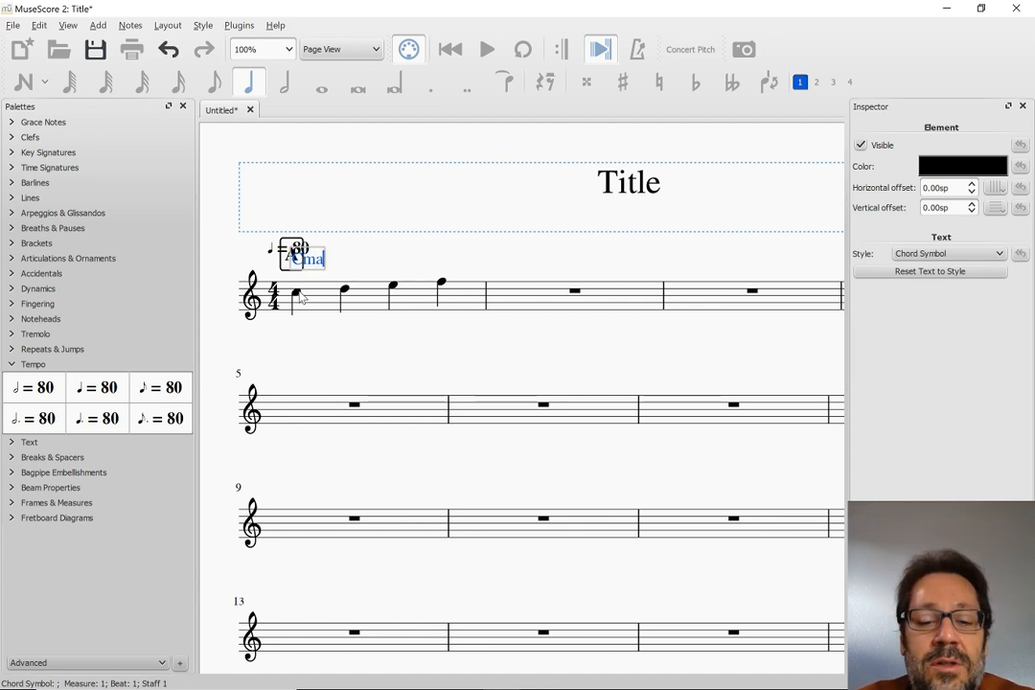
text(7)
key(Escape)
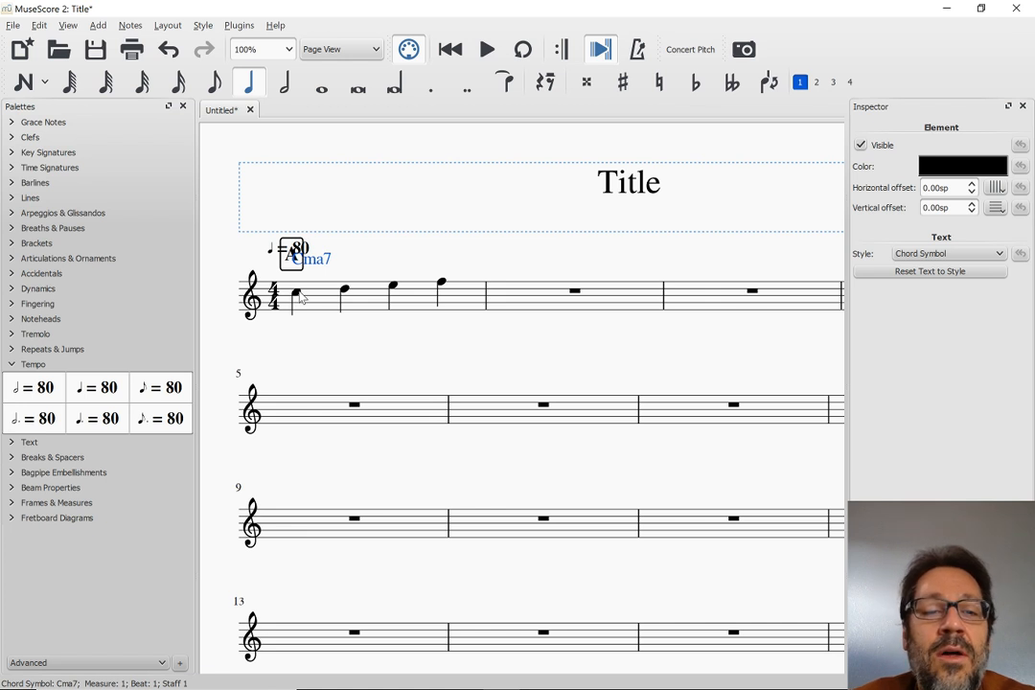
Switch to the MuseScore 3 window and enter the quarter notes C, D, E and F in measure 1
key(alt+Tab)
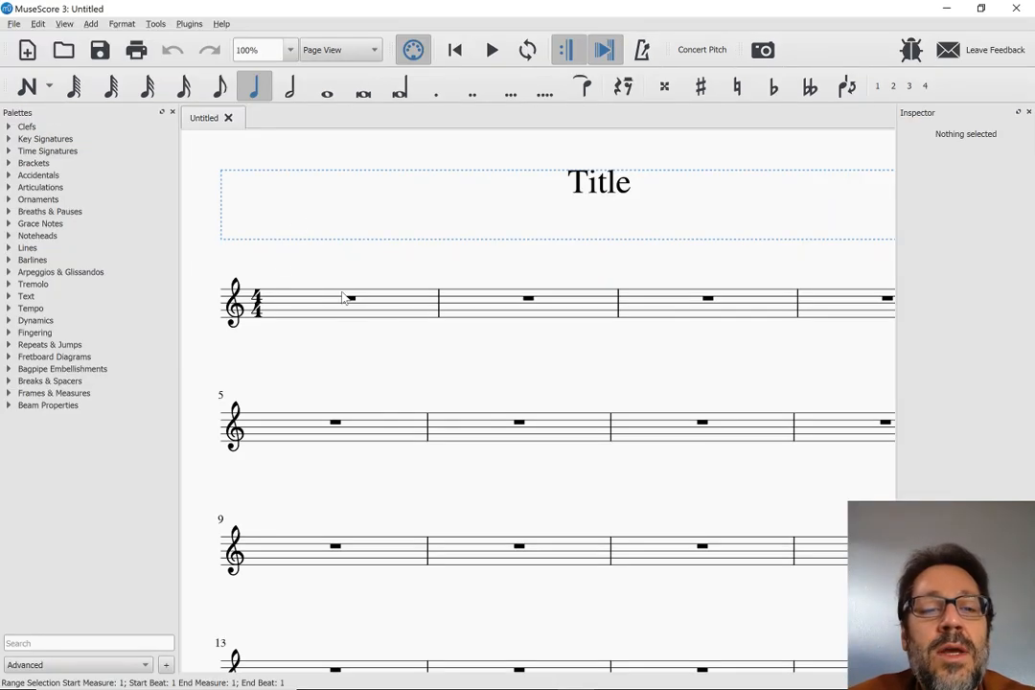
click(350, 300)
key(n)
key(c)
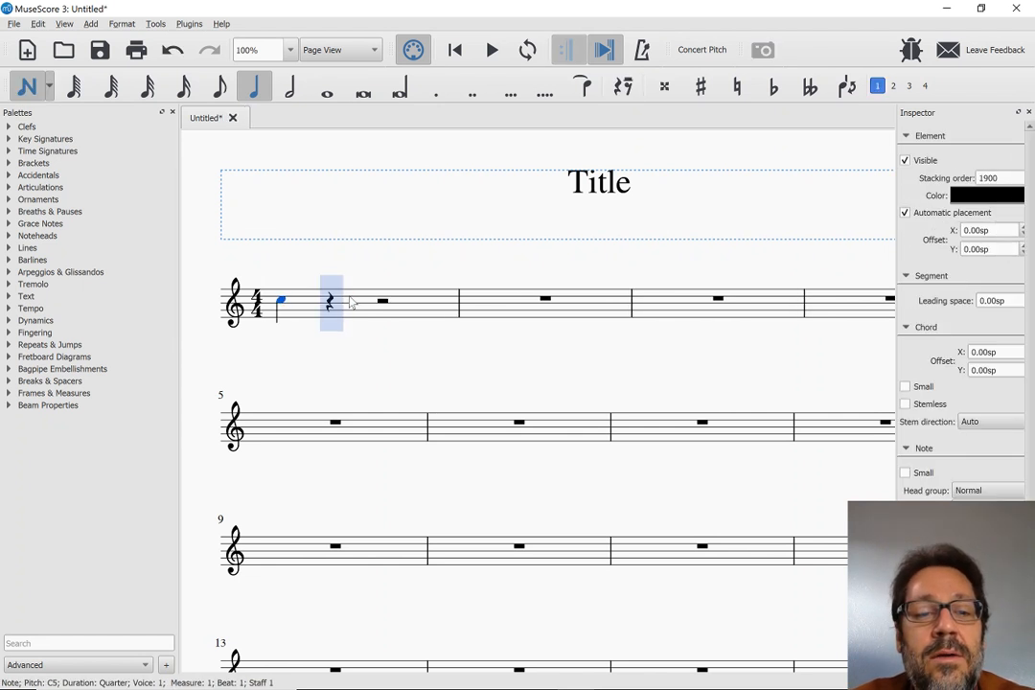
key(d)
key(e)
key(f)
key(Escape)
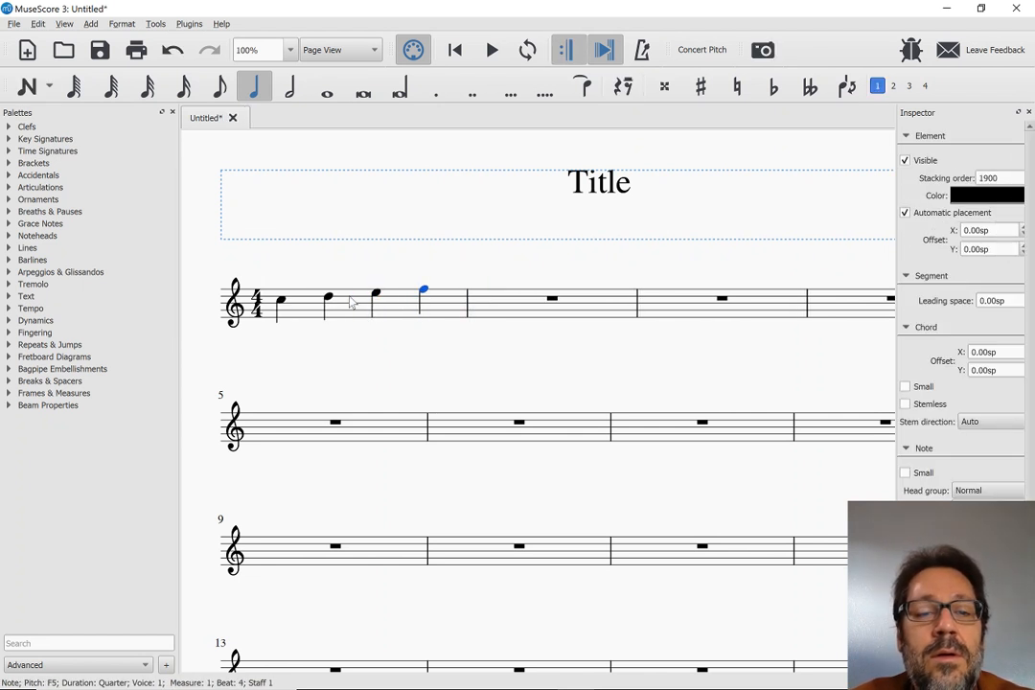
Select the first note, open the Tempo palette and go through the palettes tour to its end, keeping further tours enabled
click(281, 302)
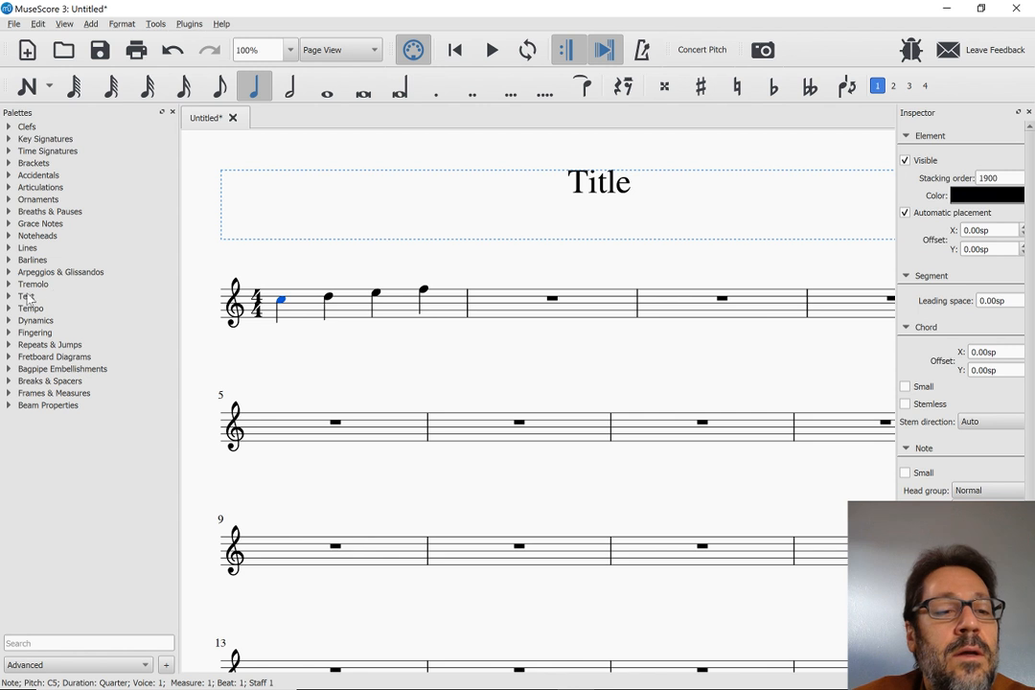
click(29, 308)
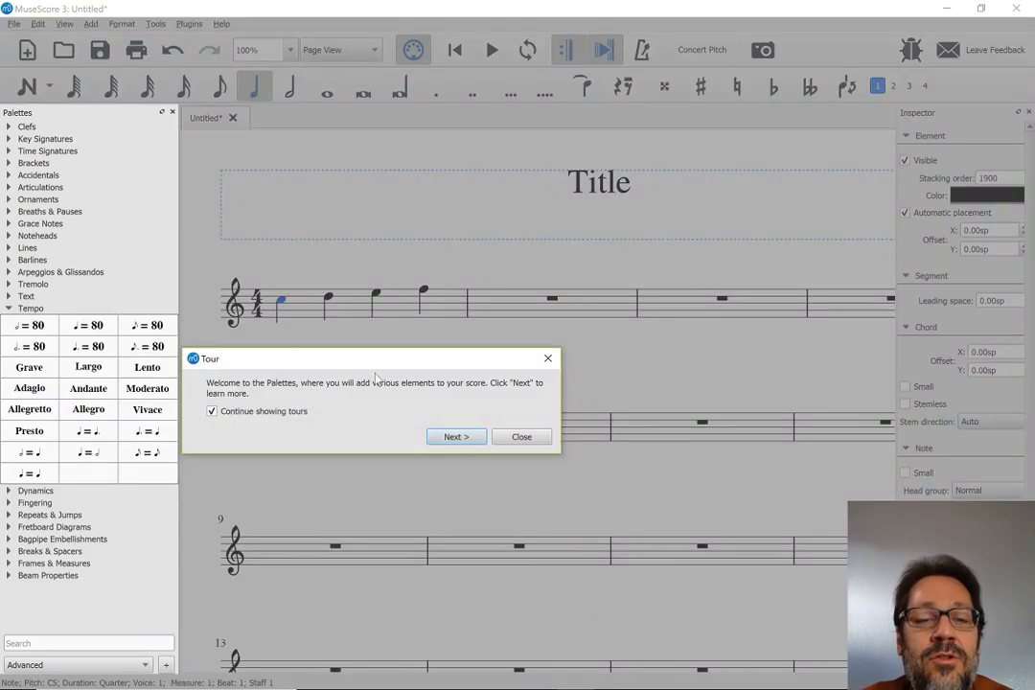
click(457, 438)
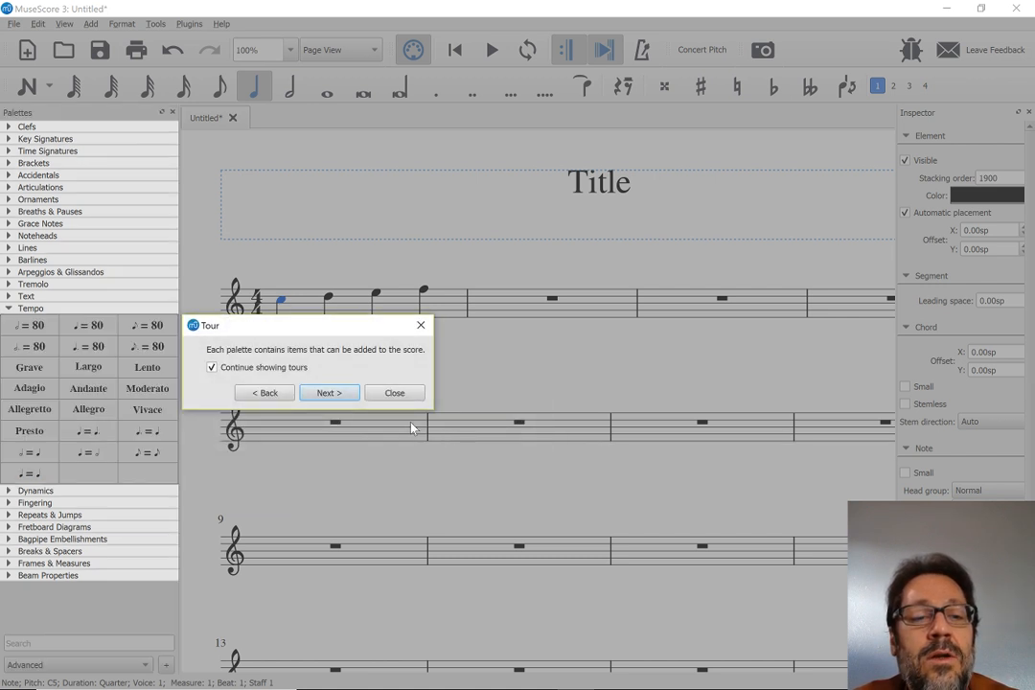
click(330, 394)
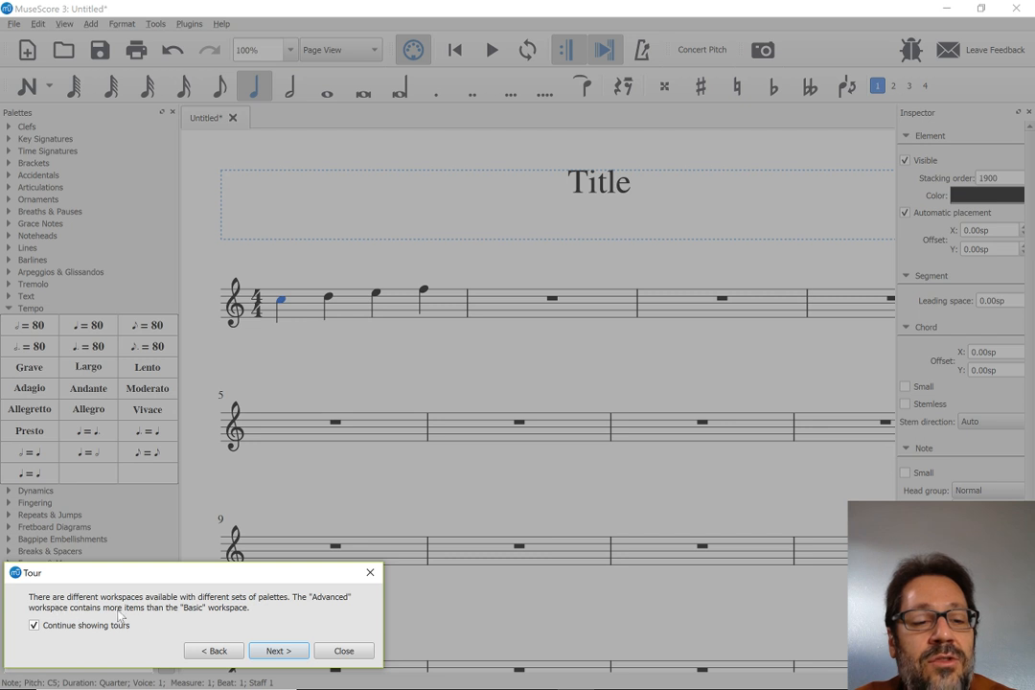
click(278, 651)
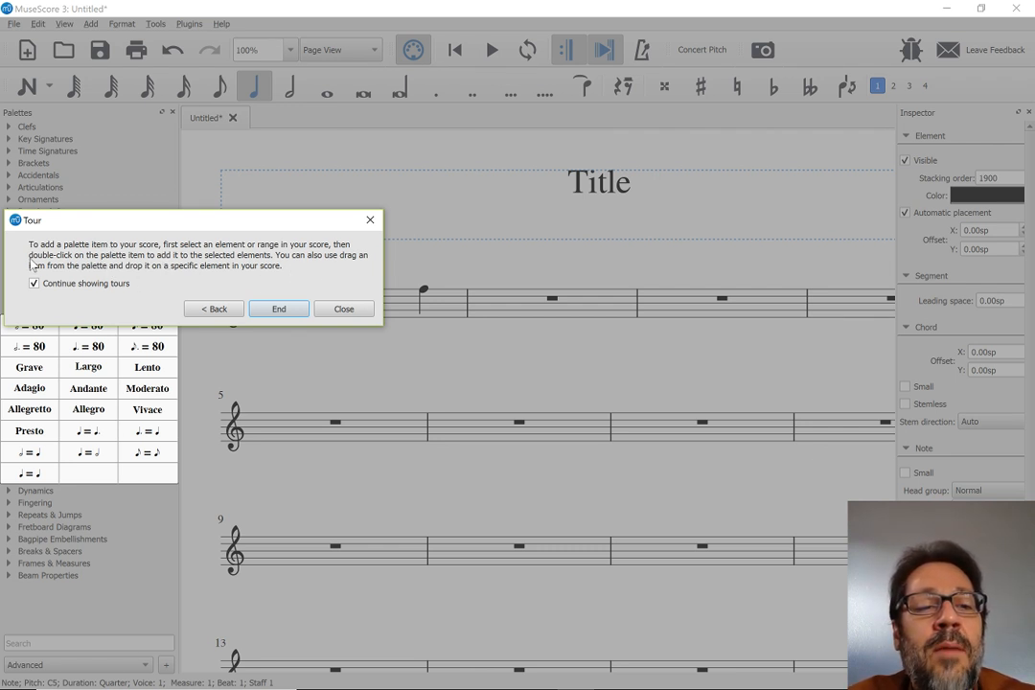
click(295, 311)
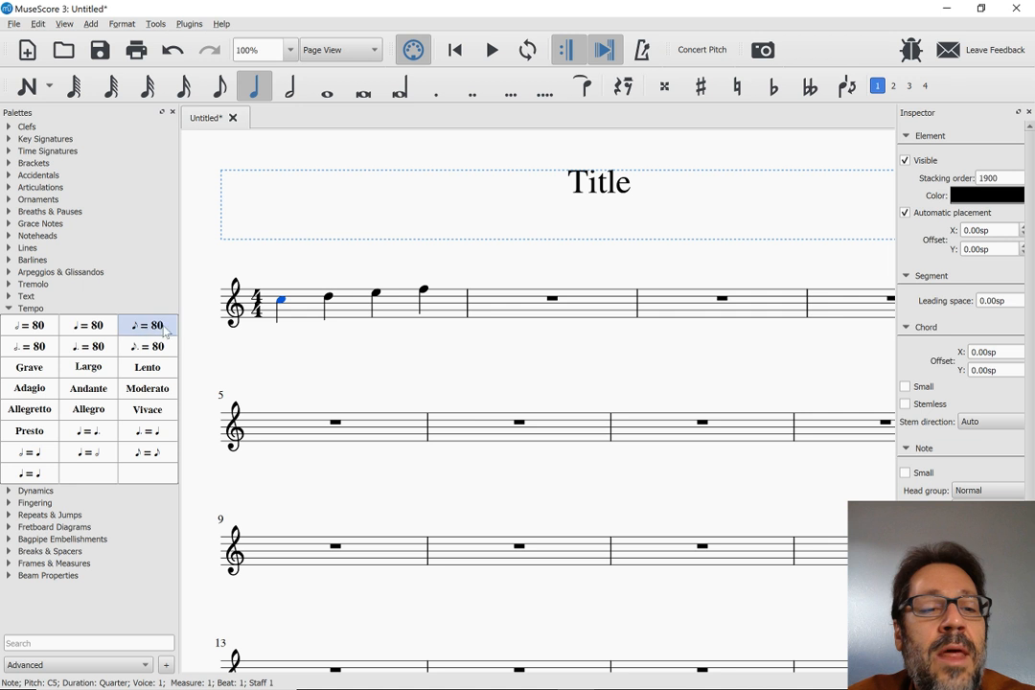
Add a quarter note = 80 tempo marking and rehearsal mark A at the first note of measure 1
click(86, 327)
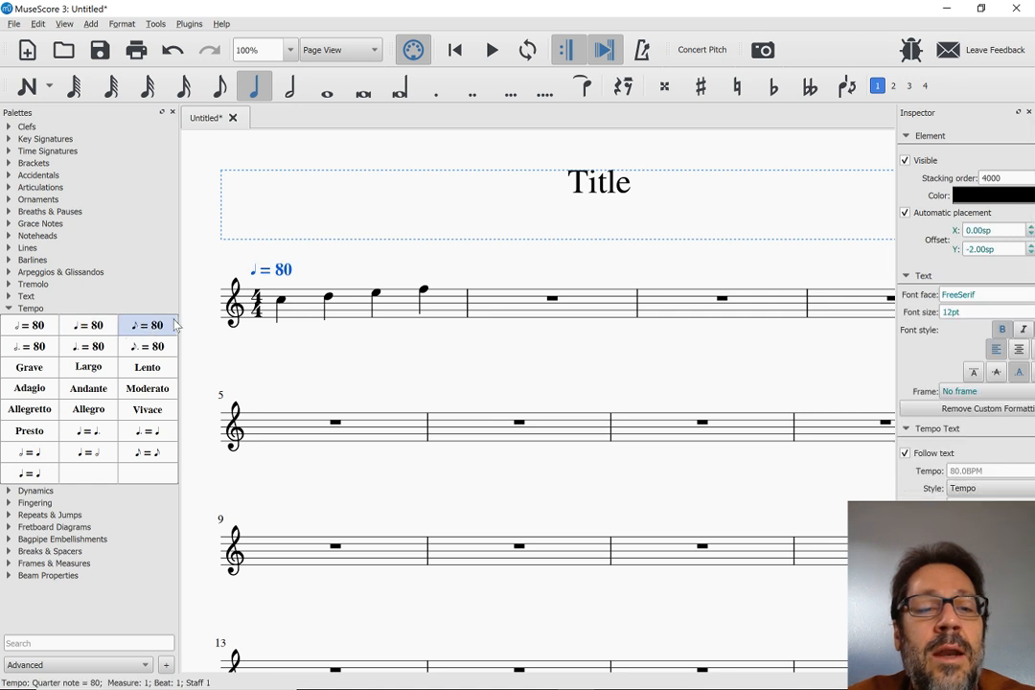
click(282, 304)
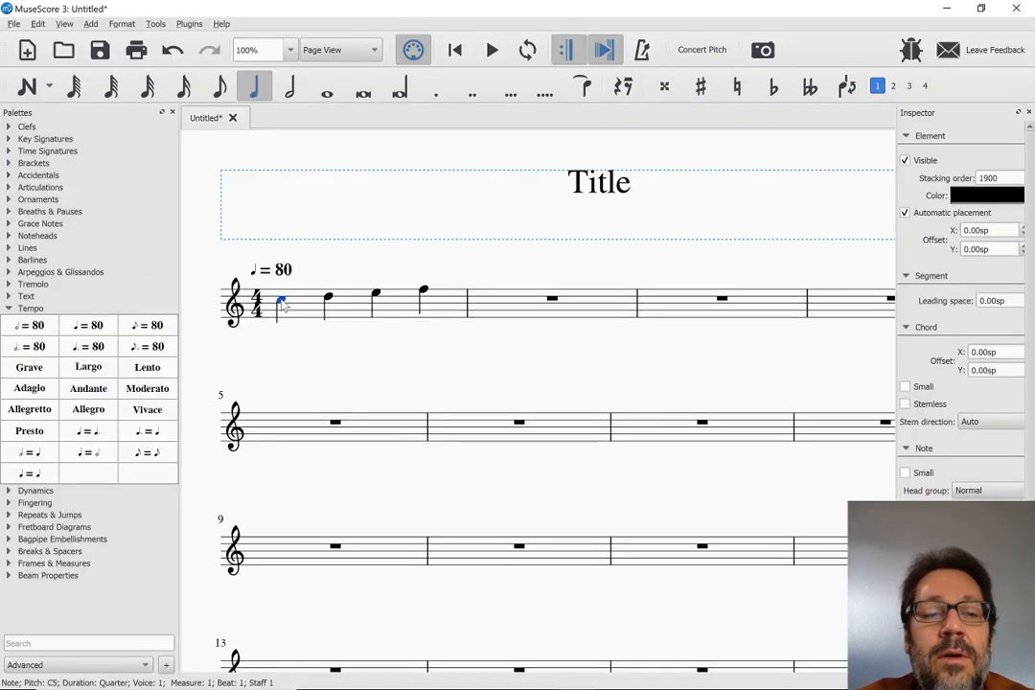
key(ctrl+m)
text(A)
key(Escape)
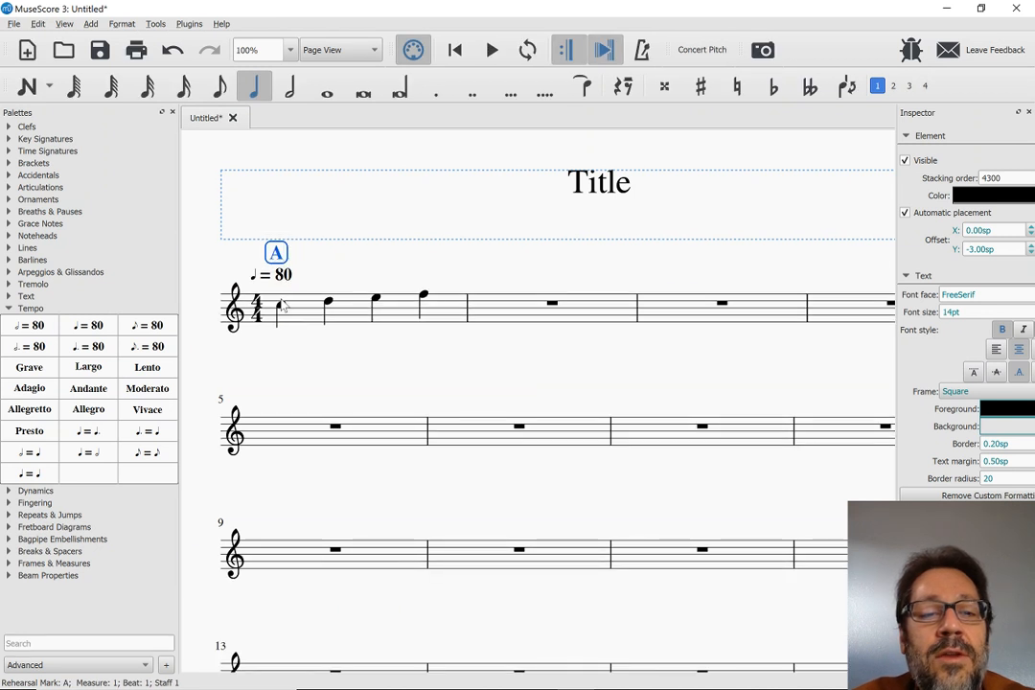
Attach the chord symbol Cma7 to the first note of the MuseScore 3 score
click(282, 308)
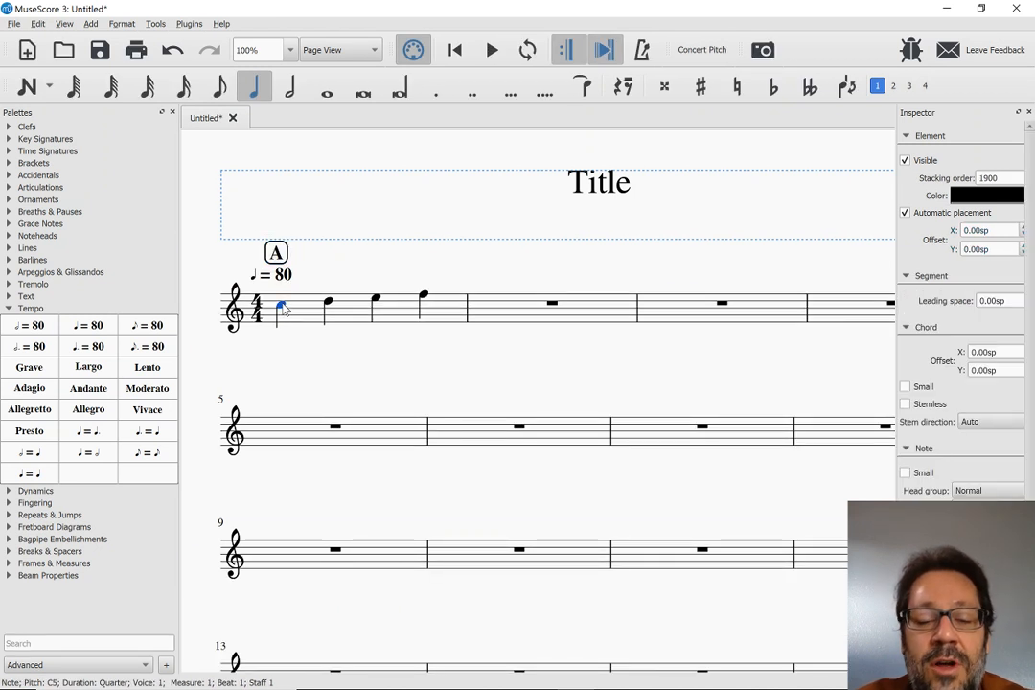
key(ctrl+k)
text(Cma7)
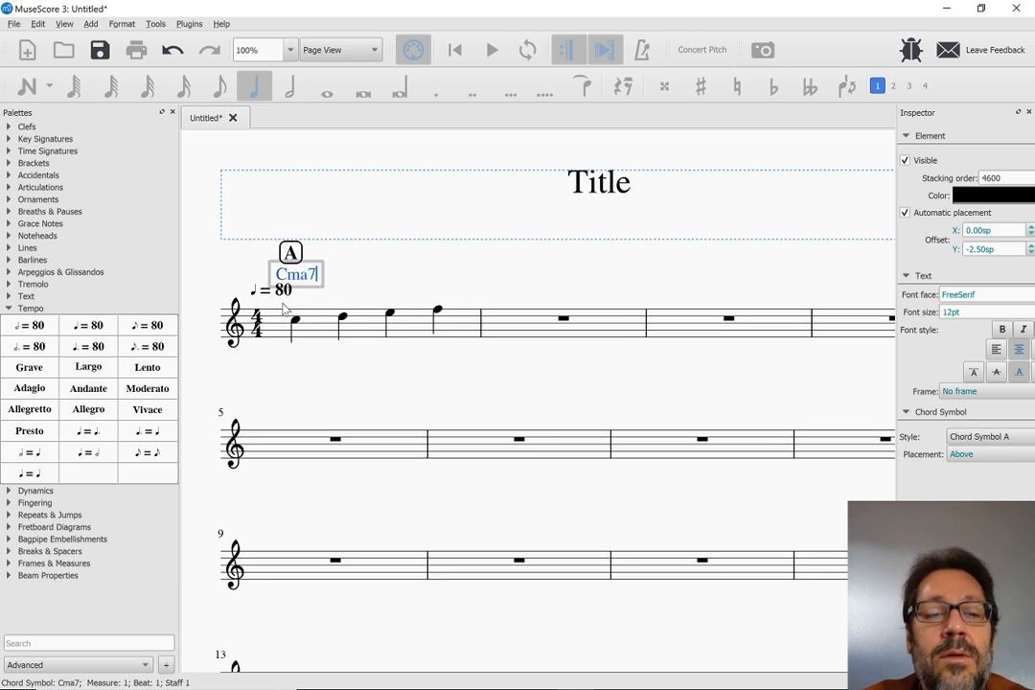
key(Escape)
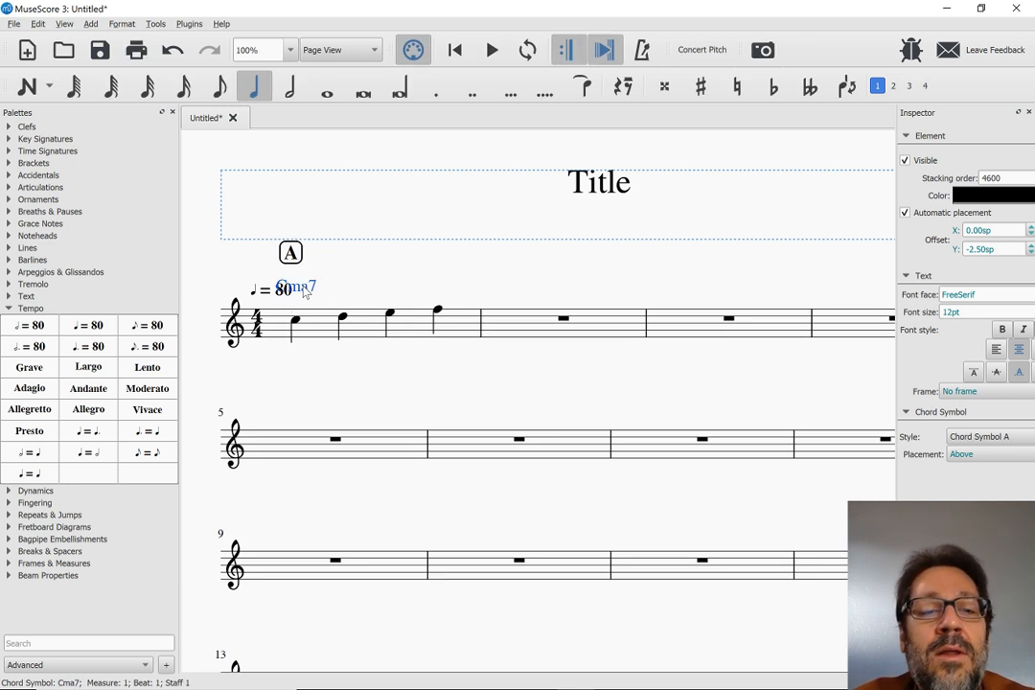
Examine the placement of the tempo marking and chord symbol above measure 1 by selecting each, ending with nothing selected
click(323, 317)
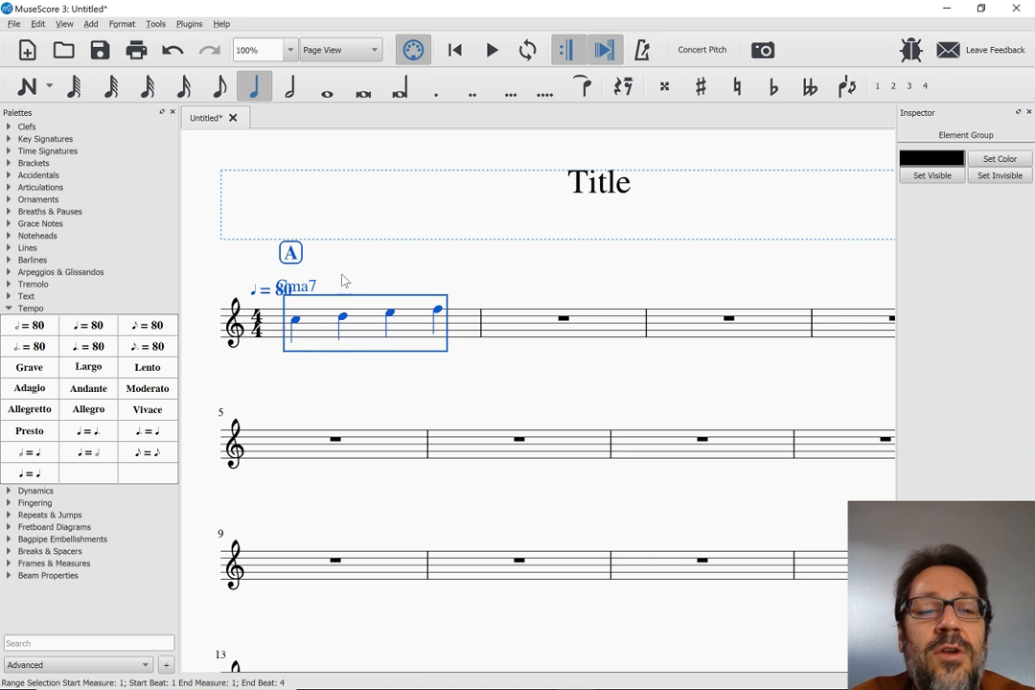
key(Escape)
click(290, 291)
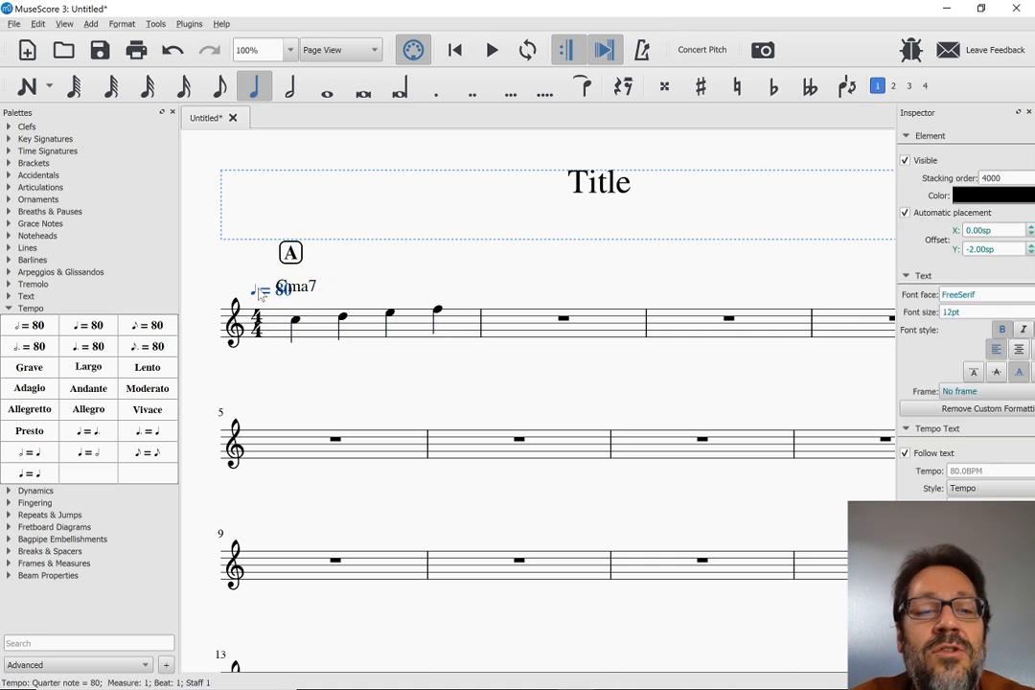
click(307, 288)
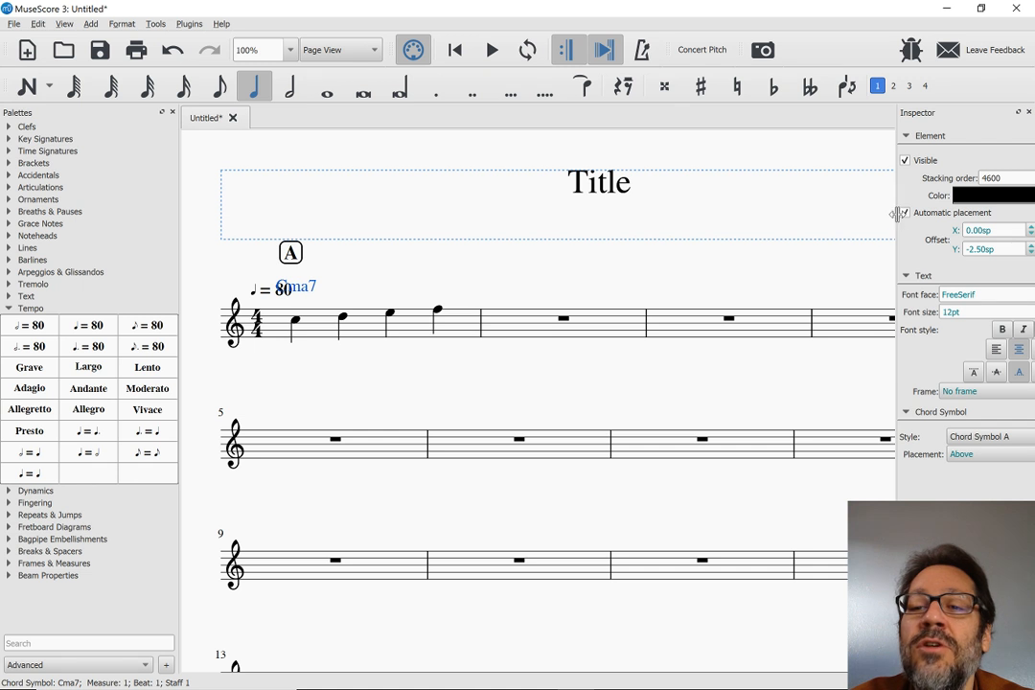
click(578, 292)
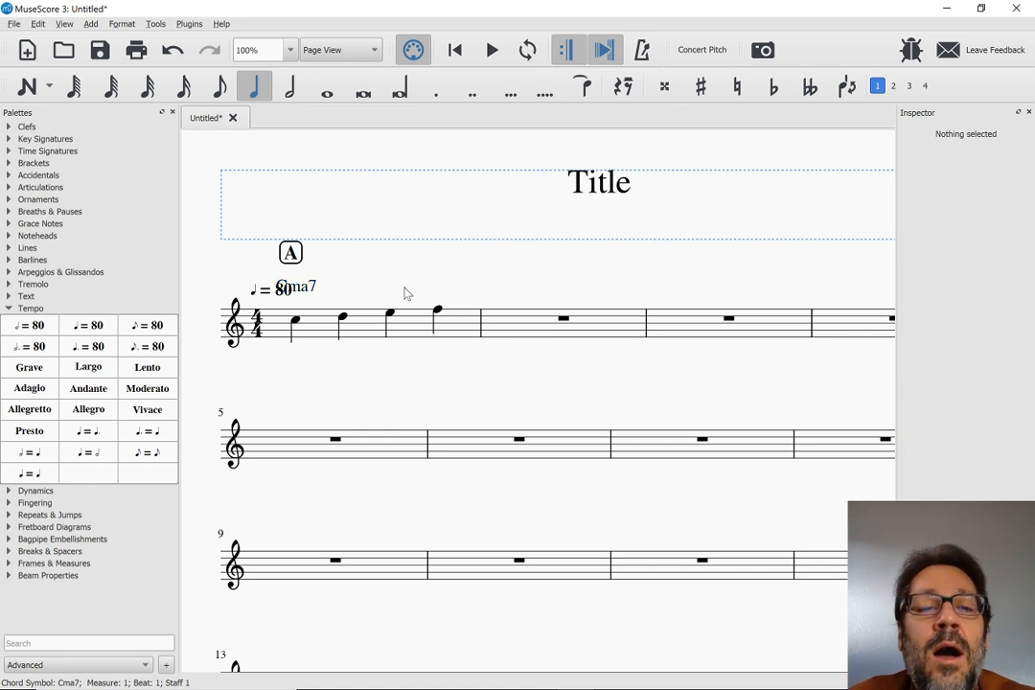
Compare the alignment of the Cma7 chord symbol with the first note and the tempo marking in measure 1 by selecting each
click(307, 295)
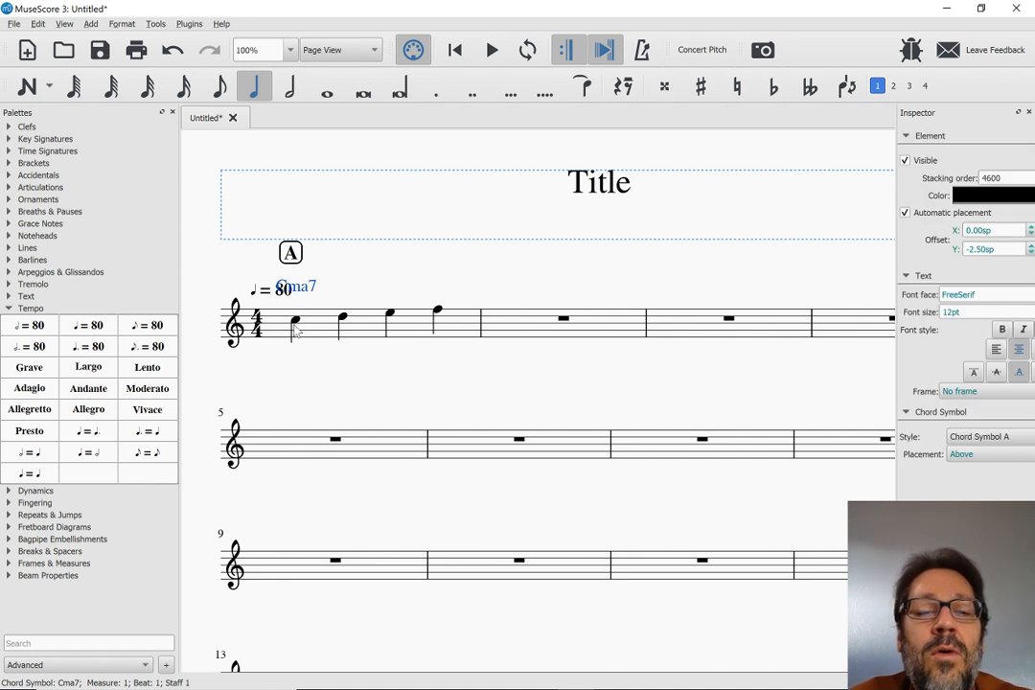
click(296, 324)
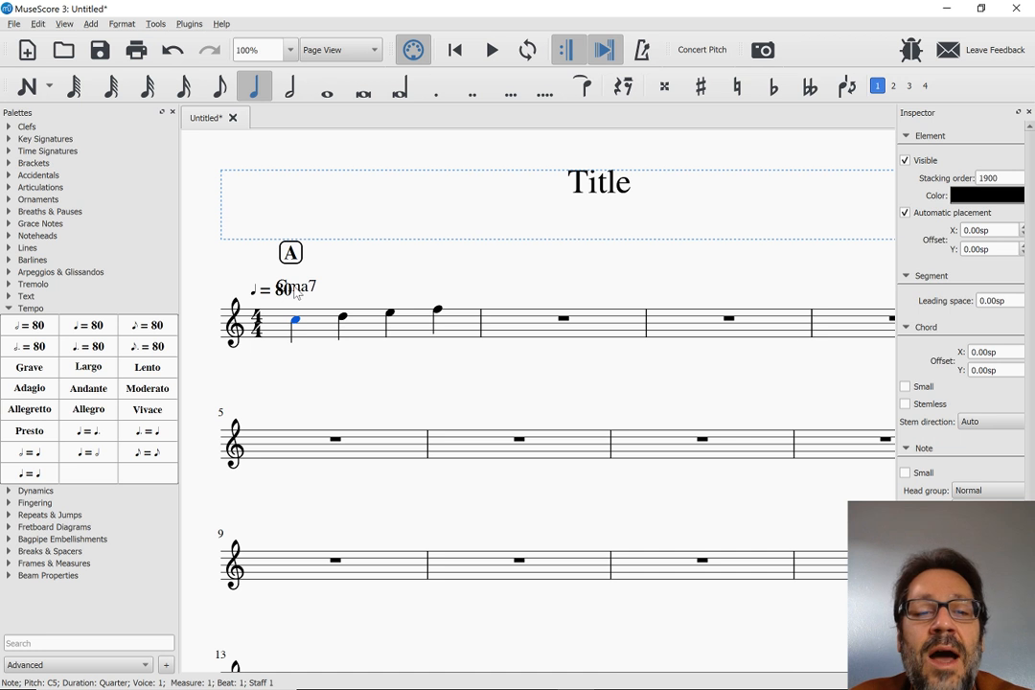
click(304, 291)
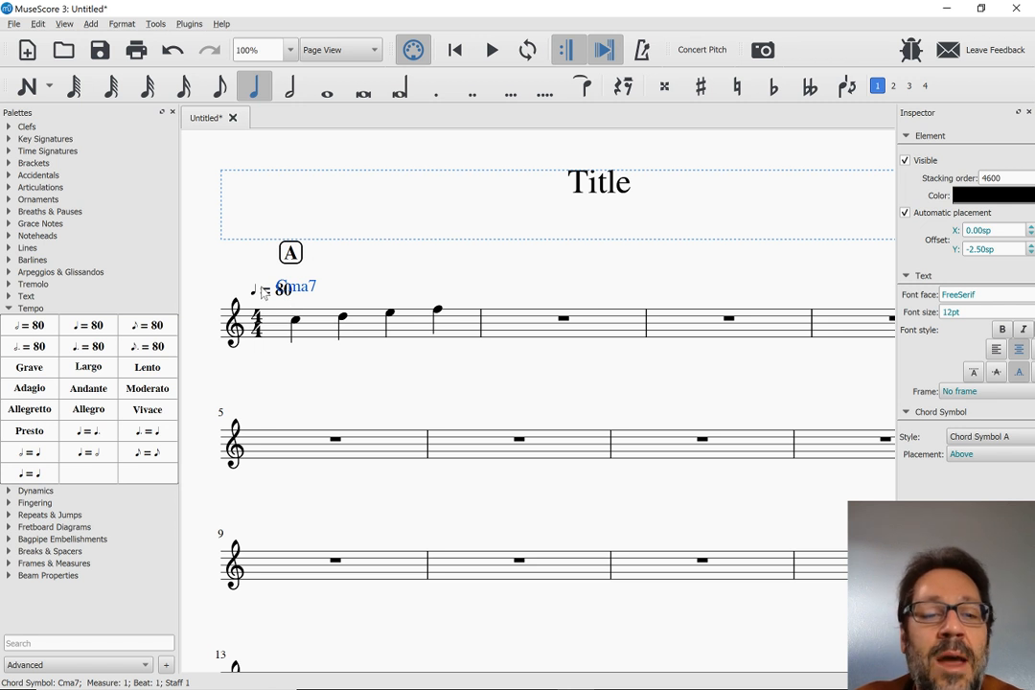
click(264, 293)
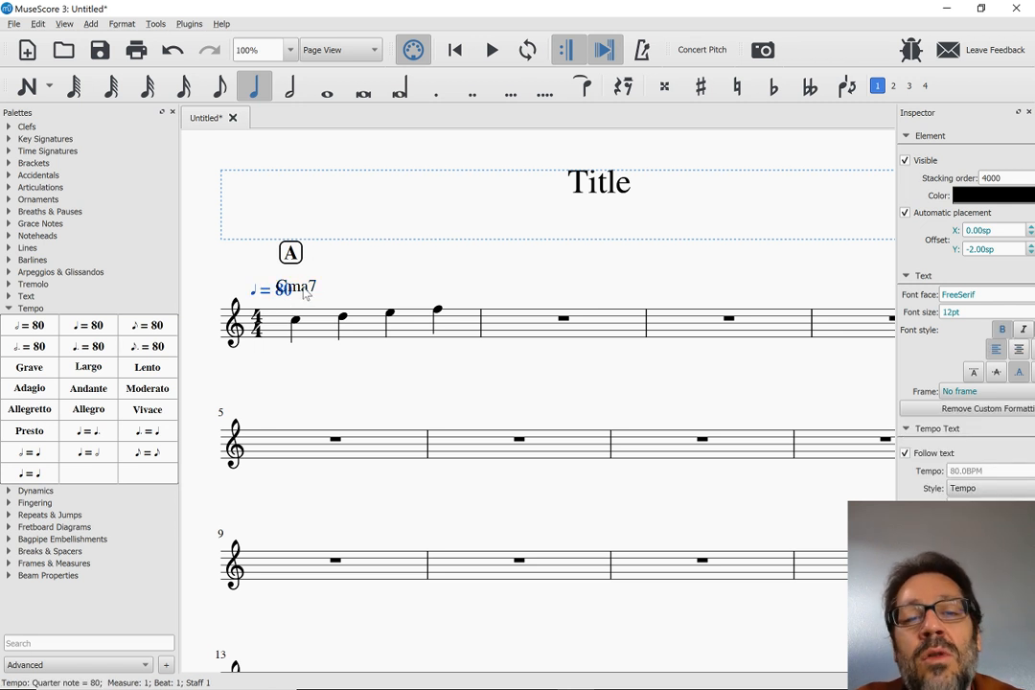
Turn off automatic placement for the Cma7 chord symbol and move it beside the tempo marking, at offset about 5.27sp, -1.32sp
click(304, 293)
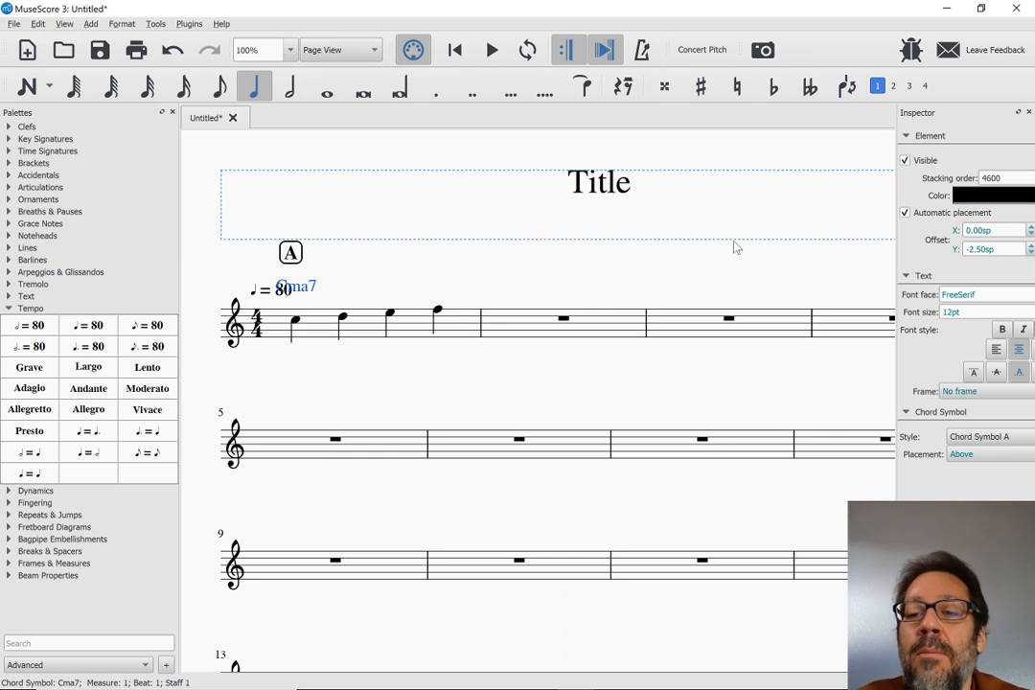
click(906, 213)
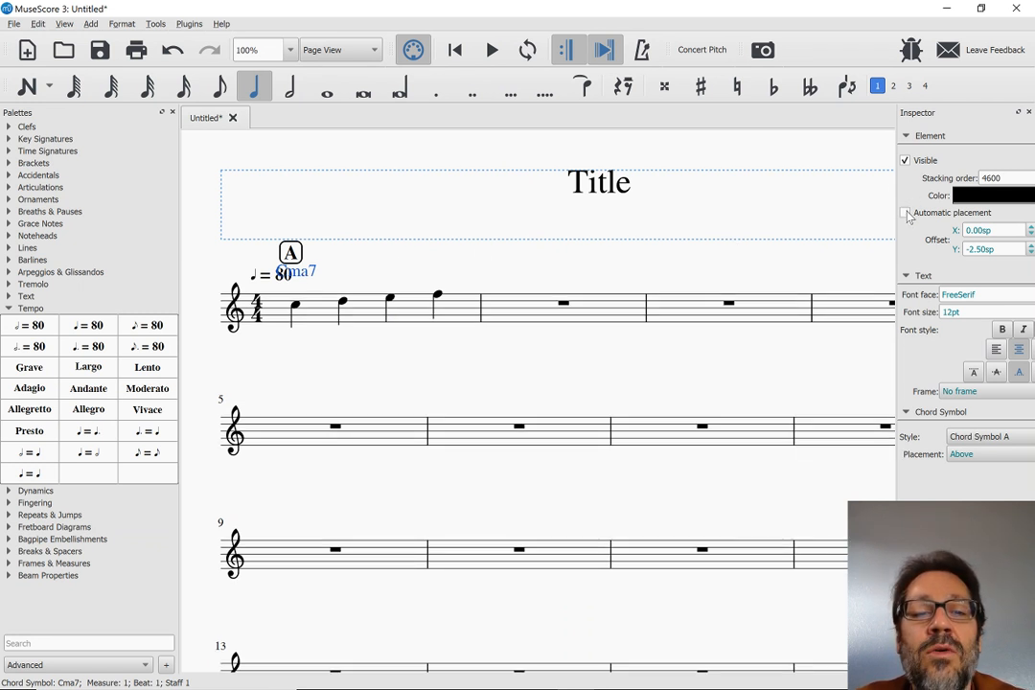
key(ctrl+Right)
click(313, 273)
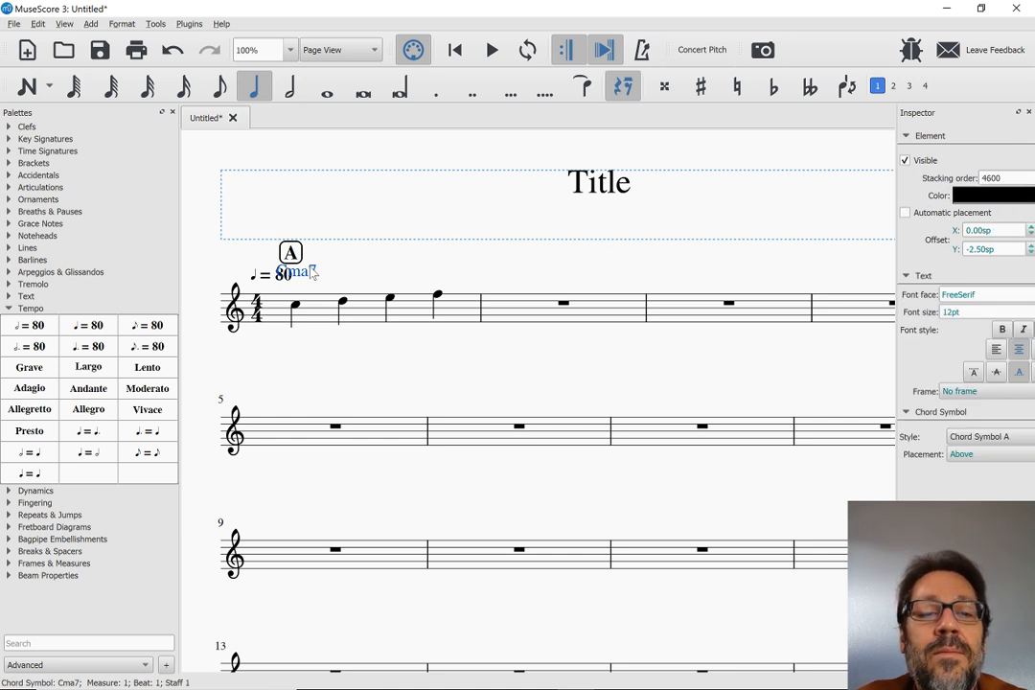
mouse_move(313, 274)
mouse_down()
mouse_move(367, 260)
mouse_move(326, 276)
mouse_move(329, 287)
mouse_up()
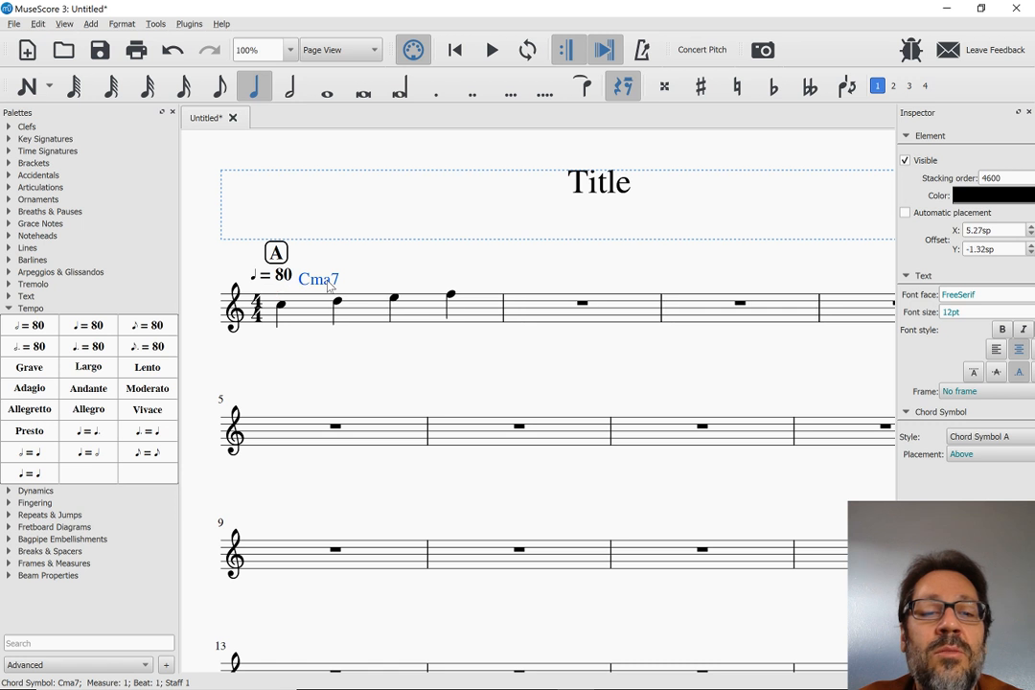
Check the tempo marking and rehearsal mark A, and turn off automatic placement for the rehearsal mark
click(283, 276)
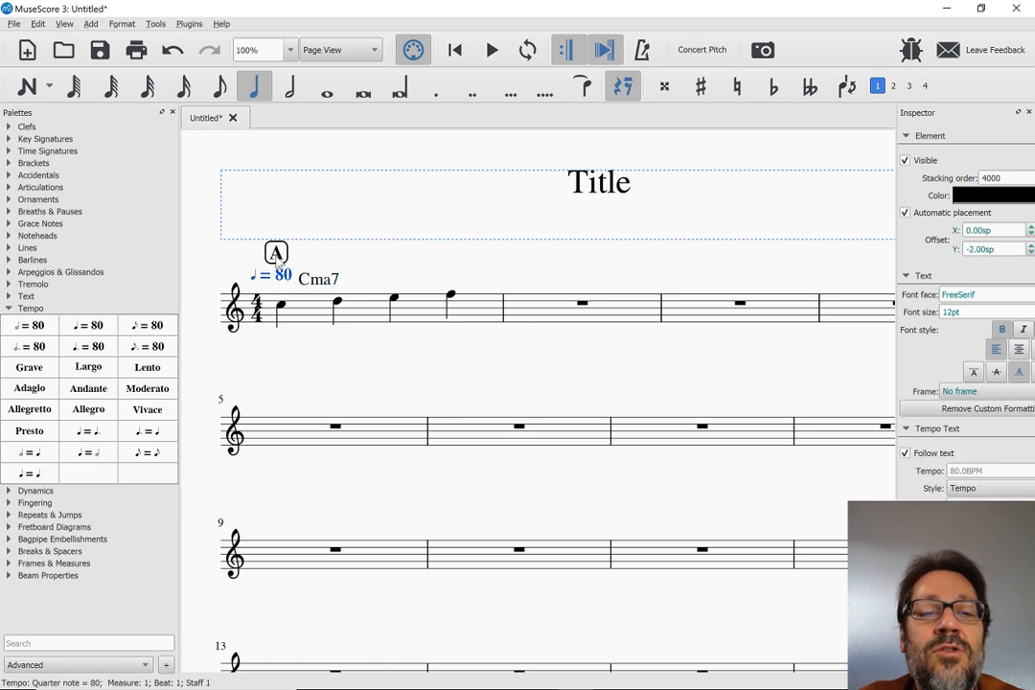
ctrl+click(276, 255)
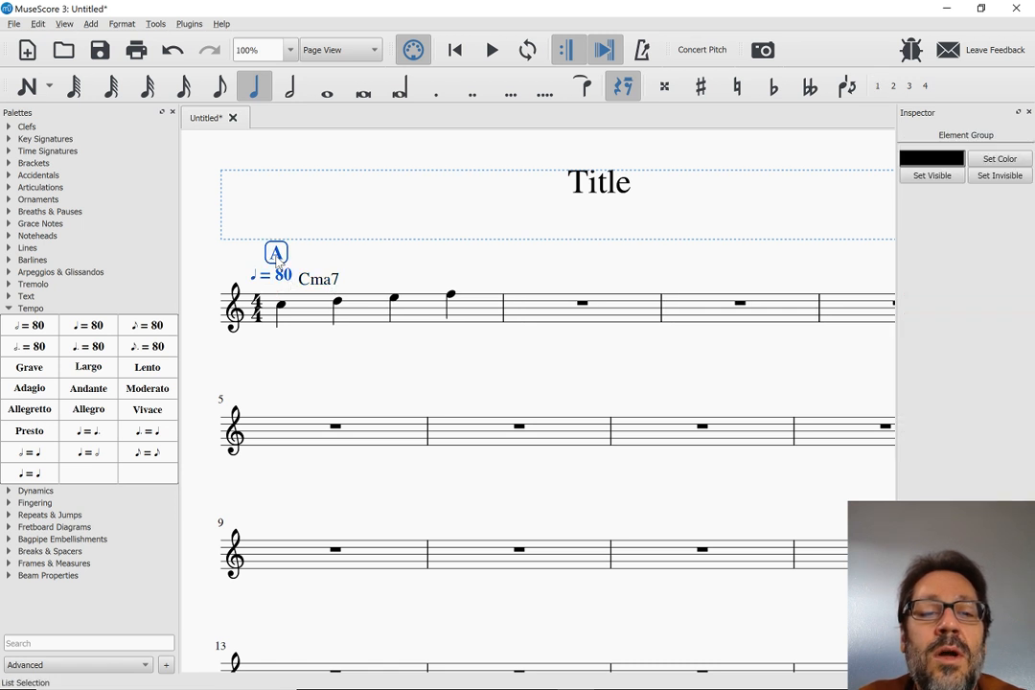
click(330, 255)
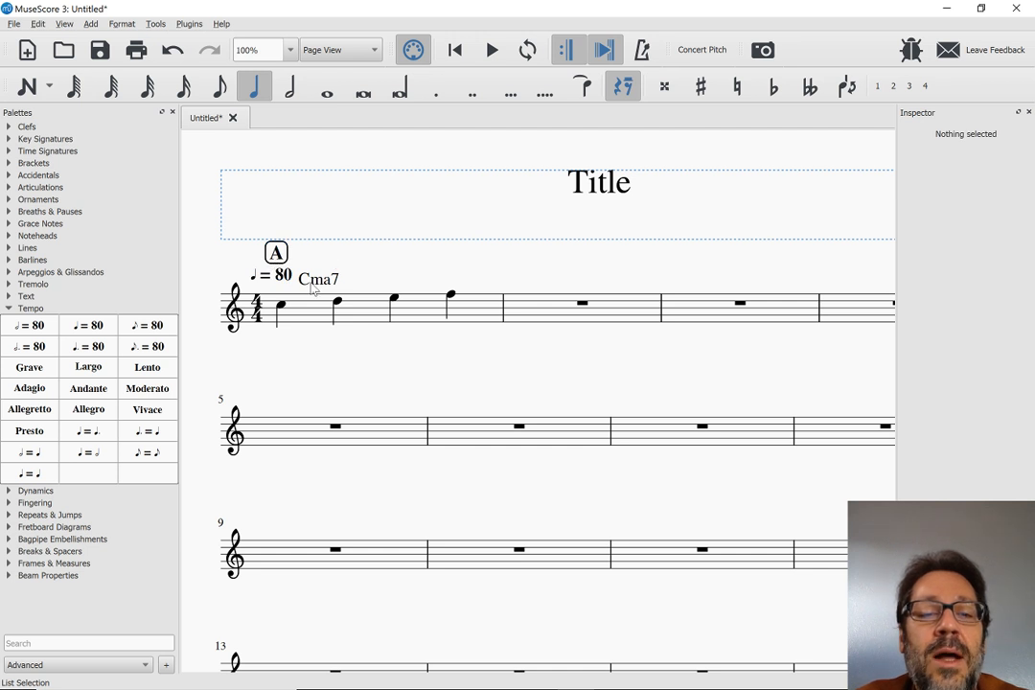
click(277, 255)
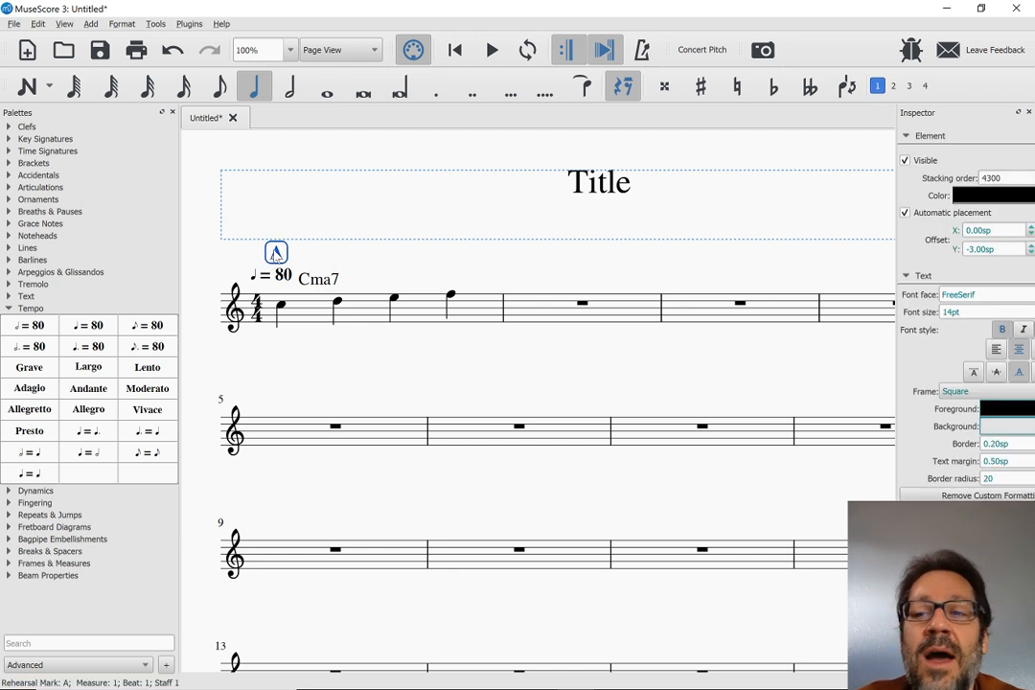
click(906, 213)
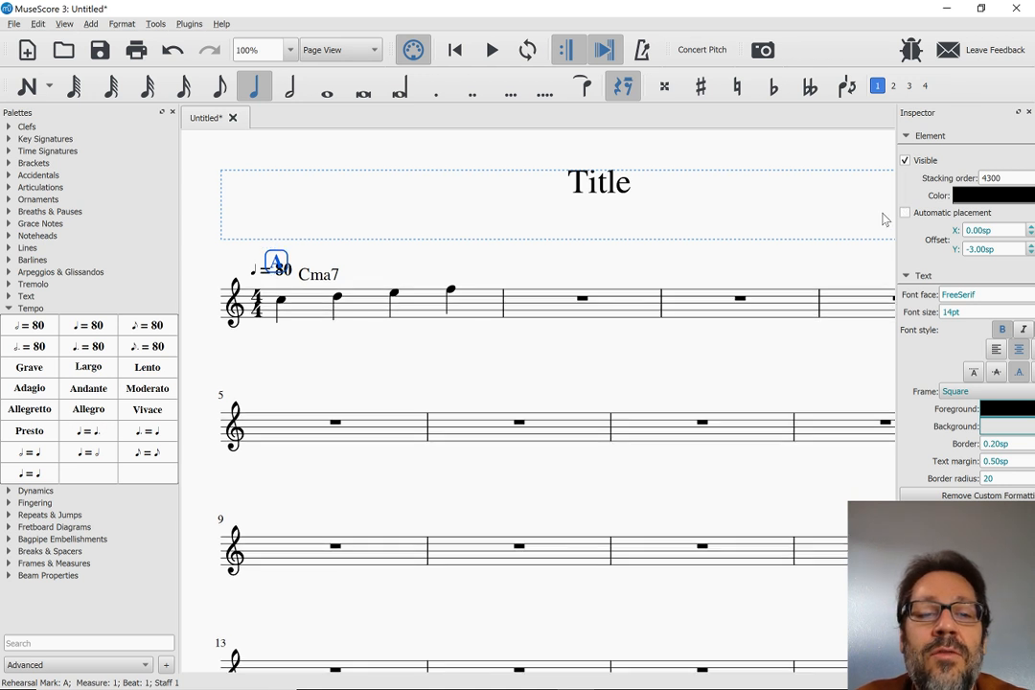
Re-enable automatic placement for the Cma7 chord symbol and reset it to its default position
click(309, 278)
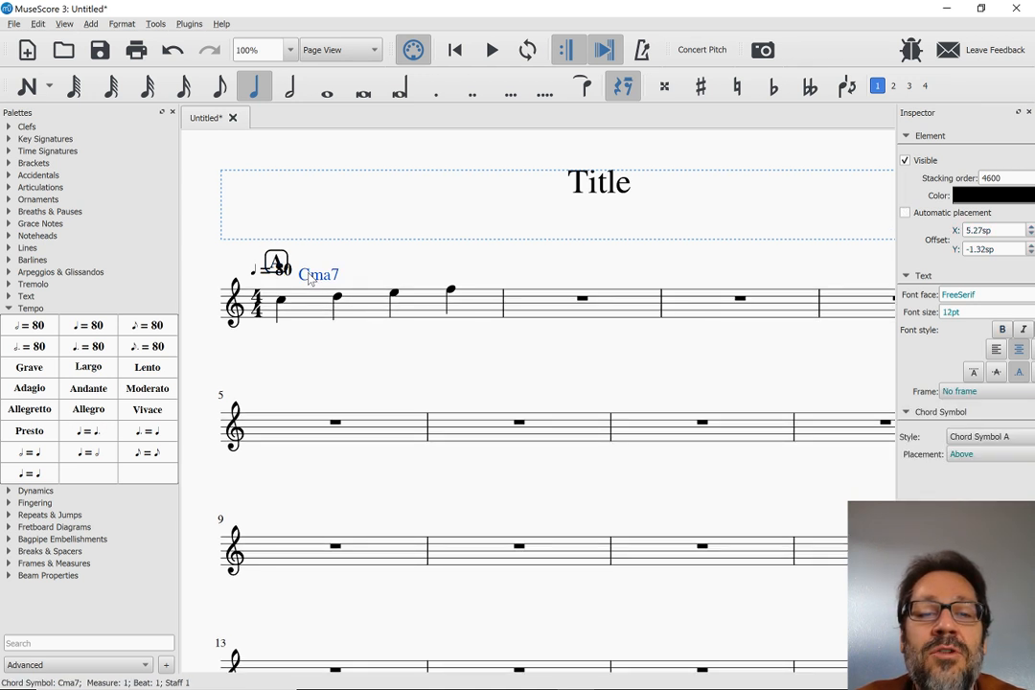
click(906, 213)
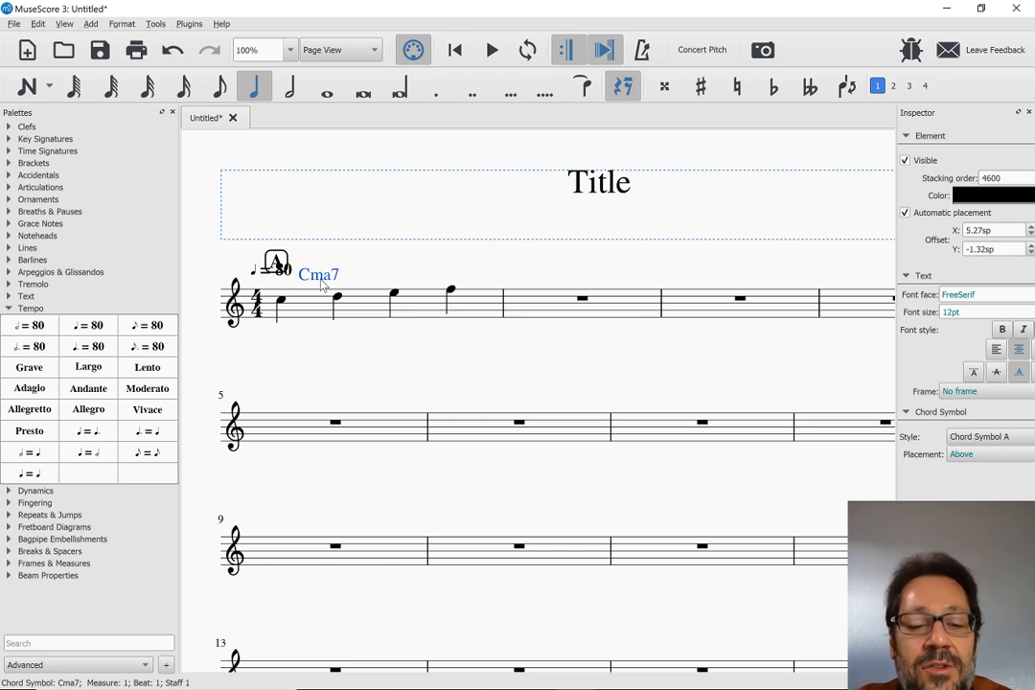
key(ctrl+r)
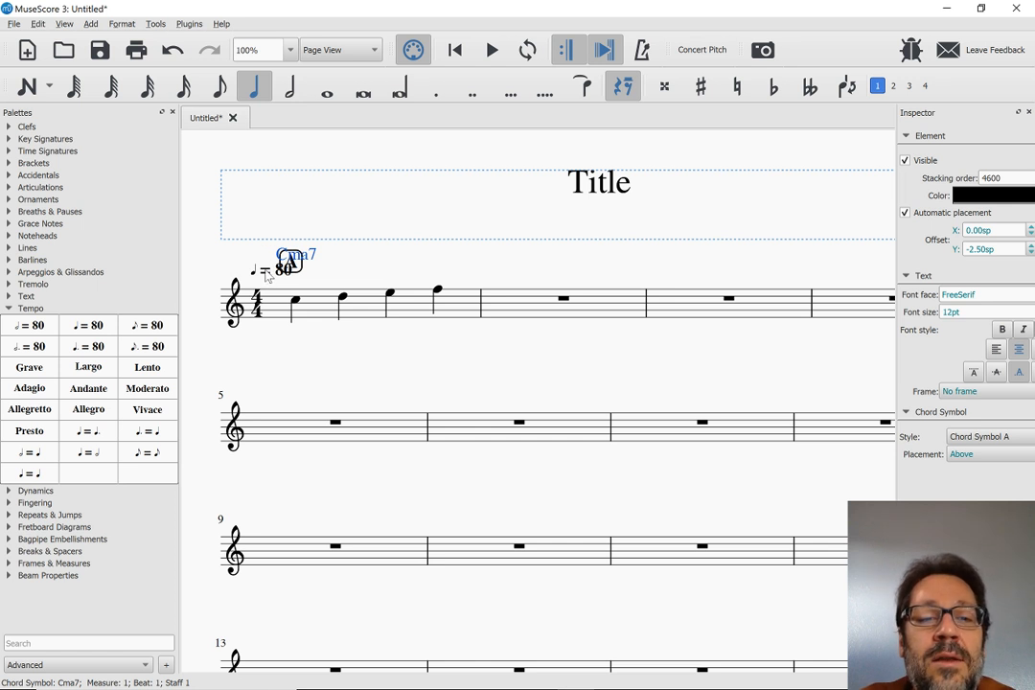
Move rehearsal mark A to the left of the tempo marking above the clef, at offset about -9.04sp, -3.22sp
click(297, 271)
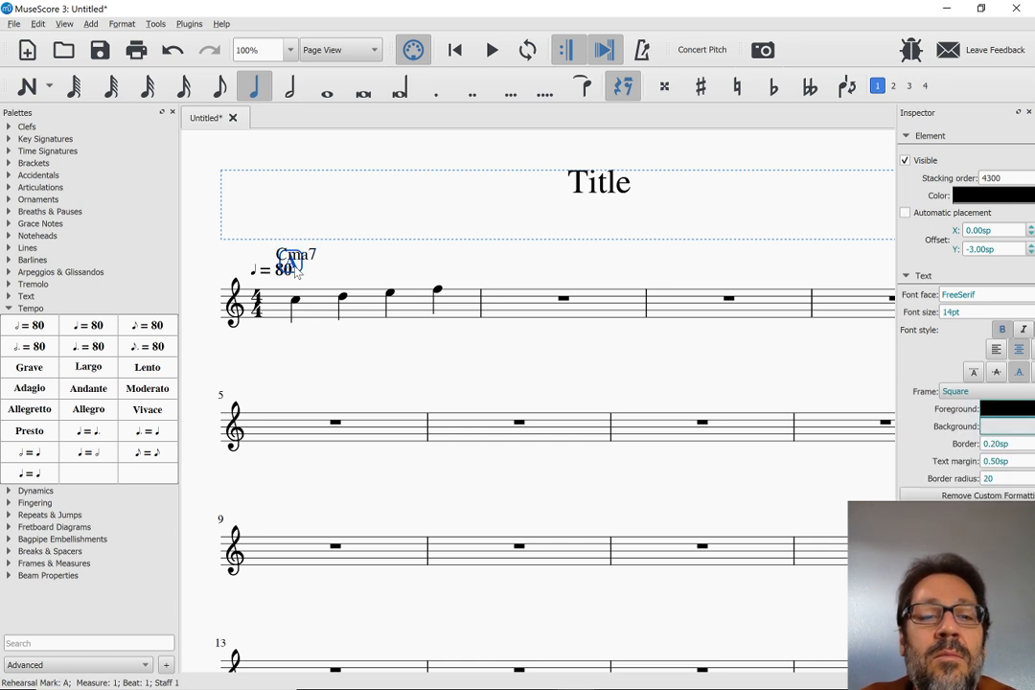
drag(296, 271, 254, 265)
drag(252, 261, 232, 271)
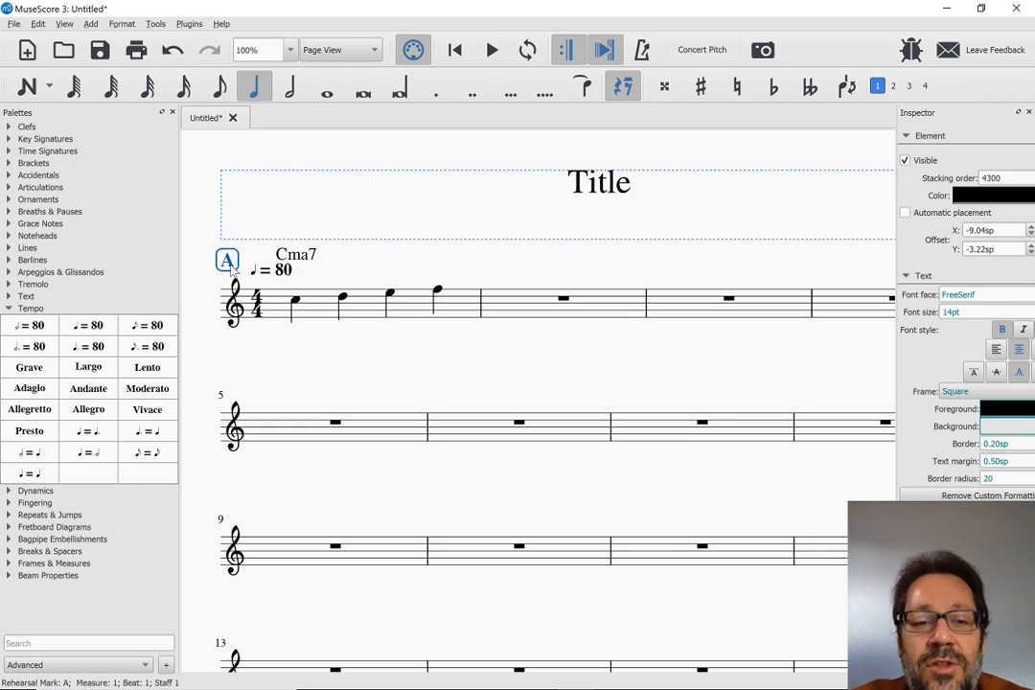
Undo the placement changes and the chord symbol entry, back to only the tempo marking and rehearsal mark above measure 1
key(ctrl+z)
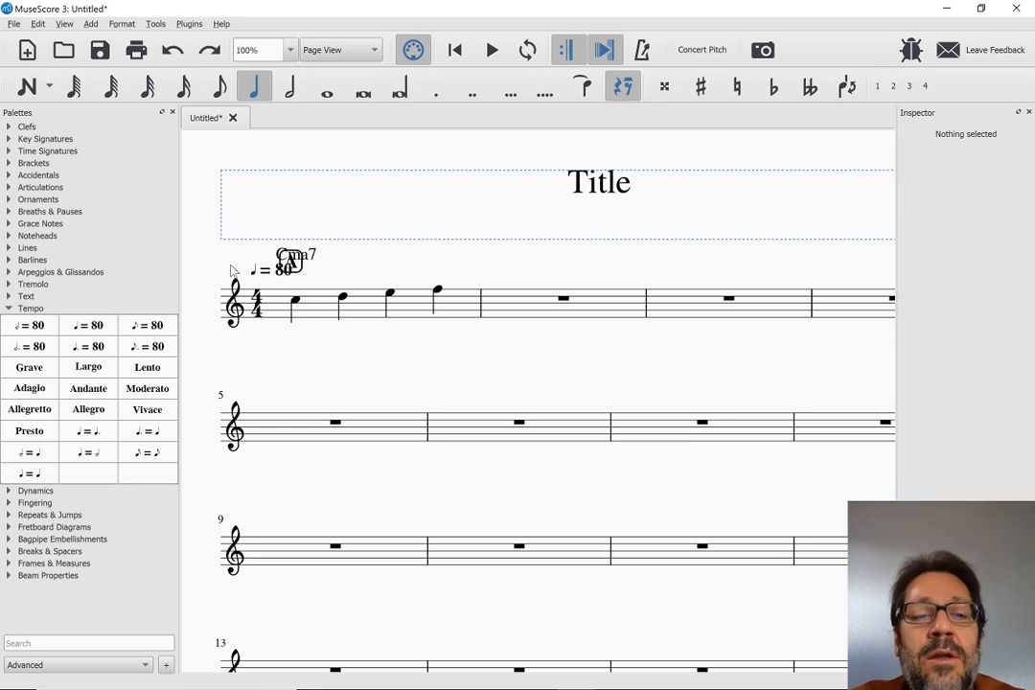
key(ctrl+z)
key(ctrl+z)
key(ctrl+z)
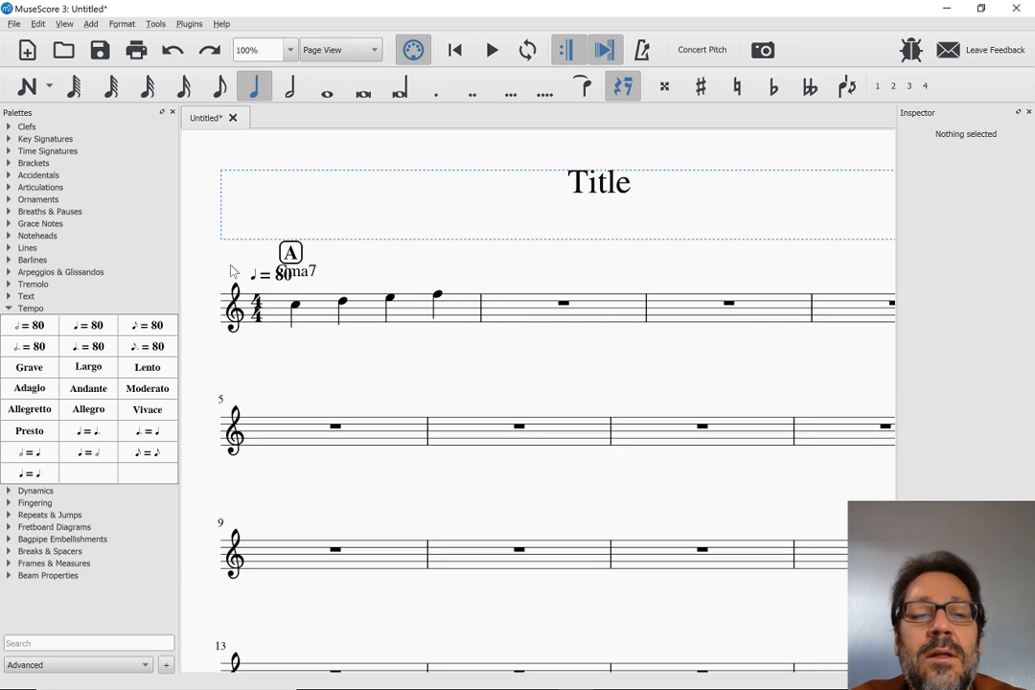
key(ctrl+z)
key(ctrl+z)
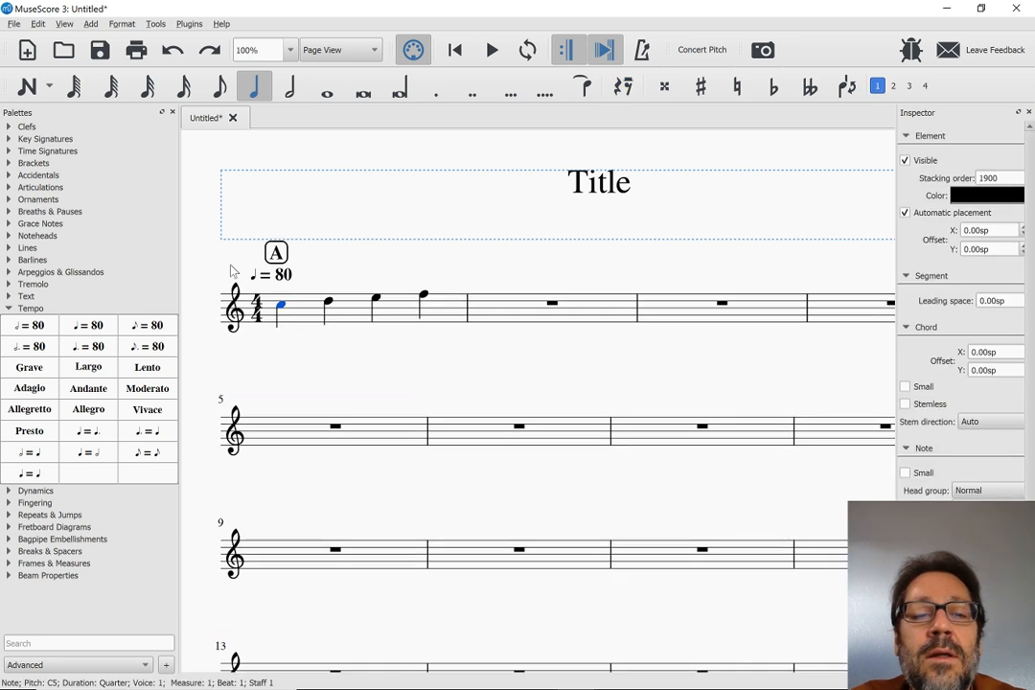
Attach the chord symbol Cma7 to the first note and move it between the tempo marking and rehearsal mark, at offset about 0.54sp, -4.22sp
key(ctrl+k)
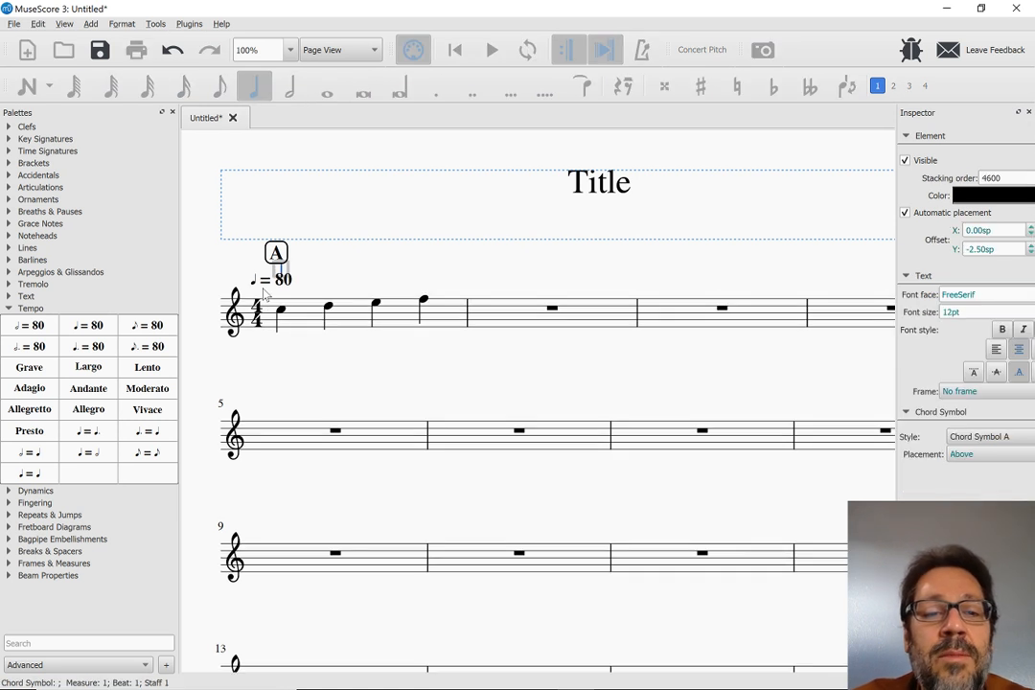
text(Cma7)
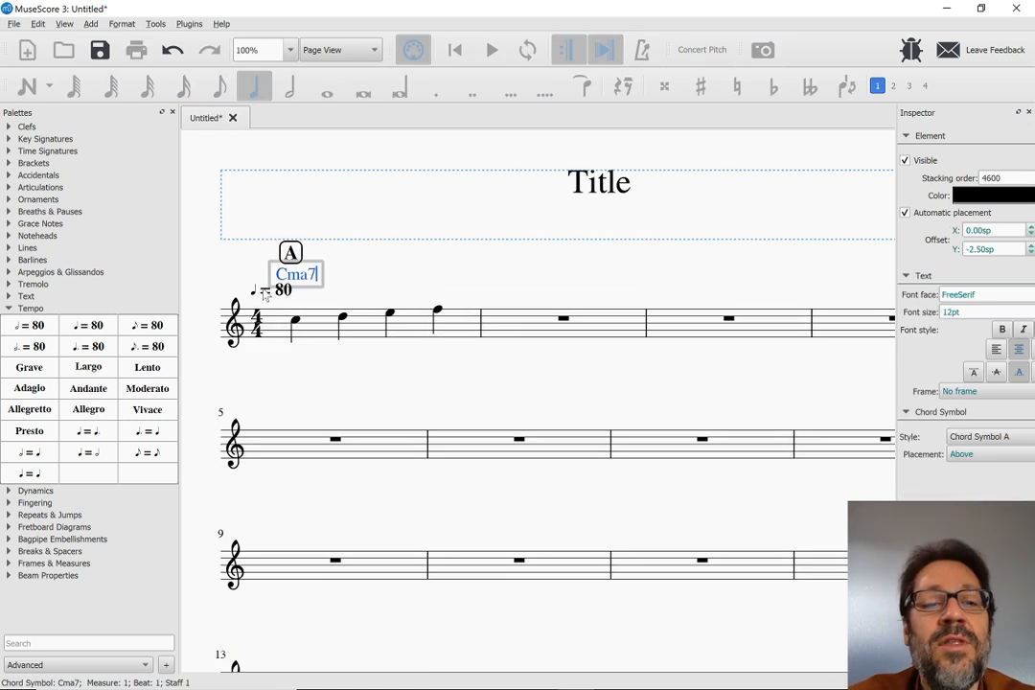
key(Escape)
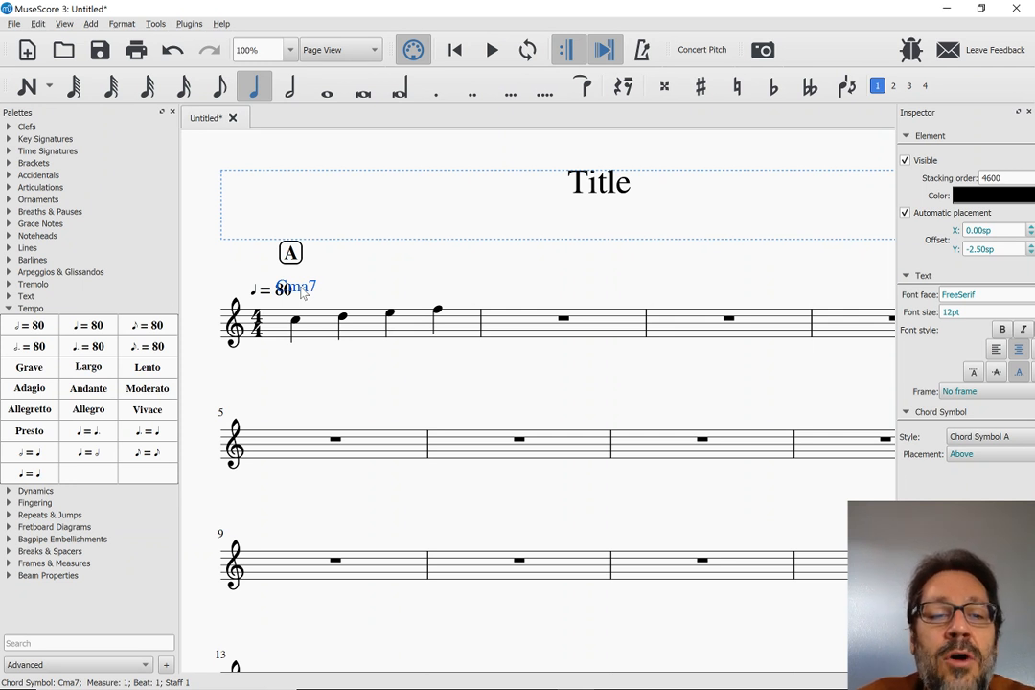
drag(302, 292, 303, 278)
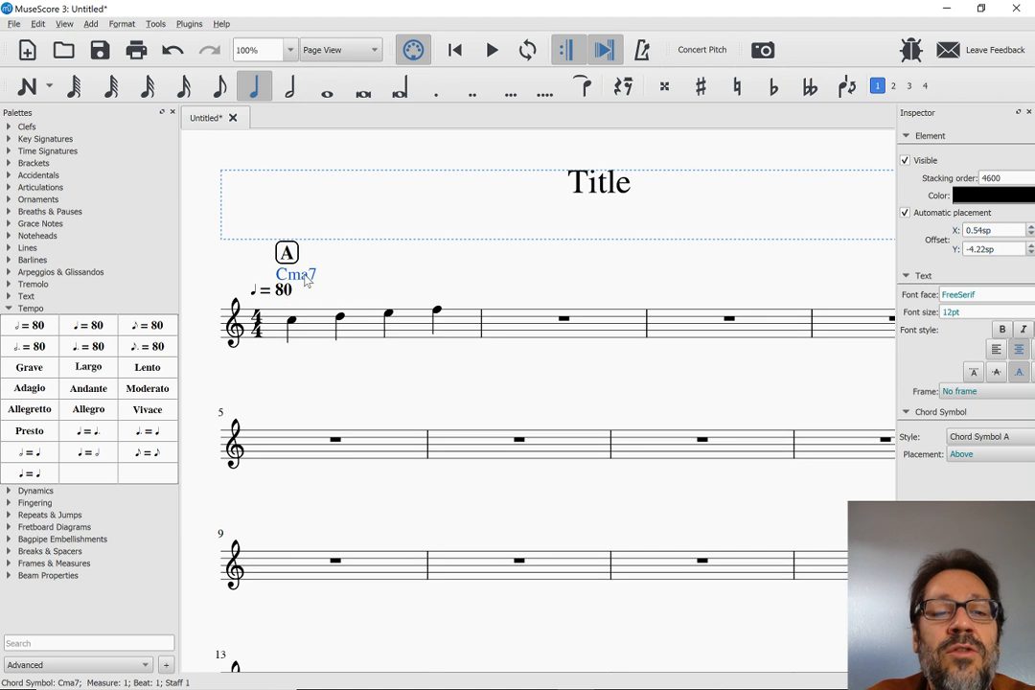
click(372, 280)
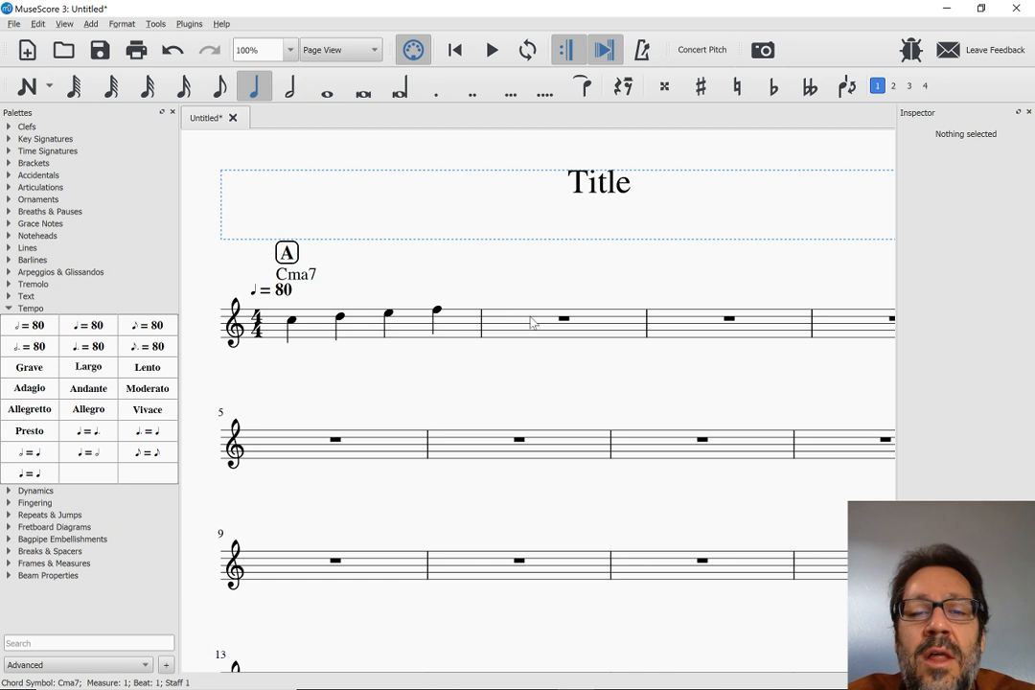
Switch to MuseScore 2 and enter a low C3 quarter note on beat 1 of measure 2
click(340, 318)
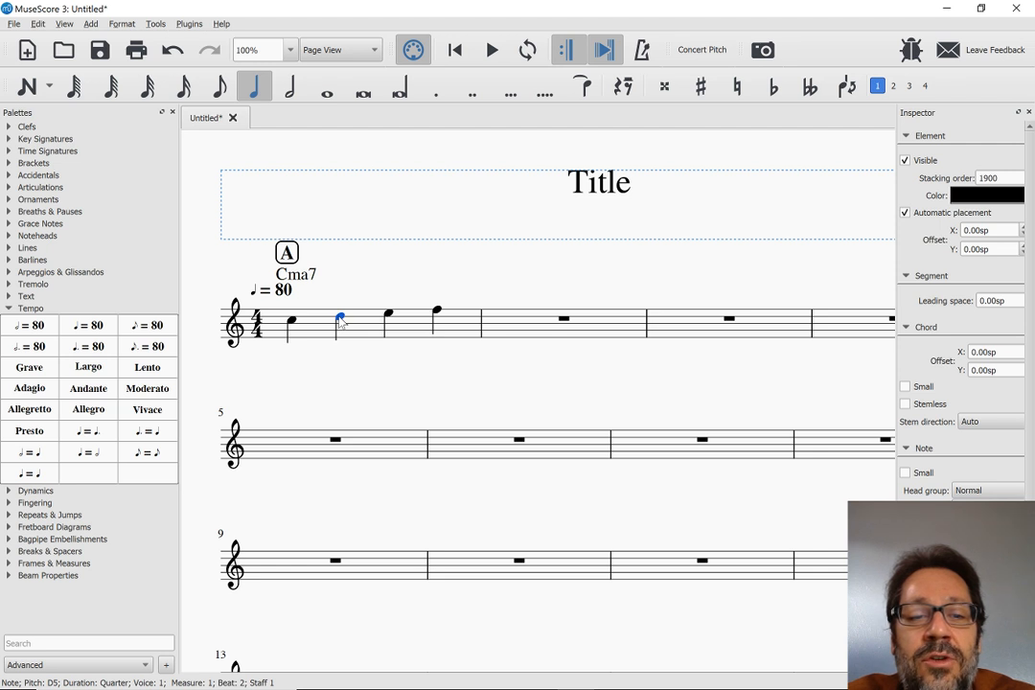
key(alt+Tab)
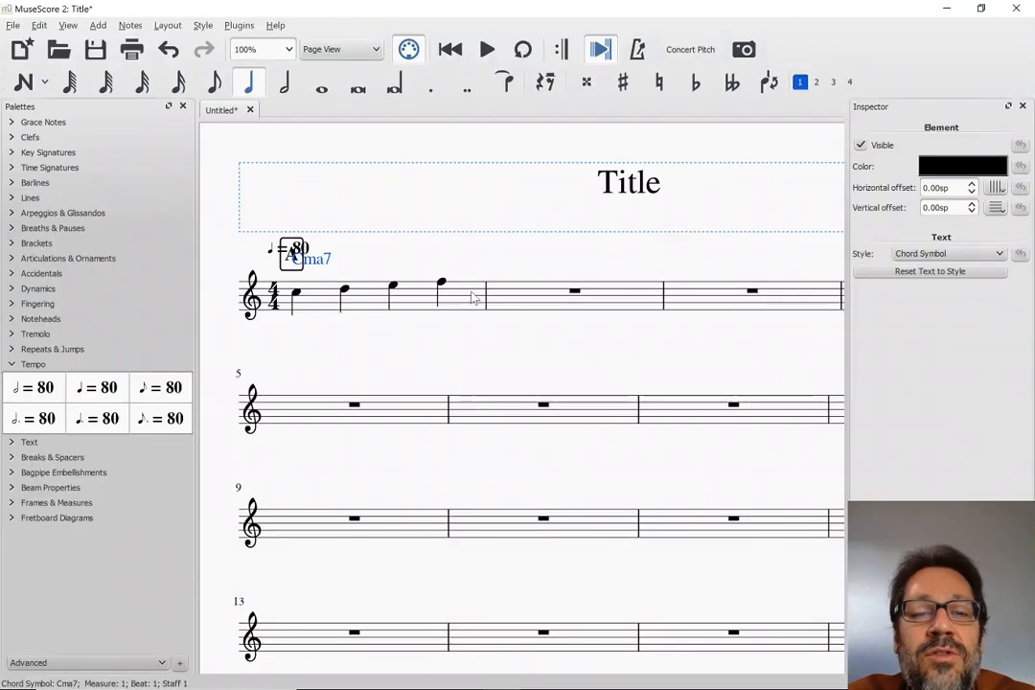
click(498, 302)
key(n)
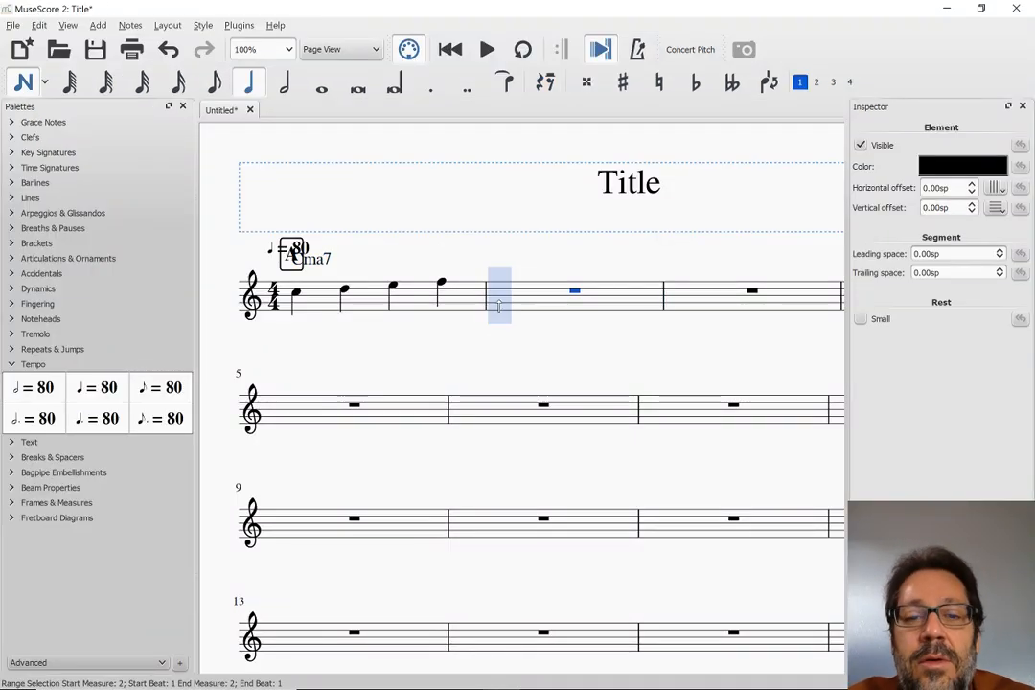
key(c)
key(ctrl+Down)
key(ctrl+Down)
key(ctrl+Down)
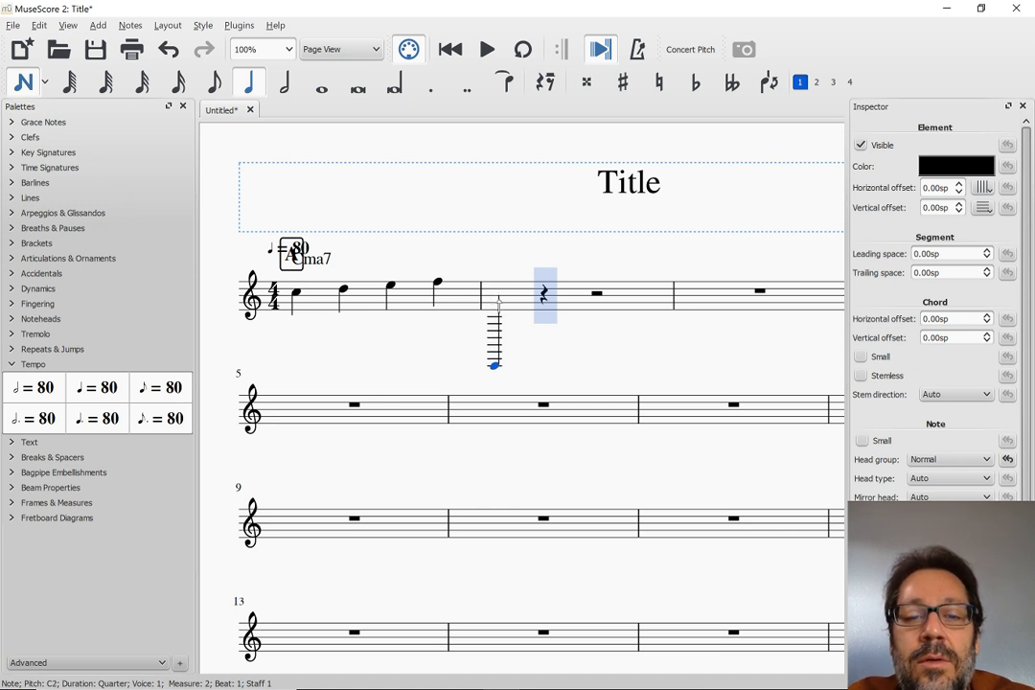
key(ctrl+Up)
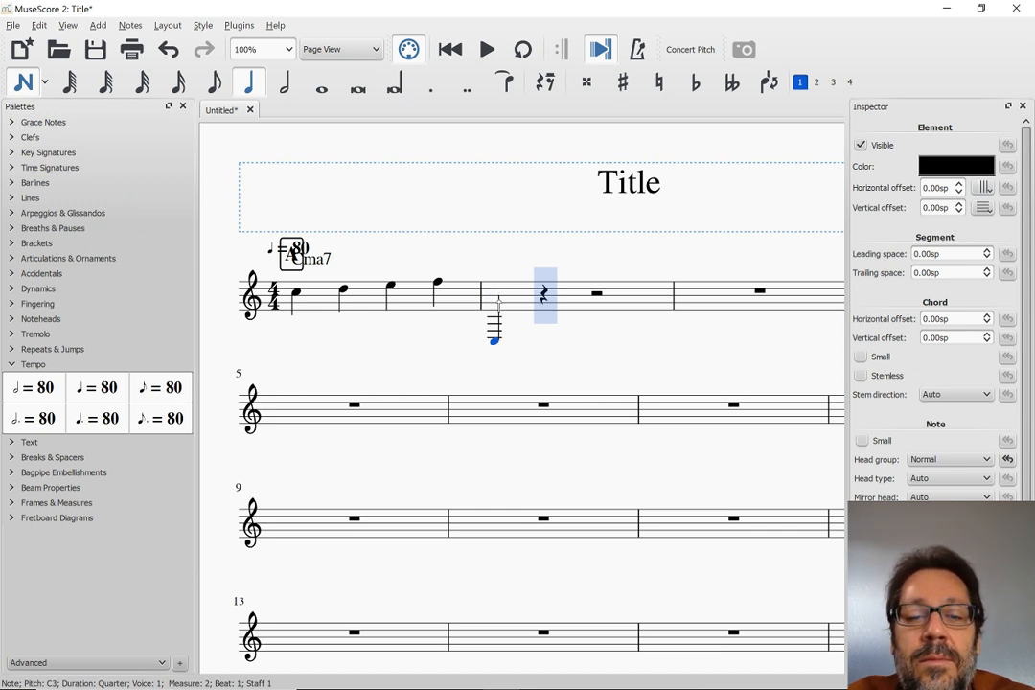
key(Escape)
Enter a high C7 quarter note on beat 1 of measure 6 in the second system
click(497, 420)
key(n)
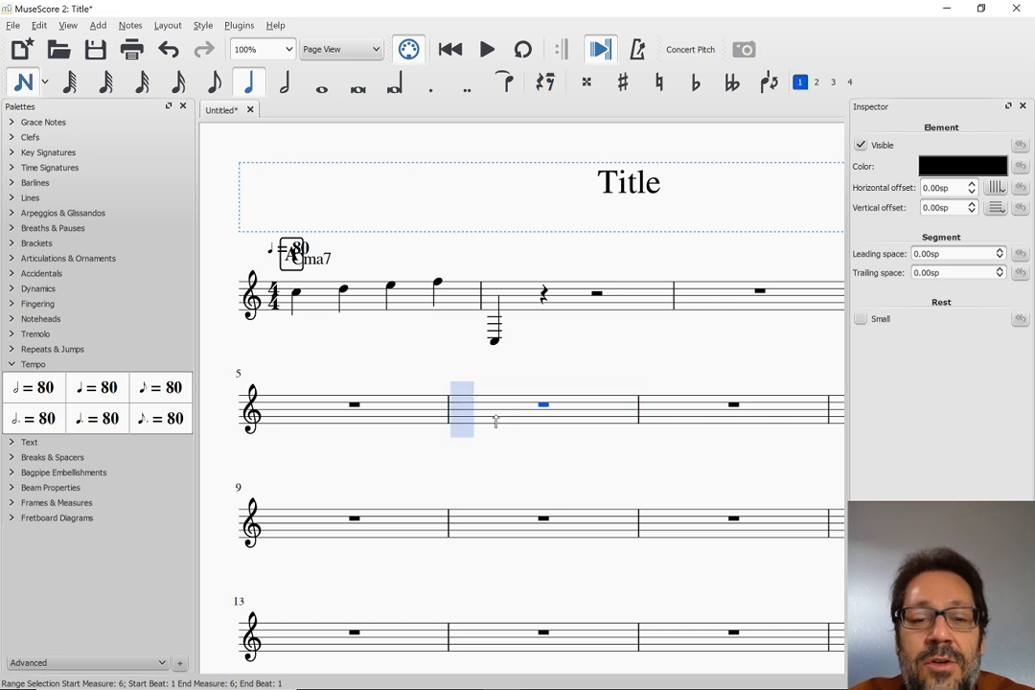
key(c)
key(ctrl+Up)
key(ctrl+Up)
key(ctrl+Up)
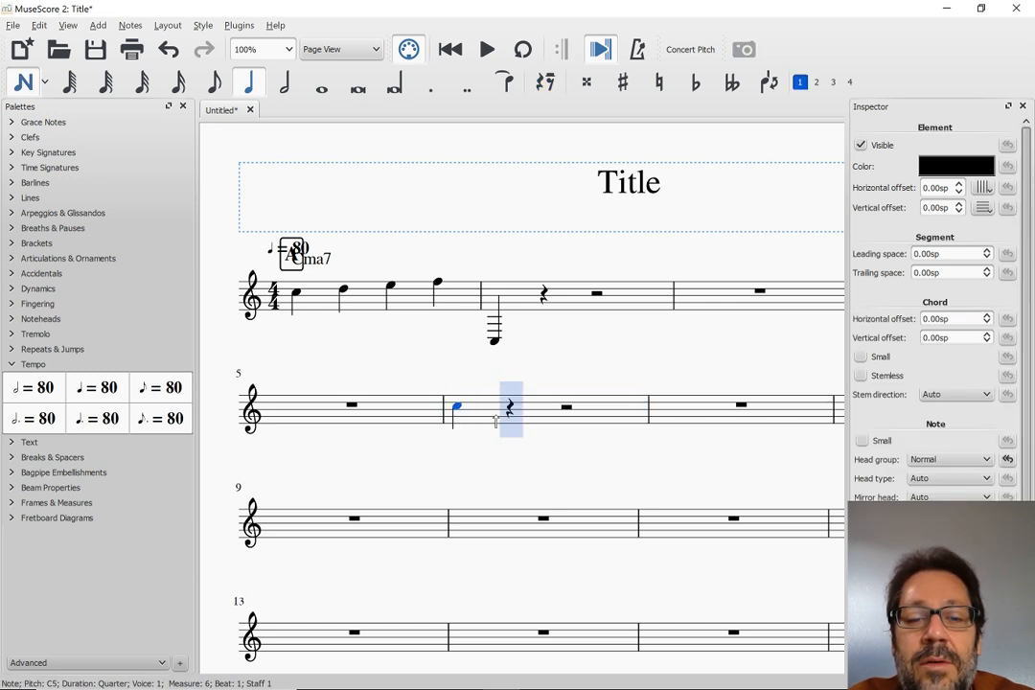
key(ctrl+Up)
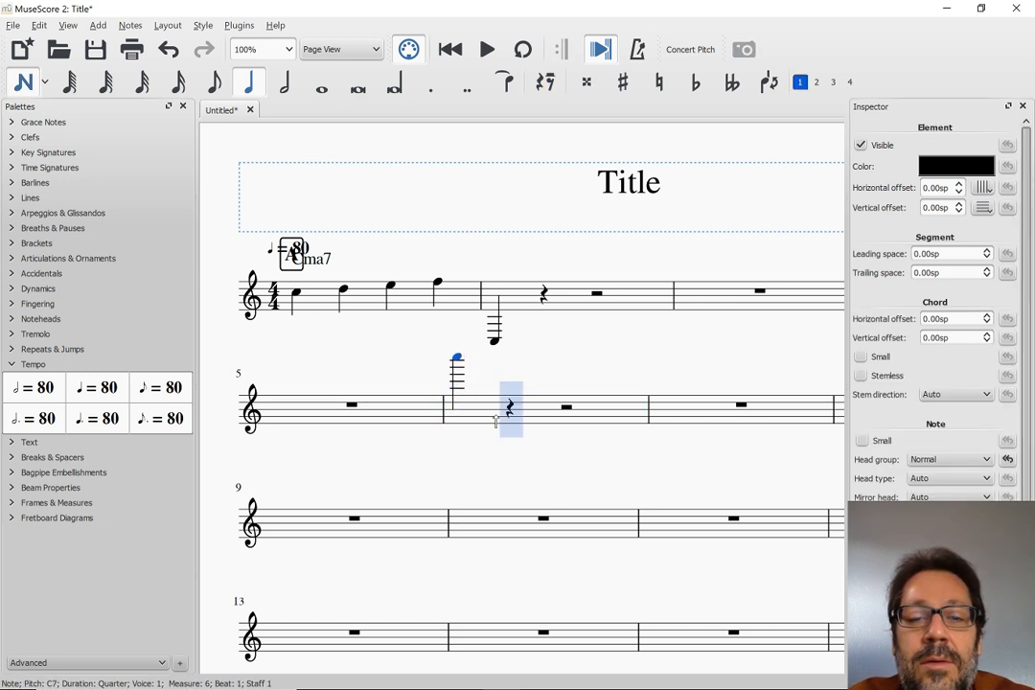
key(Escape)
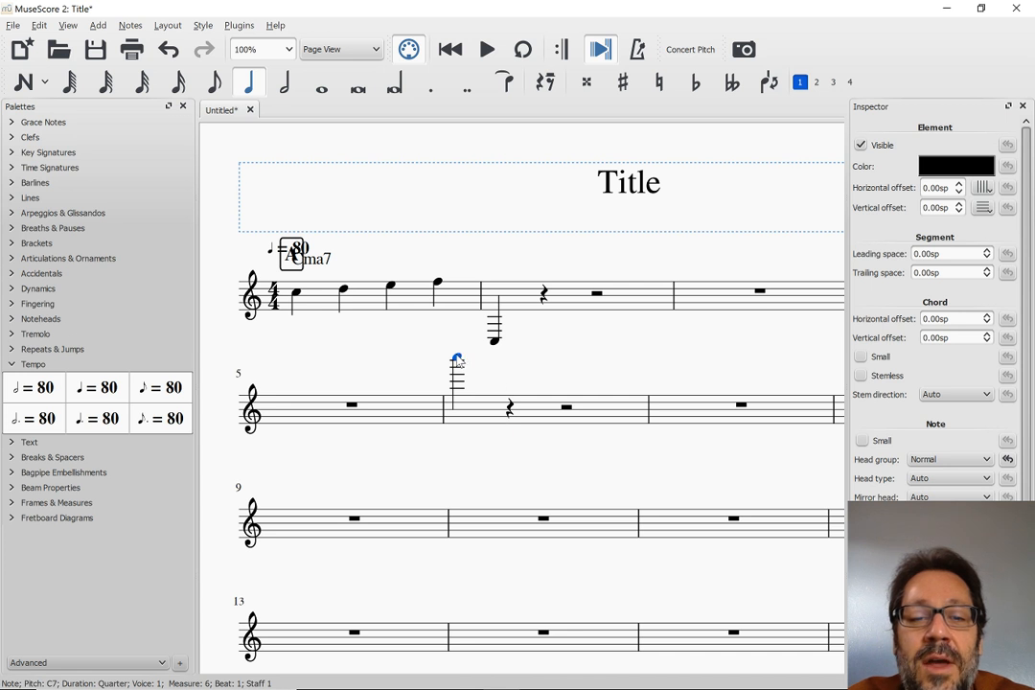
Attach the chord symbol C7 to the high note in measure 6 and move it above the note, at offset about -0.75sp, -4.84sp
key(ctrl+k)
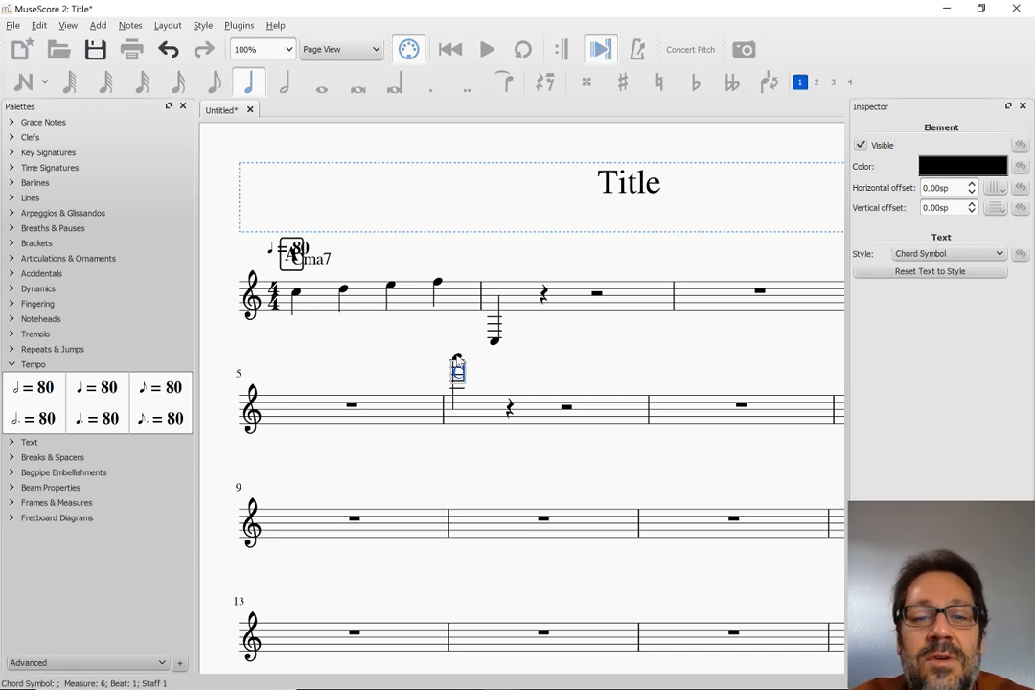
text(E7)
key(Escape)
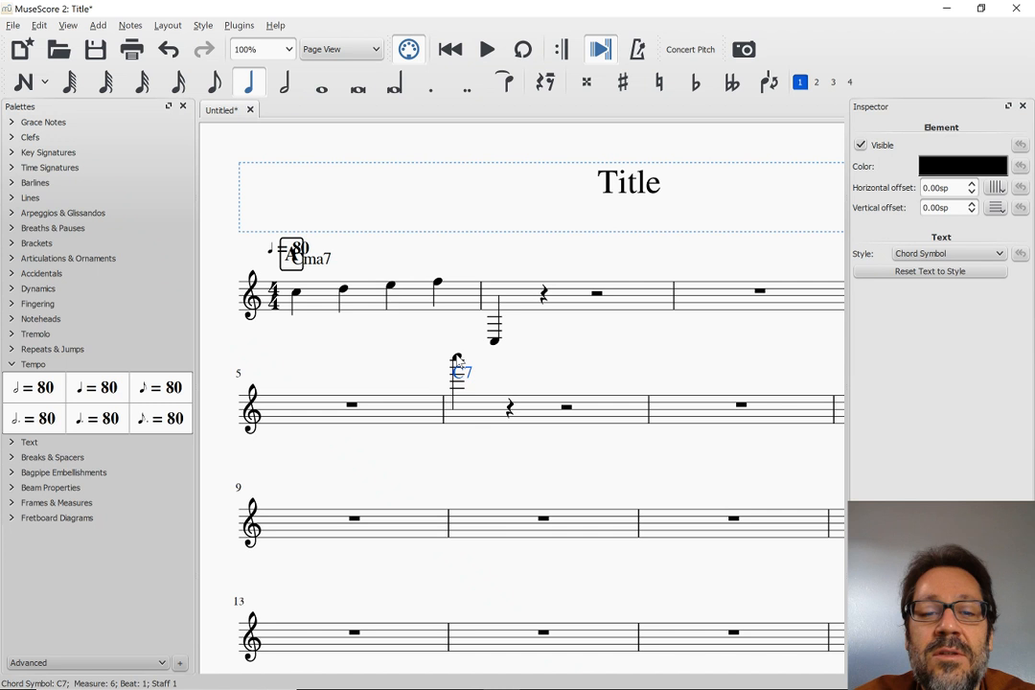
drag(461, 372, 463, 341)
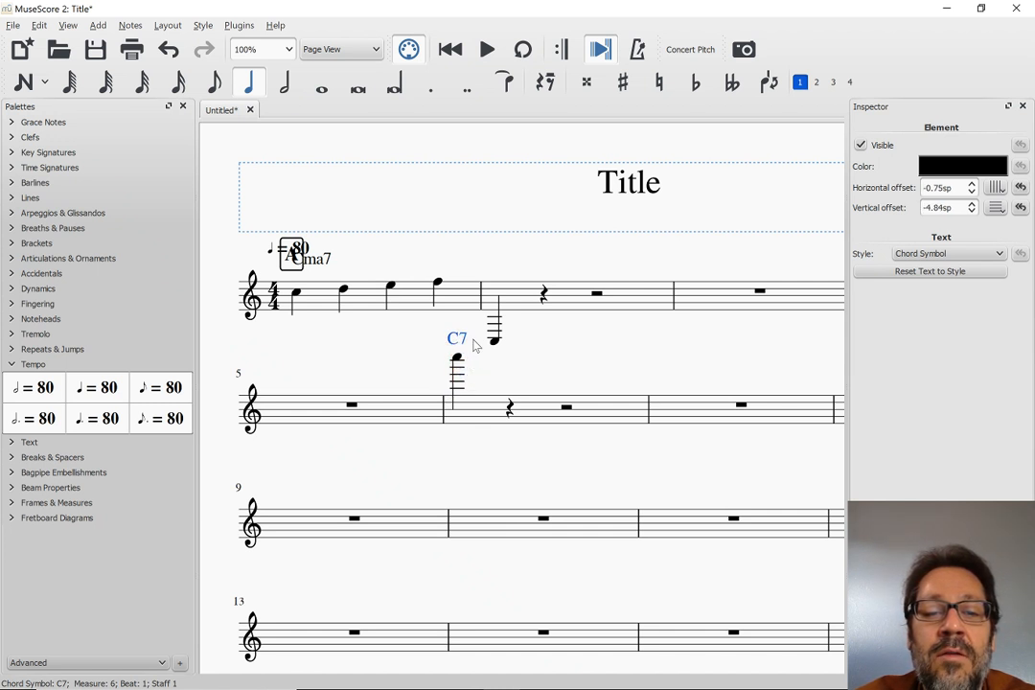
Lower the fourth note of measure 1 by three octaves to F2
click(440, 290)
key(Down)
key(Down)
key(Down)
key(Down)
key(Down)
key(Down)
key(Down)
key(Down)
key(Down)
key(Down)
key(Down)
key(Down)
key(Down)
key(Down)
key(Down)
key(Down)
key(Down)
key(Down)
key(Down)
key(Down)
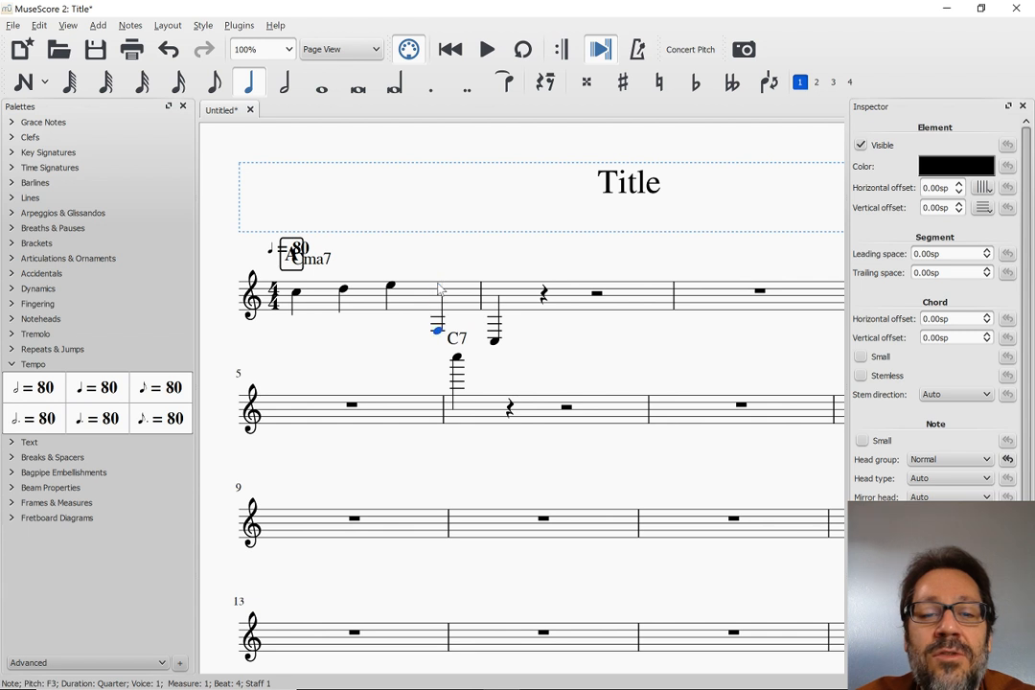
key(Escape)
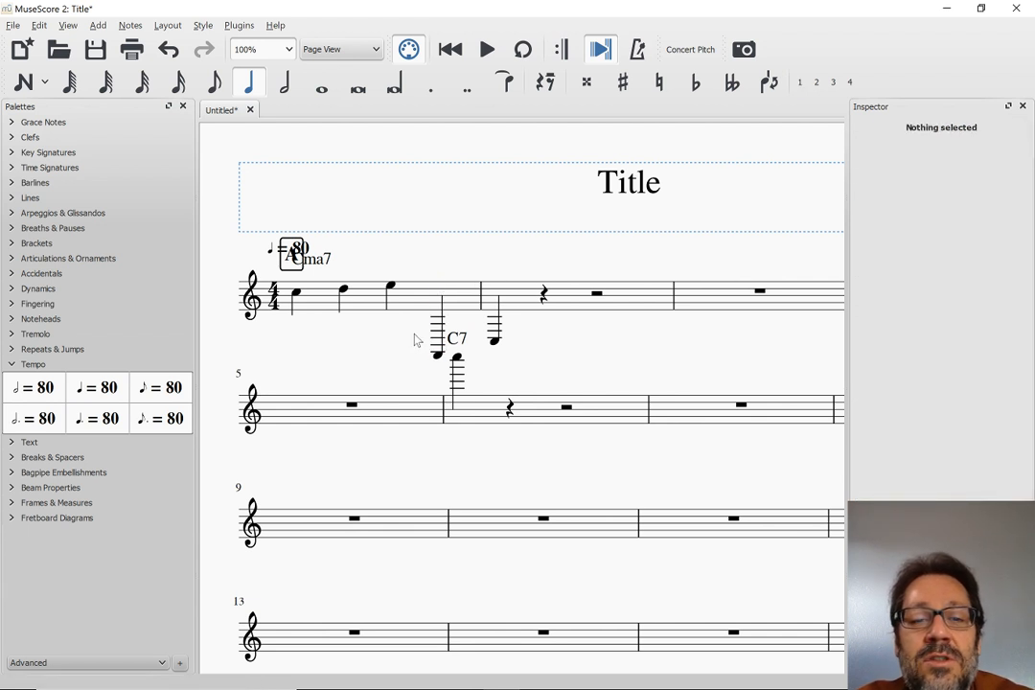
Switch to MuseScore 3 and lower the fourth note of measure 1 by three octaves to F2
key(alt+Tab)
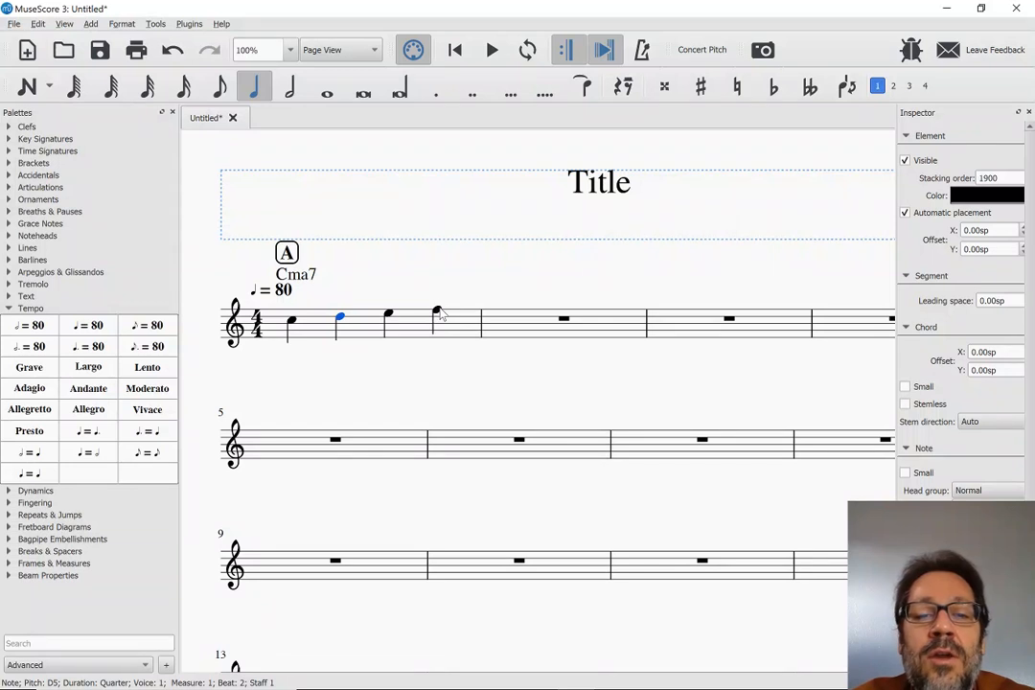
click(438, 312)
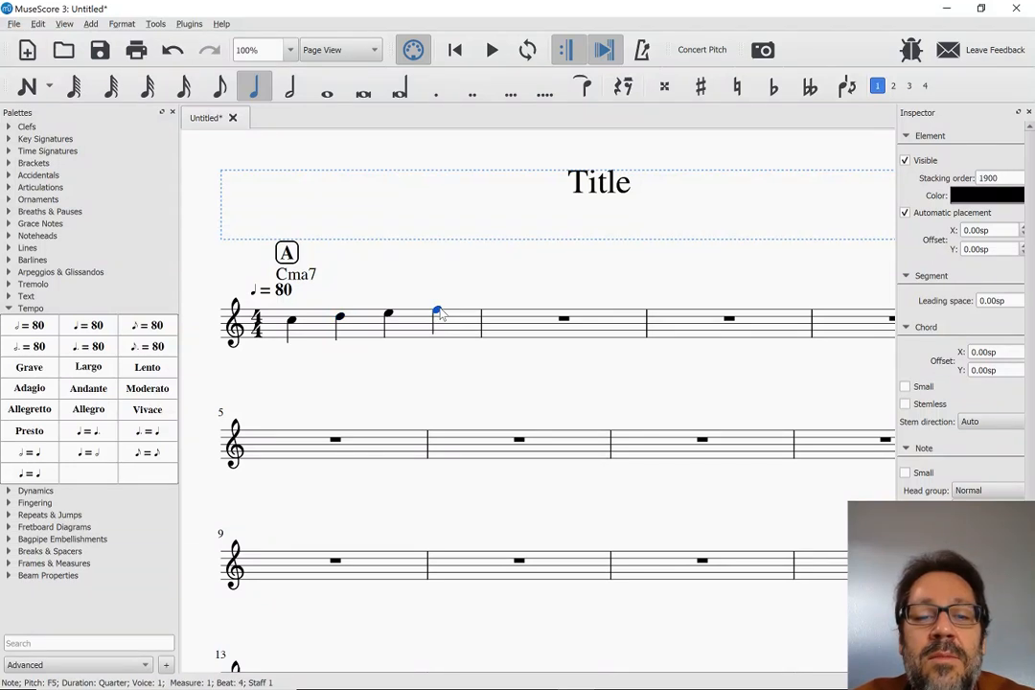
key(ctrl+Down)
key(ctrl+Down)
key(ctrl+Down)
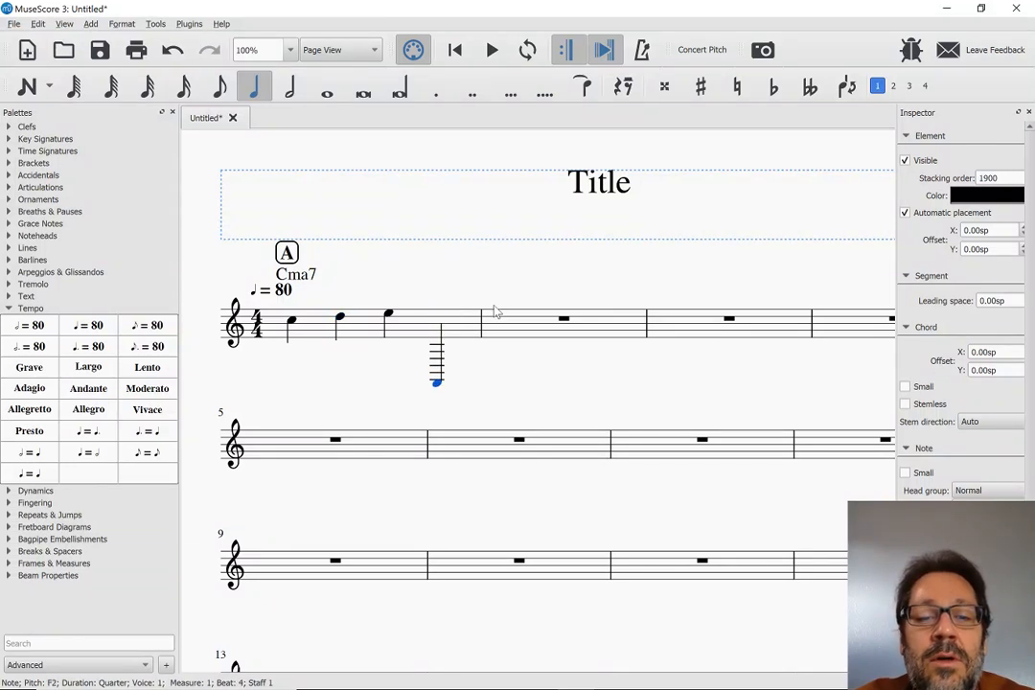
Enter a low C3 quarter note on beat 1 of measure 2, matching the MuseScore 2 score
click(502, 321)
key(alt+Tab)
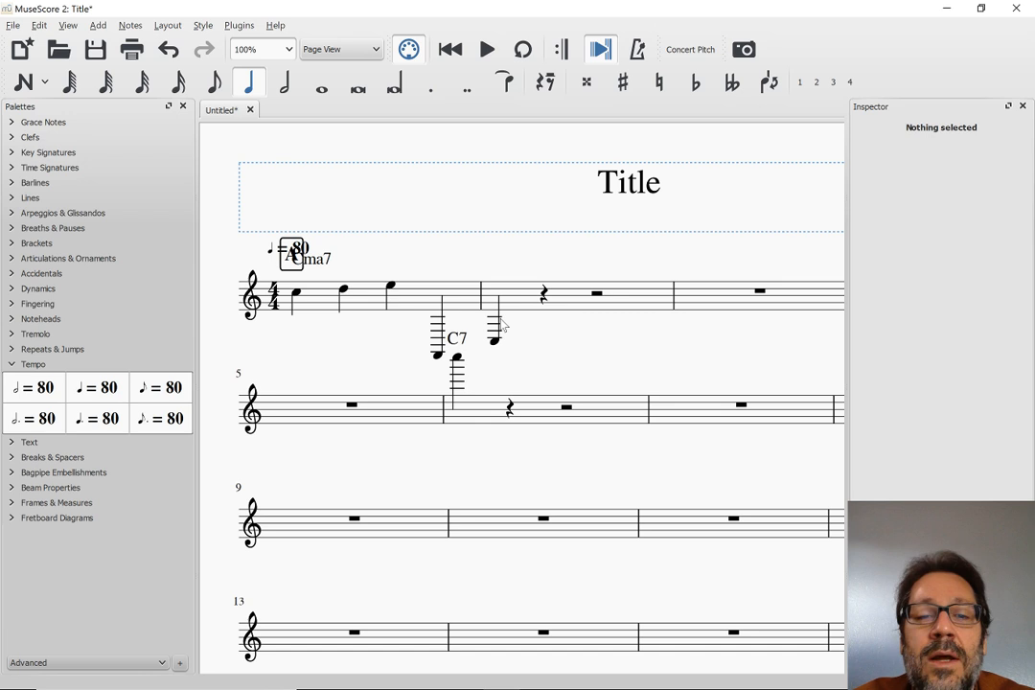
key(alt+Tab)
key(n)
key(c)
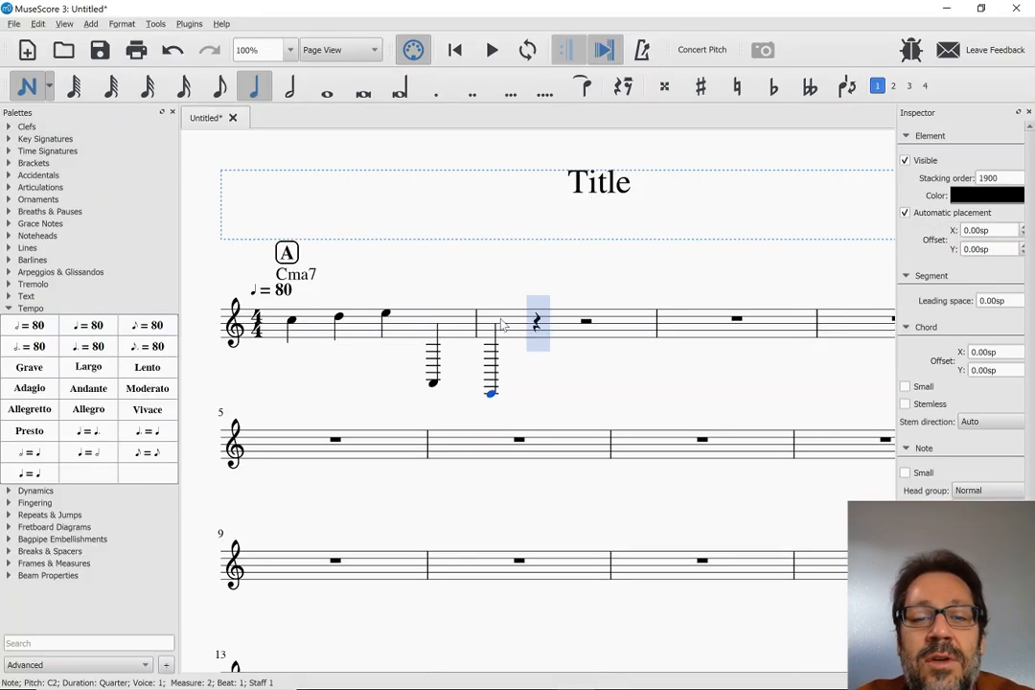
key(alt+Tab)
key(alt+Tab)
Enter a high C7 quarter note on beat 1 of measure 6 and compare the result with the MuseScore 2 score
click(453, 448)
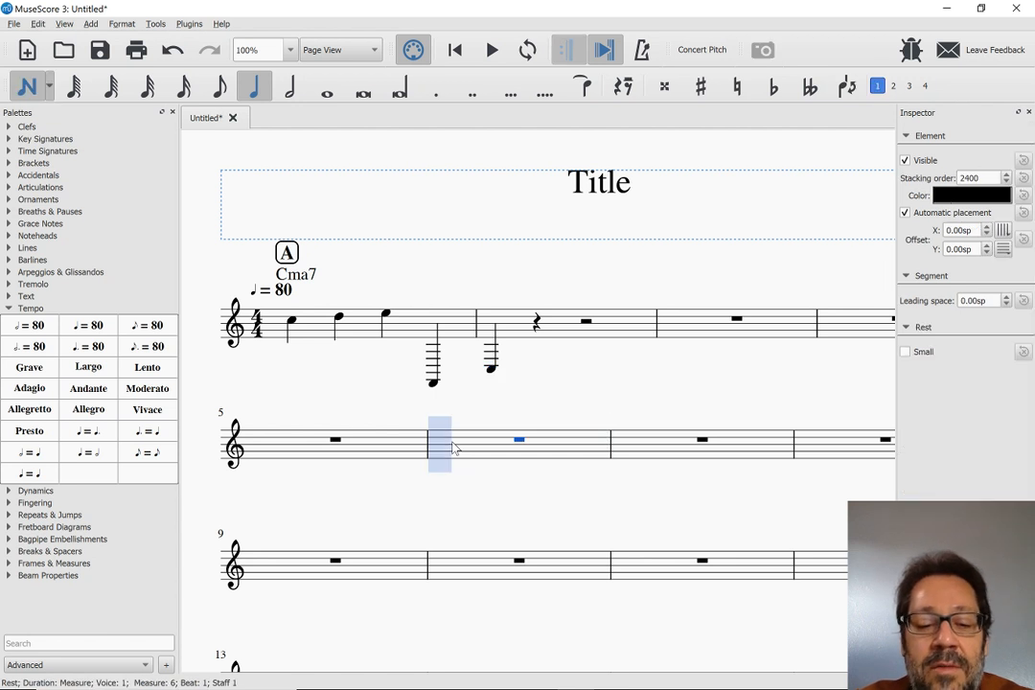
key(c)
key(ctrl+Up)
key(ctrl+Up)
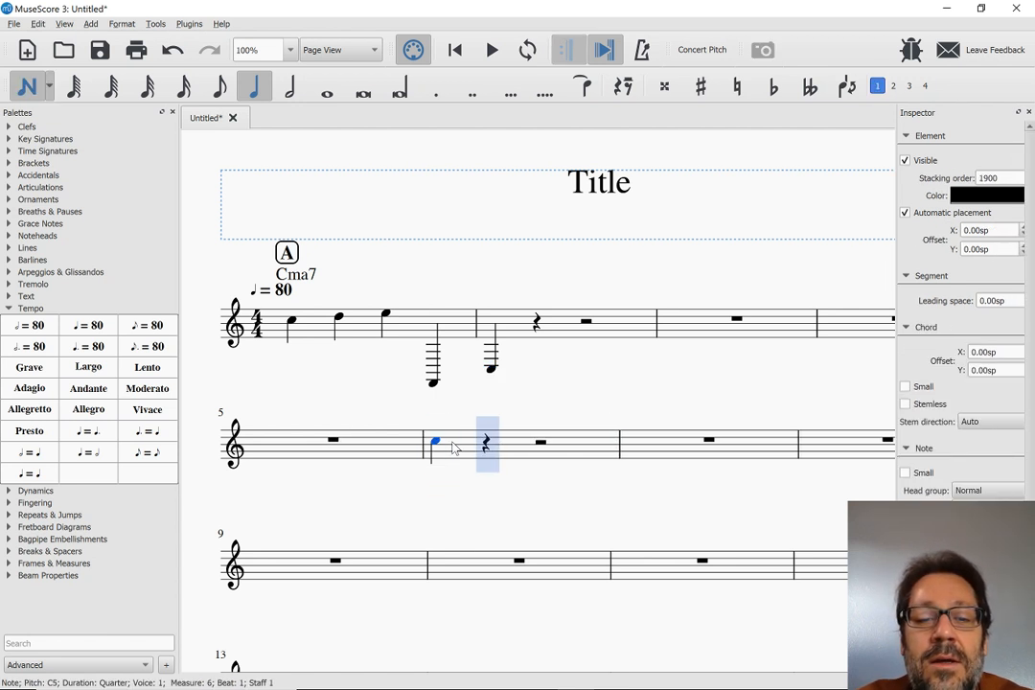
key(ctrl+Up)
key(ctrl+Up)
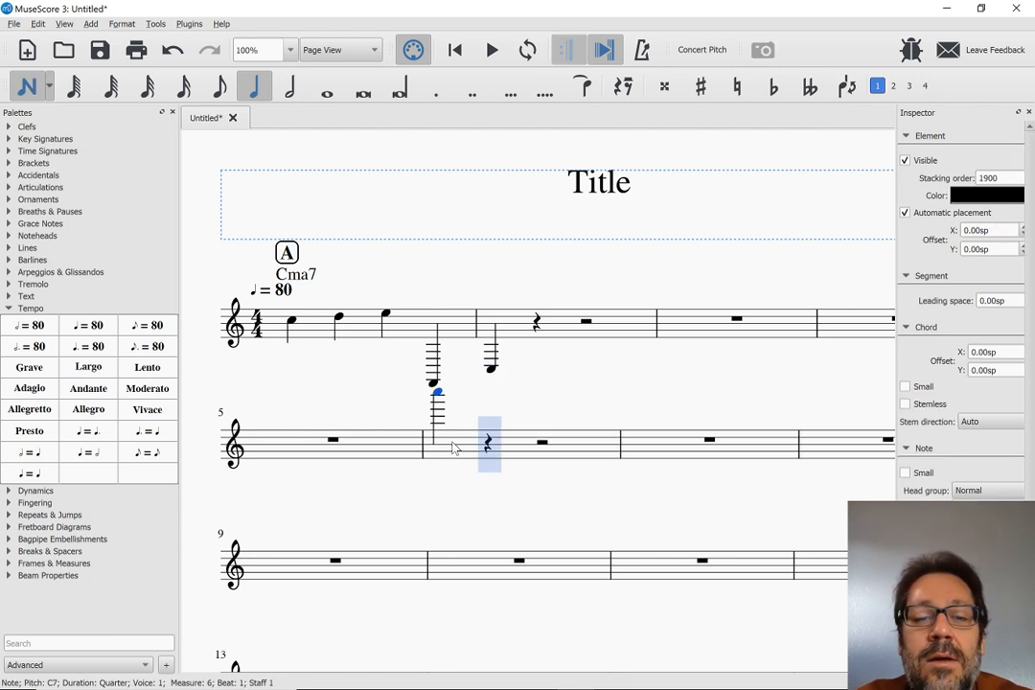
key(Escape)
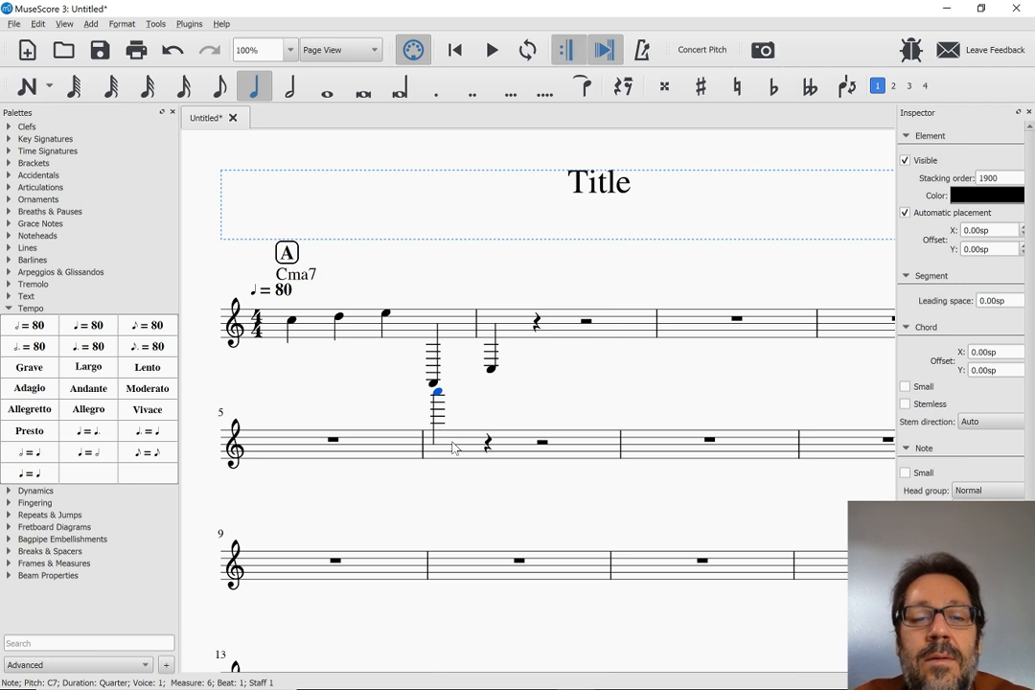
key(alt+Tab)
key(alt+Tab)
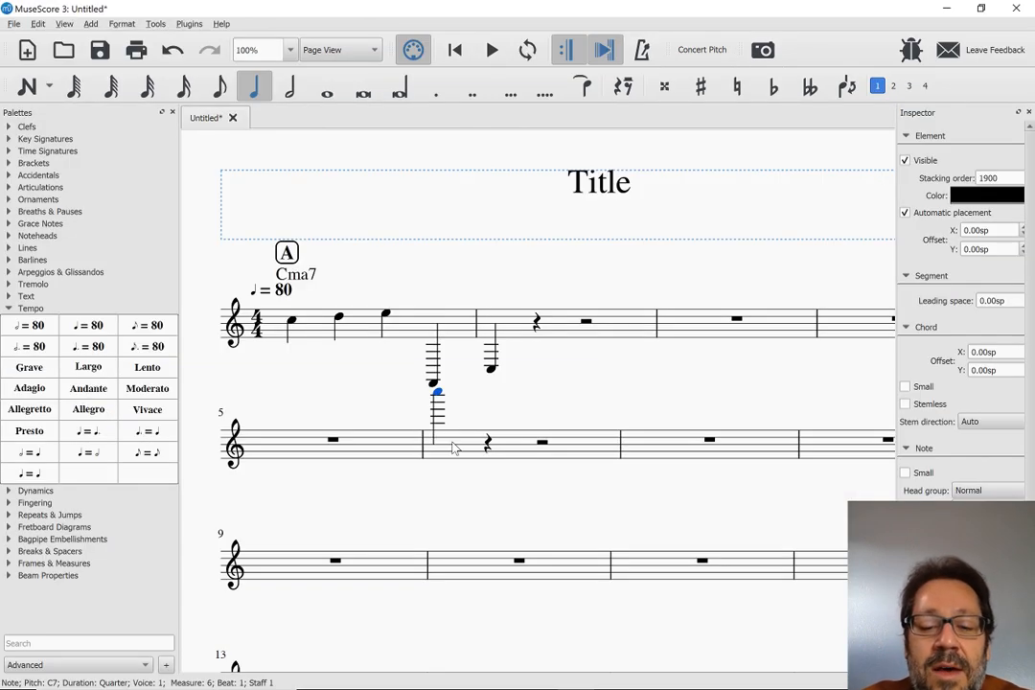
Try the chord symbol C7 on the high note in measure 6, and delete it again
key(ctrl+k)
text(C7)
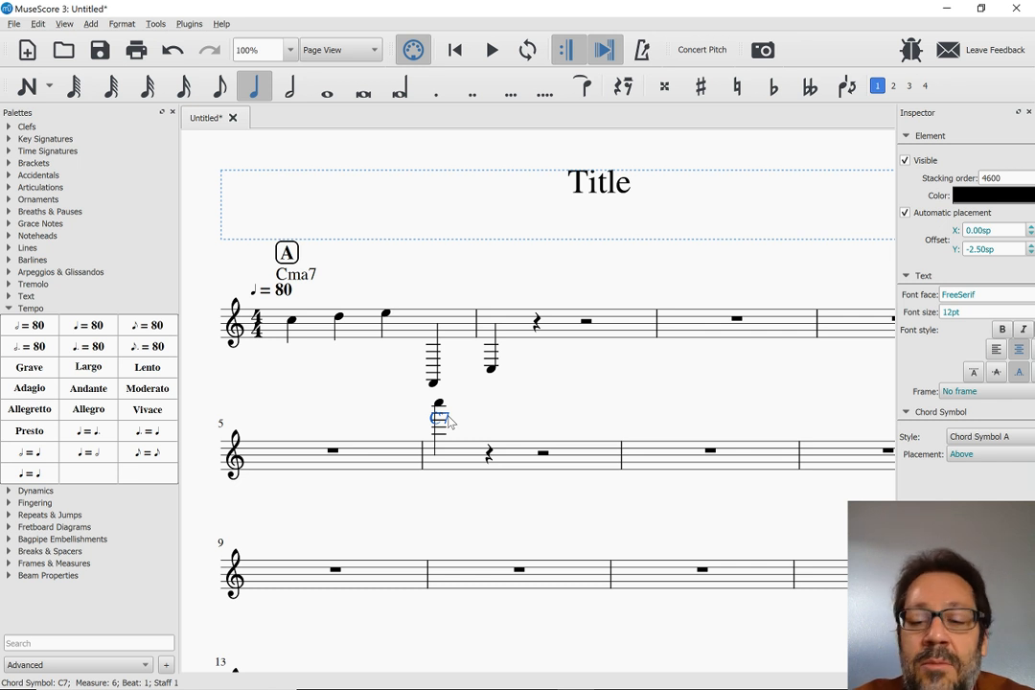
key(Delete)
Attach a staff text reading "staff text" to the high note on beat 1 of measure 6
click(437, 394)
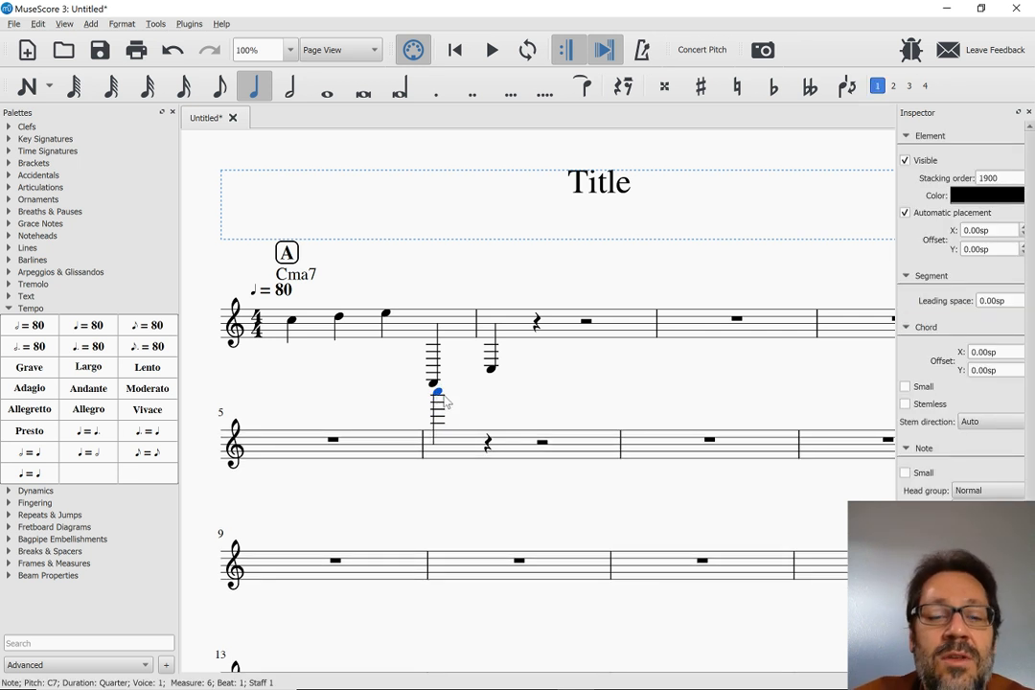
key(ctrl+t)
text(staff)
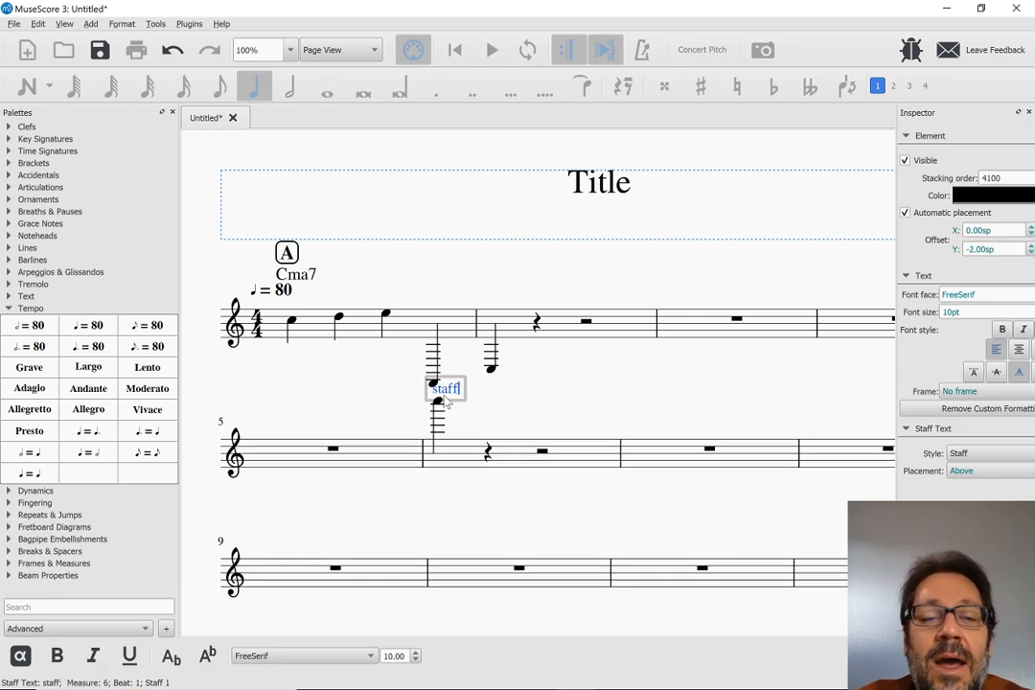
text( text)
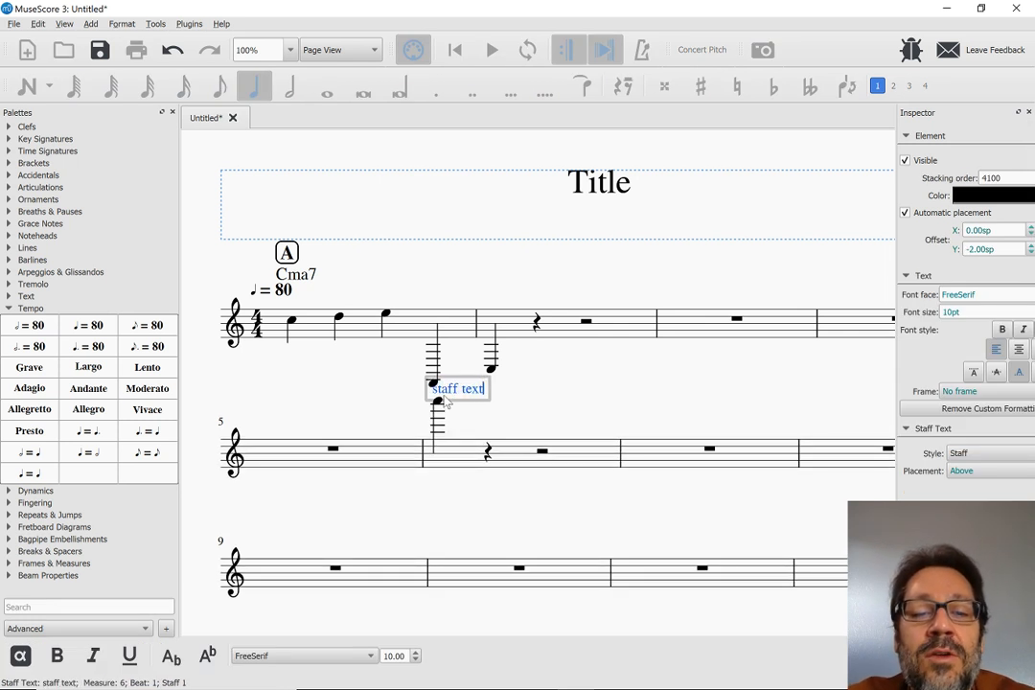
key(Escape)
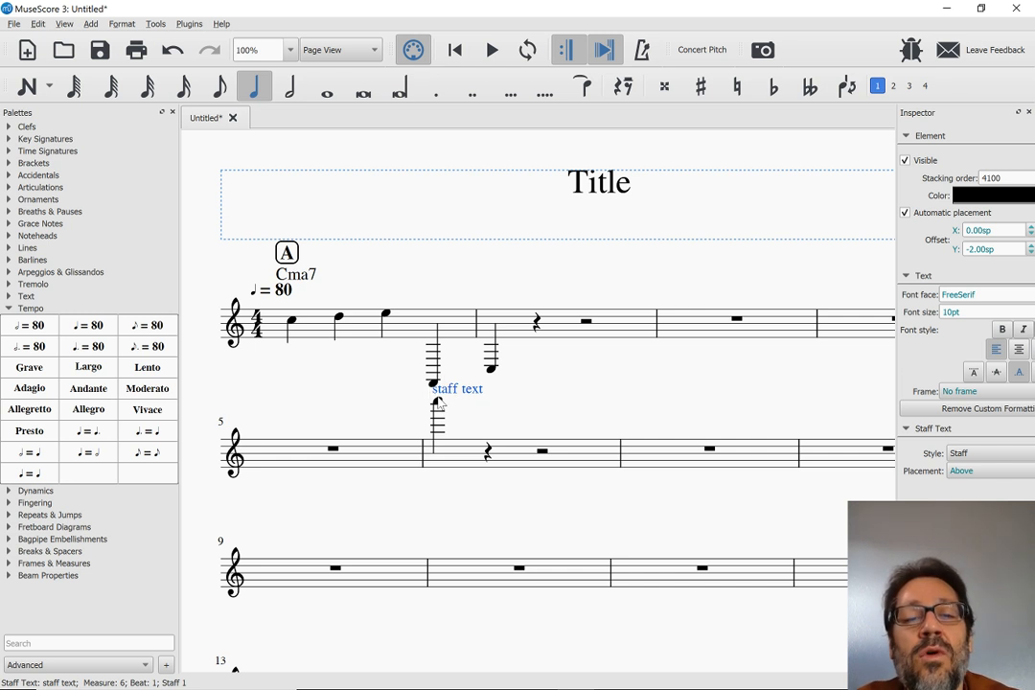
Raise the high note on beat 1 of measure 6 to E8
click(438, 403)
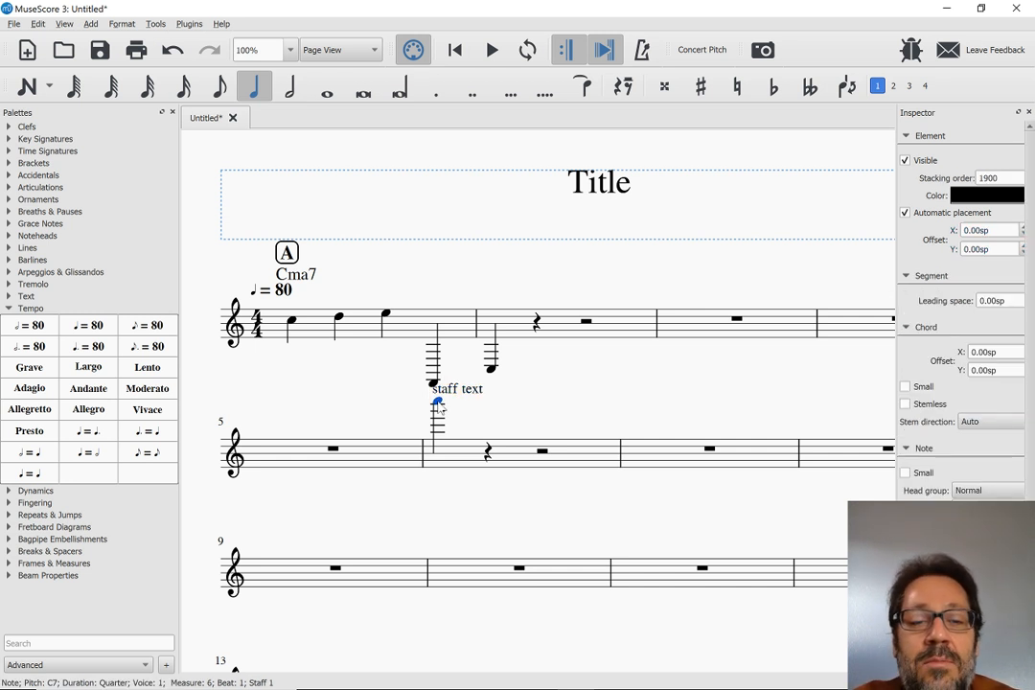
key(Up)
key(Up)
key(Up)
key(Up)
key(Up)
key(Up)
key(Up)
key(Up)
key(Up)
key(Up)
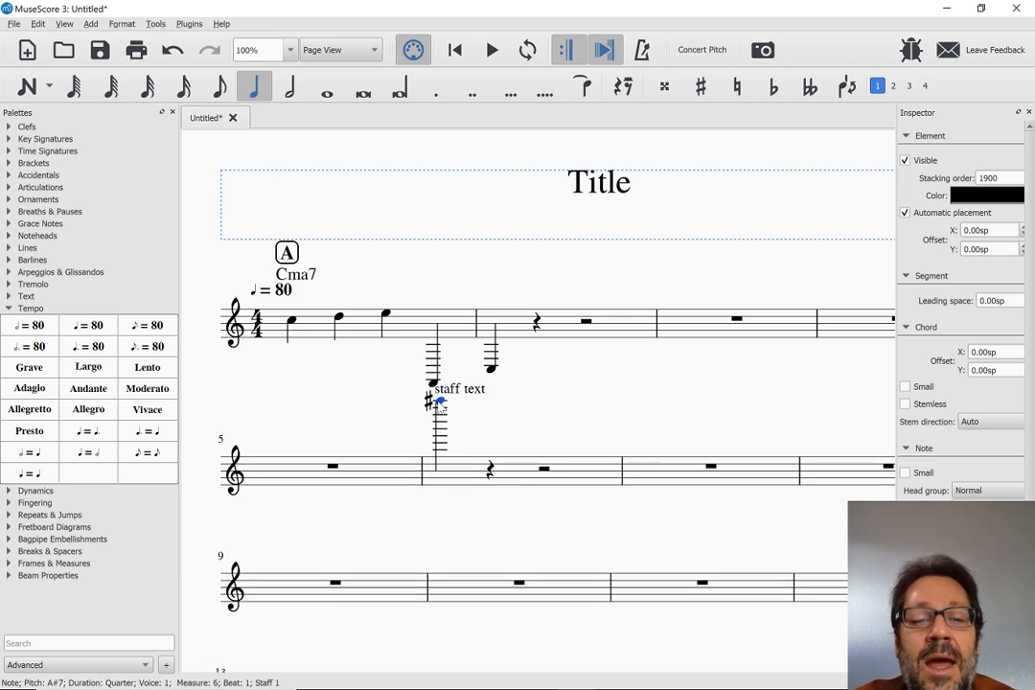
key(Up)
key(Up)
key(Up)
key(Up)
key(Up)
key(Up)
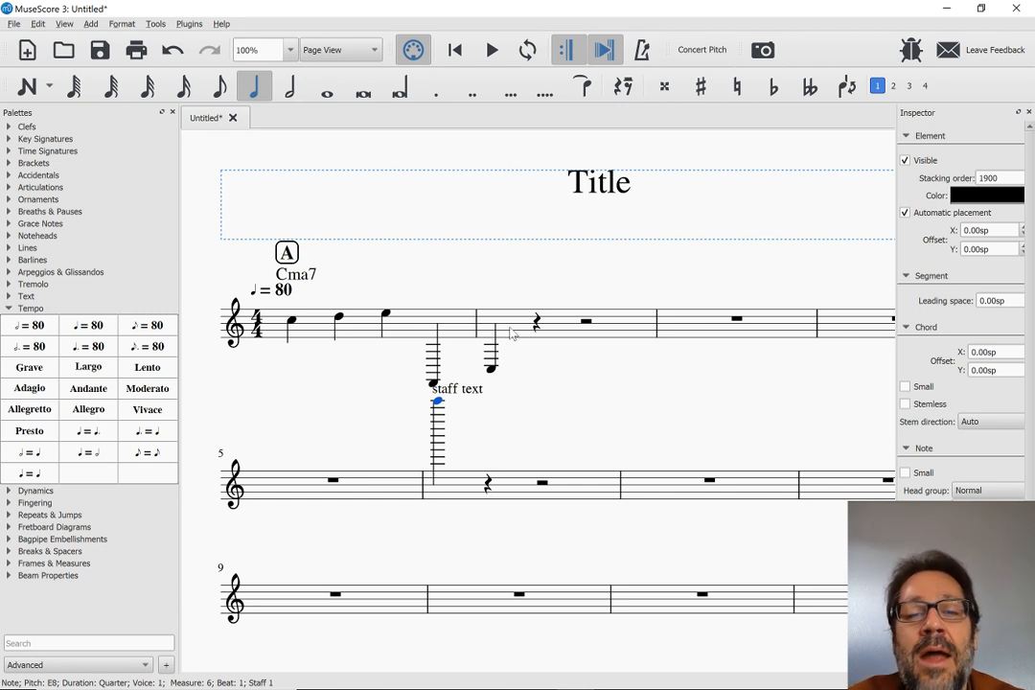
Cut the contents of measure 6, including the staff text, and paste them into measure 7
click(455, 492)
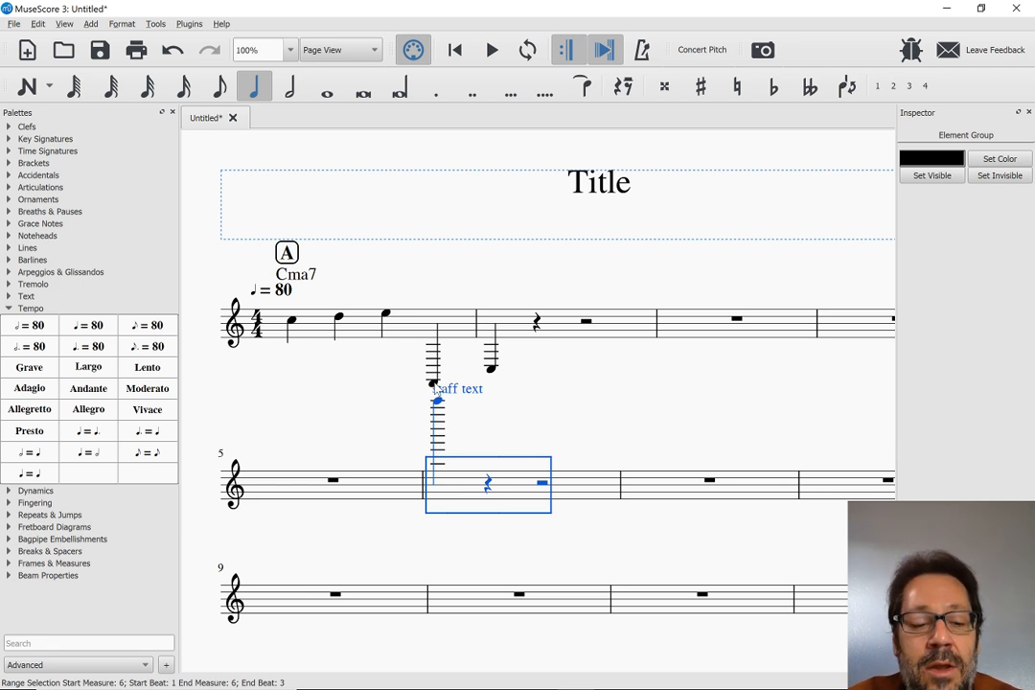
key(Delete)
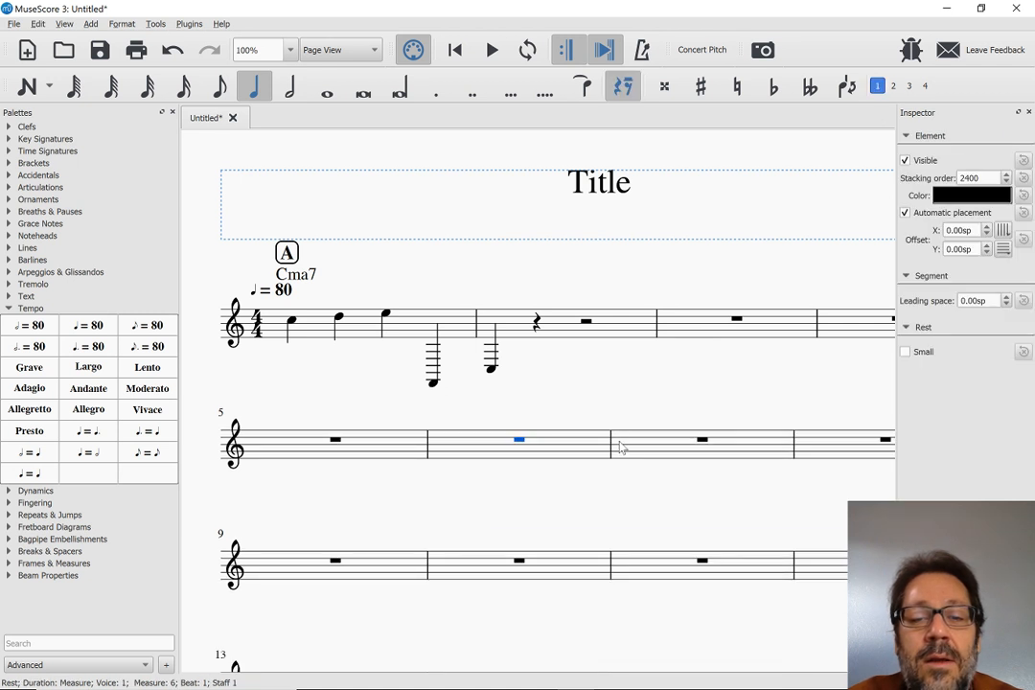
click(649, 456)
key(Escape)
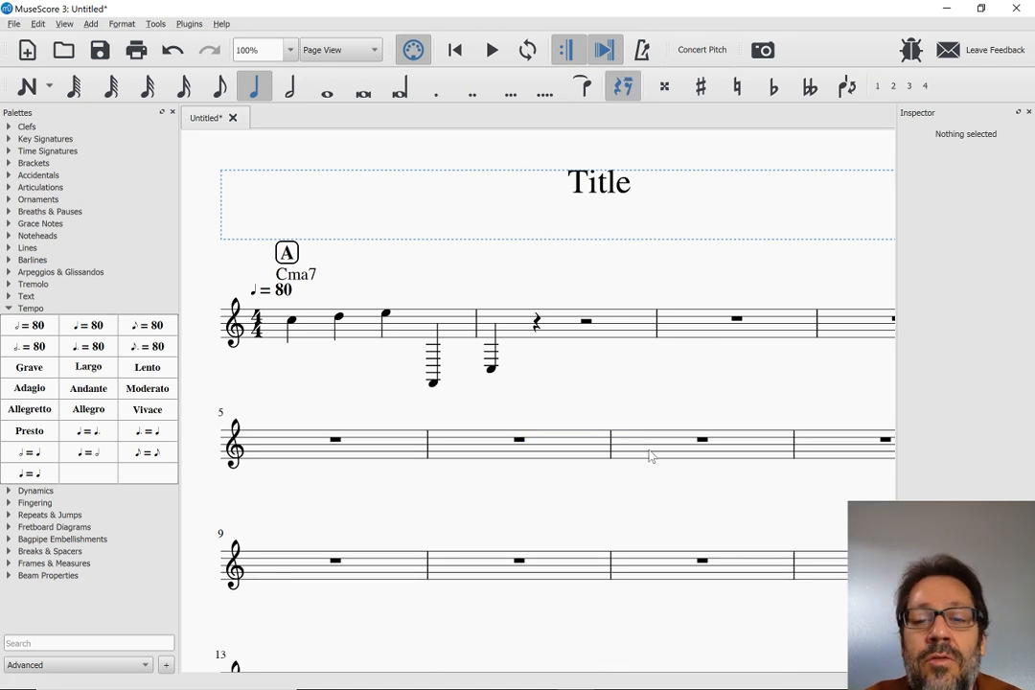
click(649, 456)
key(ctrl+v)
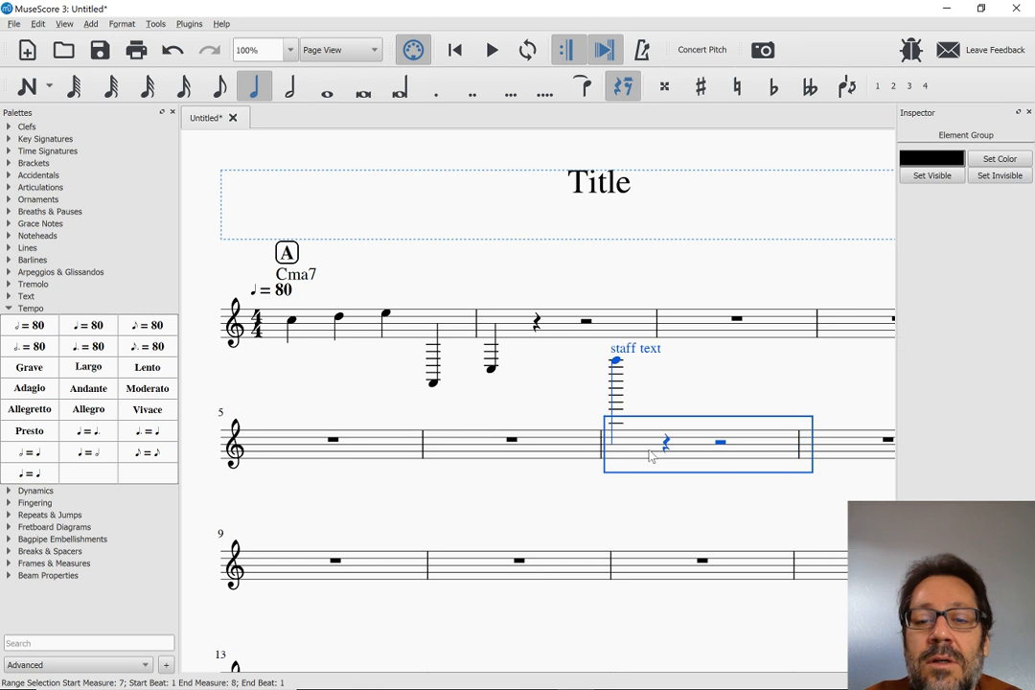
key(Escape)
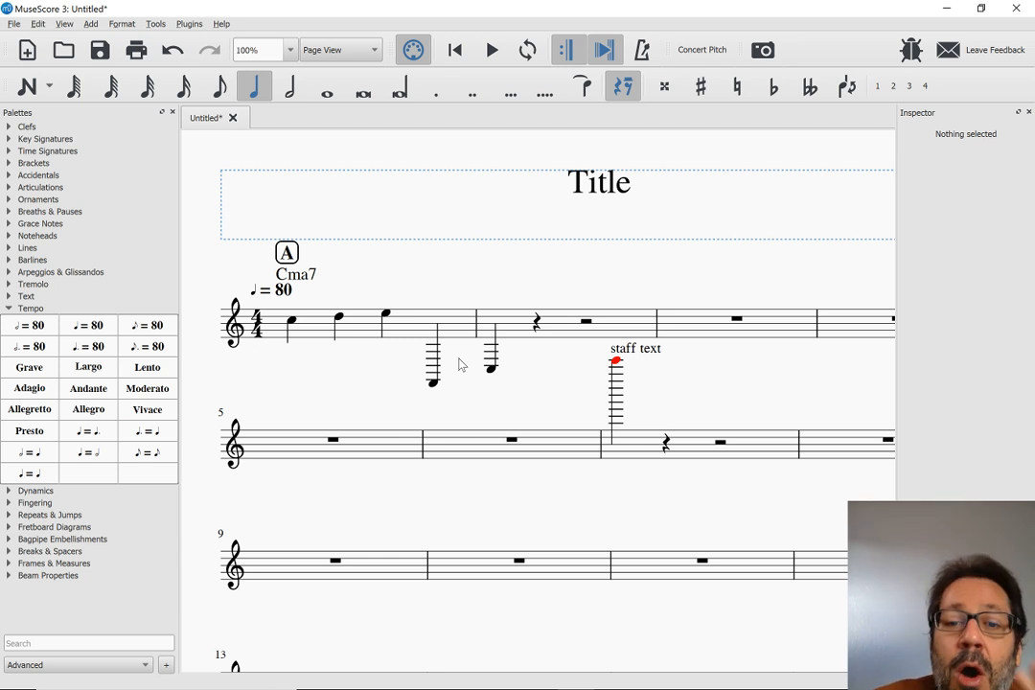
Switch to Chrome and read through the release notes on the MuseScore 3.0 Beta Release page
key(alt+Tab)
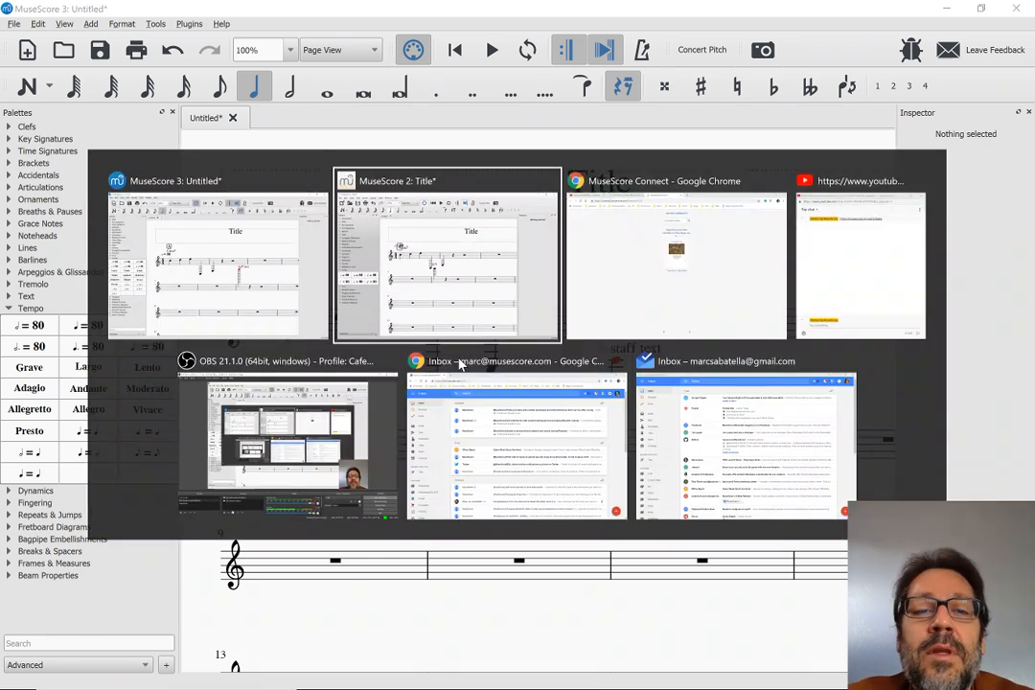
key(alt+Tab)
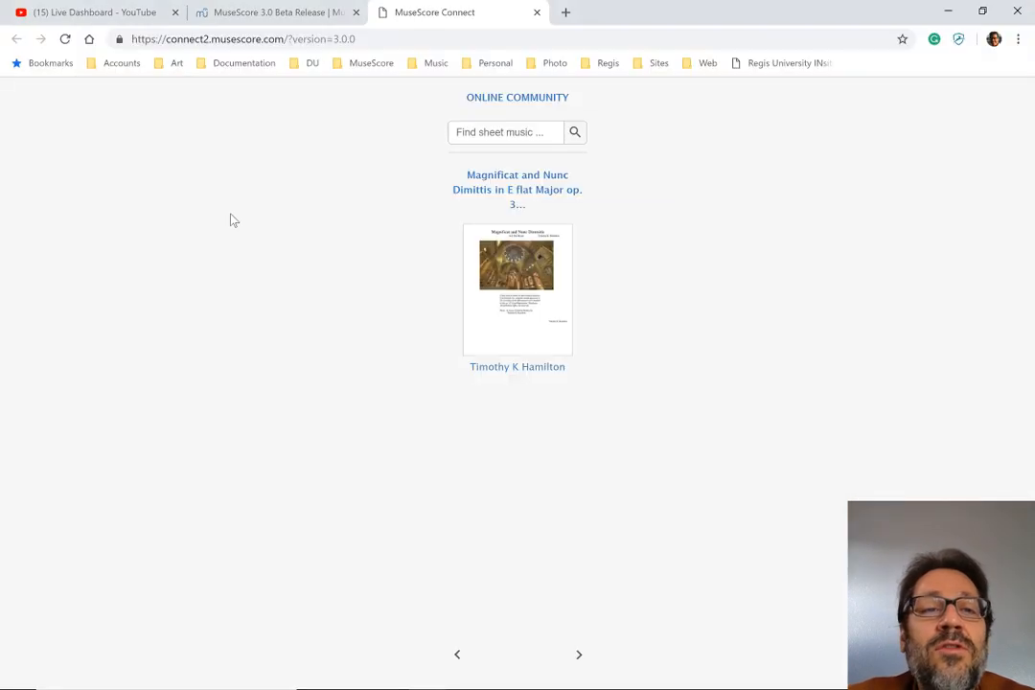
click(247, 12)
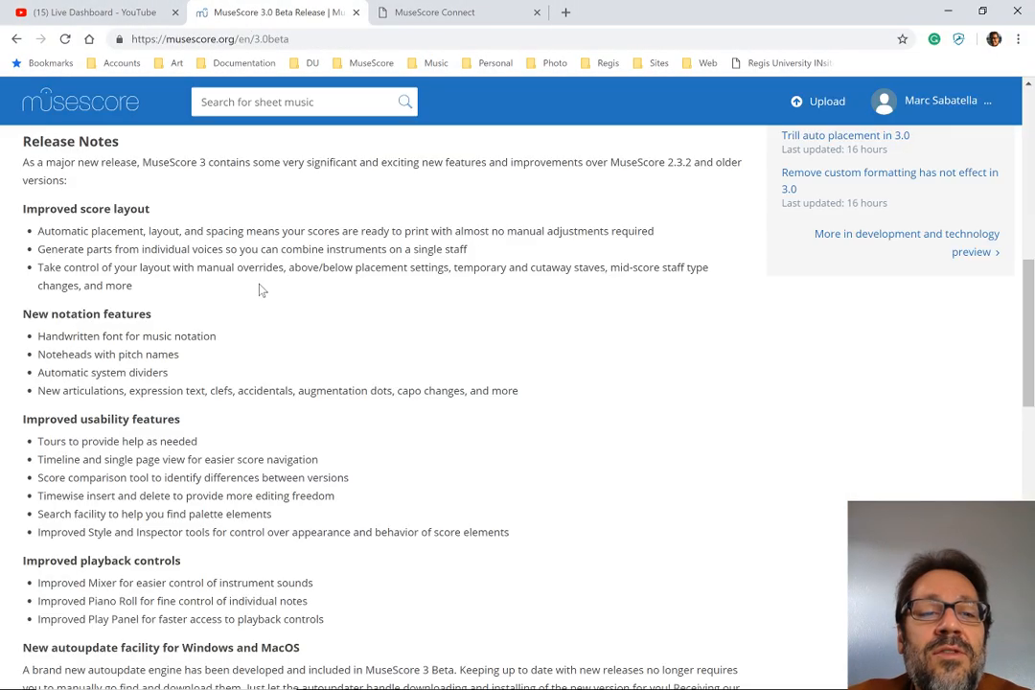
scroll(261, 293, down, 1)
scroll(266, 307, down, 2)
scroll(264, 307, down, 4)
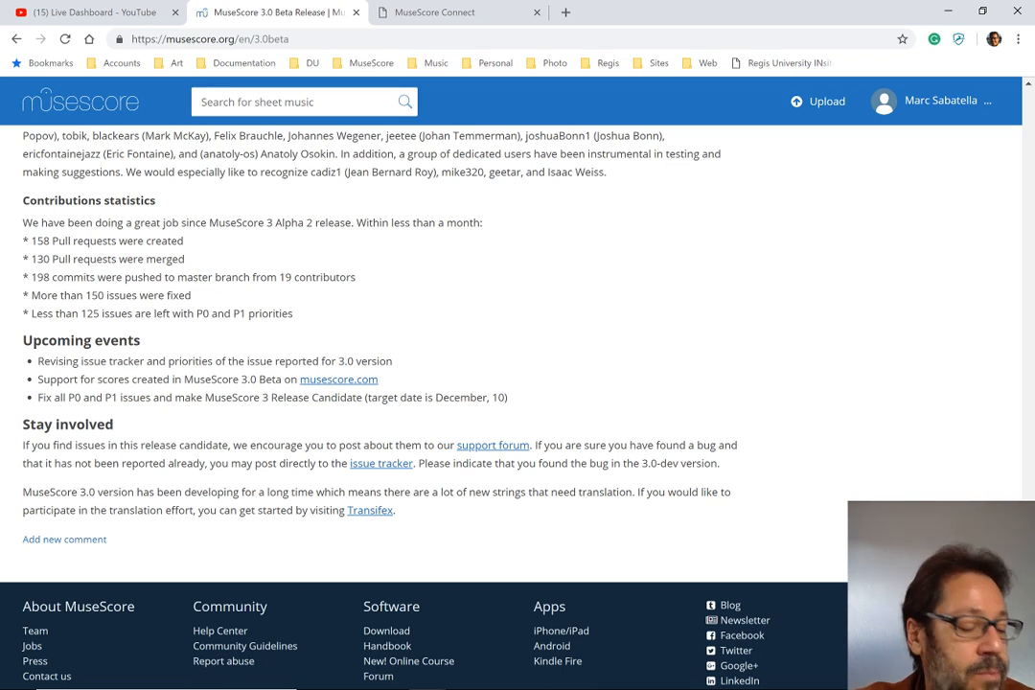
Return to MuseScore 3, select the staff text in measure 7 and widen the Inspector to show all its properties
key(alt+Tab)
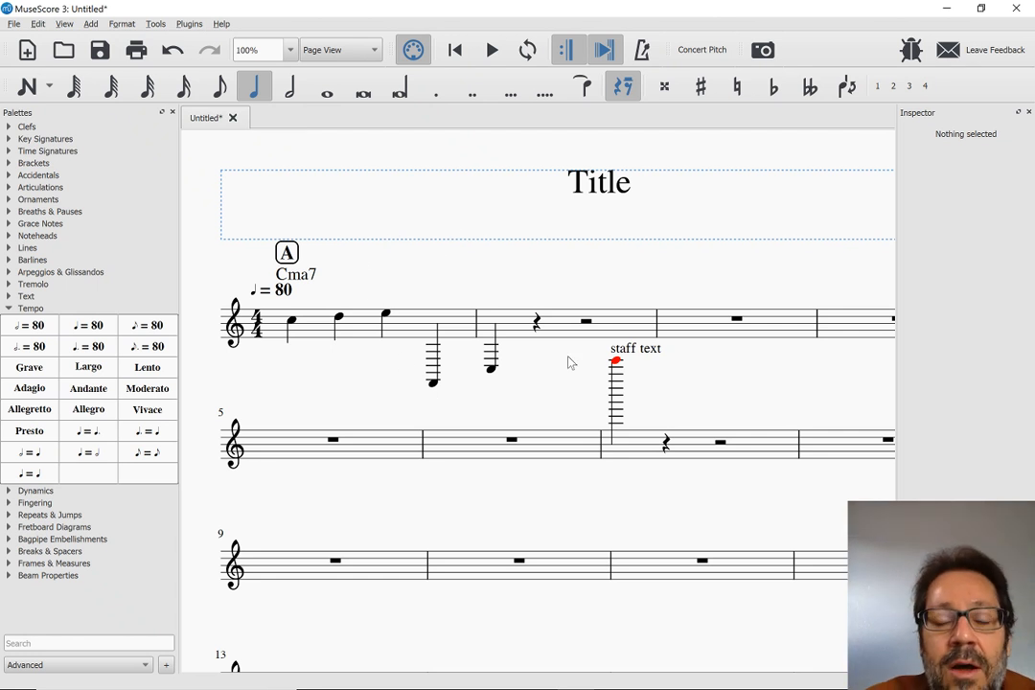
click(642, 357)
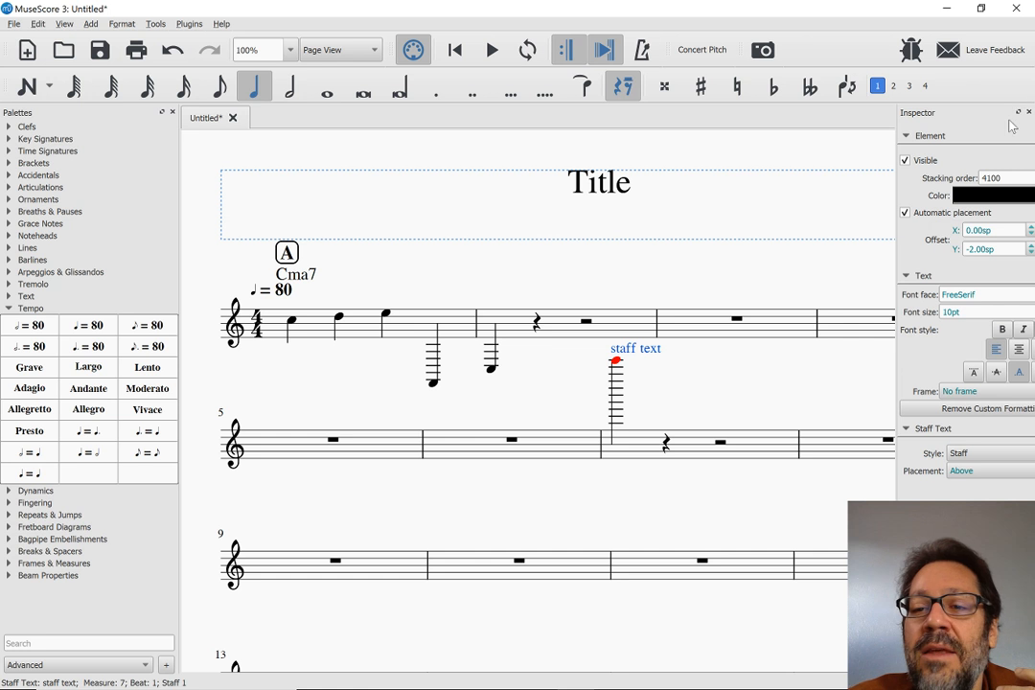
drag(898, 235, 841, 242)
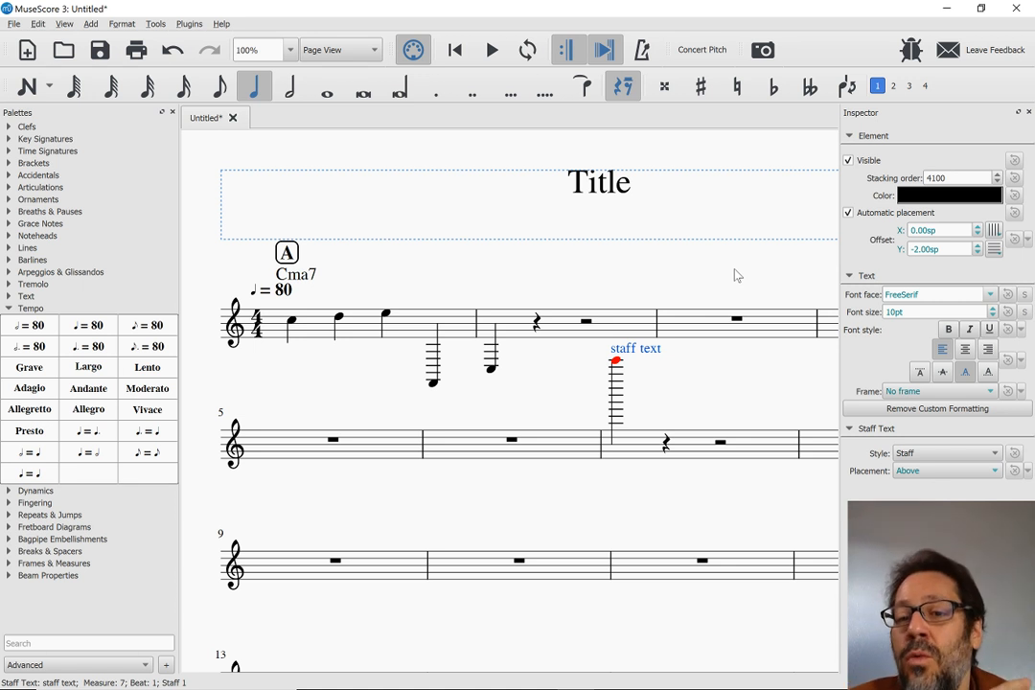
Reset the Cma7 chord symbol's offset to its default position
click(303, 277)
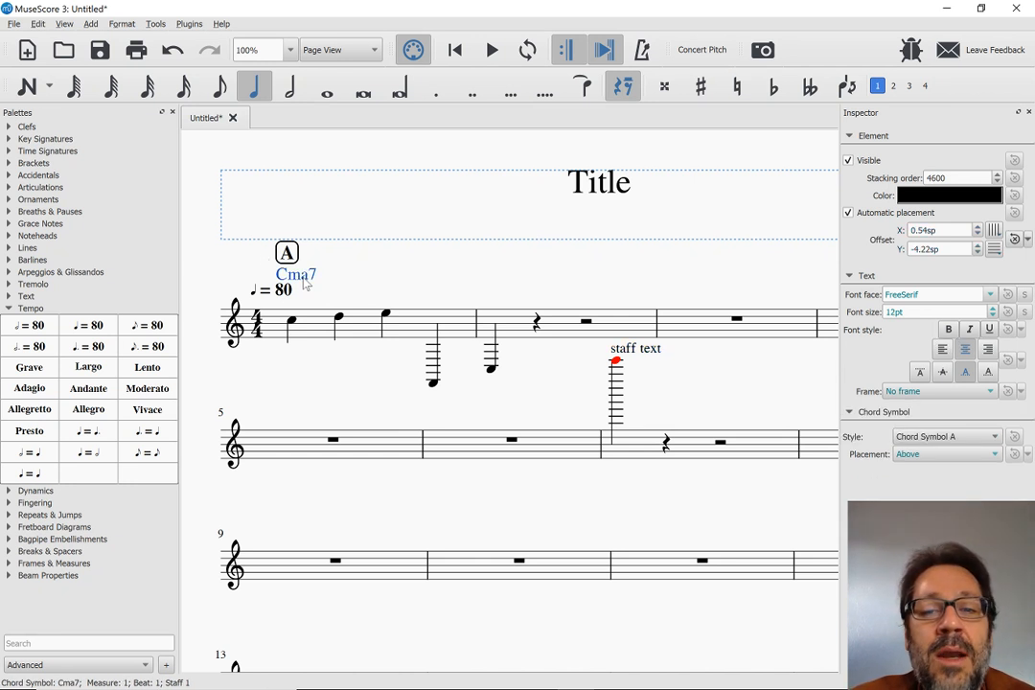
click(1014, 243)
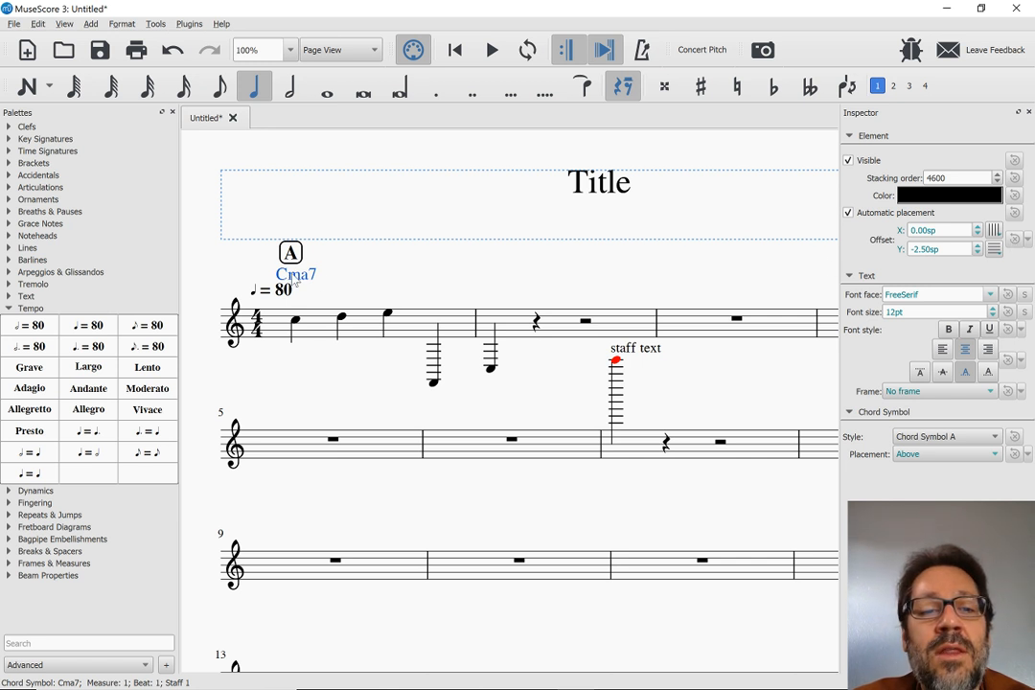
click(380, 276)
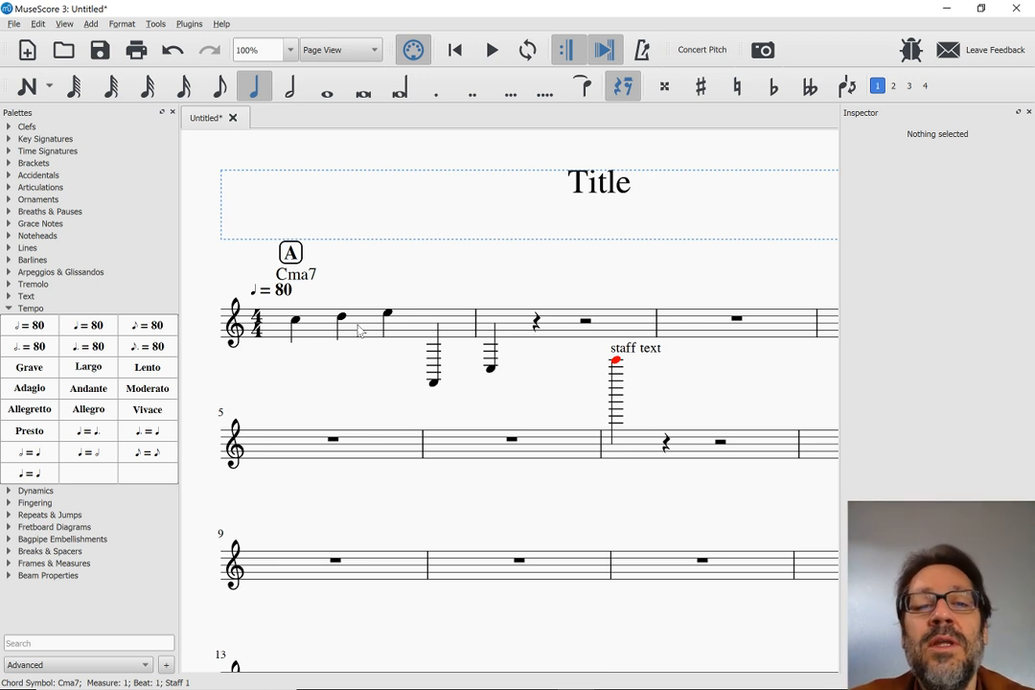
Switch the Cma7 chord symbol's placement to Below and back to Above, and turn its automatic placement off and on again
click(303, 277)
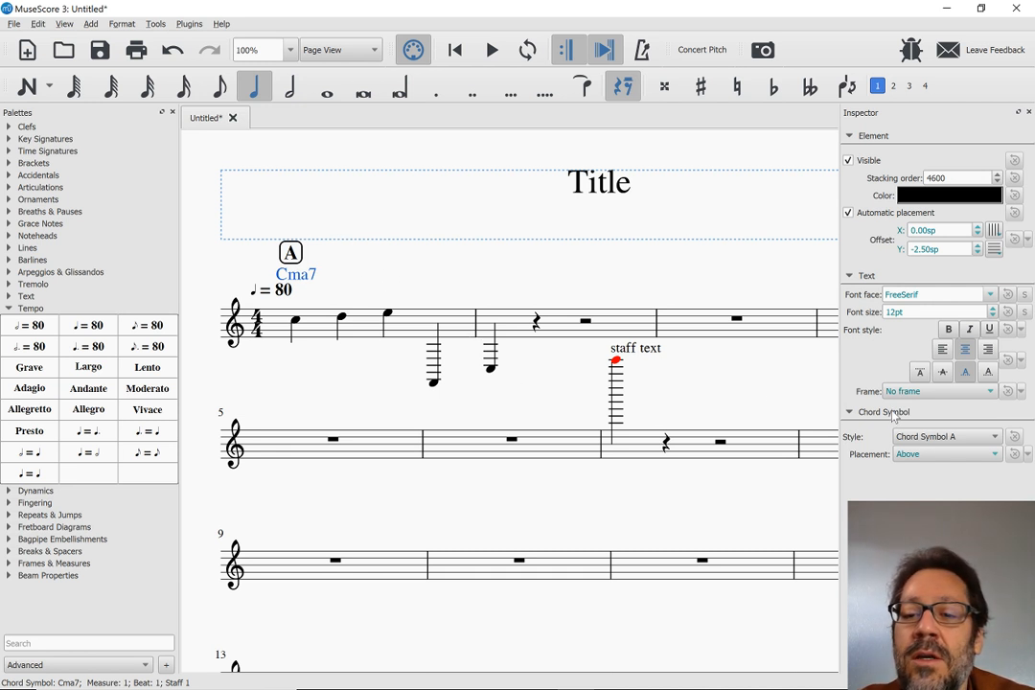
click(912, 464)
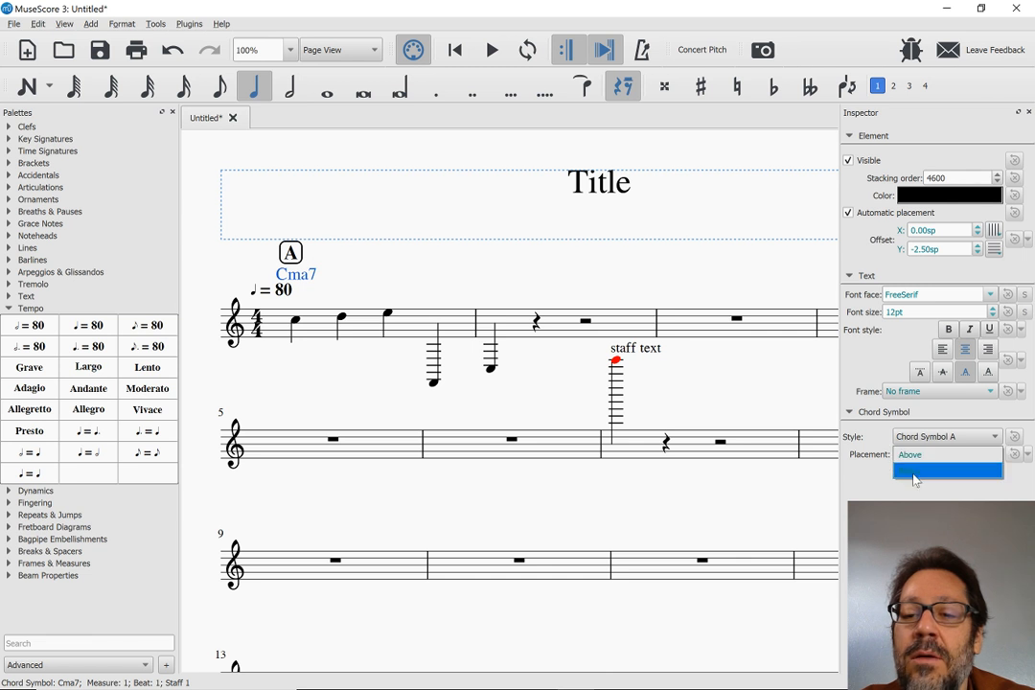
click(916, 470)
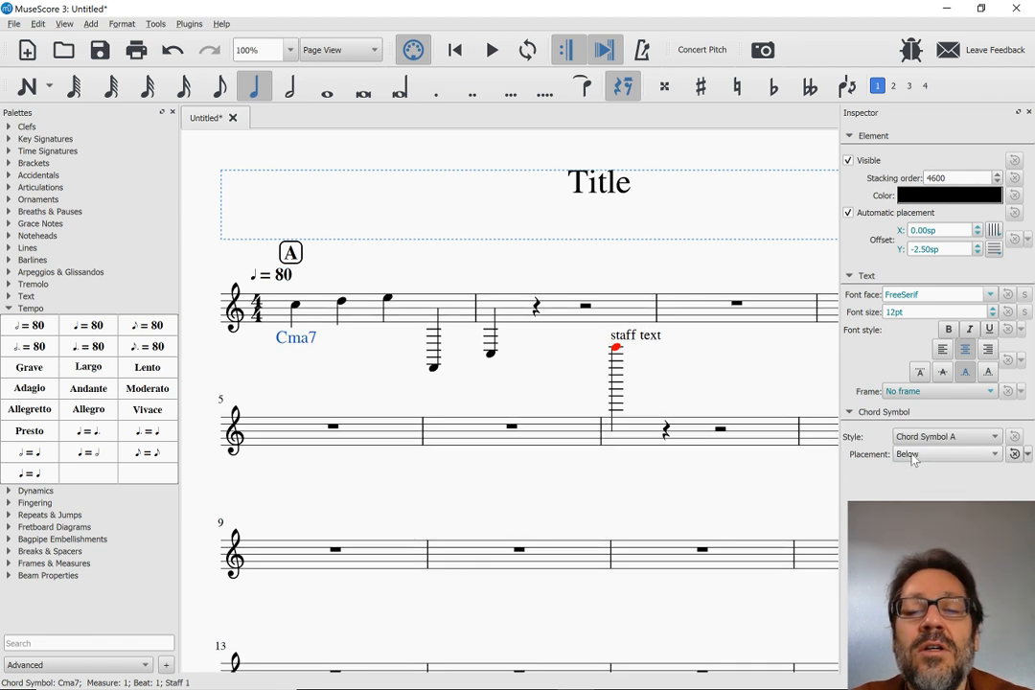
click(914, 459)
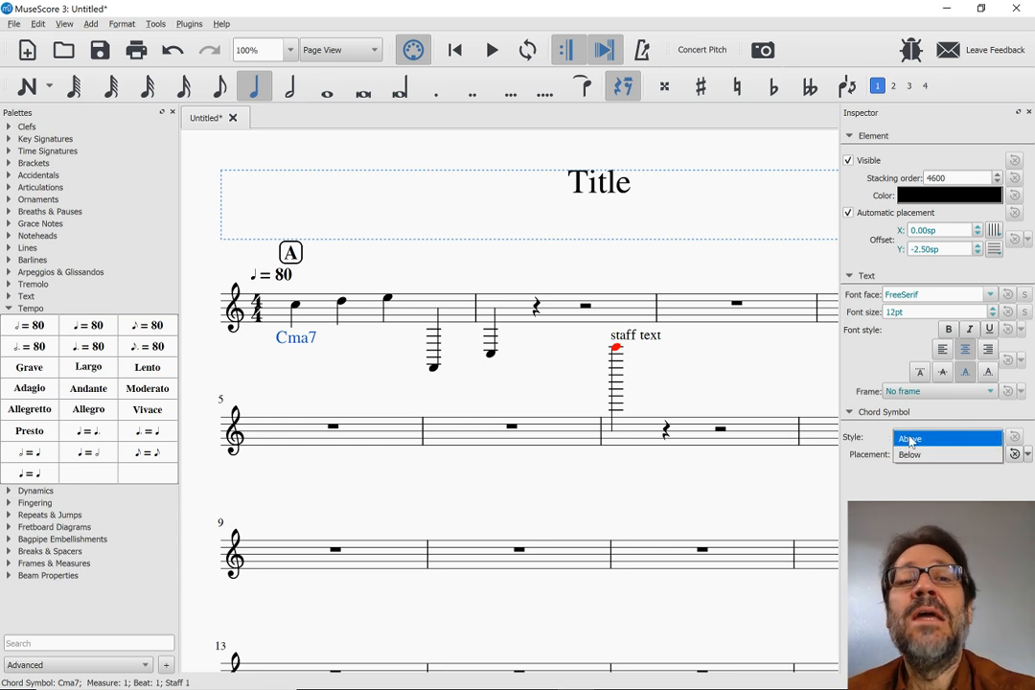
click(909, 439)
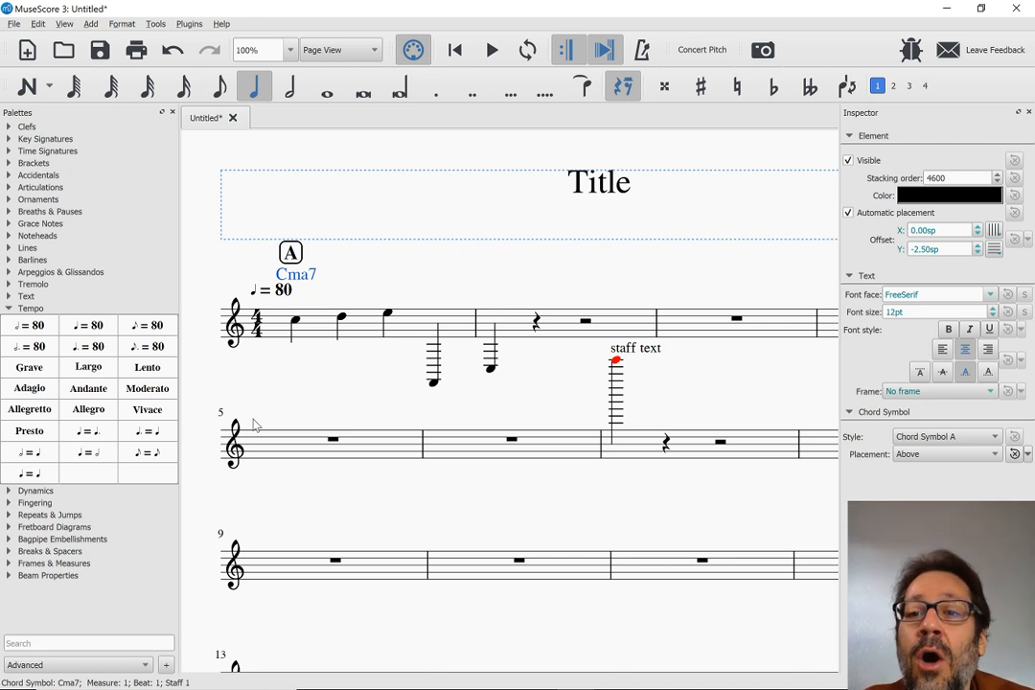
click(849, 214)
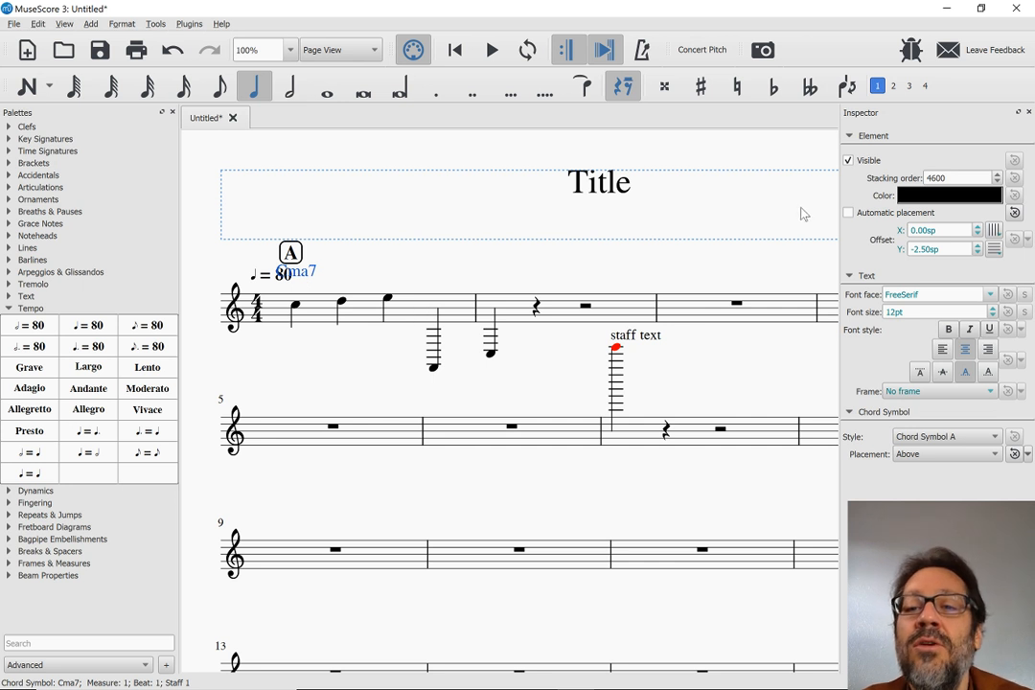
click(848, 213)
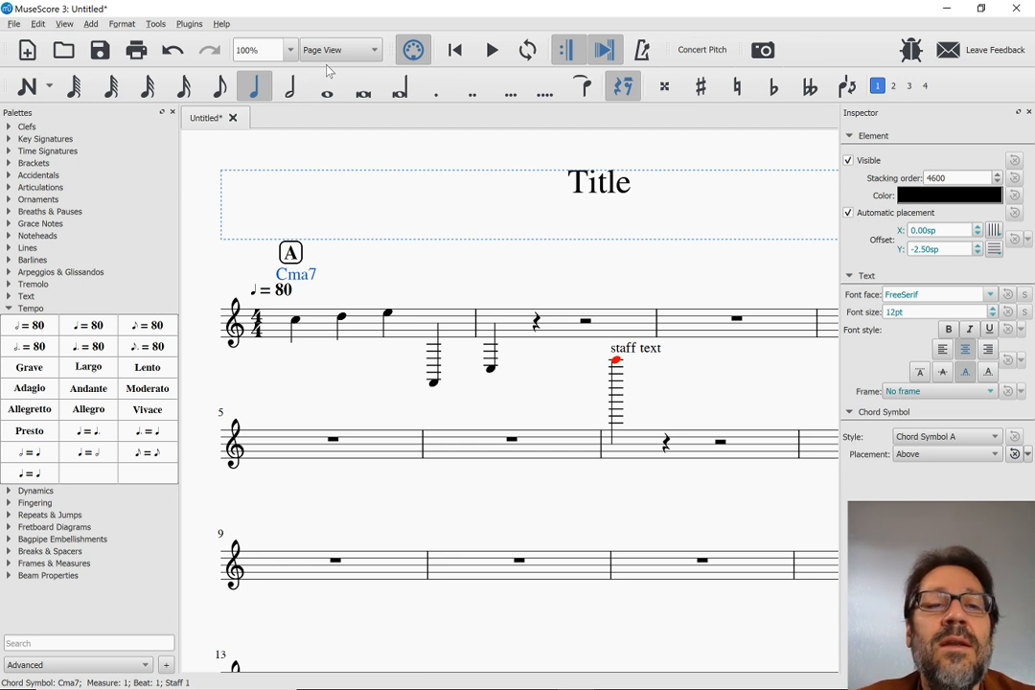
View the score as a whole page, and zoom in to 150% on the first two systems
click(291, 53)
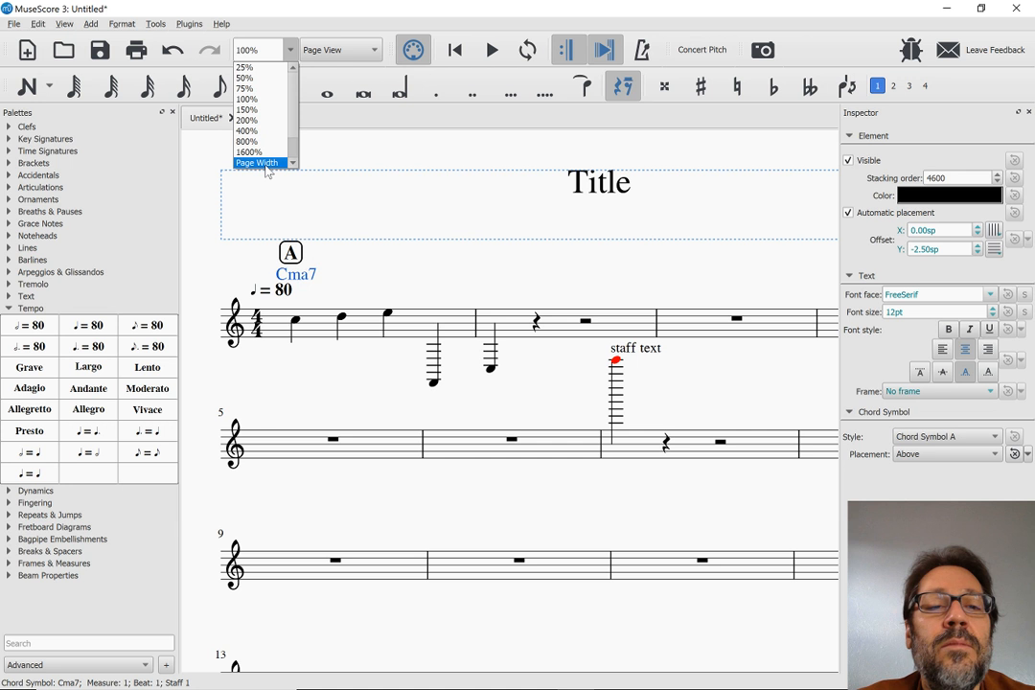
scroll(254, 139, down, 1)
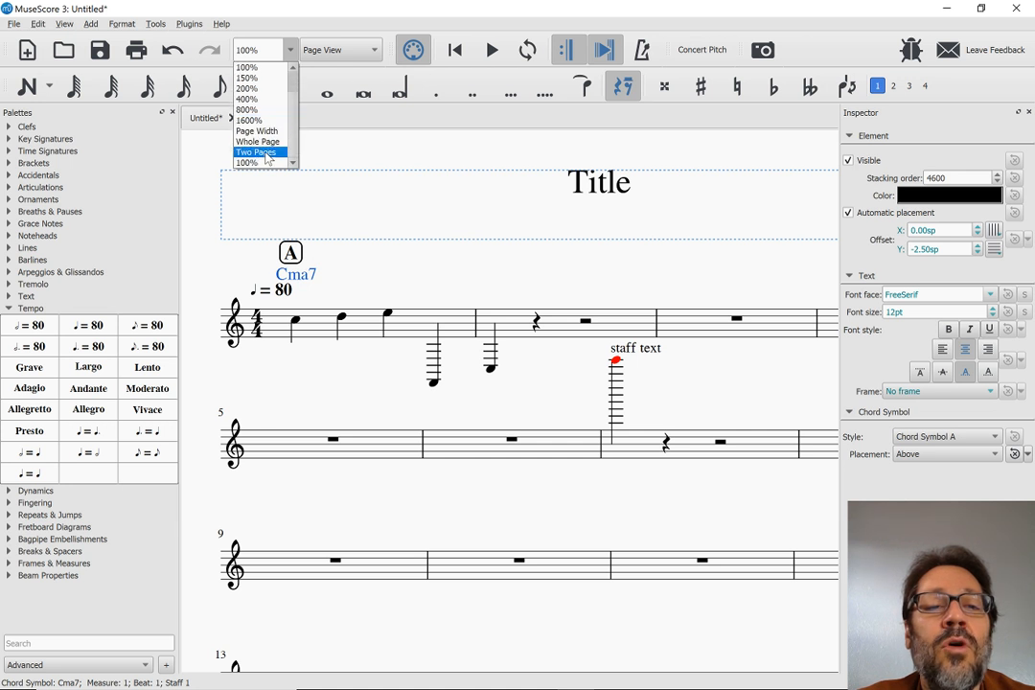
click(257, 141)
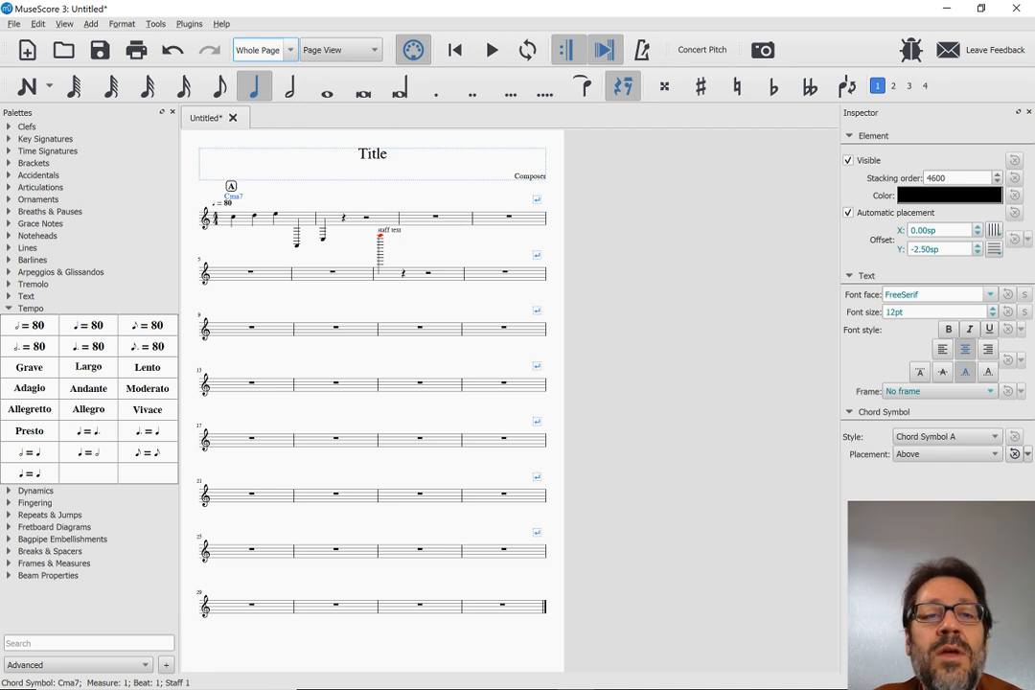
click(291, 50)
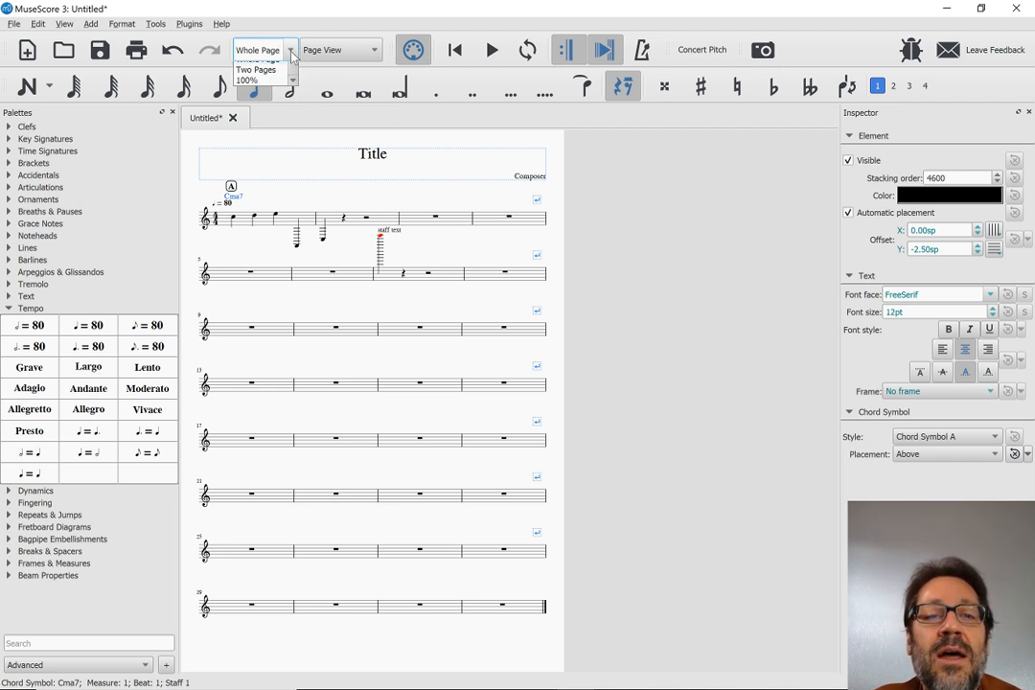
click(248, 77)
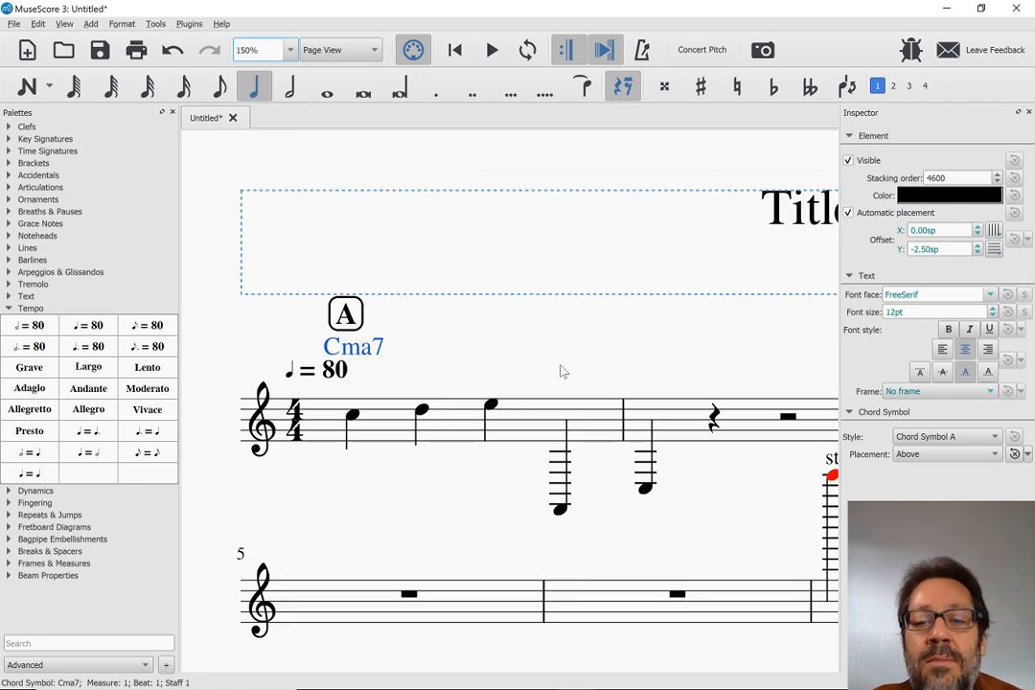
scroll(559, 370, down, 3)
drag(503, 444, 416, 422)
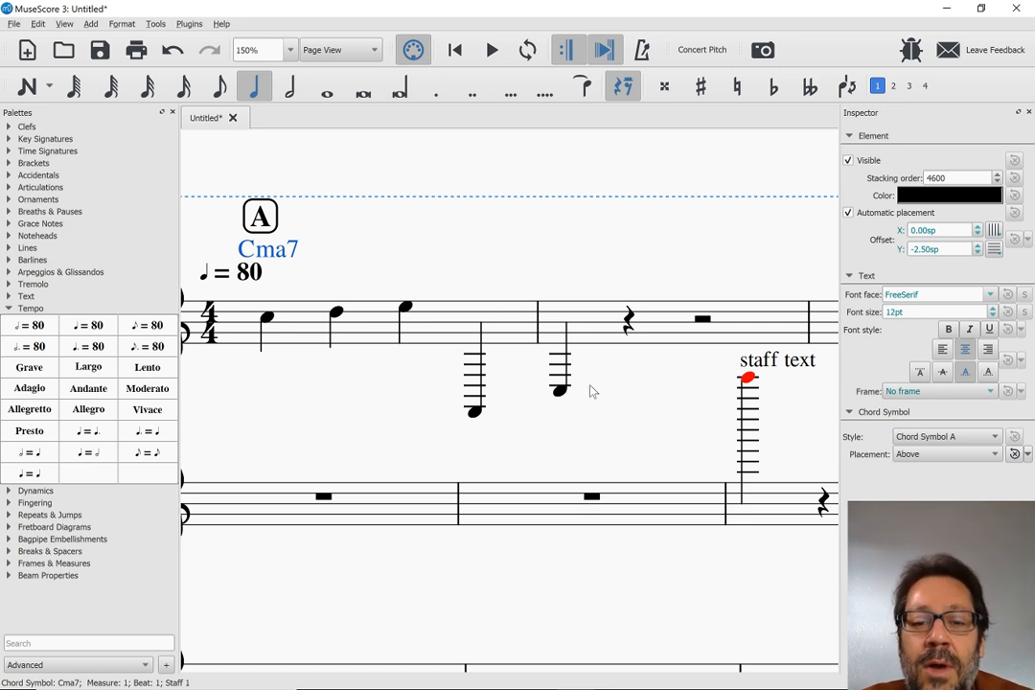
Cut the contents of measure 7, including the staff text, and paste them into measure 6
click(773, 505)
key(Delete)
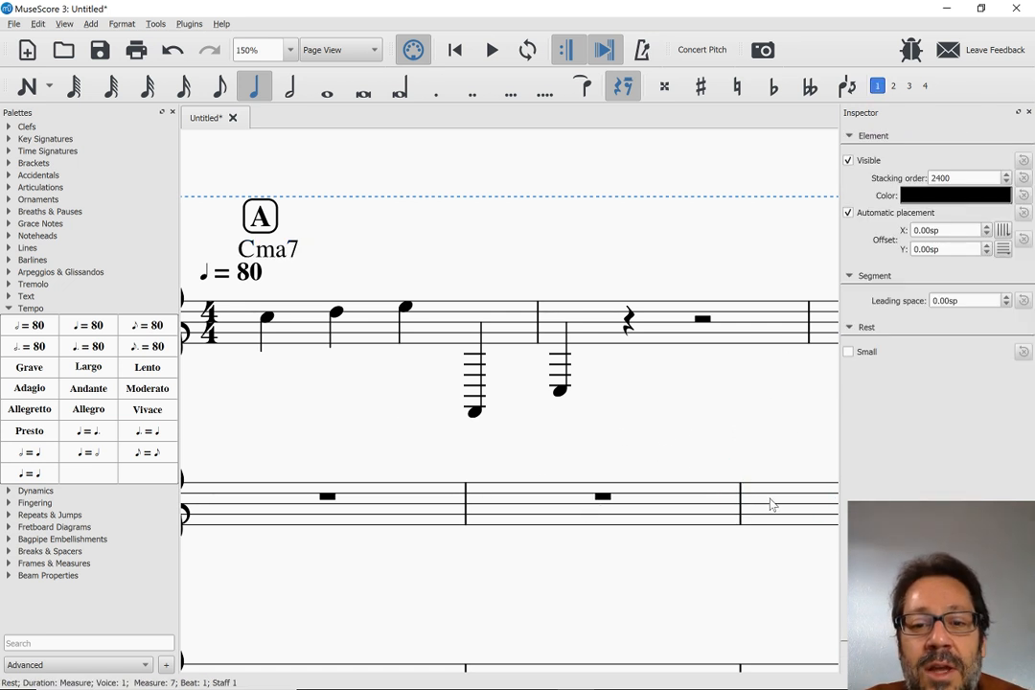
click(506, 499)
key(ctrl+z)
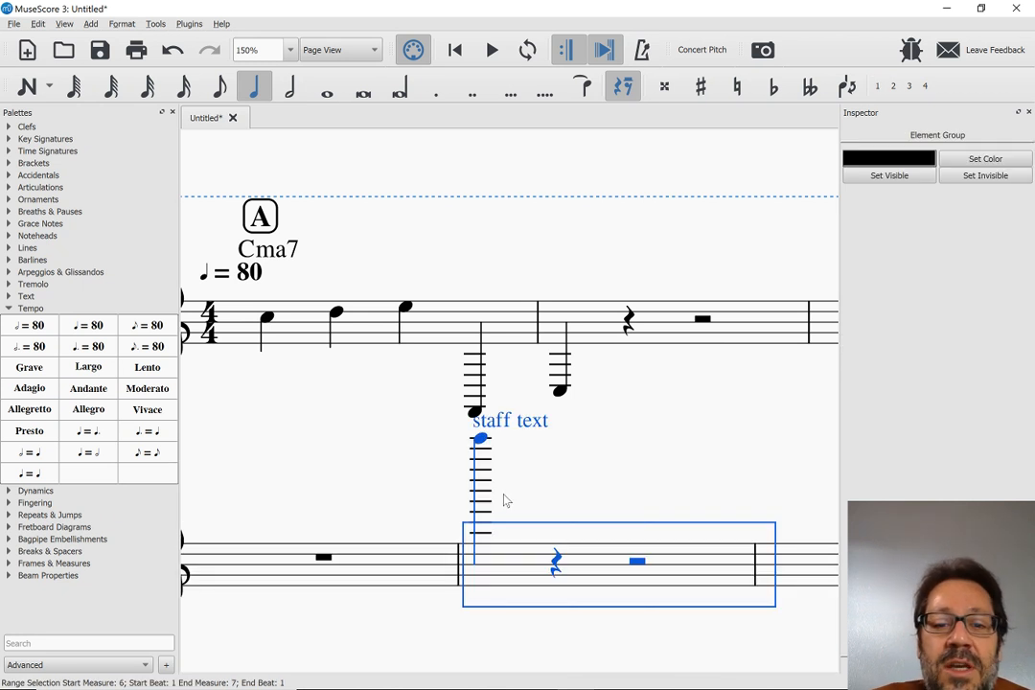
Delete the line break at the end of measure 4
scroll(742, 371, right, 10)
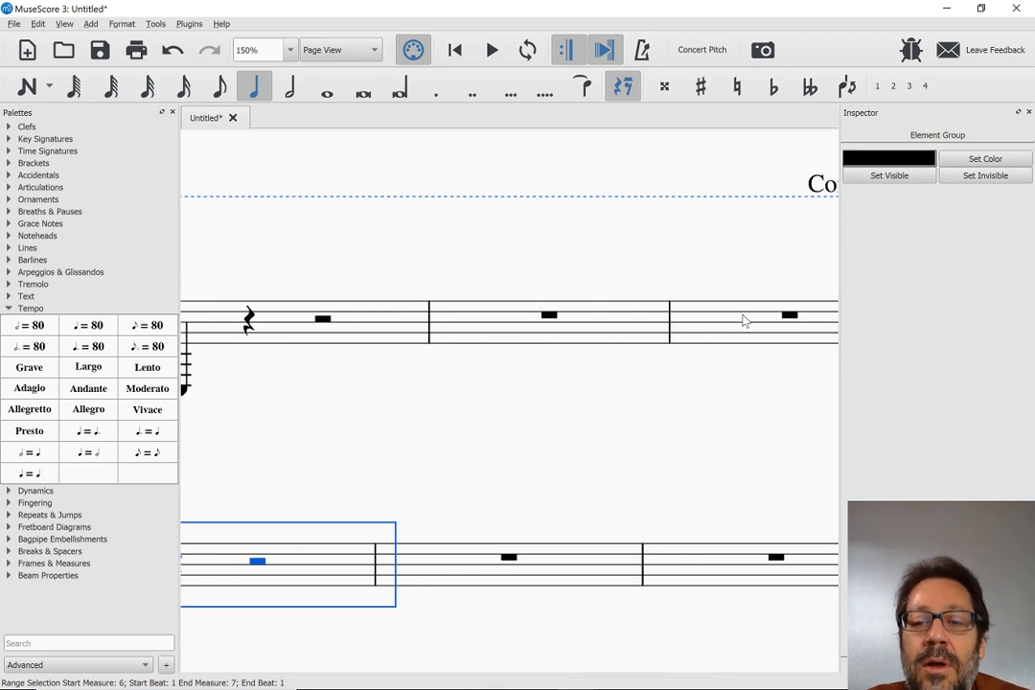
scroll(740, 298, right, 1)
click(635, 273)
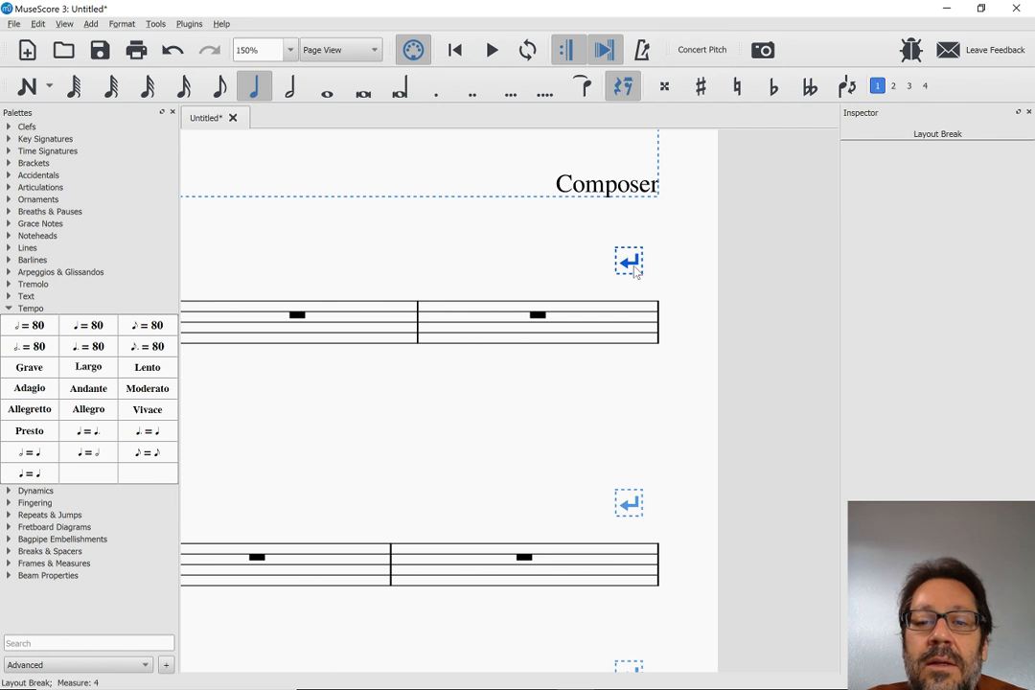
key(Delete)
scroll(634, 272, left, 5)
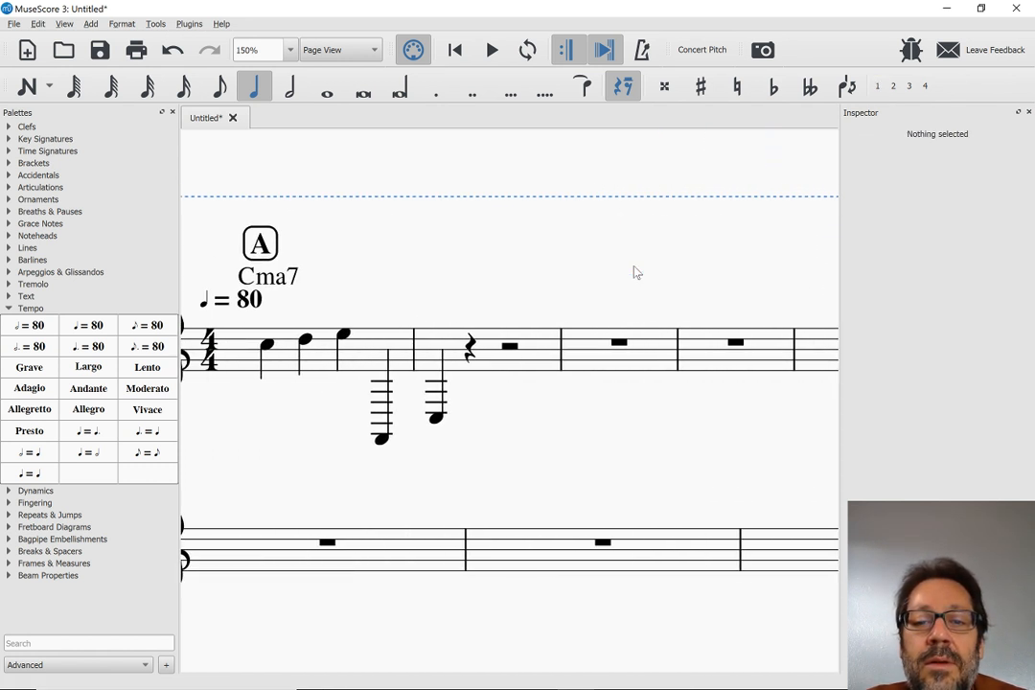
scroll(452, 211, up, 1)
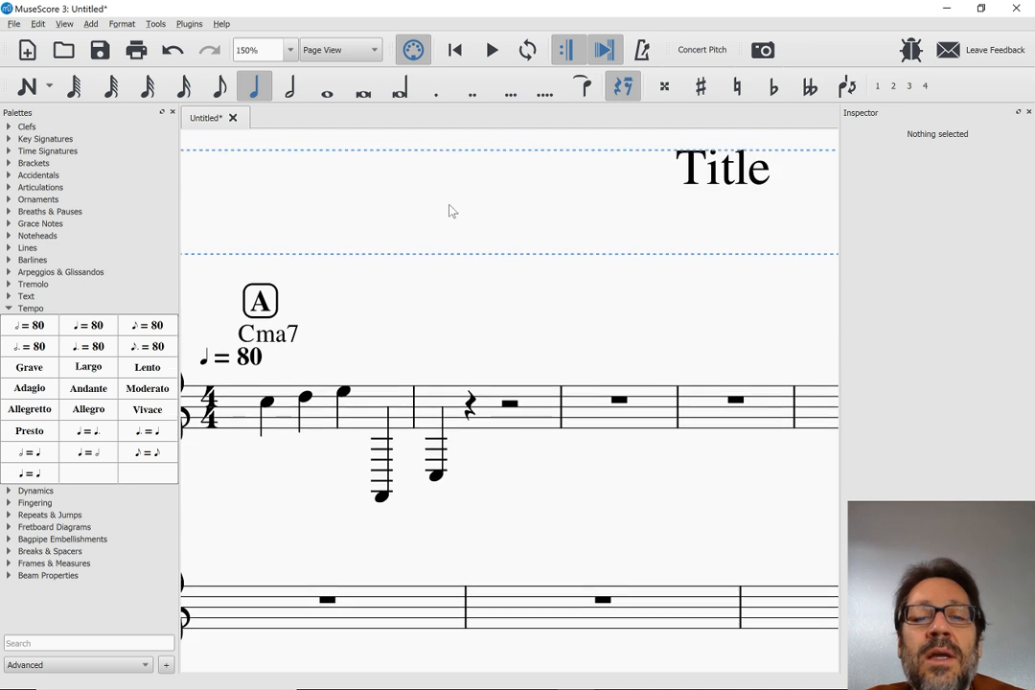
Cut the high note and staff text from measure 6, paste them into measure 10, and clear the selection
scroll(508, 324, down, 2)
scroll(508, 324, right, 5)
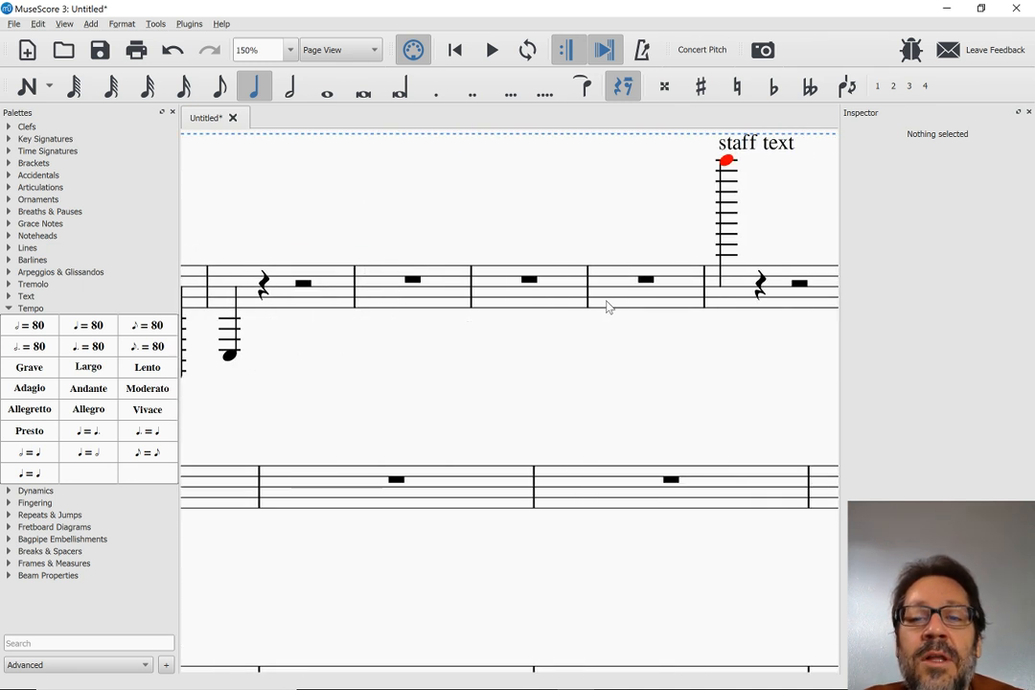
click(732, 300)
key(Delete)
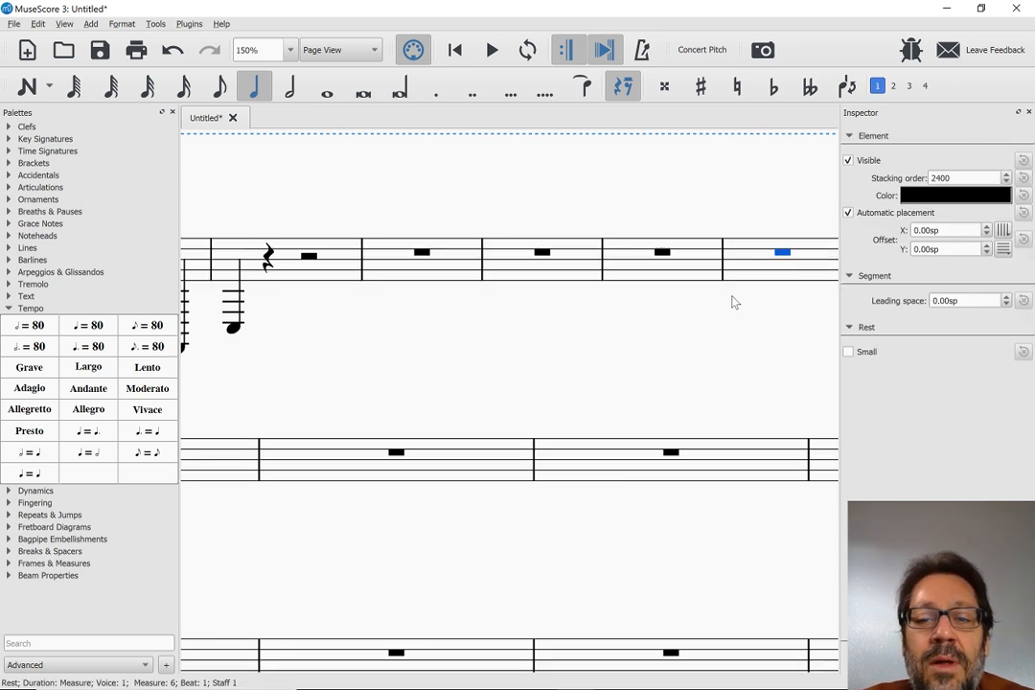
scroll(732, 300, left, 10)
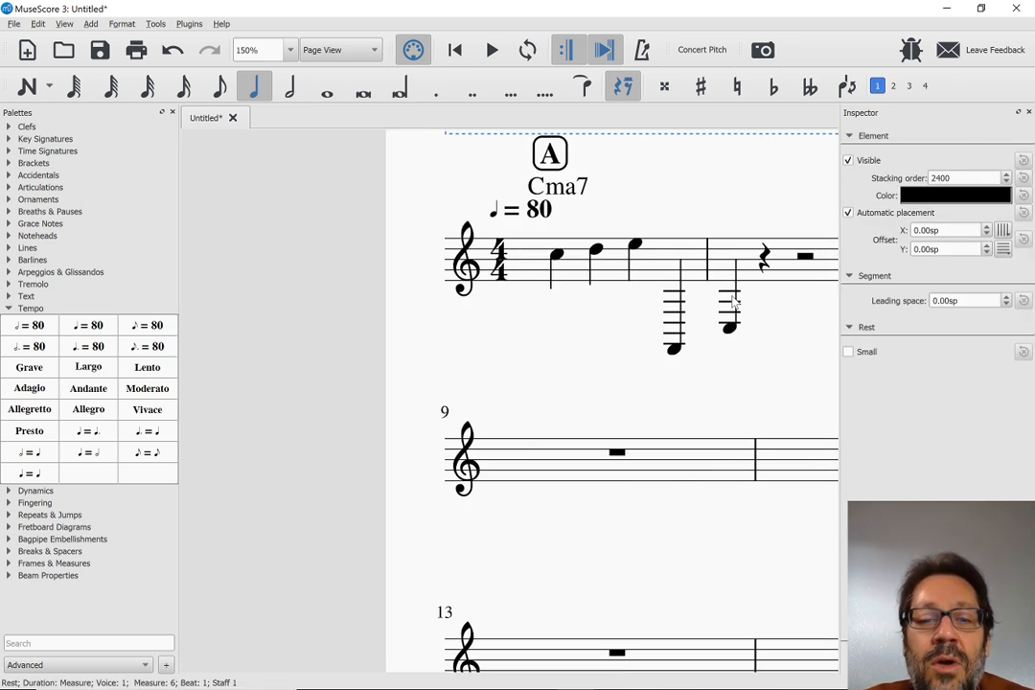
click(772, 468)
key(ctrl+v)
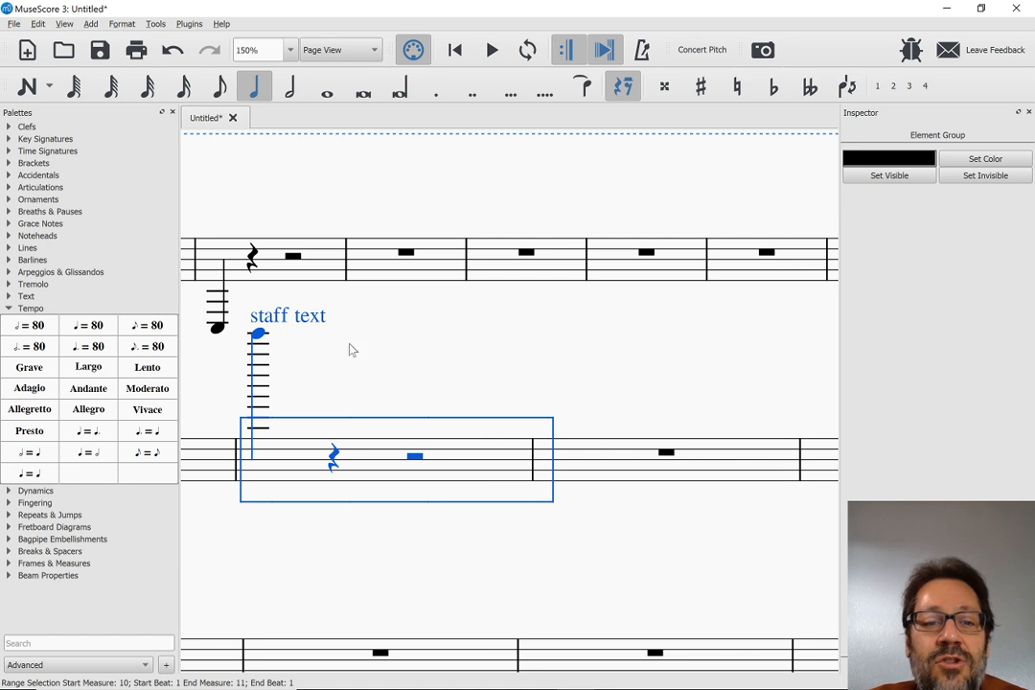
scroll(349, 351, left, 5)
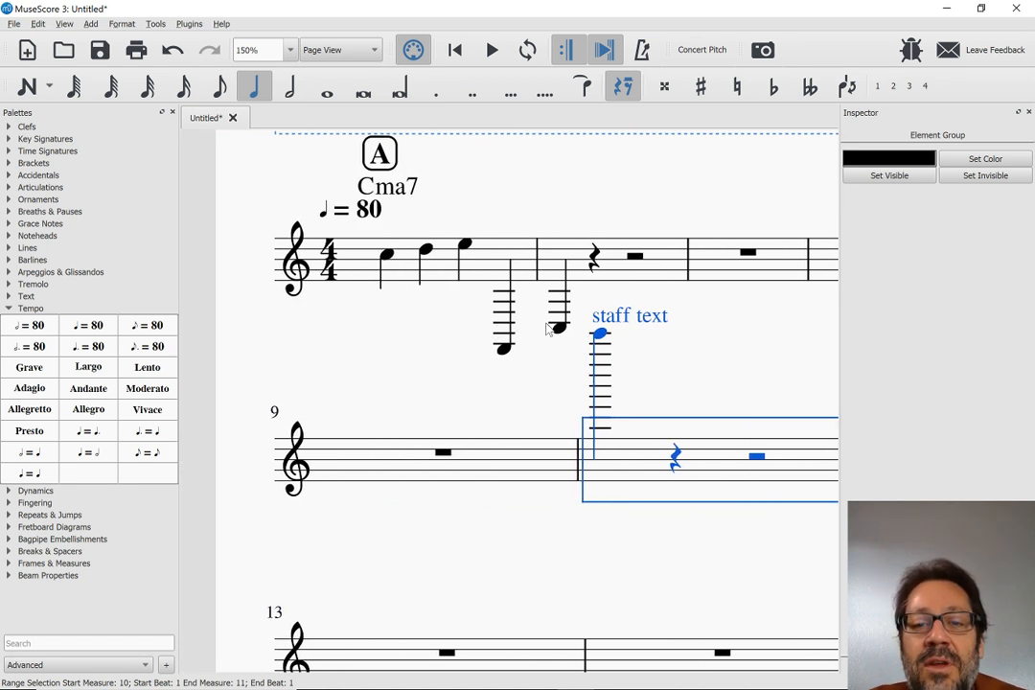
key(Escape)
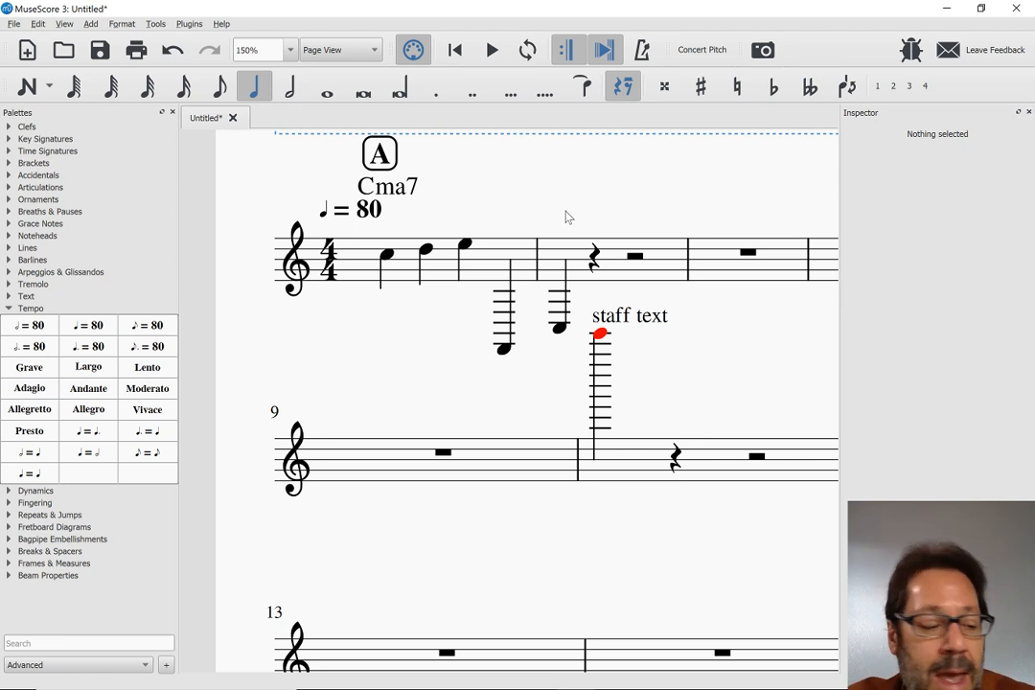
scroll(567, 216, up, 3)
scroll(566, 216, down, 5)
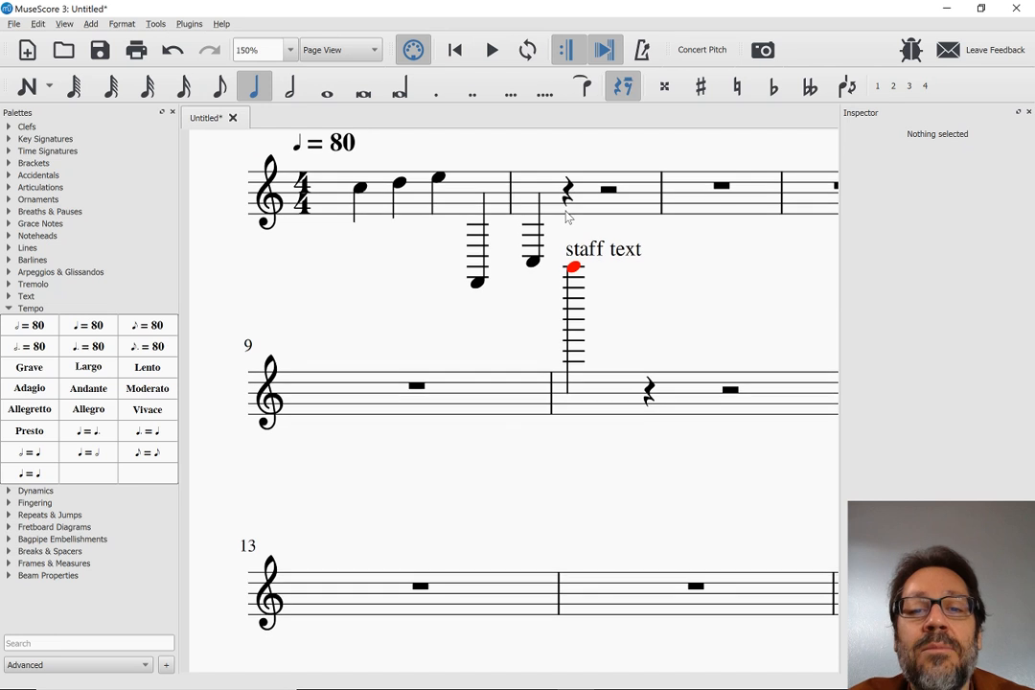
scroll(566, 217, up, 2)
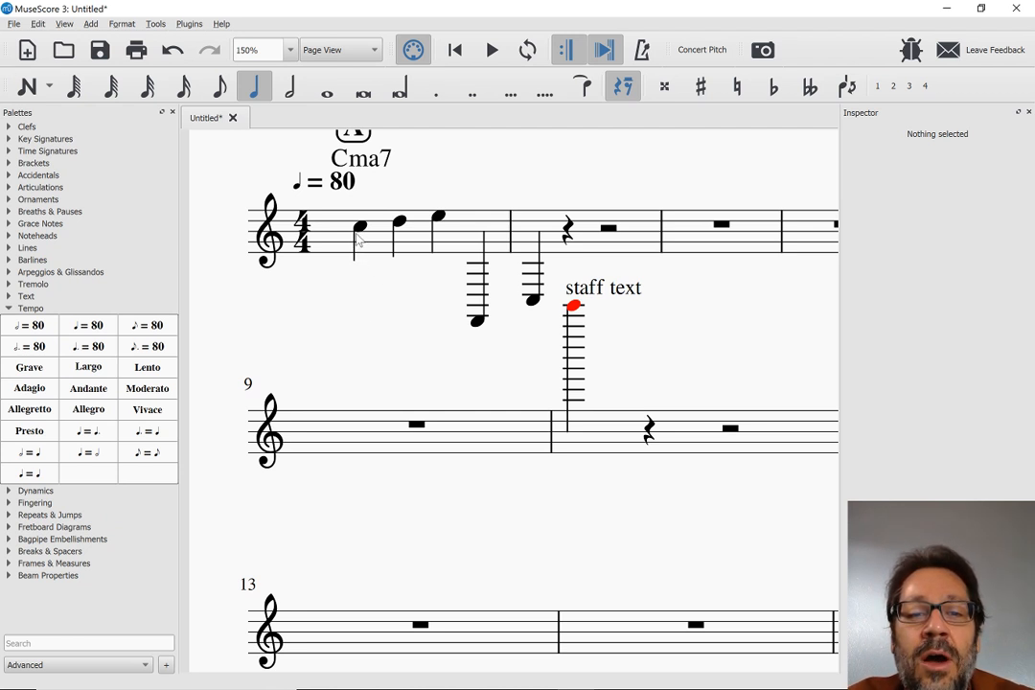
Switch to MuseScore 2 and add a slur from the first note of measure 1 to the first note of measure 2
key(alt+Tab)
key(alt+Tab)
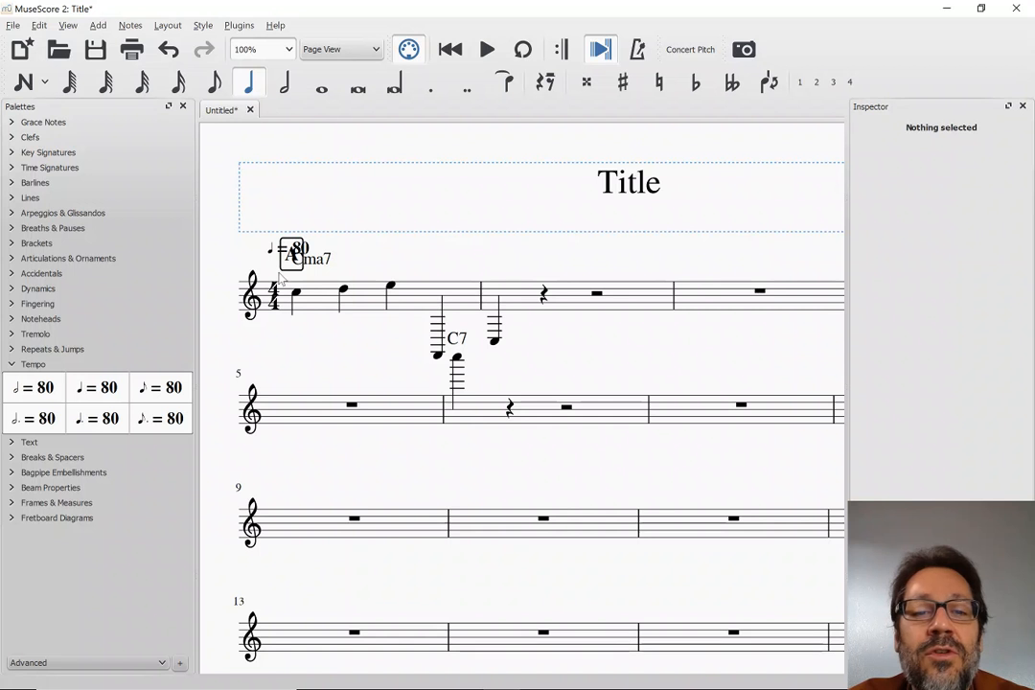
click(294, 302)
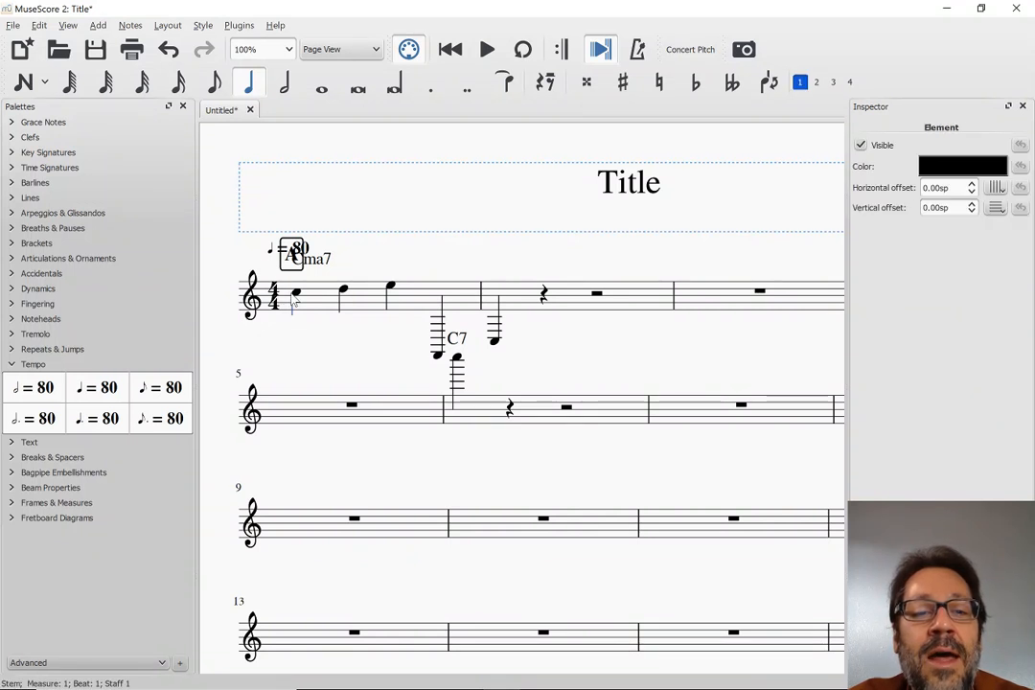
click(296, 293)
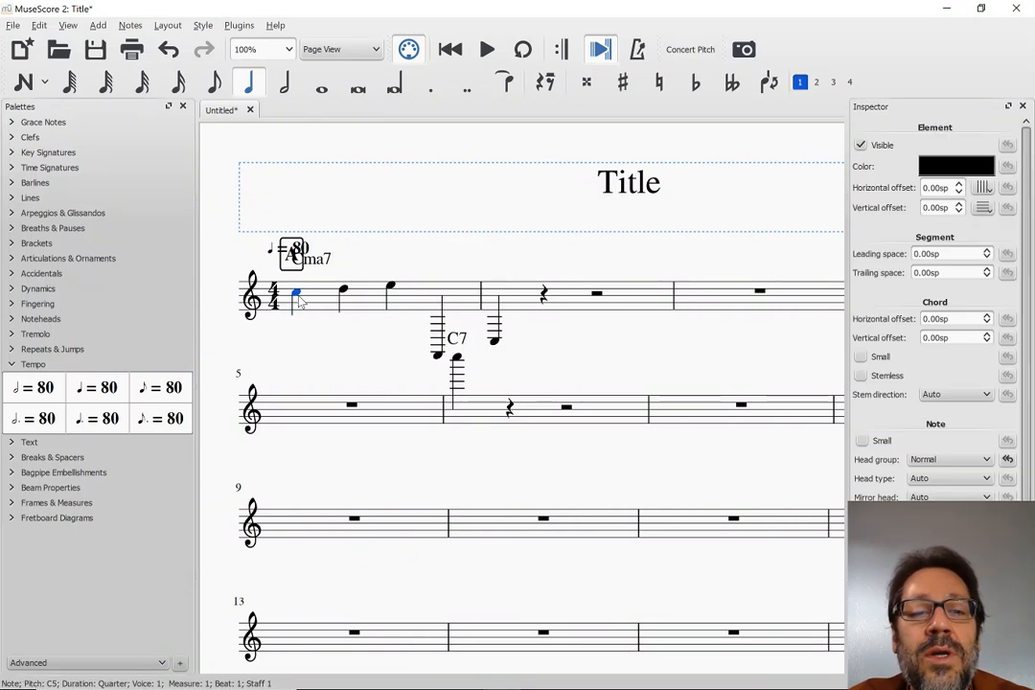
shift+click(497, 347)
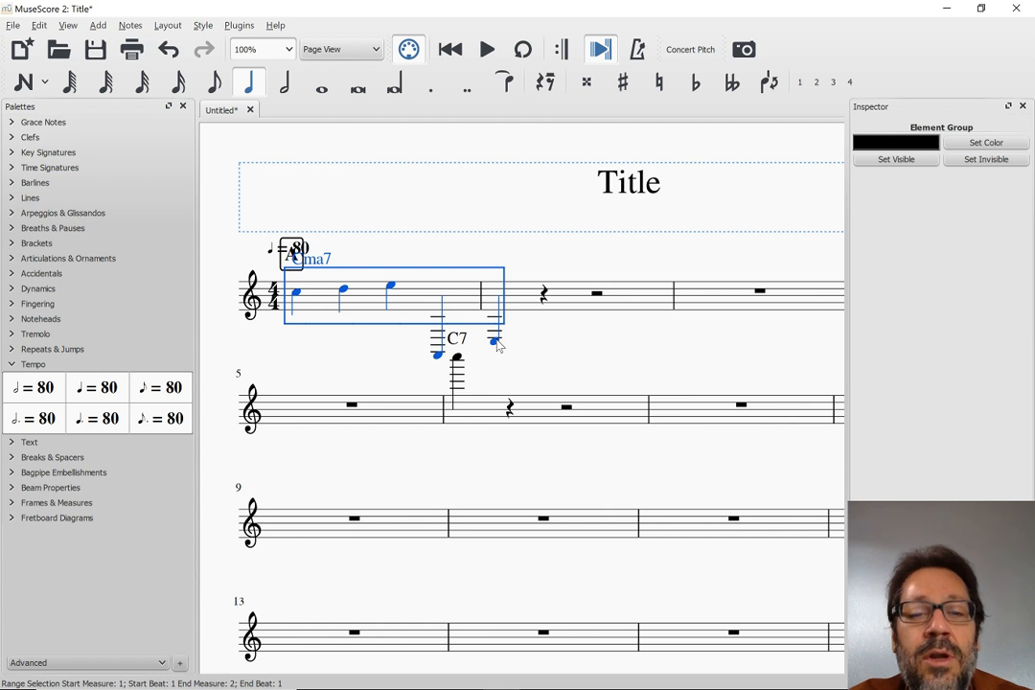
key(s)
key(Escape)
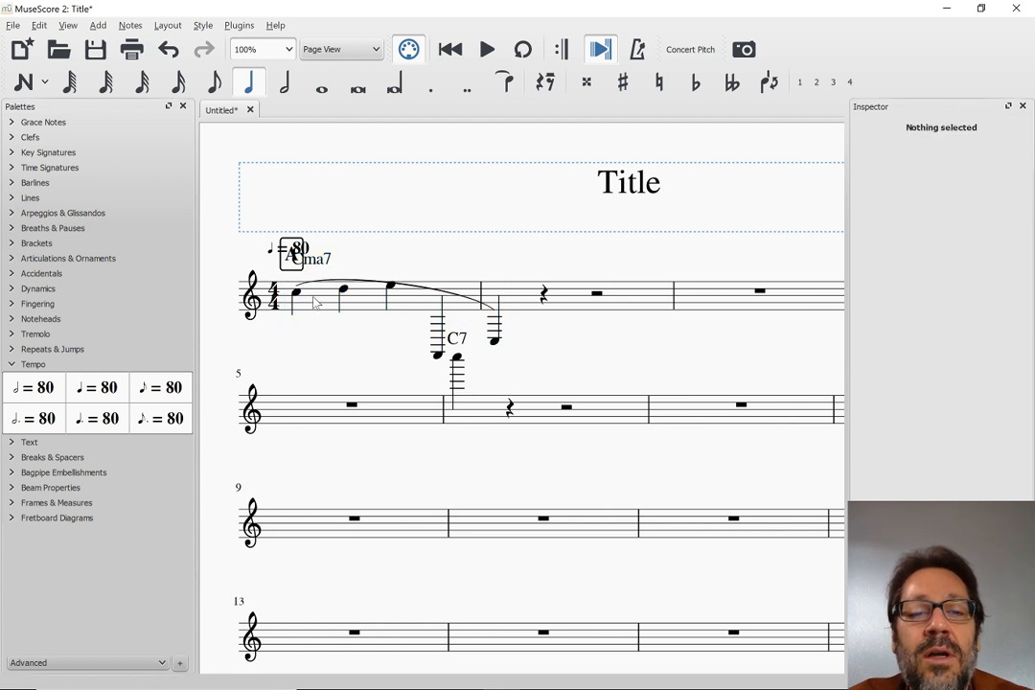
Flip the slur spanning measures 1 and 2 to the underside of the notes and clear the selection
click(405, 288)
key(x)
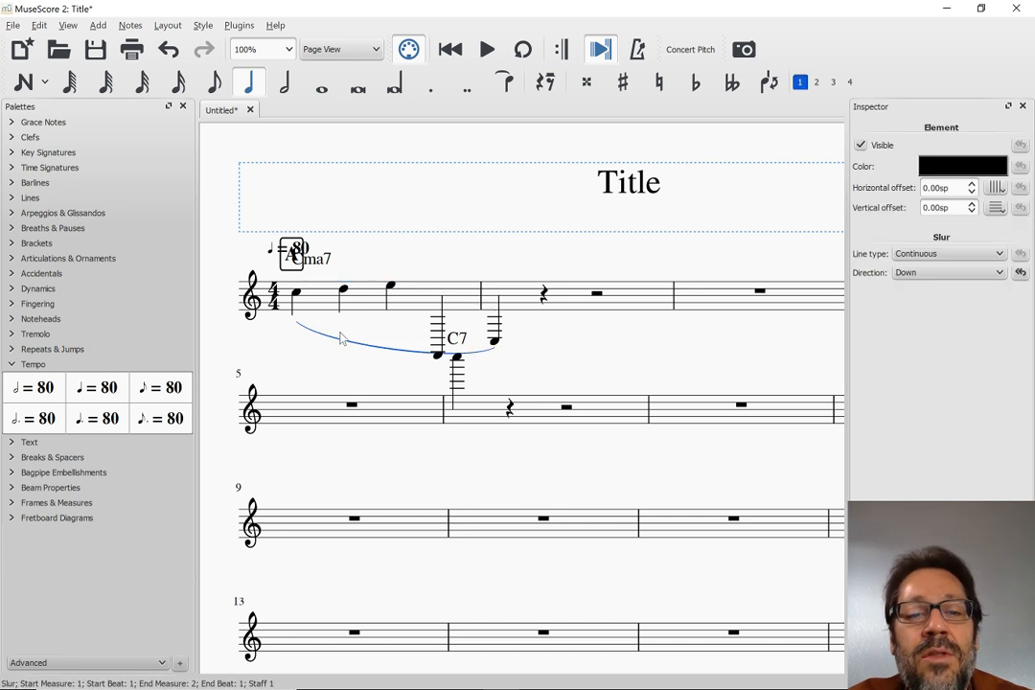
key(Escape)
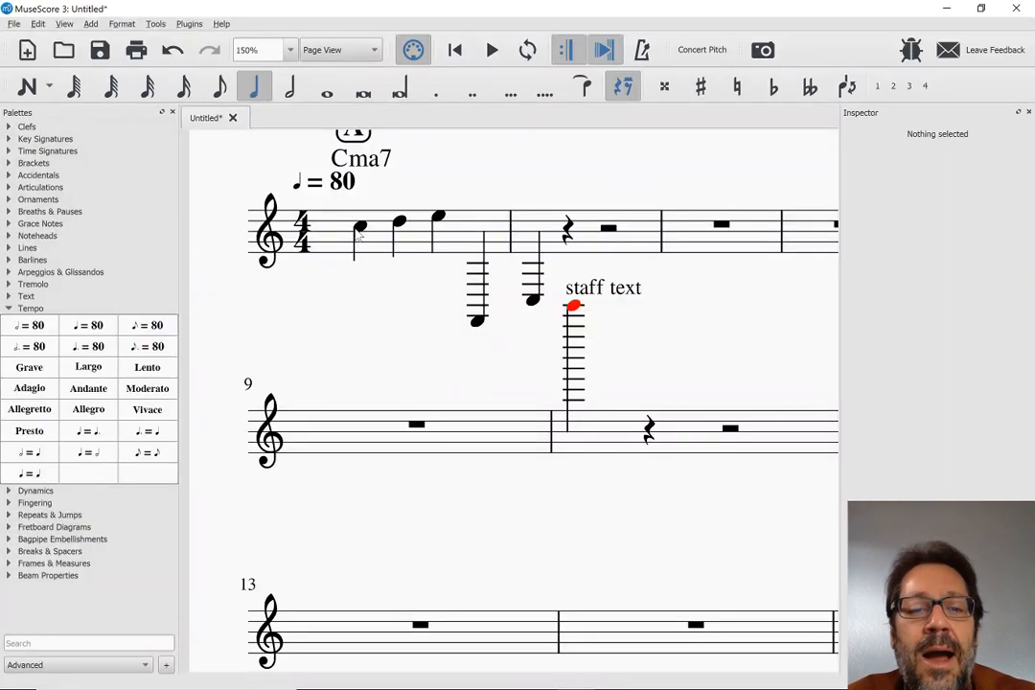
Switch to MuseScore 3 and add a slur from the first note of measure 1 to the first note of measure 2
click(360, 228)
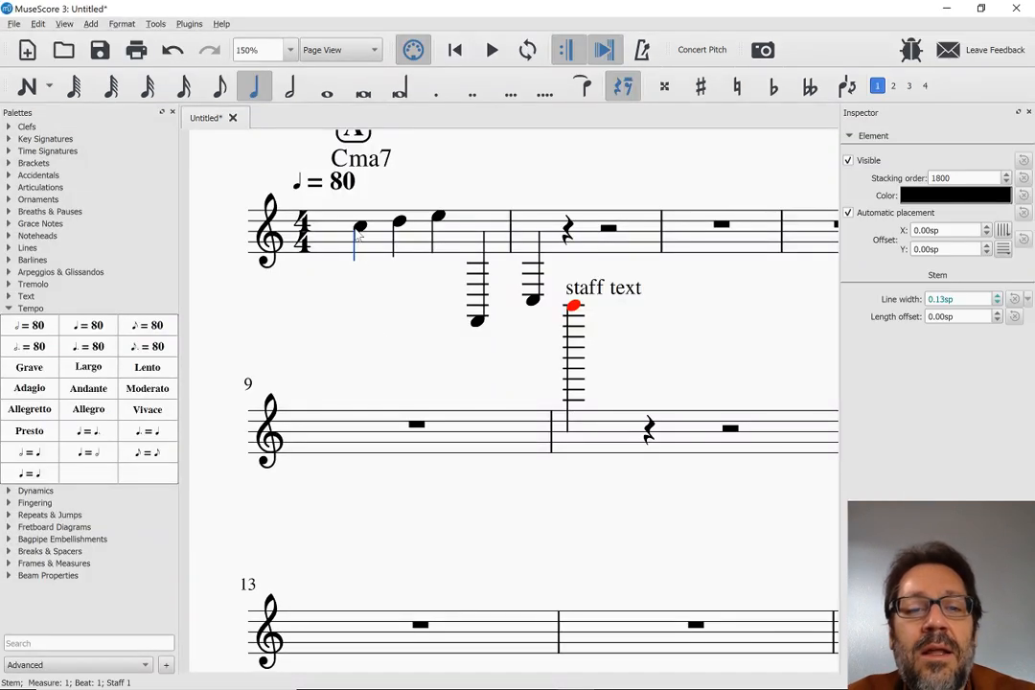
shift+click(535, 303)
key(s)
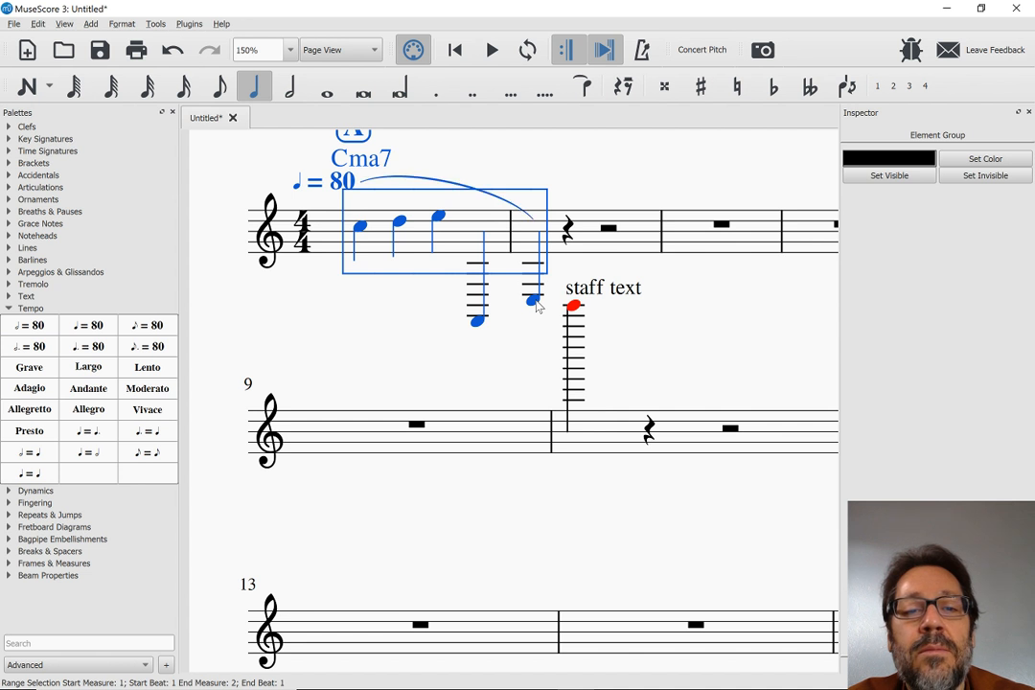
key(Escape)
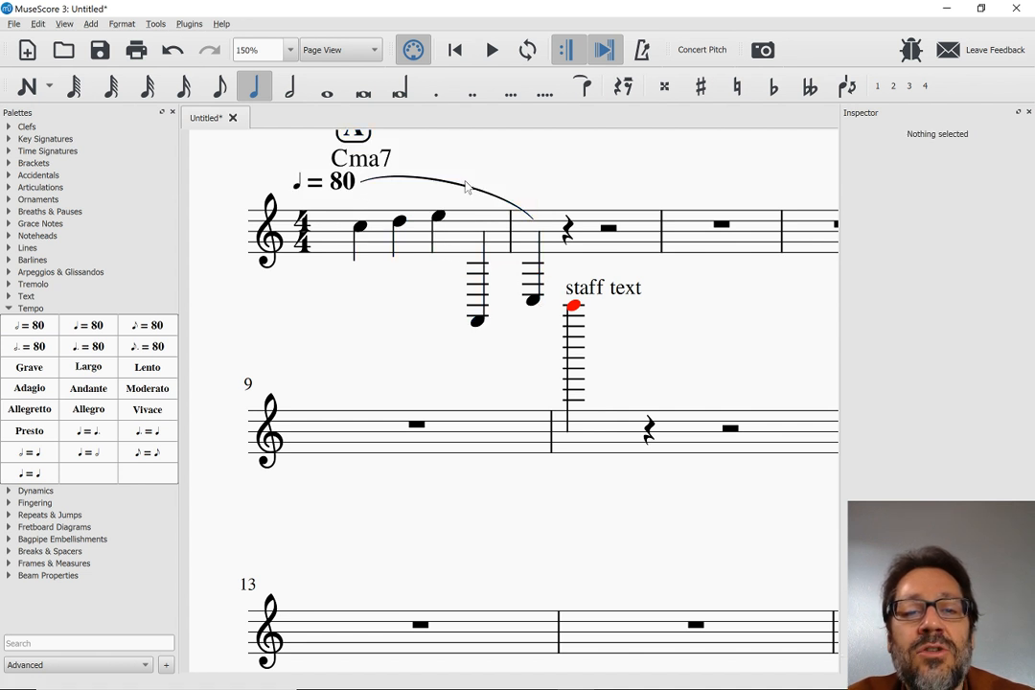
Move the tempo marking left to an offset of about -2.58sp, -2.07sp, and flip the slur below the notes
click(342, 191)
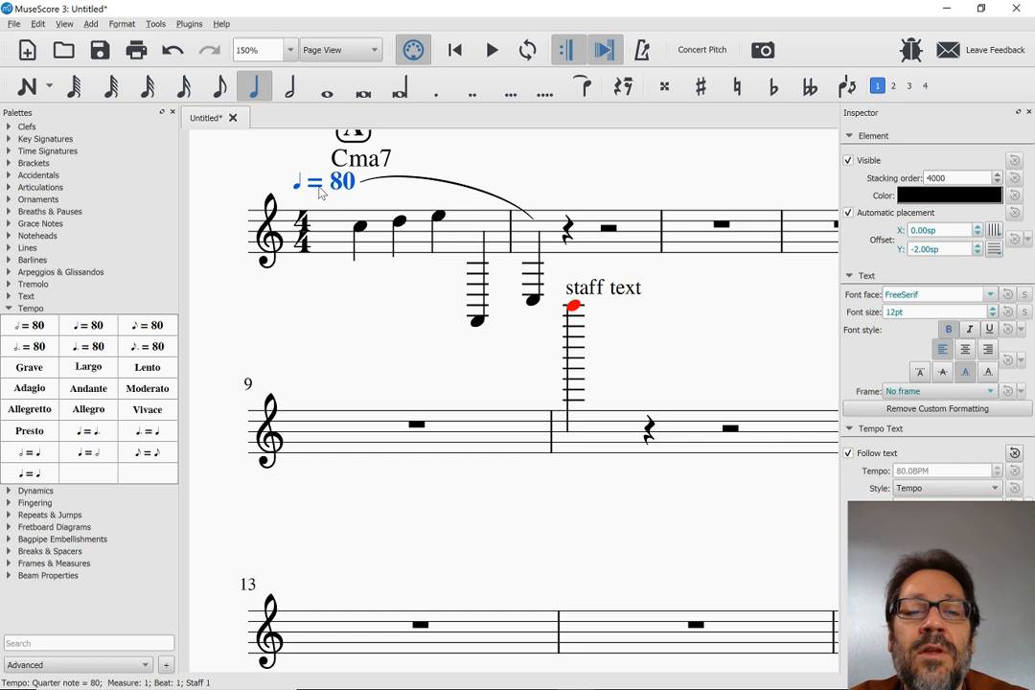
drag(319, 188, 292, 188)
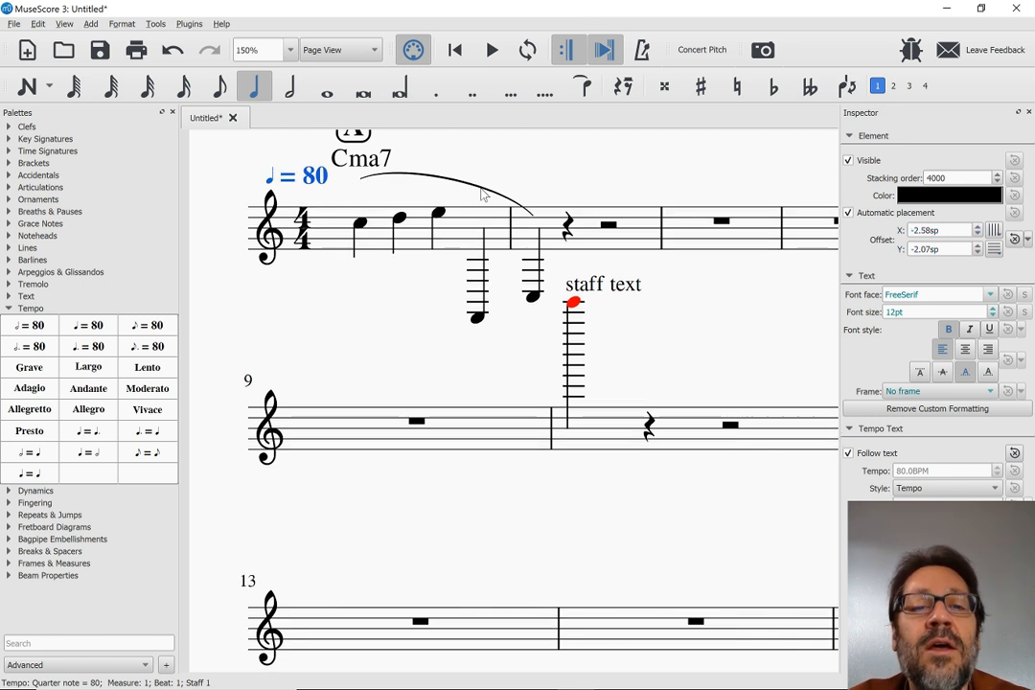
click(449, 179)
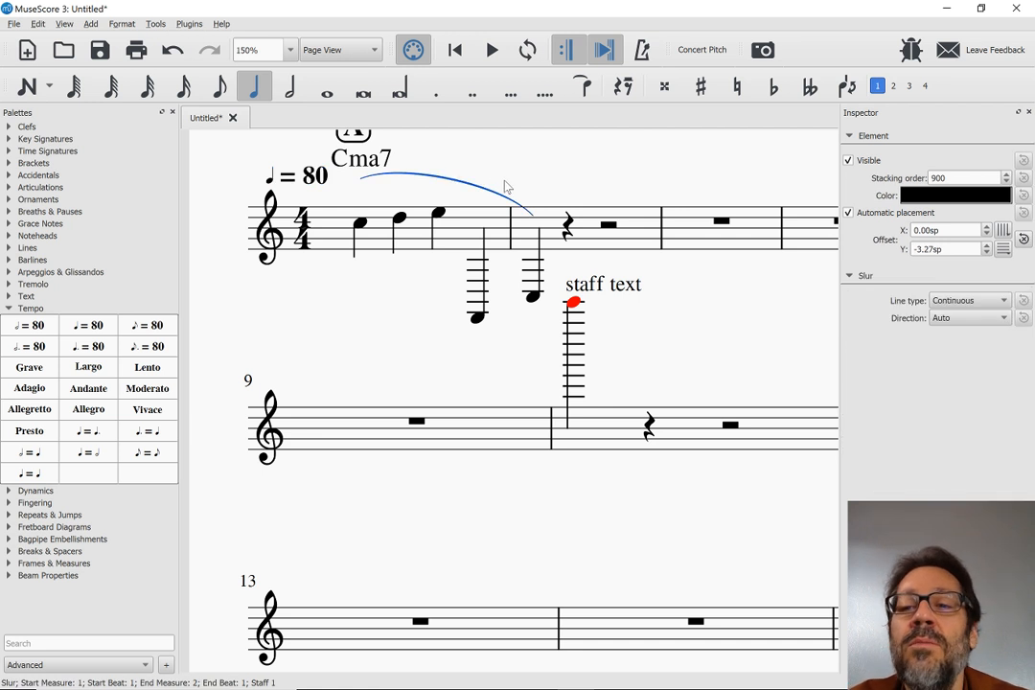
key(x)
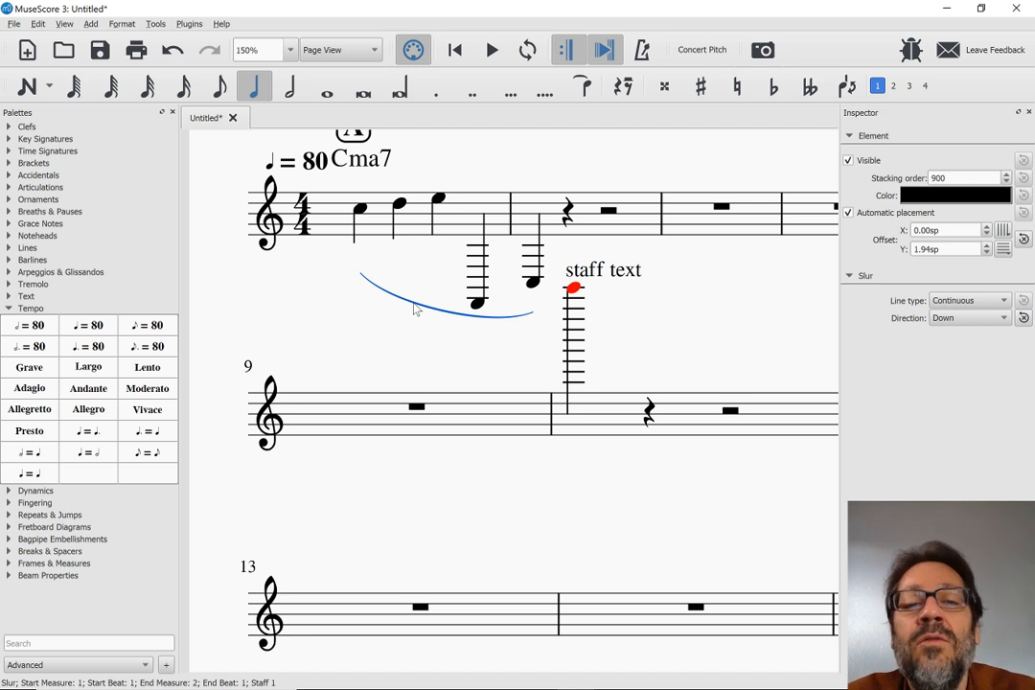
key(alt+Tab)
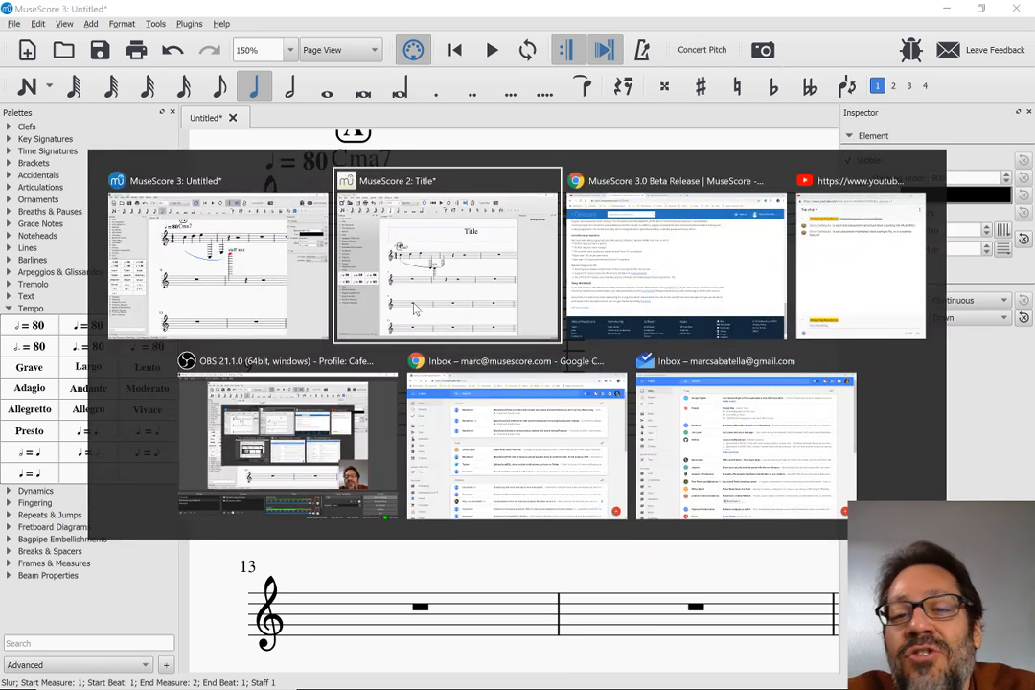
key(alt+Tab)
key(alt+Tab)
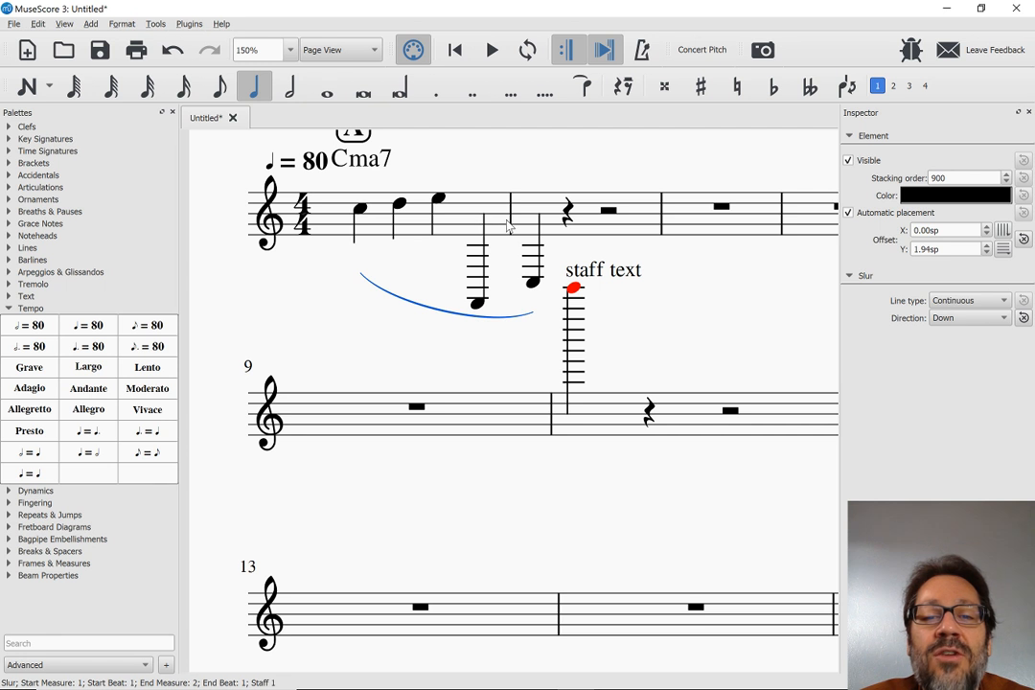
click(510, 223)
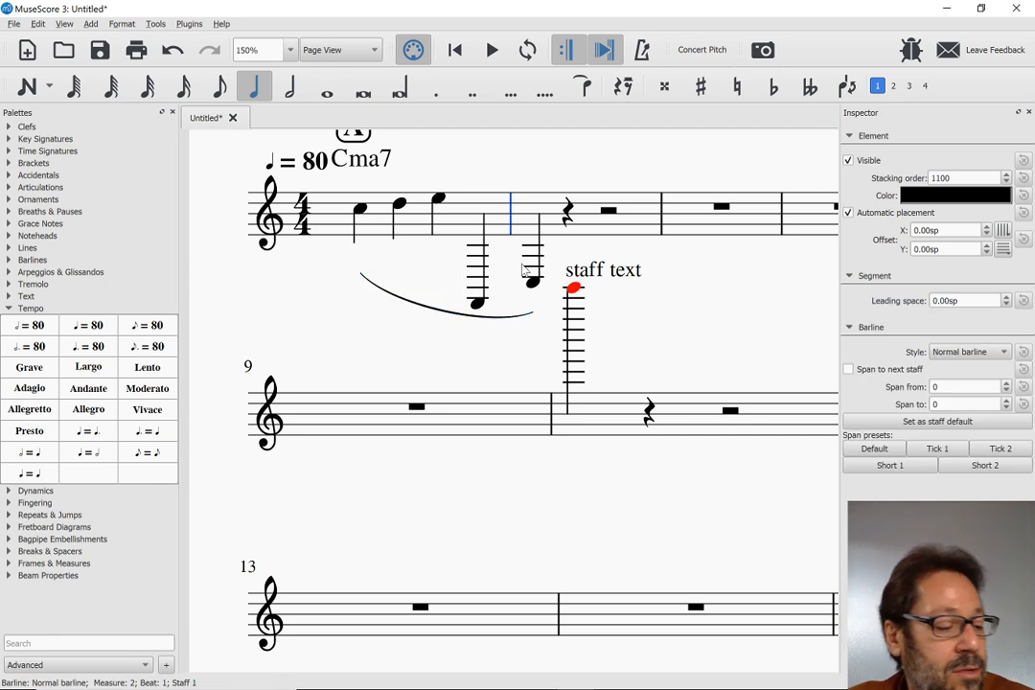
scroll(462, 157, up, 2)
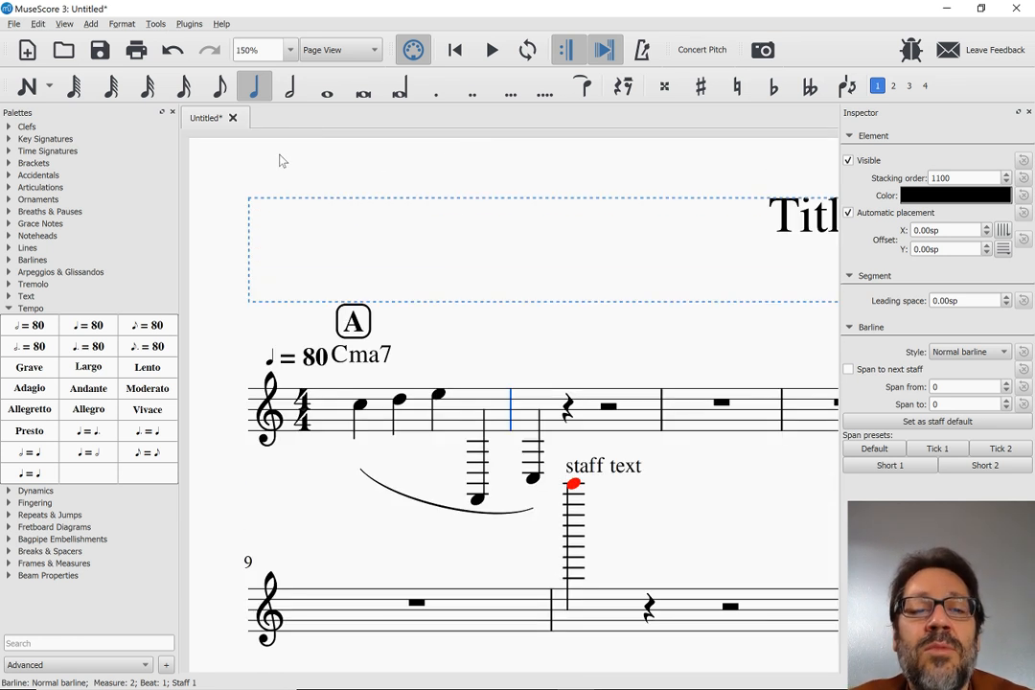
mouse_move(243, 168)
mouse_down()
mouse_move(264, 162)
mouse_move(246, 172)
mouse_up()
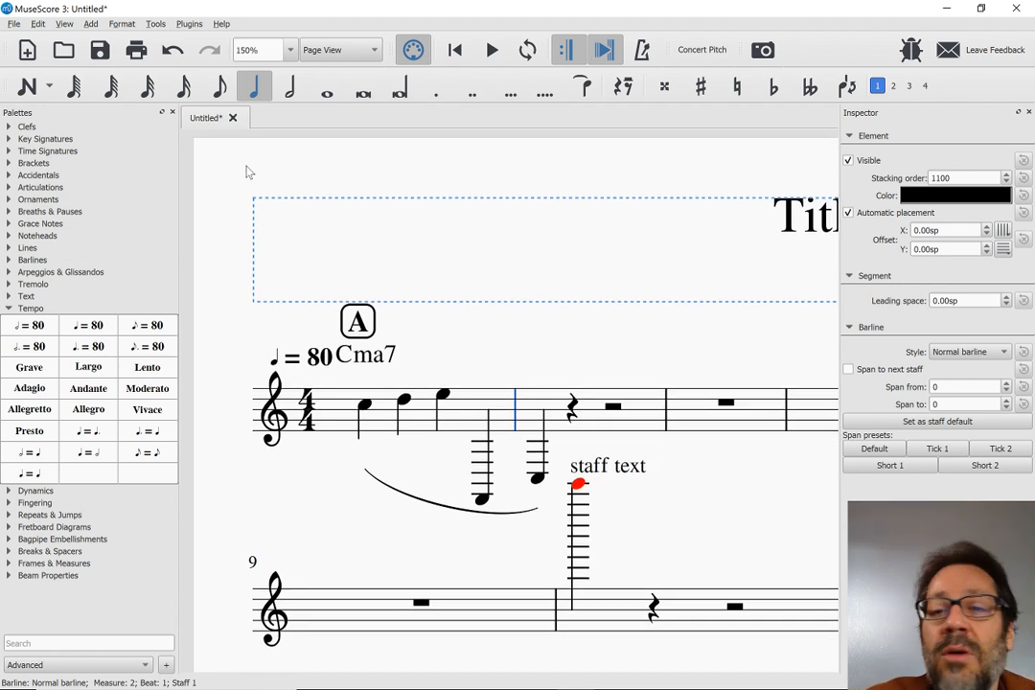
Switch to the browser and review the MuseScore 3.0 Beta release notes on score layout, notation and usability features
key(alt+Tab)
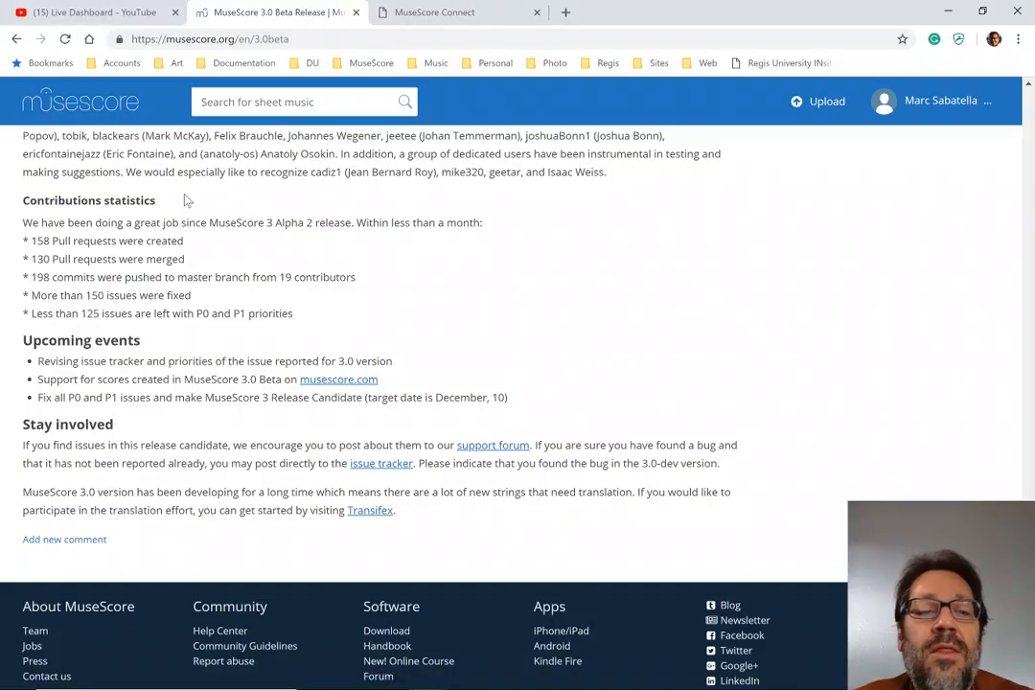
scroll(120, 299, up, 6)
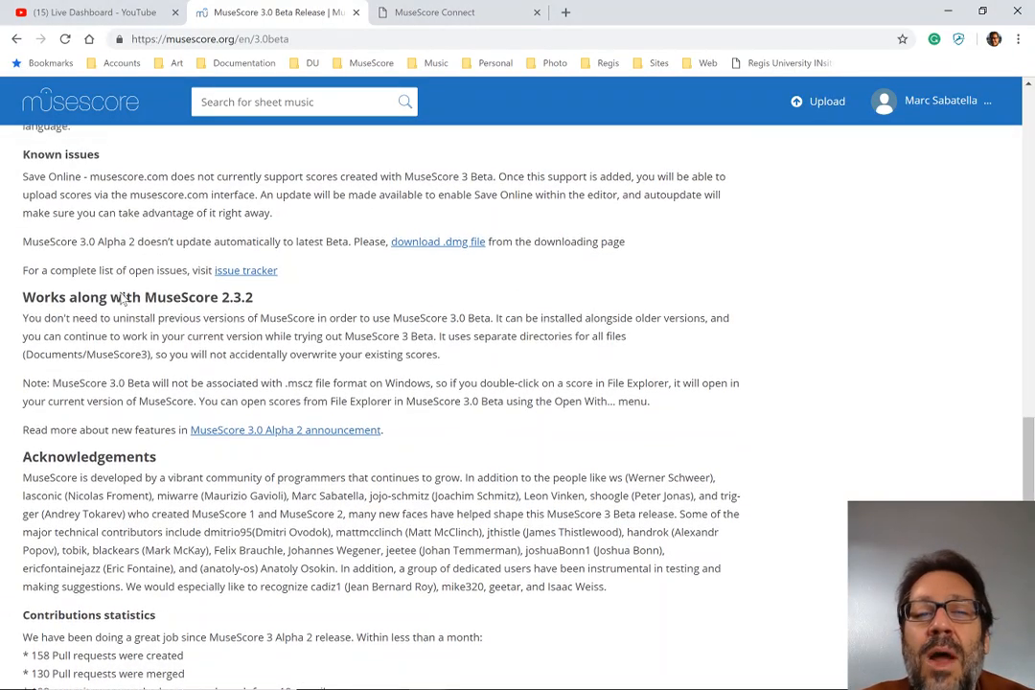
scroll(121, 299, up, 6)
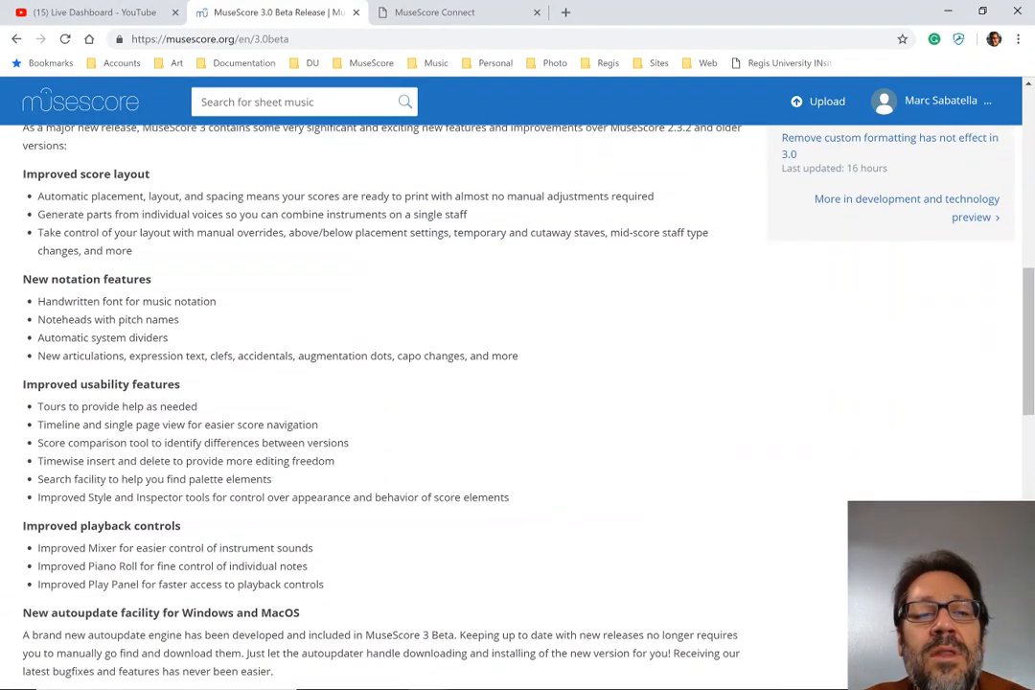
scroll(120, 300, down, 1)
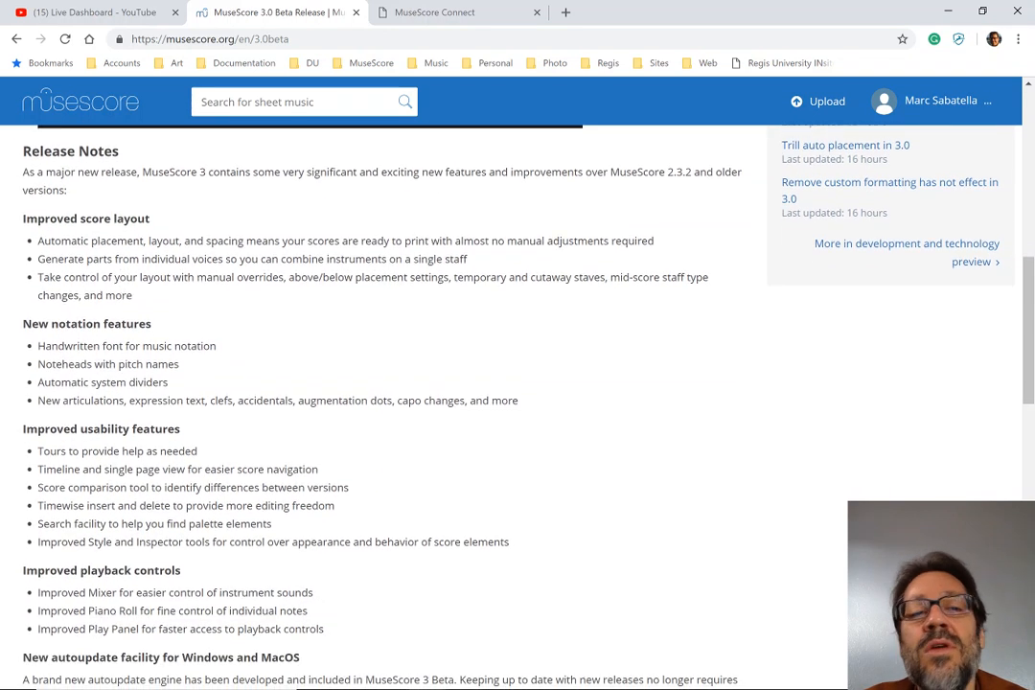
scroll(121, 297, down, 1)
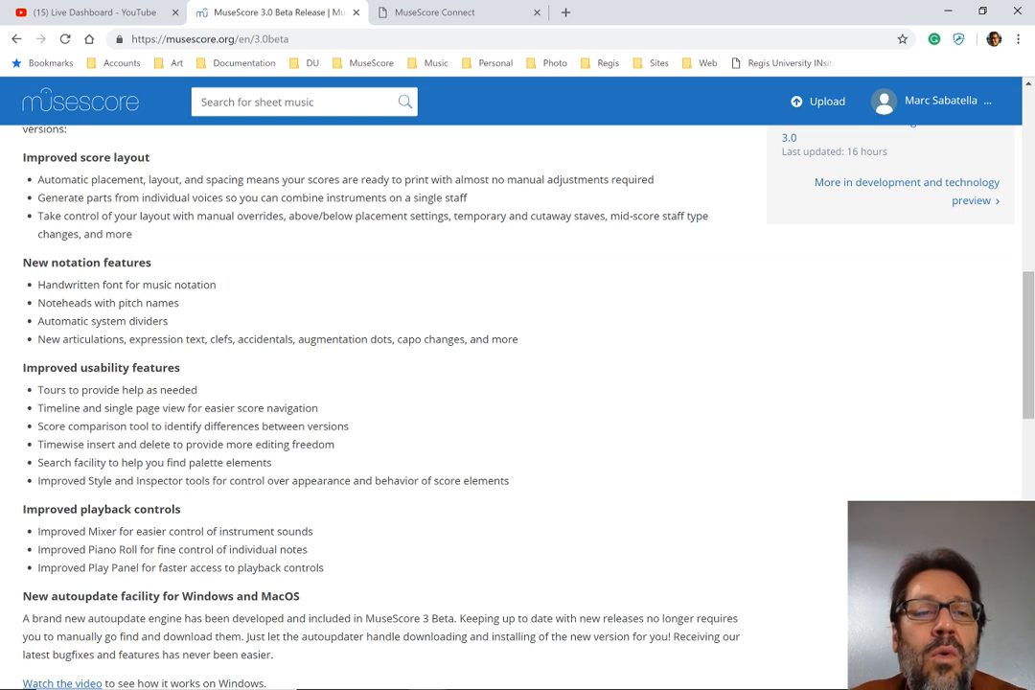
Switch back to MuseScore 3 and undo all edits until the score is empty again
key(alt+Tab)
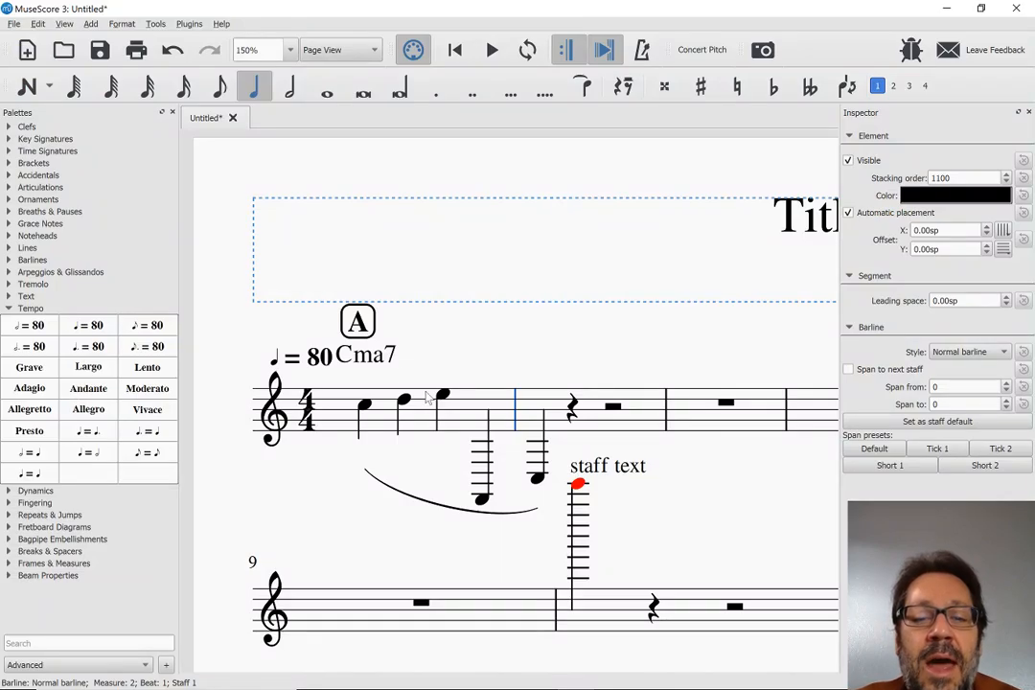
scroll(618, 409, down, 10)
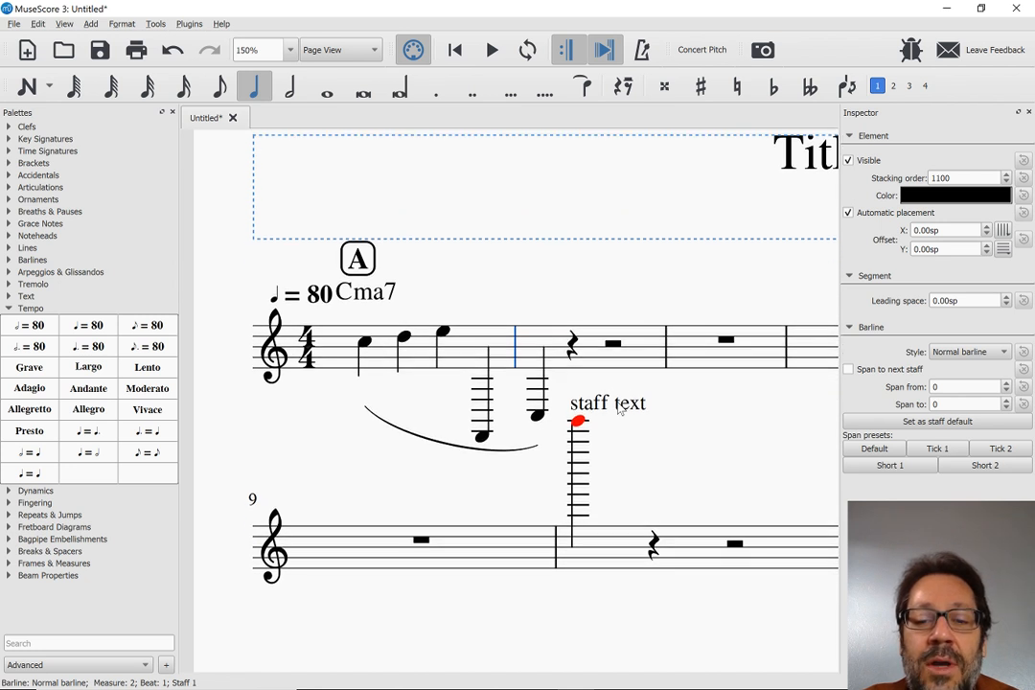
click(390, 312)
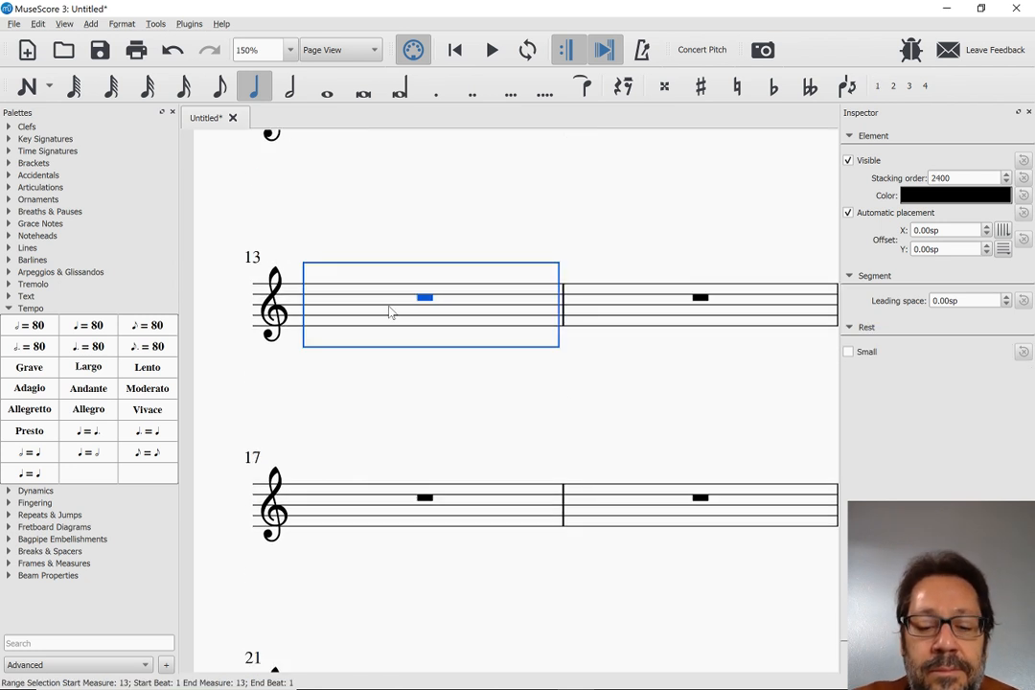
key(Escape)
scroll(389, 312, up, 5)
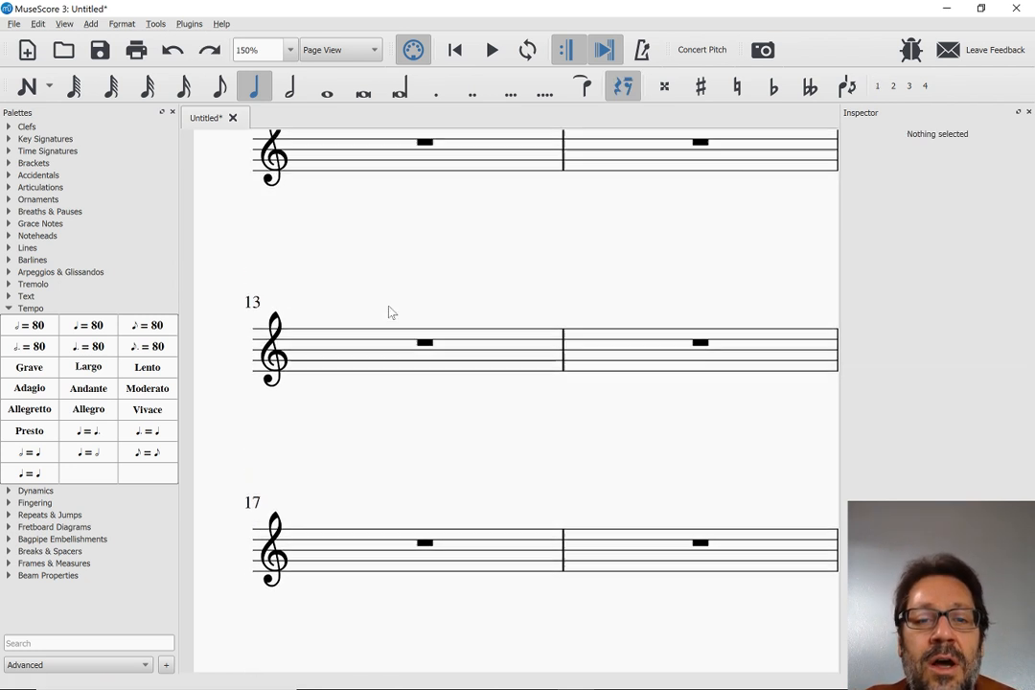
key(n)
key(Escape)
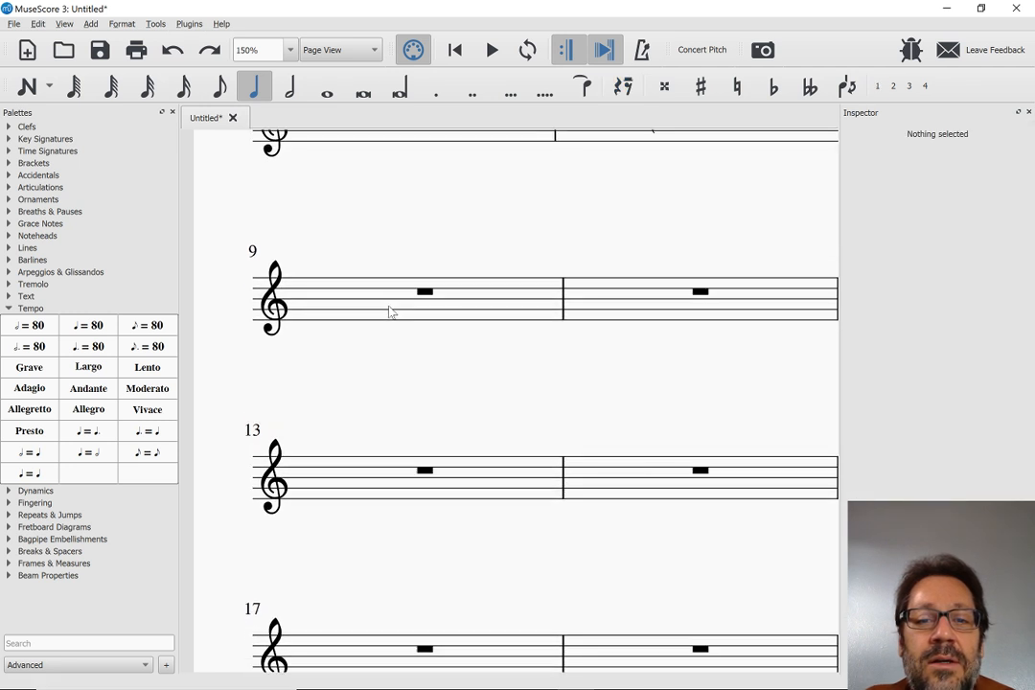
key(n)
key(ctrl+z)
key(ctrl+z)
key(ctrl+z)
key(ctrl+z)
key(ctrl+z)
key(ctrl+z)
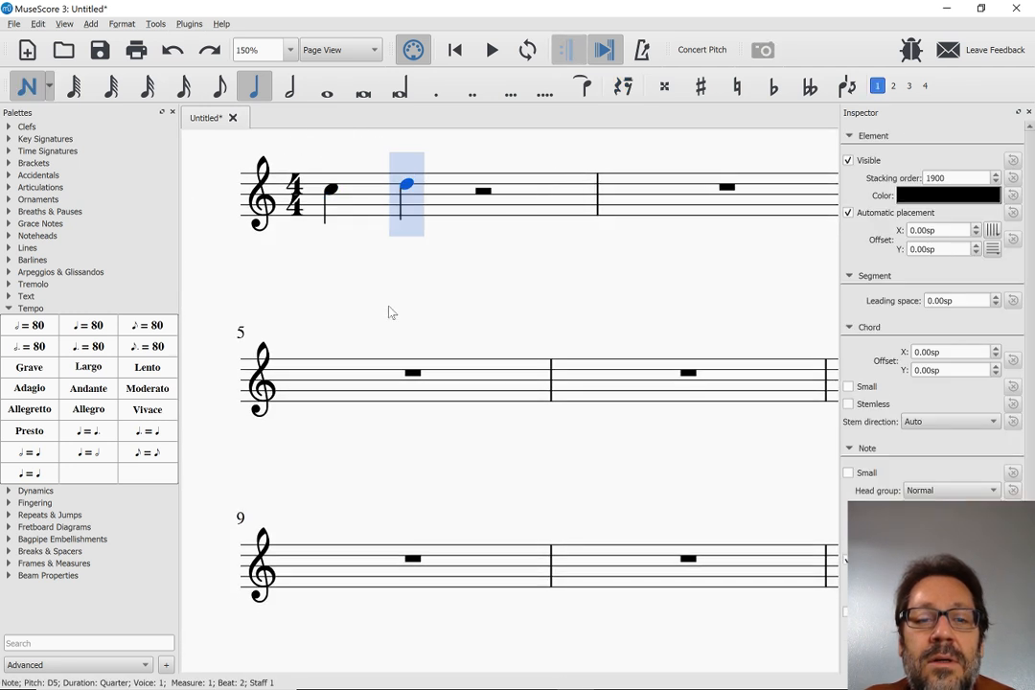
scroll(389, 311, up, 3)
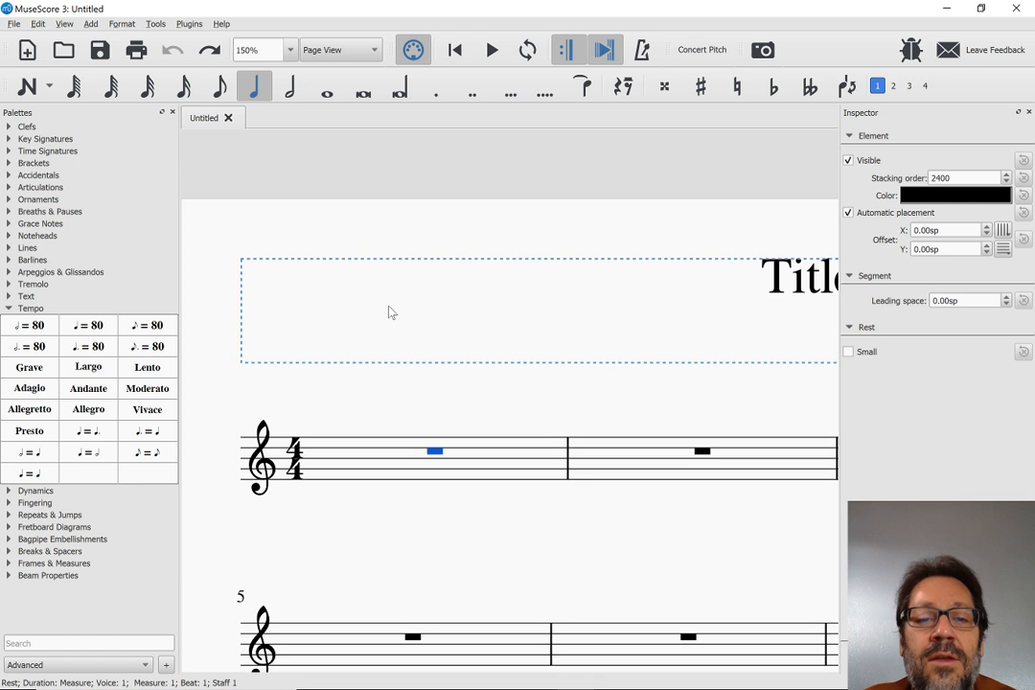
Enter the quarter notes C, D, E, D in measure 1 and leave note input, with the score at 100% zoom
click(393, 463)
key(n)
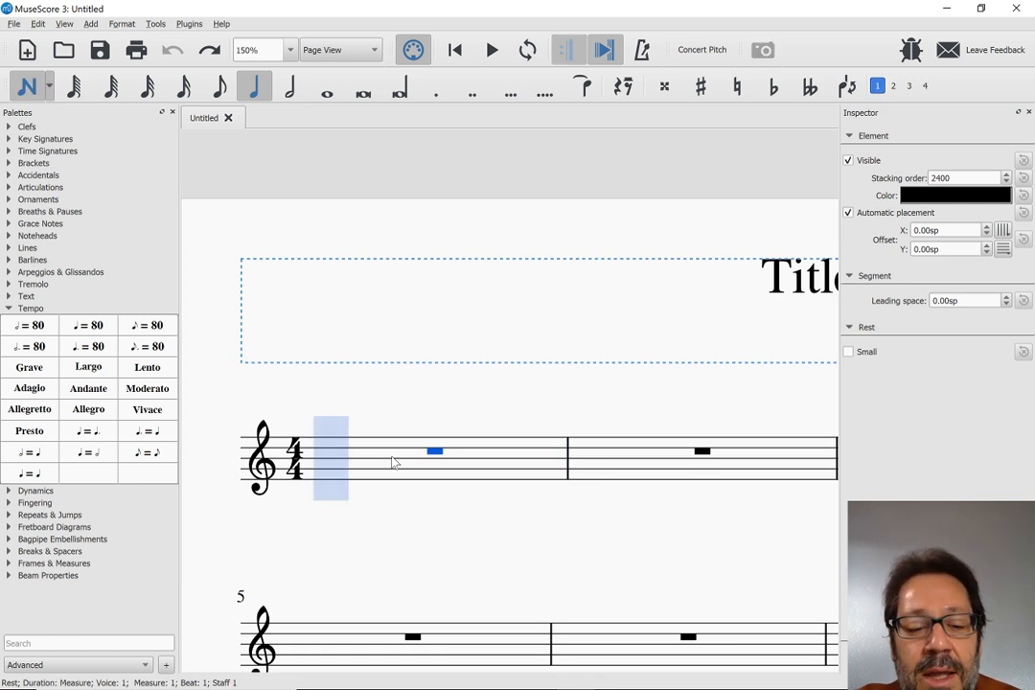
key(c)
key(d)
key(e)
key(d)
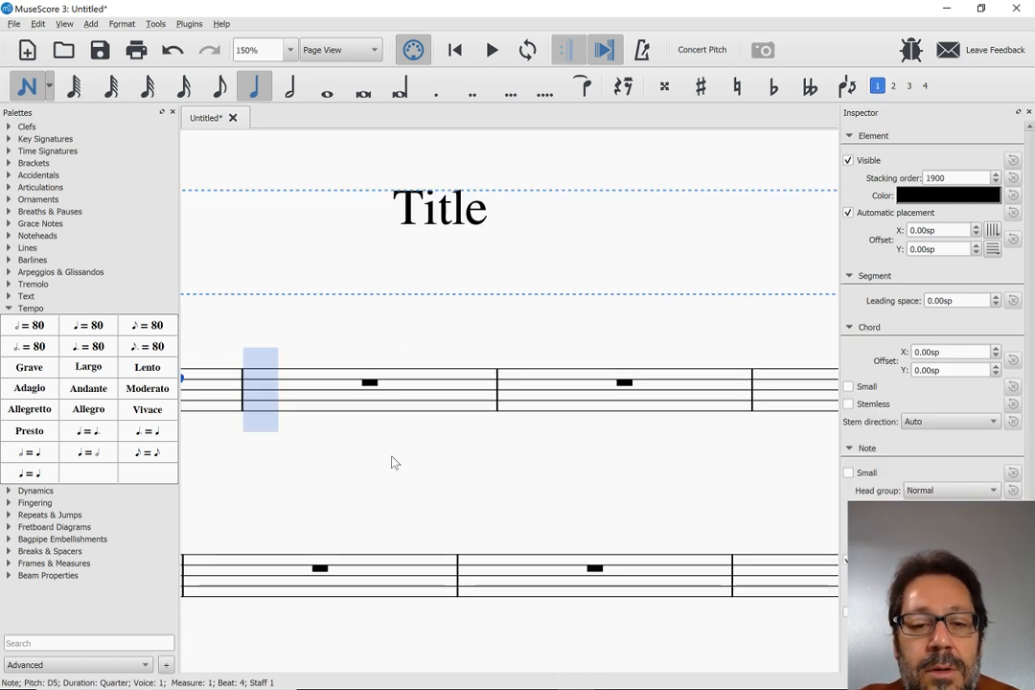
key(Escape)
key(ctrl+minus)
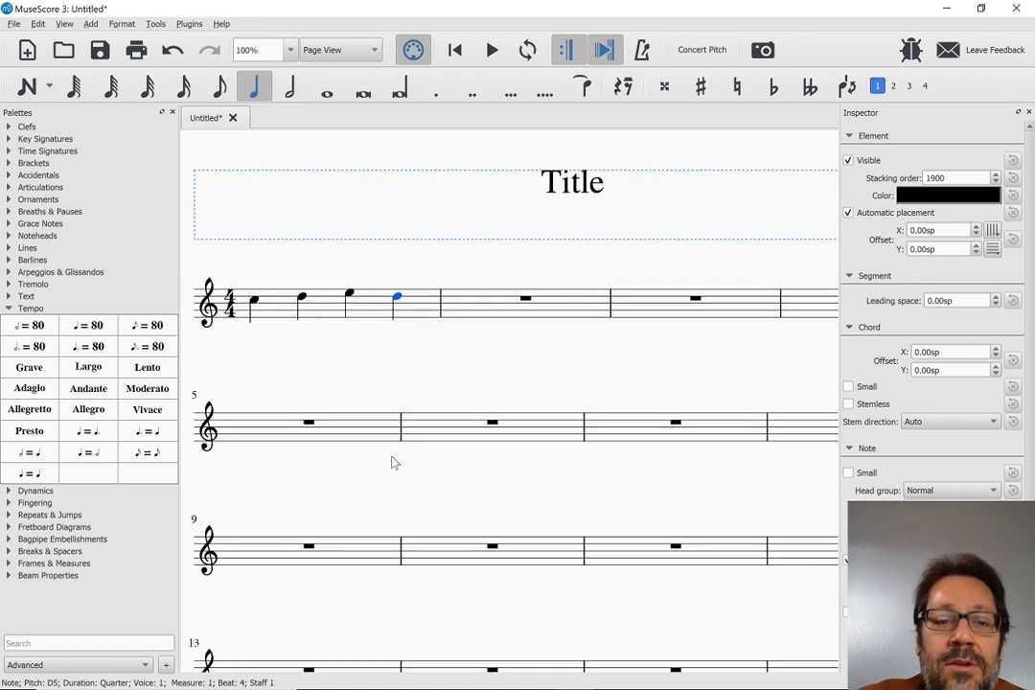
Add a second voice to measure 1 with quarter notes E and F followed by a half note G
click(322, 310)
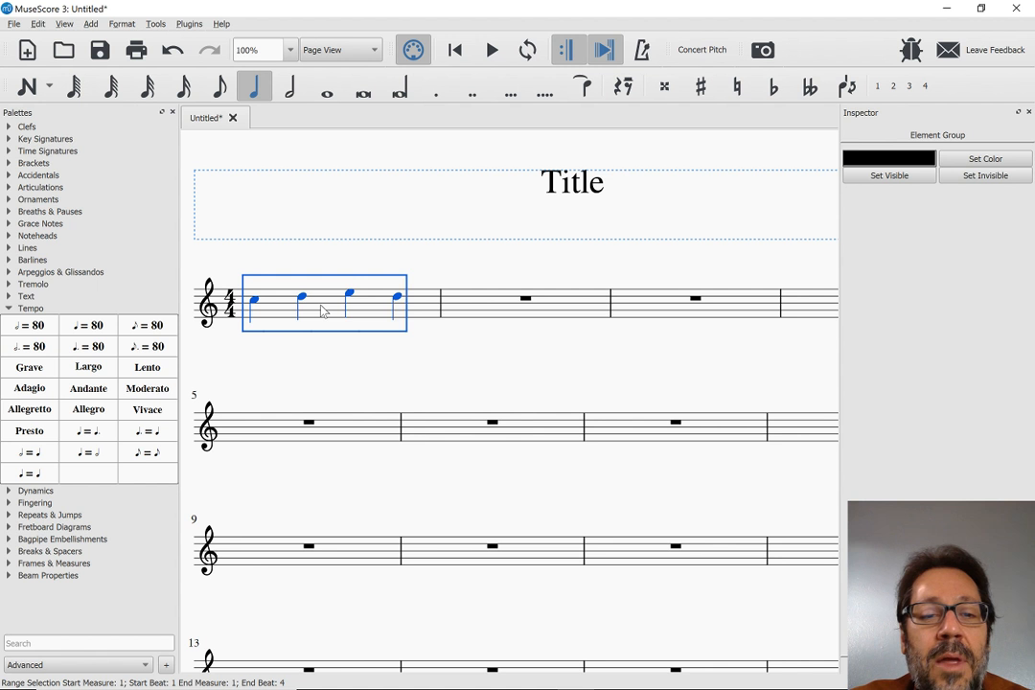
key(n)
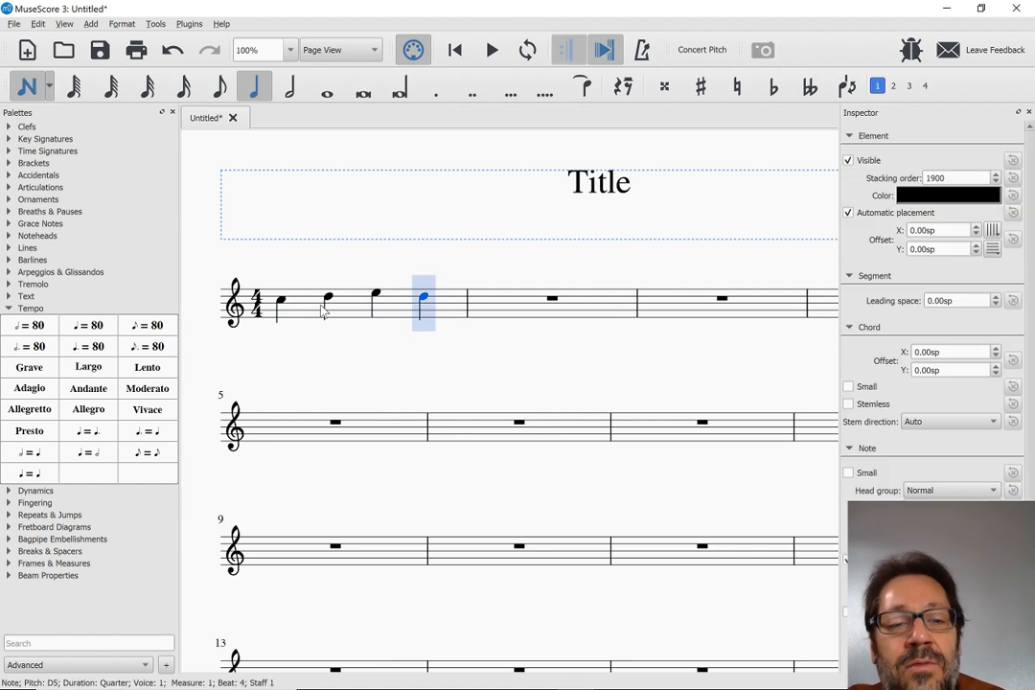
key(ctrl+alt+2)
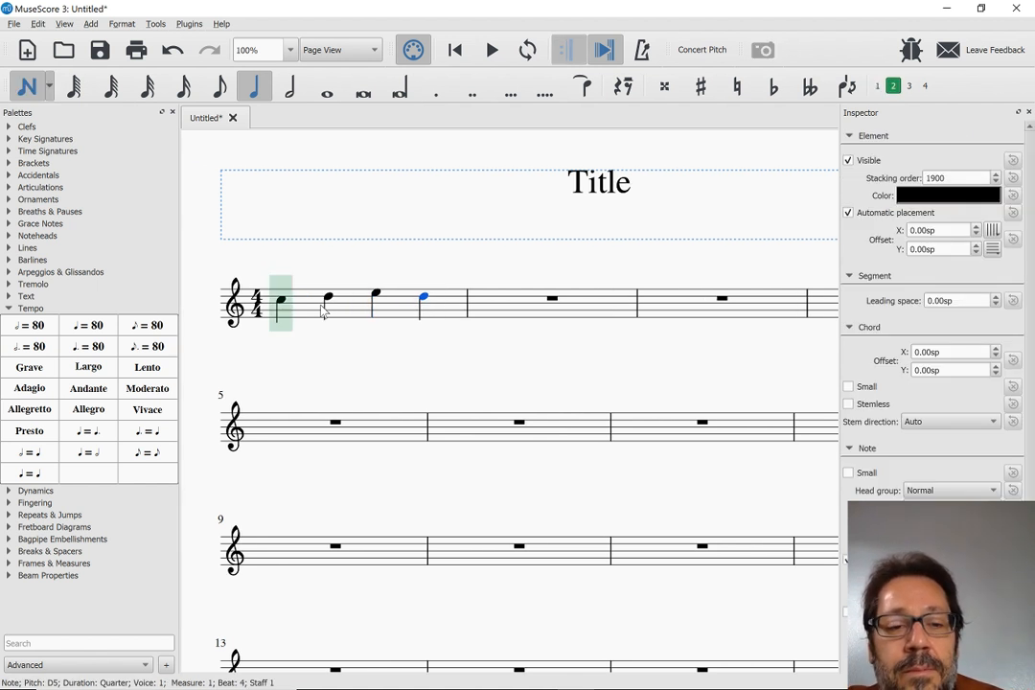
key(e)
key(f)
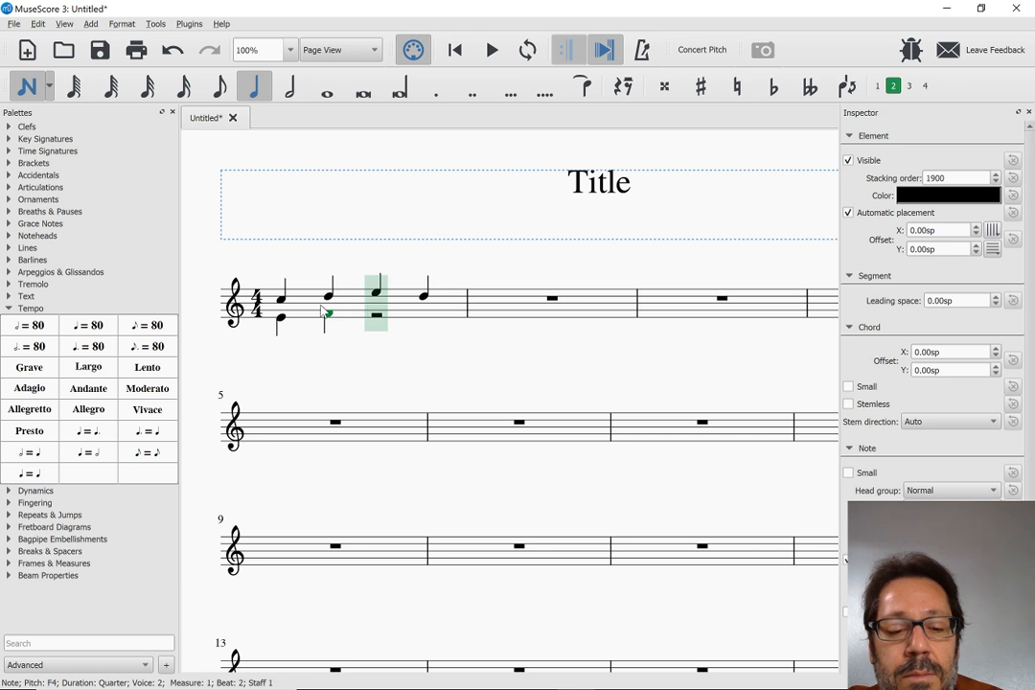
key(6)
key(g)
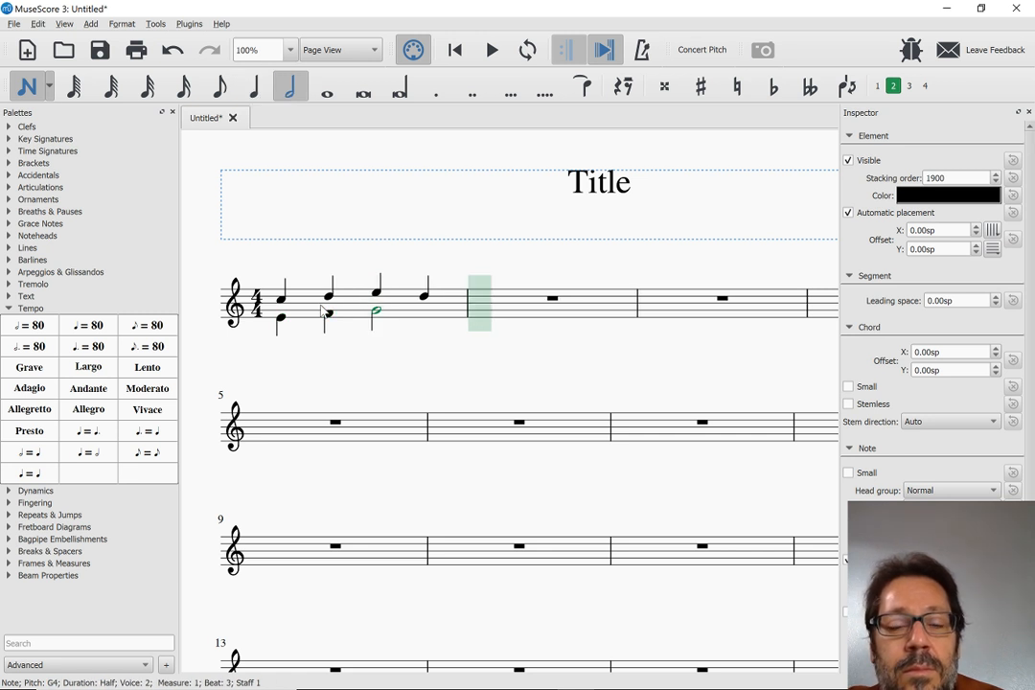
key(Escape)
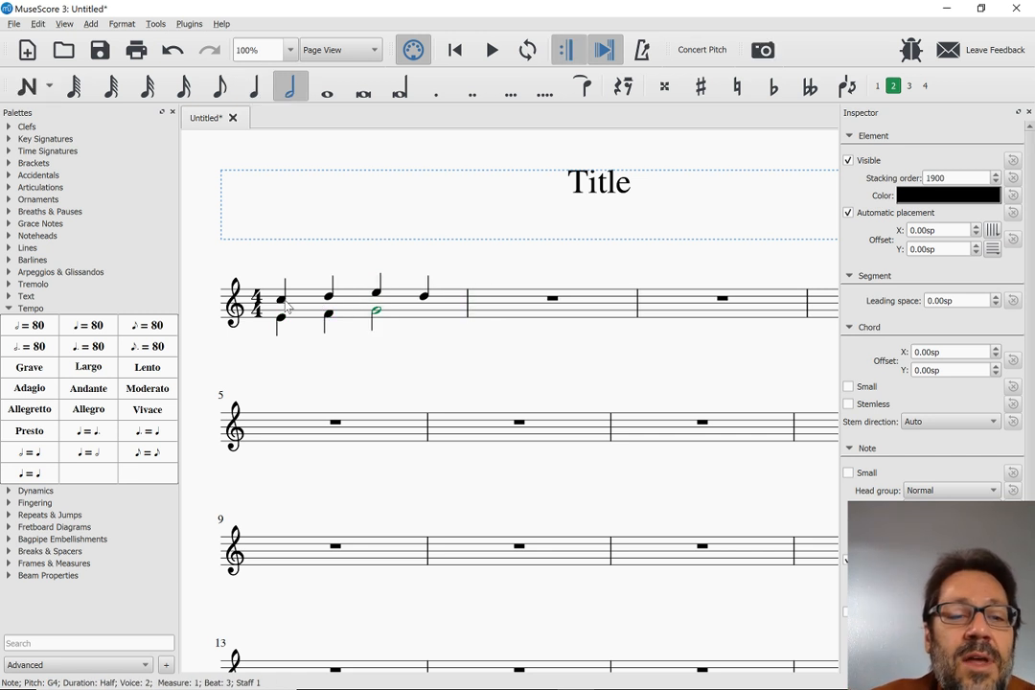
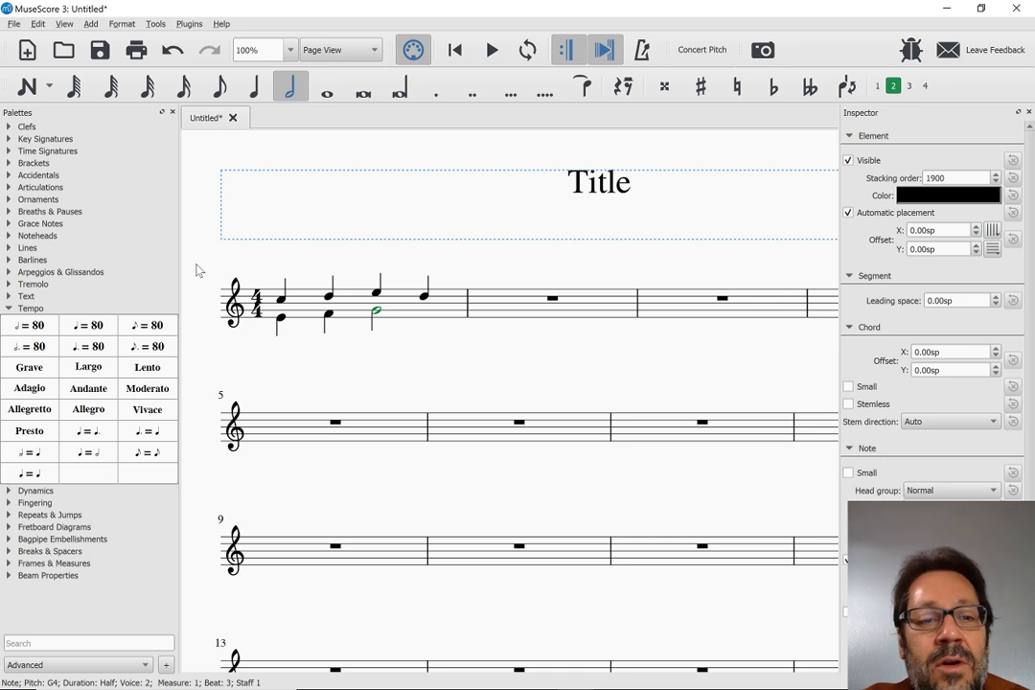
Create a new part for the score in the Parts dialog and title it Flute
click(13, 24)
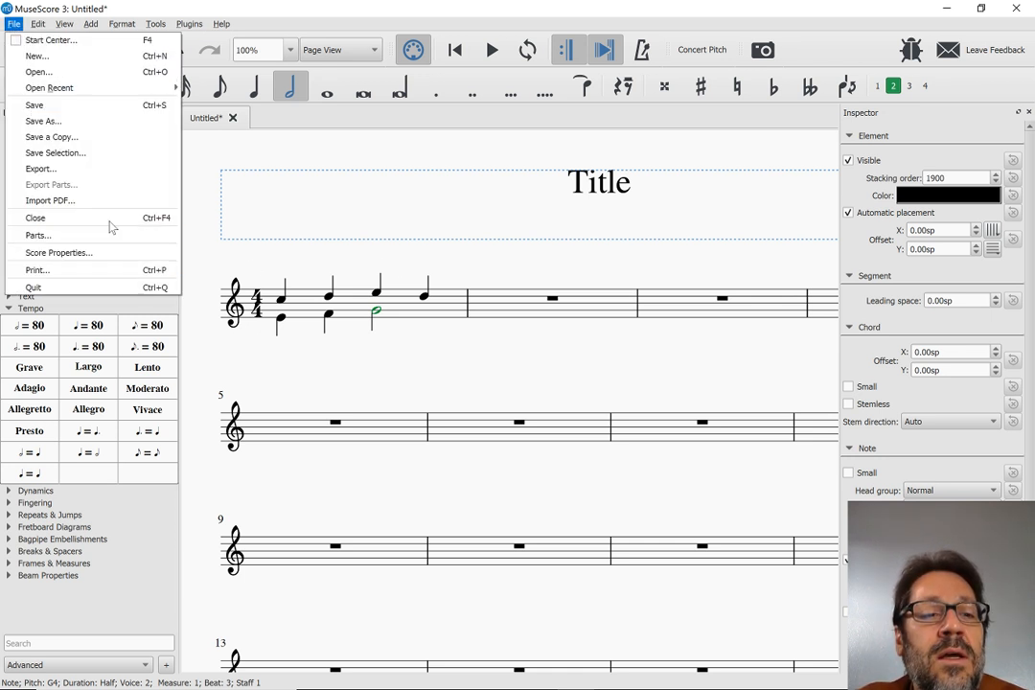
click(71, 235)
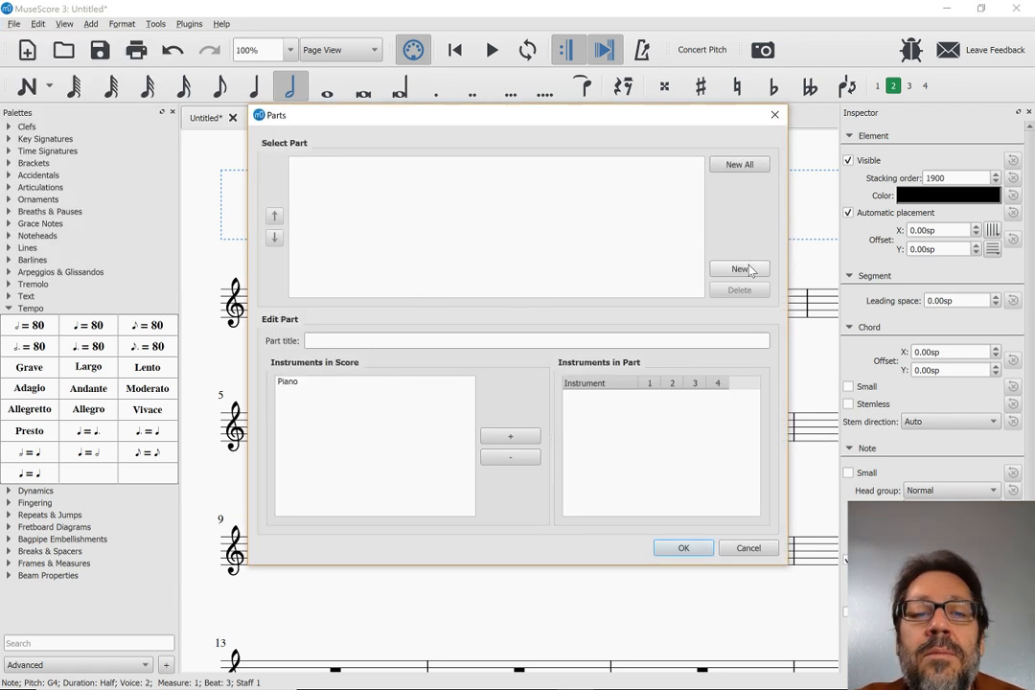
click(751, 272)
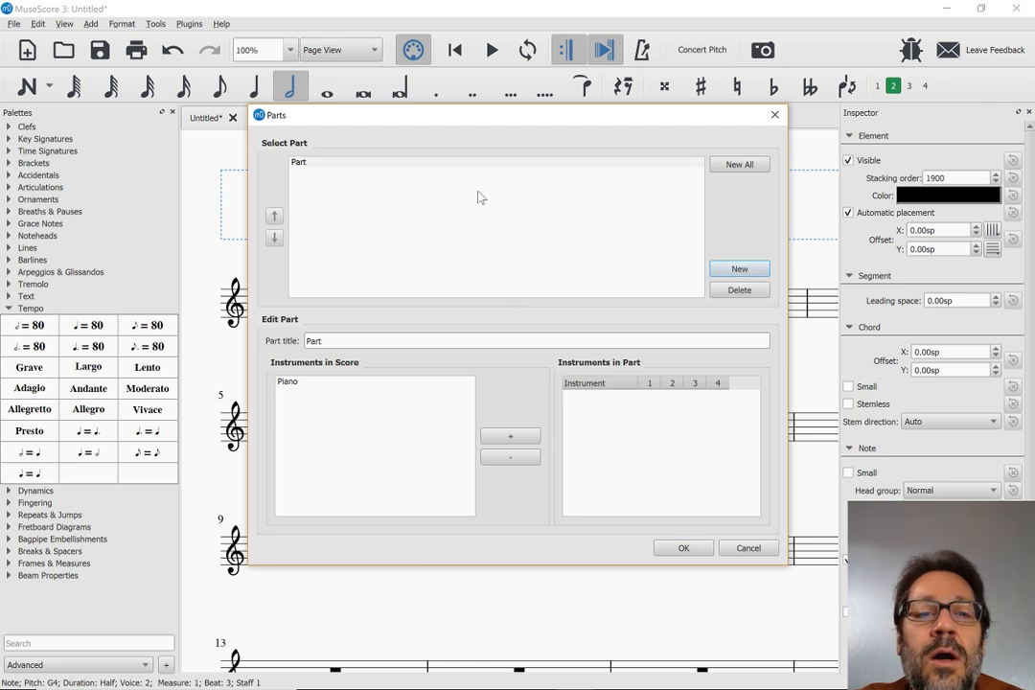
double_click(418, 341)
text(Flute)
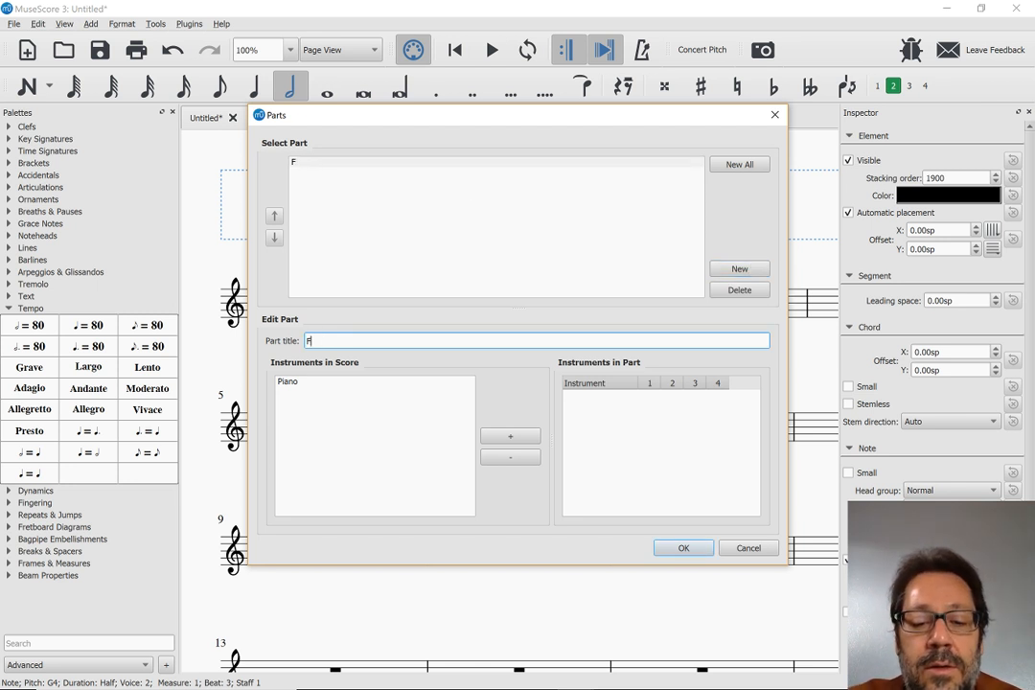
Add the Piano instrument to the new part and keep only voice 1 enabled for it
click(357, 383)
click(649, 385)
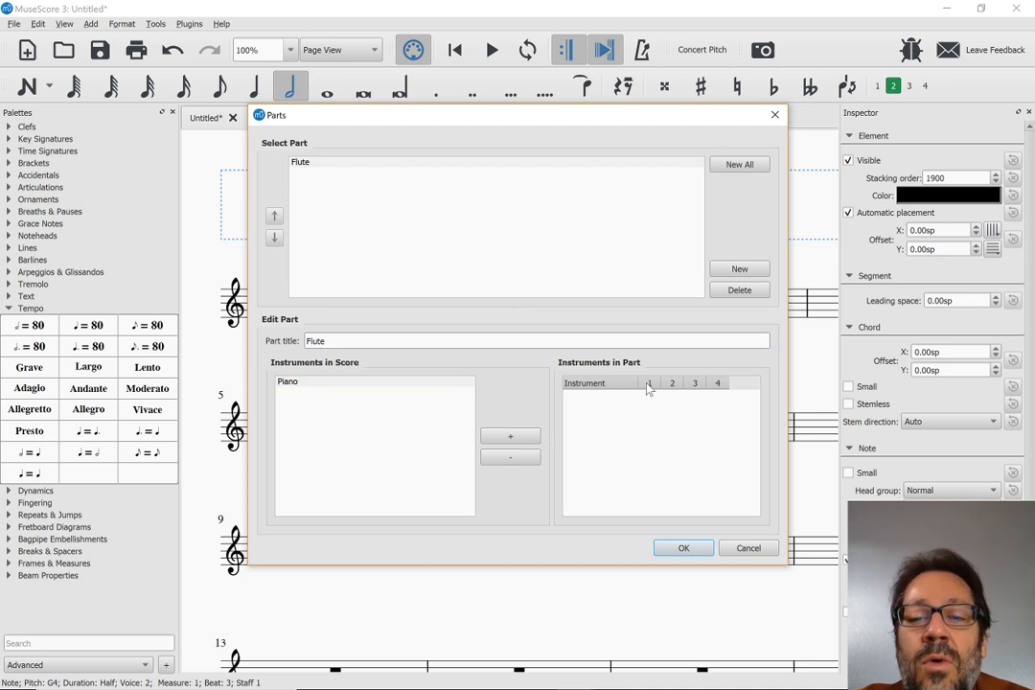
click(513, 439)
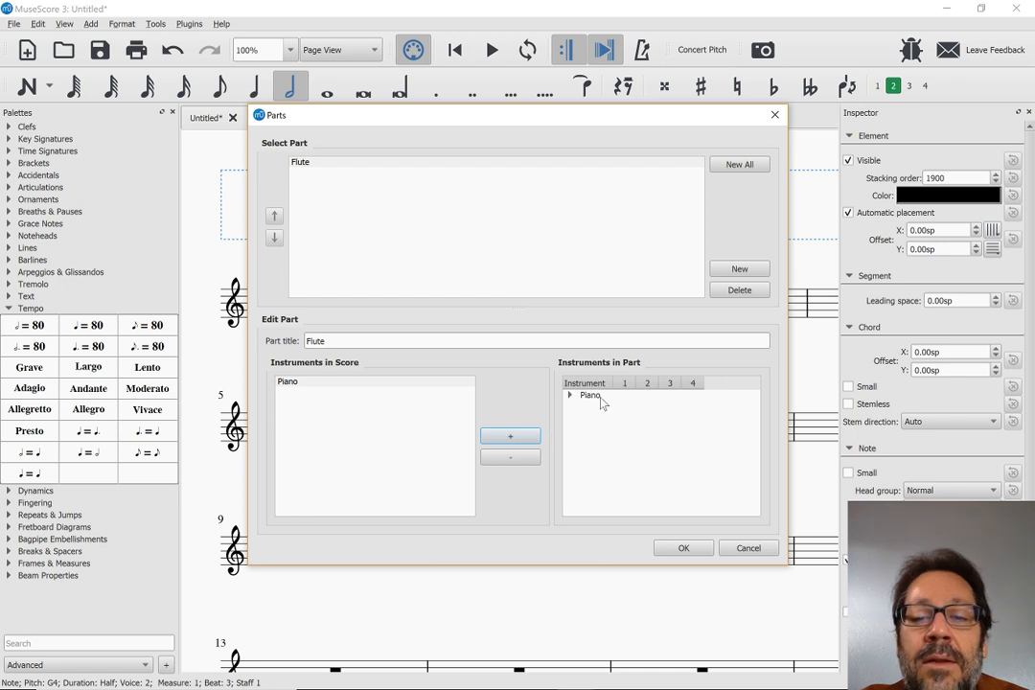
click(569, 395)
click(570, 395)
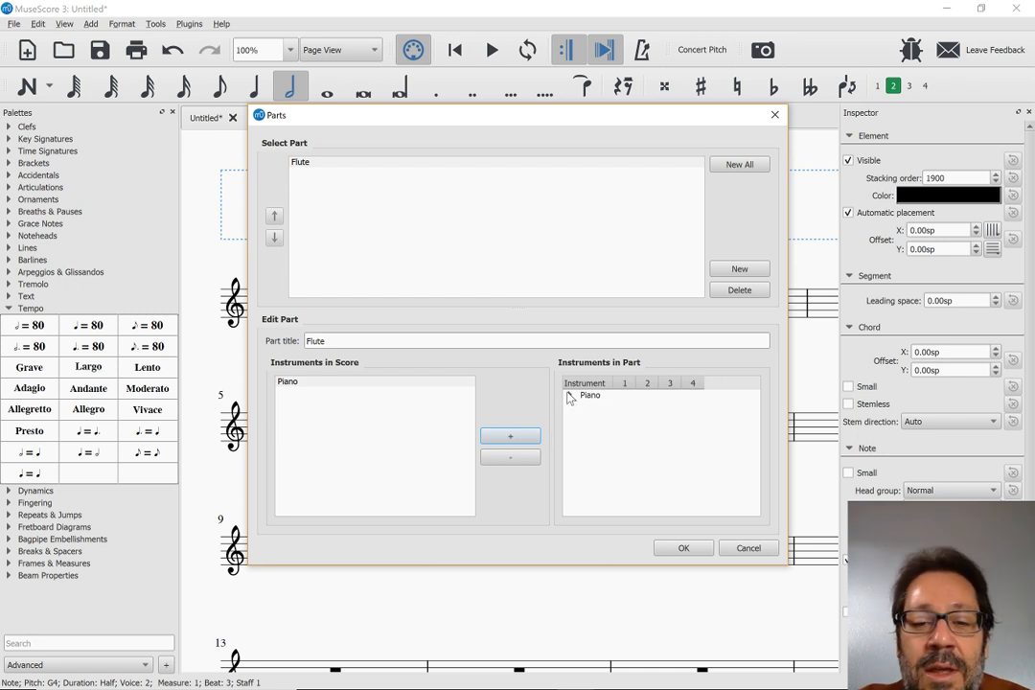
click(569, 395)
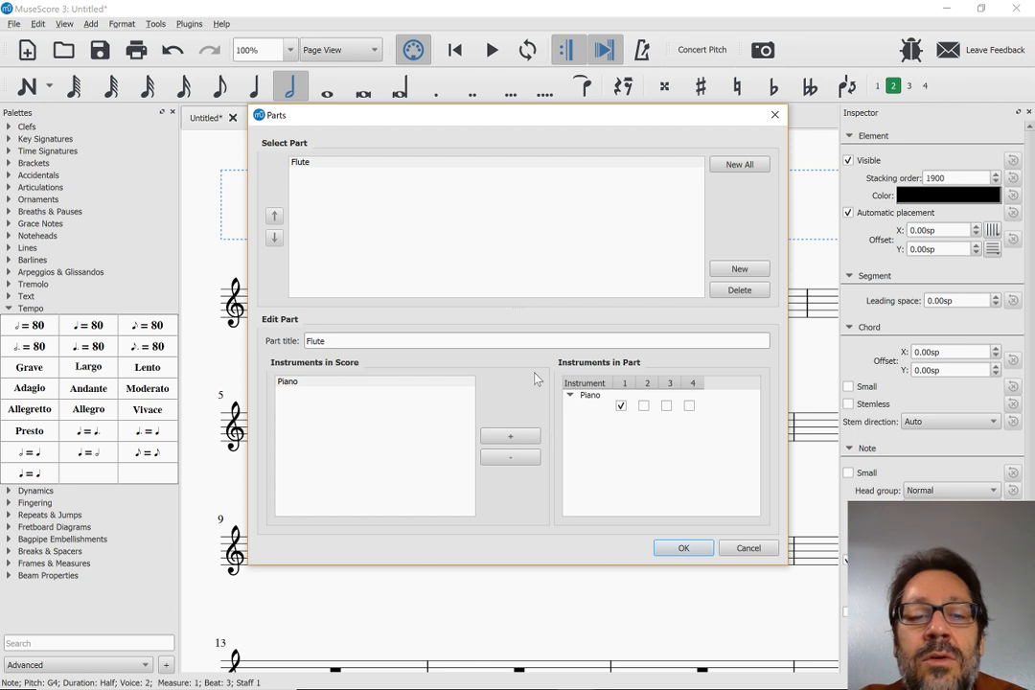
Retitle the voice 1 part Piano 1
double_click(316, 341)
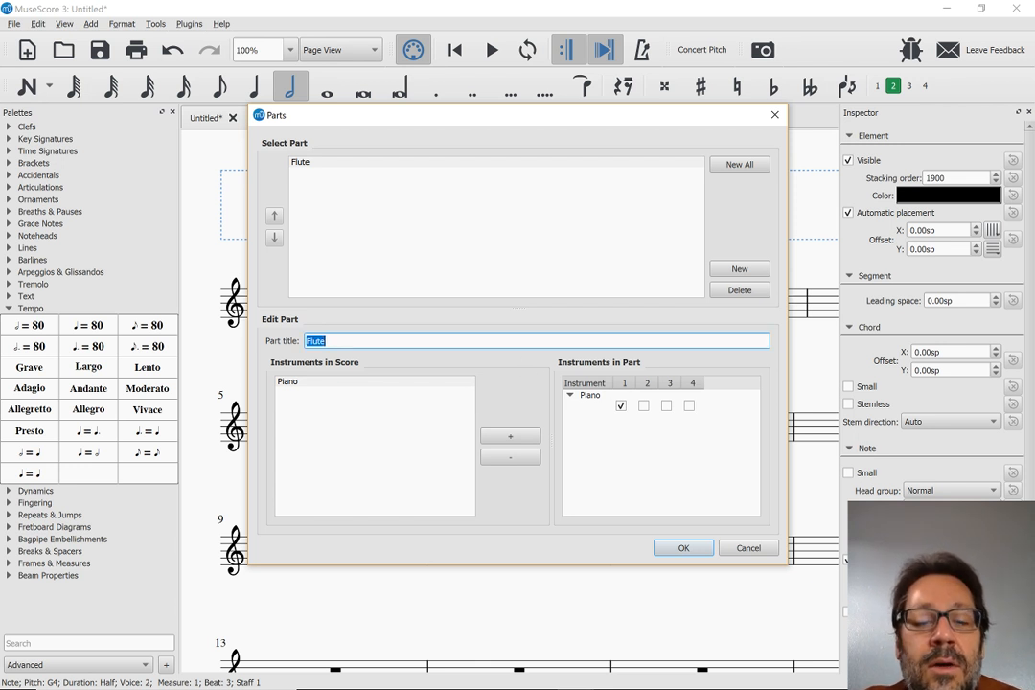
text(Pian)
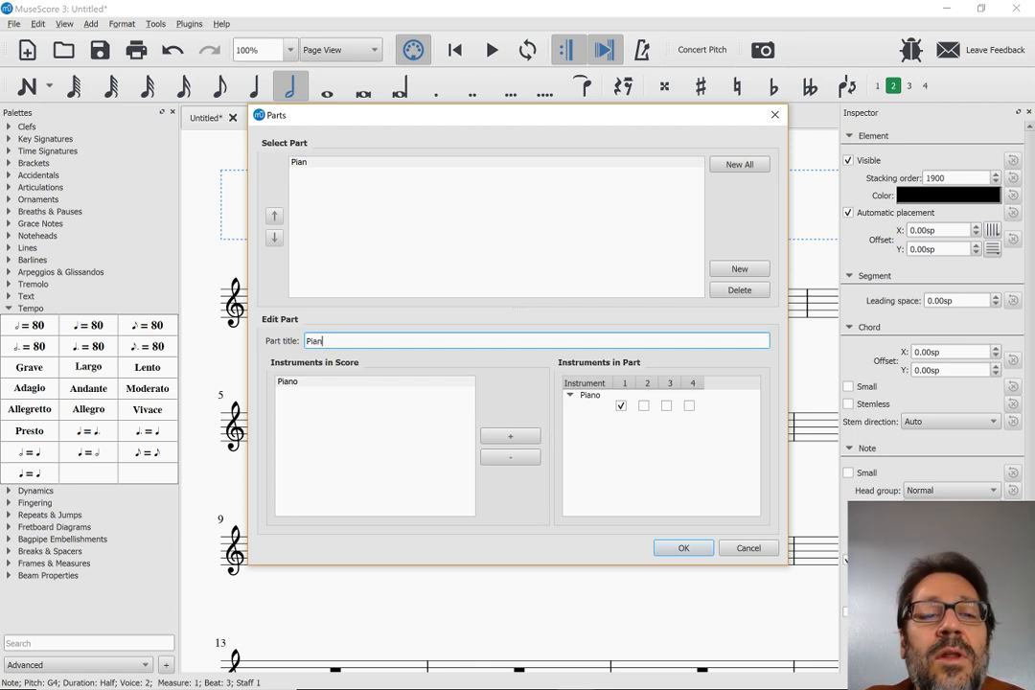
text(o 1)
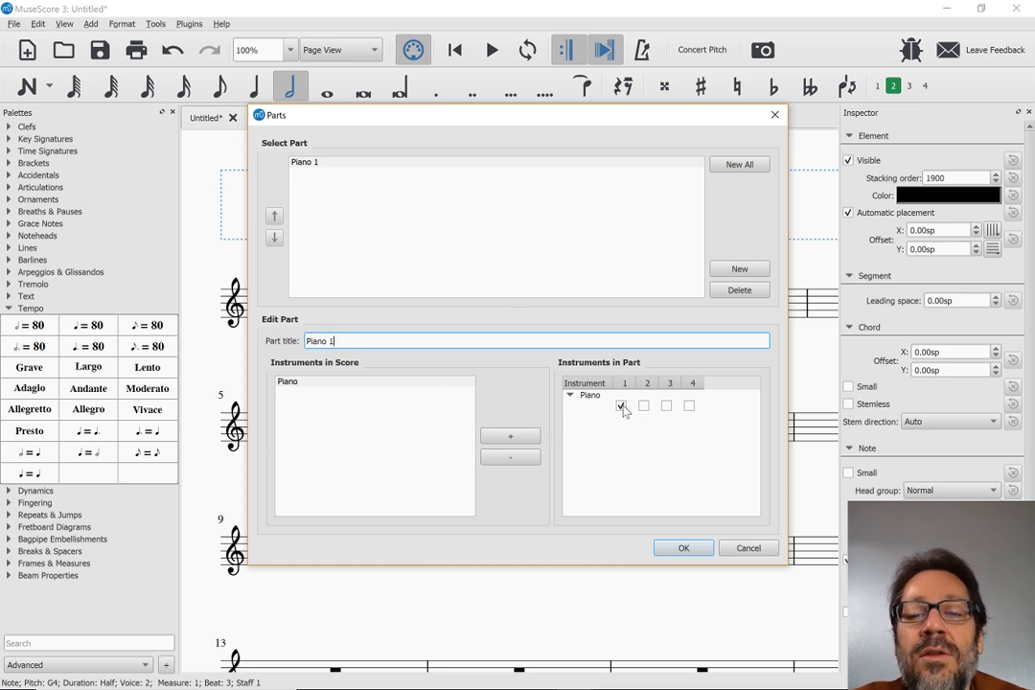
Create a second part and title it Piano 2
click(746, 273)
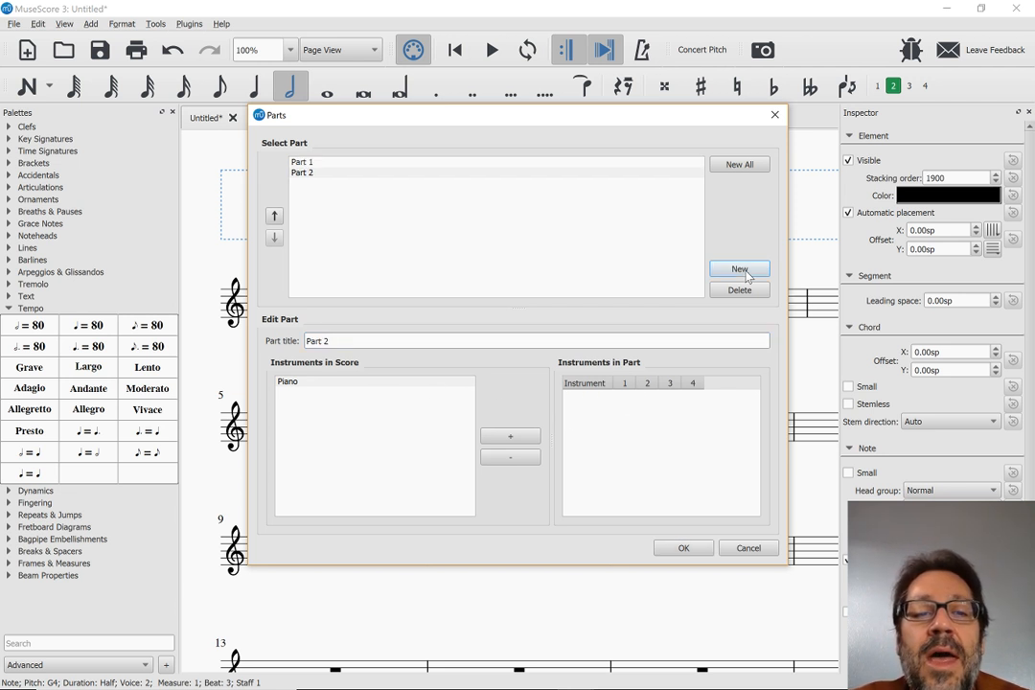
click(334, 342)
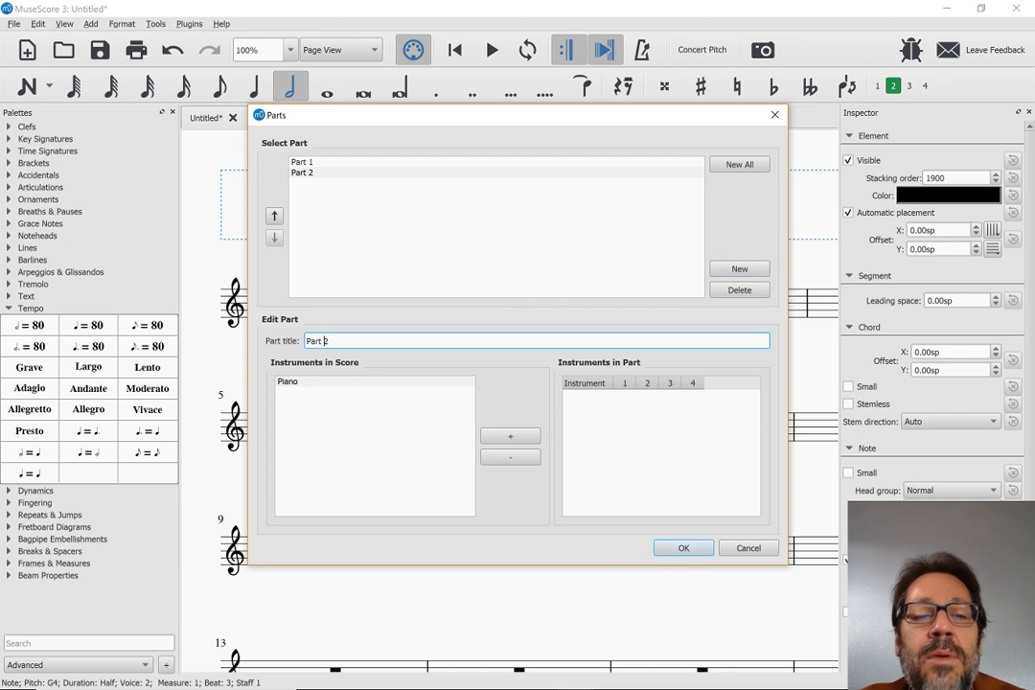
key(ctrl+shift+Left)
text(Piano)
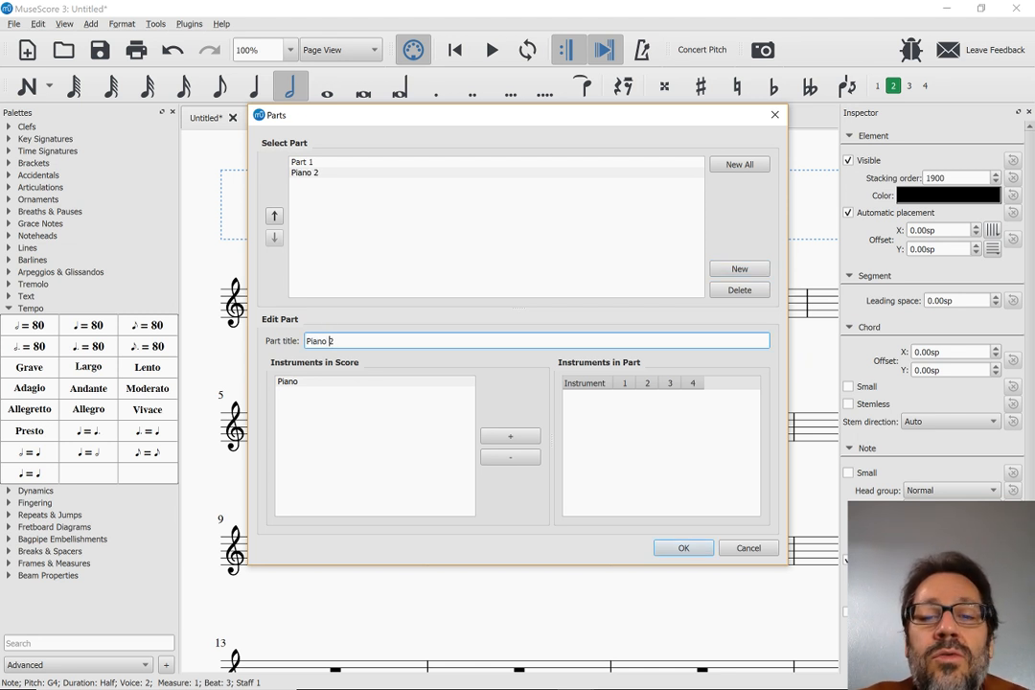
Add the Piano instrument to Piano 2 with only voice 2 enabled, and accept the parts setup
click(494, 438)
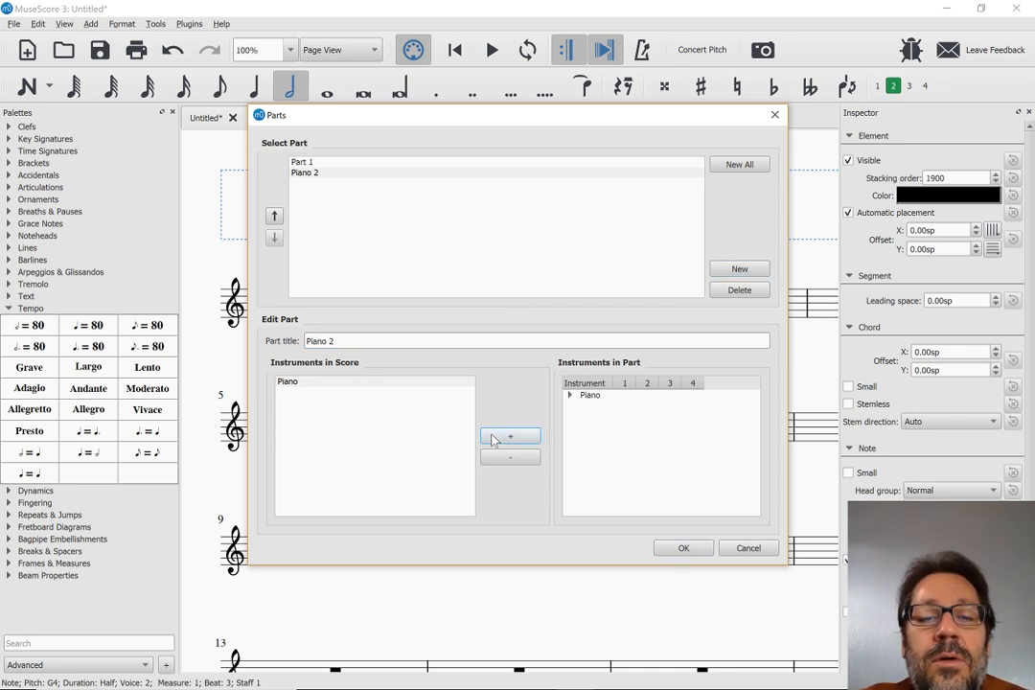
click(570, 396)
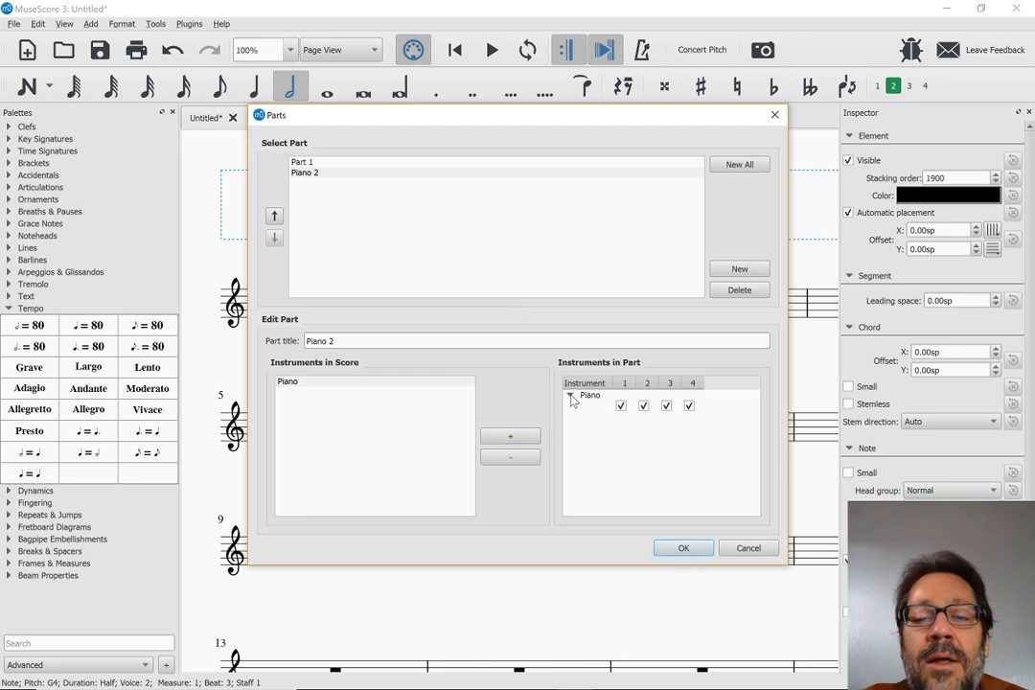
click(630, 408)
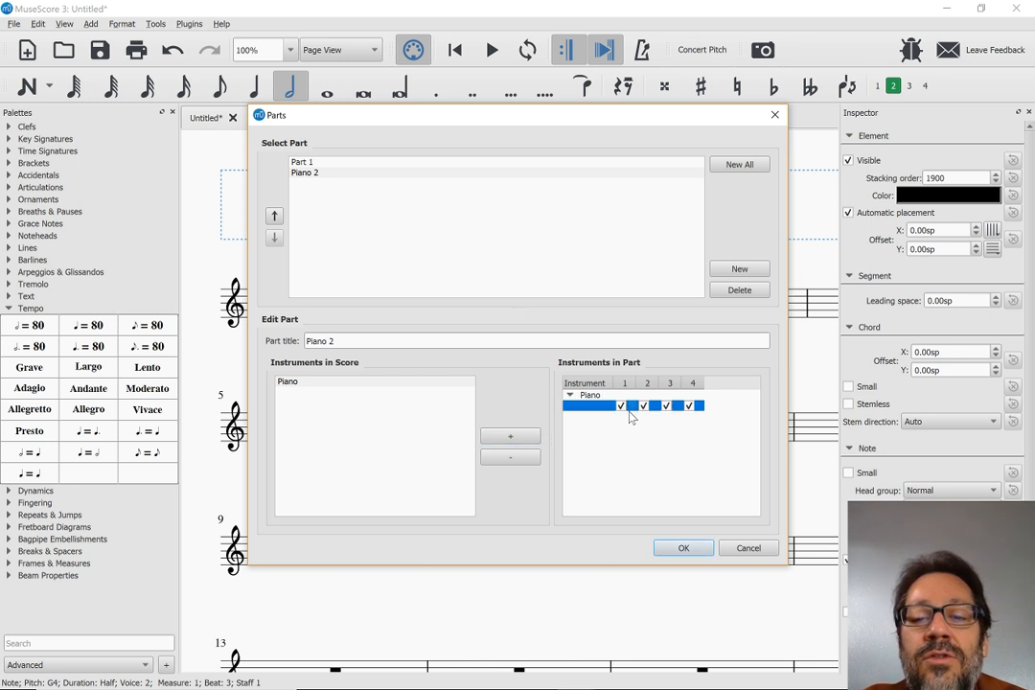
click(622, 407)
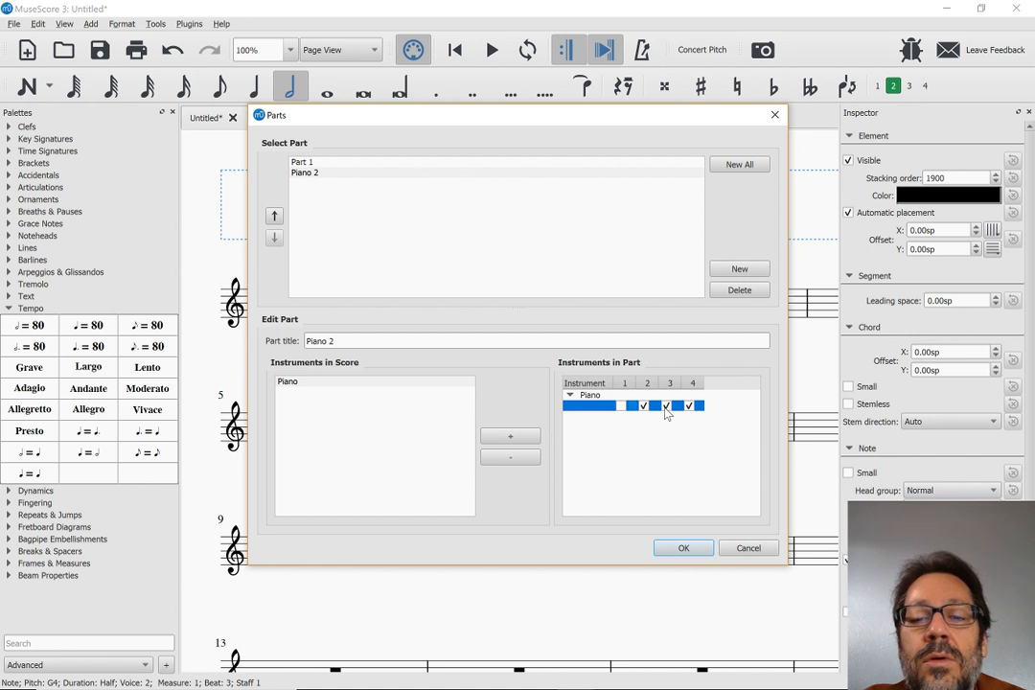
click(666, 406)
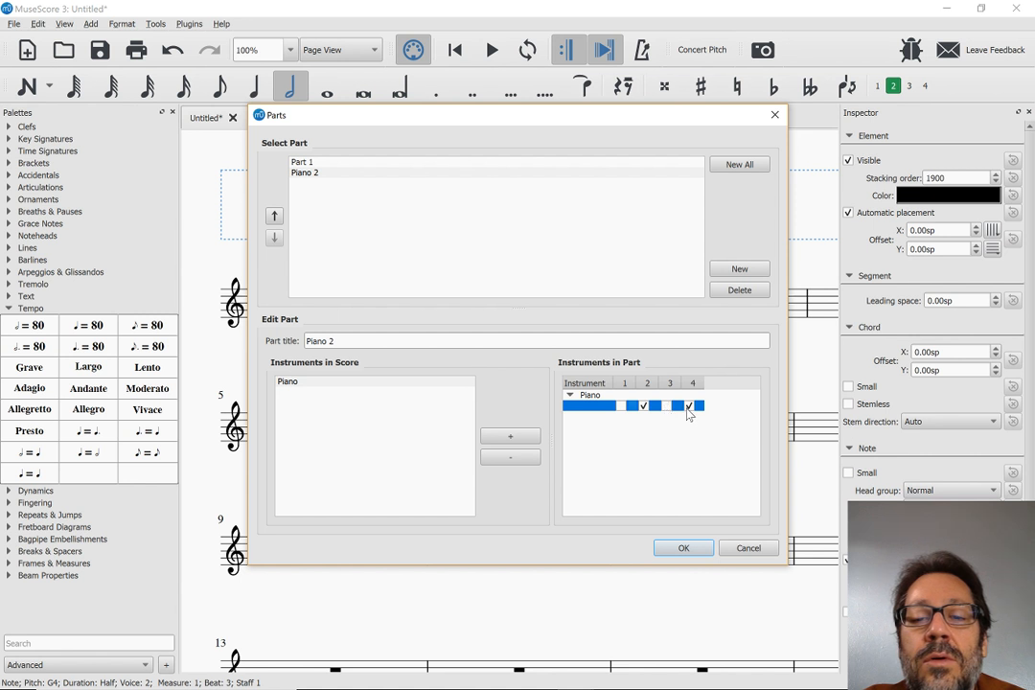
click(684, 547)
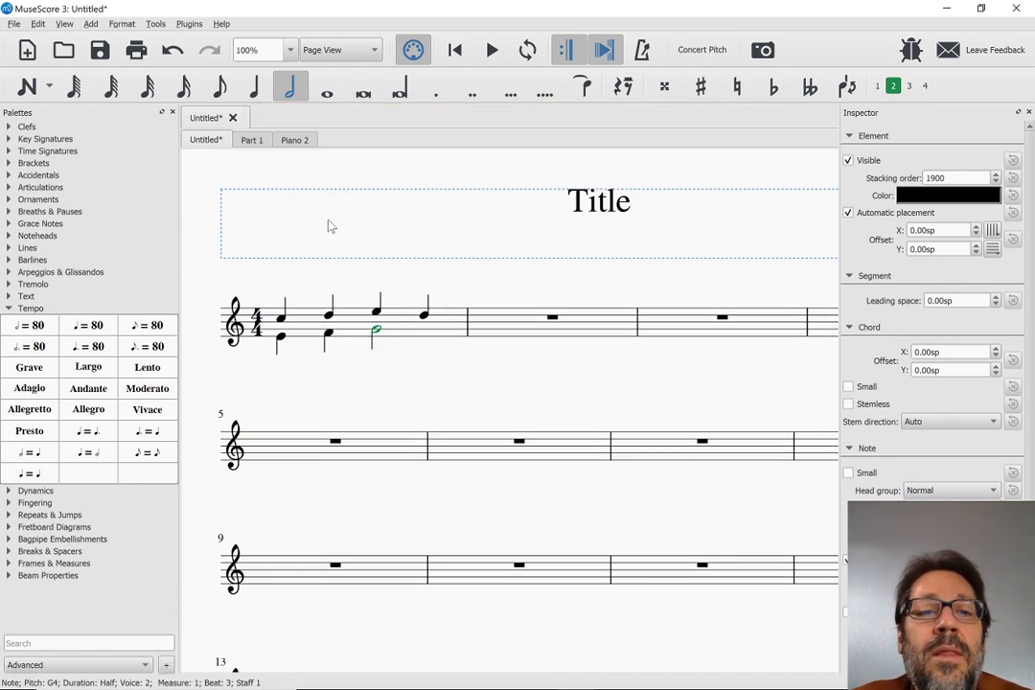
View the generated Part 1 and Piano 2 parts, and return to the main score
click(252, 141)
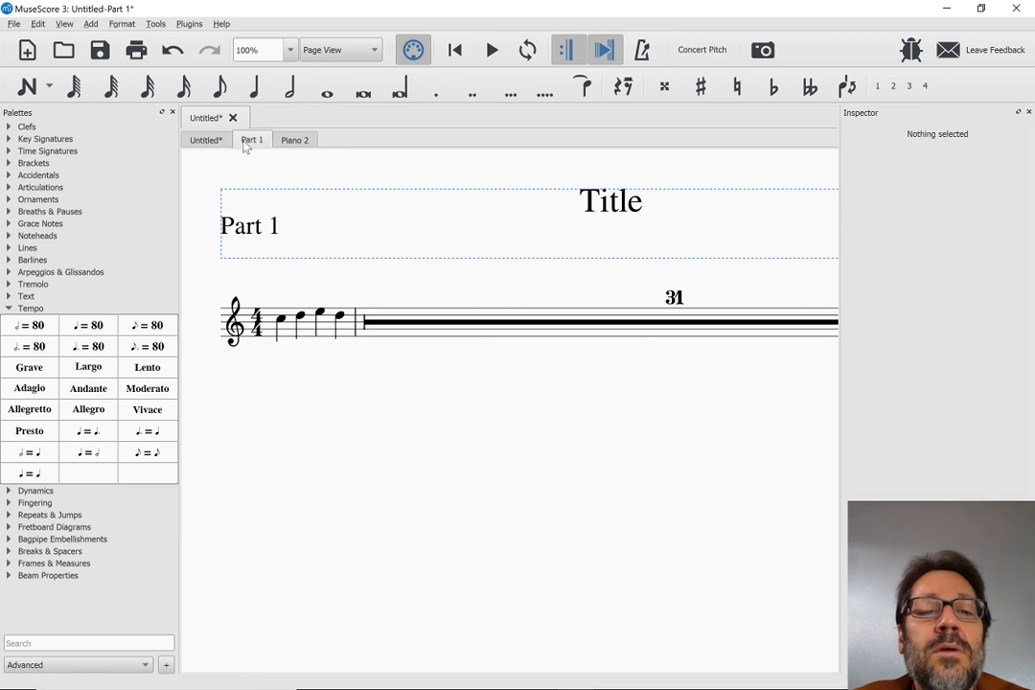
click(302, 142)
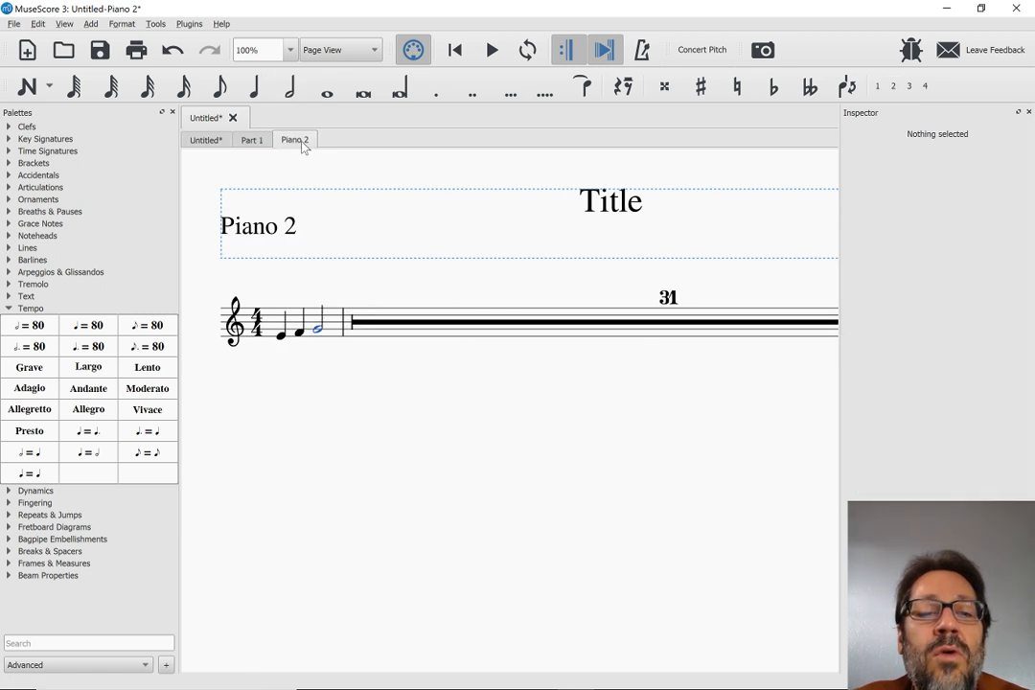
click(207, 140)
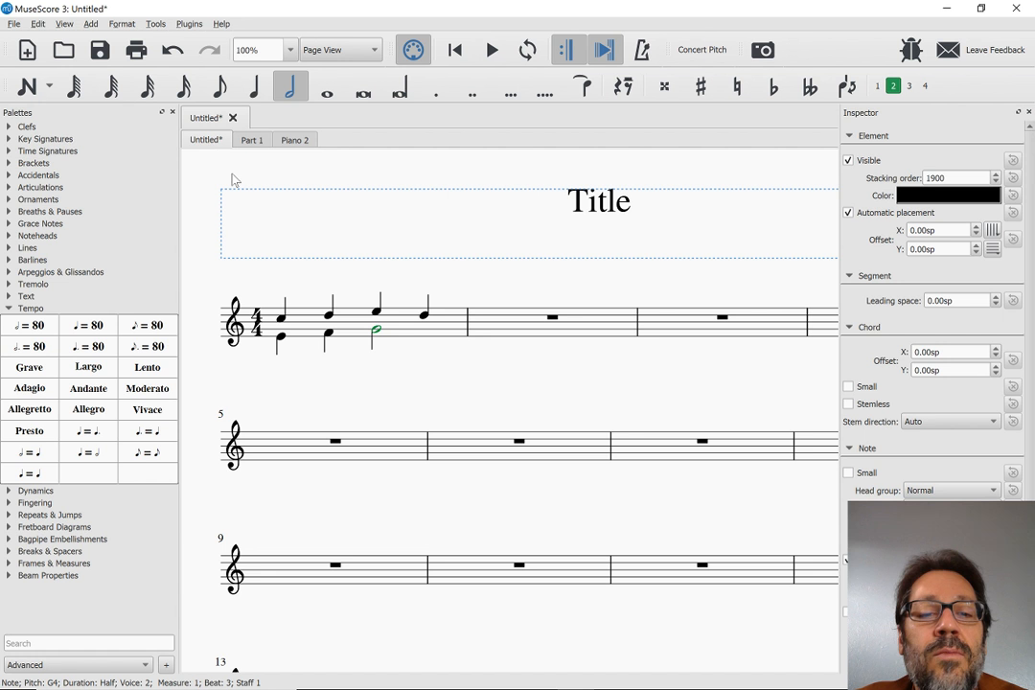
Enter the quarter notes C, D, E, D in voice 1 of measure 2 and leave note input
key(Escape)
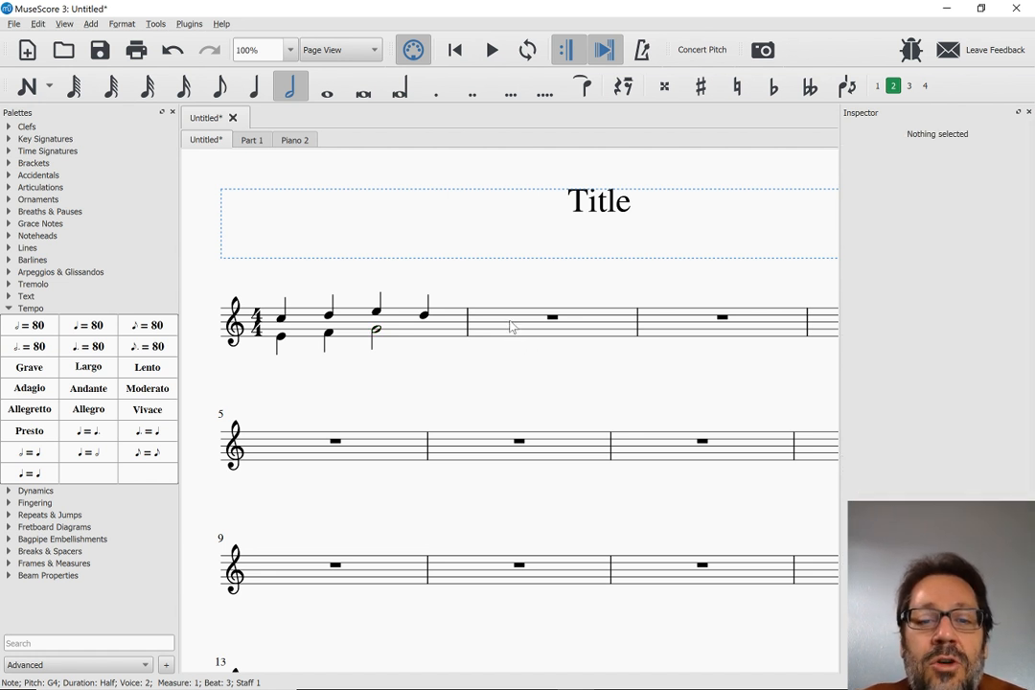
click(511, 328)
key(n)
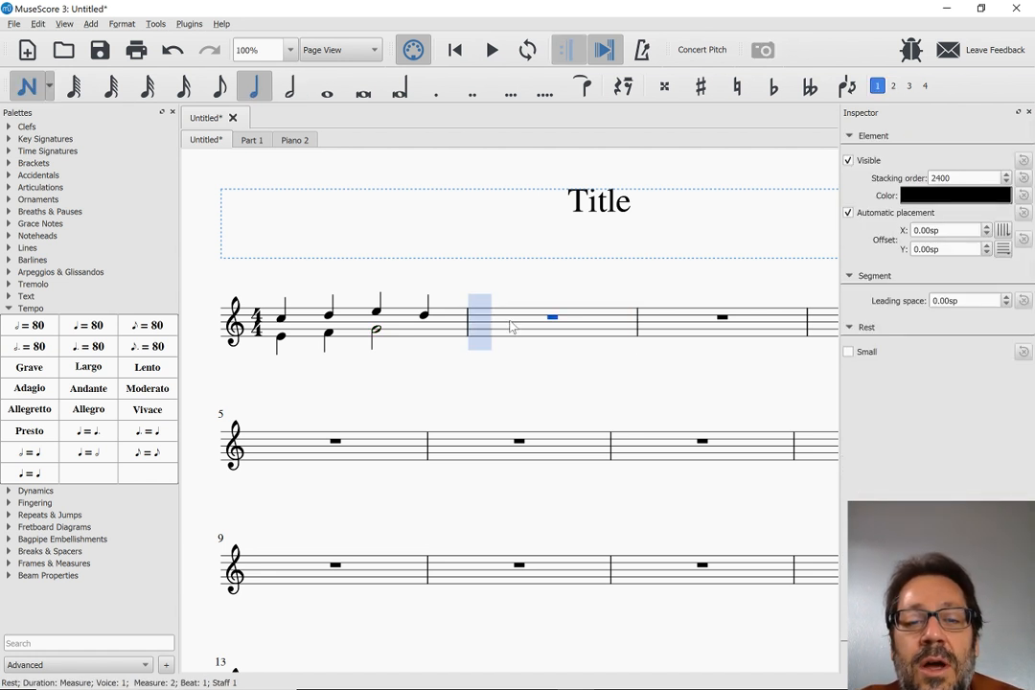
key(c)
key(d)
key(e)
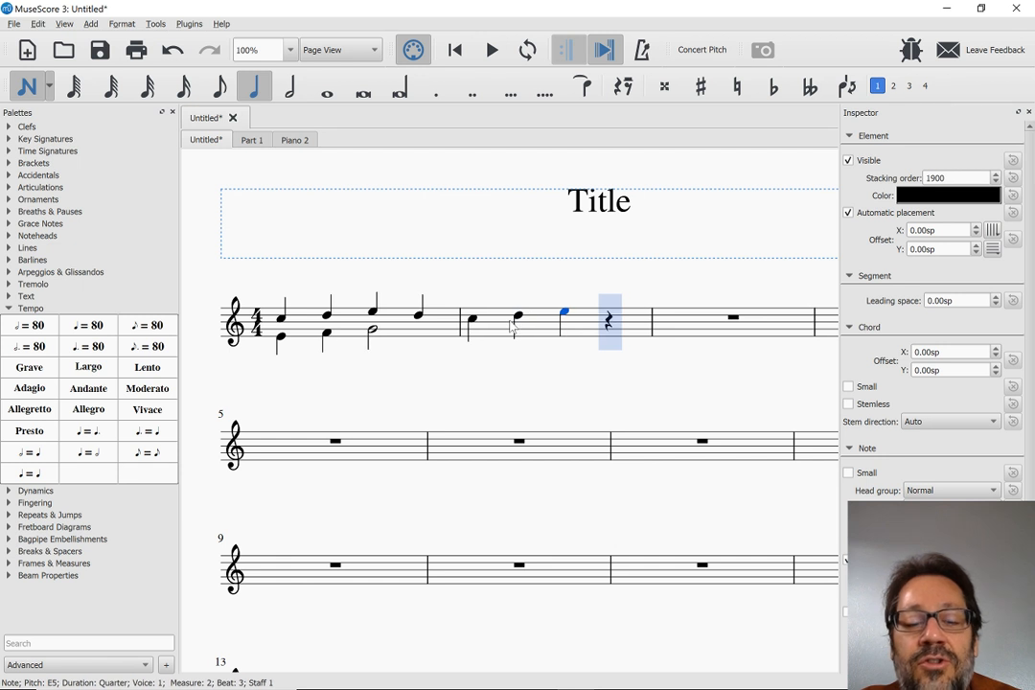
key(Escape)
Check how measure 2 appears in Part 1 and in Piano 2, and go back to the main score
click(247, 140)
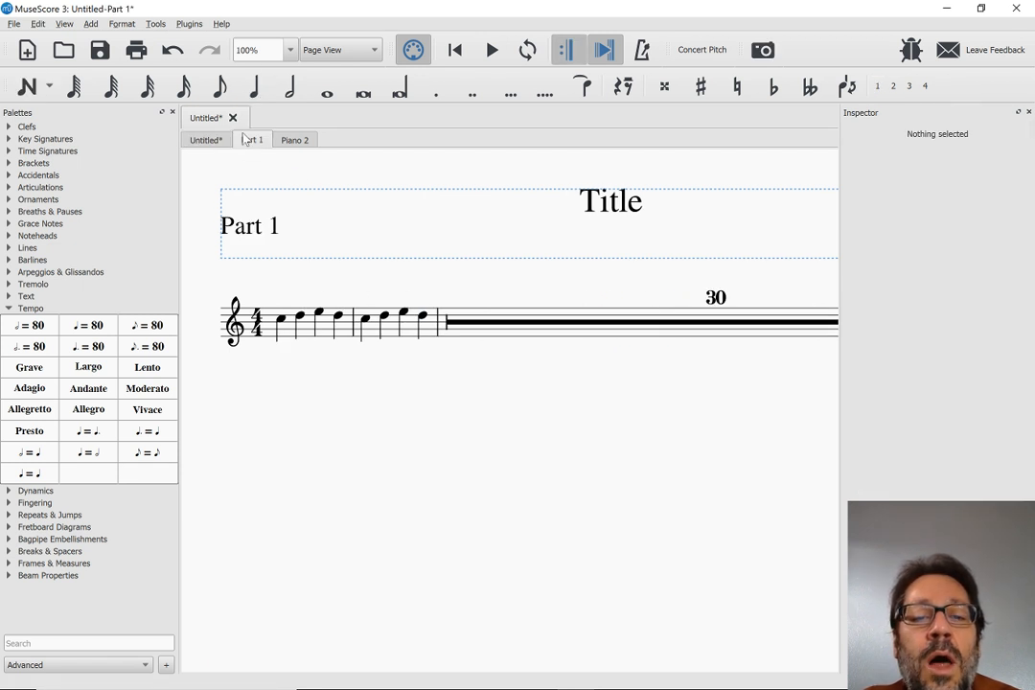
click(288, 142)
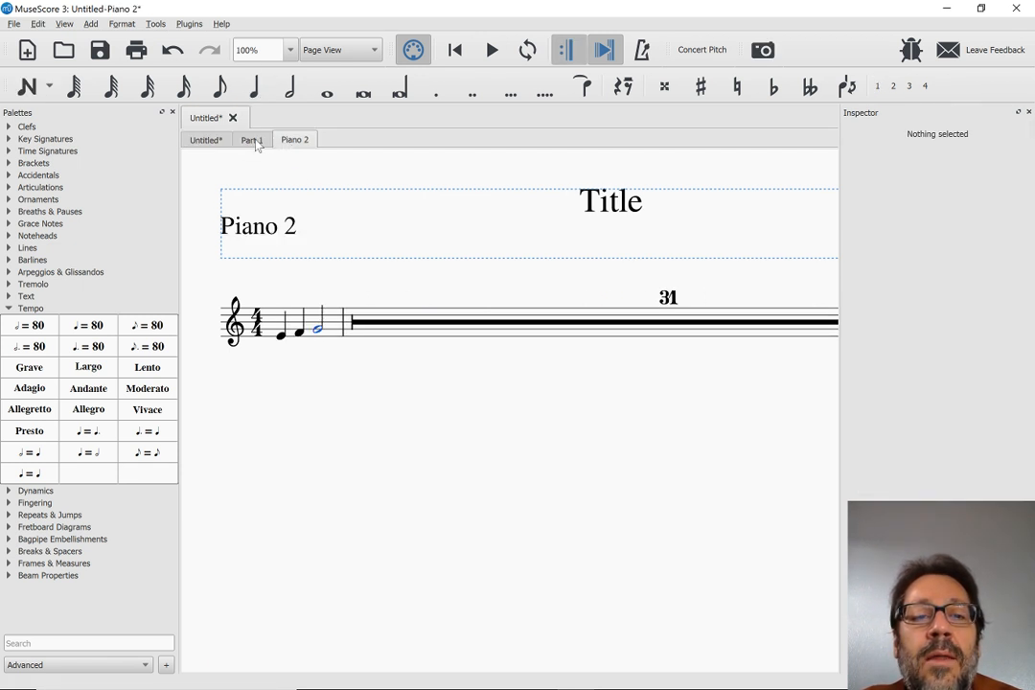
click(252, 141)
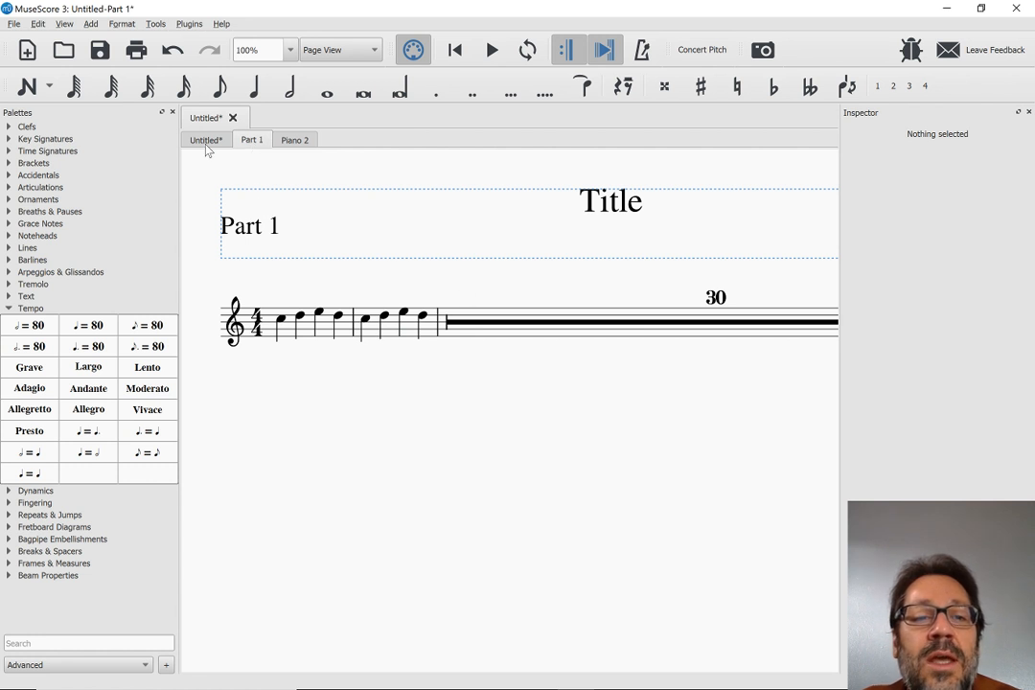
click(205, 141)
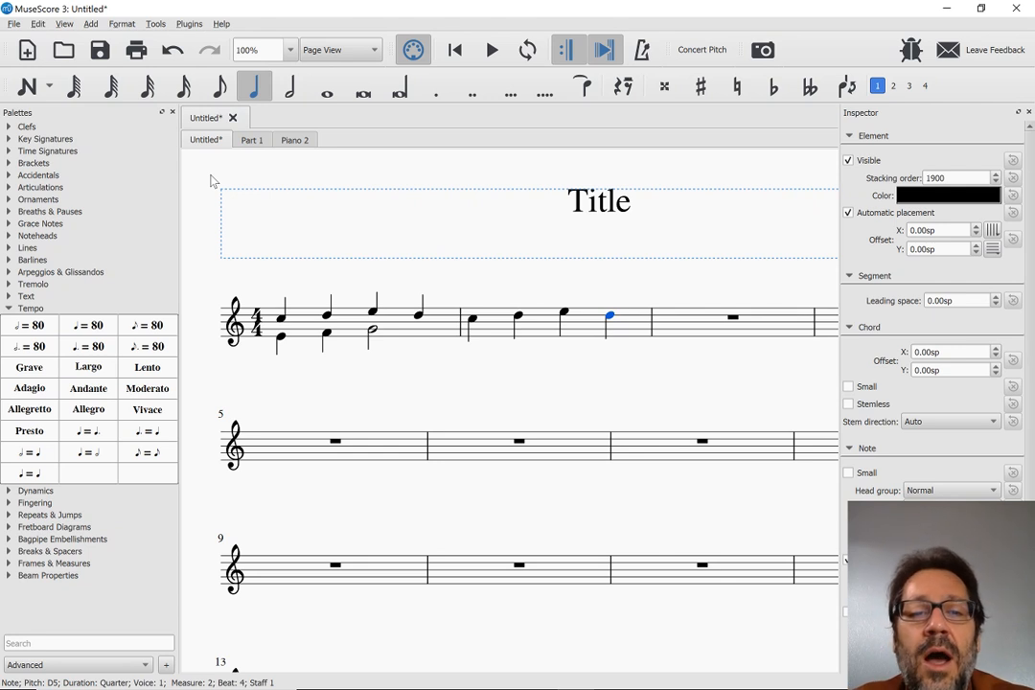
Switch to the browser and read the release notes on layout overrides and temporary and cutaway staves
key(alt+Tab)
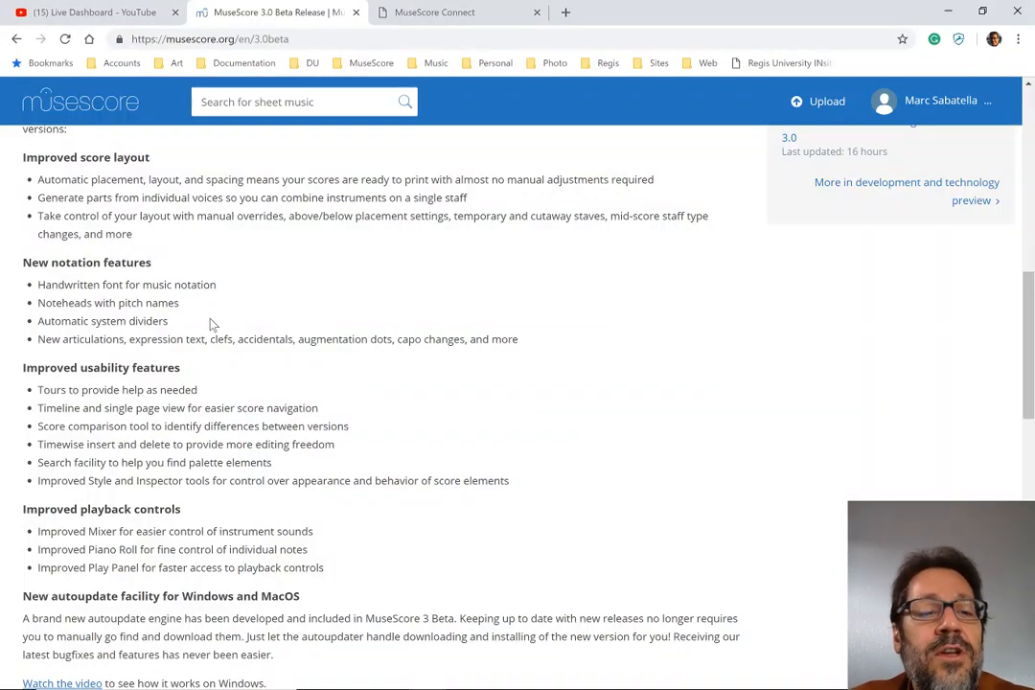
scroll(213, 326, up, 1)
scroll(219, 326, down, 1)
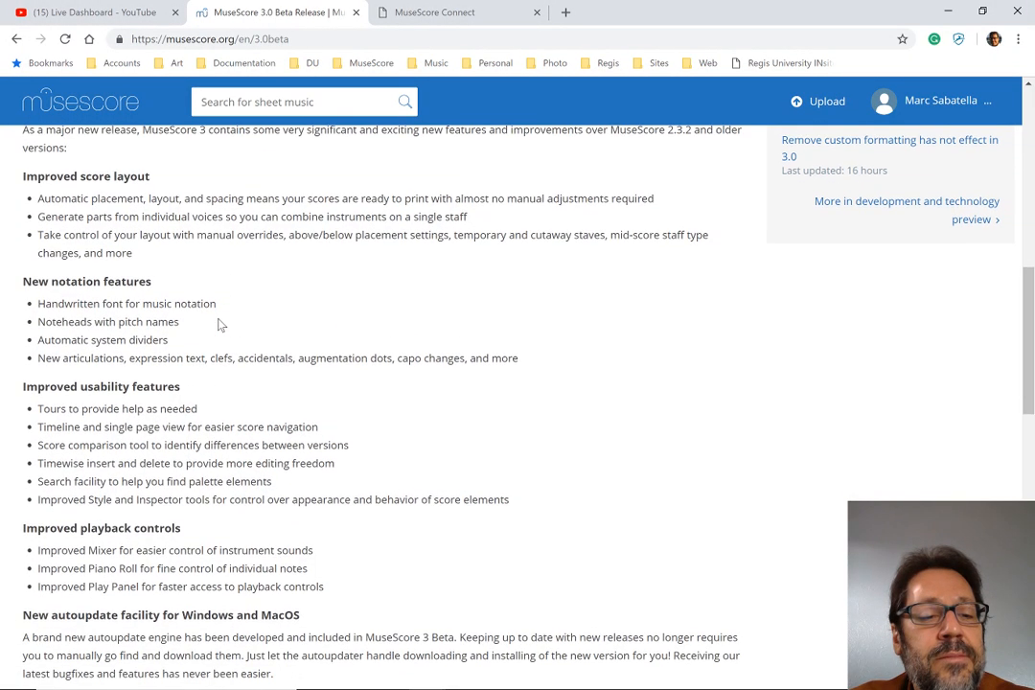
scroll(220, 326, up, 1)
scroll(220, 324, down, 1)
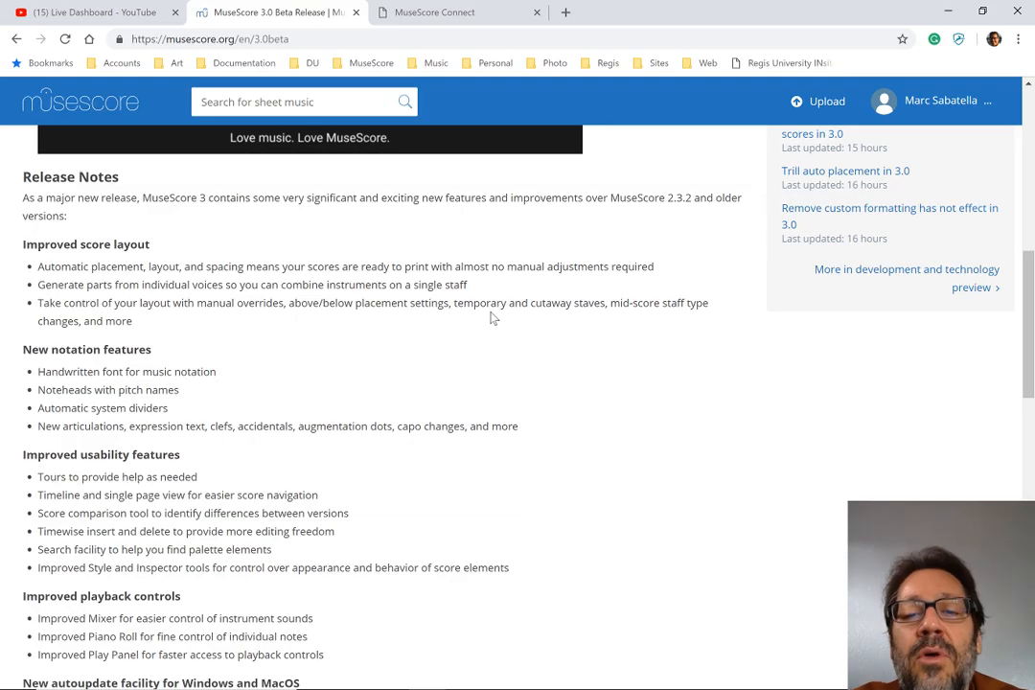
Switch back to MuseScore and add a second, bass-clef staff to the Piano instrument
key(alt+Tab)
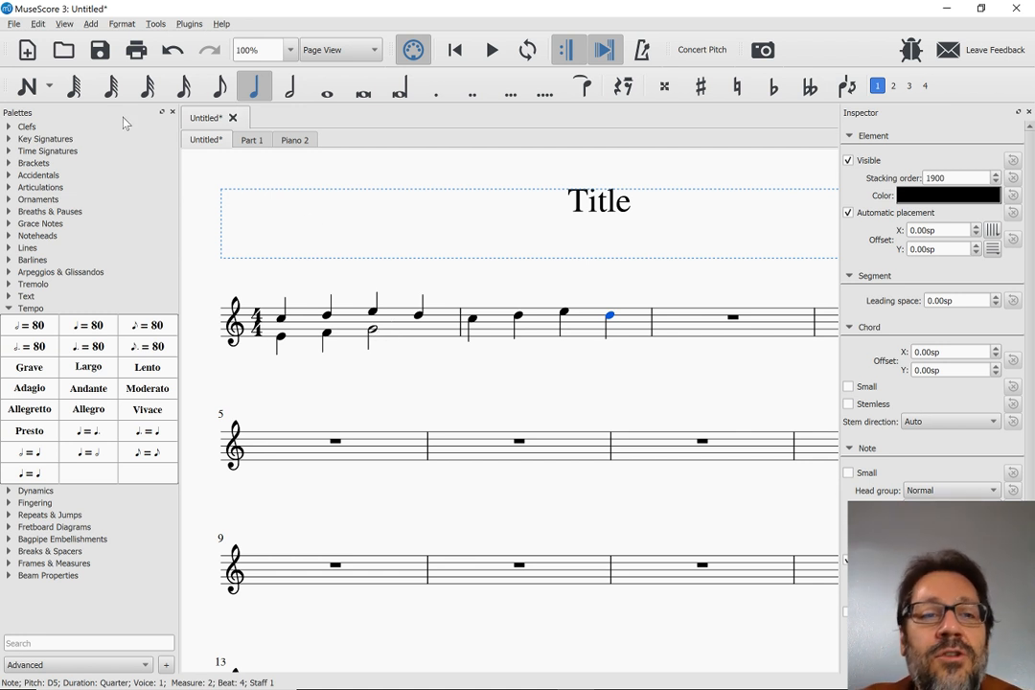
click(38, 24)
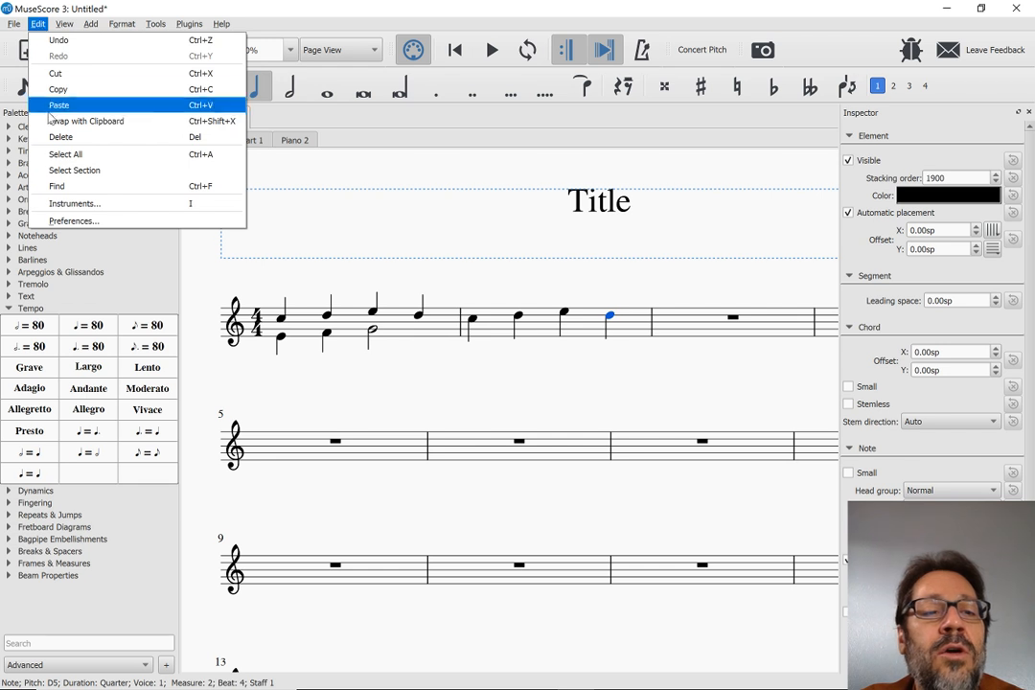
click(86, 205)
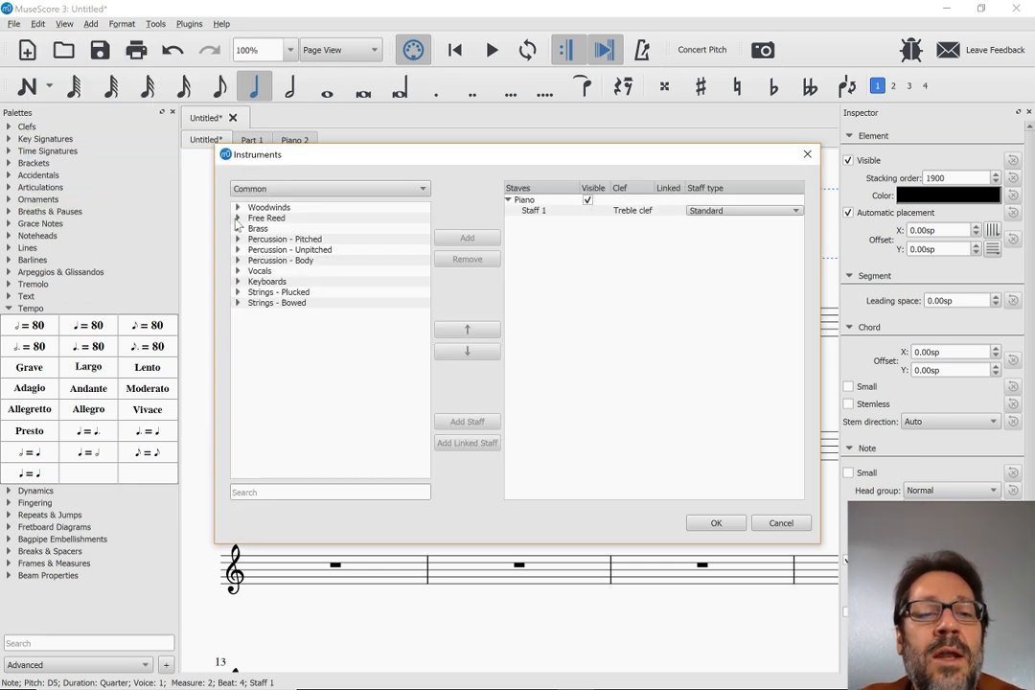
click(562, 213)
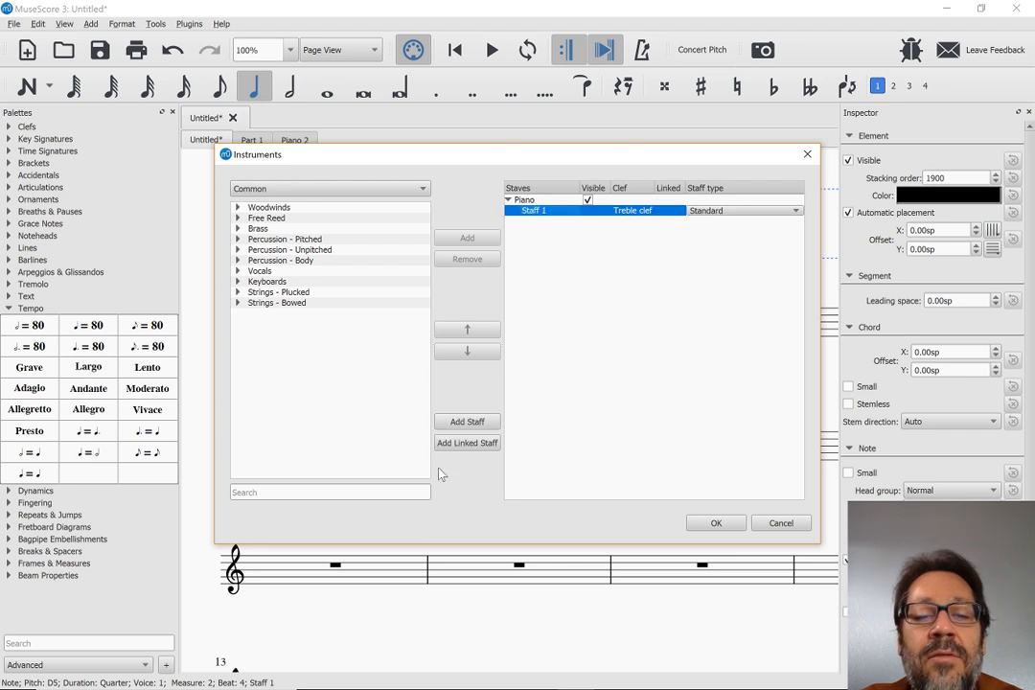
click(468, 423)
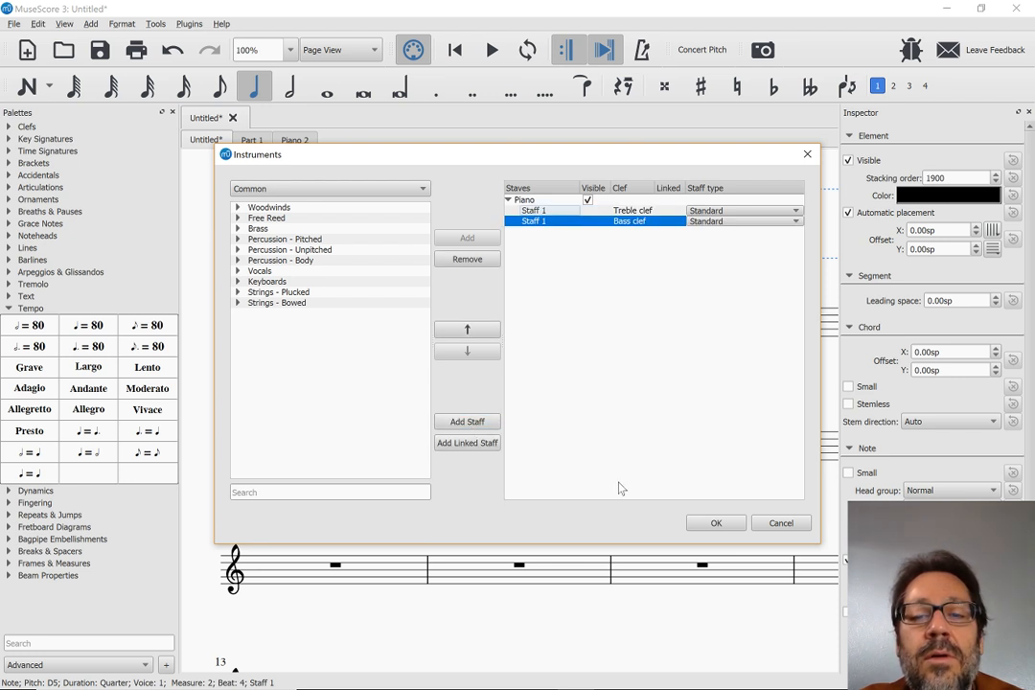
click(716, 523)
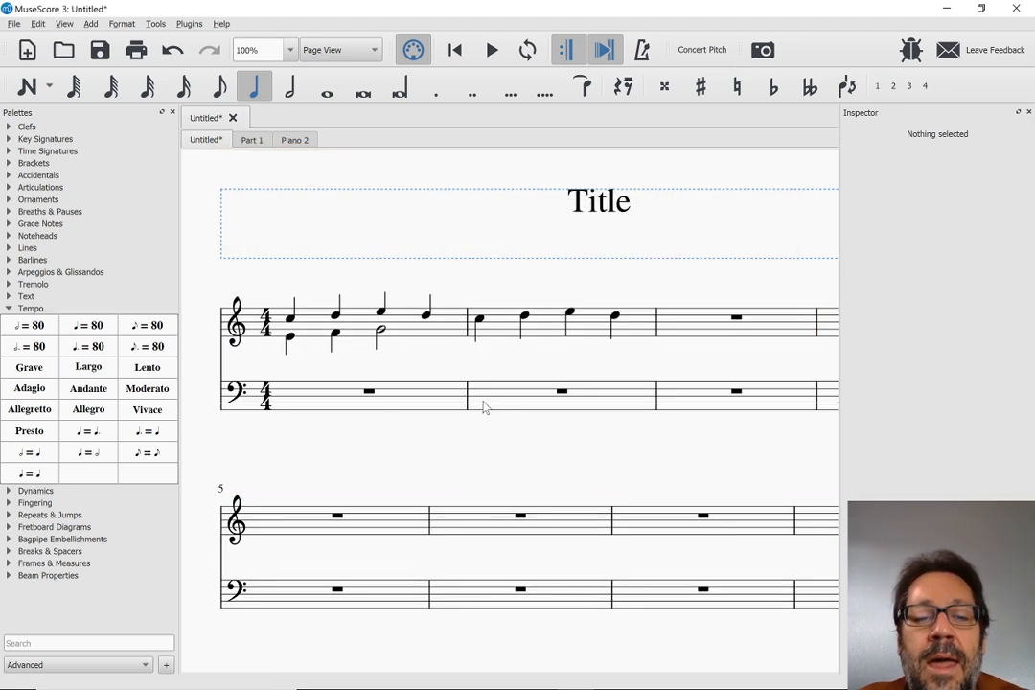
Enter the quarter notes C, D, E, F in measure 2 of the bass staff and leave note input
click(484, 408)
key(n)
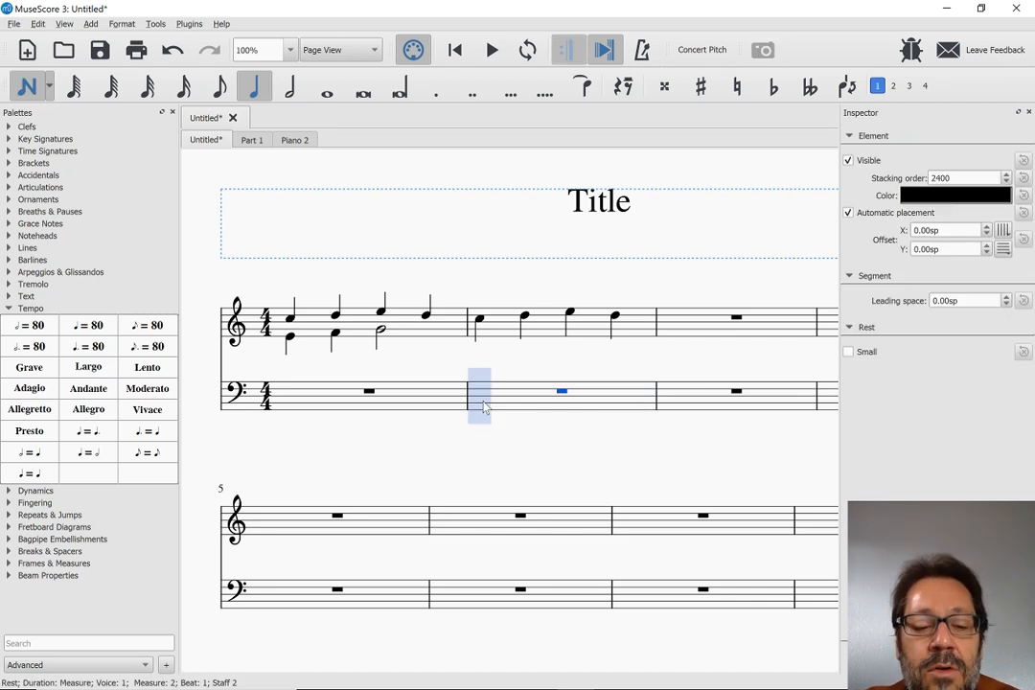
key(c)
key(d)
key(e)
key(f)
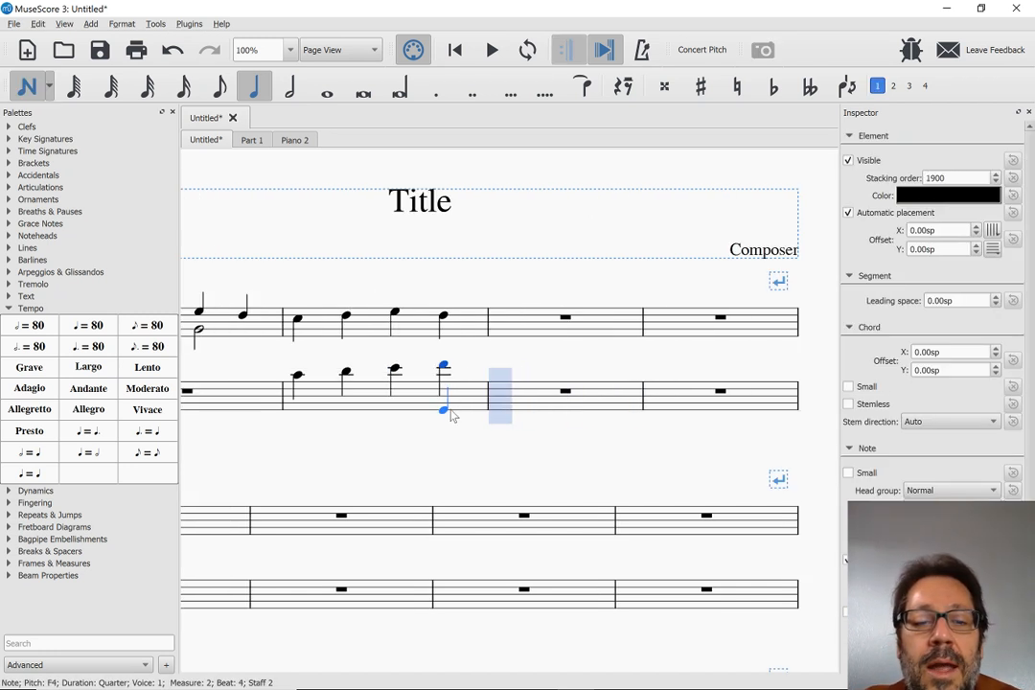
key(Escape)
Enter the quarter notes C, D, E in measure 10 of the bass staff and leave note input
scroll(374, 548, down, 3)
click(372, 548)
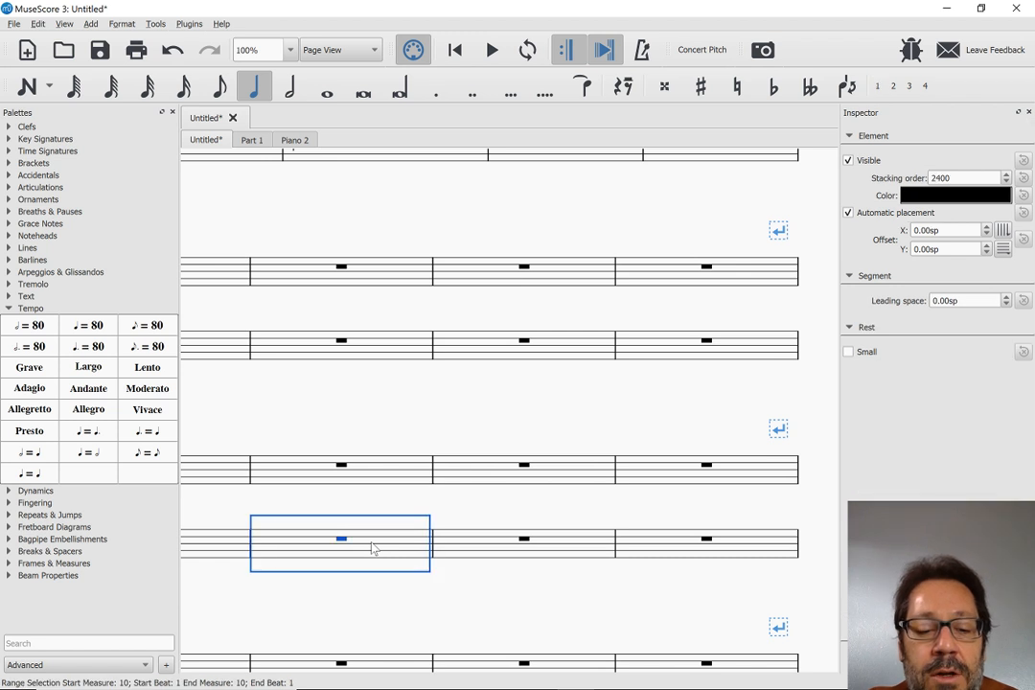
key(n)
key(c)
key(d)
key(e)
key(Escape)
Try setting Hide when empty to Always for the bass staff, look over the systems, and undo the change
scroll(374, 548, up, 5)
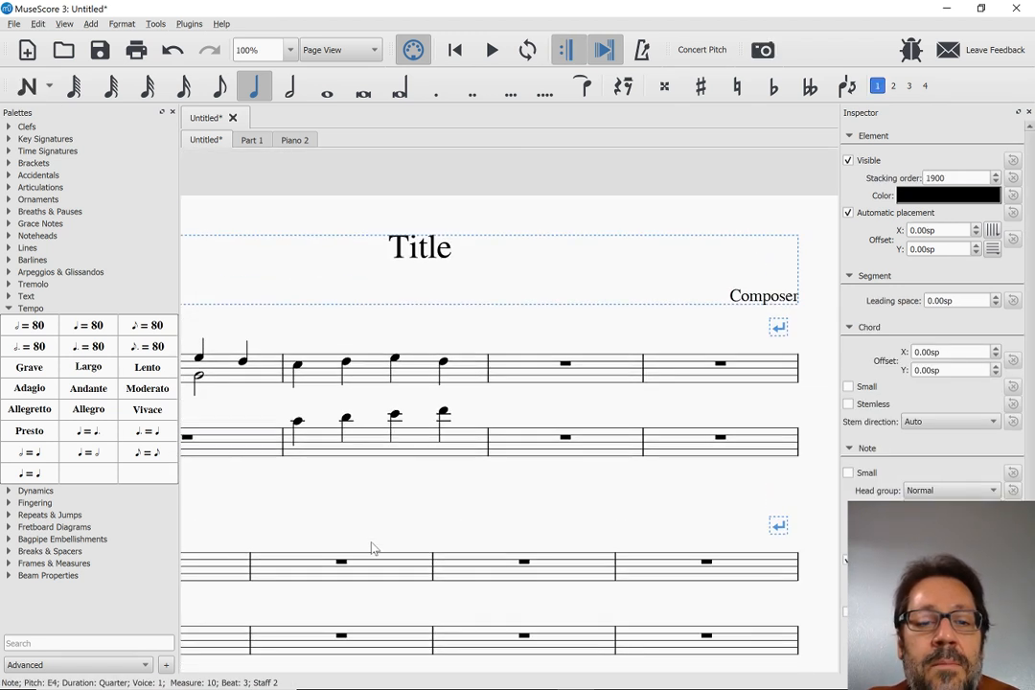
right_click(356, 443)
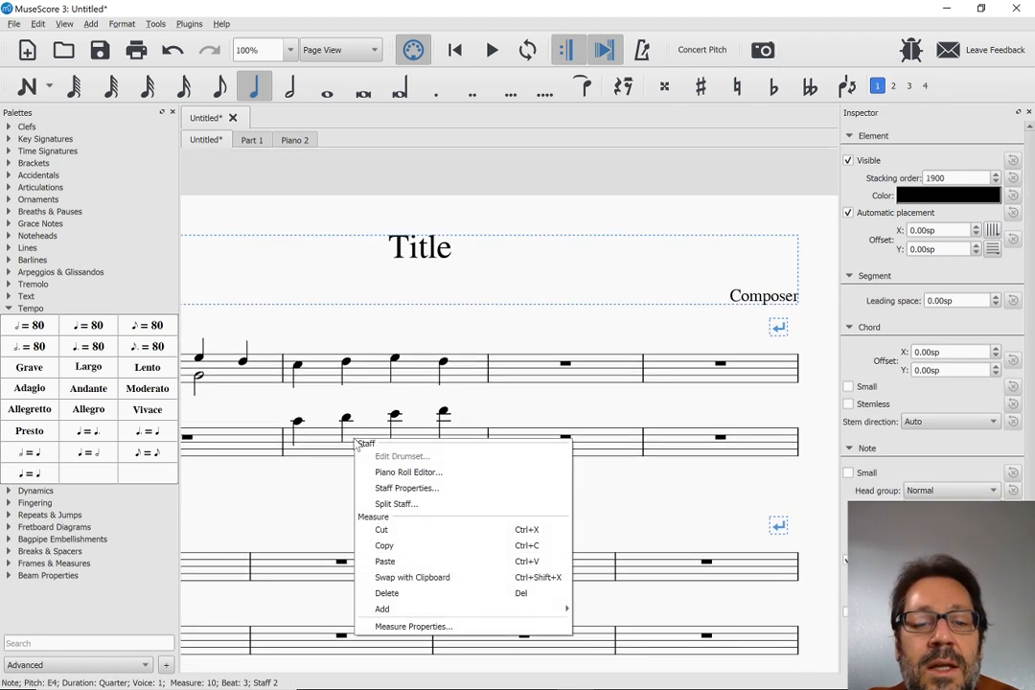
click(378, 493)
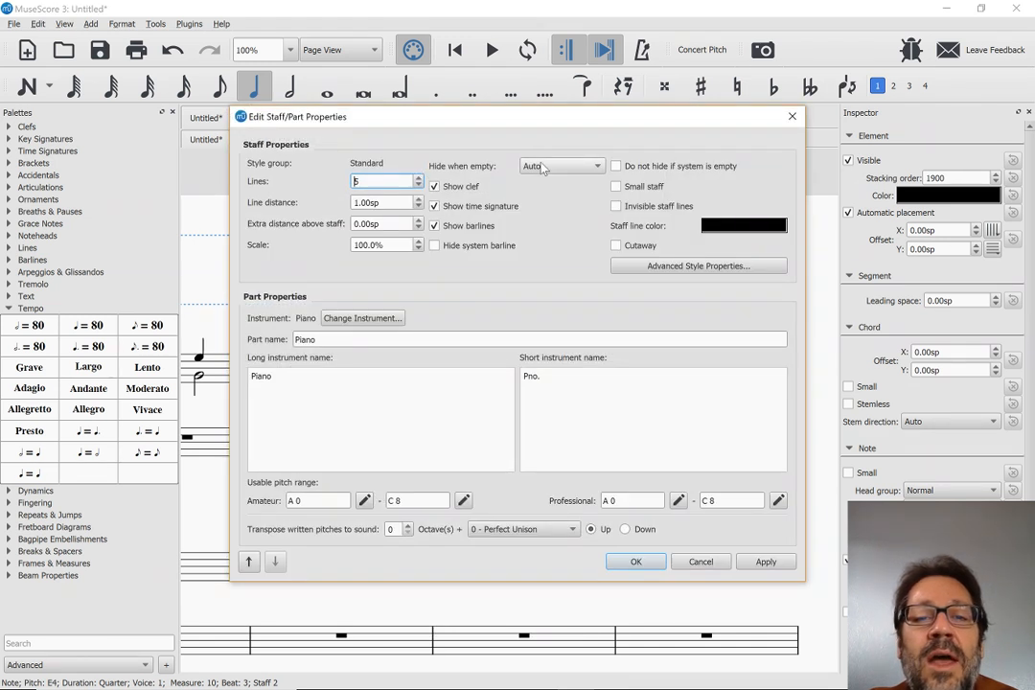
click(542, 167)
click(541, 183)
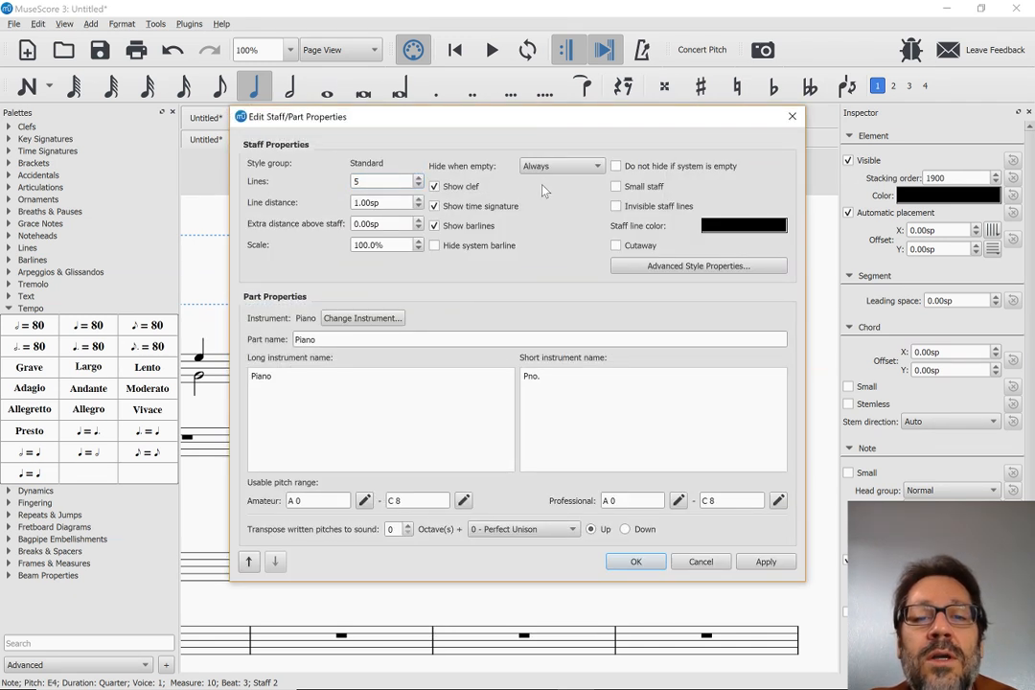
click(633, 562)
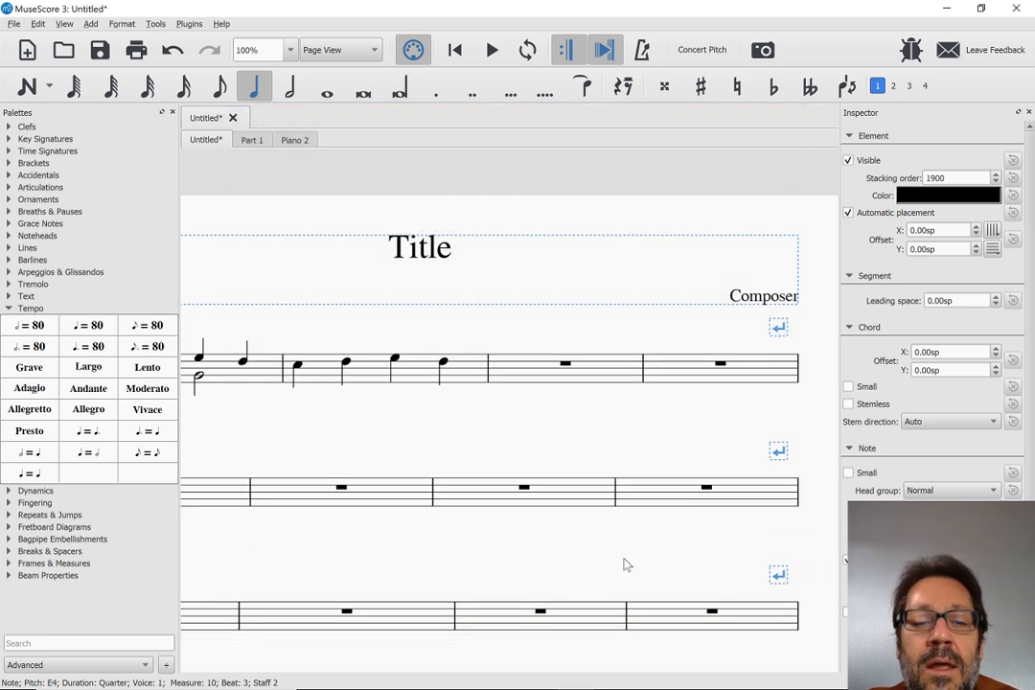
scroll(627, 566, left, 4)
scroll(625, 564, down, 6)
scroll(625, 564, up, 4)
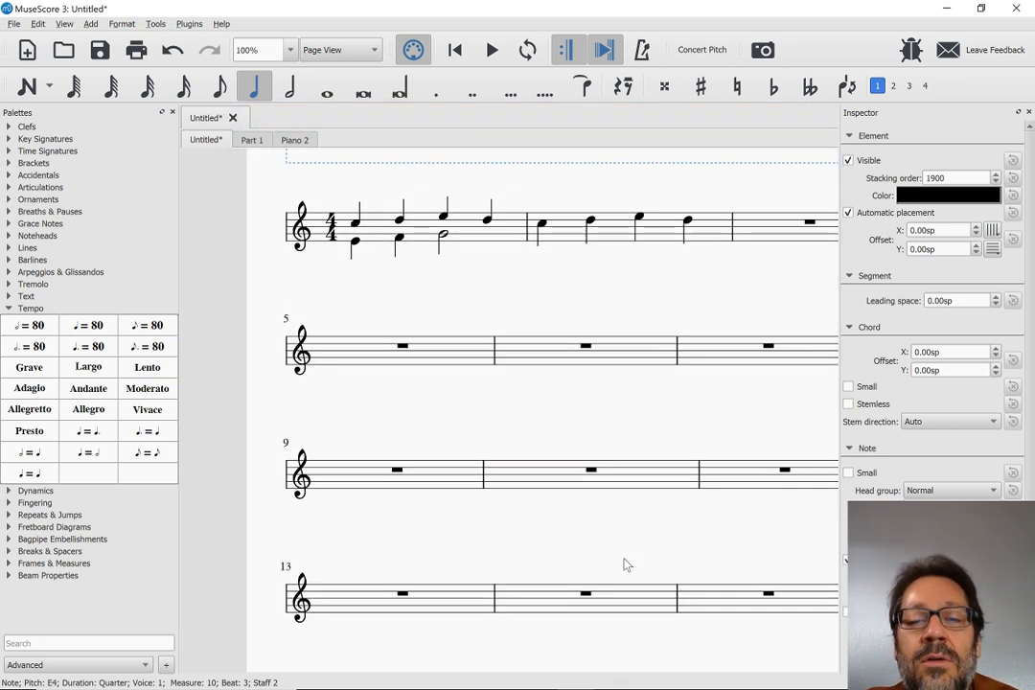
key(ctrl+z)
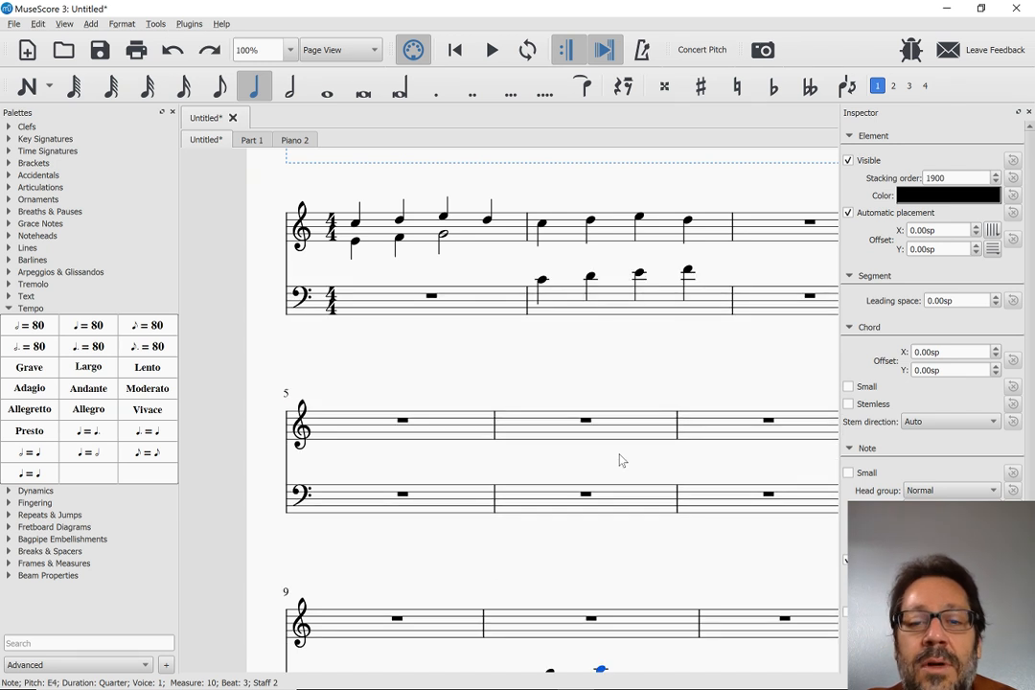
Move the bass staff's contents from measure 10 to measure 9 by cutting and pasting
scroll(613, 511, down, 3)
click(566, 491)
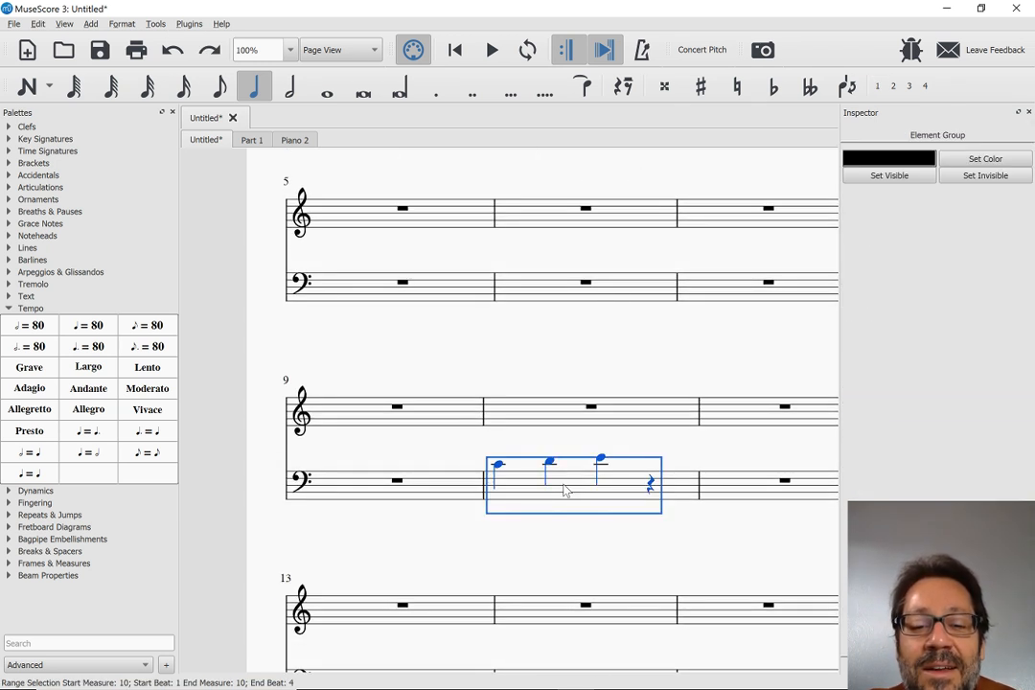
key(Delete)
click(414, 492)
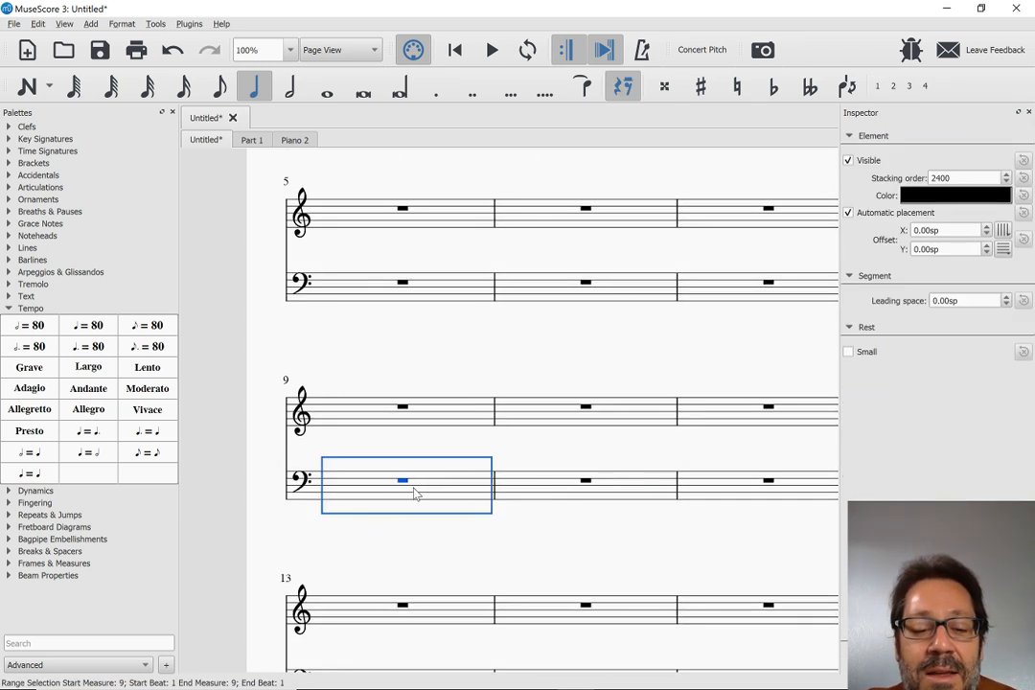
key(ctrl+v)
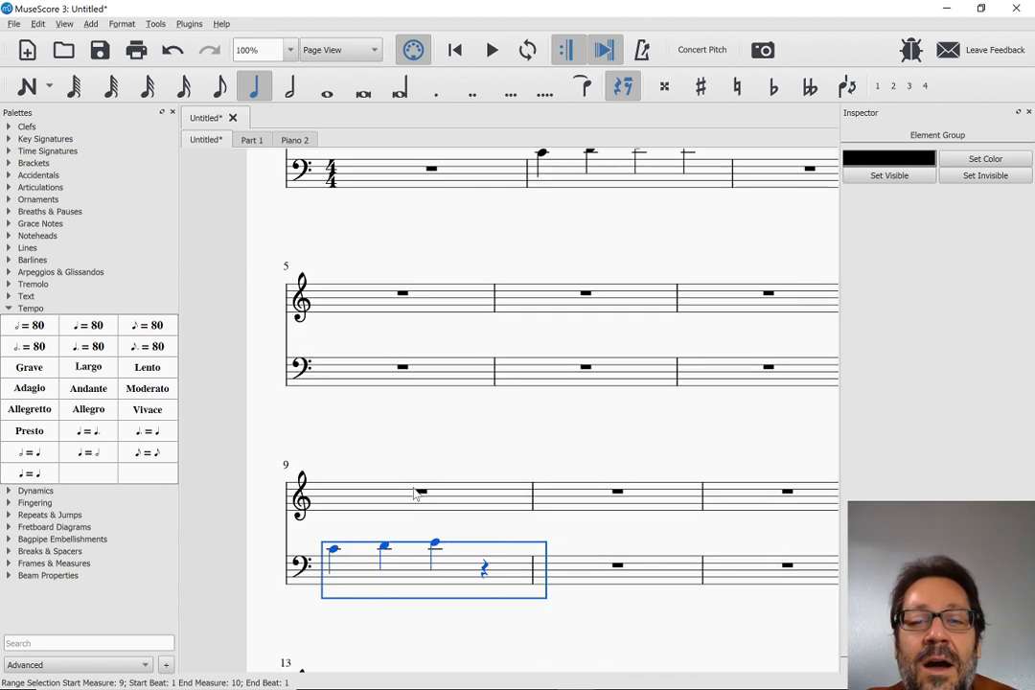
Set the bass staff to Always hide when empty again, compare the first and third systems, and undo it
scroll(414, 492, up, 1)
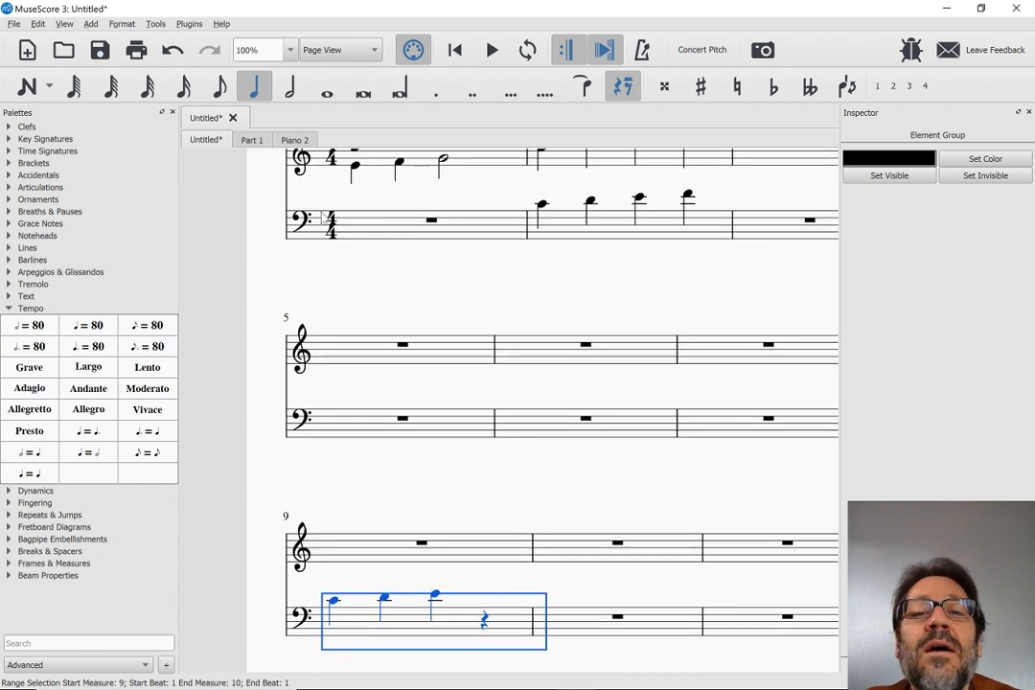
scroll(321, 218, up, 1)
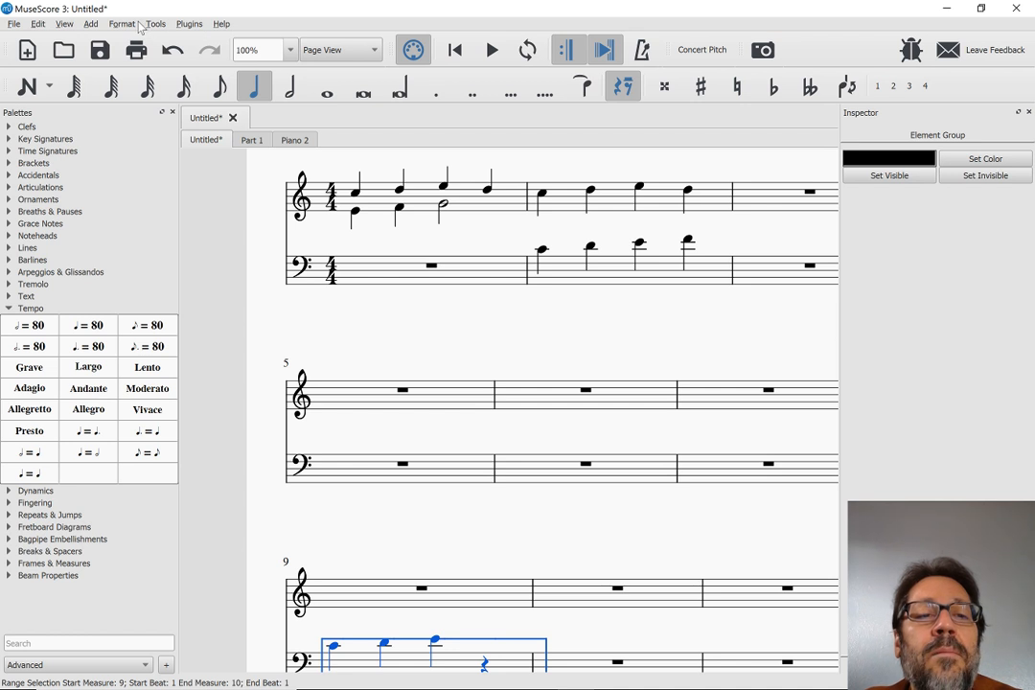
right_click(501, 270)
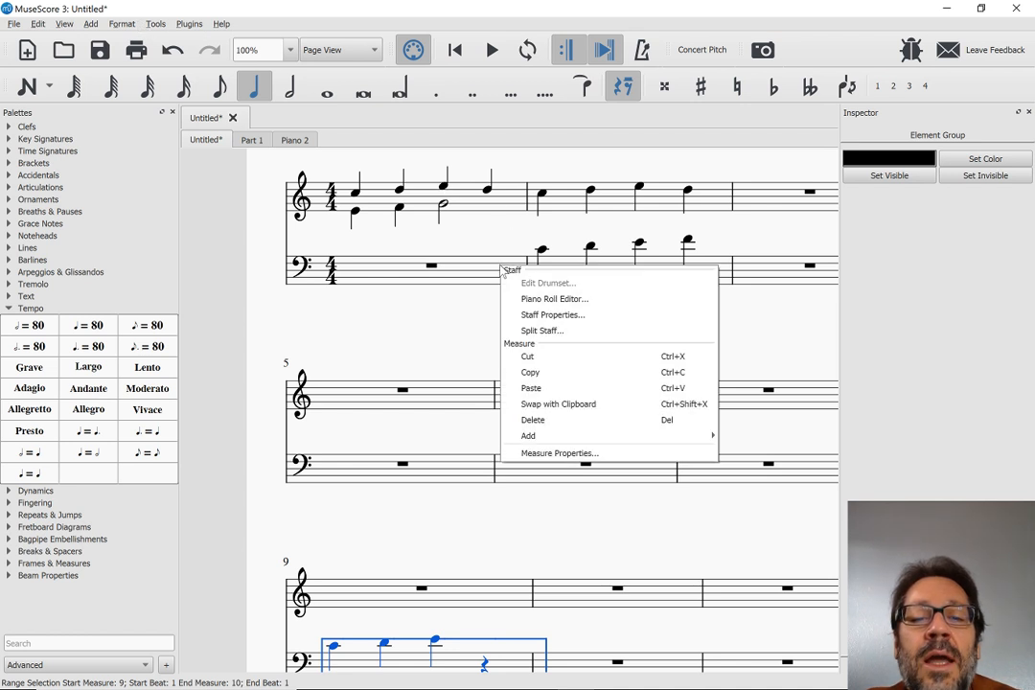
click(537, 315)
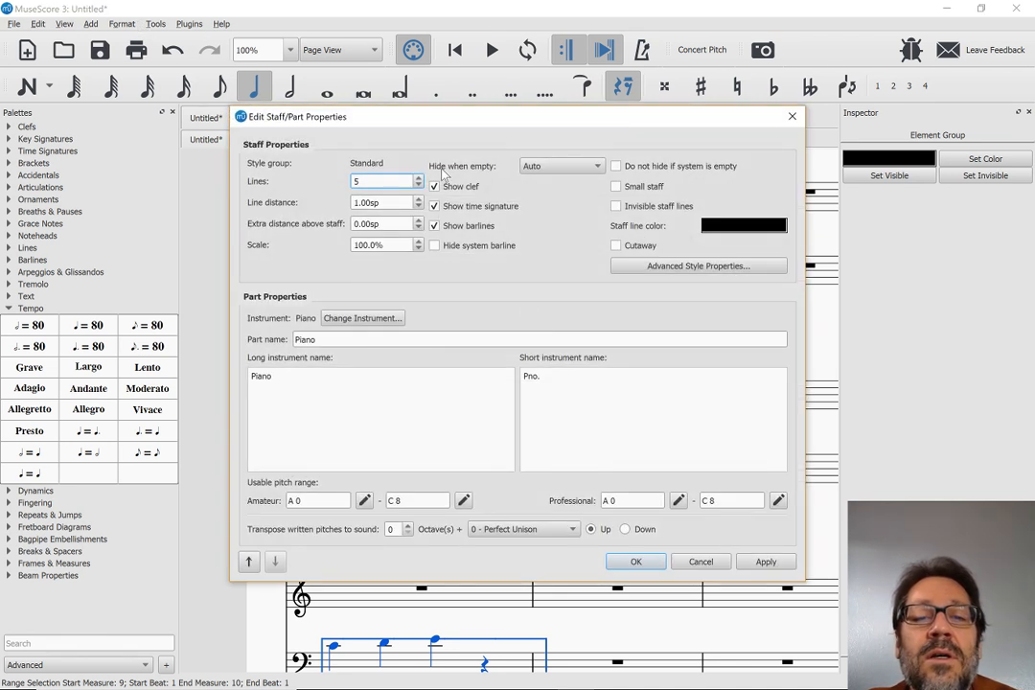
click(561, 165)
click(541, 182)
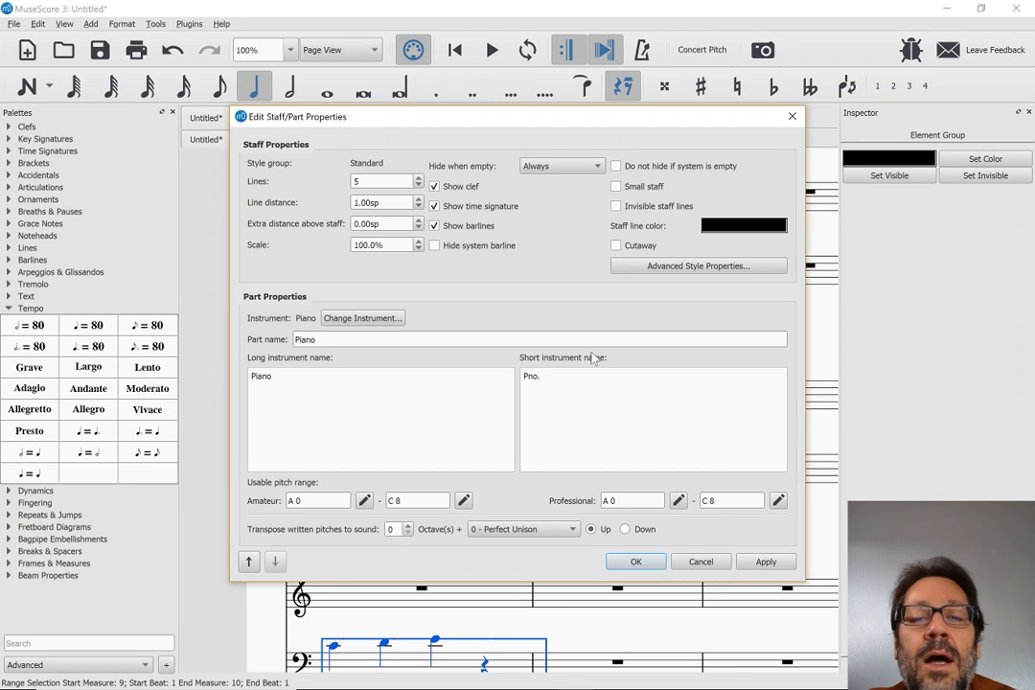
click(633, 562)
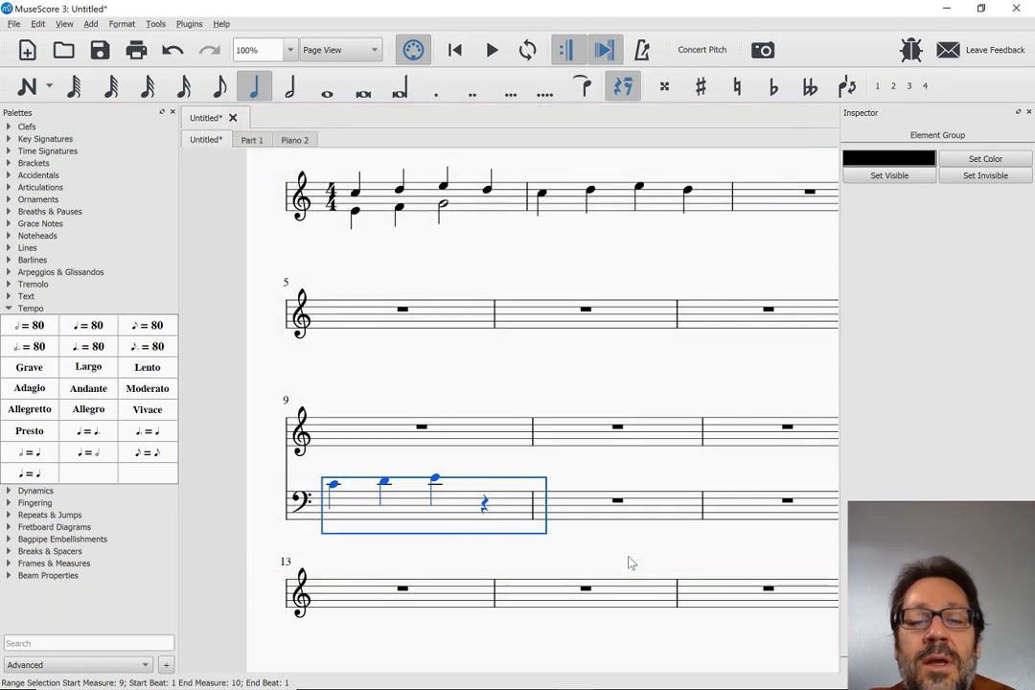
scroll(460, 498, up, 5)
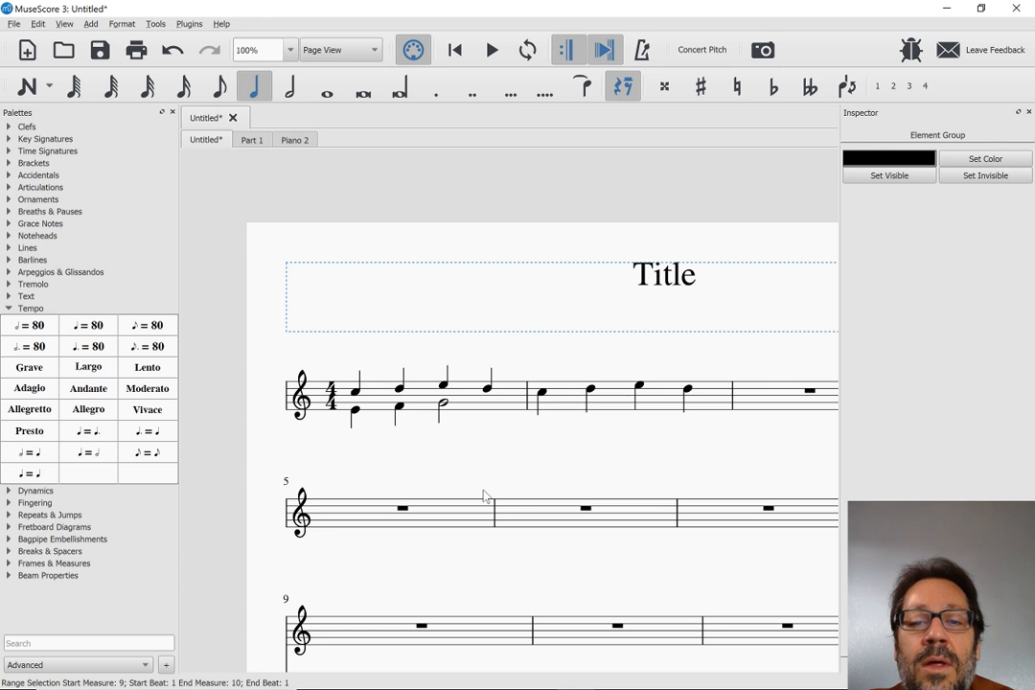
scroll(484, 497, down, 5)
scroll(534, 412, up, 2)
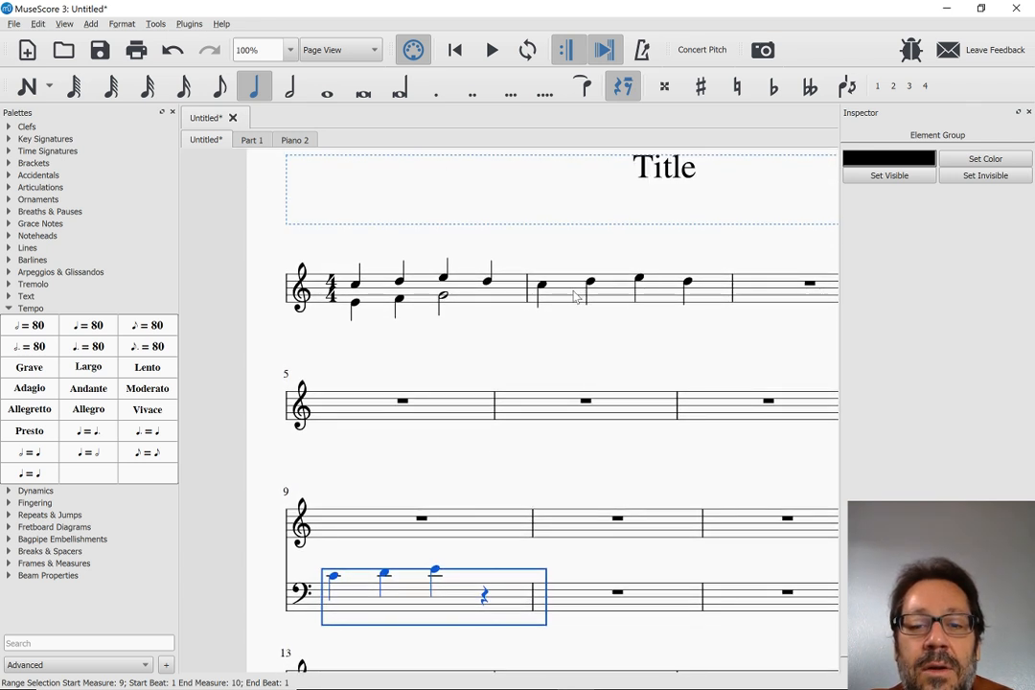
key(ctrl+z)
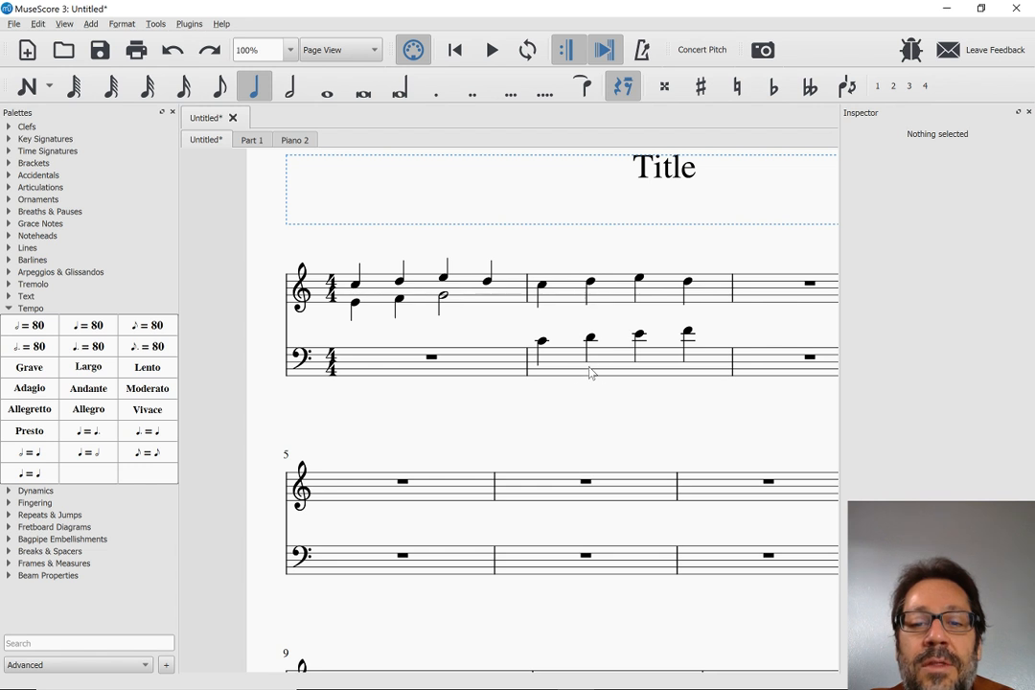
Move the four bass-staff notes from measure 2 to measure 1 by cutting and pasting, and clear the selection
click(559, 369)
key(Delete)
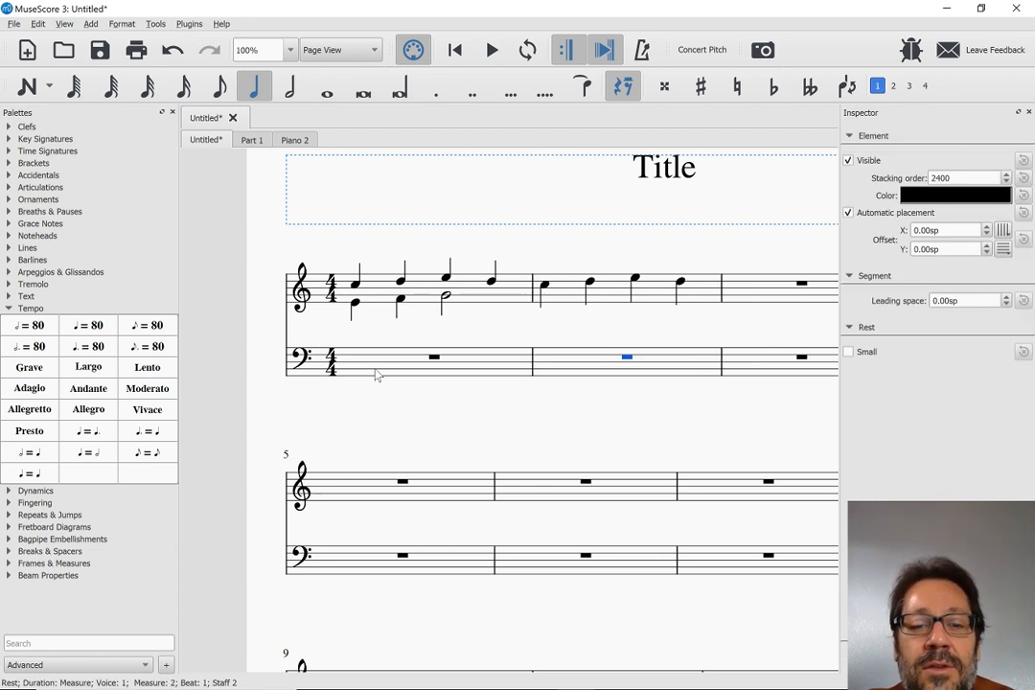
click(376, 376)
key(ctrl+v)
scroll(377, 376, down, 2)
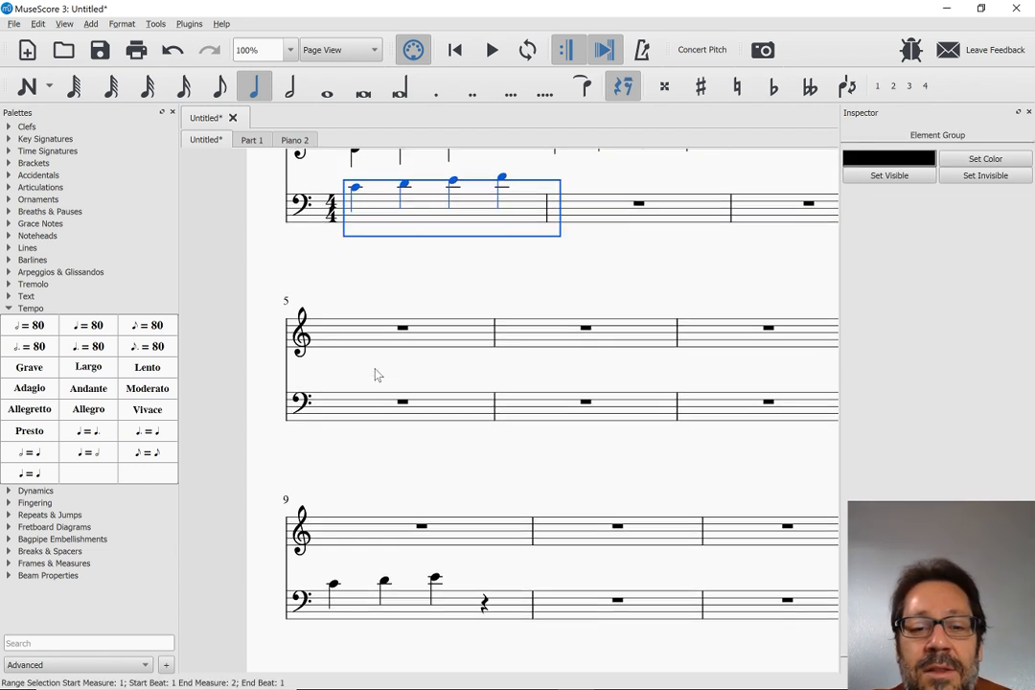
key(Escape)
Set Hide when empty to Always for the treble staff and check the systems below the first
scroll(422, 469, up, 2)
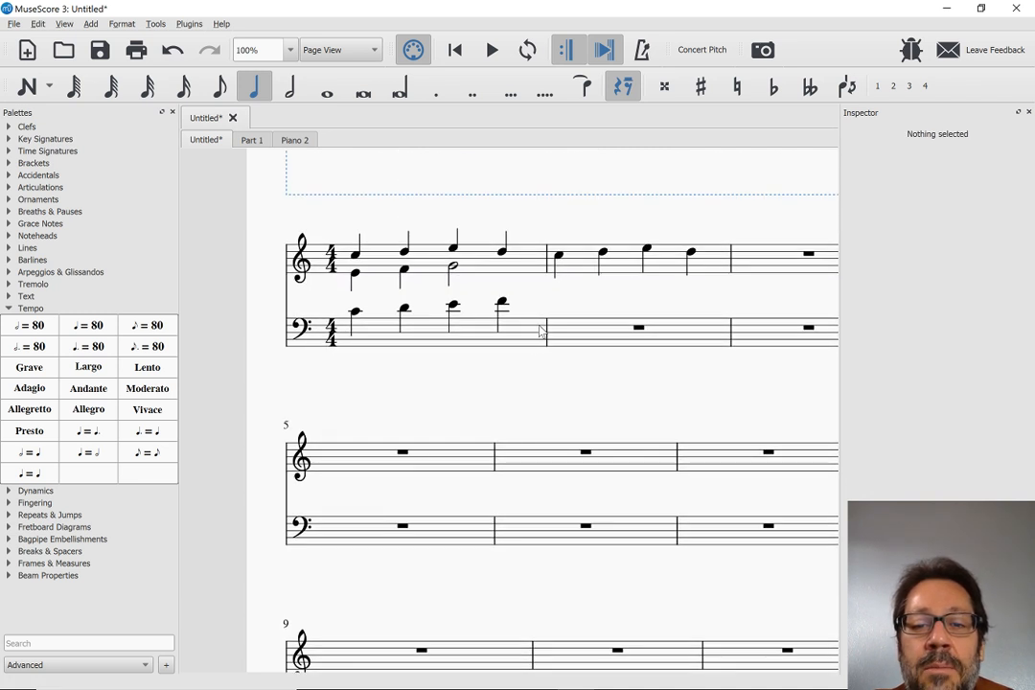
right_click(575, 266)
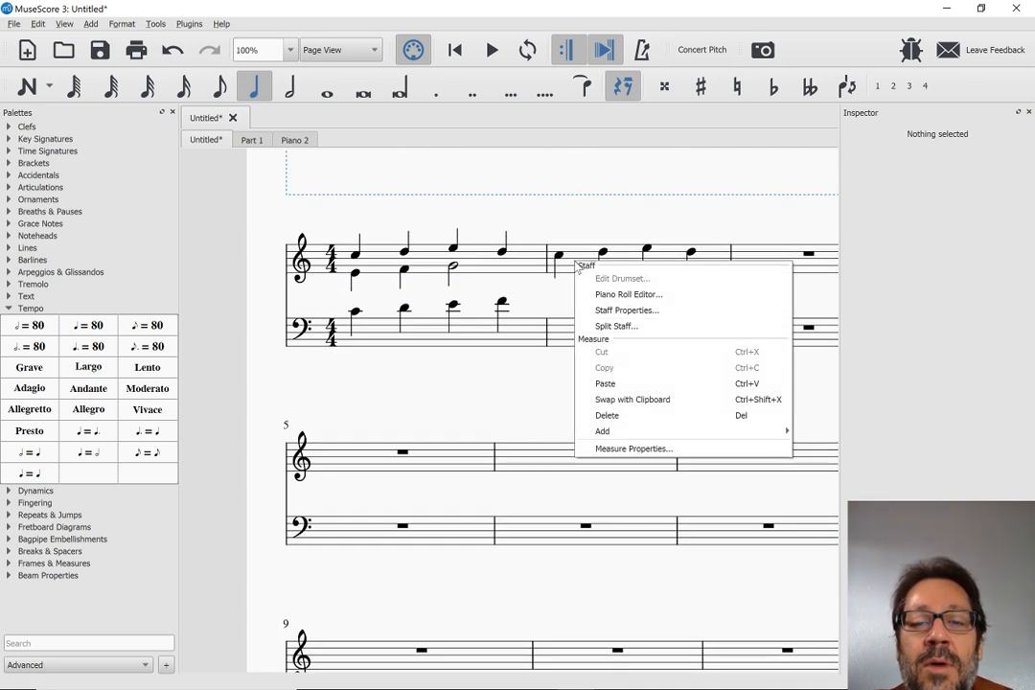
click(599, 311)
click(533, 167)
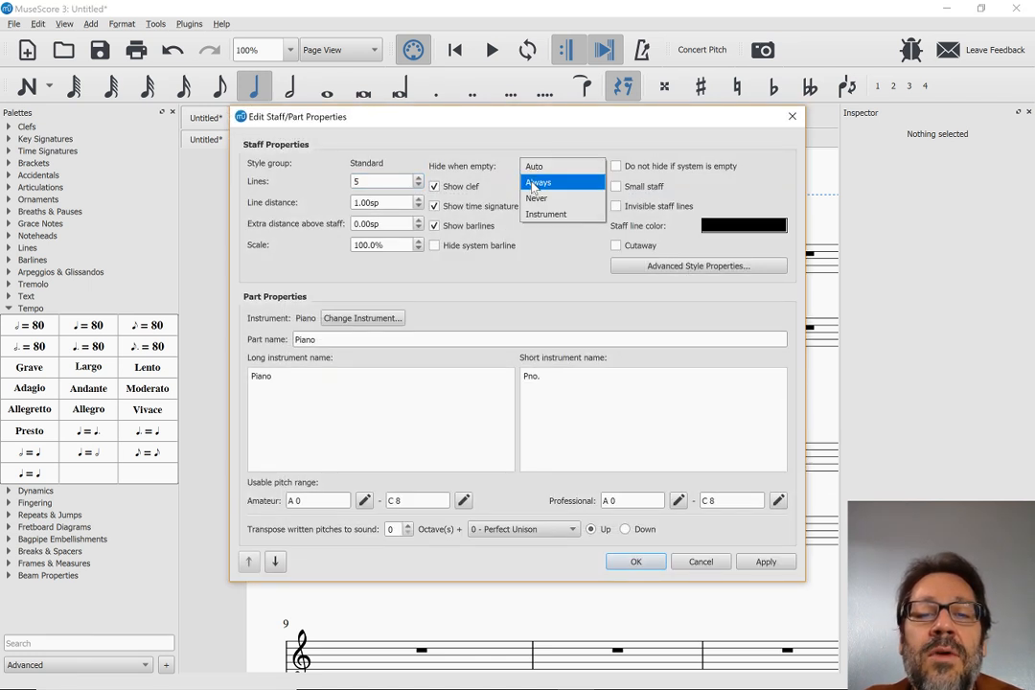
click(534, 183)
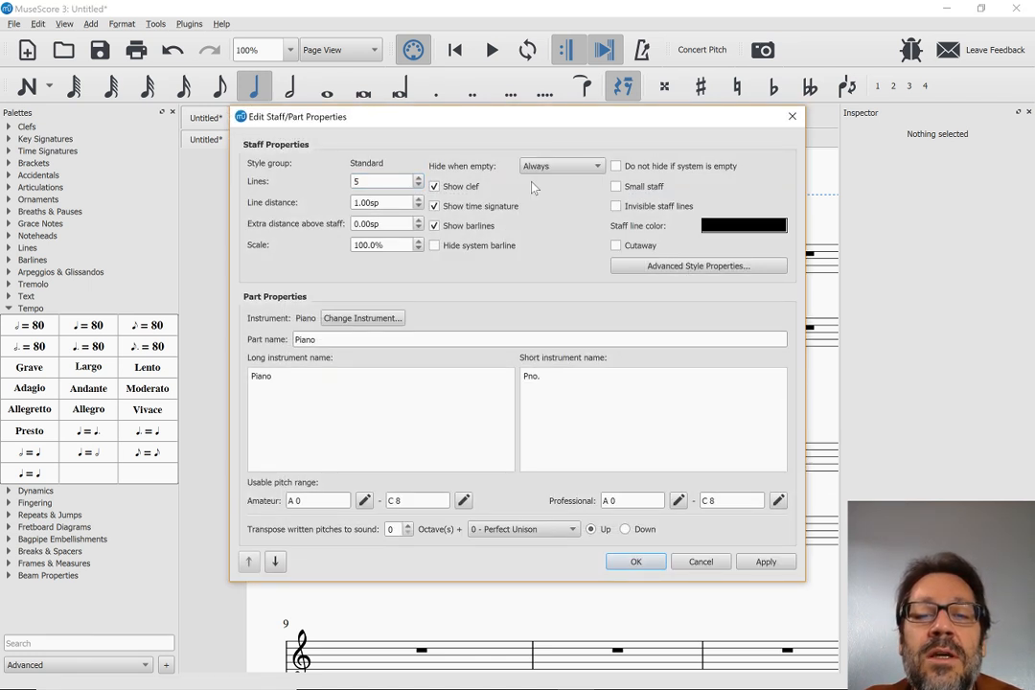
click(638, 561)
scroll(643, 566, down, 3)
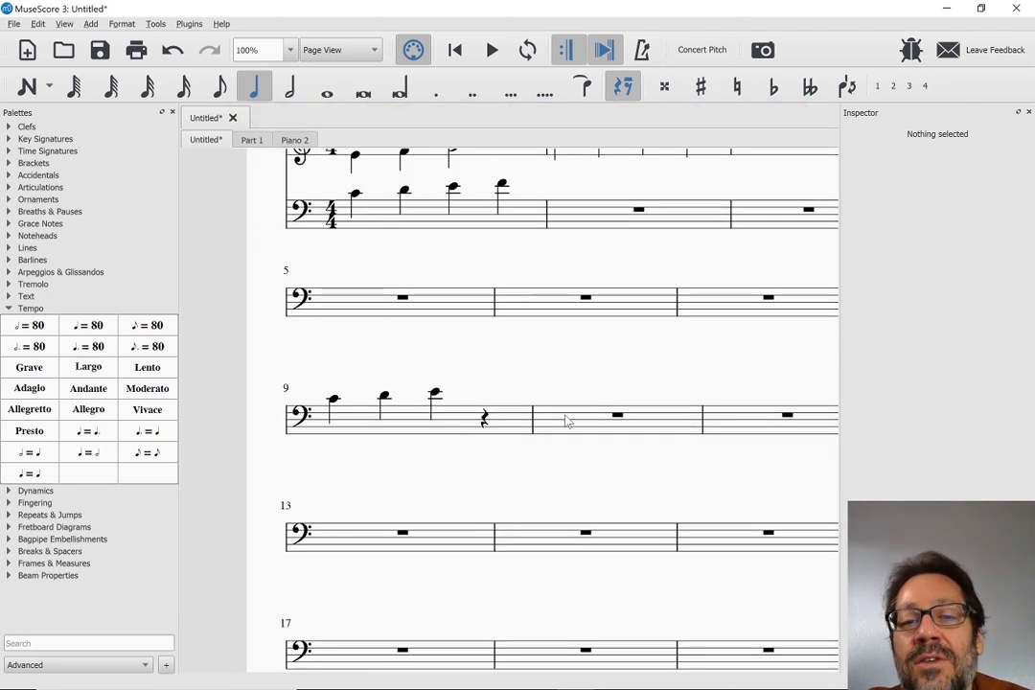
scroll(566, 421, up, 4)
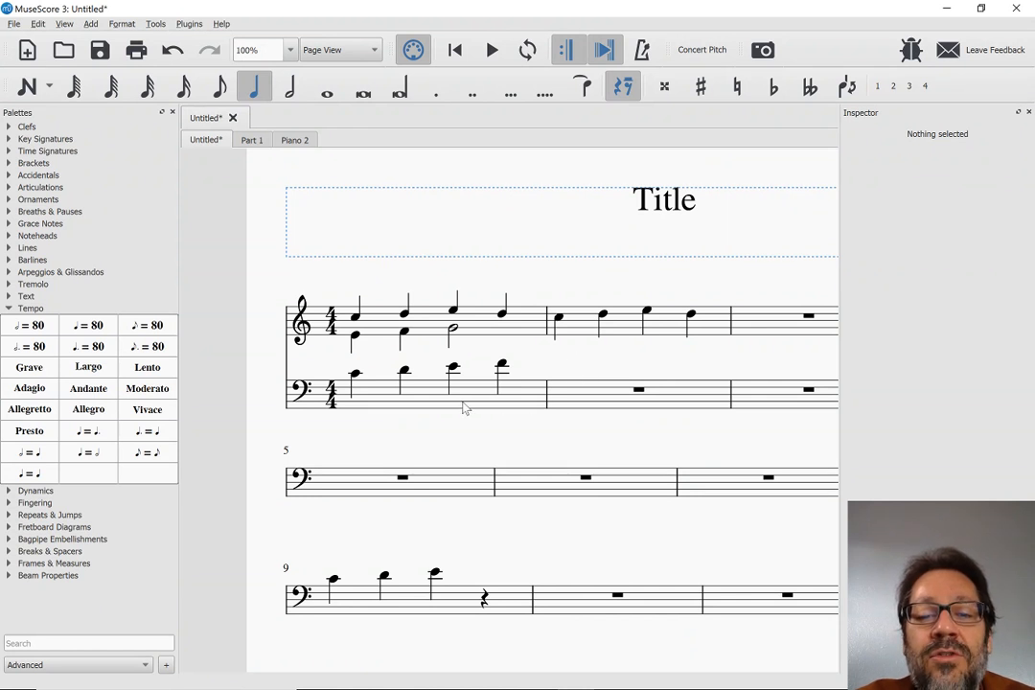
scroll(670, 406, right, 2)
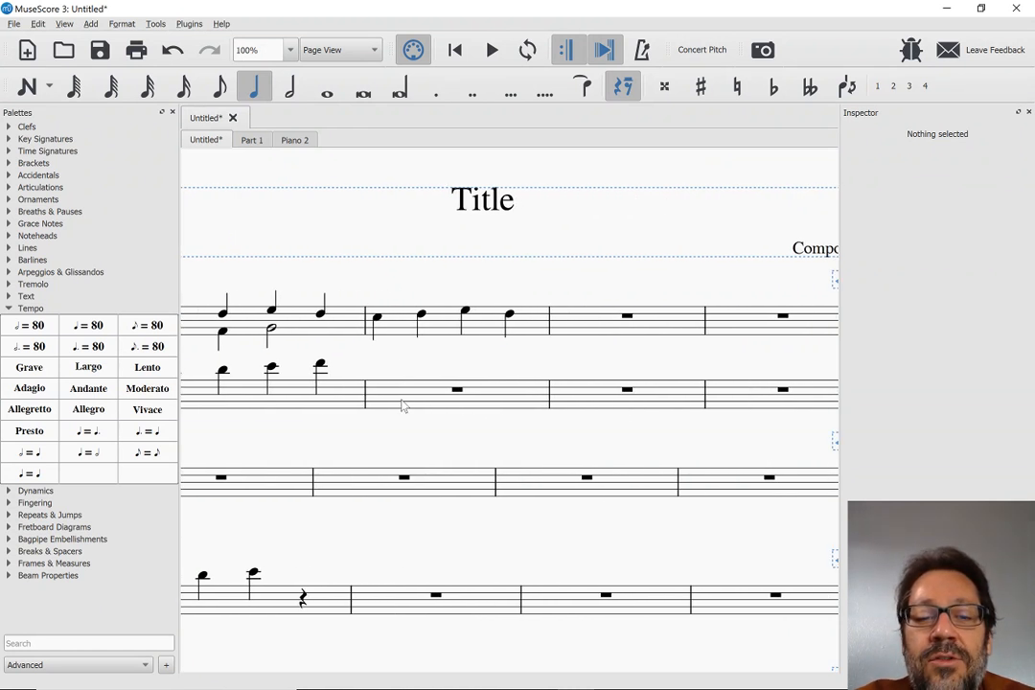
click(351, 400)
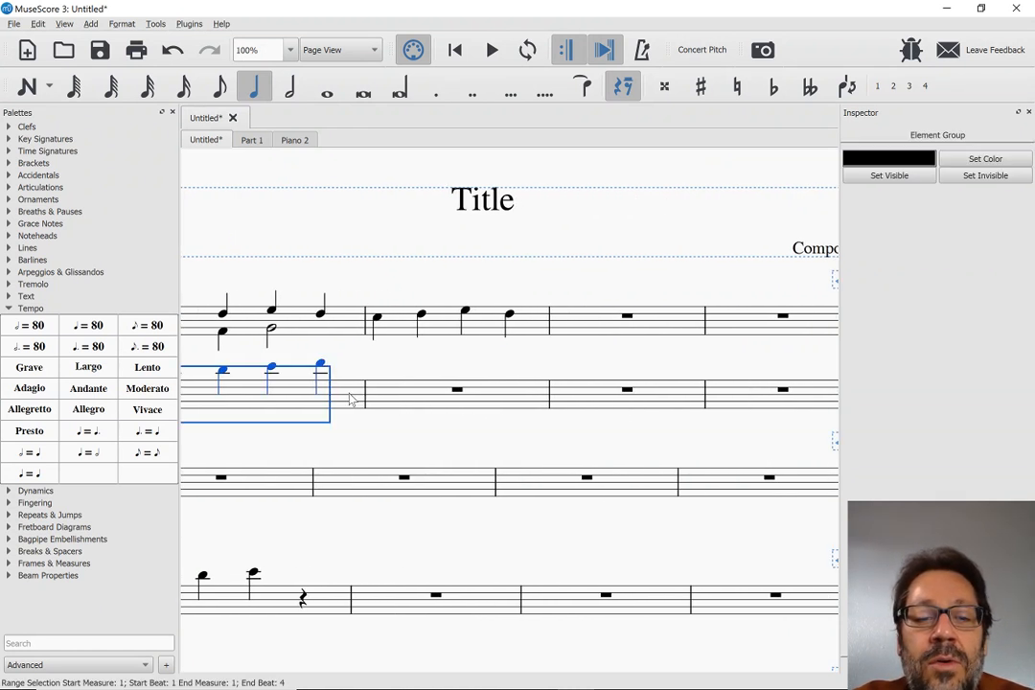
click(449, 331)
key(i)
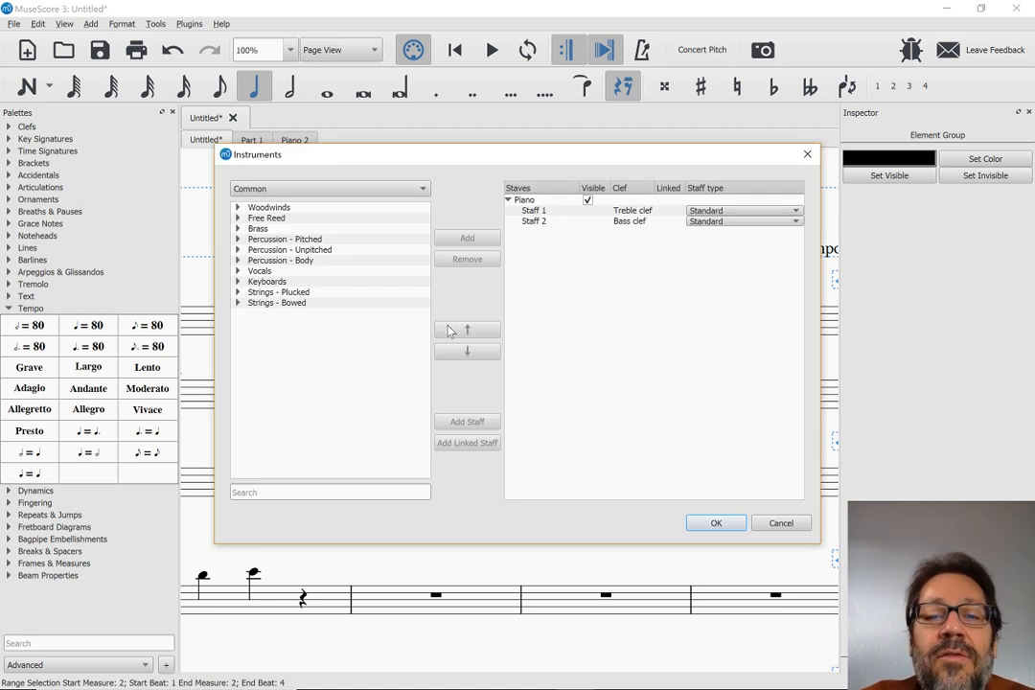
click(534, 212)
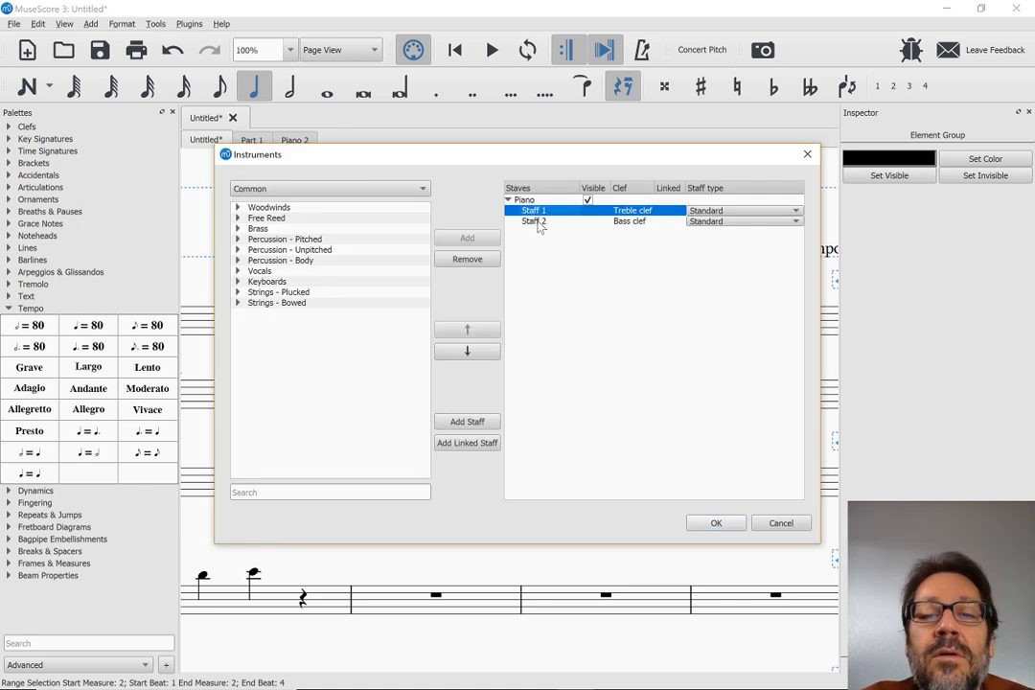
click(765, 529)
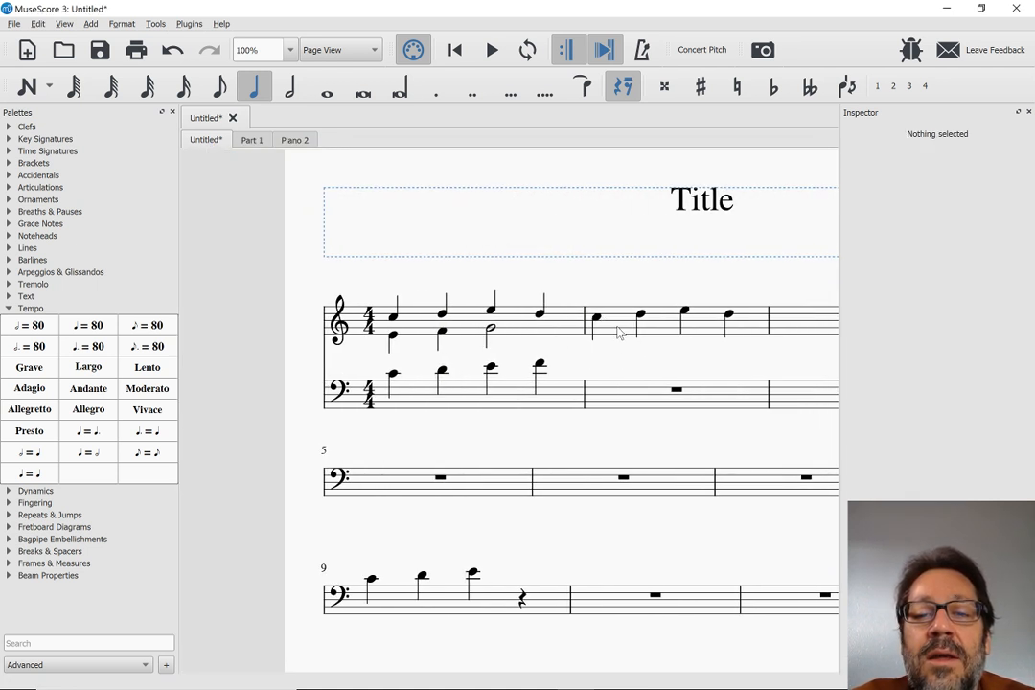
Turn on Cutaway in the treble staff's Staff/Part Properties
right_click(618, 333)
click(640, 375)
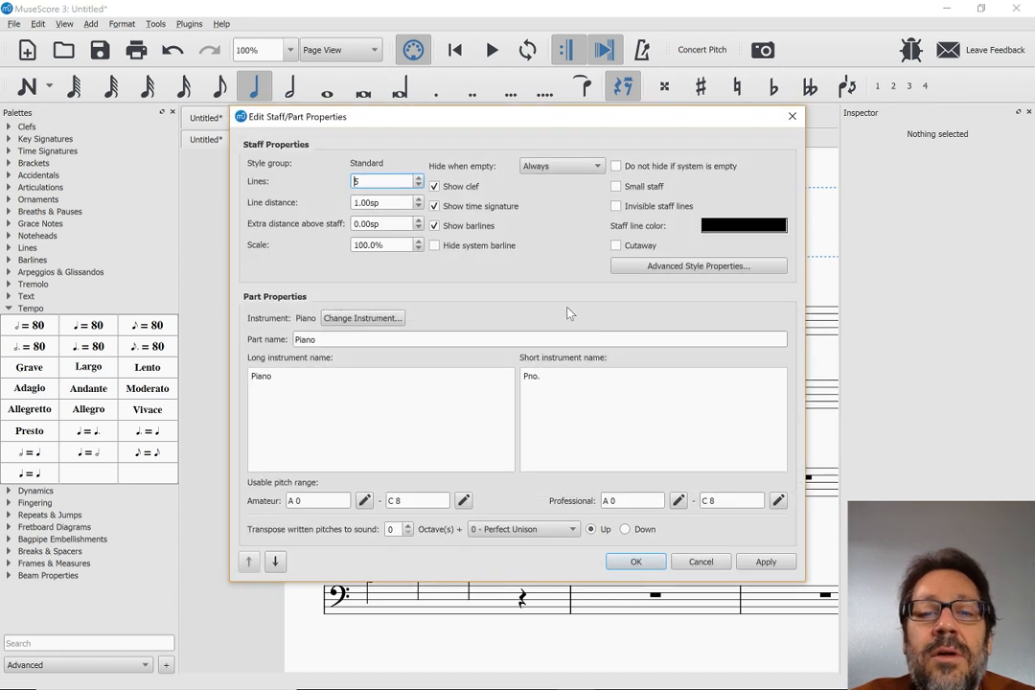
click(615, 245)
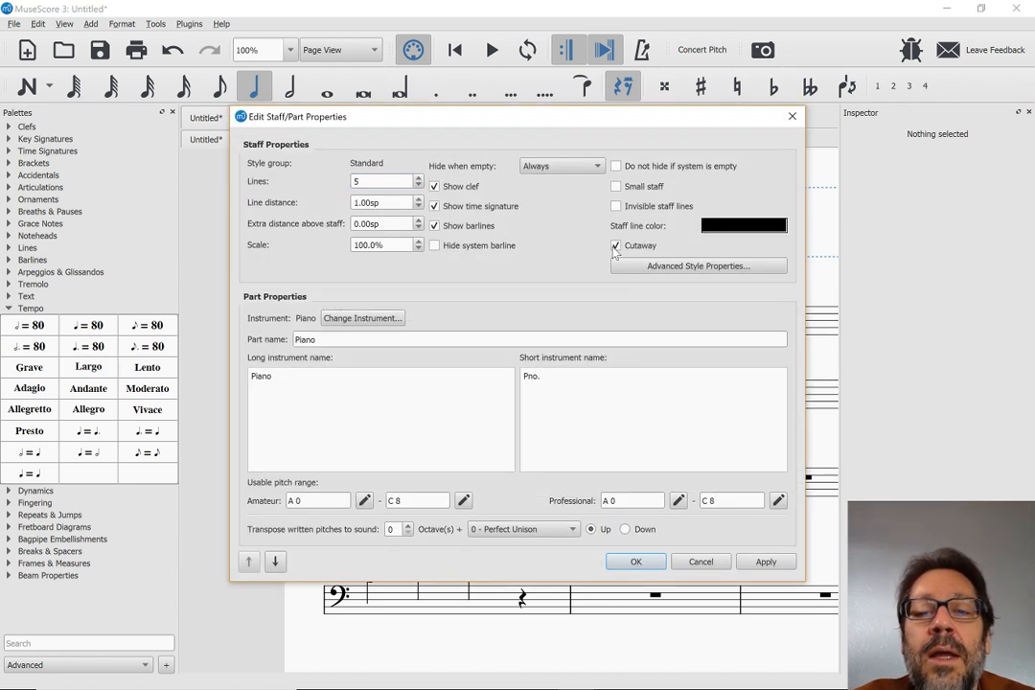
click(631, 562)
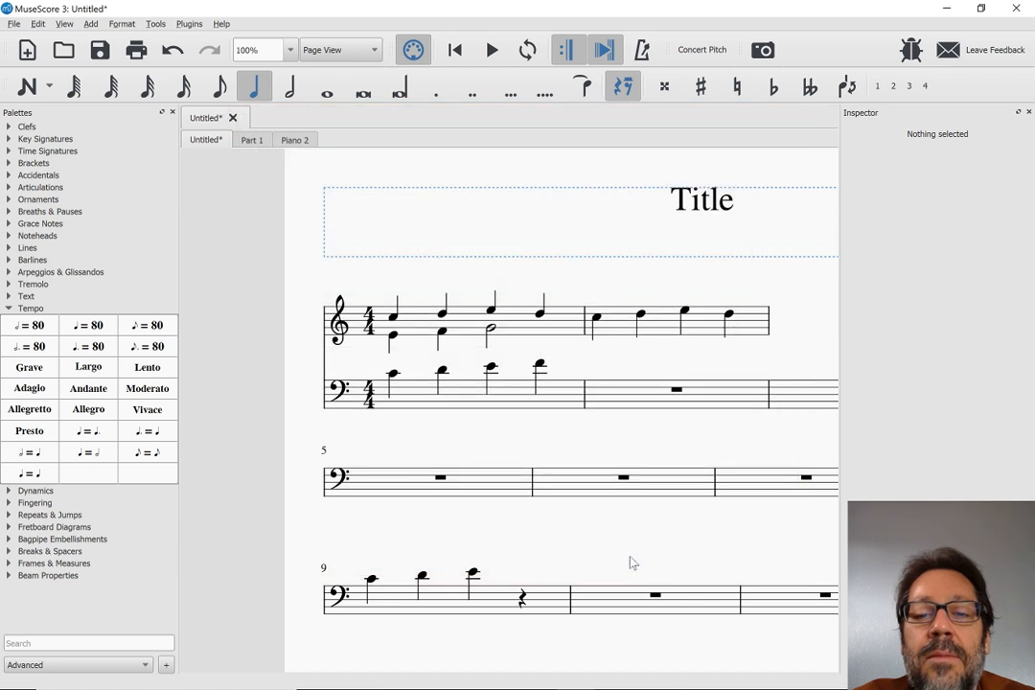
Examine how the cutaway treble staff is laid out across the first system, compared with the bass staff and the systems below
scroll(526, 410, right, 5)
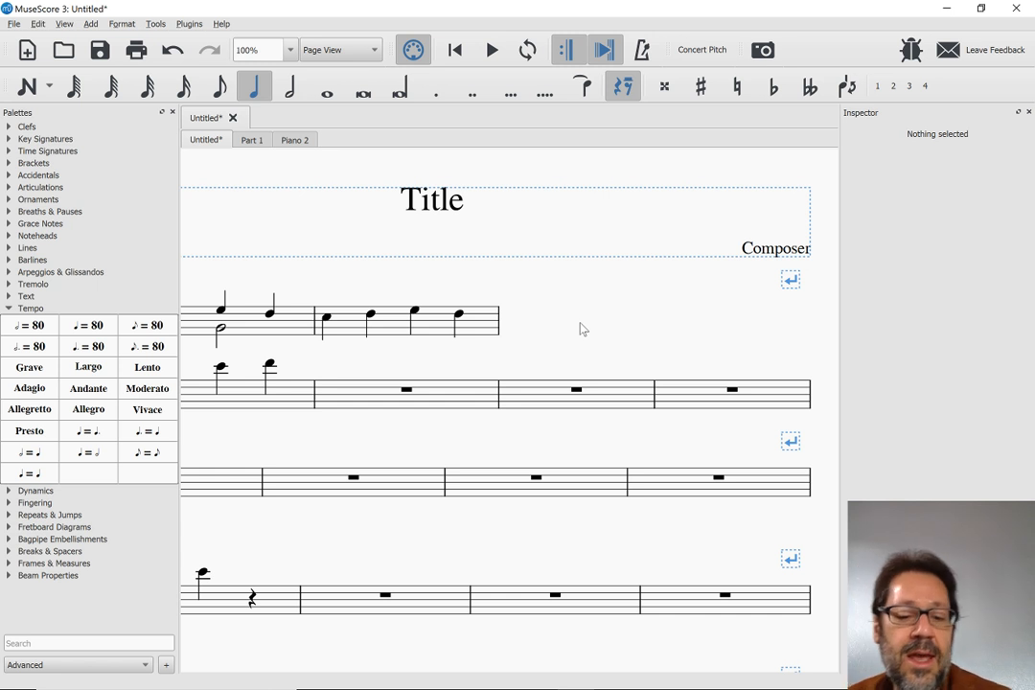
scroll(580, 328, left, 3)
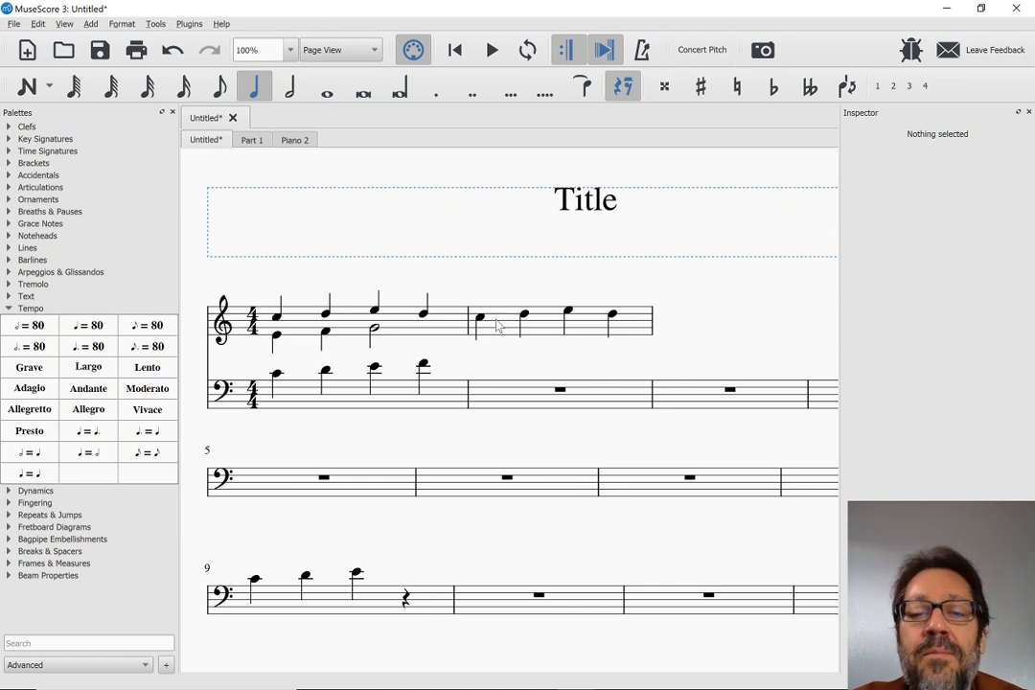
scroll(498, 326, right, 1)
scroll(499, 326, left, 1)
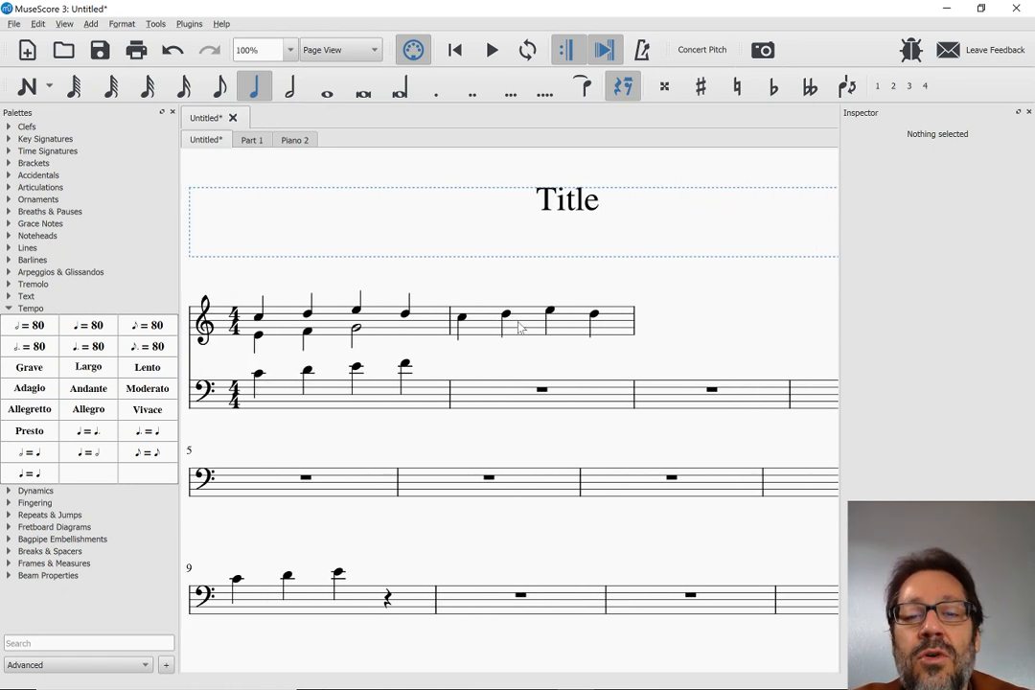
scroll(520, 327, right, 3)
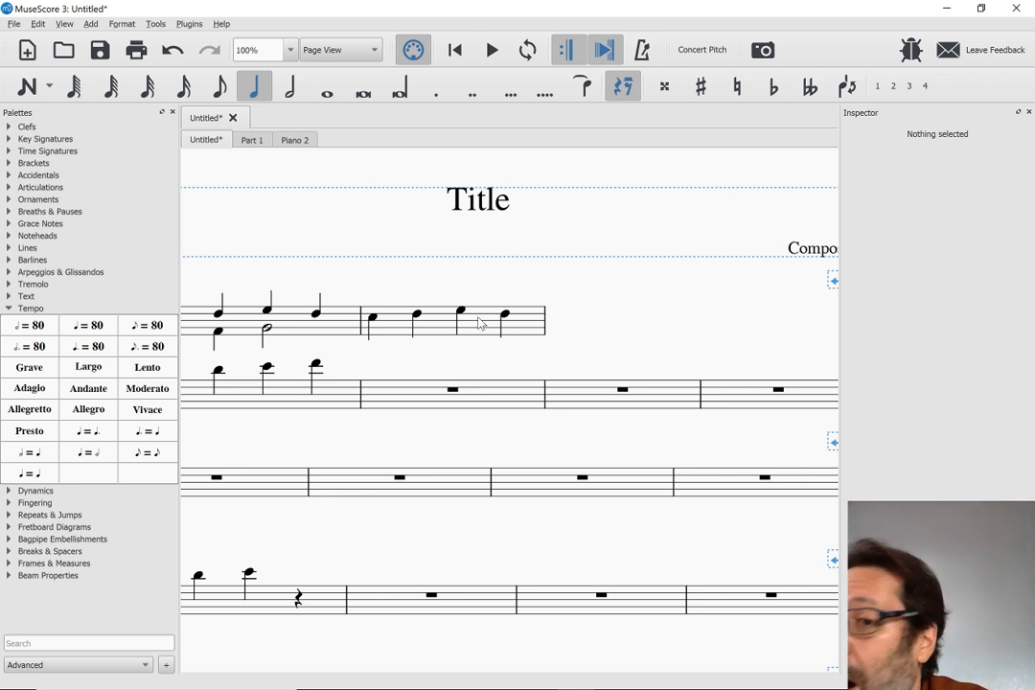
scroll(482, 324, left, 6)
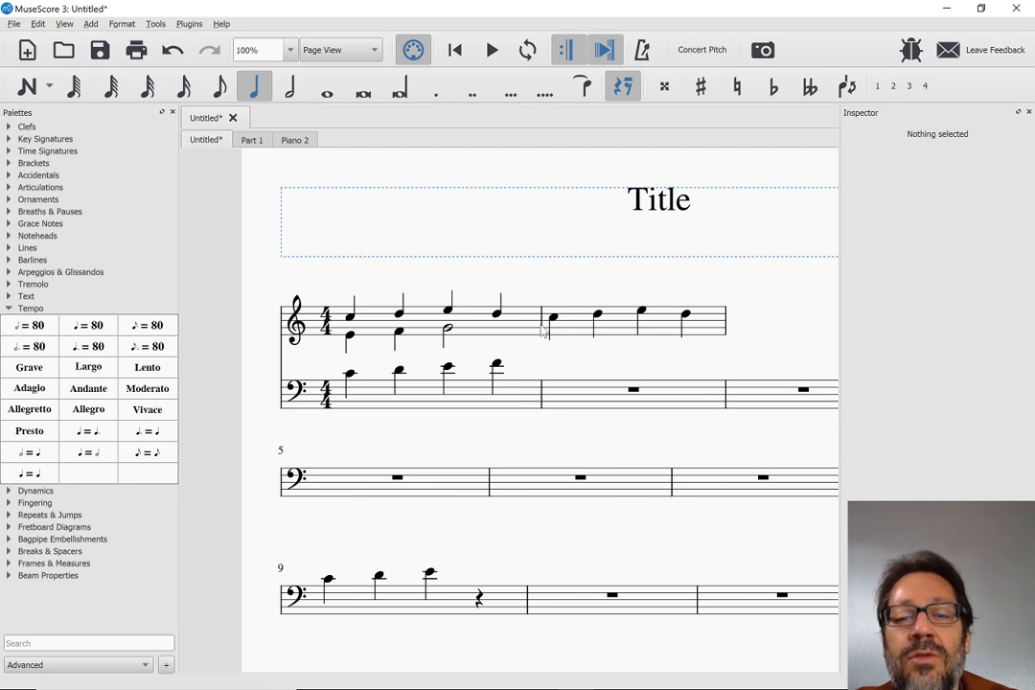
scroll(573, 331, right, 4)
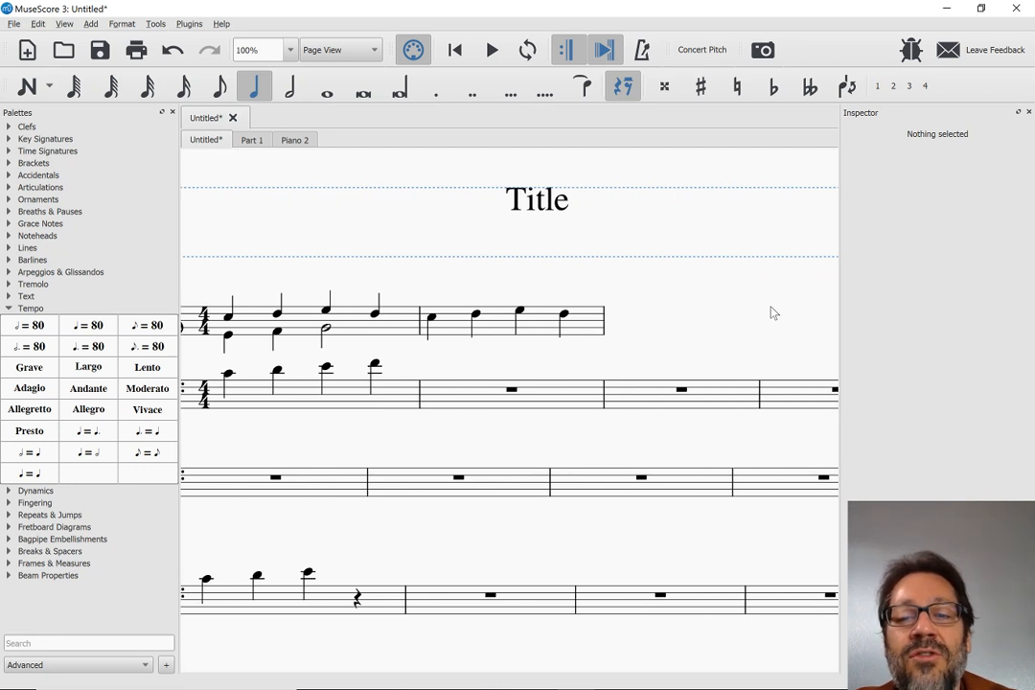
scroll(716, 339, right, 6)
scroll(716, 339, left, 8)
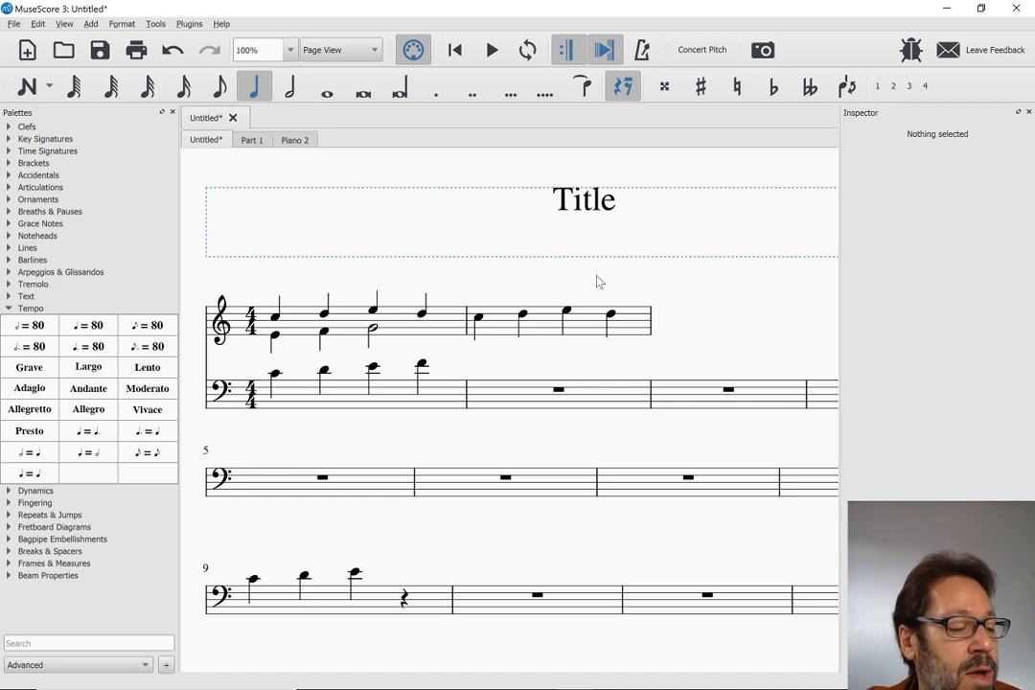
scroll(472, 360, down, 2)
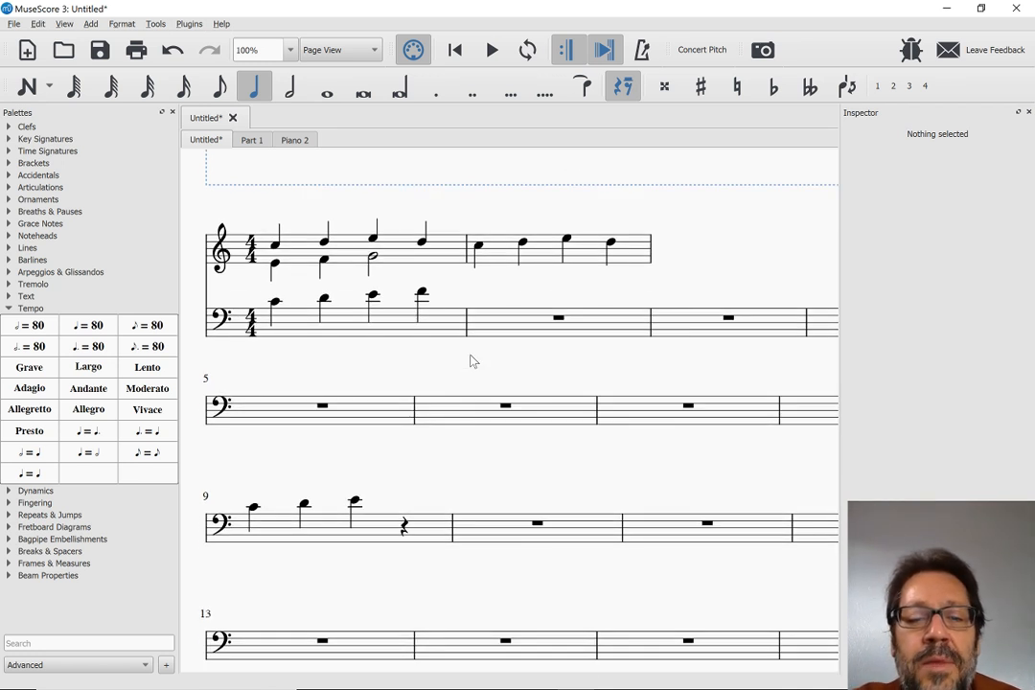
Switch to the MuseScore 3.0 Beta release notes in the browser, check the notation features, and return to the score in MuseScore 3
key(alt+Tab)
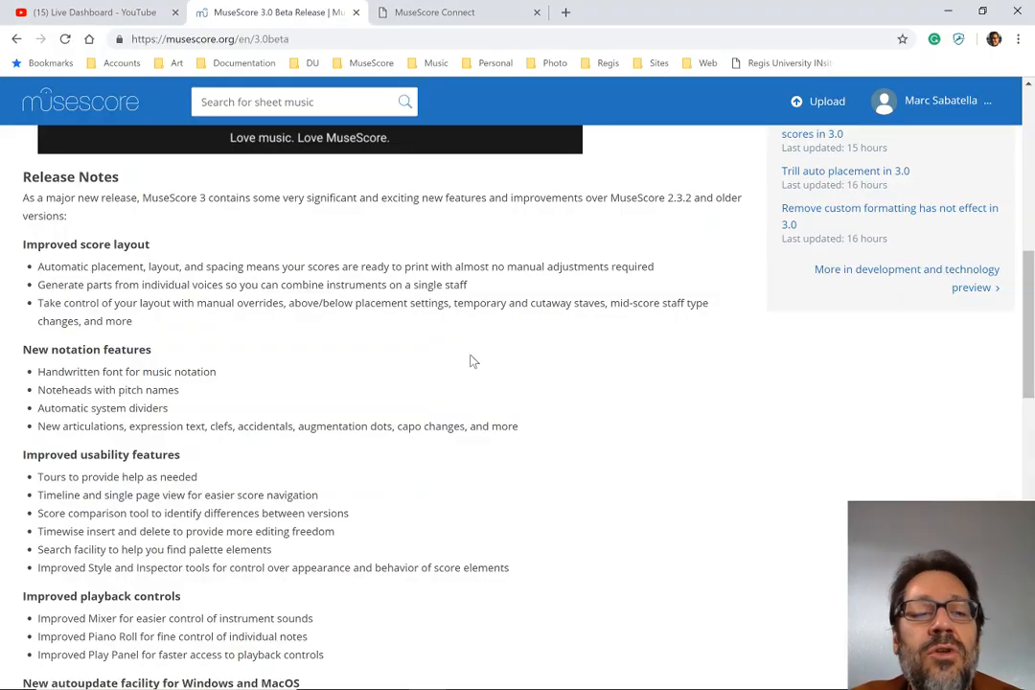
scroll(471, 361, down, 1)
key(alt+Tab)
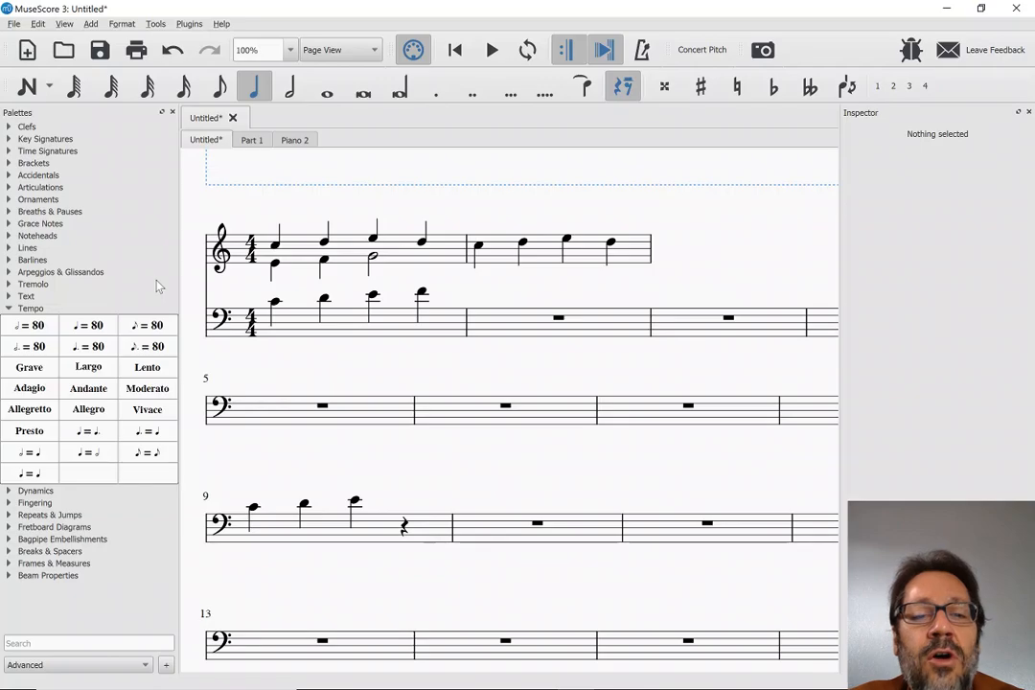
scroll(264, 300, up, 2)
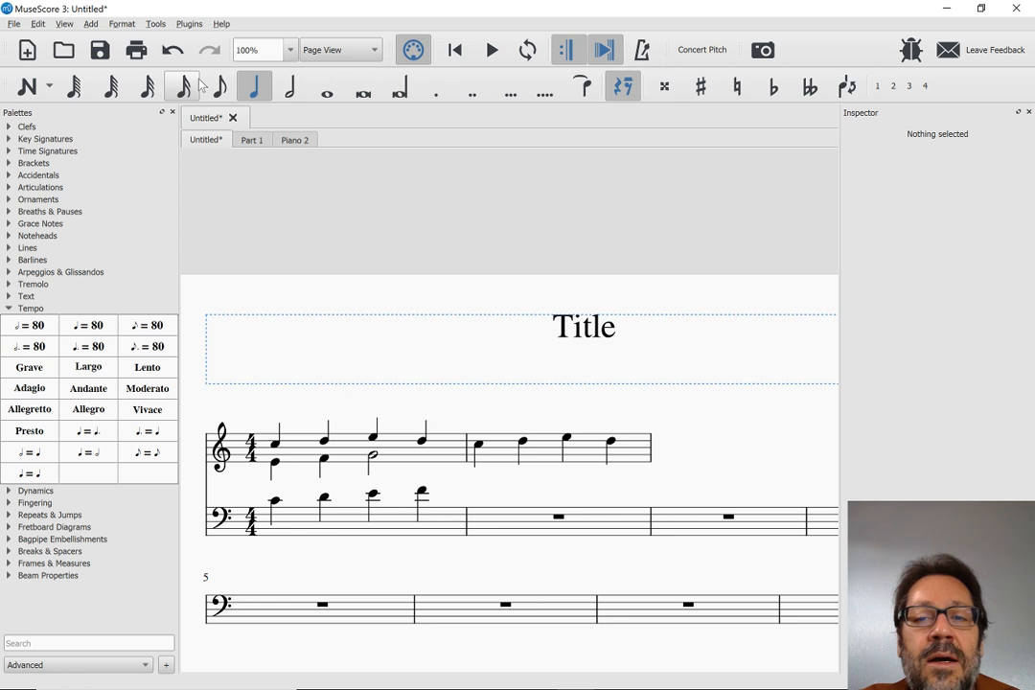
Create a new score titled "Jazz Score" from the Jazz Lead Sheet template, keeping the default key signature and remaining settings
key(ctrl+n)
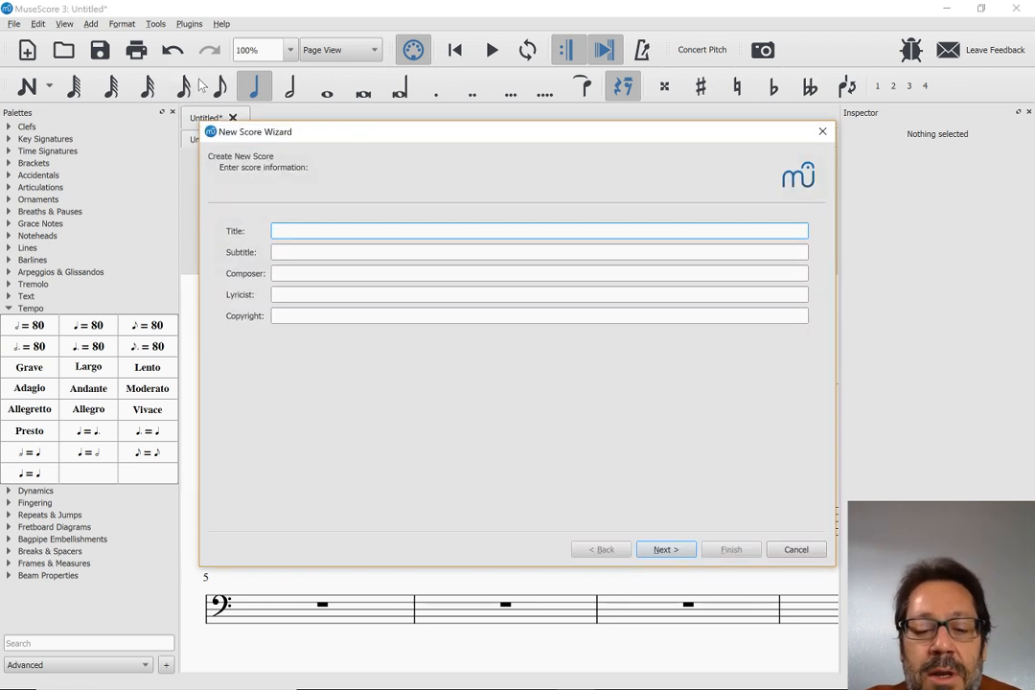
text(Jazz Band)
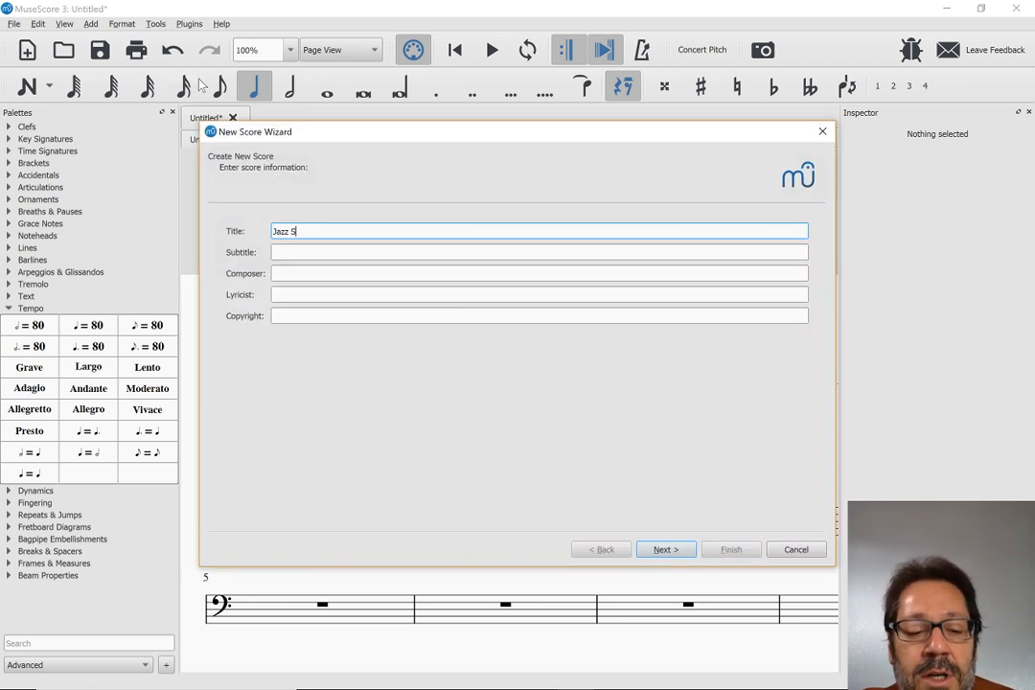
key(Return)
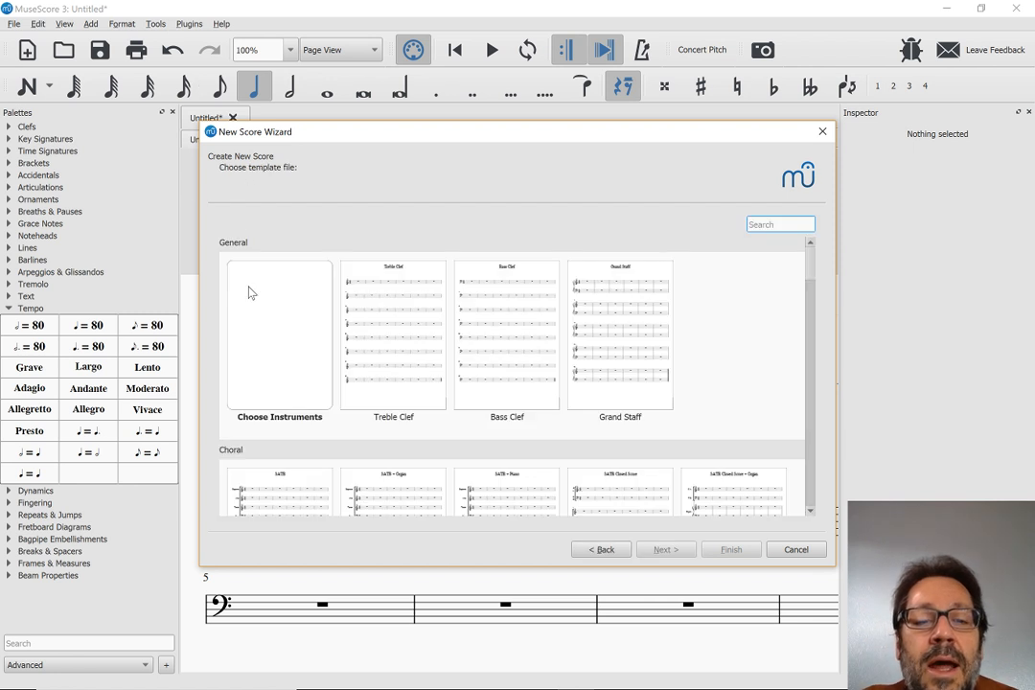
scroll(277, 326, down, 6)
scroll(276, 326, down, 5)
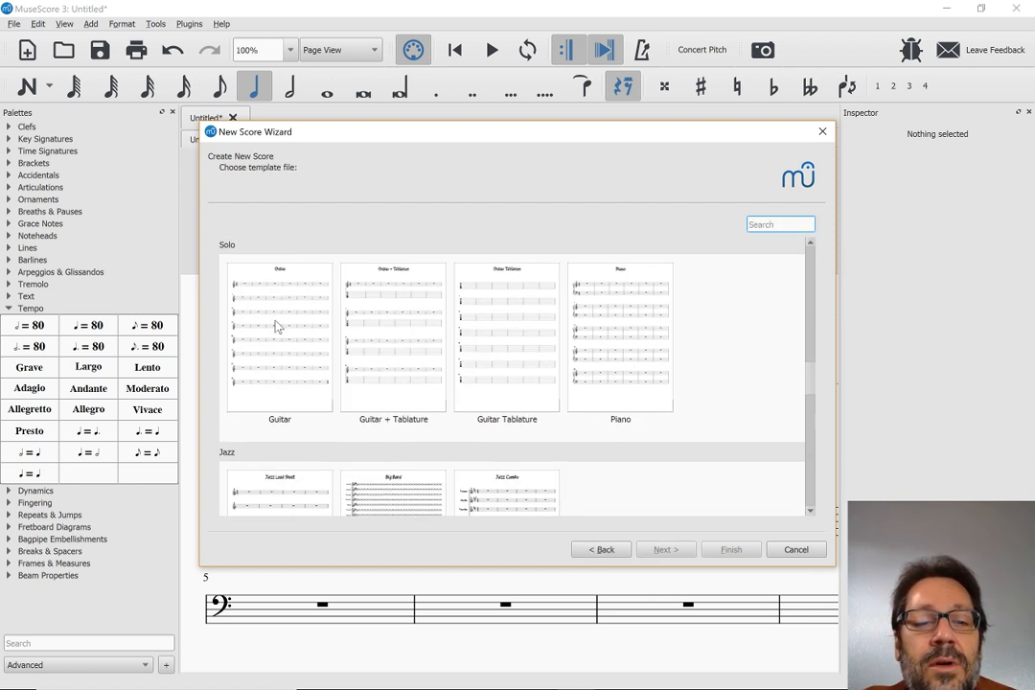
double_click(274, 425)
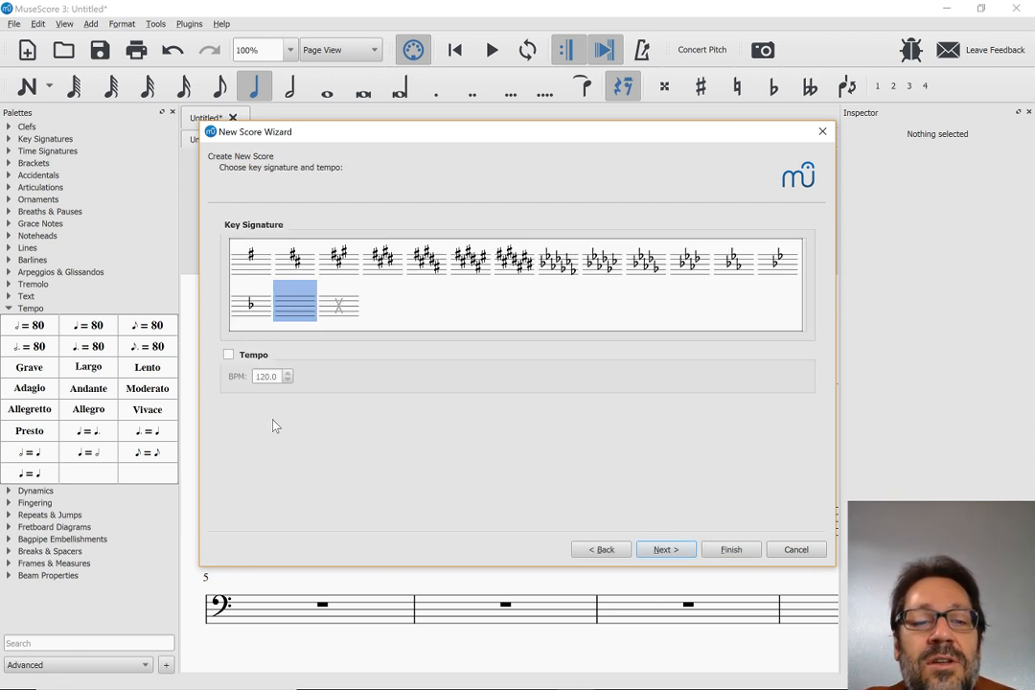
key(Return)
key(Return)
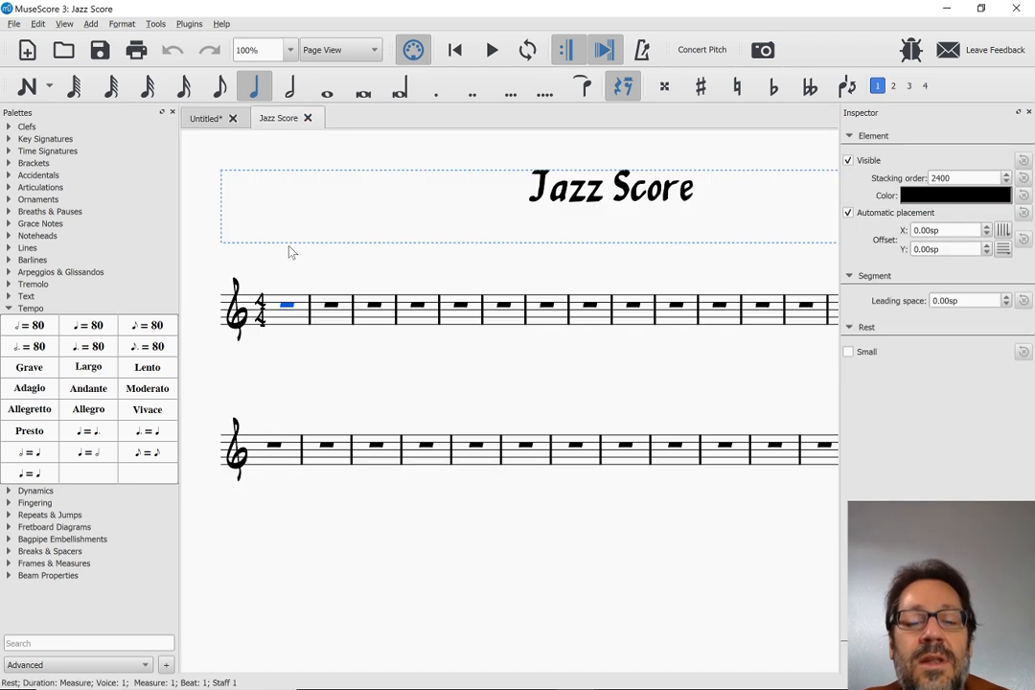
Enter the quarter notes C, D, E, F, G, F, E, D, C from measure 1 and raise the last note to C#
key(n)
key(c)
key(d)
key(e)
key(f)
key(g)
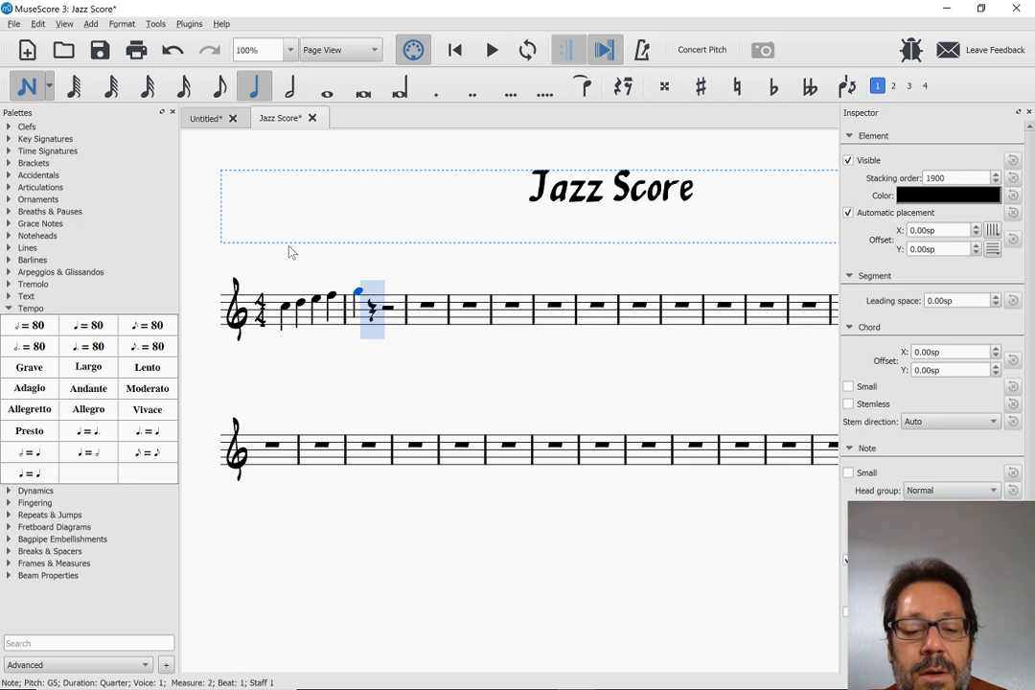
key(f)
key(e)
key(d)
key(c)
key(Escape)
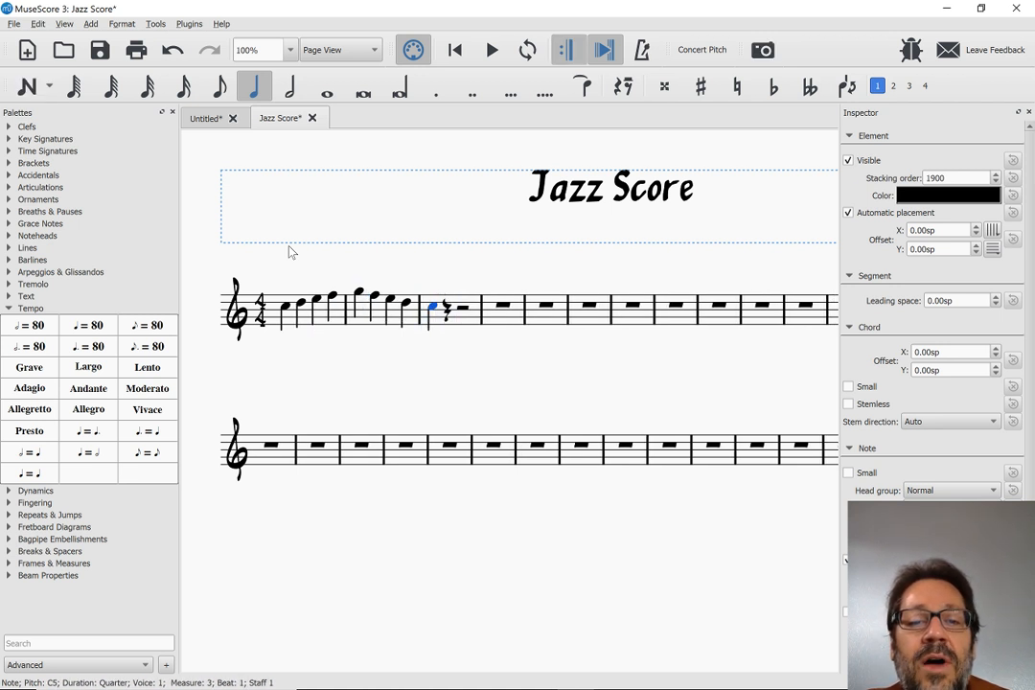
key(Up)
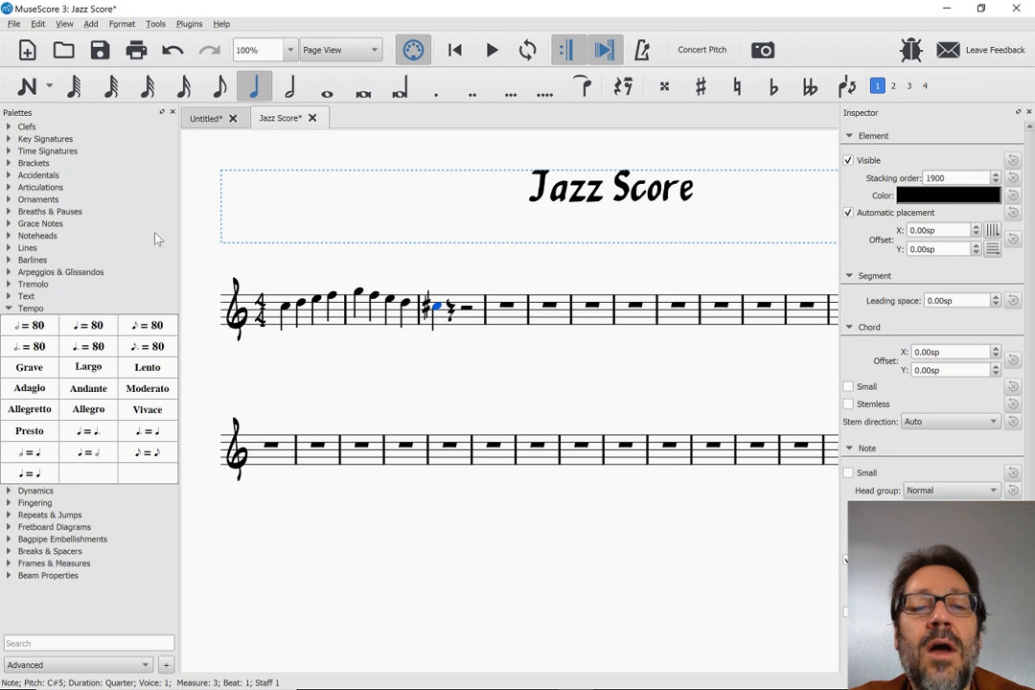
Switch to the MuseScore 2 score for comparison, and check the new notation features in the browser's MuseScore 3.0 Beta release notes
key(alt+Tab)
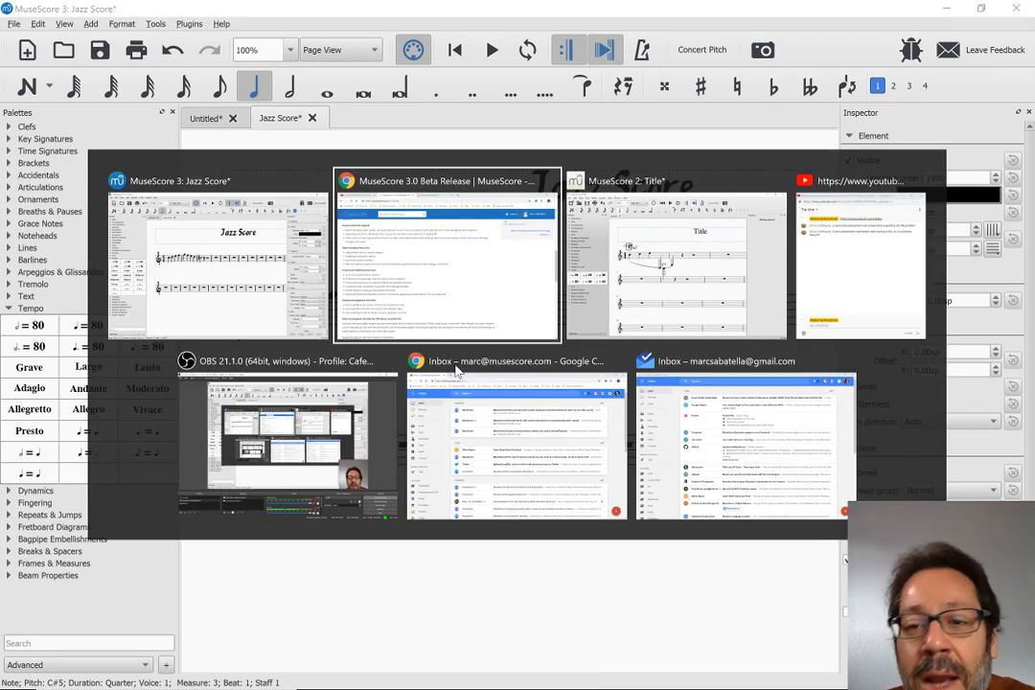
key(alt+Tab)
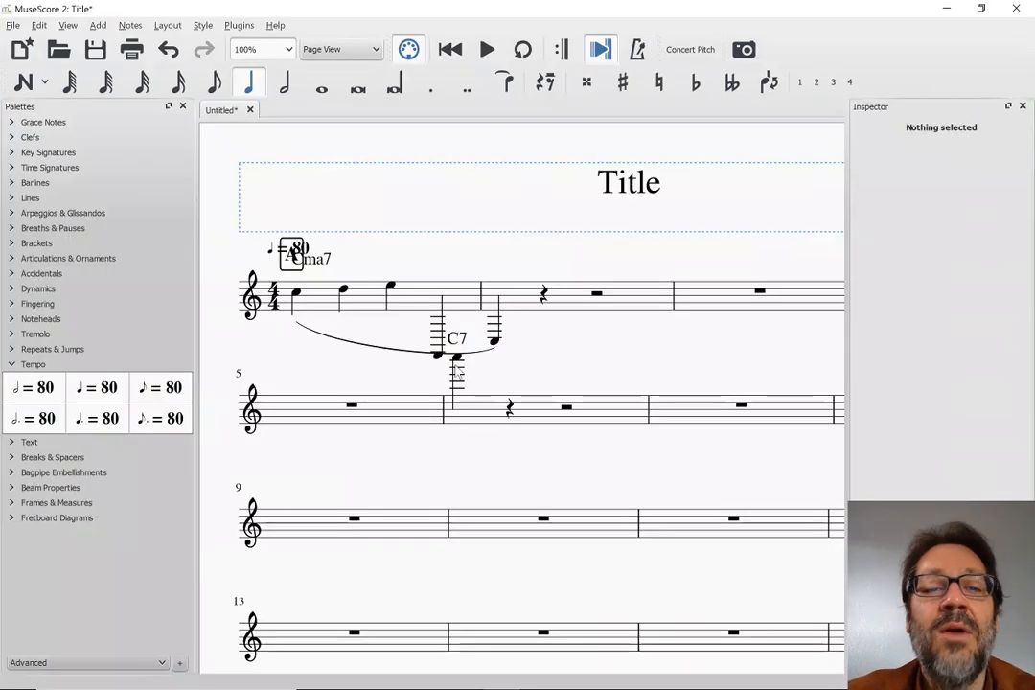
key(alt+Tab)
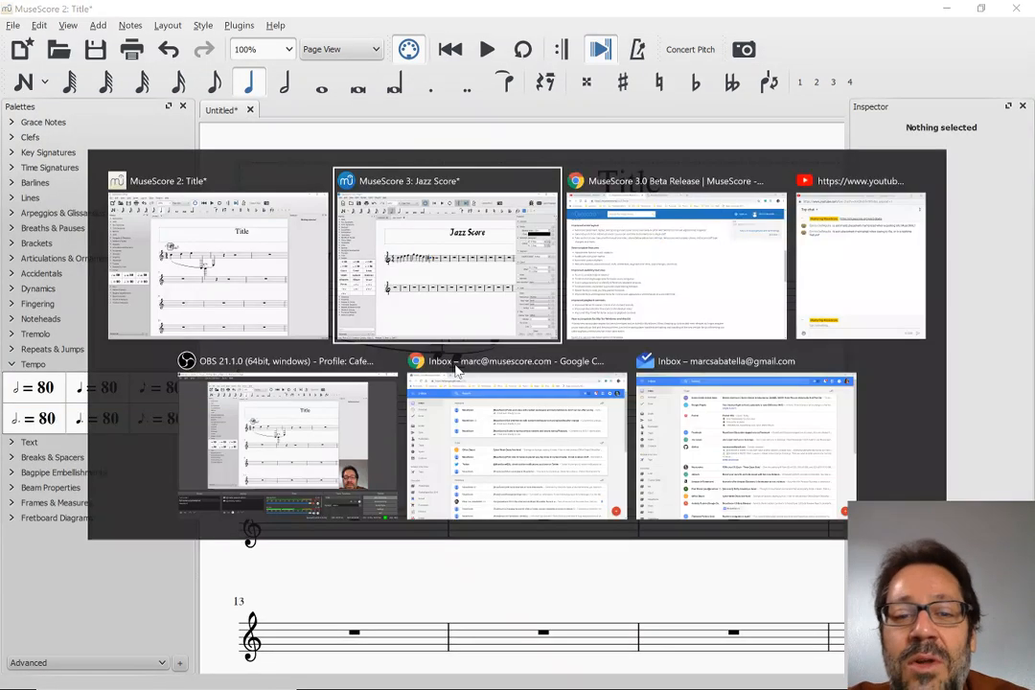
key(alt+Tab)
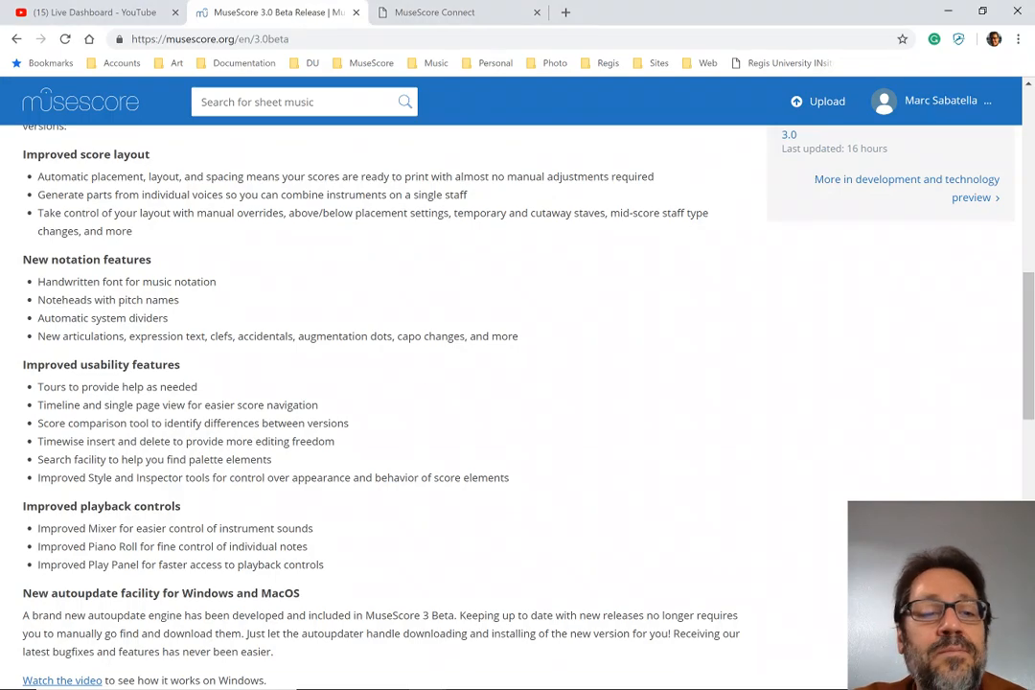
scroll(280, 405, down, 1)
Switch back through MuseScore 2 to the Jazz Score in MuseScore 3
key(alt+Tab)
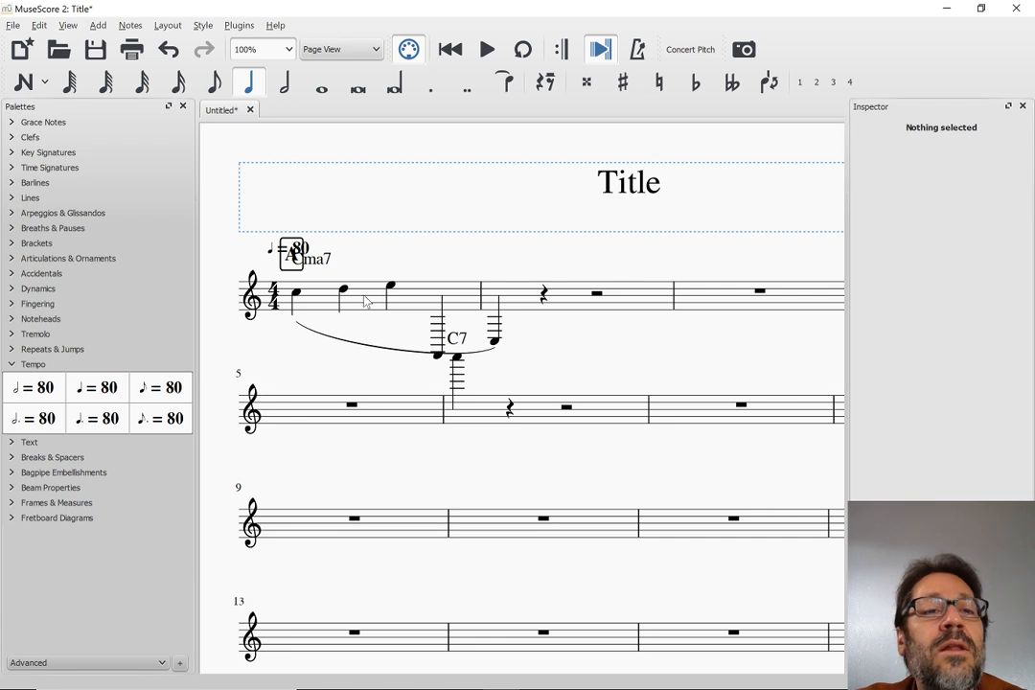
key(alt+Tab)
key(Tab)
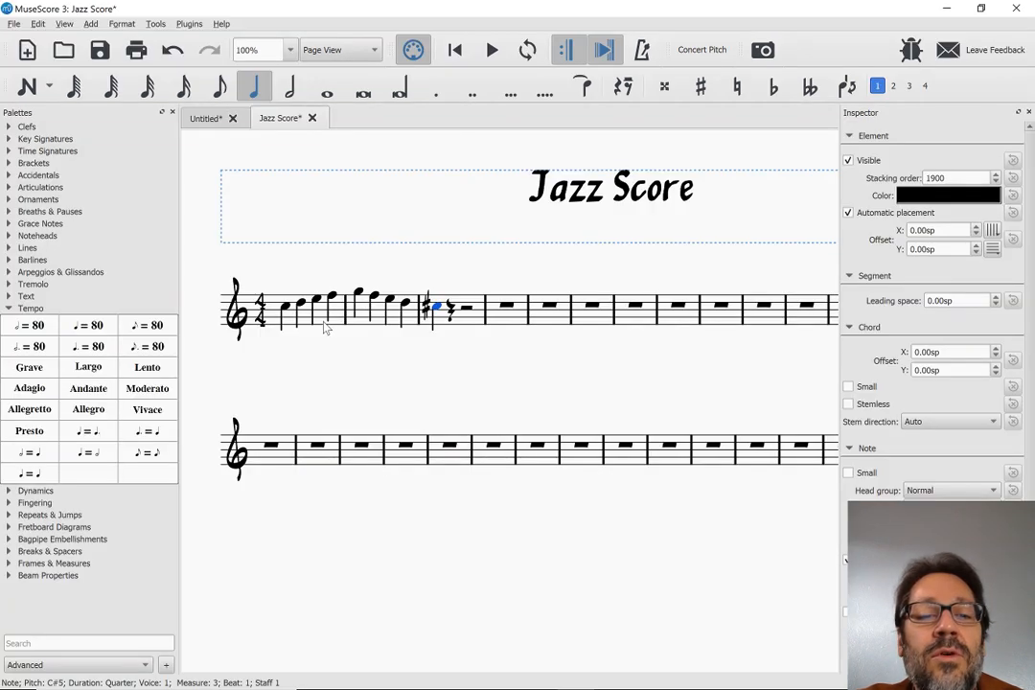
Change the notehead scheme of the Jazz Score's staff to Pitch Name in its advanced style properties
click(323, 324)
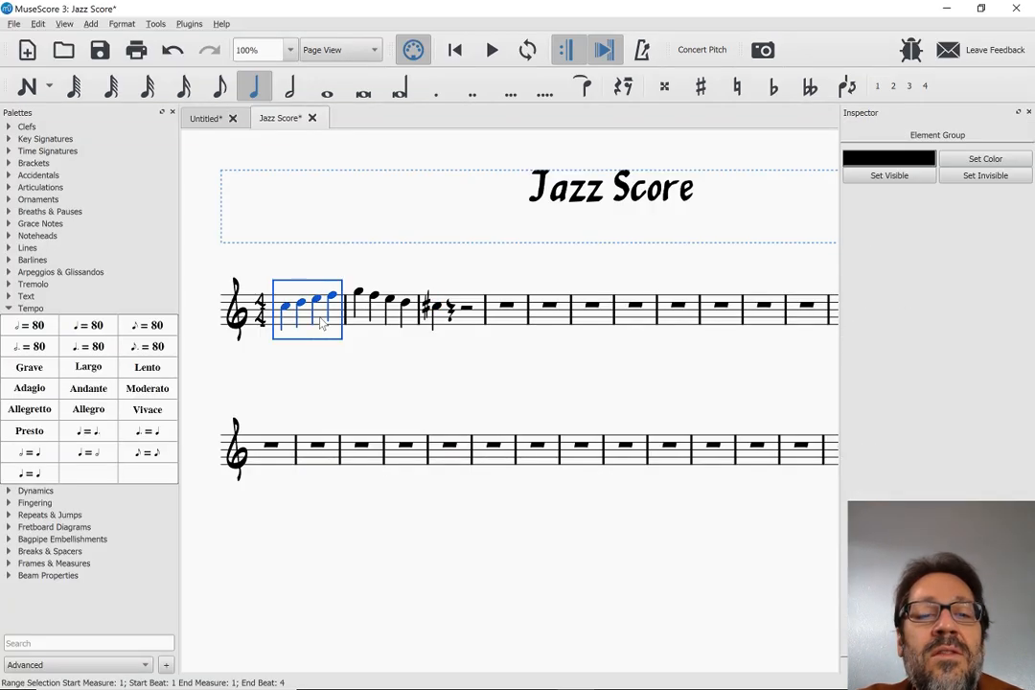
right_click(324, 323)
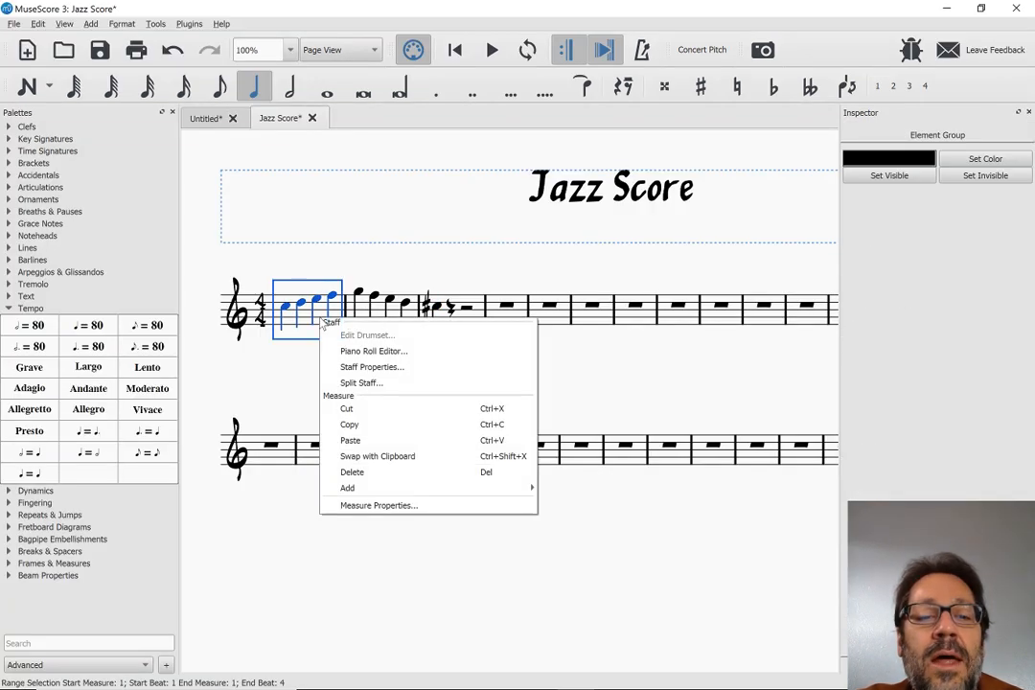
click(330, 374)
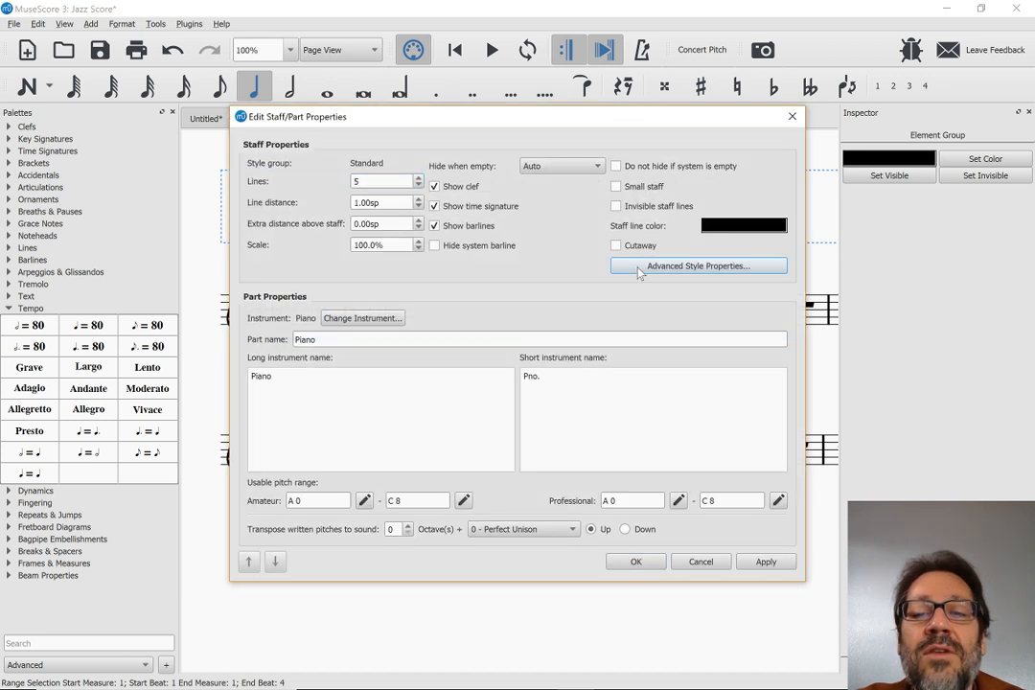
click(639, 269)
click(458, 237)
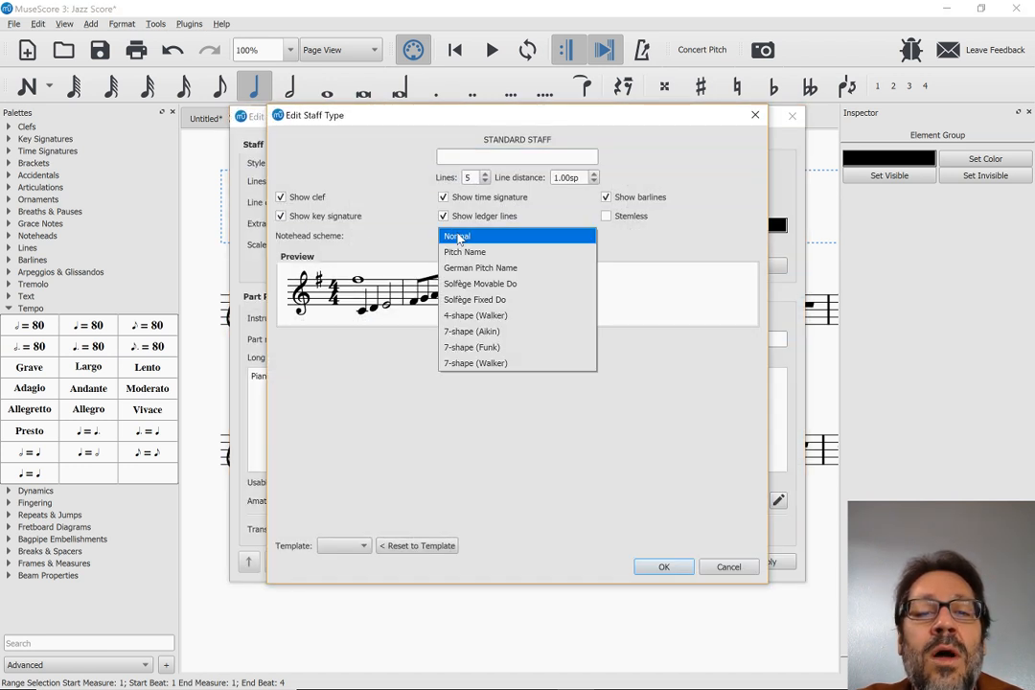
click(469, 253)
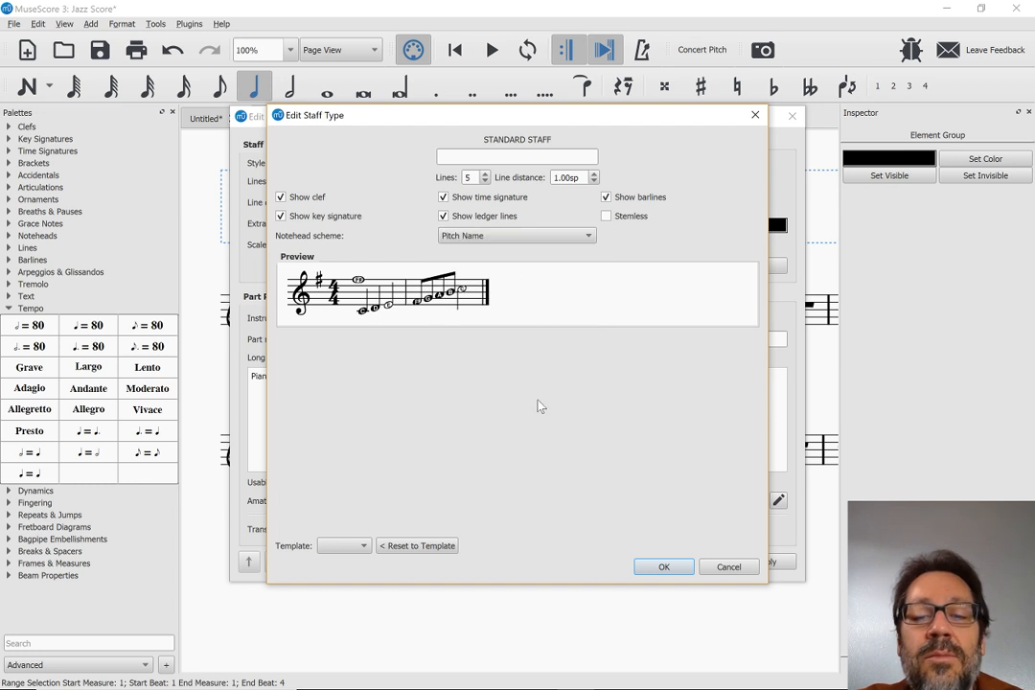
click(661, 571)
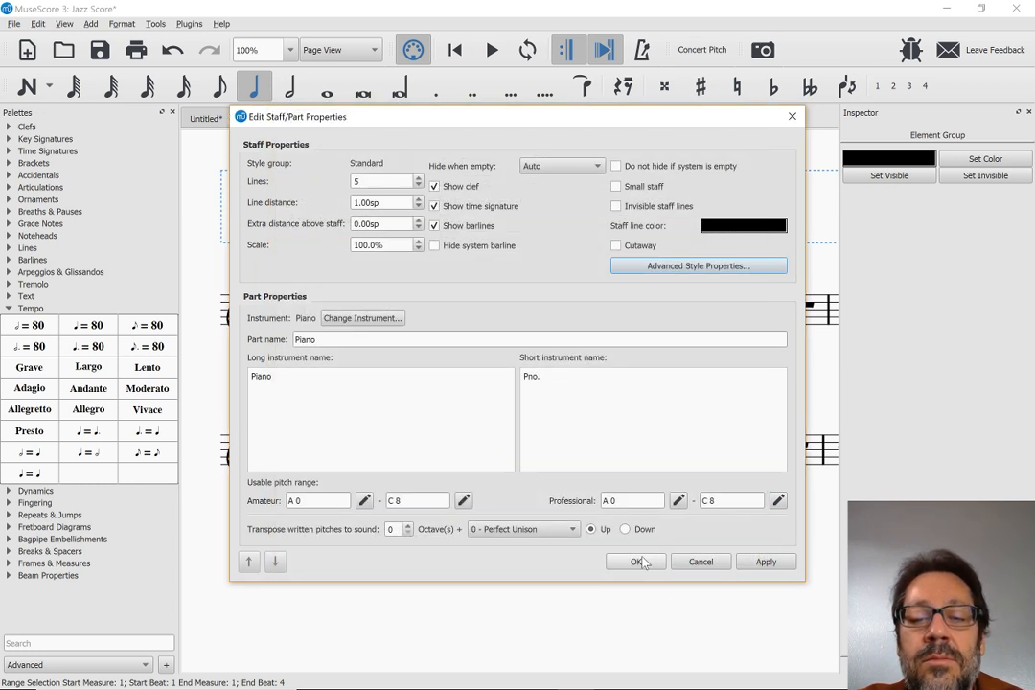
click(642, 561)
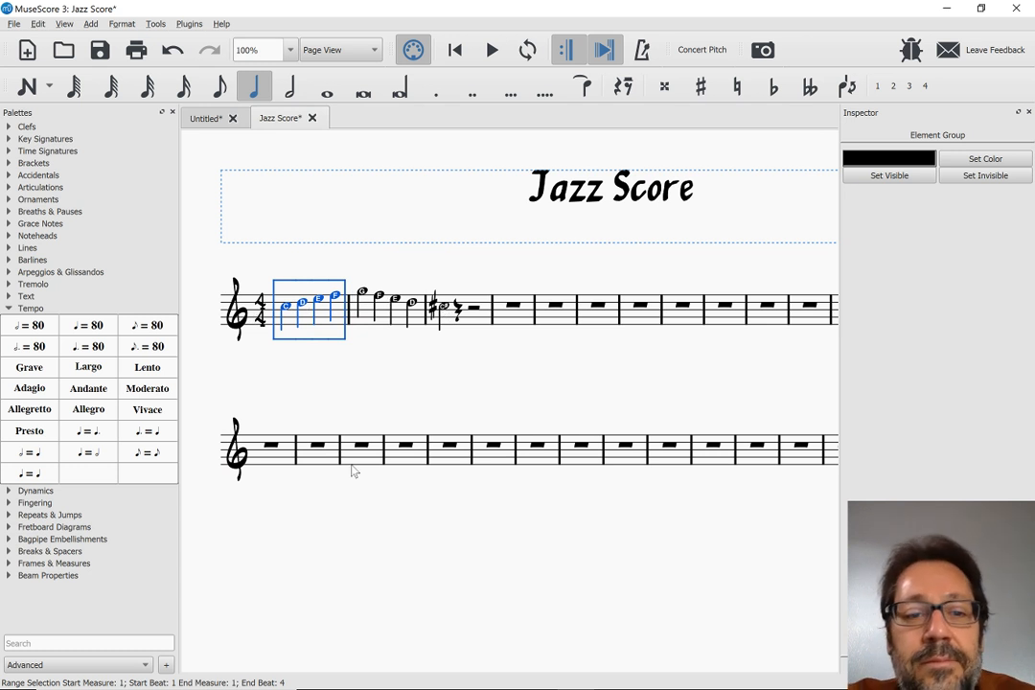
click(194, 258)
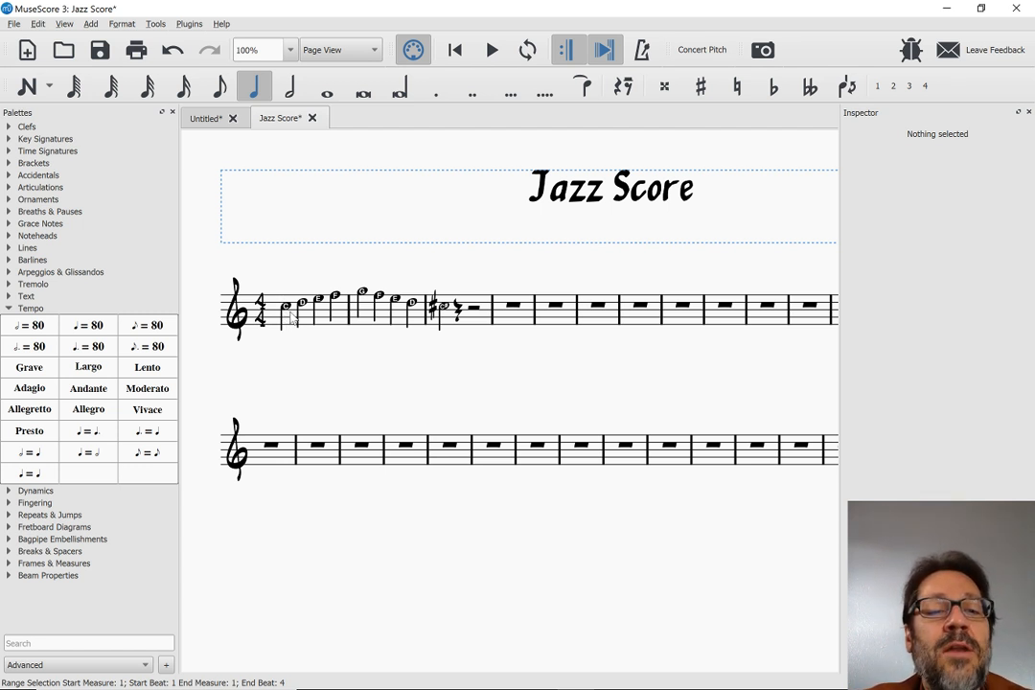
Lower the first note of measure 2 to D-flat
click(364, 294)
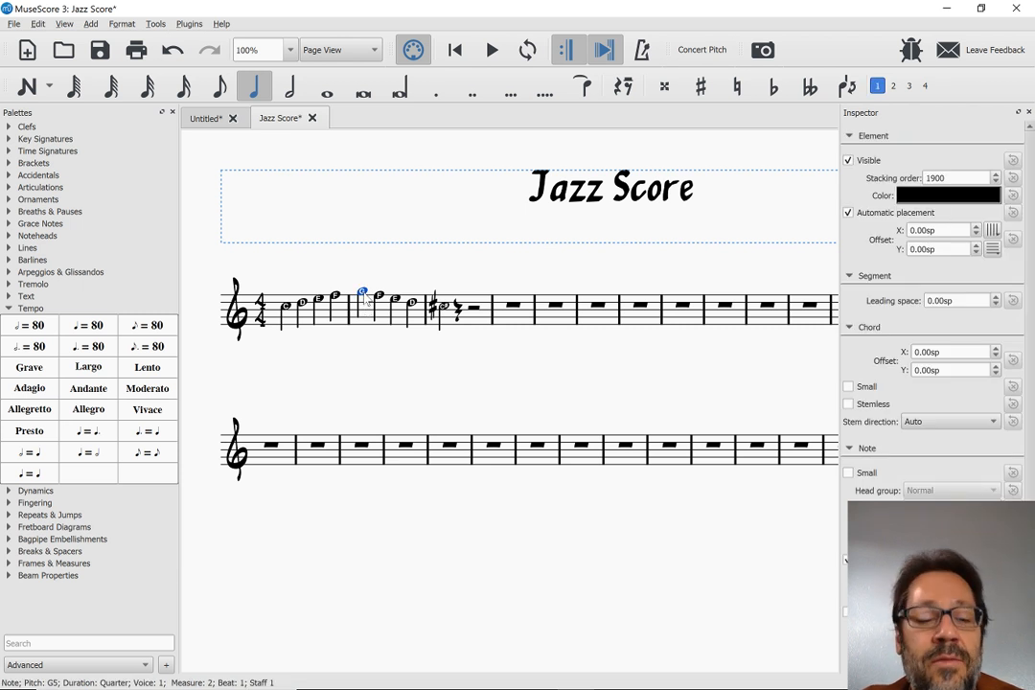
key(Down)
key(Down)
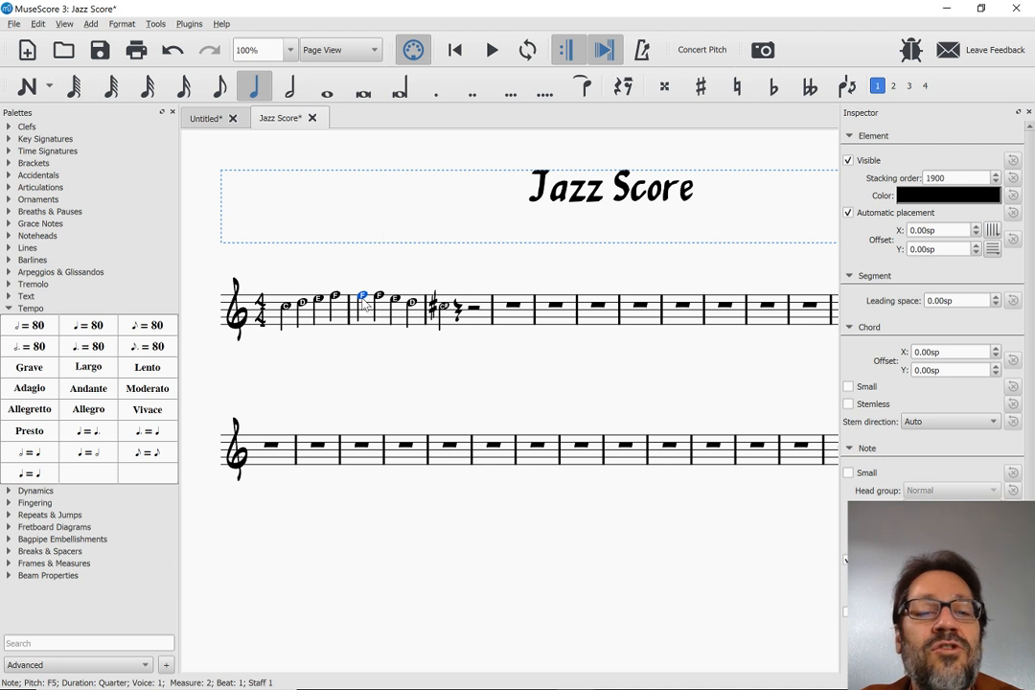
key(Down)
key(Down)
key(Down)
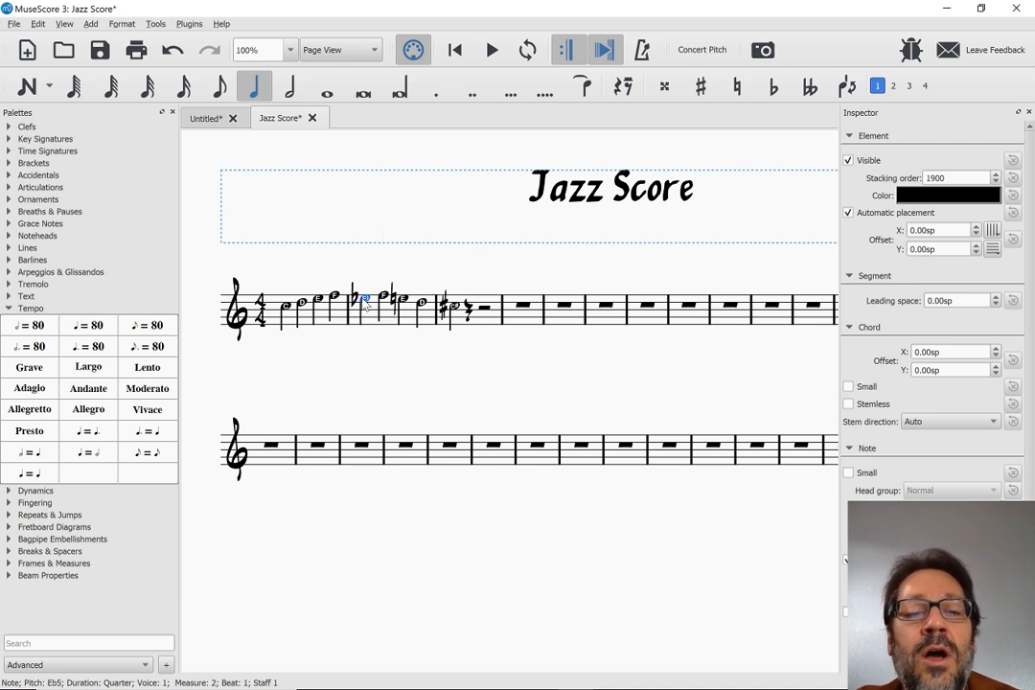
key(Up)
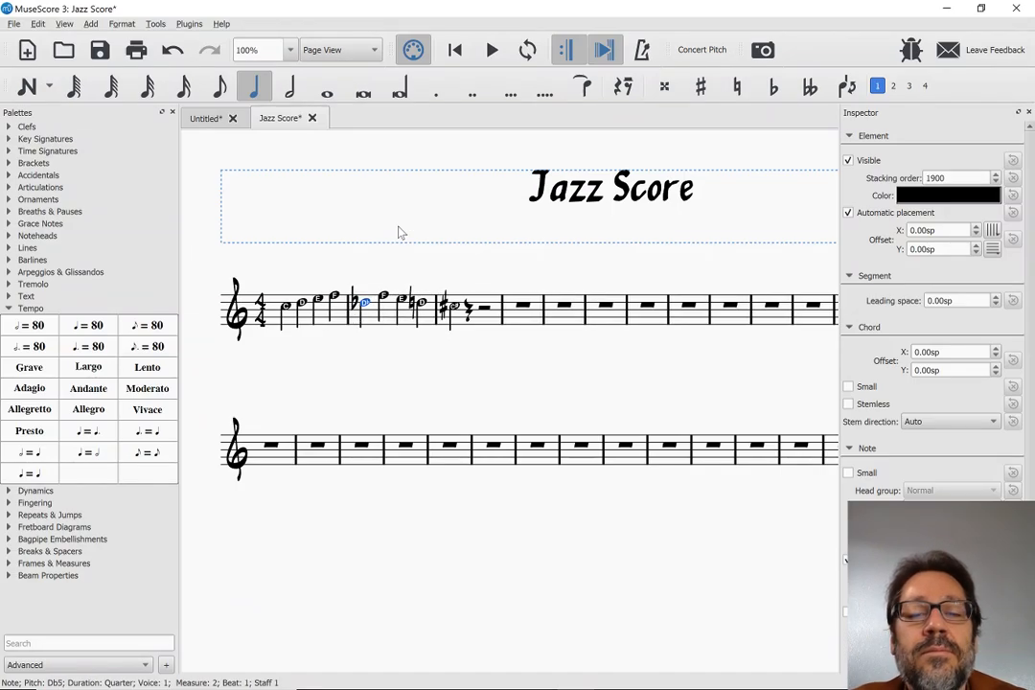
Switch to the browser and check the new notation features in the MuseScore 3.0 Beta release notes
key(alt+Tab)
key(alt+Tab)
key(Tab)
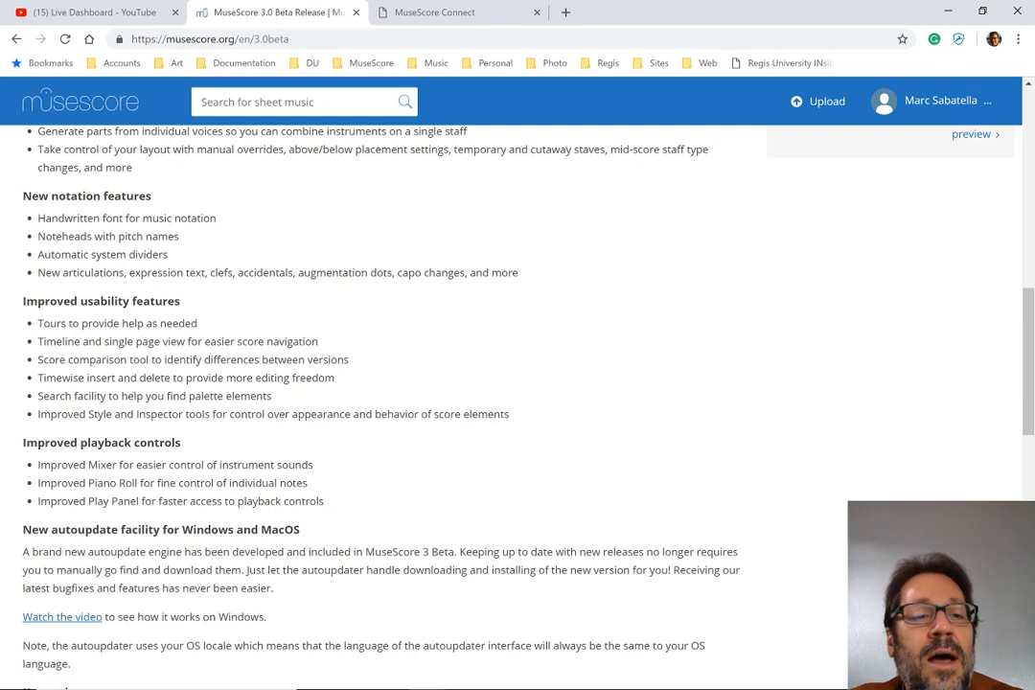
scroll(511, 408, down, 1)
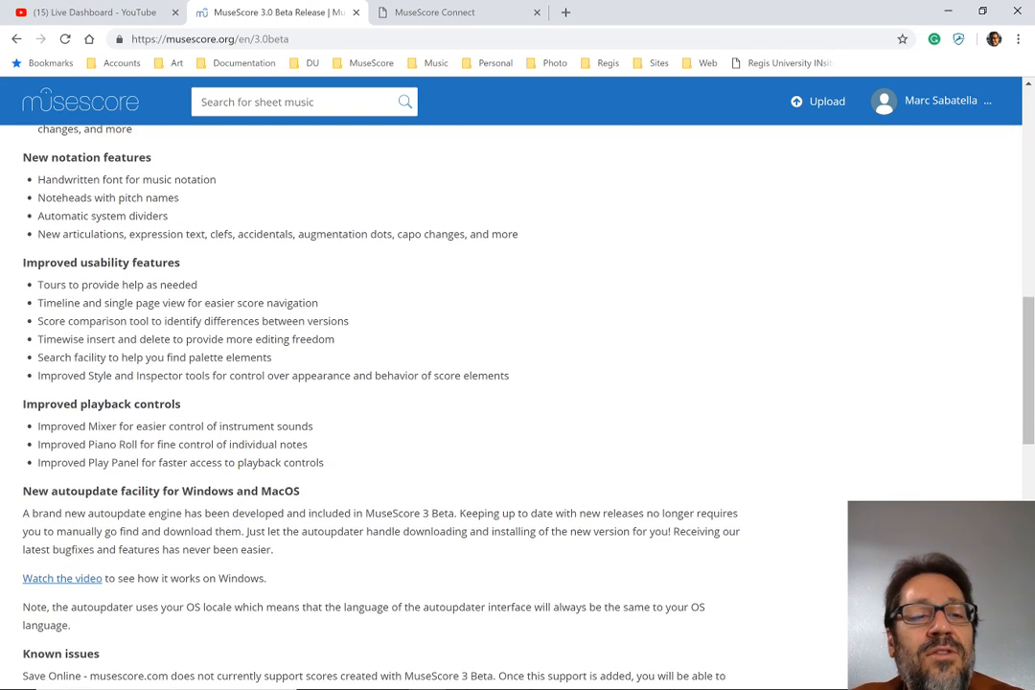
Switch to MuseScore 2 and create a new untitled score from the SATB choral template with the default settings
key(alt+Tab)
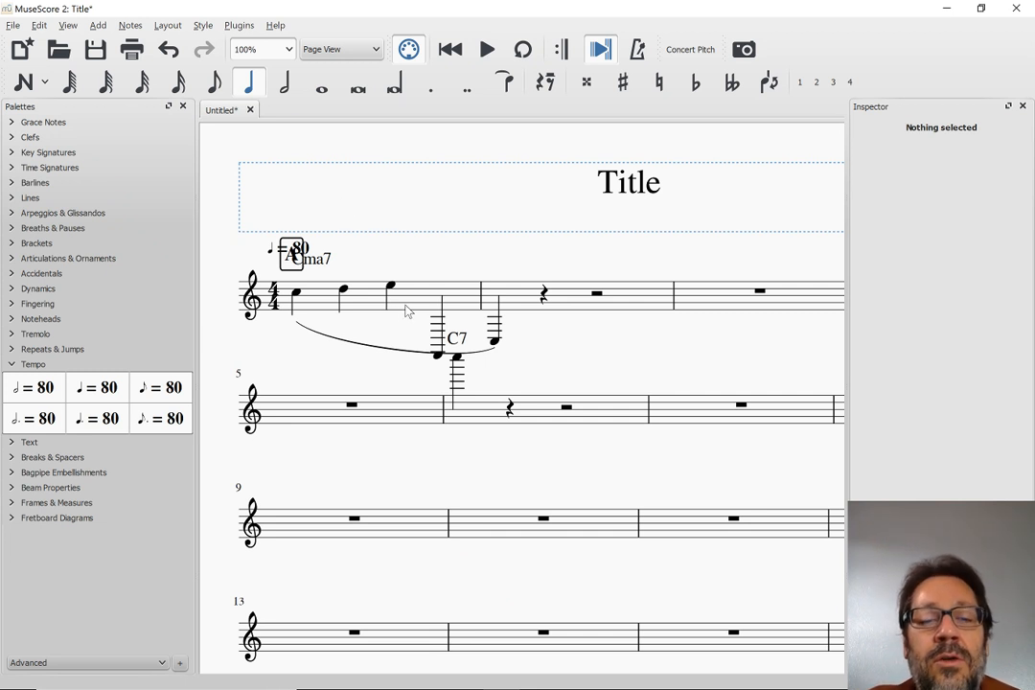
key(ctrl+n)
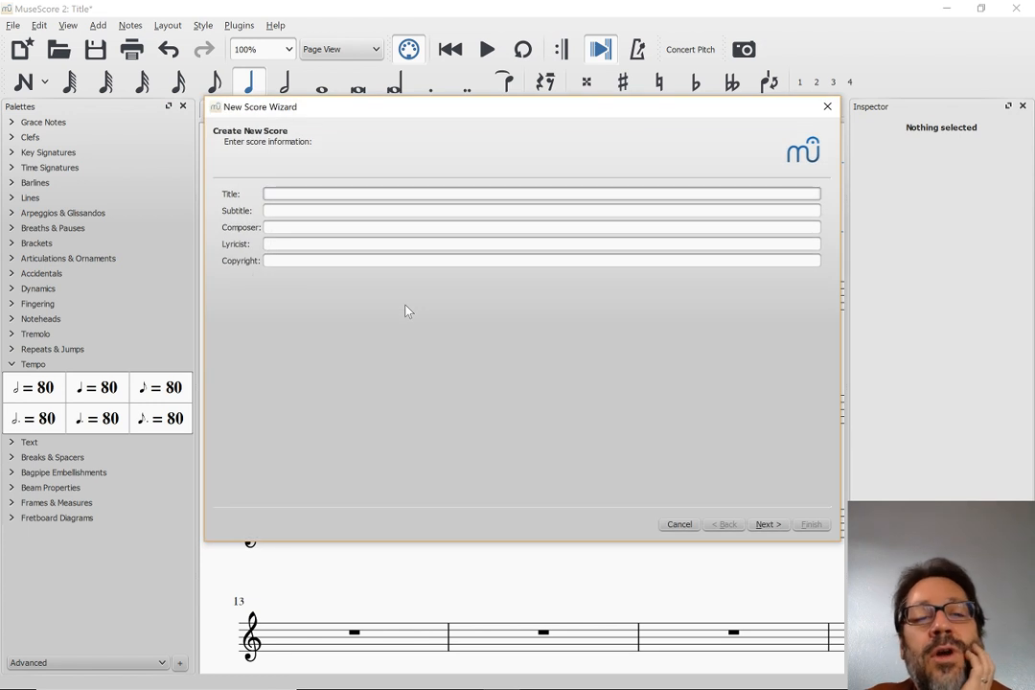
key(Return)
scroll(406, 309, down, 5)
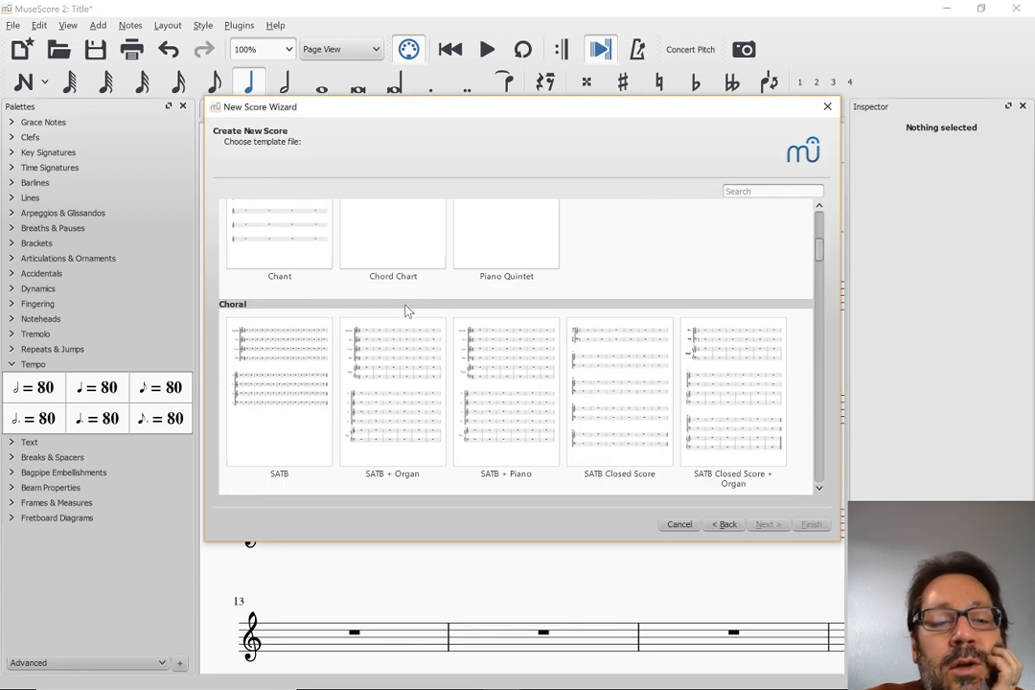
double_click(287, 380)
key(Return)
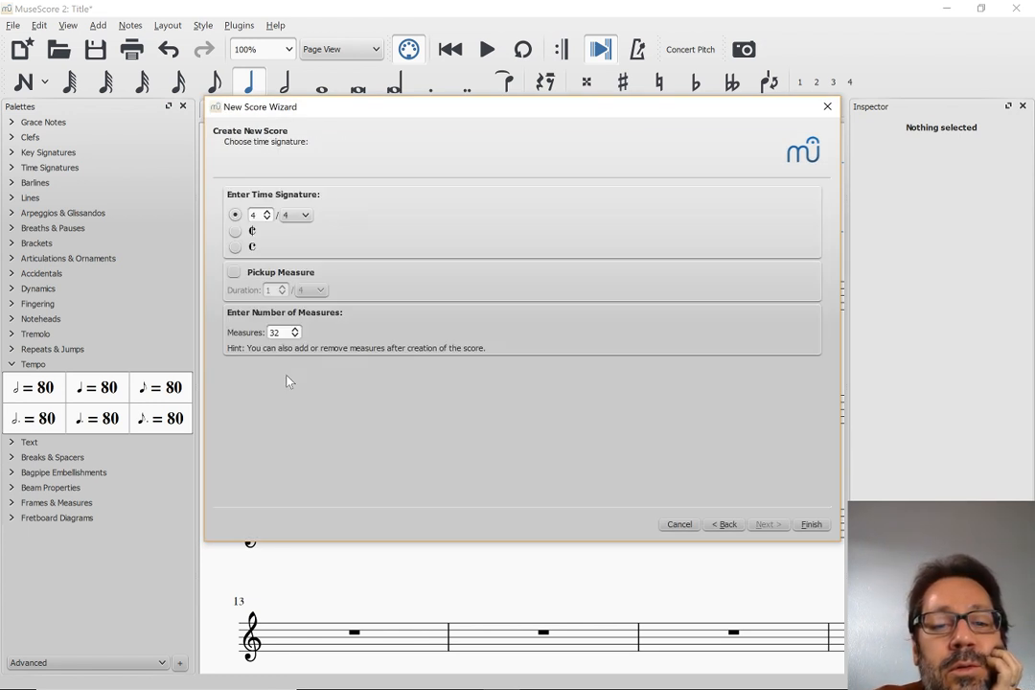
key(Return)
Examine the layout of the SATB score's systems and the style commands available for it
scroll(289, 381, down, 5)
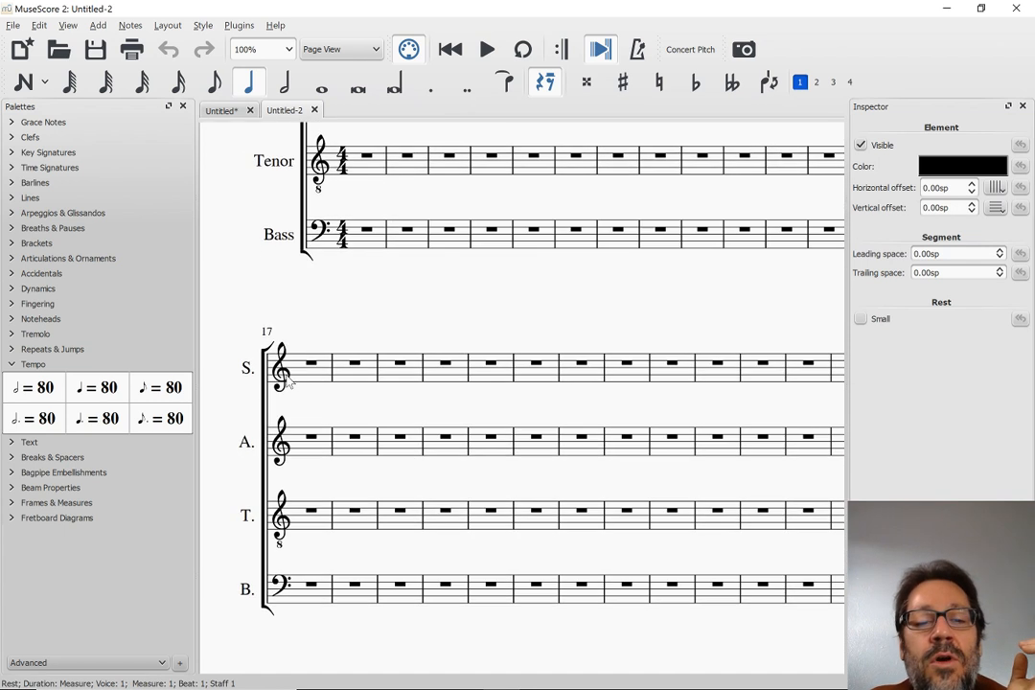
scroll(288, 382, right, 7)
scroll(288, 382, left, 5)
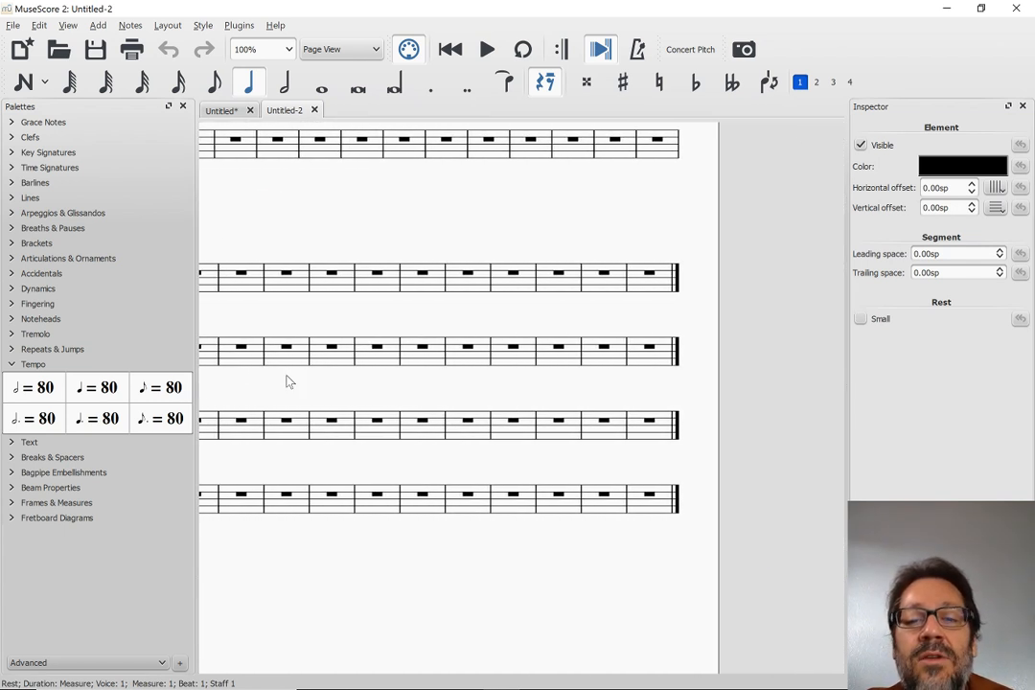
scroll(289, 381, up, 2)
scroll(285, 381, left, 3)
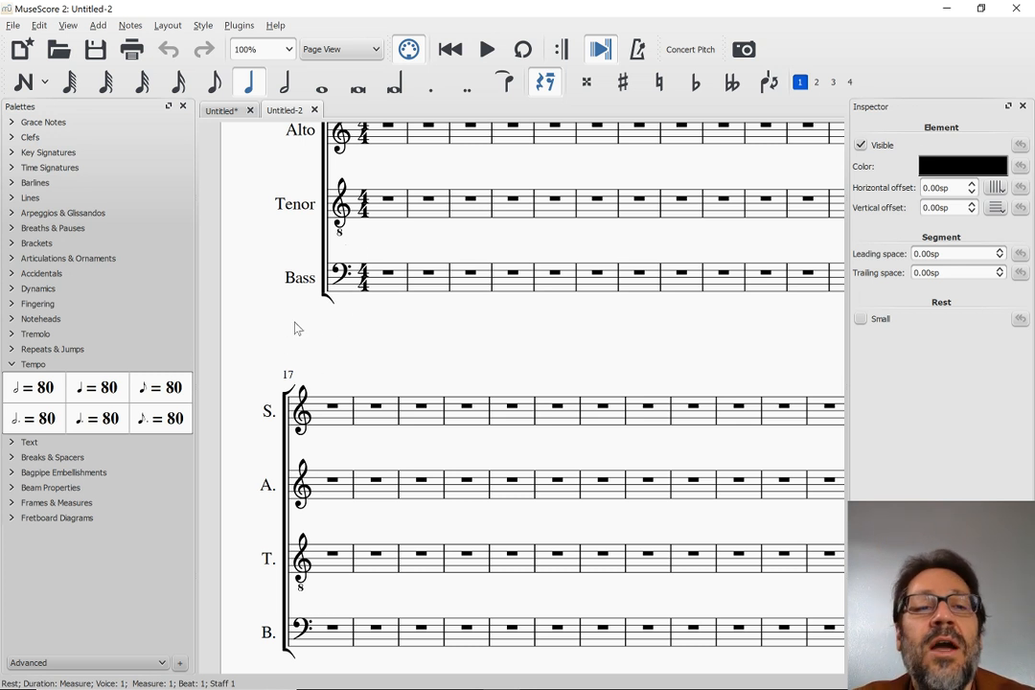
click(194, 28)
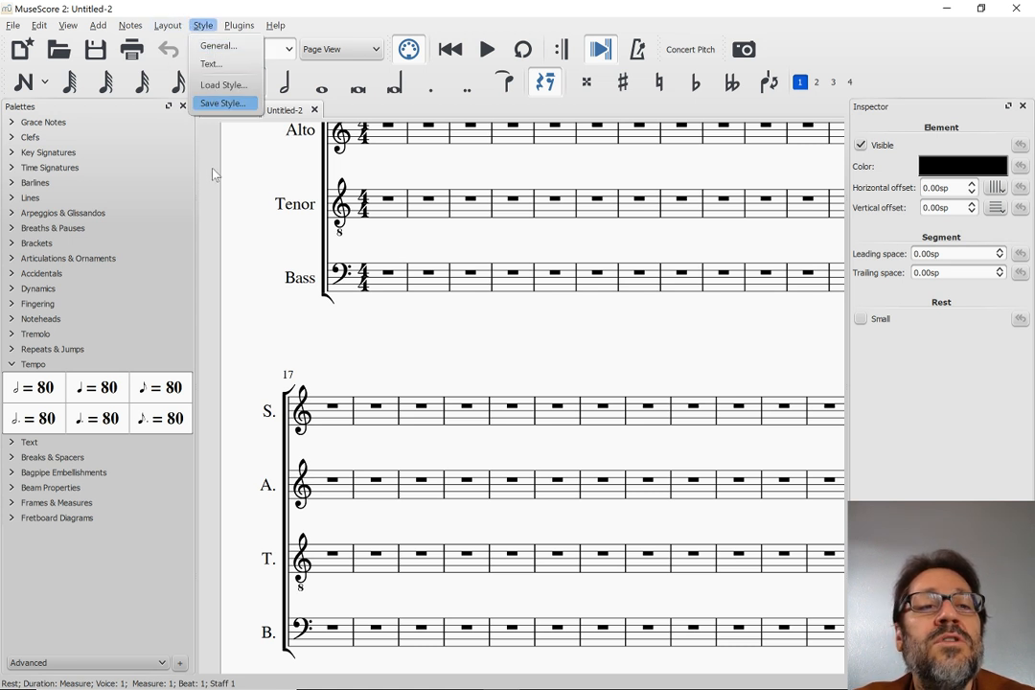
Switch to MuseScore 3 and create a new untitled score from the String Quartet chamber music template with the default settings
key(alt+Tab)
key(alt+Tab)
key(alt+Tab)
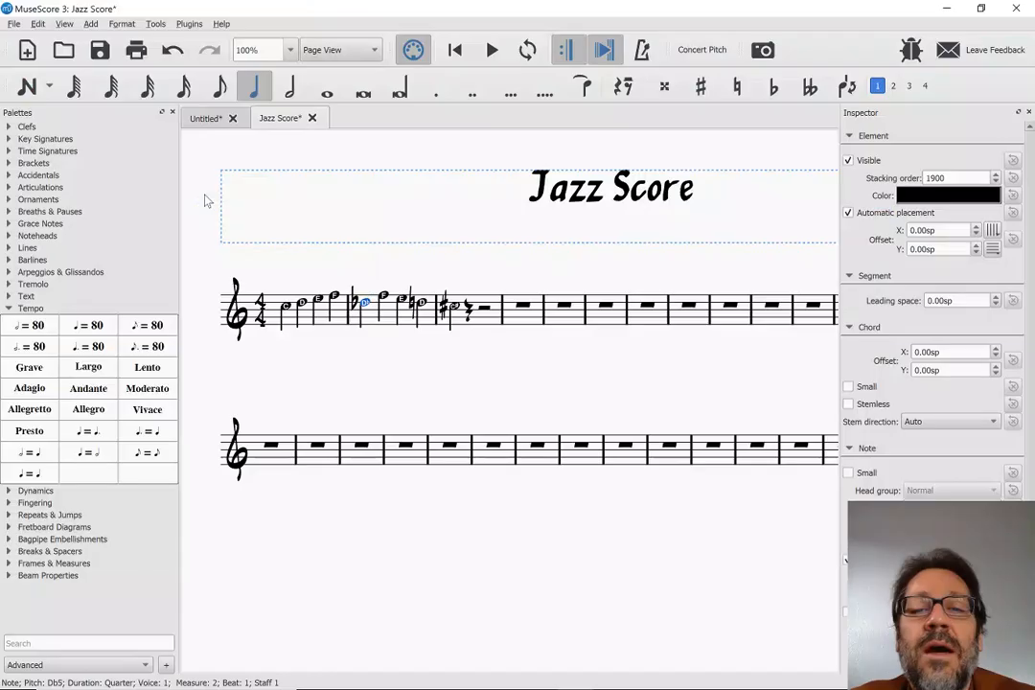
key(ctrl+n)
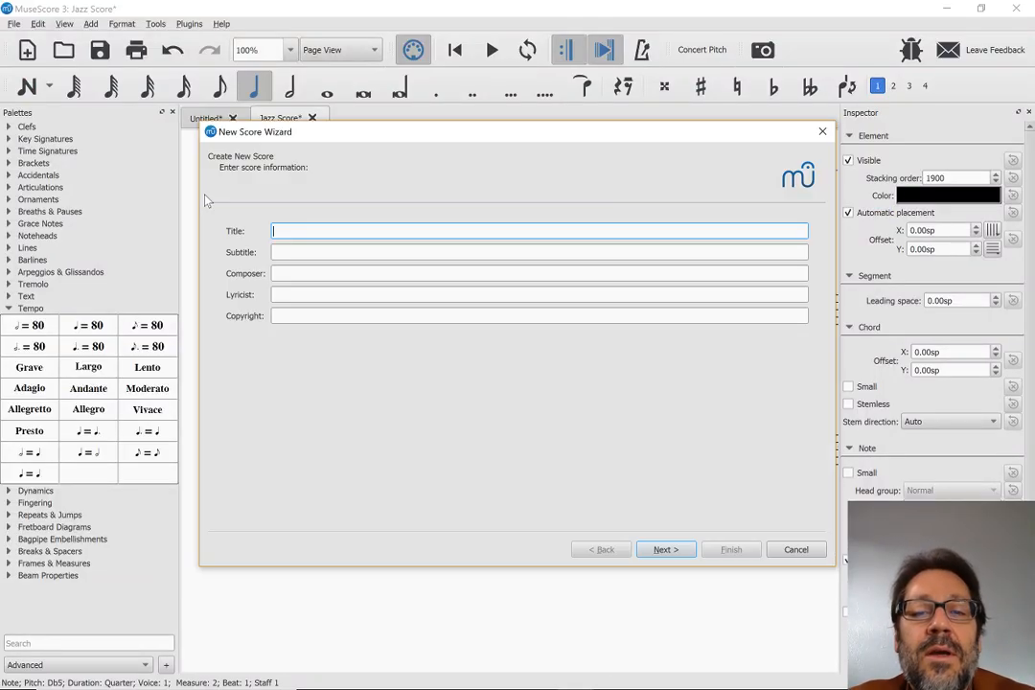
key(Return)
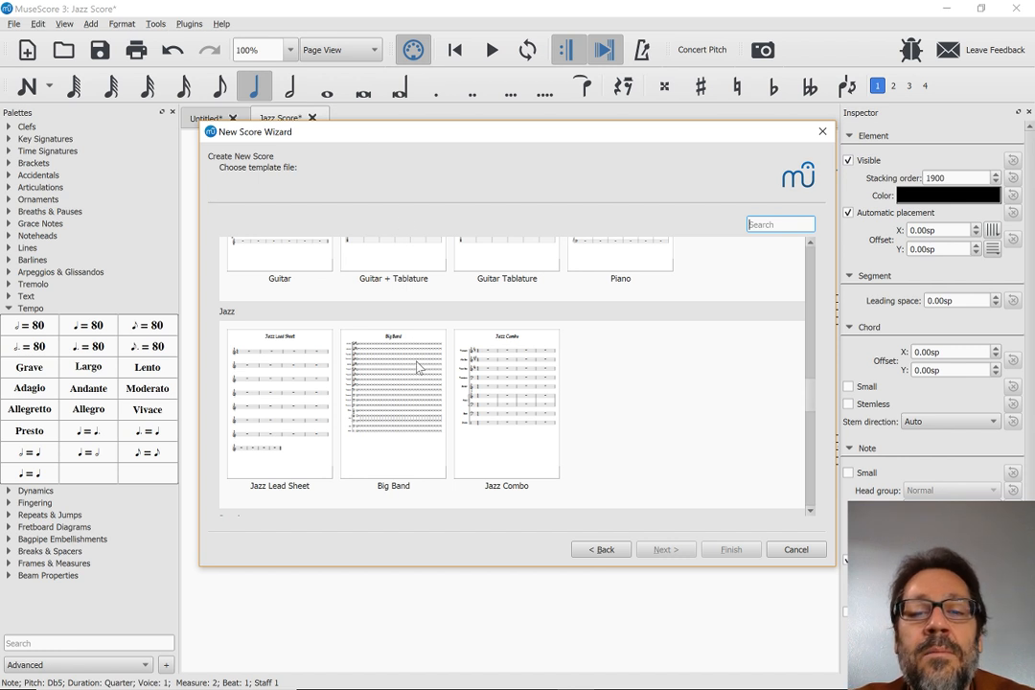
scroll(418, 365, up, 3)
scroll(418, 365, up, 3)
scroll(417, 365, up, 2)
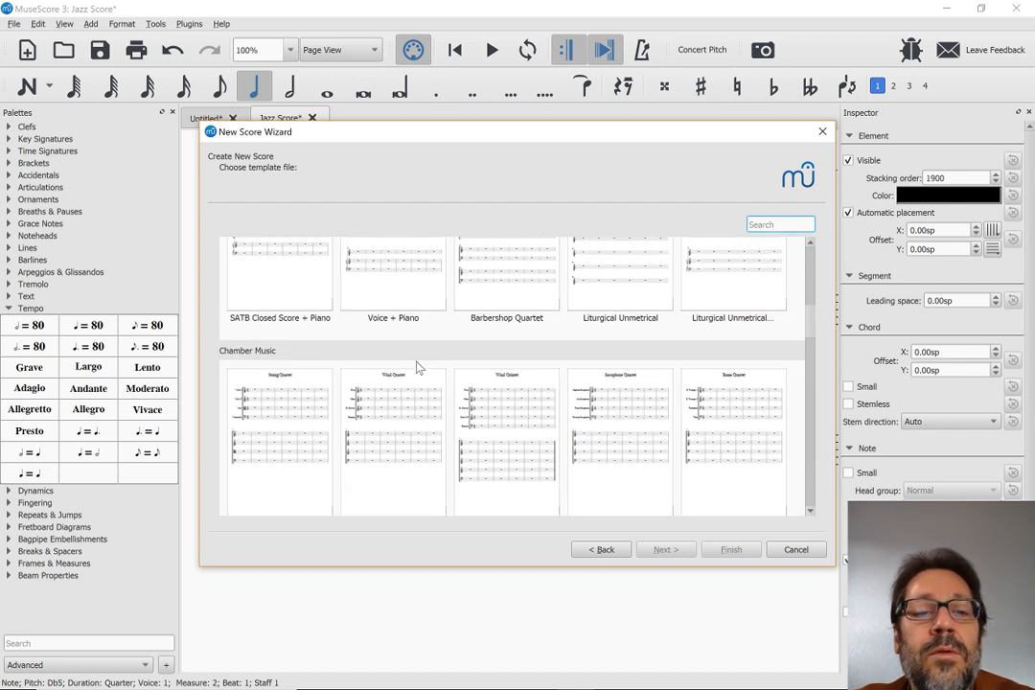
double_click(280, 418)
key(Return)
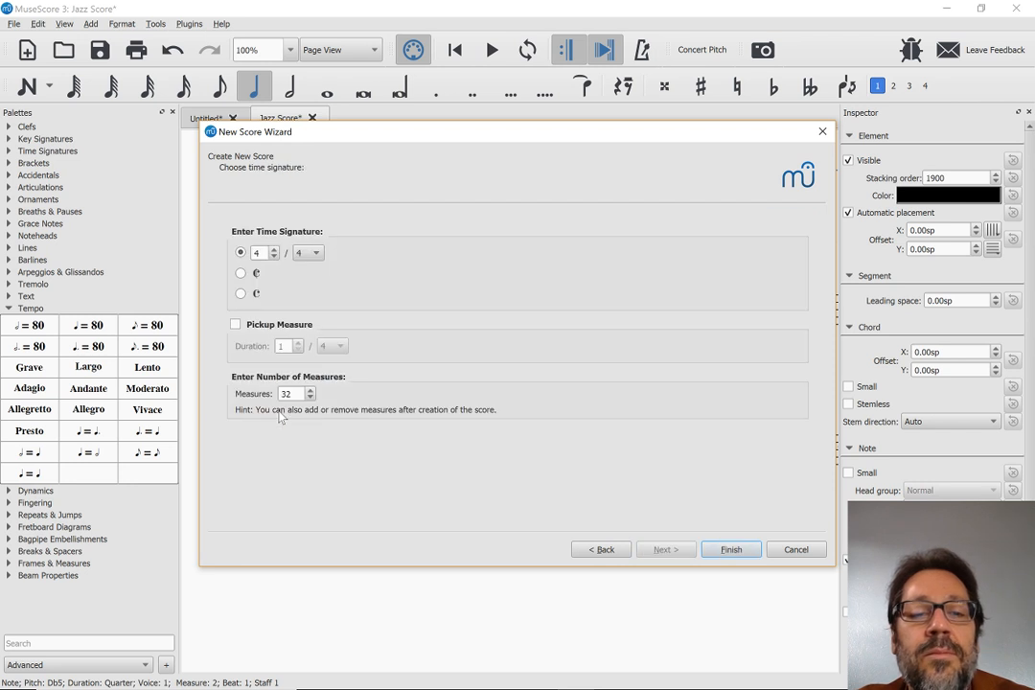
key(Return)
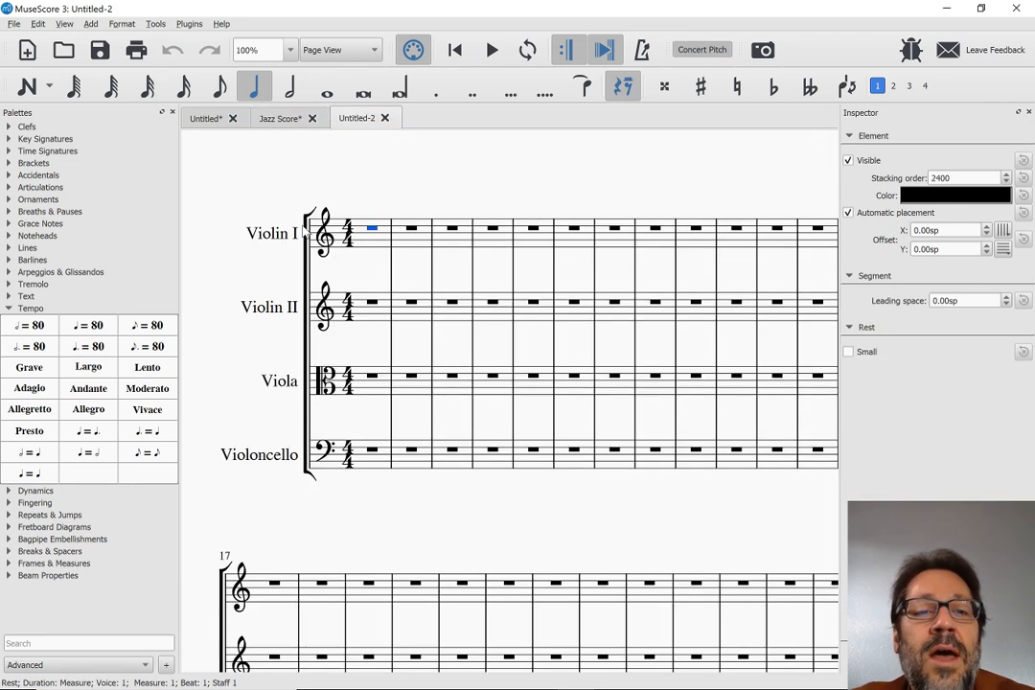
Enable the left system divider in the string quartet score's general style settings
click(123, 25)
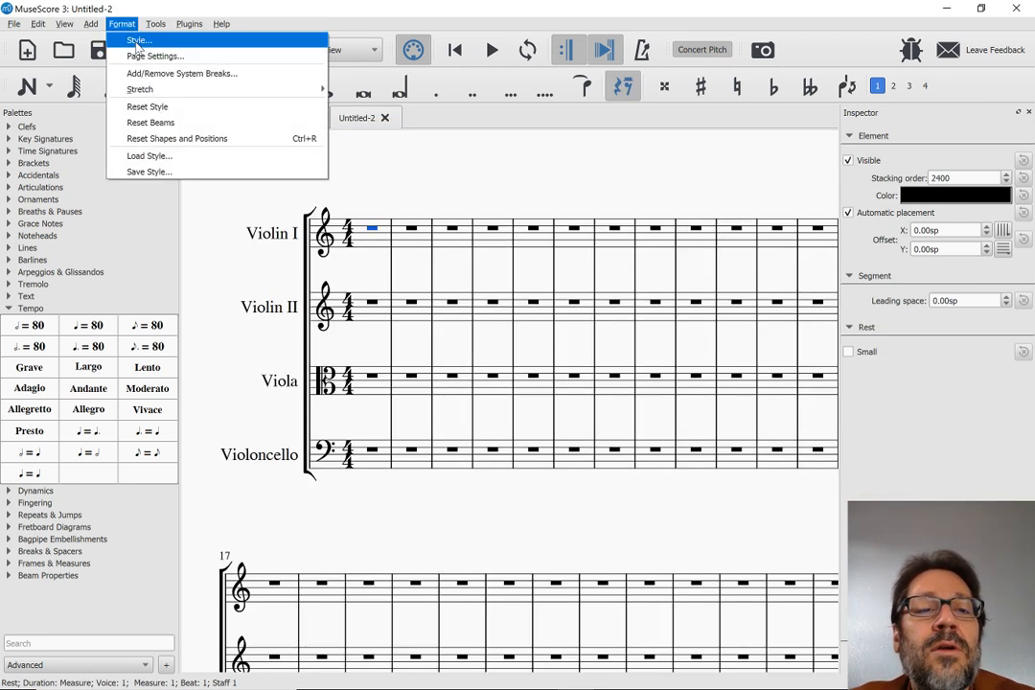
click(137, 40)
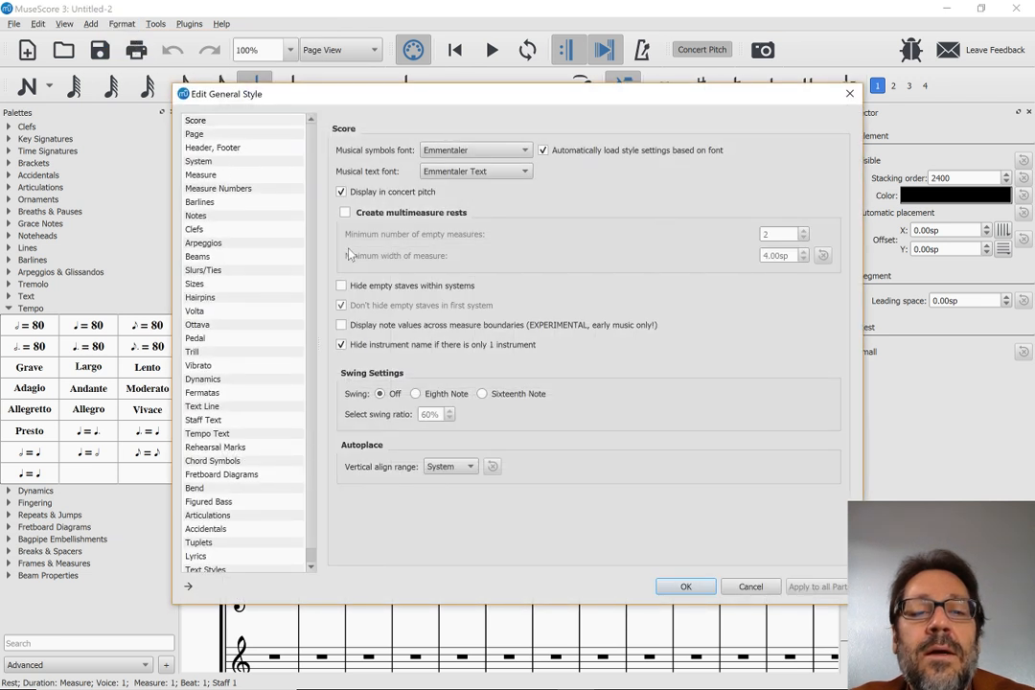
click(209, 162)
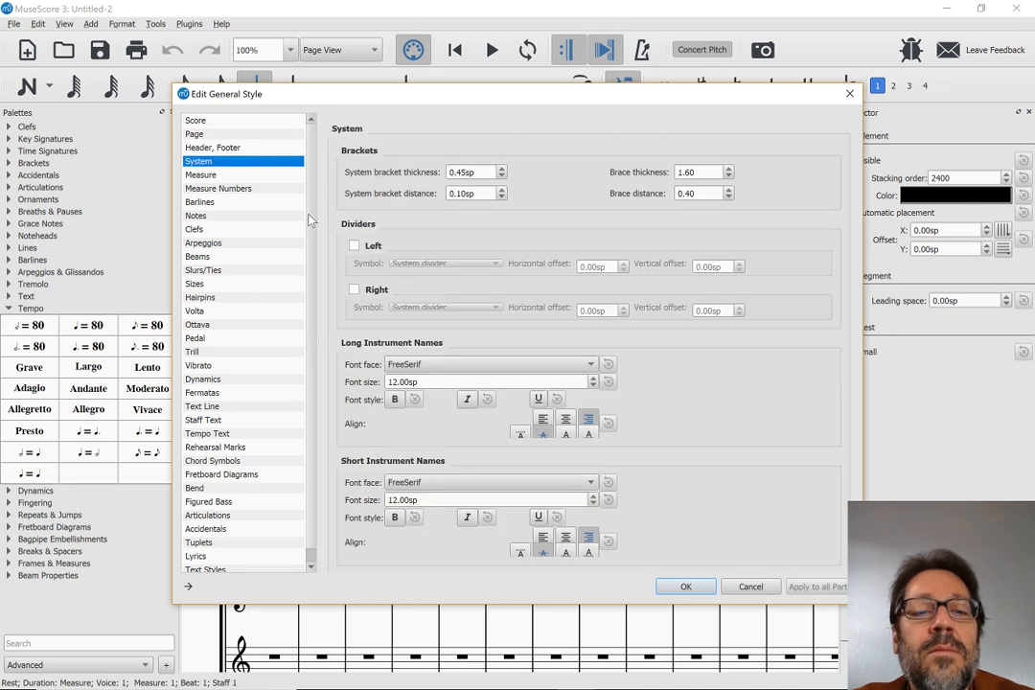
click(354, 247)
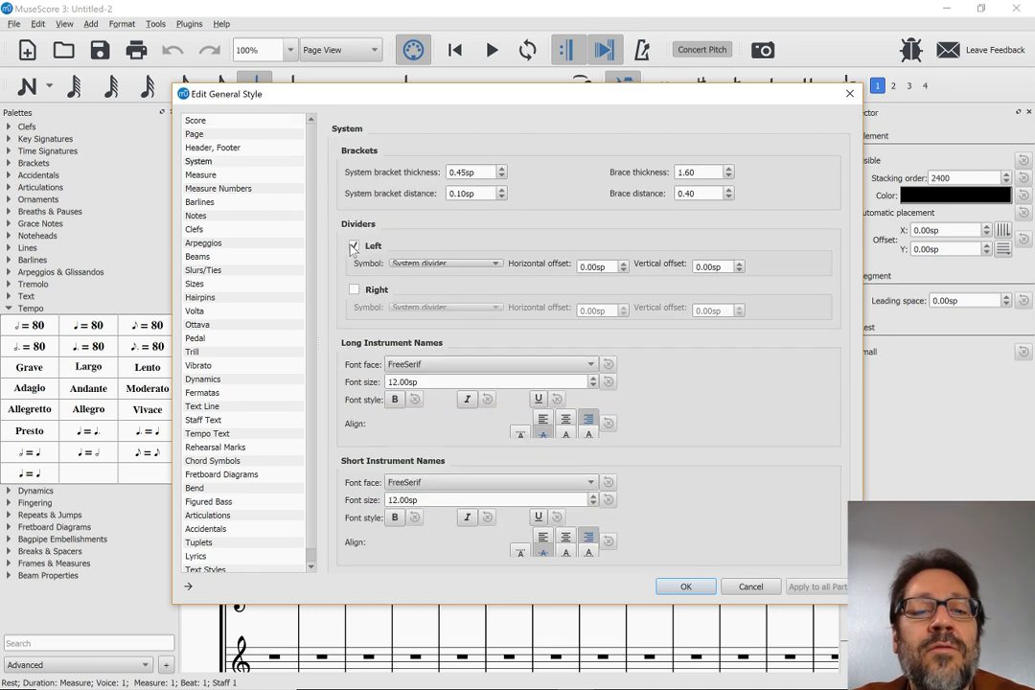
click(686, 587)
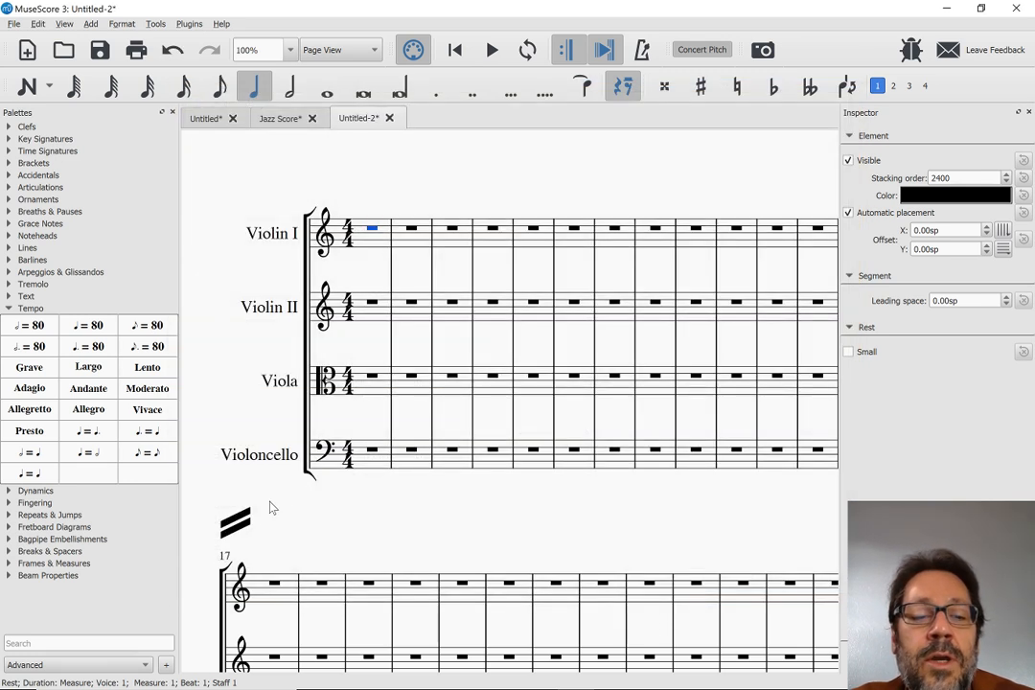
Add a system break at the barline after measure 21 and check the divider above the new system
scroll(297, 514, down, 3)
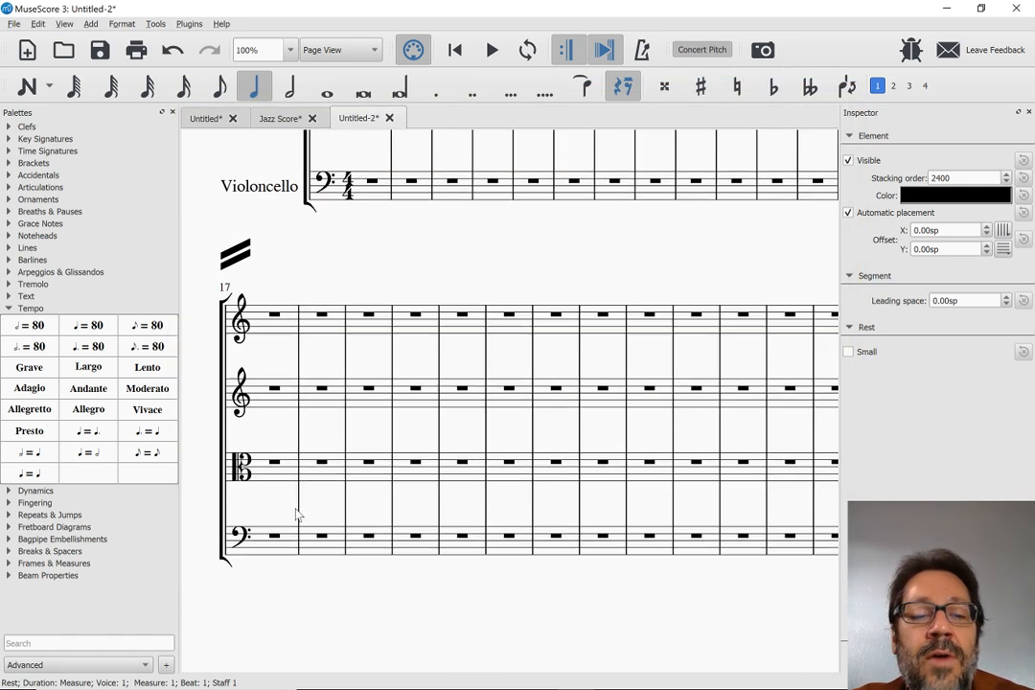
click(487, 338)
key(Return)
scroll(487, 334, down, 3)
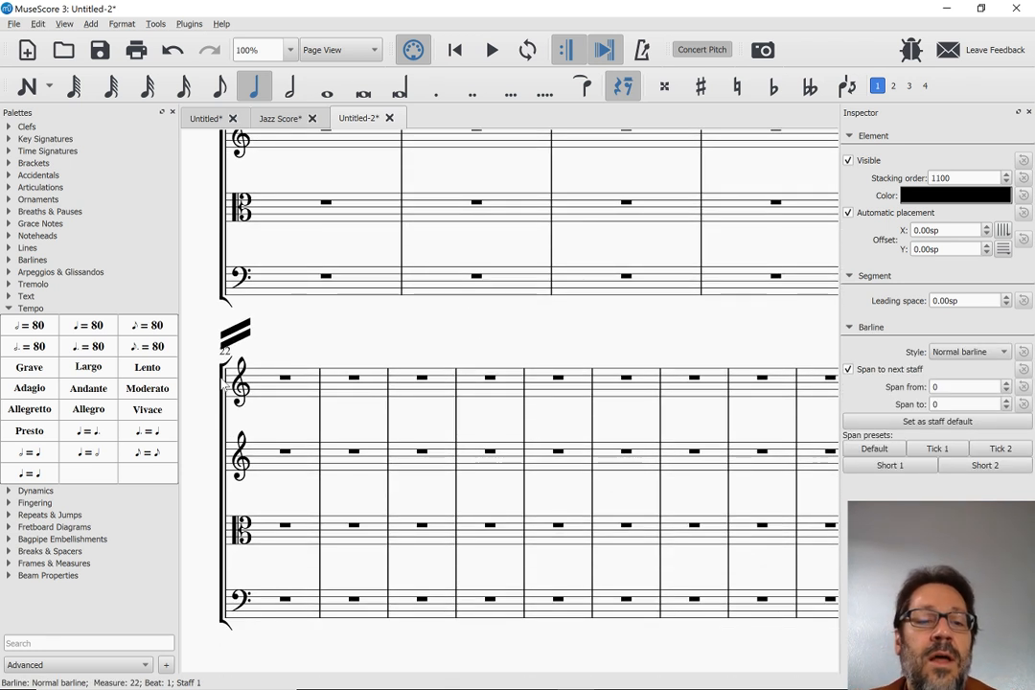
Select the system divider above measure 17 to inspect its properties
scroll(191, 292, up, 3)
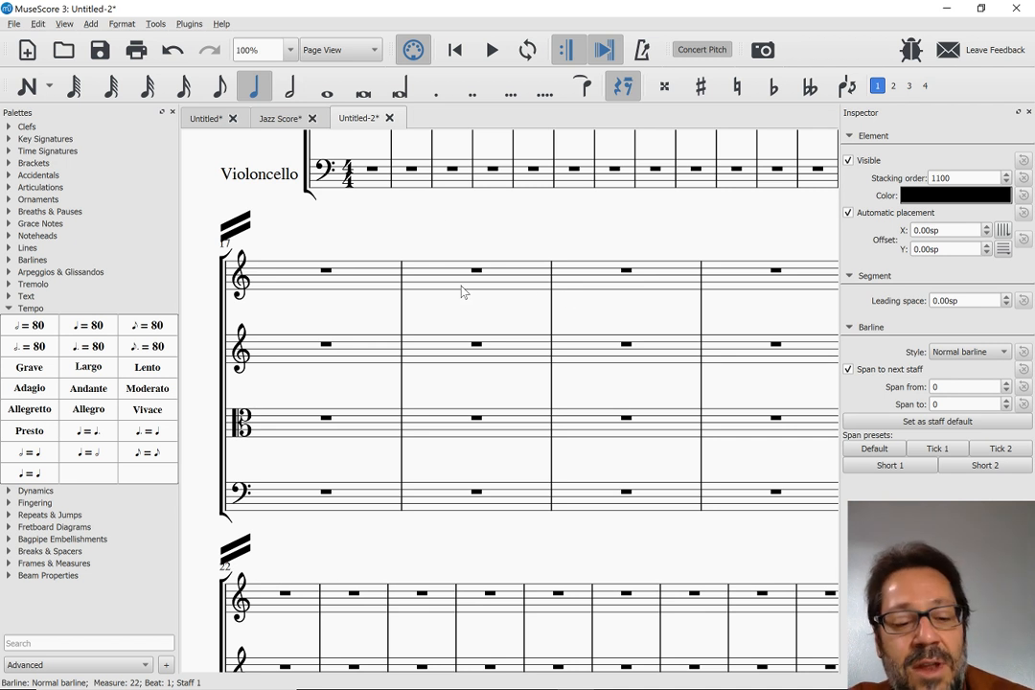
click(238, 223)
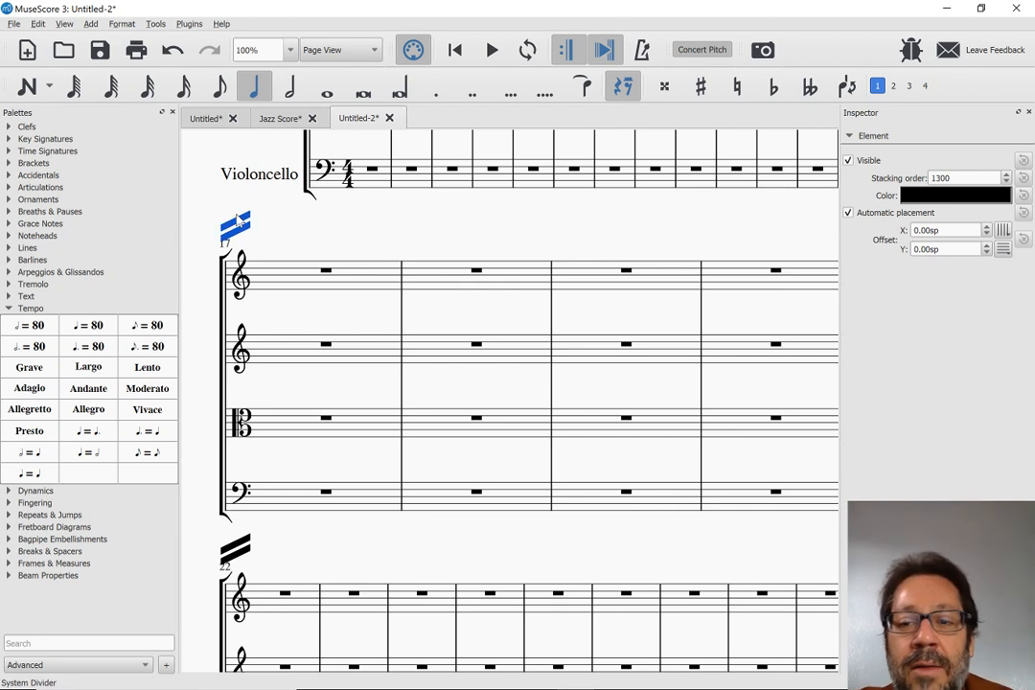
Switch to the browser, read the improved usability features in the MuseScore 3.0 beta release notes, and return to MuseScore 3
key(alt+Tab)
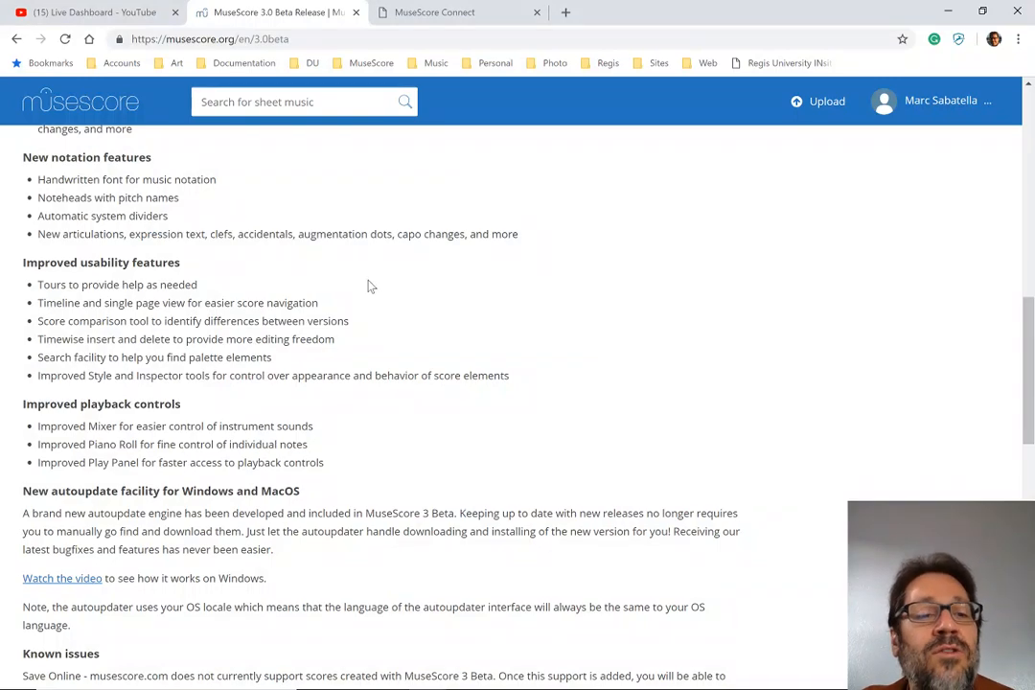
scroll(375, 286, down, 2)
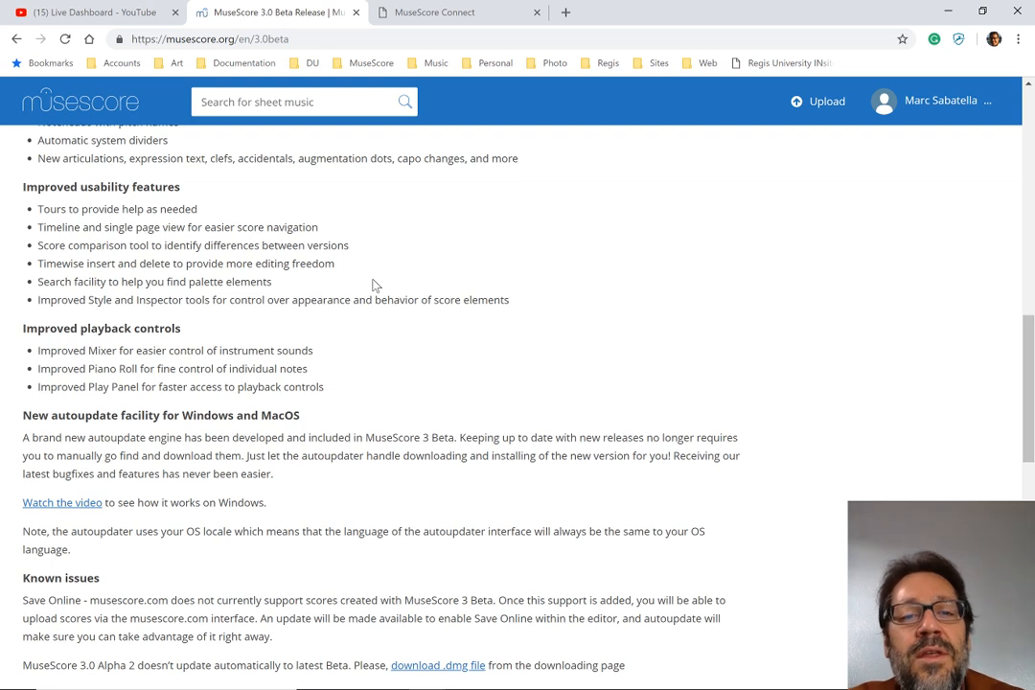
key(alt+Tab)
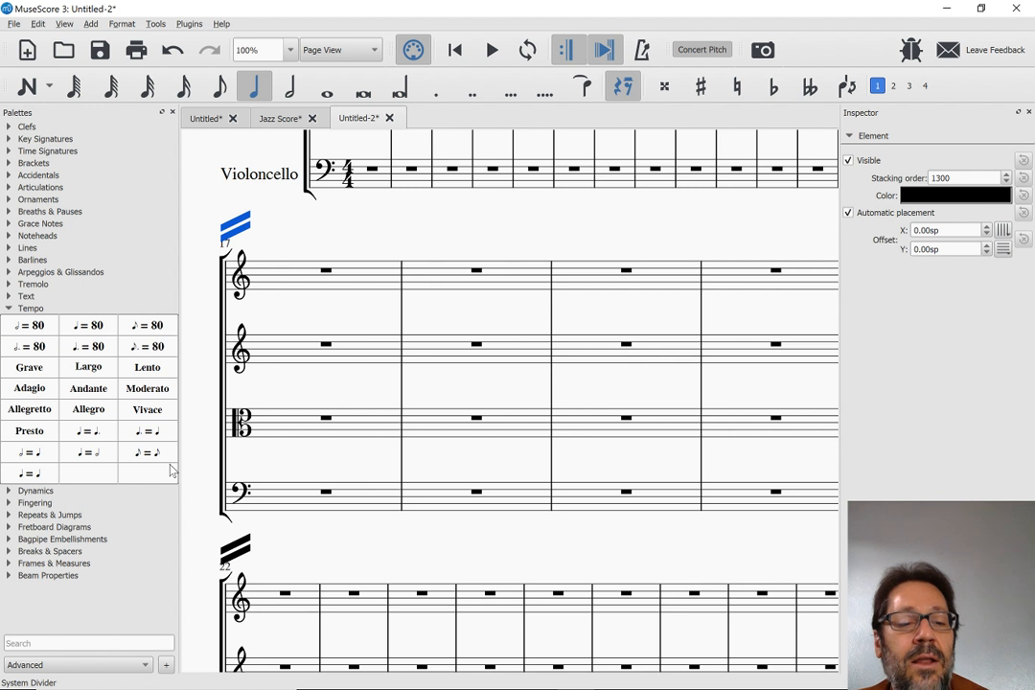
Search the palettes for "fer" to find the fermatas and clear the search
click(84, 644)
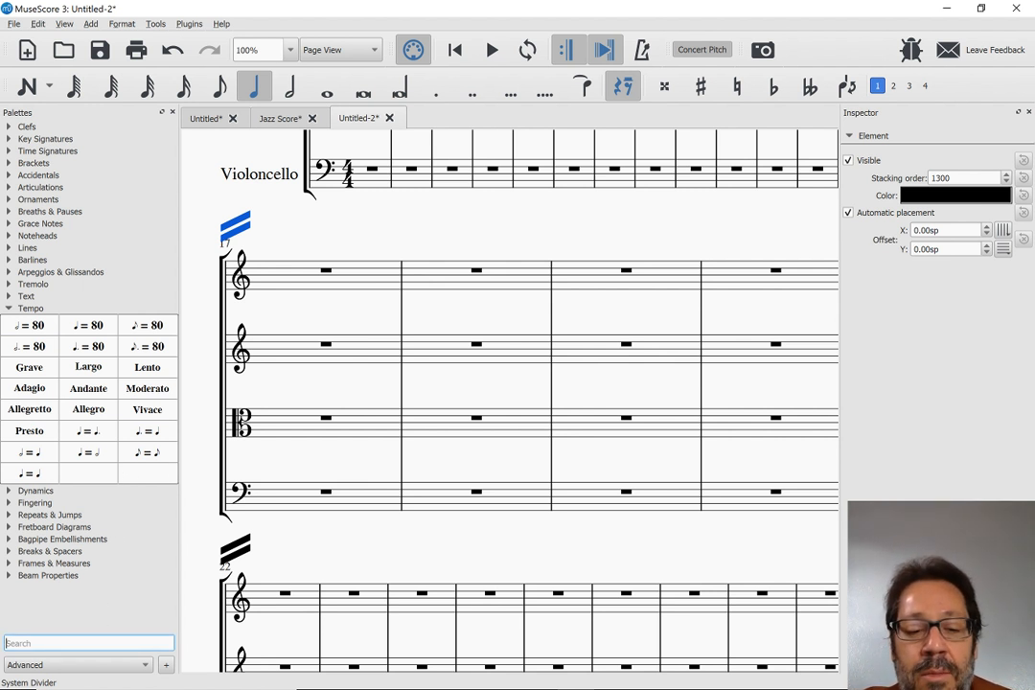
text(fer)
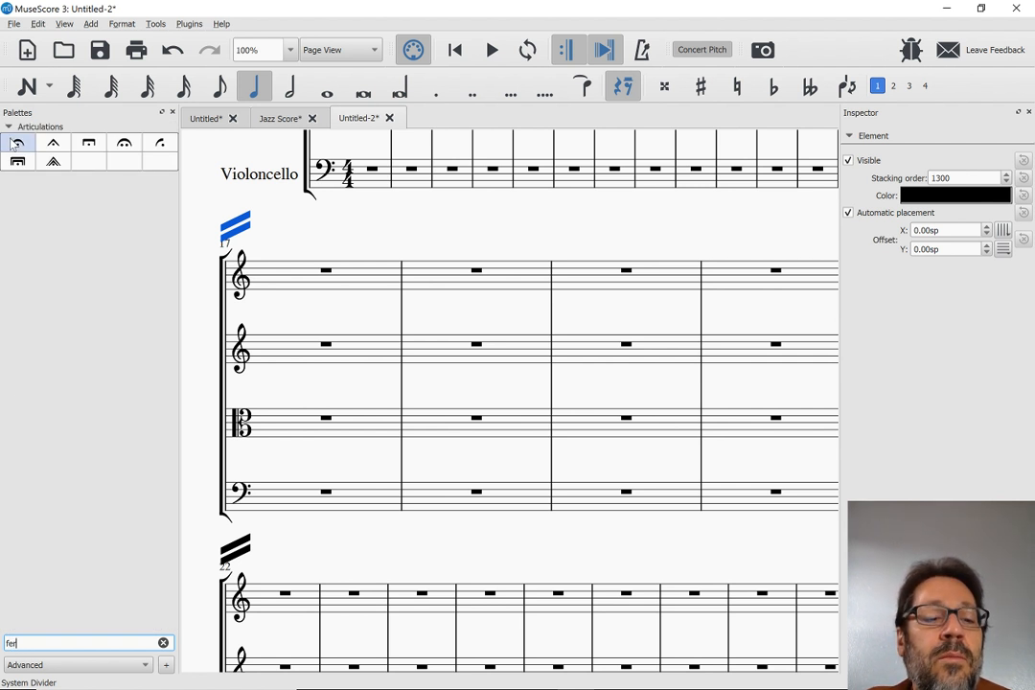
key(BackSpace)
key(BackSpace)
key(BackSpace)
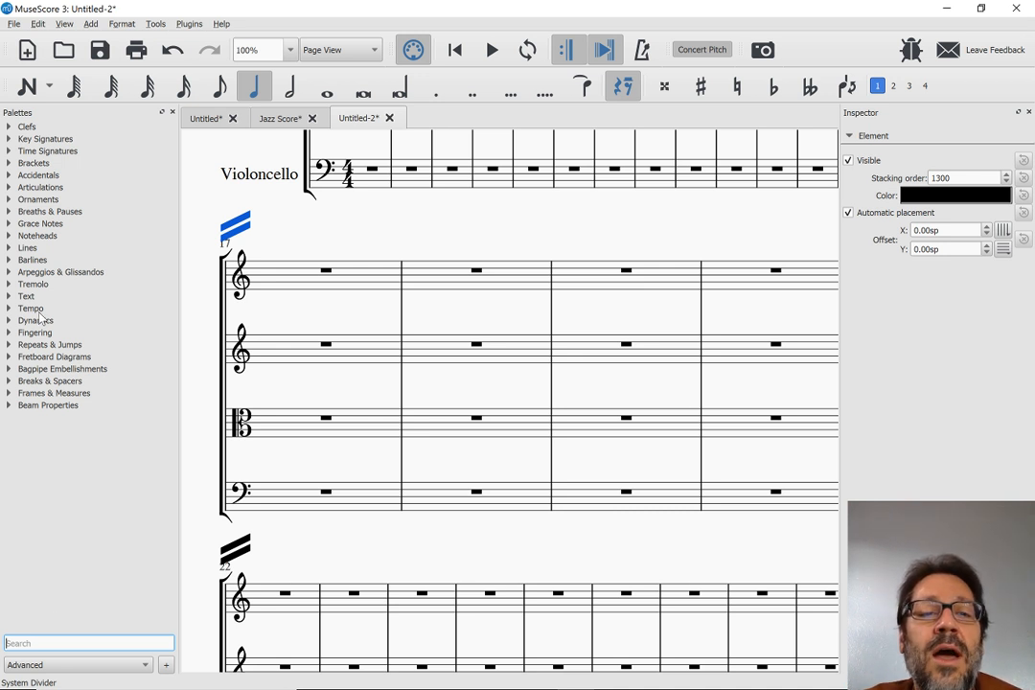
In the first untitled piano score, continue the treble staff after measure 2 with quarter notes C and D in measure 3
click(208, 118)
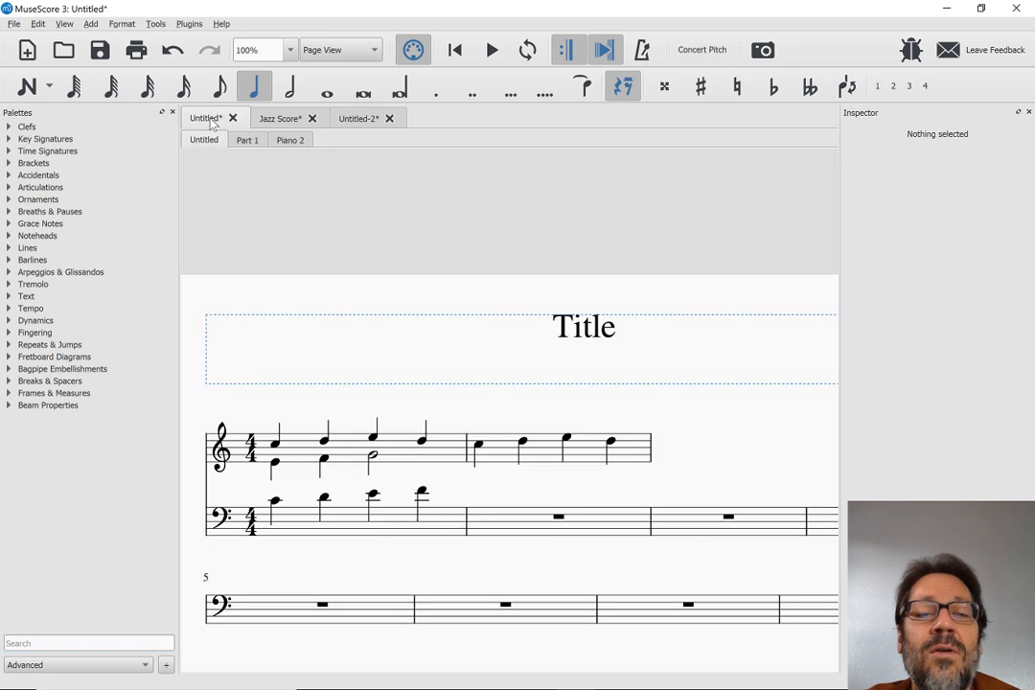
click(642, 455)
key(n)
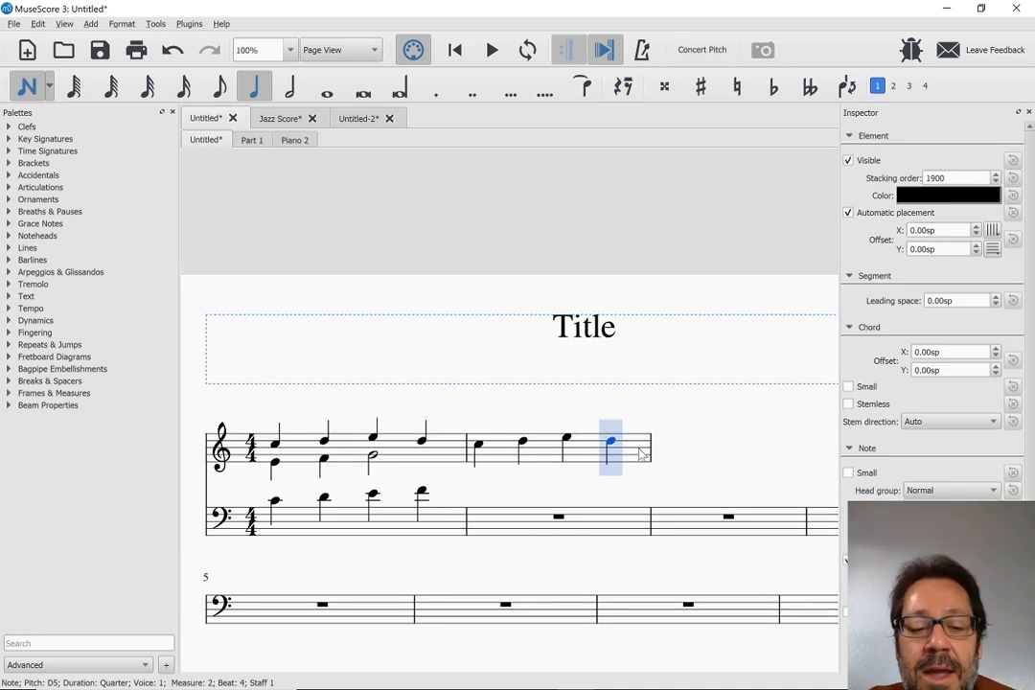
key(d)
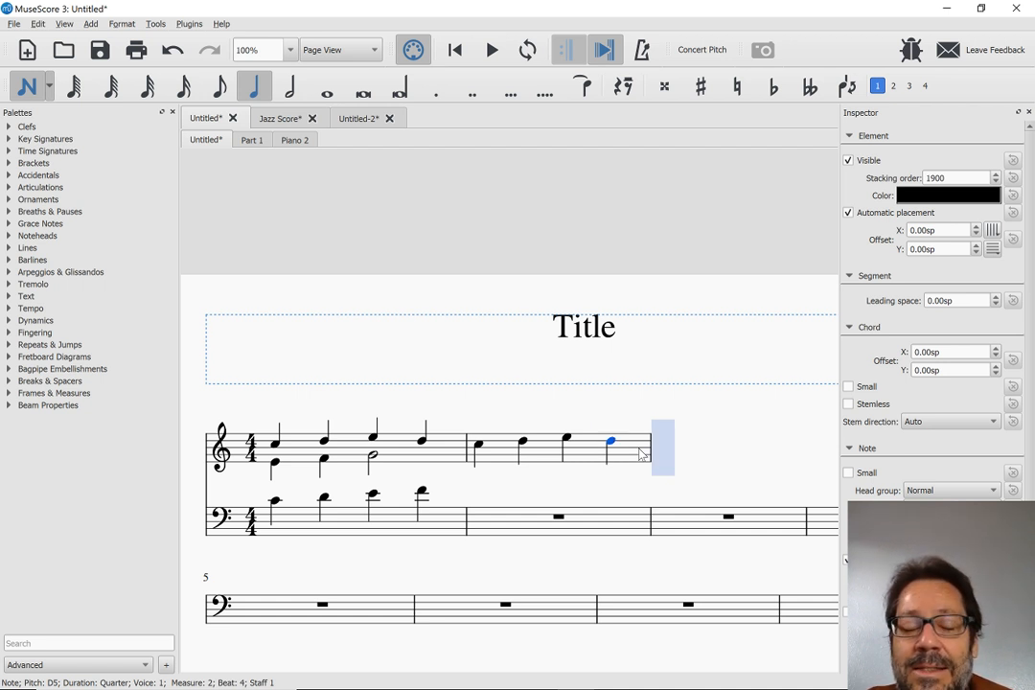
key(c)
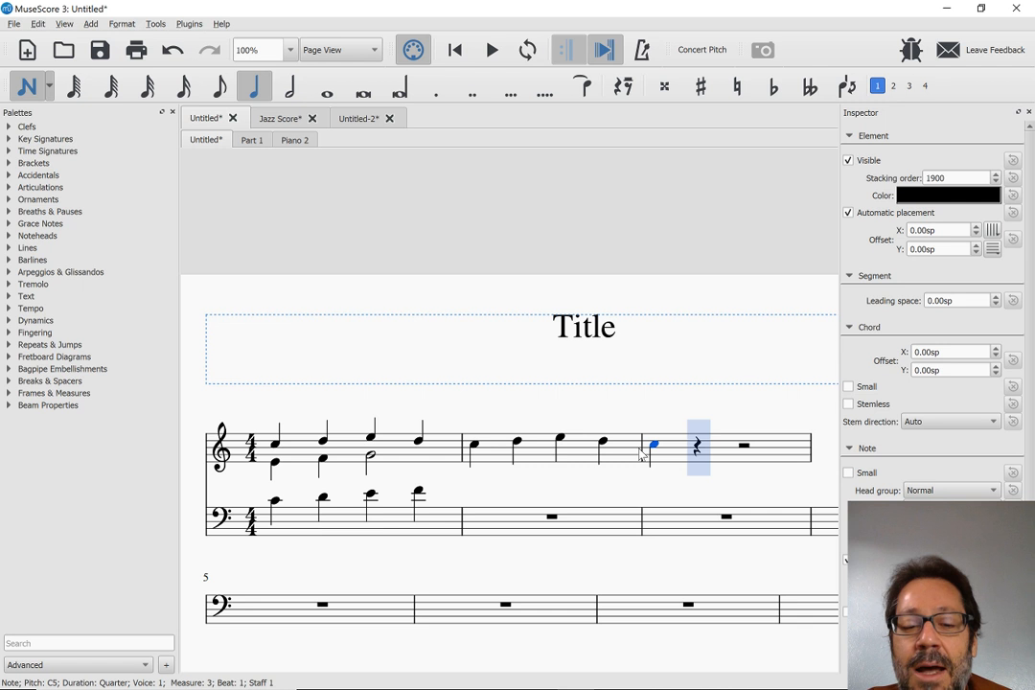
key(d)
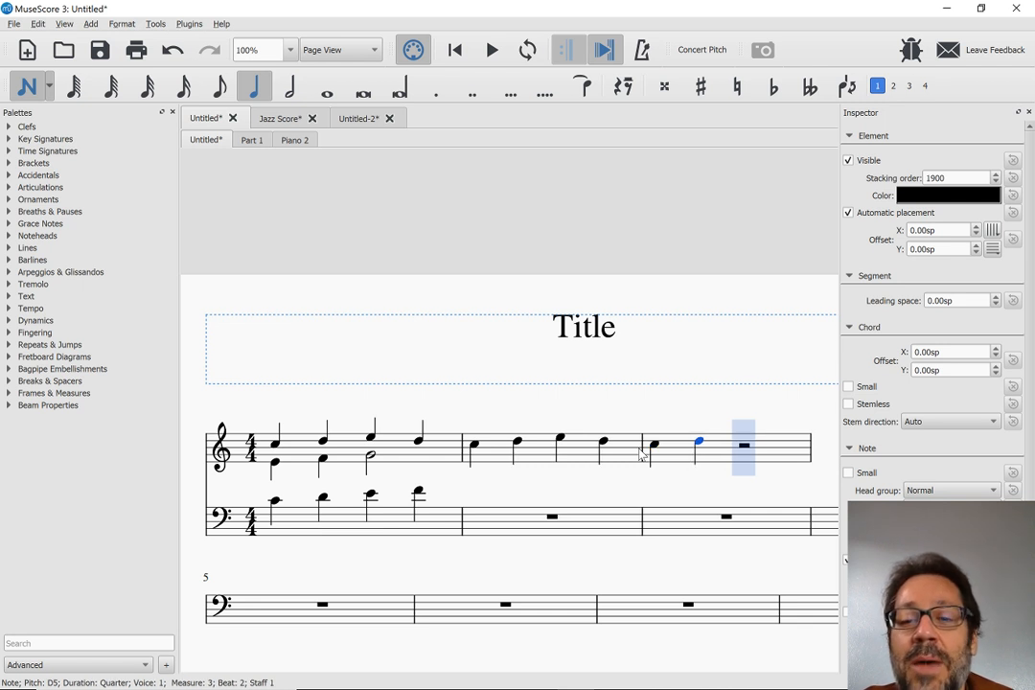
key(Escape)
Examine where the treble staff ends and compare it with the empty measures of the bass staff
scroll(641, 456, right, 3)
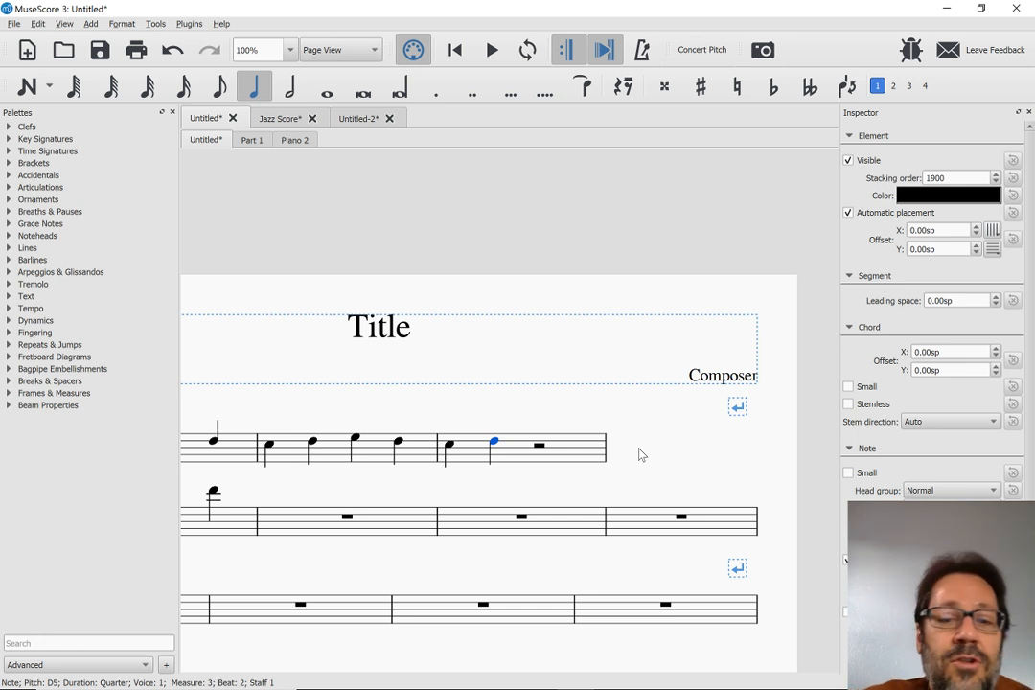
click(516, 455)
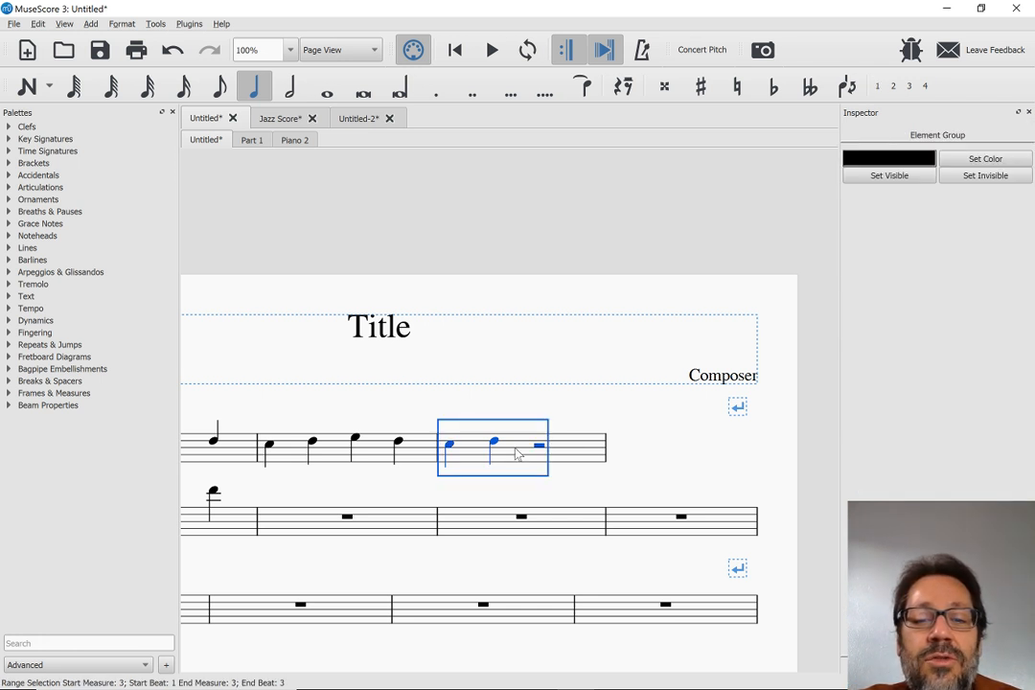
scroll(516, 454, right, 1)
scroll(516, 454, down, 1)
scroll(516, 455, left, 3)
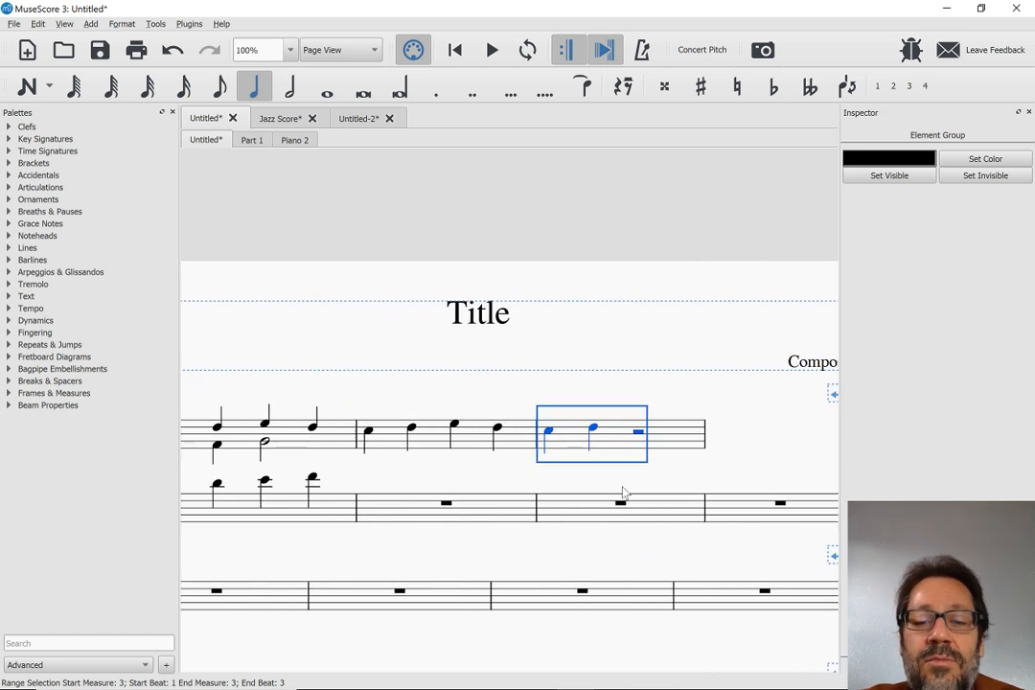
click(568, 515)
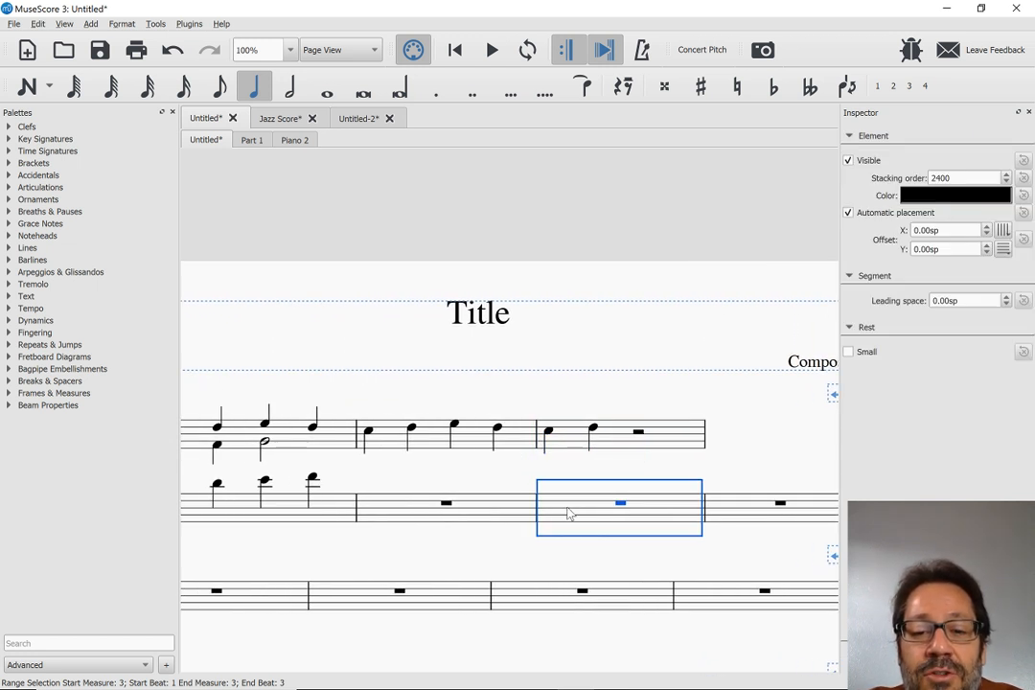
click(739, 513)
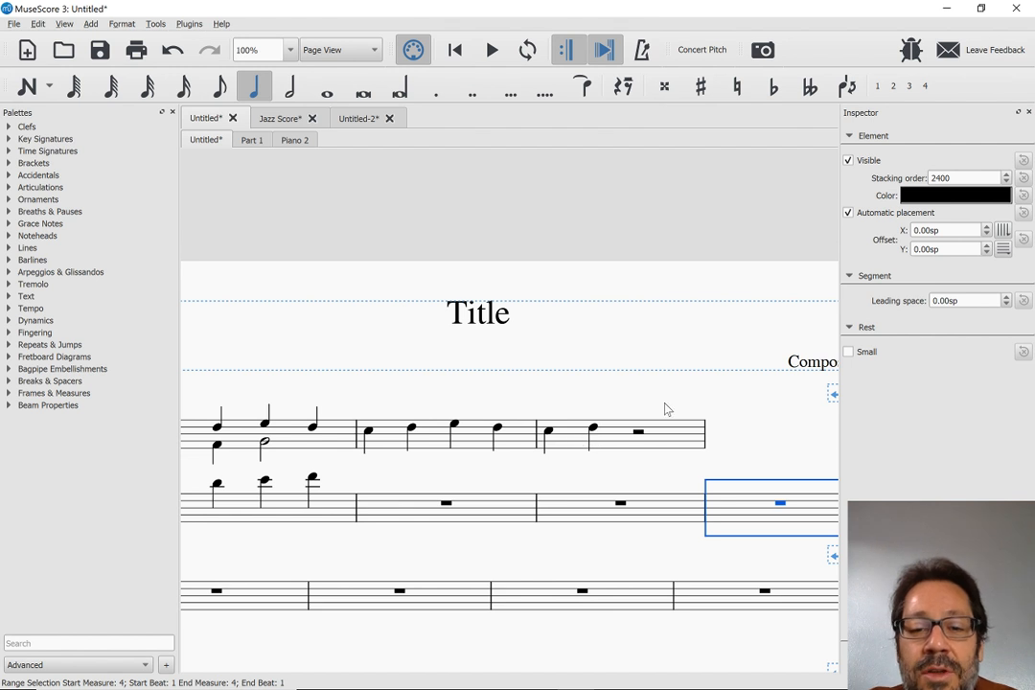
scroll(780, 437, left, 2)
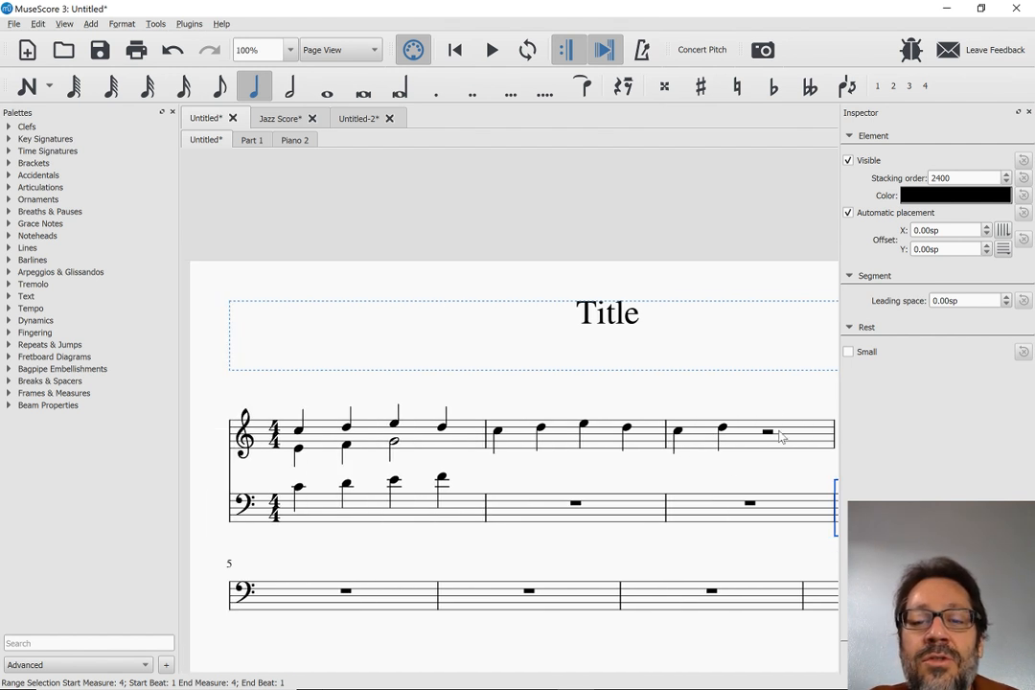
scroll(779, 437, down, 3)
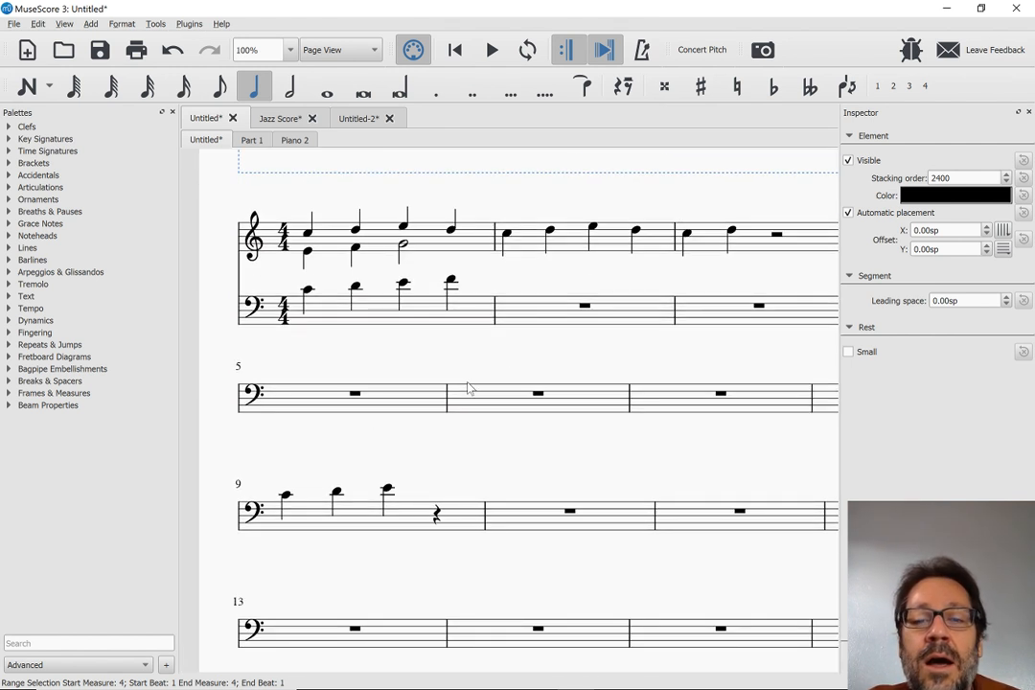
scroll(316, 407, right, 2)
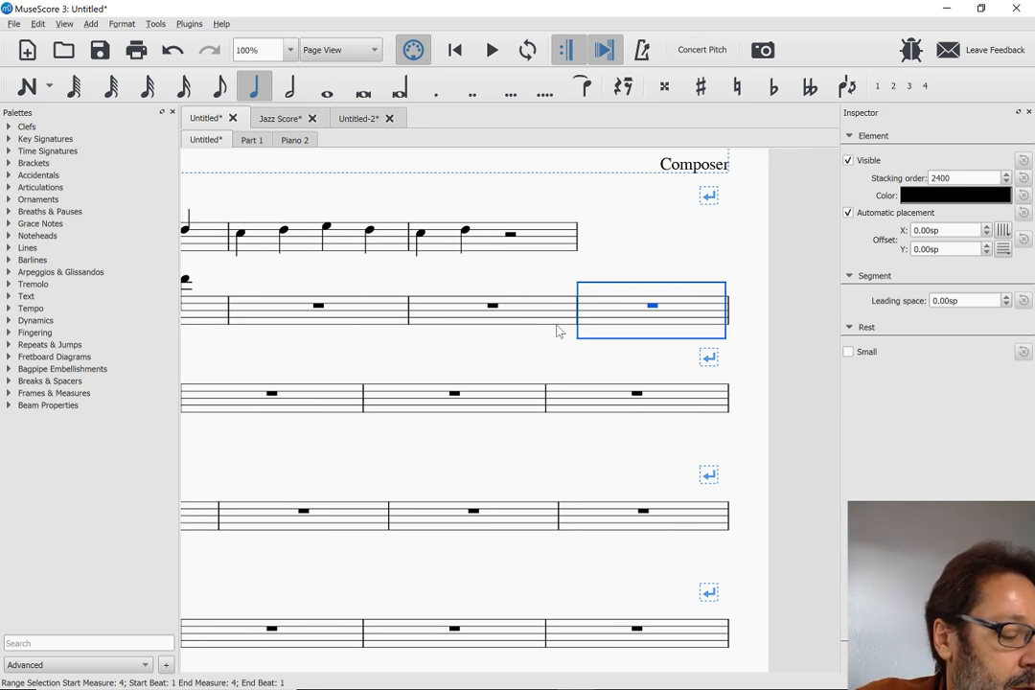
scroll(546, 376, left, 1)
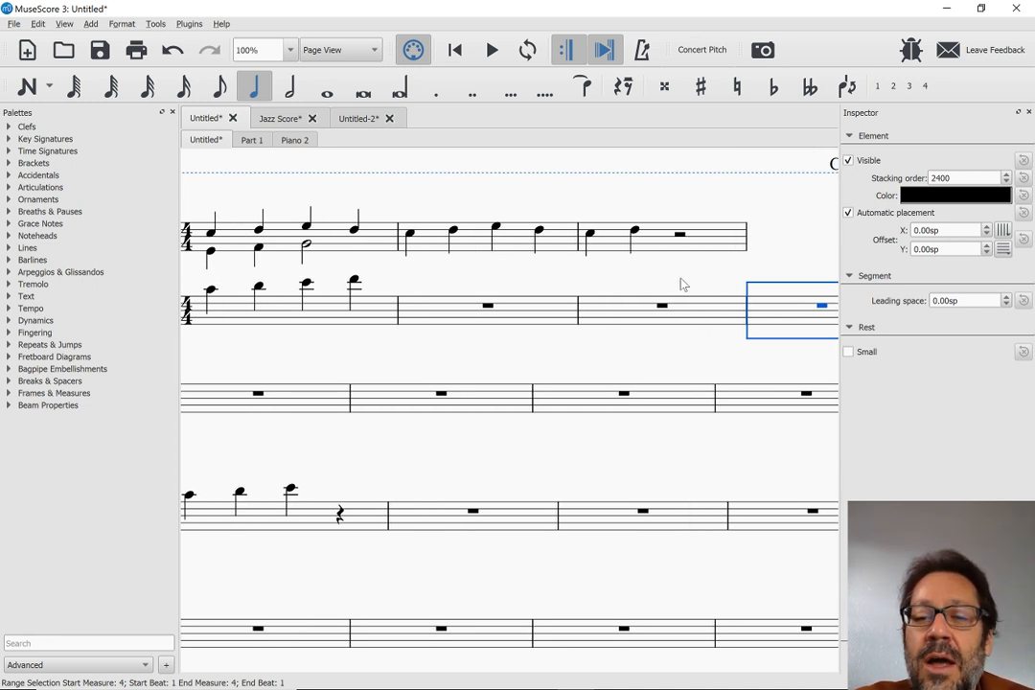
Enable the Cutaway option in the bass staff's properties
right_click(778, 317)
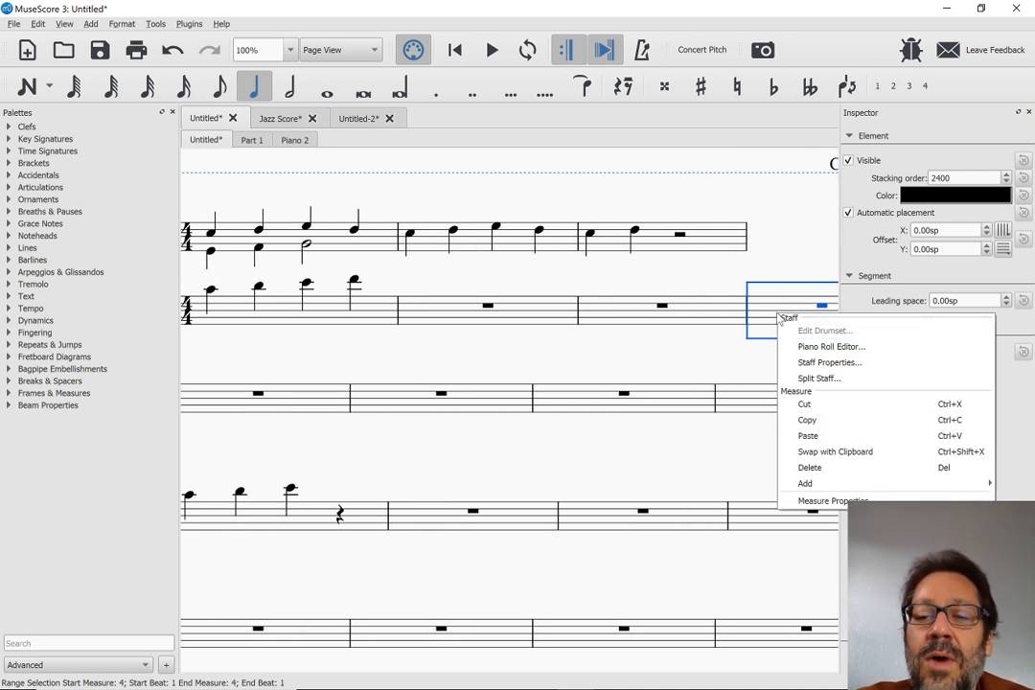
click(801, 365)
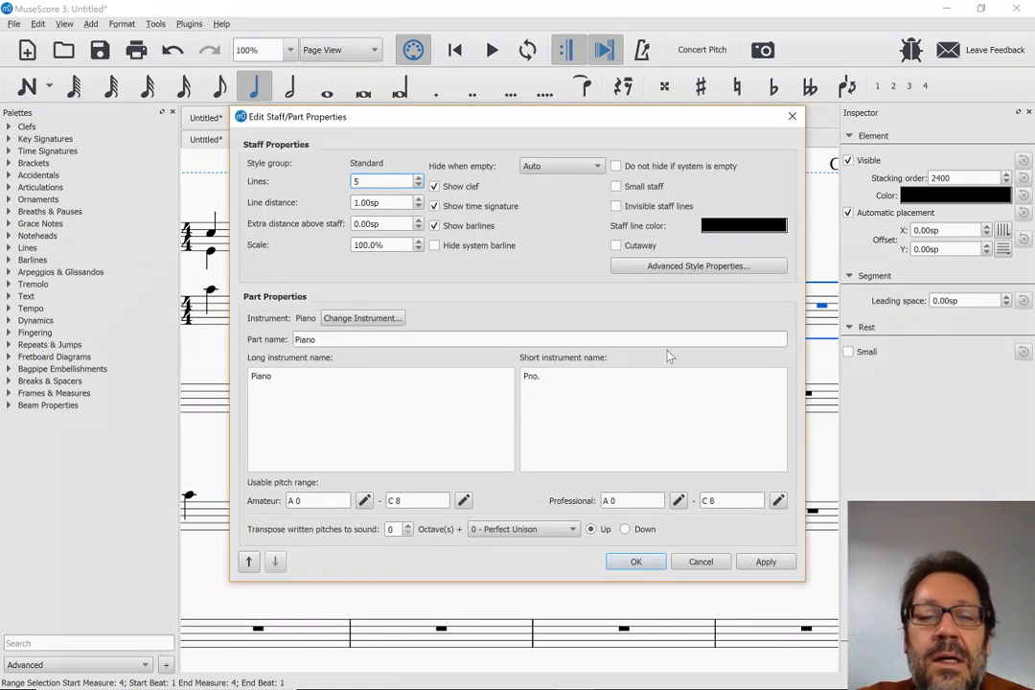
click(616, 246)
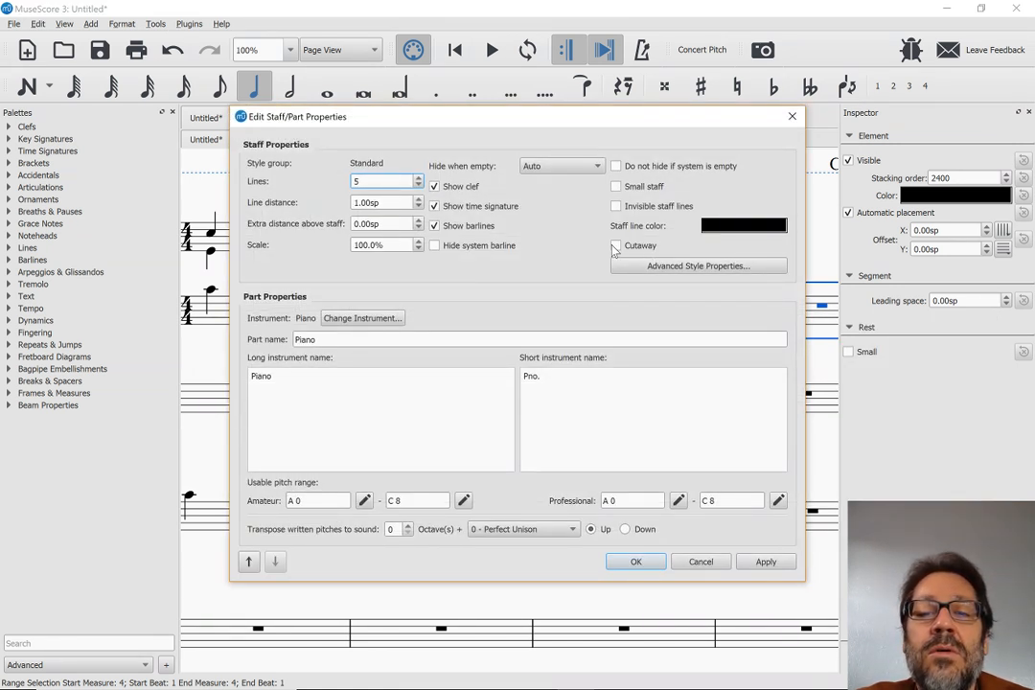
click(632, 563)
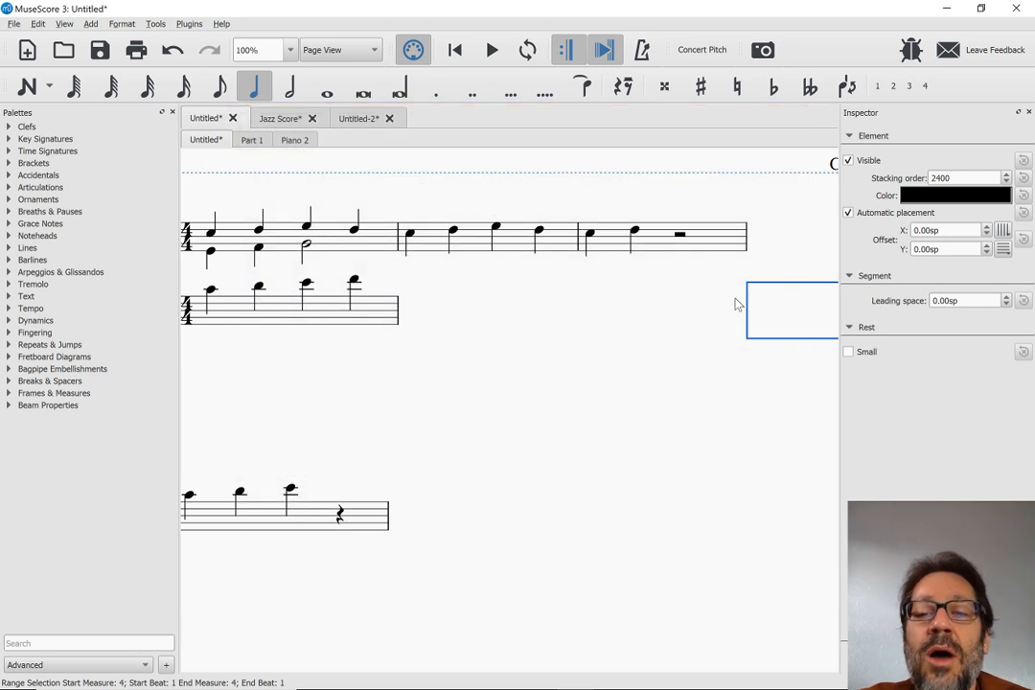
Enter a quarter note C in the blank measure 5 of the bass staff
scroll(619, 380, left, 4)
click(535, 393)
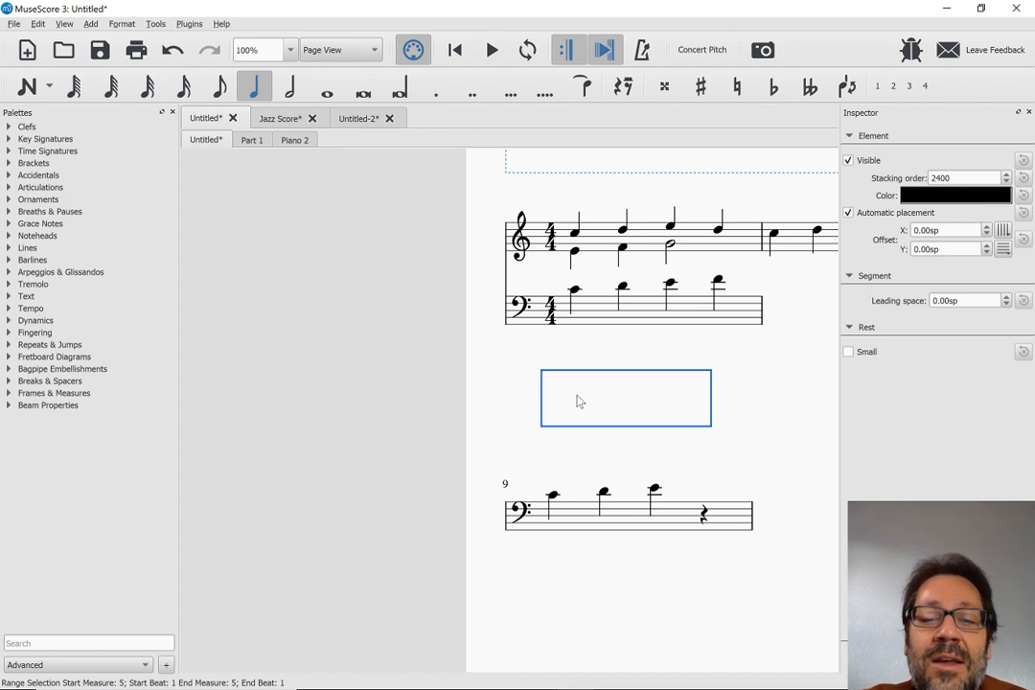
key(n)
key(c)
key(Escape)
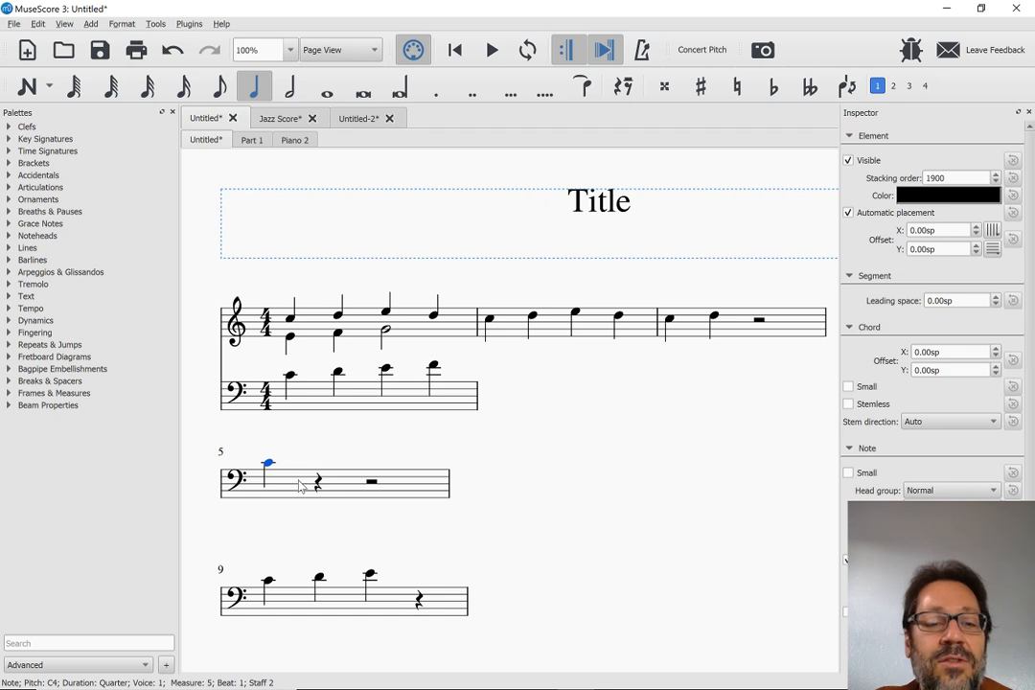
Select the blank measure 4 of the treble staff to check it, and clear the selection
scroll(300, 487, down, 3)
scroll(300, 487, right, 6)
scroll(300, 487, up, 6)
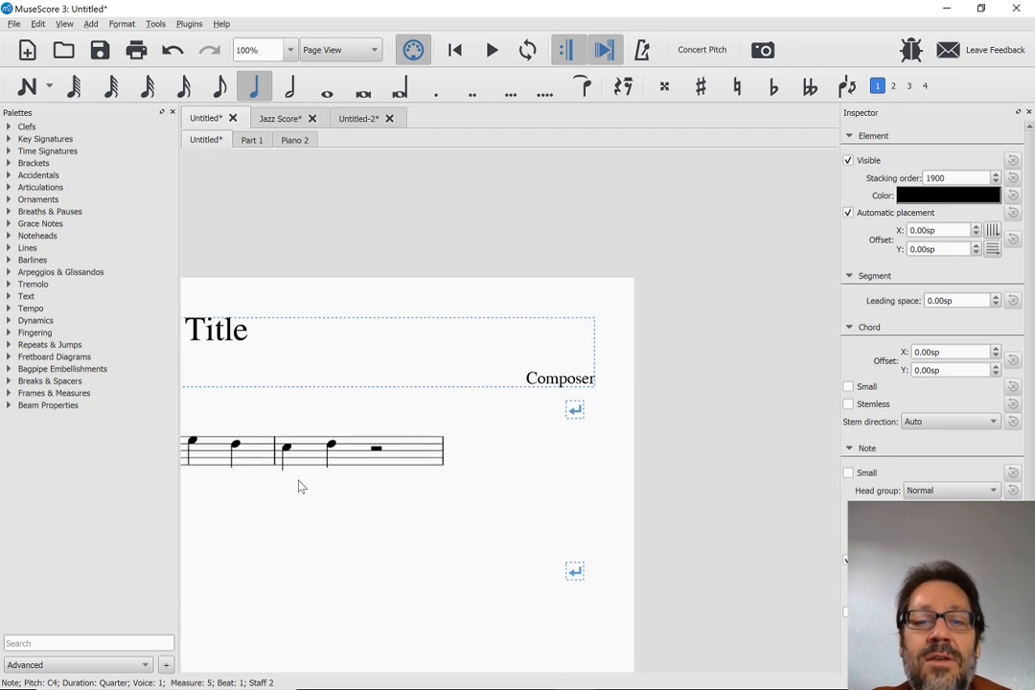
click(494, 455)
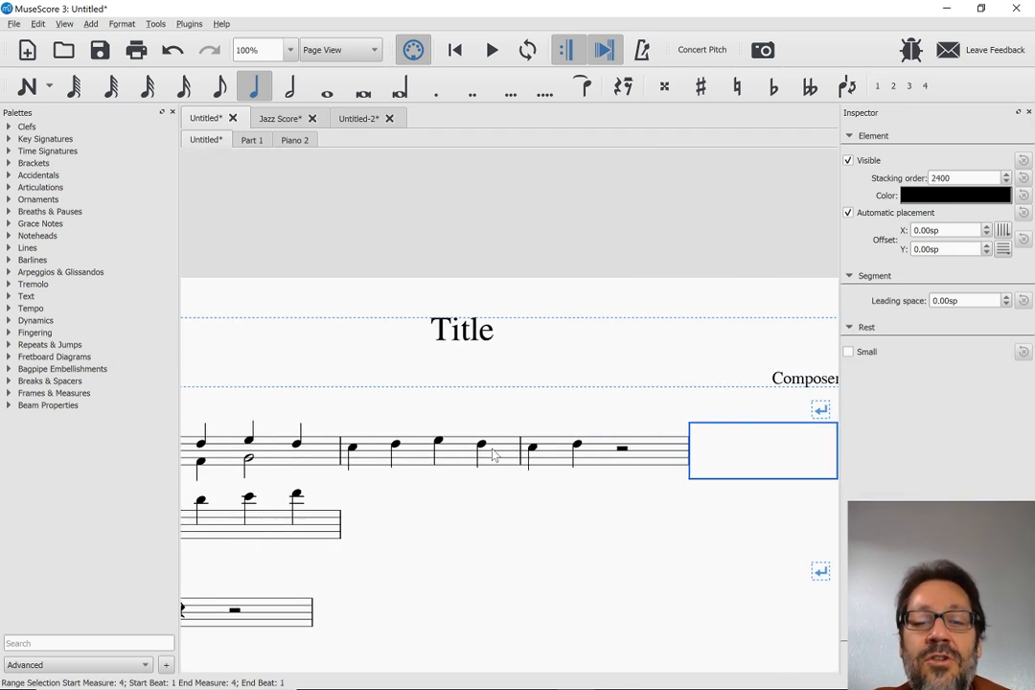
key(ctrl+Delete)
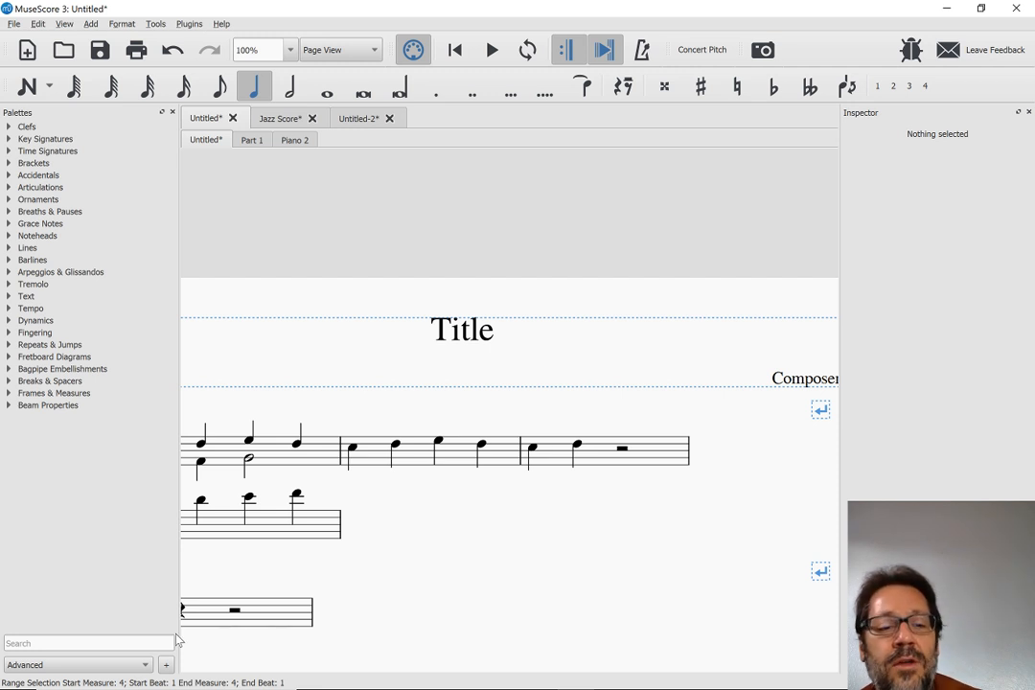
Check the next feature in the browser's release notes and return to MuseScore 3
key(alt+Tab)
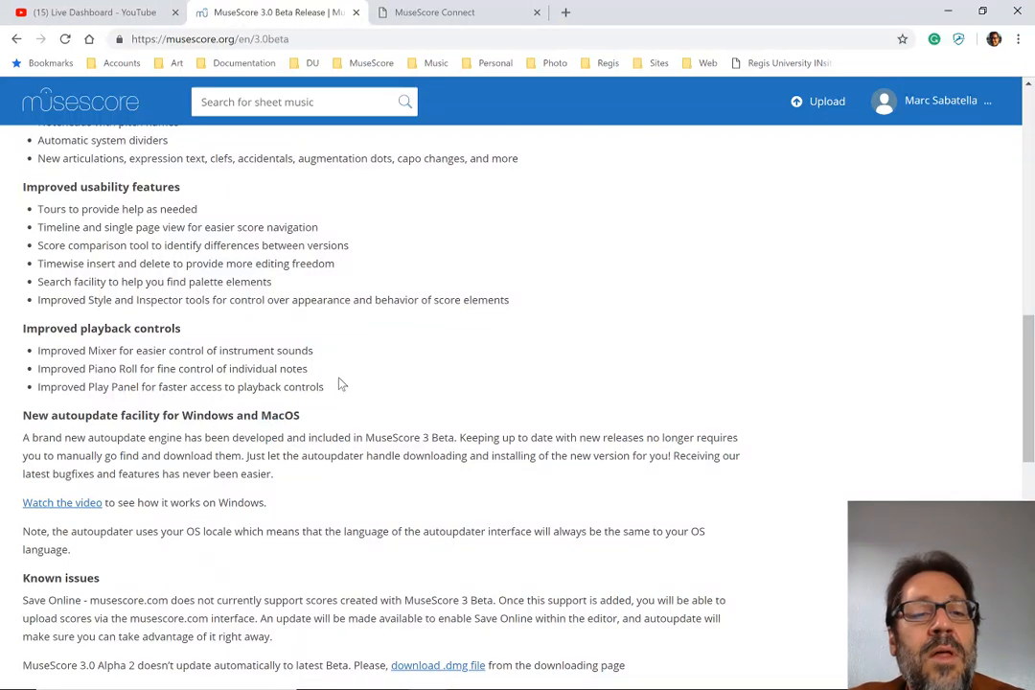
key(alt+Tab)
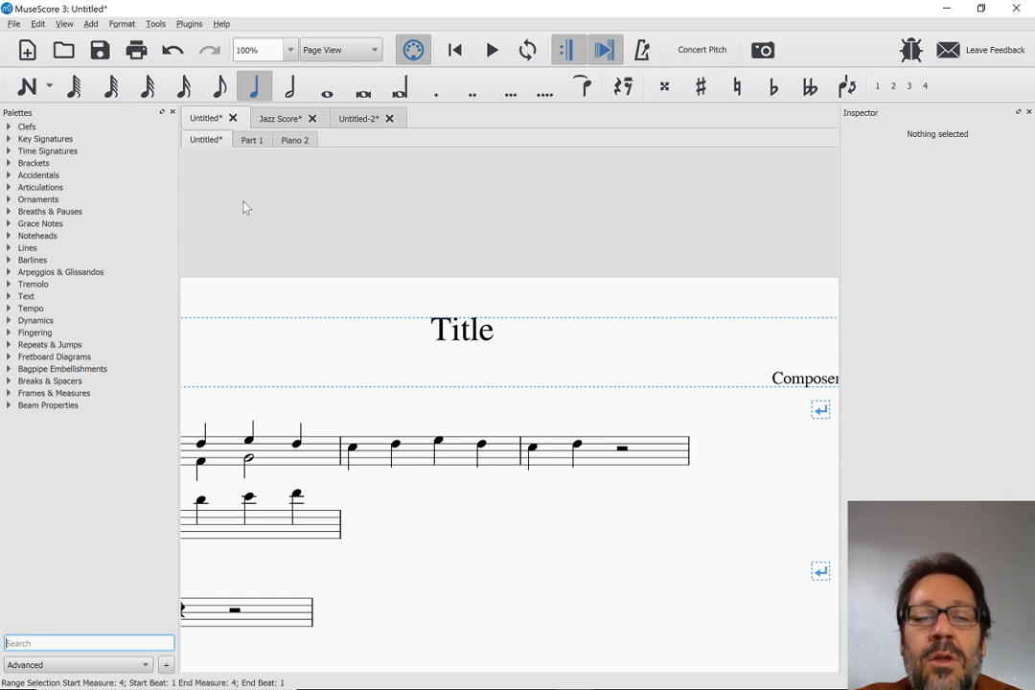
Start loading a score and browse to the Scores folder inside Documents > MuseScore2
key(ctrl+o)
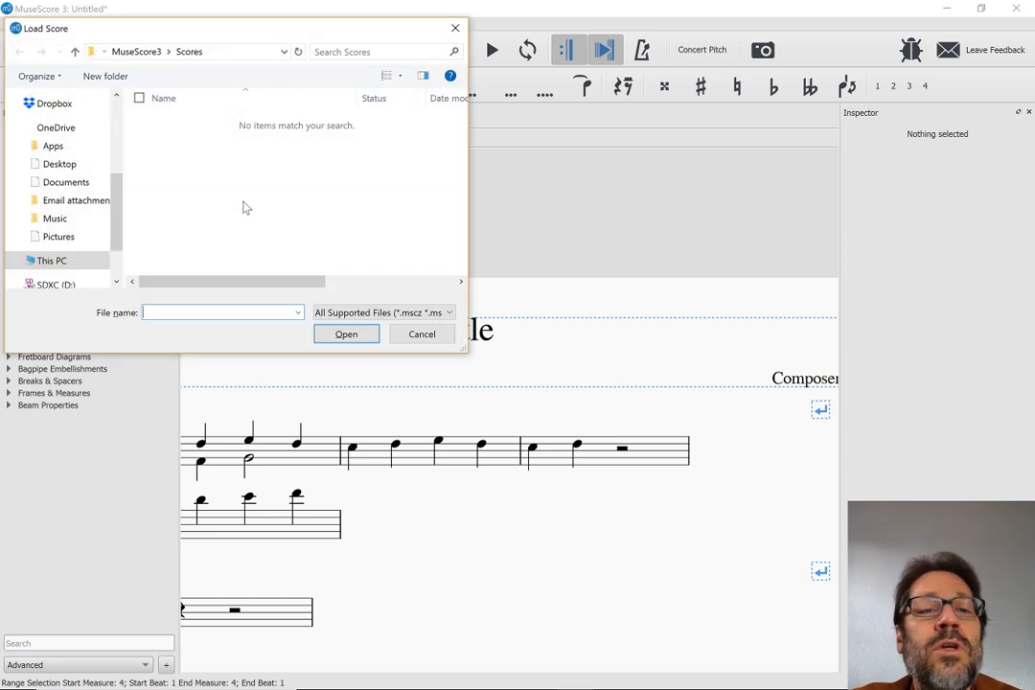
click(148, 54)
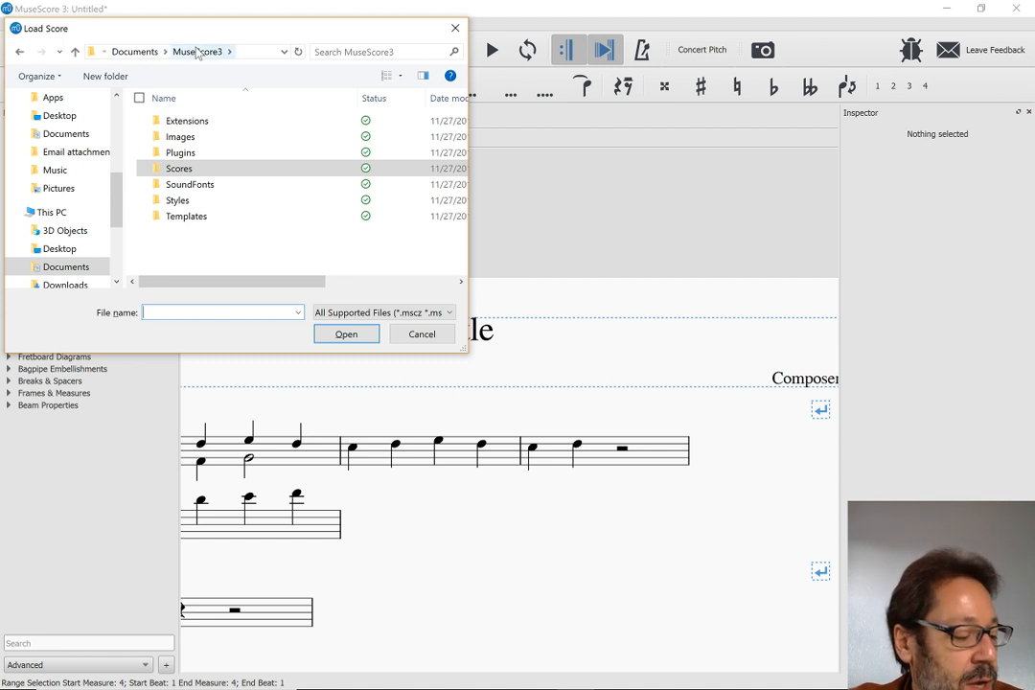
click(134, 53)
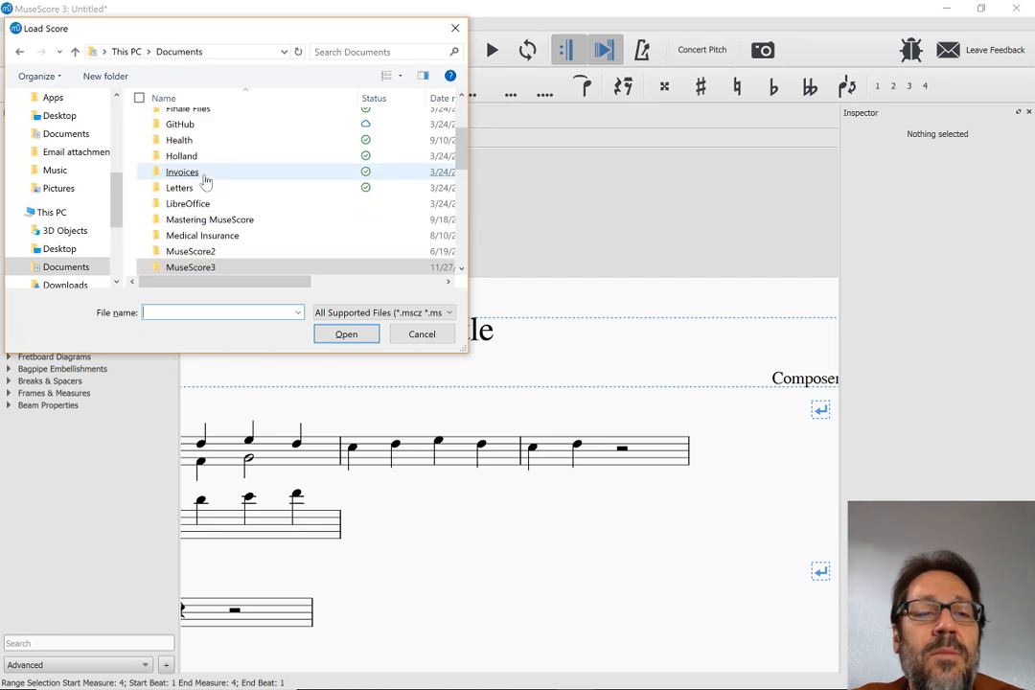
double_click(191, 251)
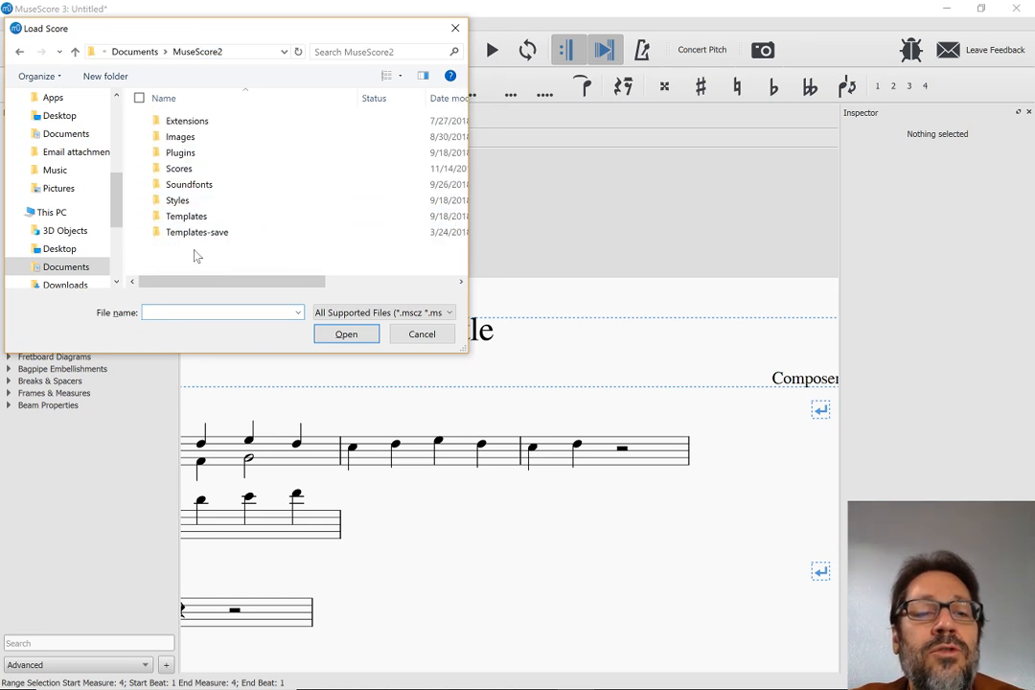
double_click(178, 170)
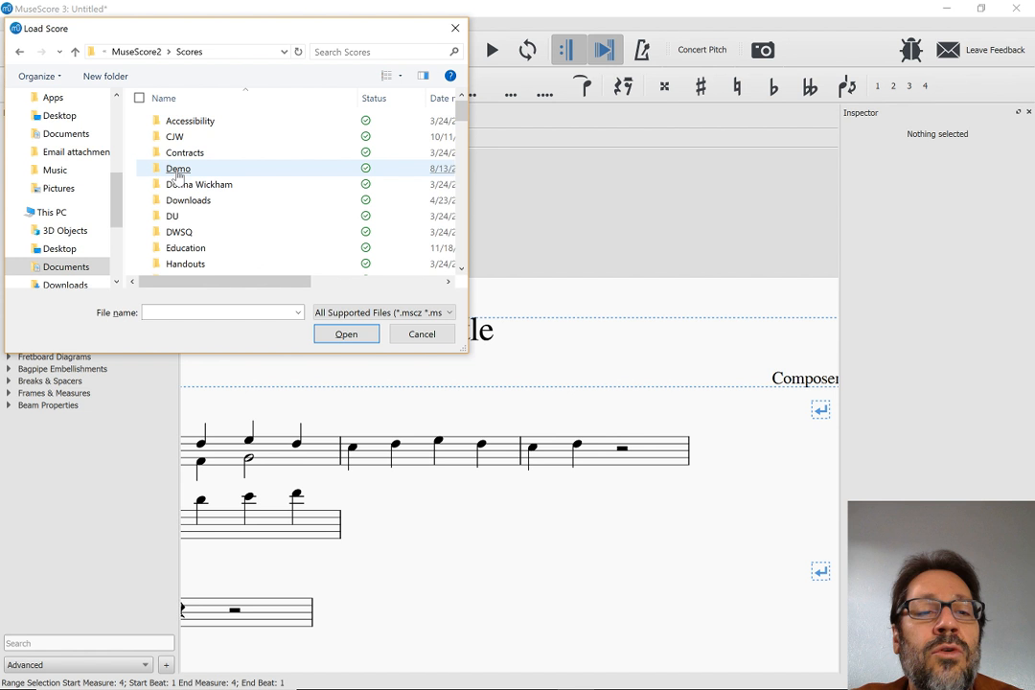
Look through the DWSQ folder and the rest of the Scores folder for a suitable existing score
double_click(197, 232)
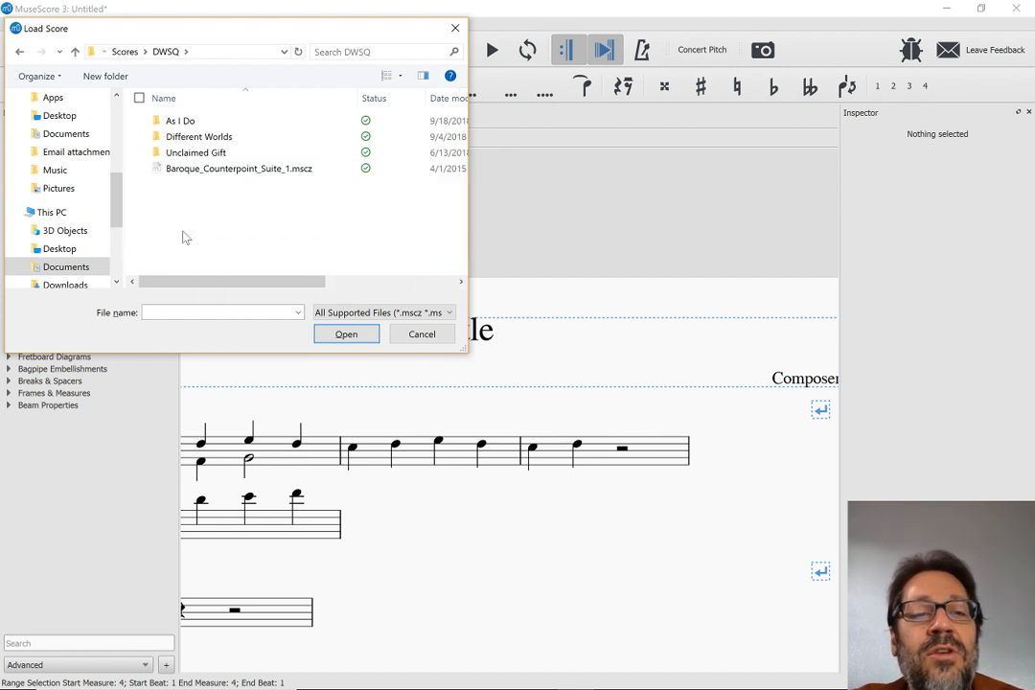
click(125, 58)
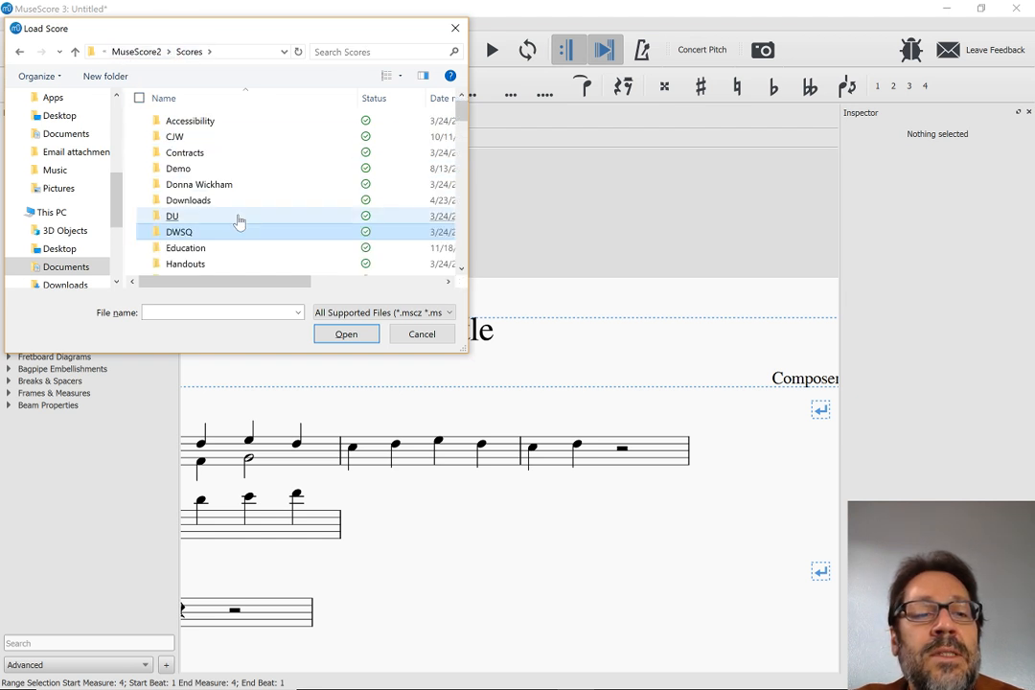
scroll(239, 222, down, 8)
scroll(239, 222, down, 4)
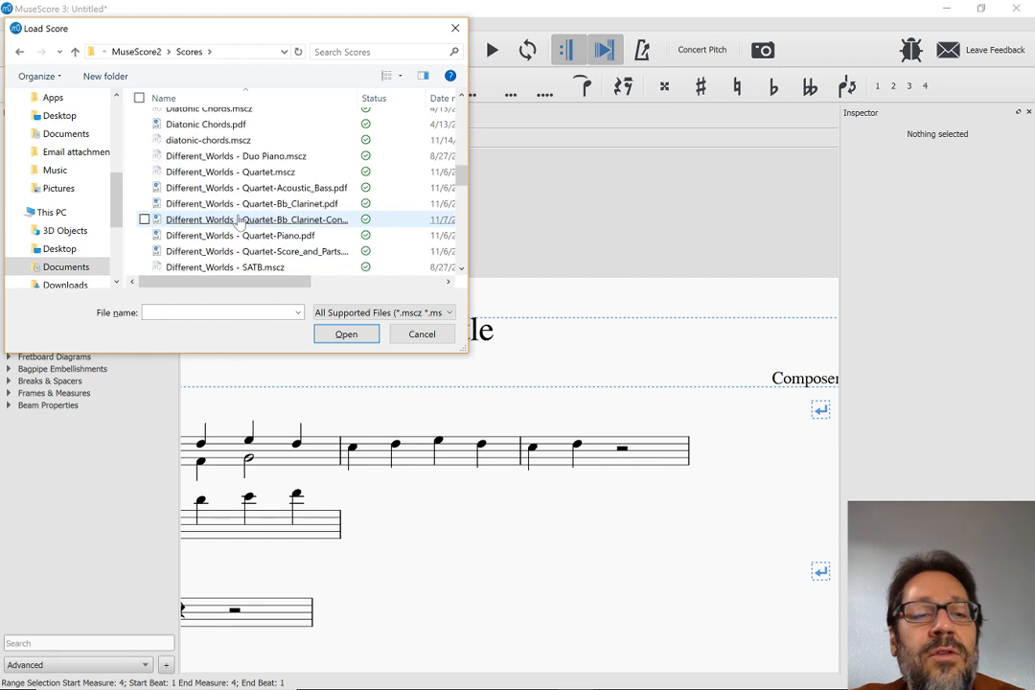
scroll(238, 223, up, 6)
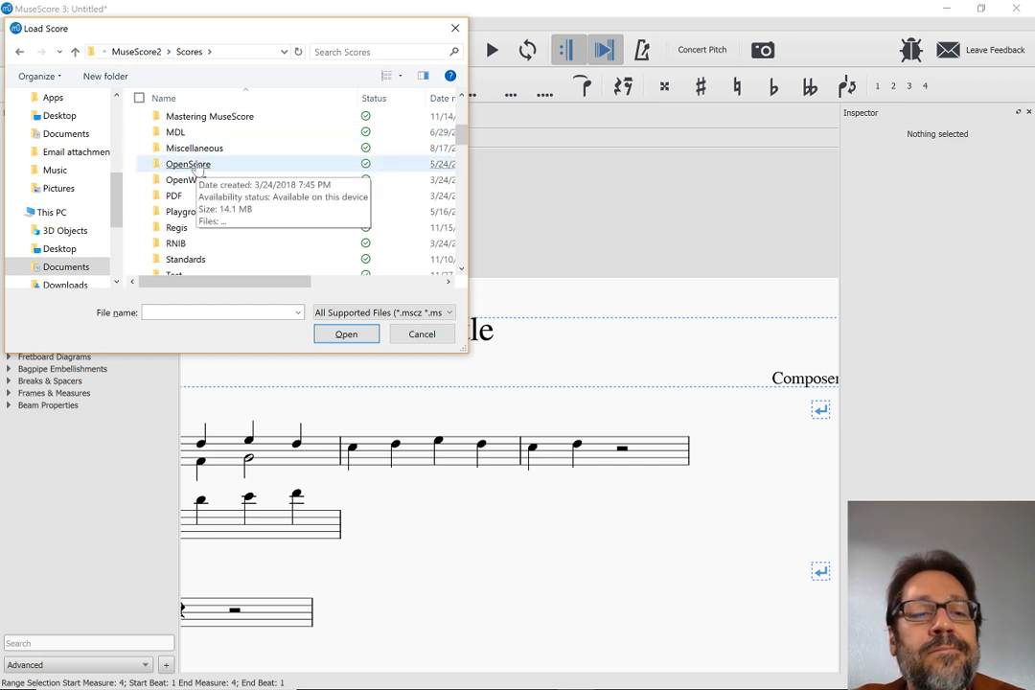
scroll(201, 254, down, 1)
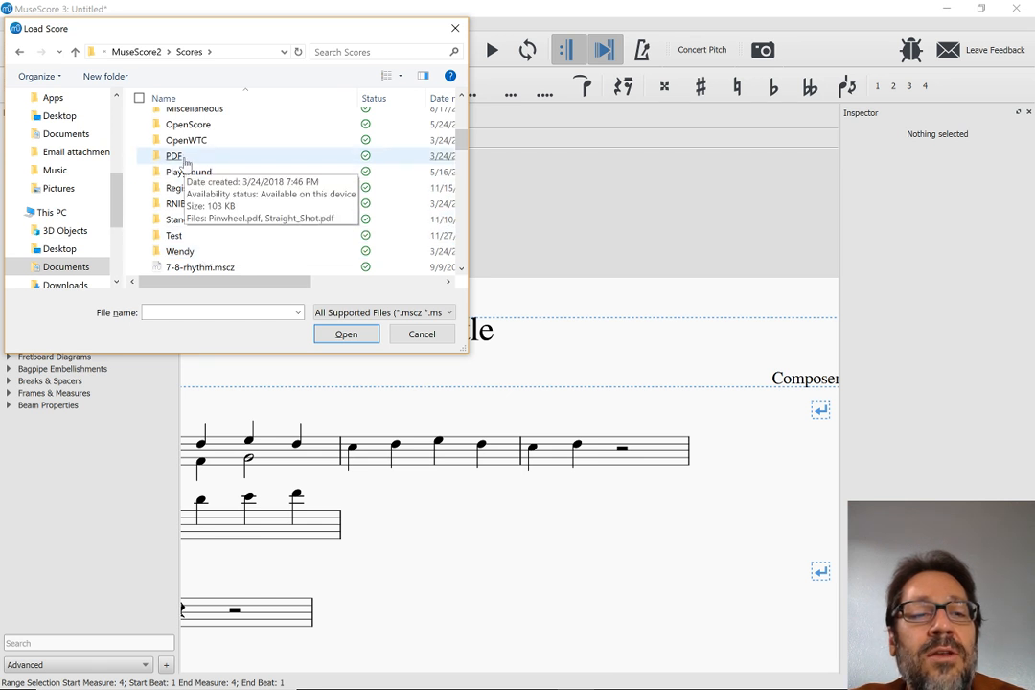
scroll(186, 163, up, 3)
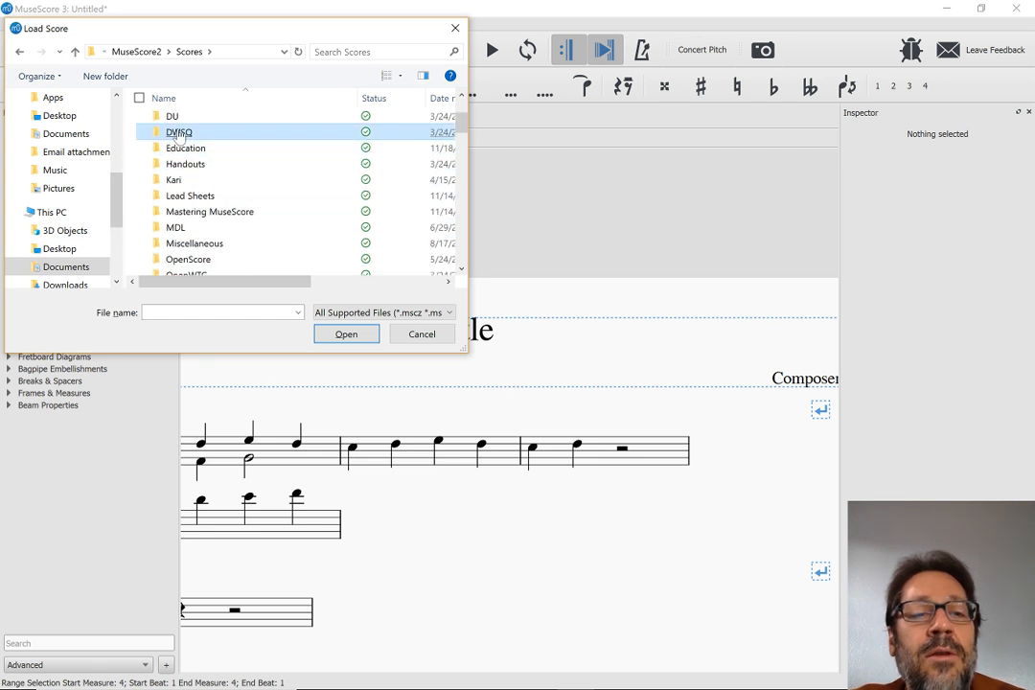
Open As_I_Do.mscz from the As I Do folder in DWSQ and accept resetting all element positions
double_click(179, 133)
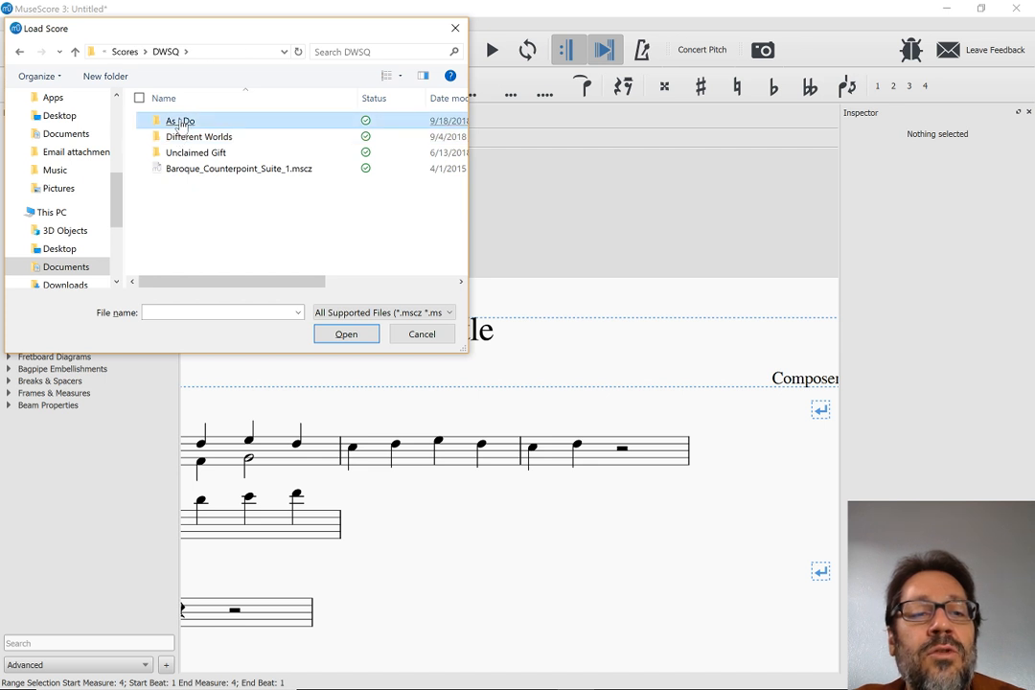
double_click(180, 122)
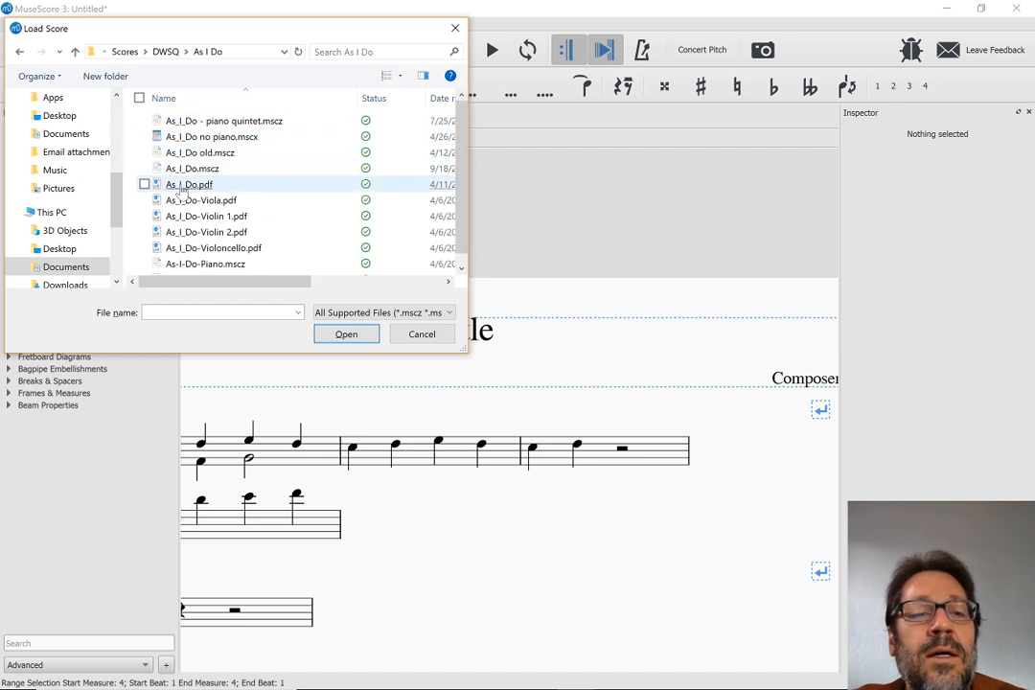
double_click(180, 169)
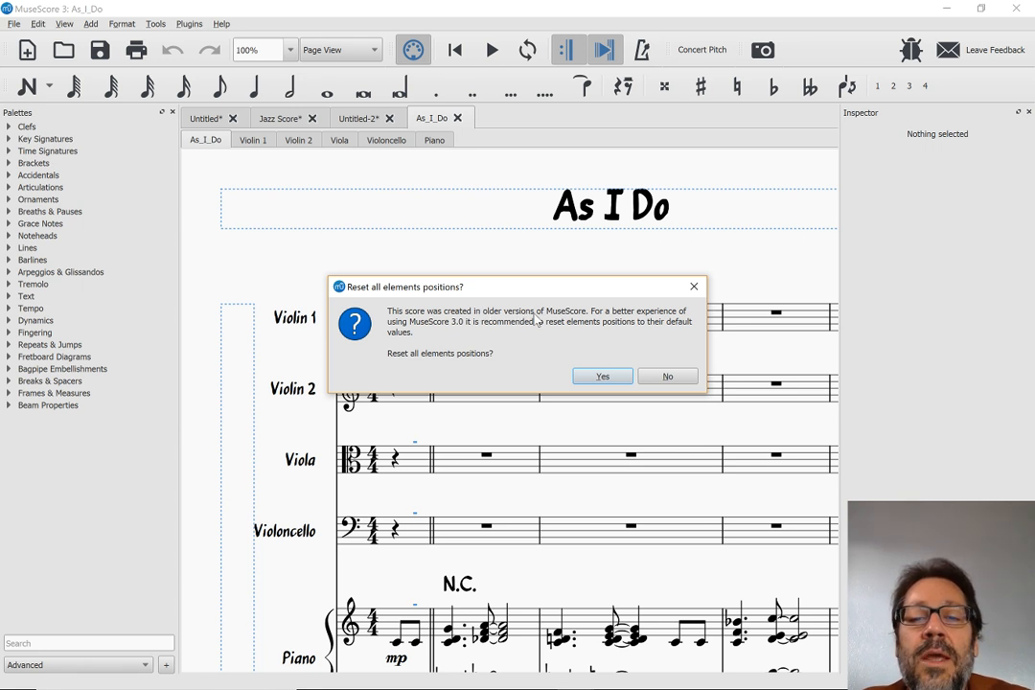
click(603, 377)
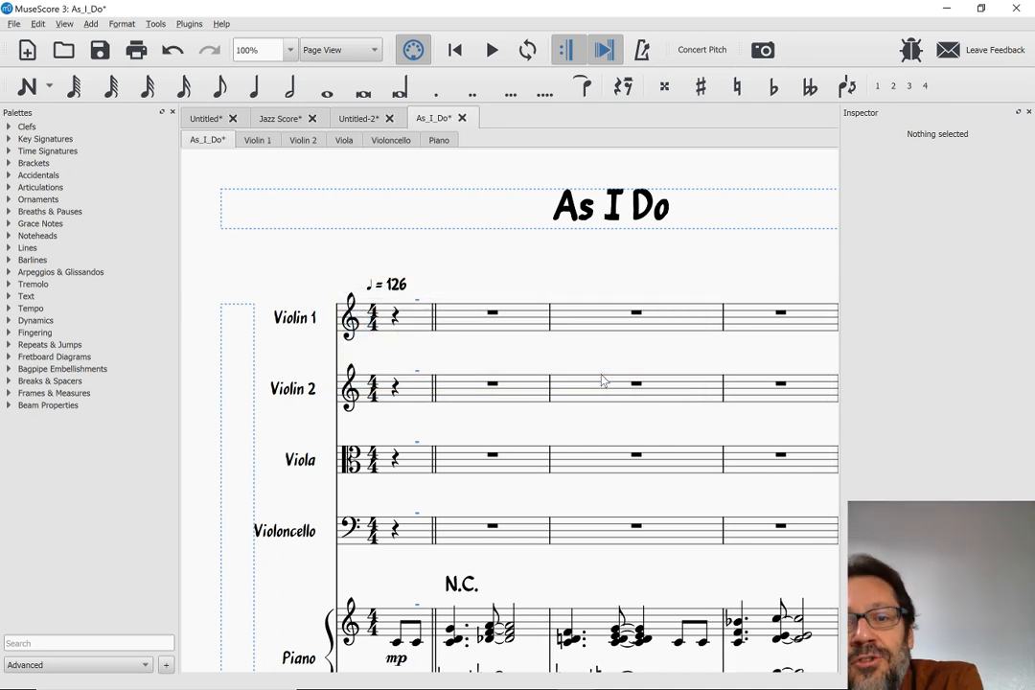
Look over the opening pages of the As I Do score, checking the string and piano staves
scroll(603, 380, down, 1)
scroll(603, 380, down, 2)
scroll(603, 379, up, 4)
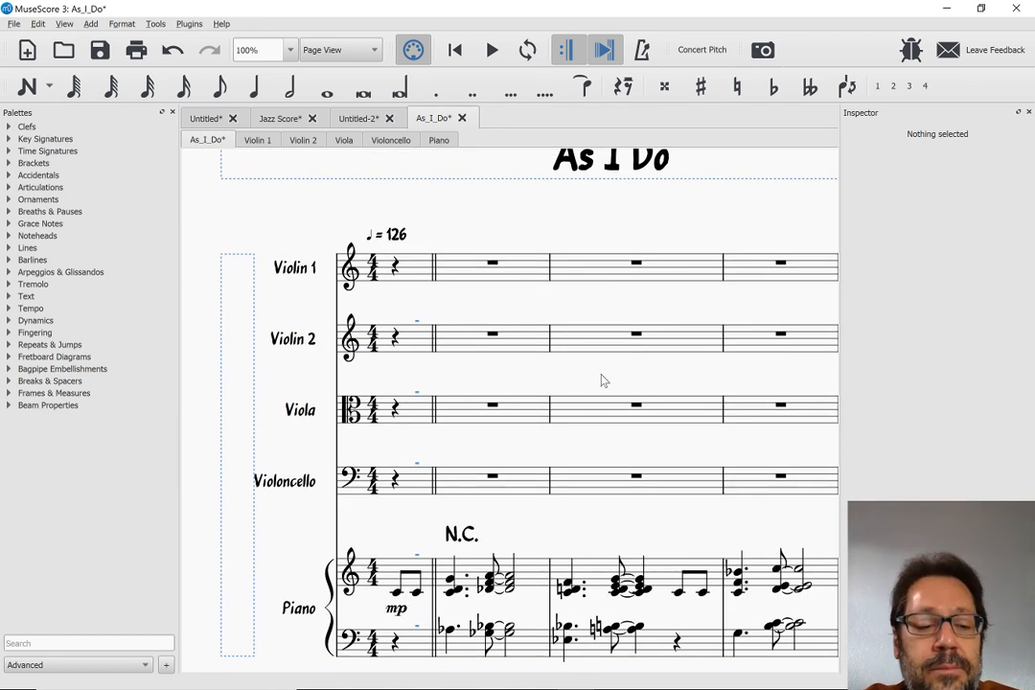
scroll(603, 379, up, 1)
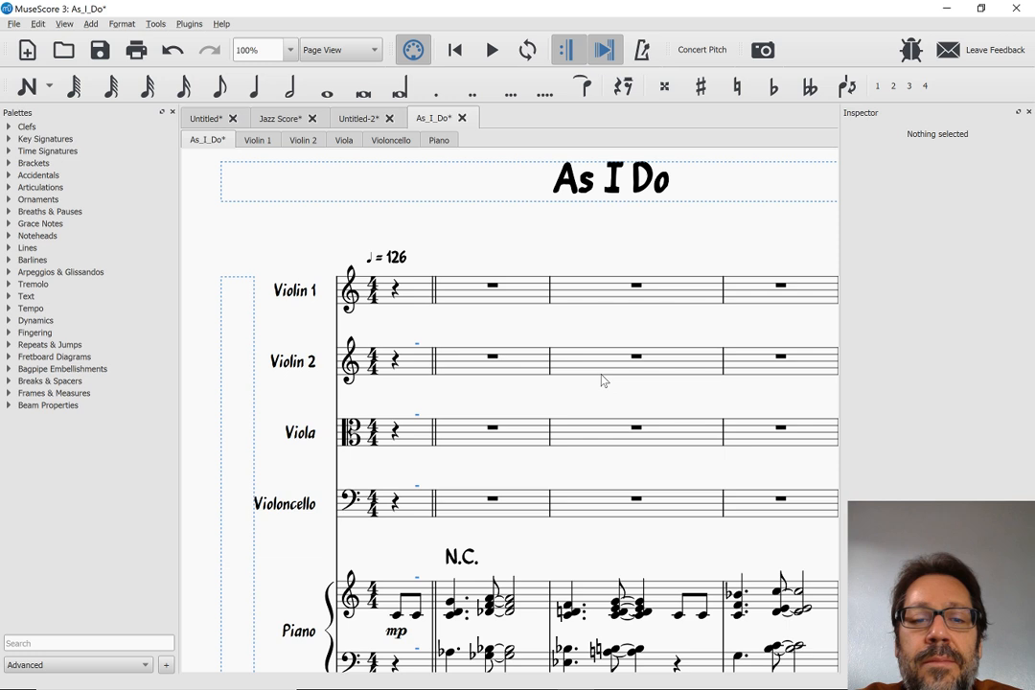
scroll(603, 379, right, 2)
scroll(603, 380, down, 6)
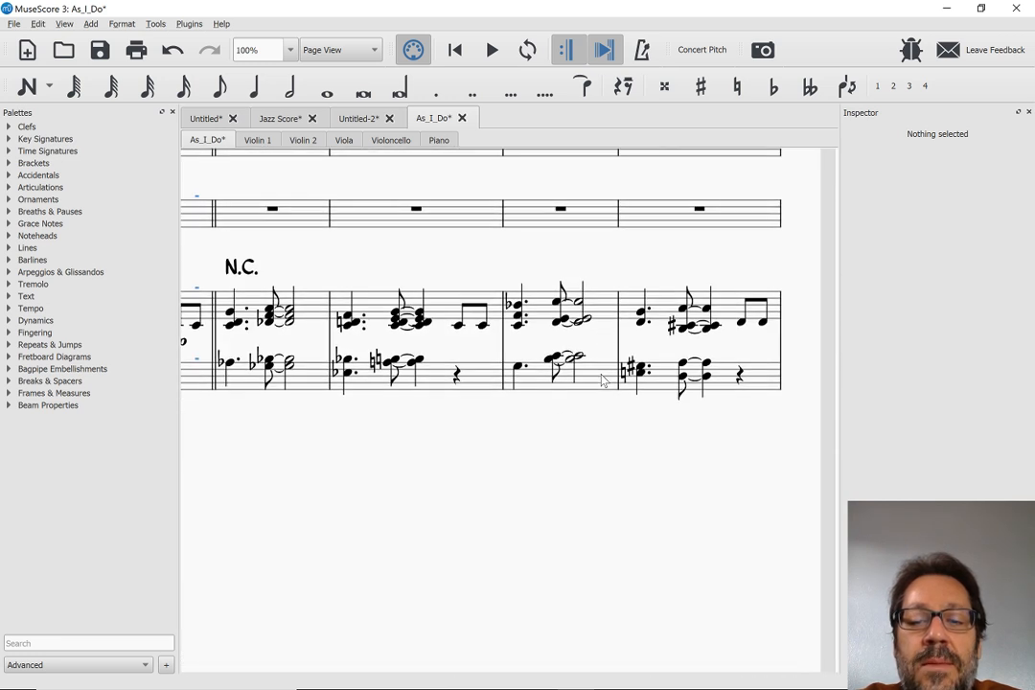
scroll(603, 379, up, 3)
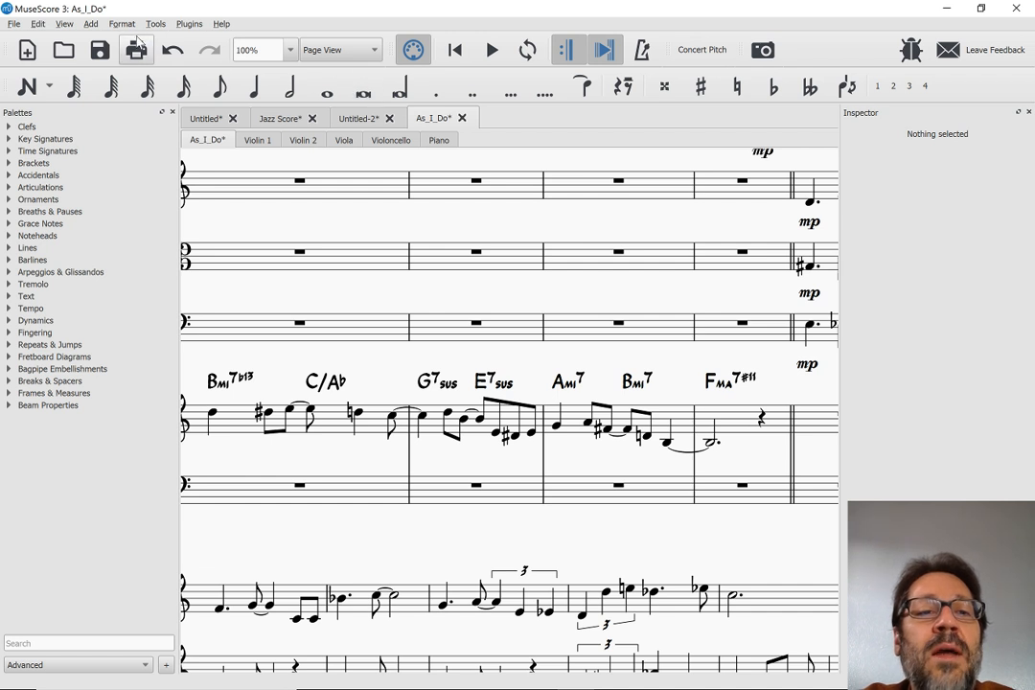
Show the Timeline and go through its introductory tour to the end
click(63, 24)
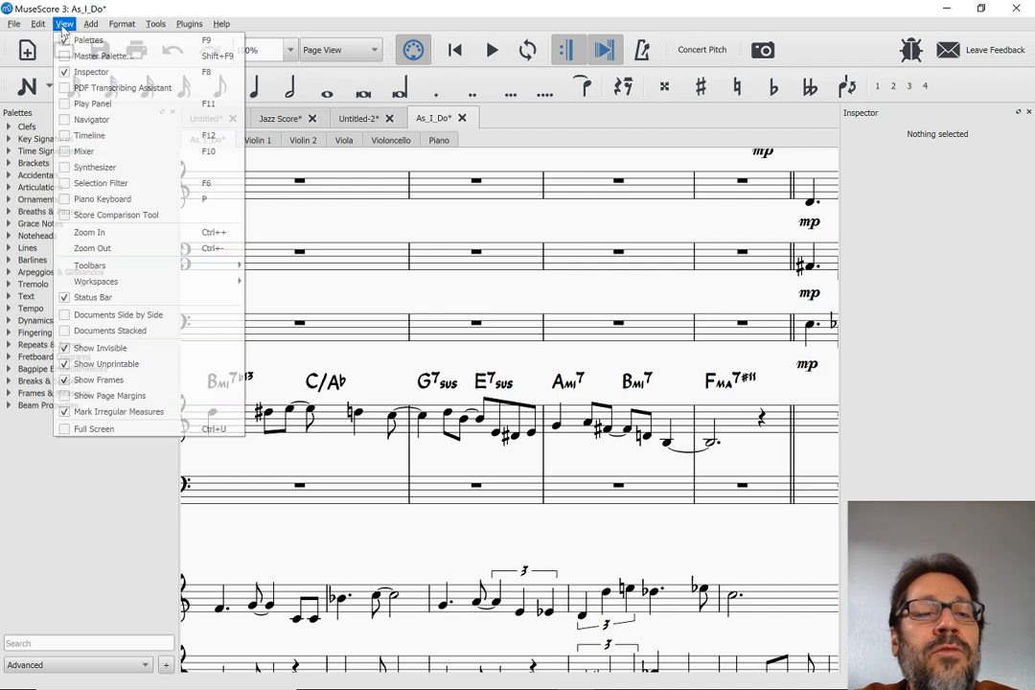
click(108, 138)
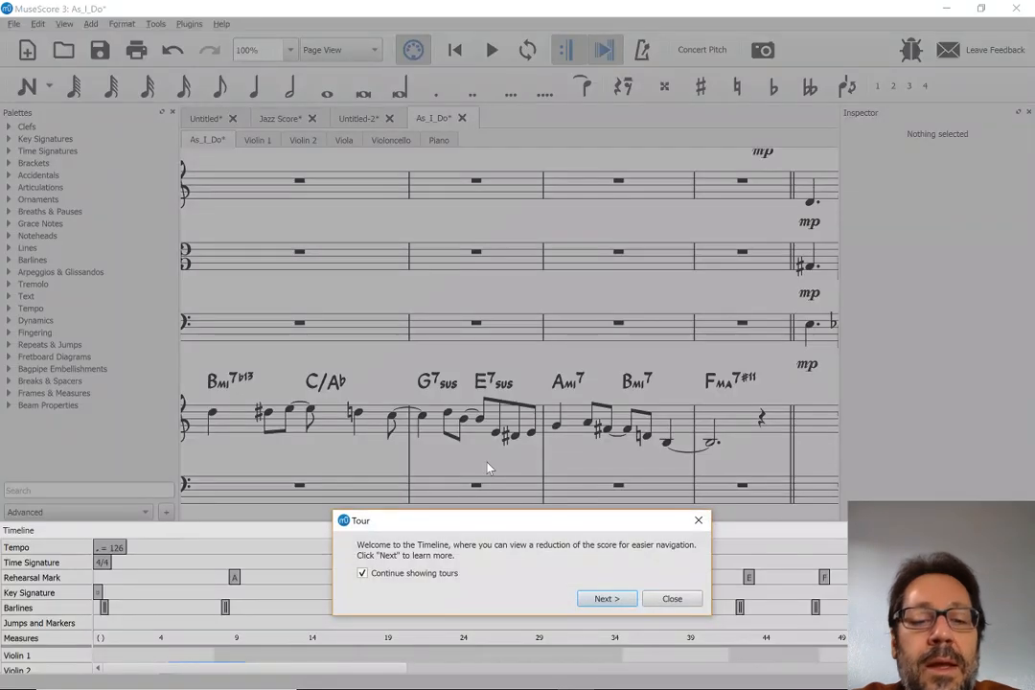
click(615, 600)
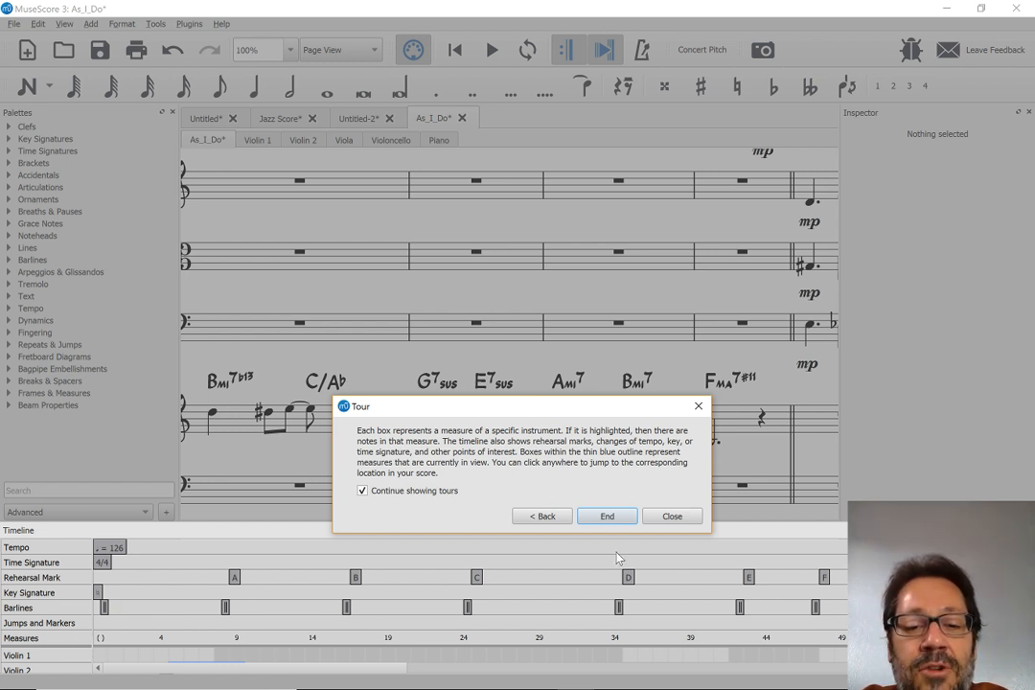
click(625, 517)
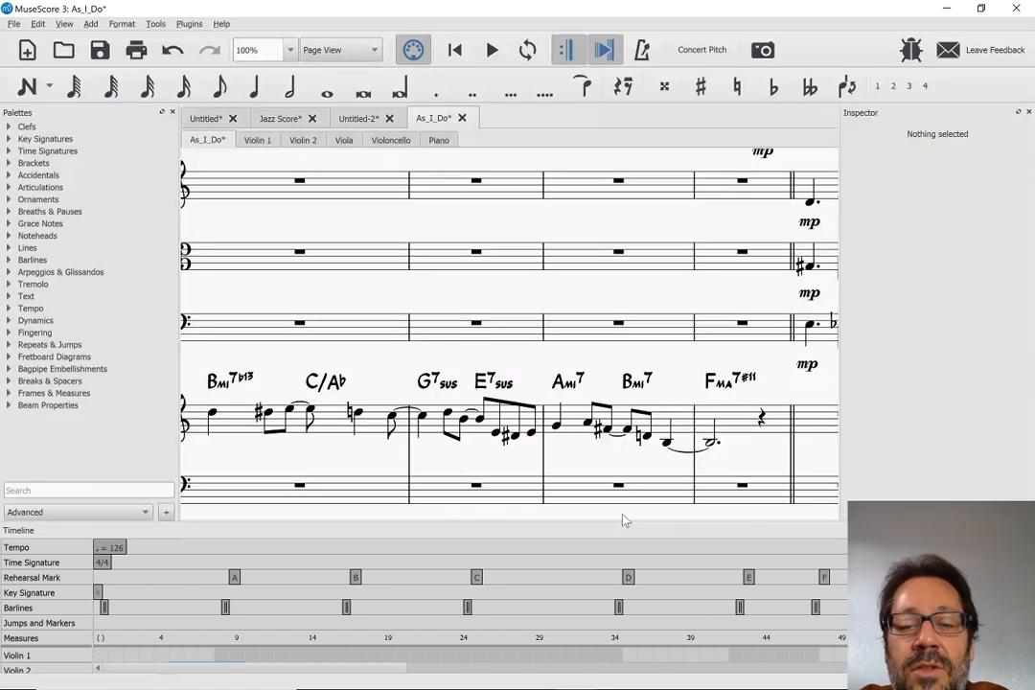
Enlarge the Timeline to show every instrument row, and use it to jump to rehearsal marks C and D
drag(844, 520, 840, 439)
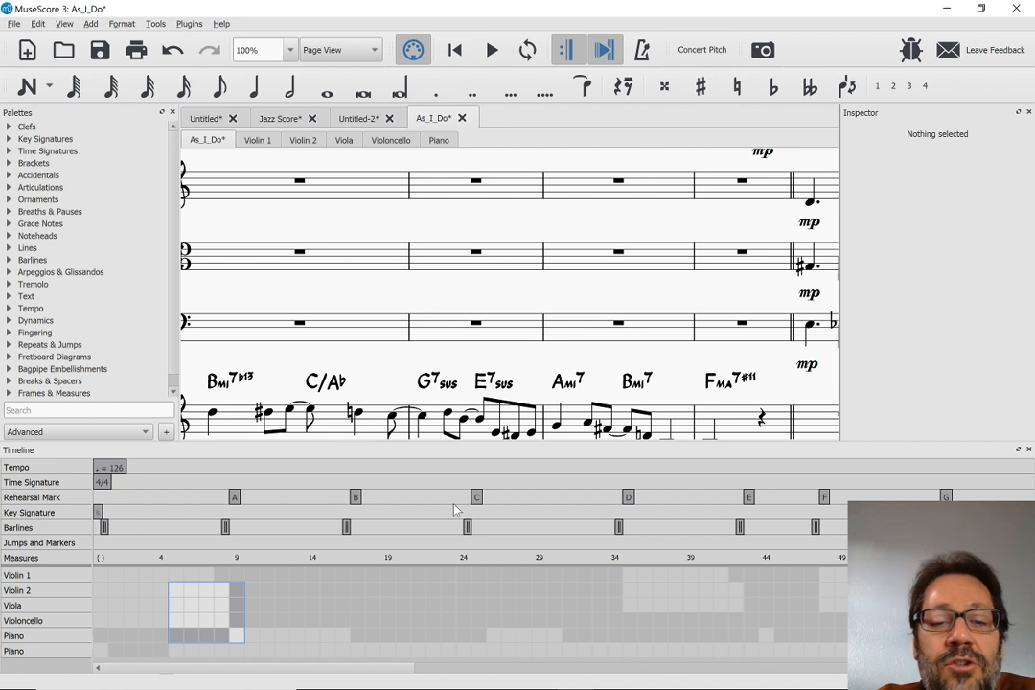
click(478, 498)
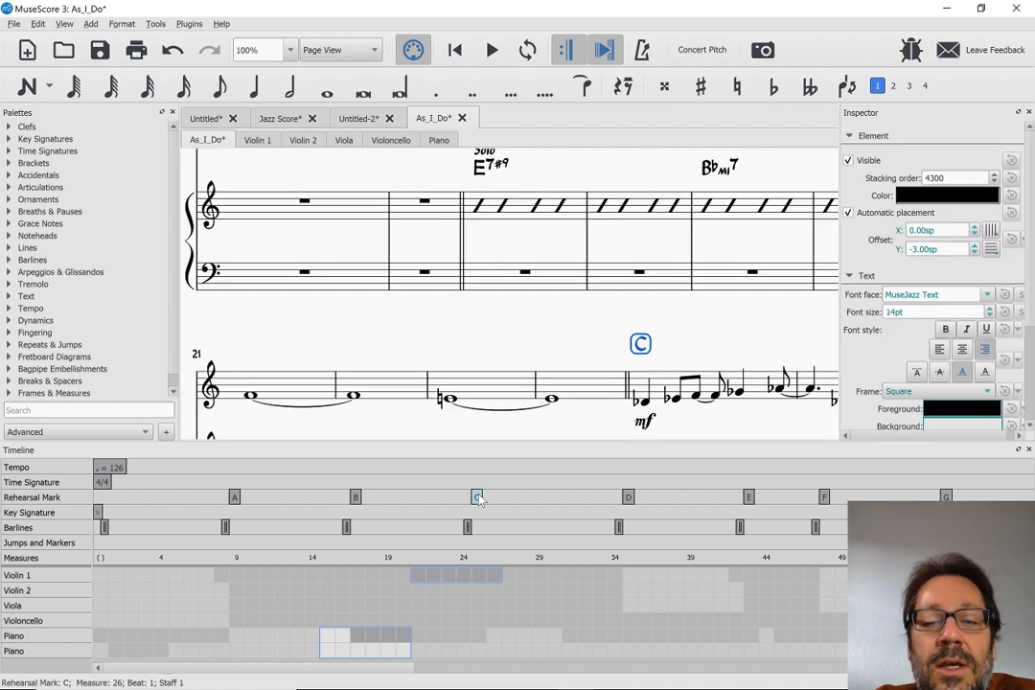
click(628, 498)
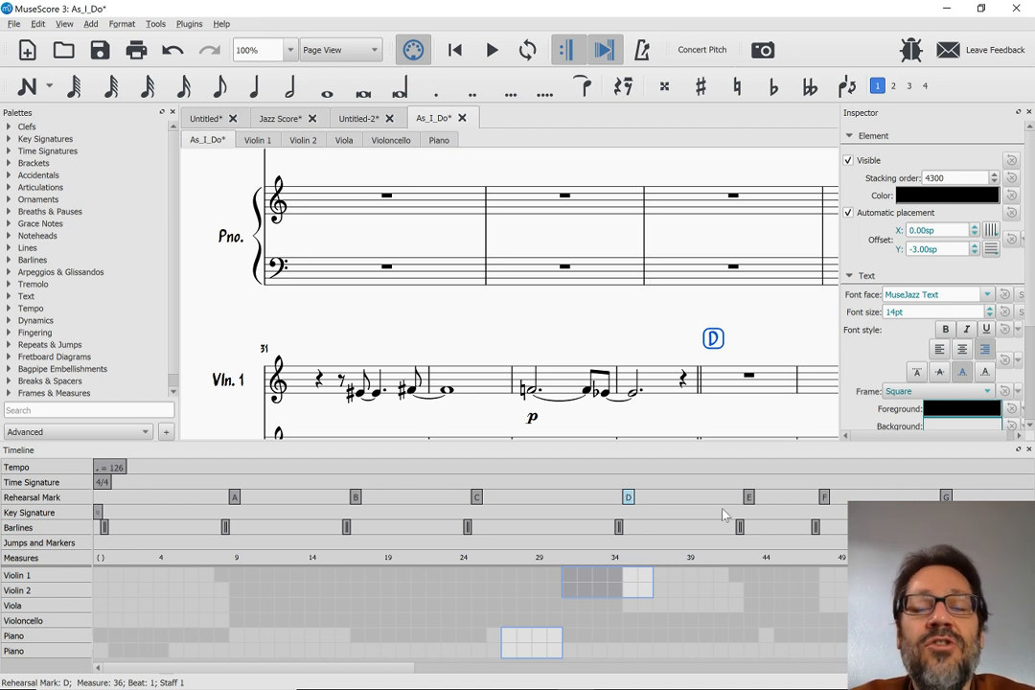
Open Reunion.mscz from the MuseScore2 Scores folder and accept resetting all element positions
key(ctrl+o)
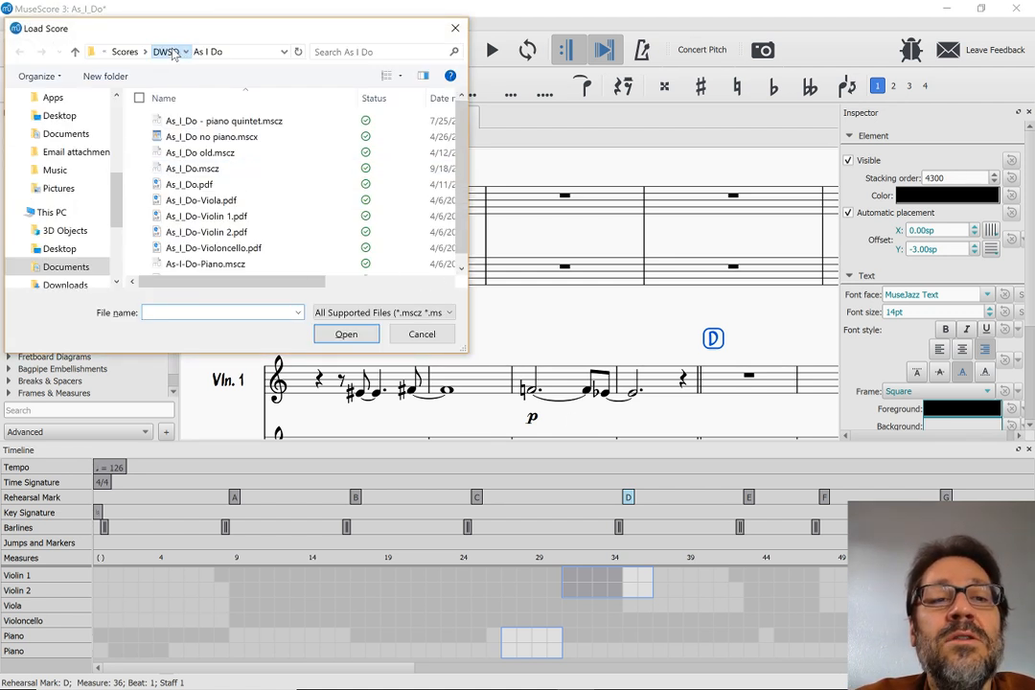
click(166, 52)
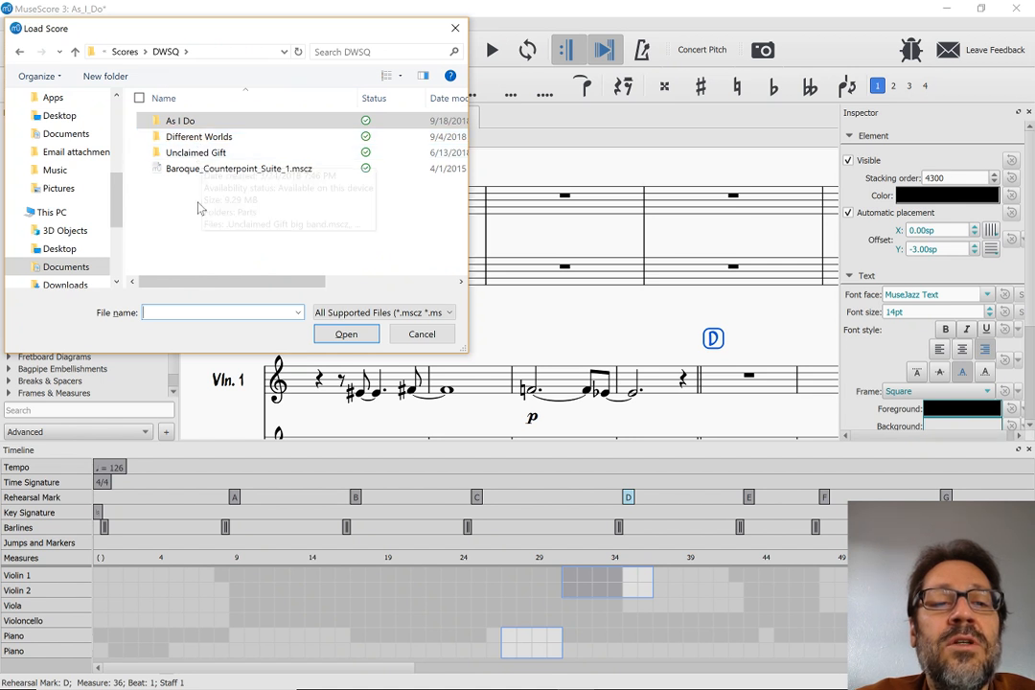
click(119, 55)
scroll(243, 194, down, 2)
scroll(243, 194, down, 1)
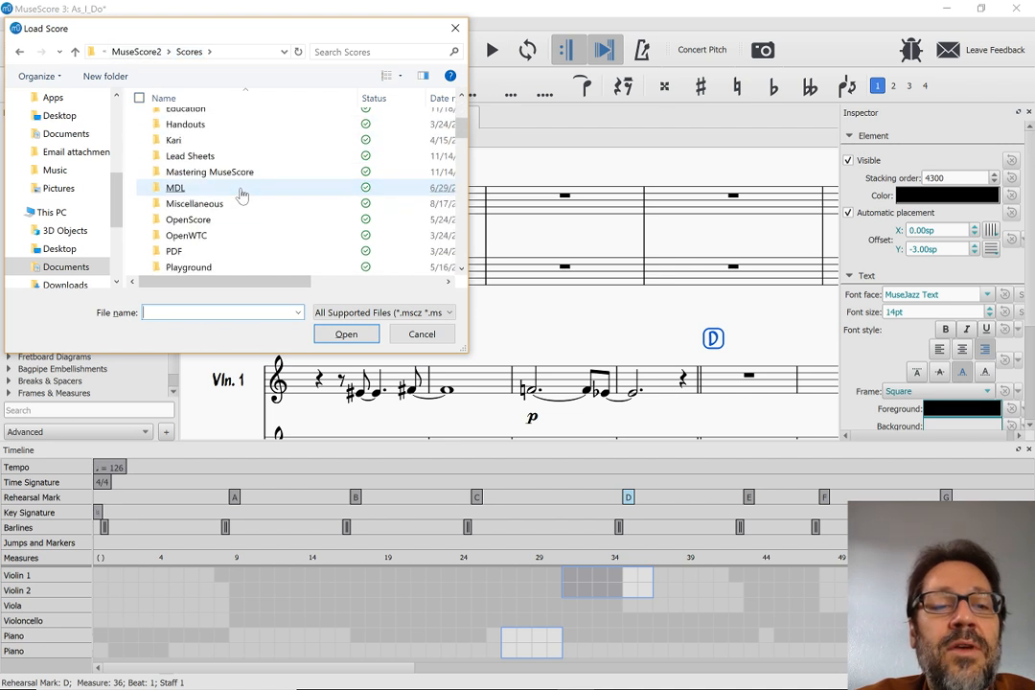
scroll(242, 194, down, 8)
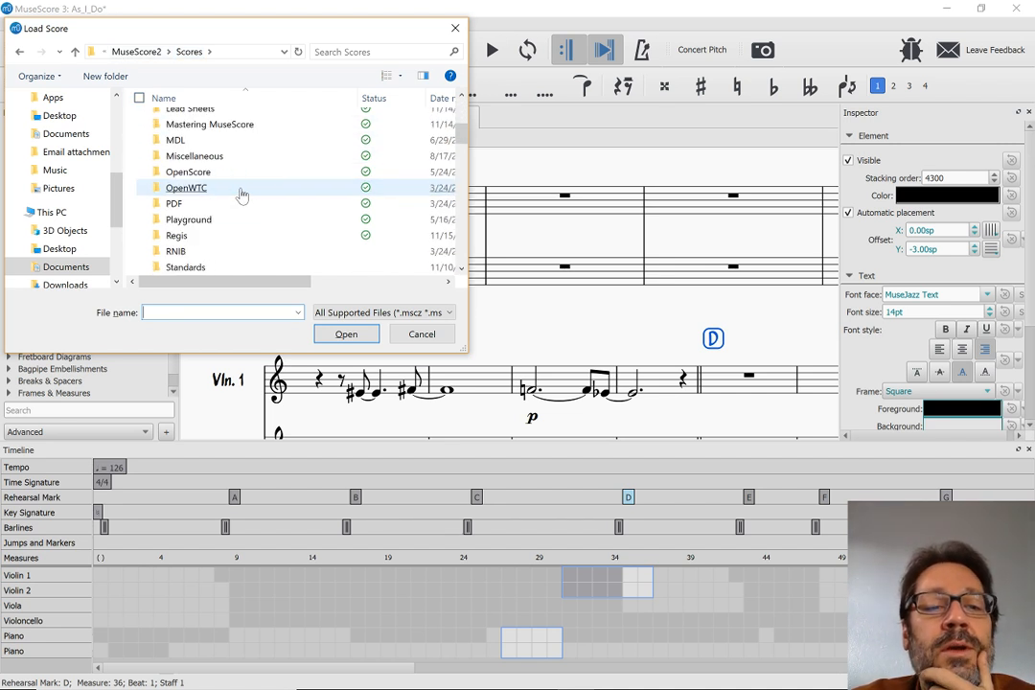
scroll(243, 195, down, 10)
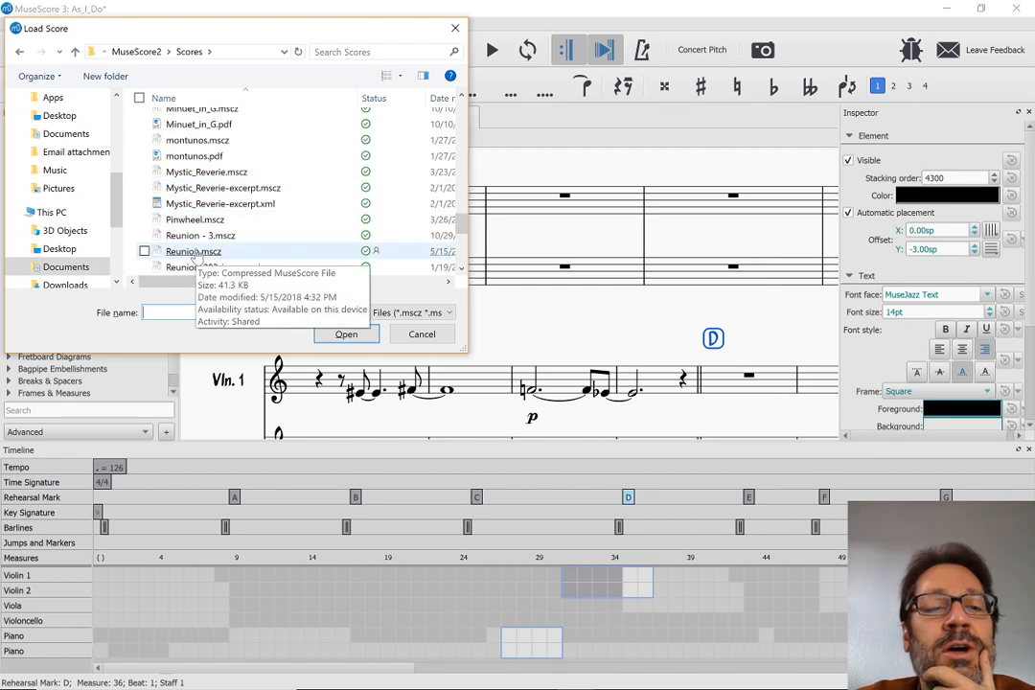
double_click(193, 252)
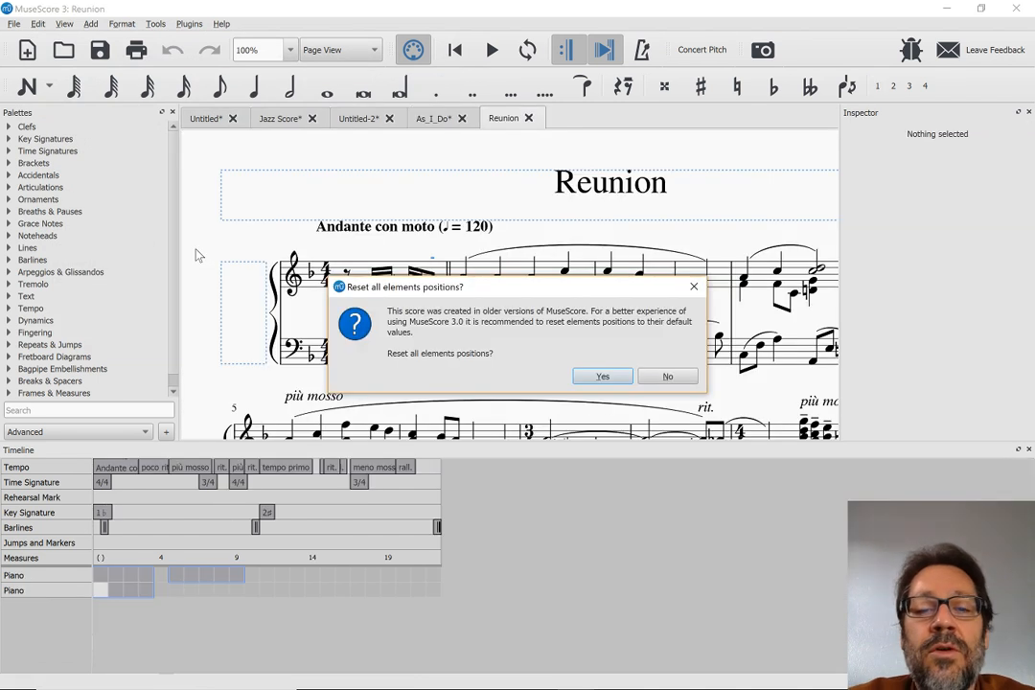
key(Return)
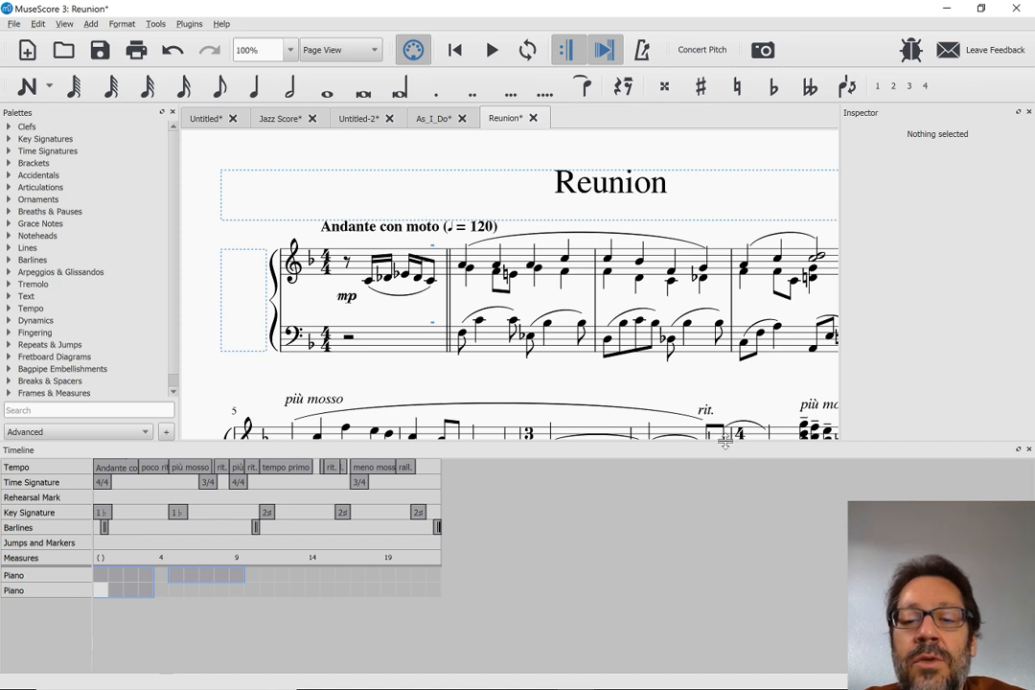
Reduce the Timeline's height to give the score more room, and select the opening one-flat key signature through the Timeline
drag(725, 442, 719, 513)
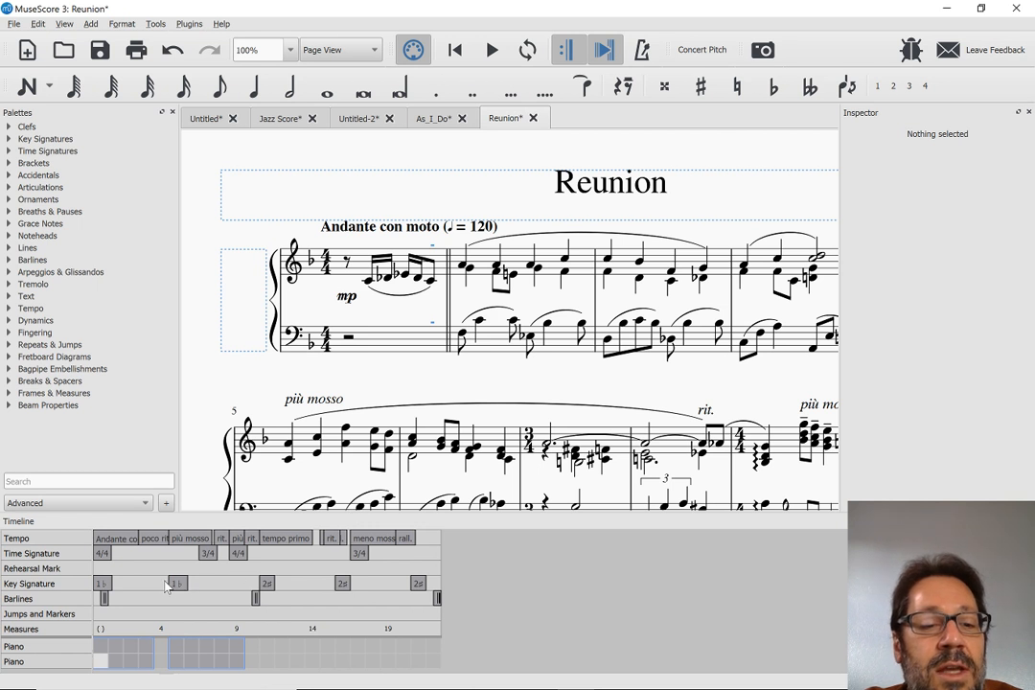
click(102, 585)
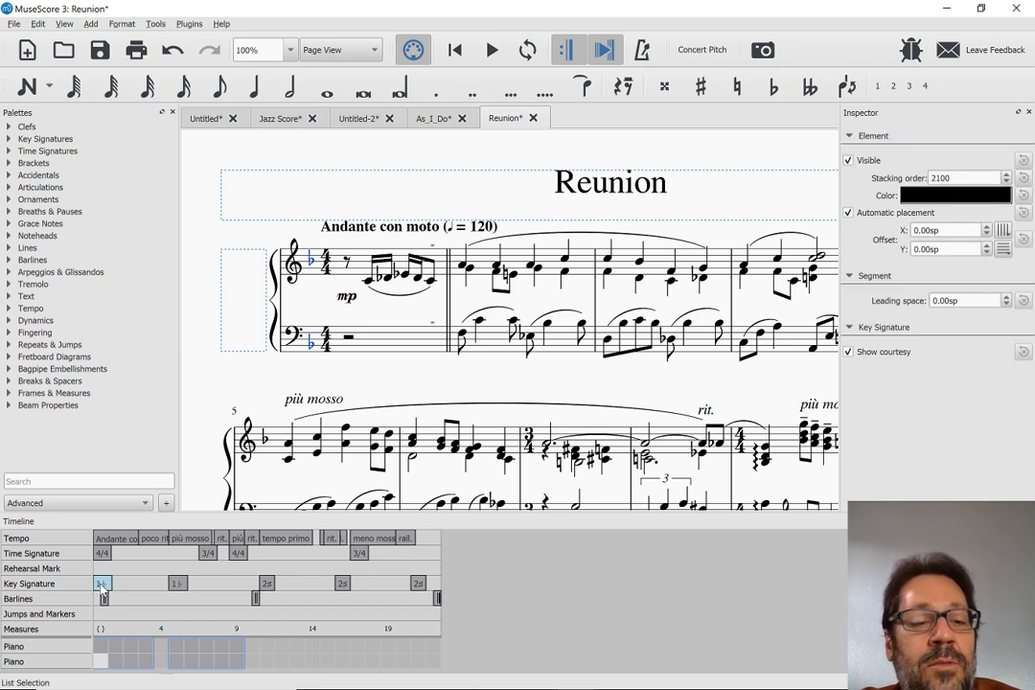
Use the Timeline to select the second one-flat and first two-sharp key signatures, followed by the 3/4, 4/4 and final 3/4 time signatures
click(181, 585)
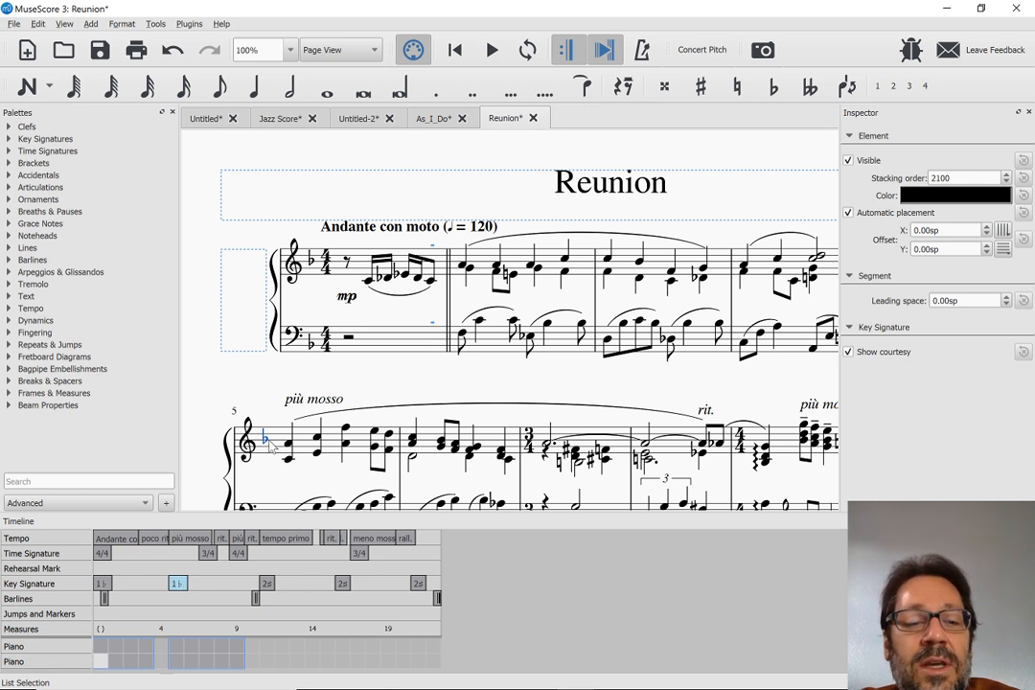
click(267, 584)
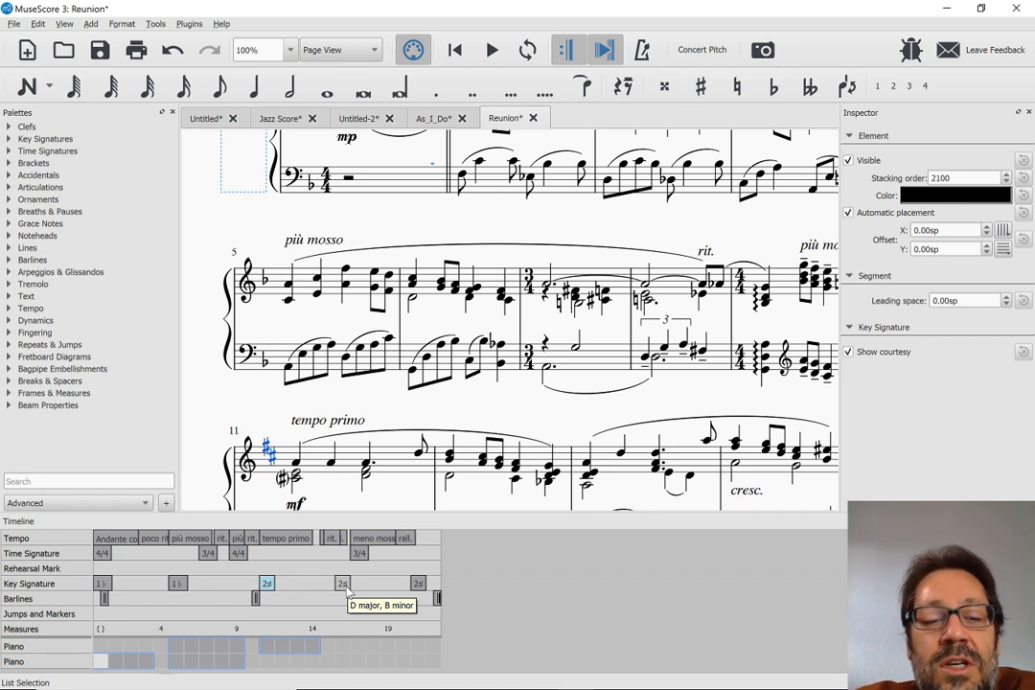
click(207, 554)
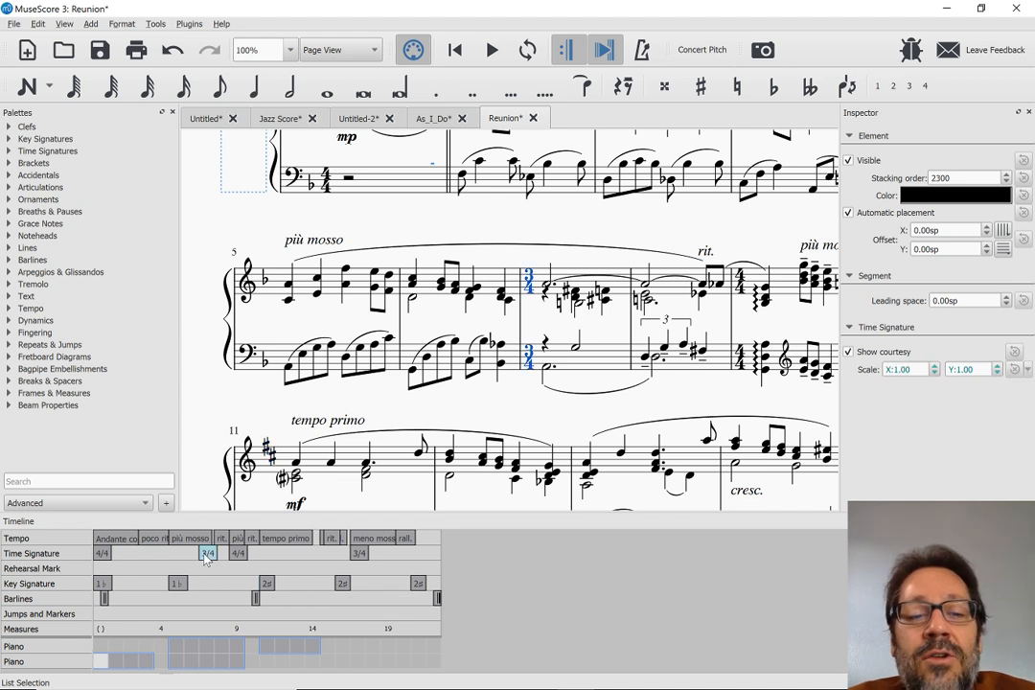
click(237, 554)
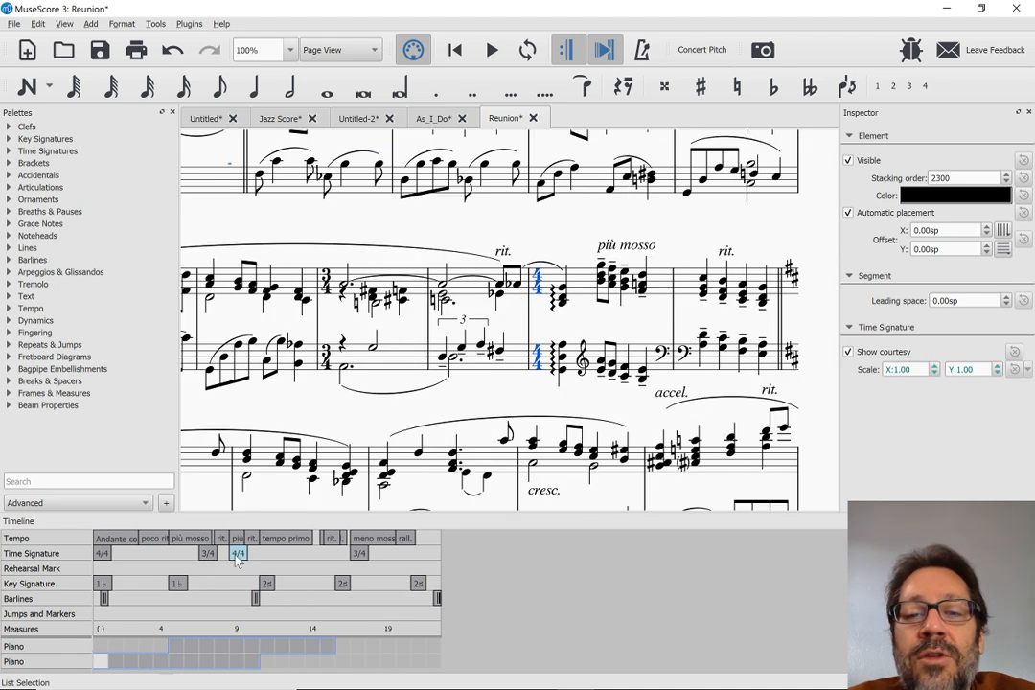
click(360, 554)
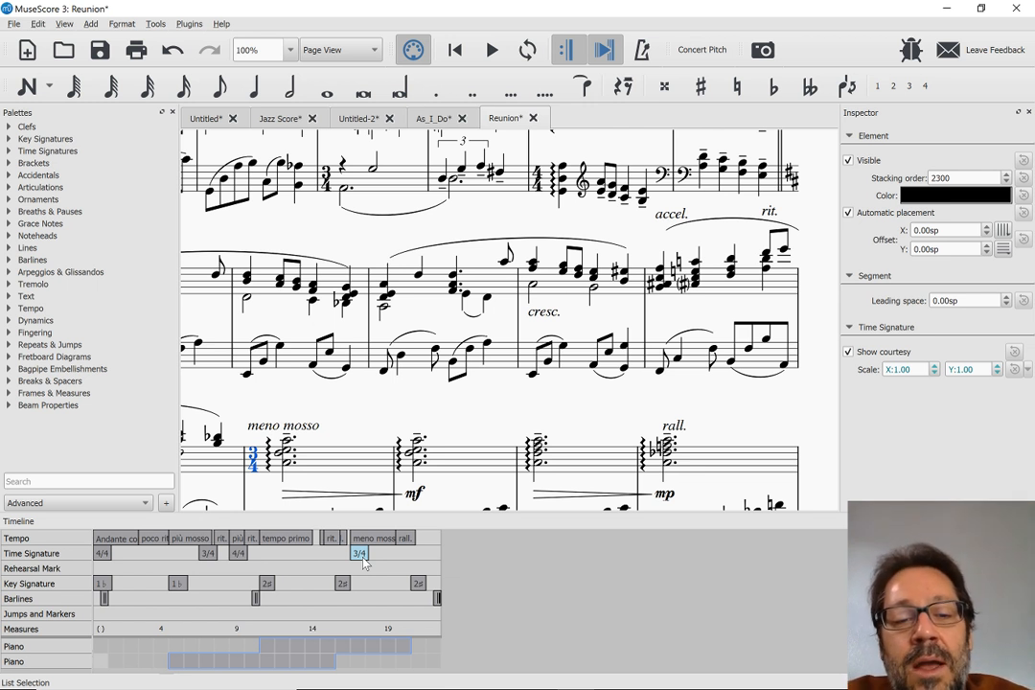
Jump through the Timeline's tempo markings, selecting più mosso, the rit. just before tempo primo, and tempo primo
click(189, 538)
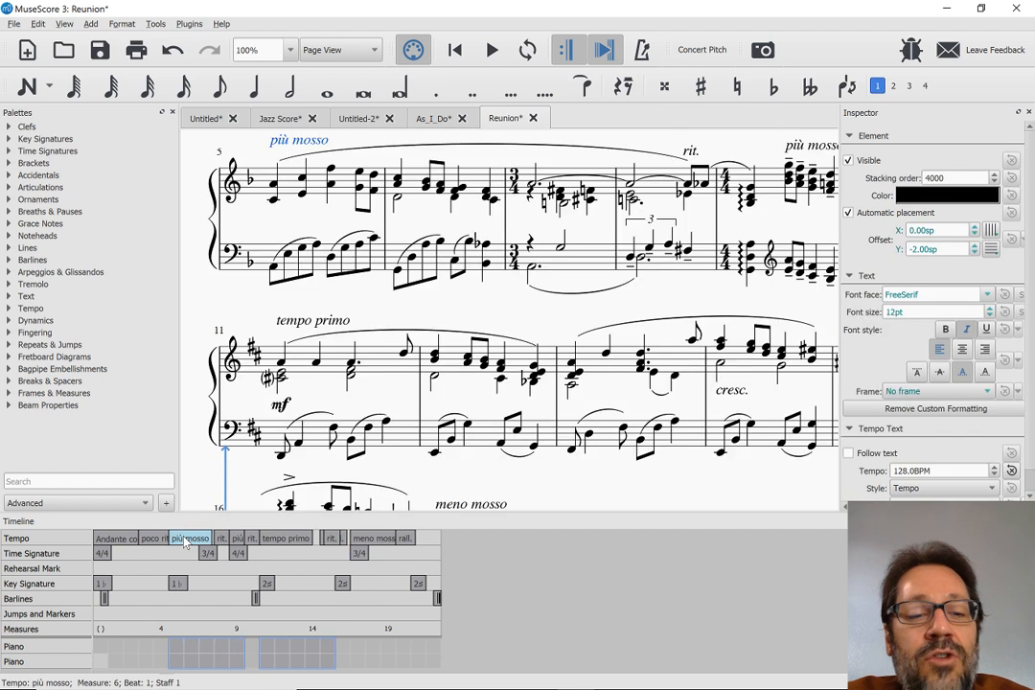
click(251, 538)
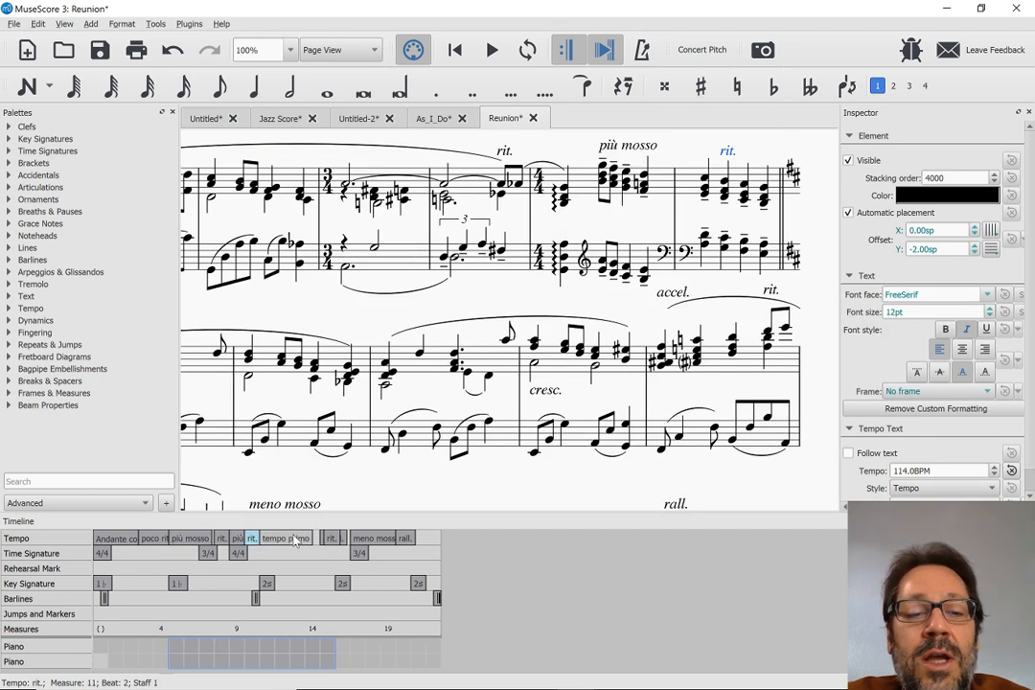
click(297, 540)
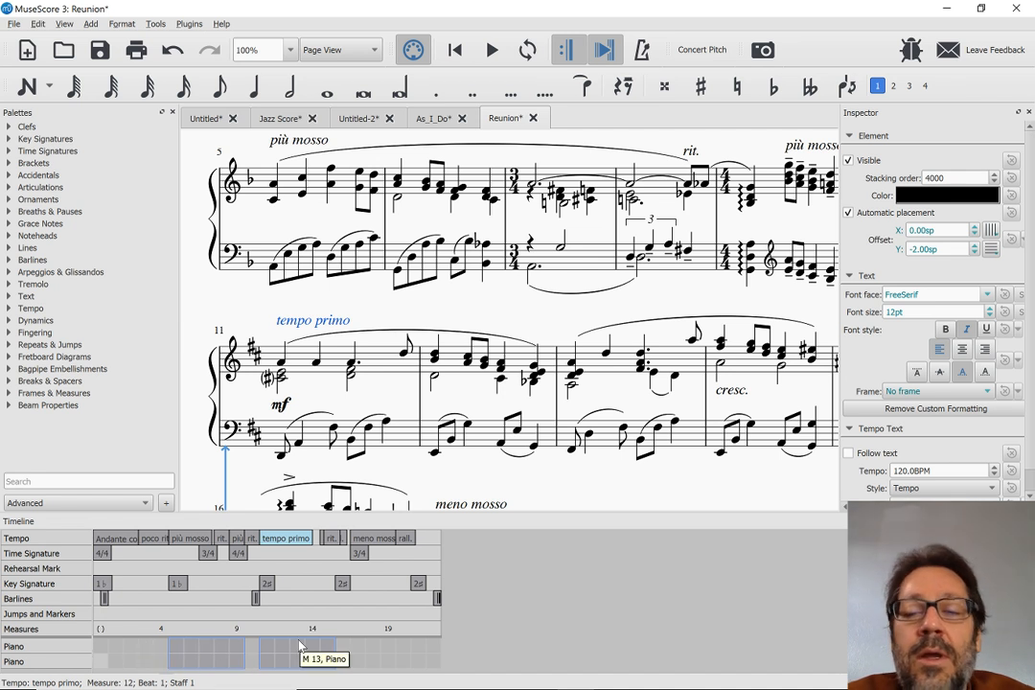
Consult the beta release notes, and in Reunion set the tempo primo marking's font face to FreeSans as the style default for tempo text
key(alt+Tab)
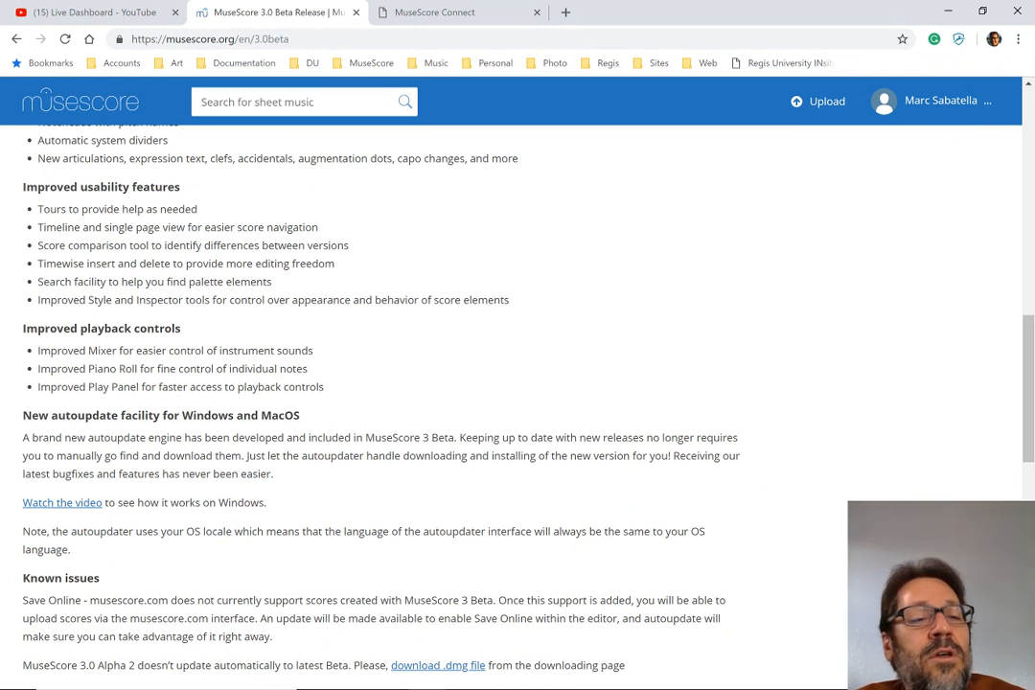
key(alt+Tab)
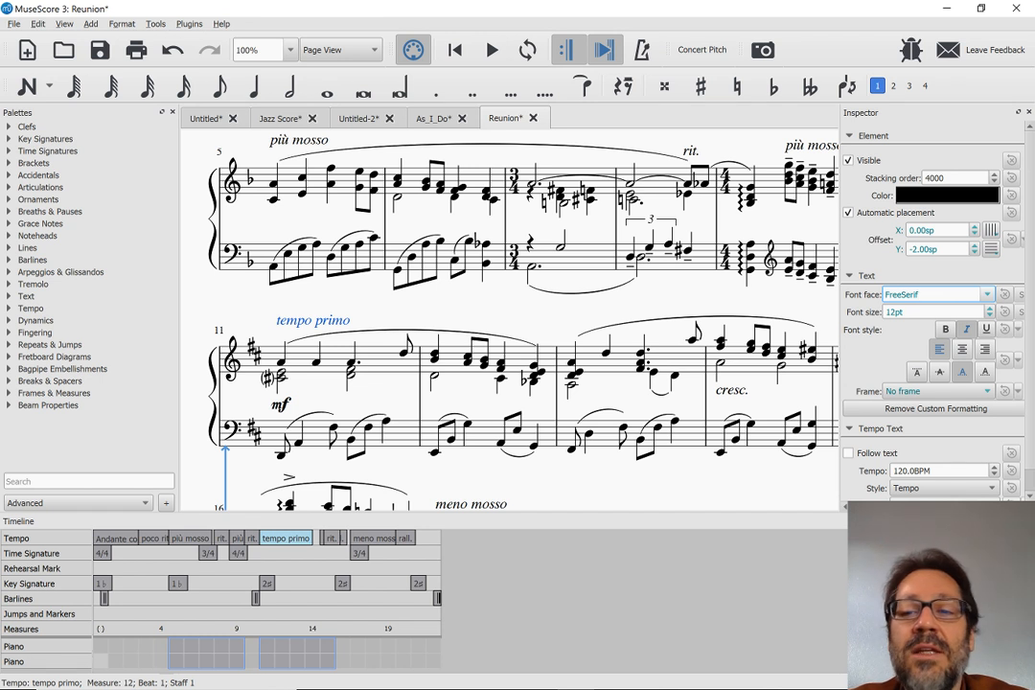
key(Up)
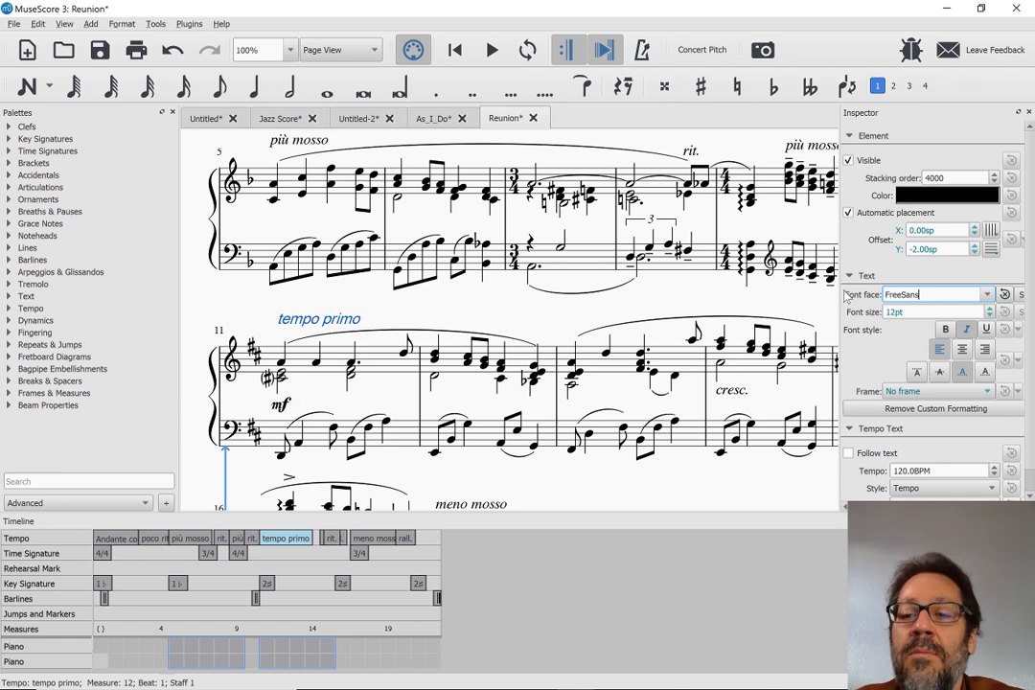
click(1022, 297)
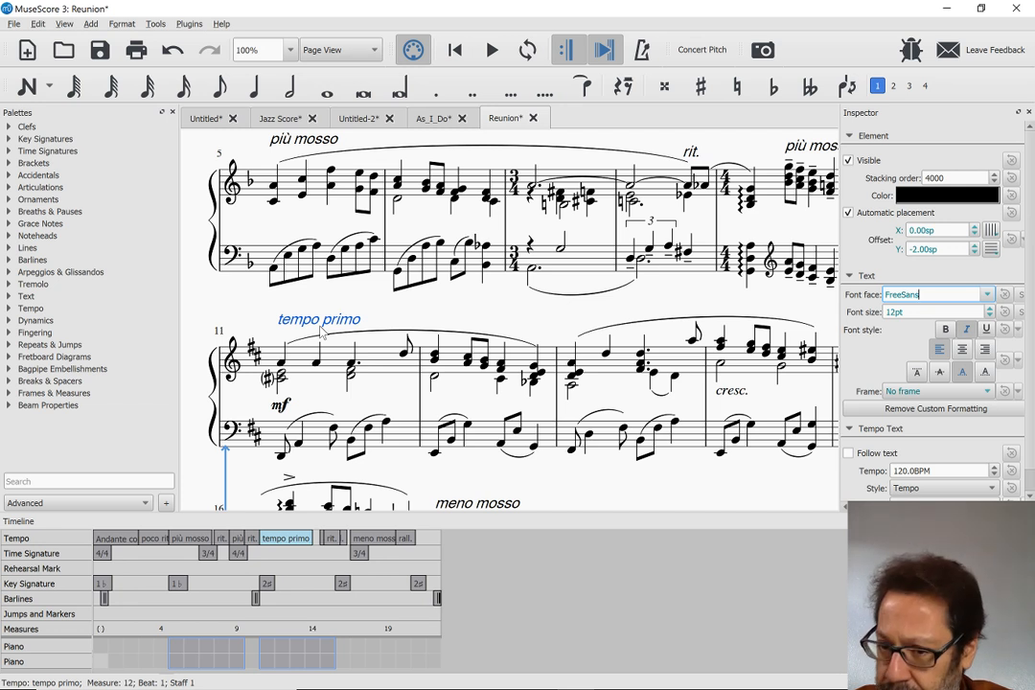
Consult the beta release notes again, and in the Untitled score delete the third note of measure 2 together with its duration
key(alt+Tab)
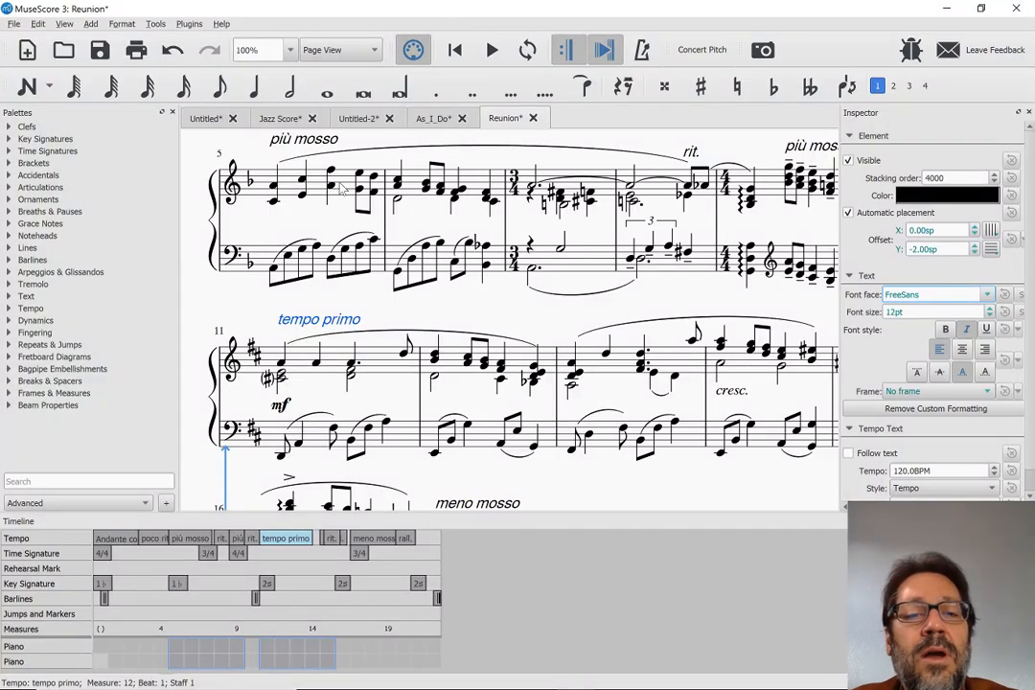
click(204, 120)
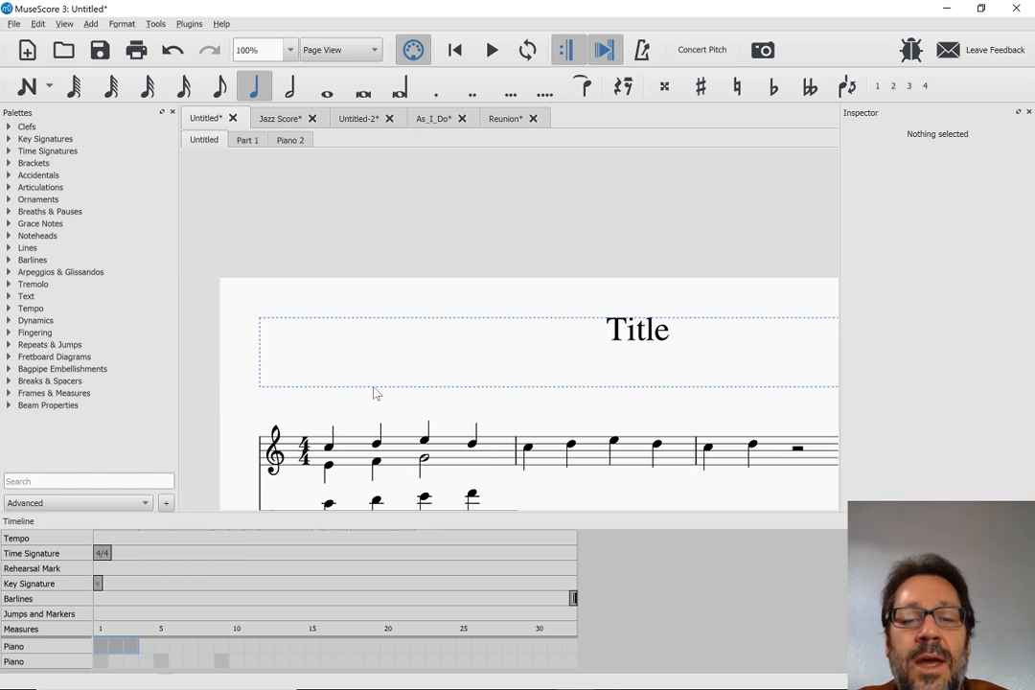
click(614, 441)
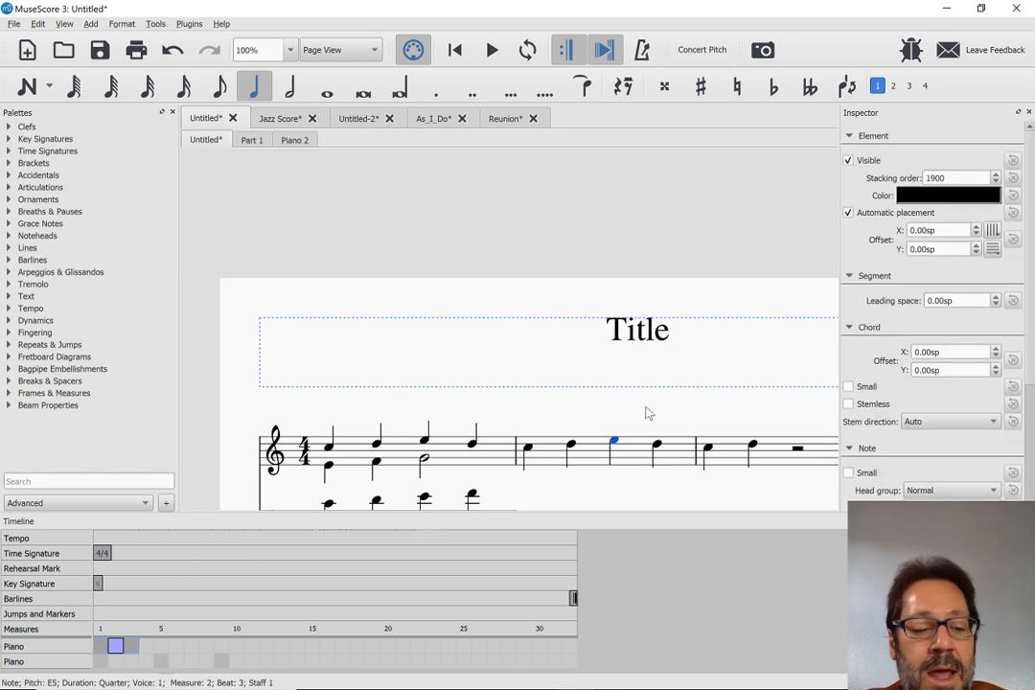
key(Delete)
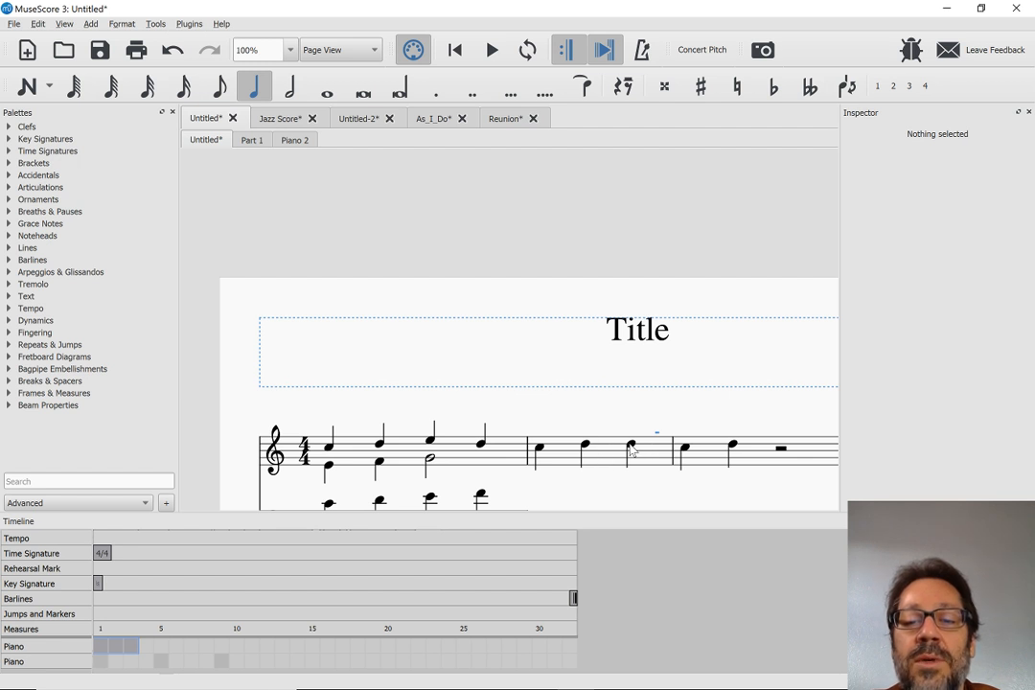
Insert quarter notes E, F and E timewise before the last D of measure 2 in the upper staff
click(632, 446)
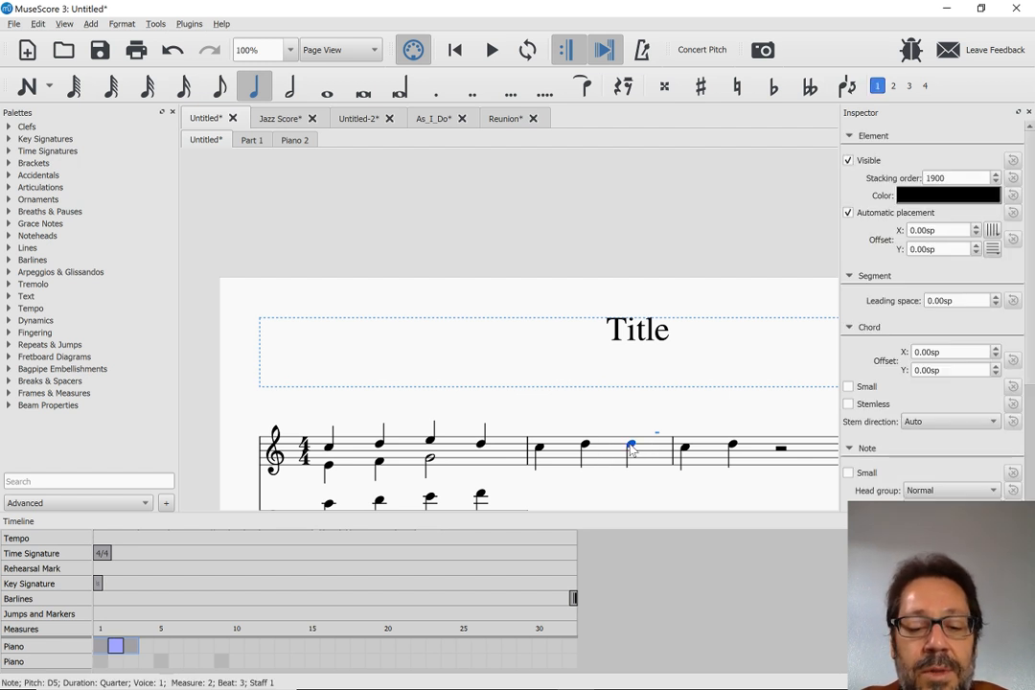
key(n)
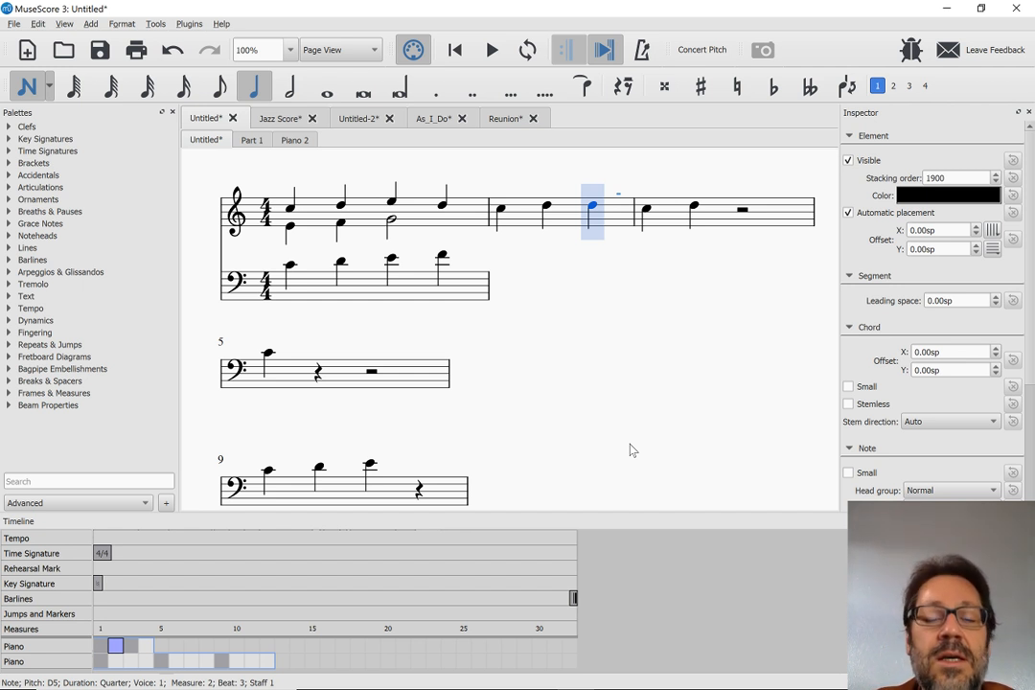
key(e)
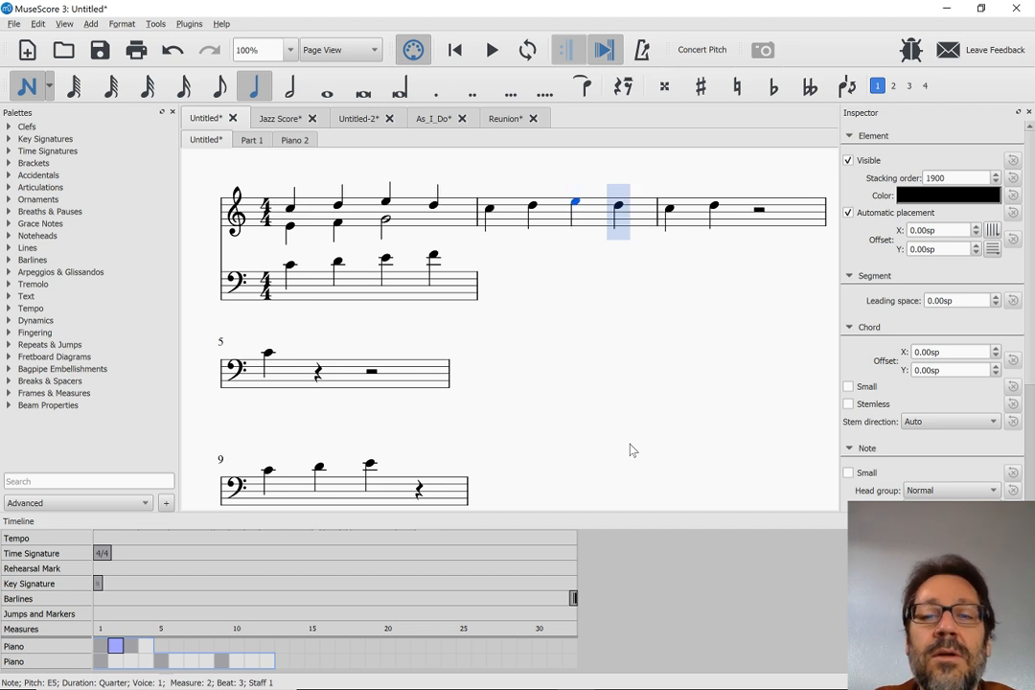
key(f)
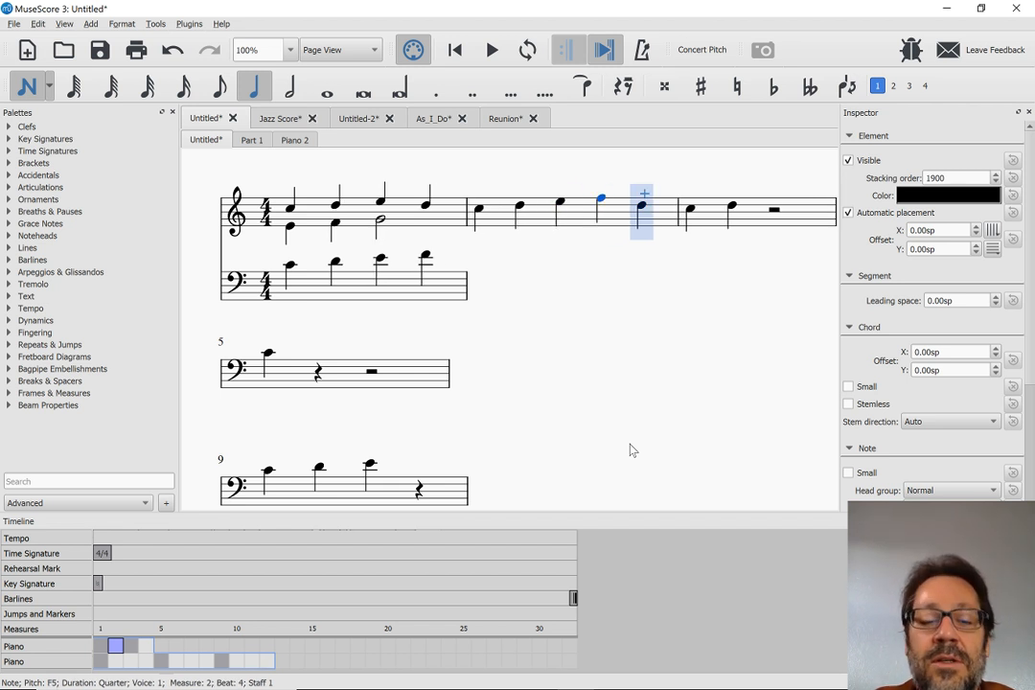
key(e)
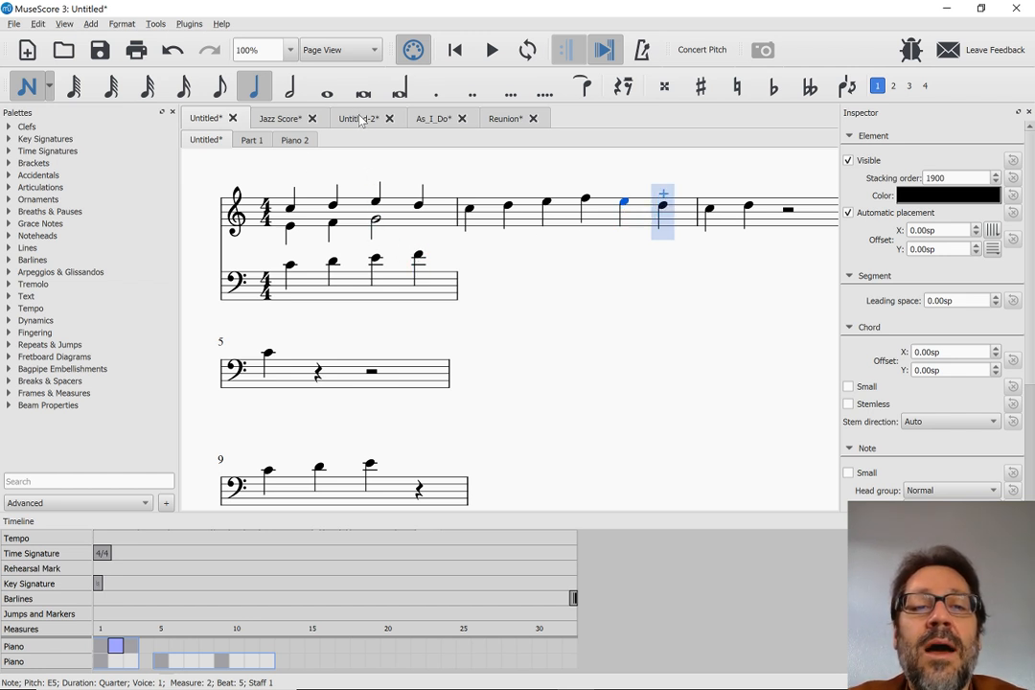
click(505, 118)
scroll(278, 259, up, 3)
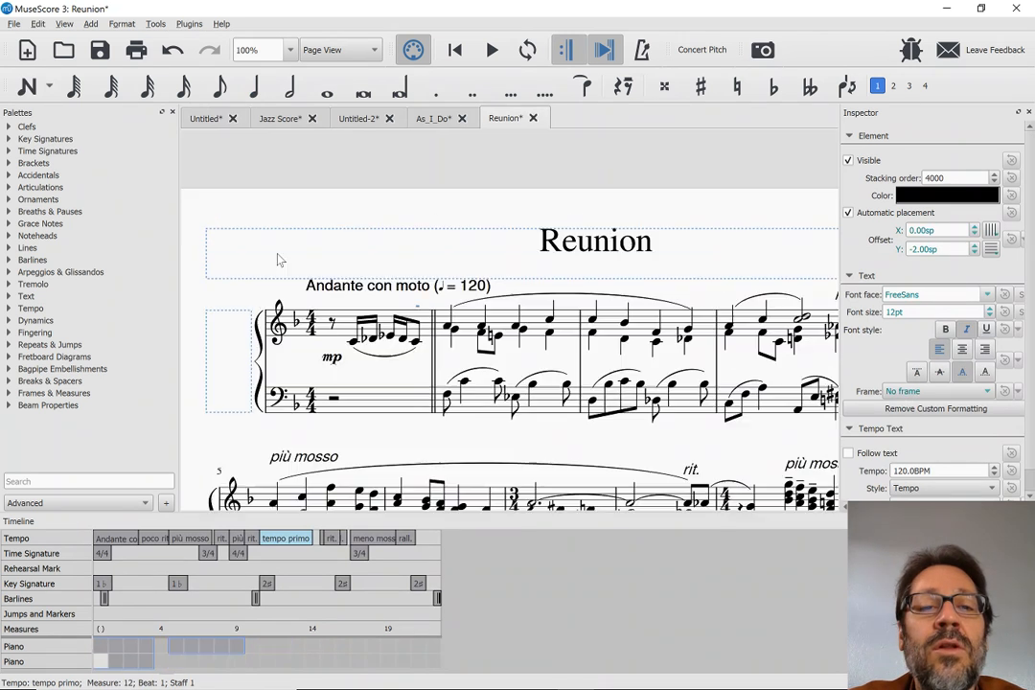
scroll(278, 259, up, 1)
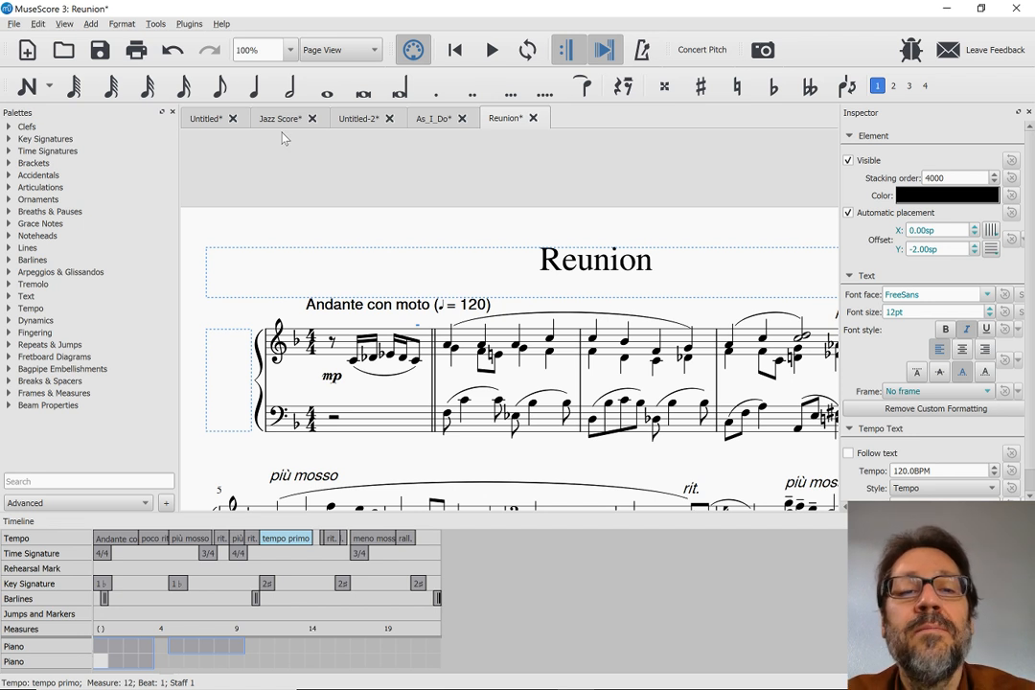
click(204, 119)
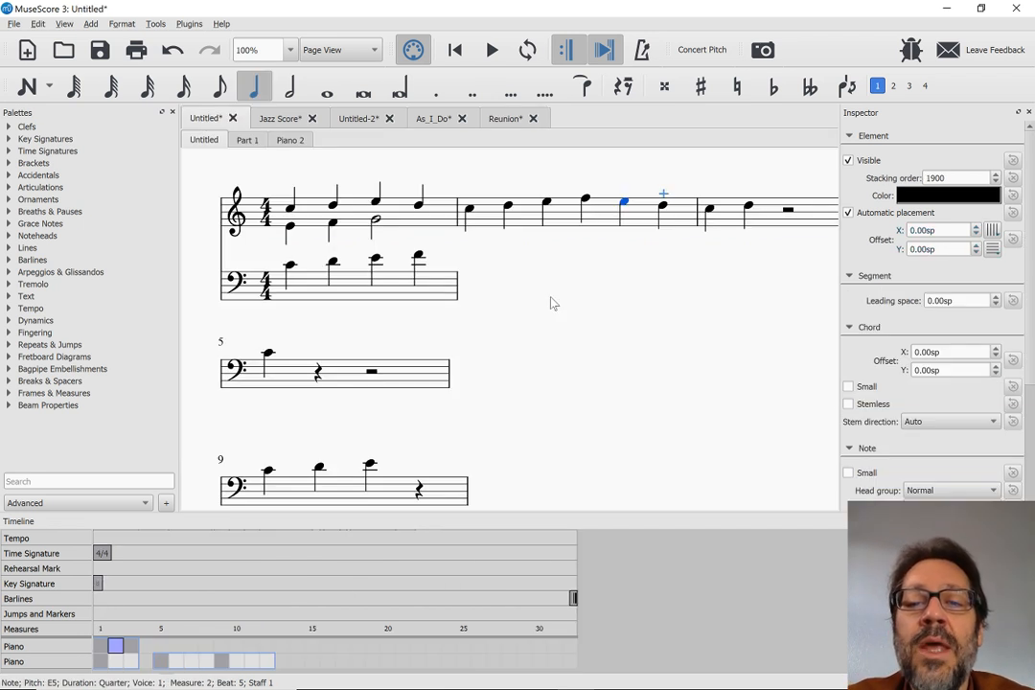
Select measure 2 of the upper staff, start note input and set its mode to Timewise
click(568, 230)
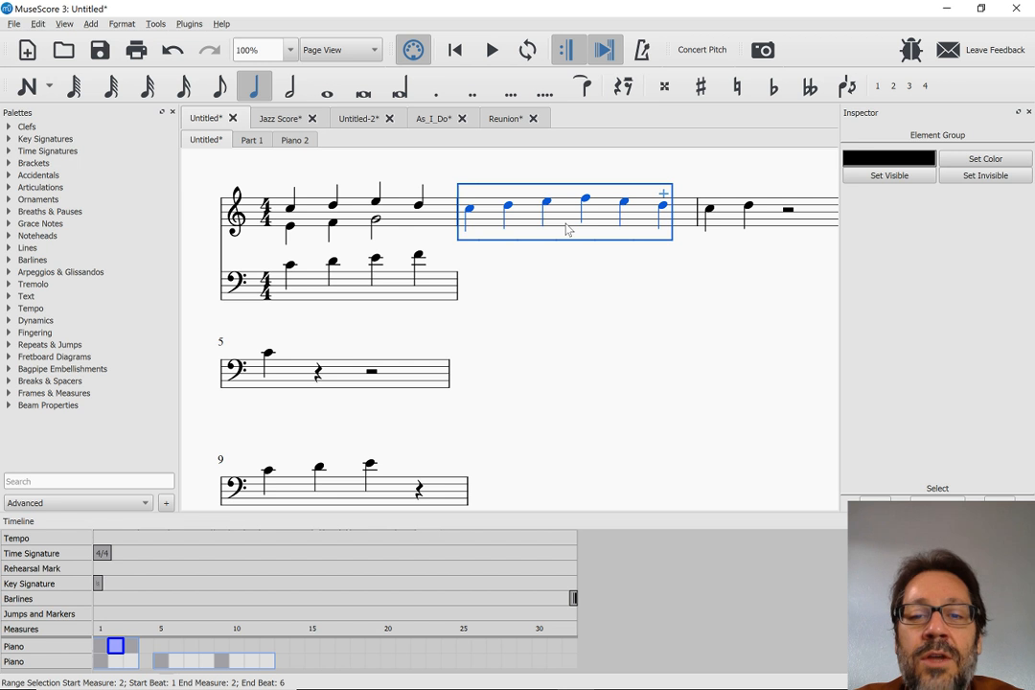
key(n)
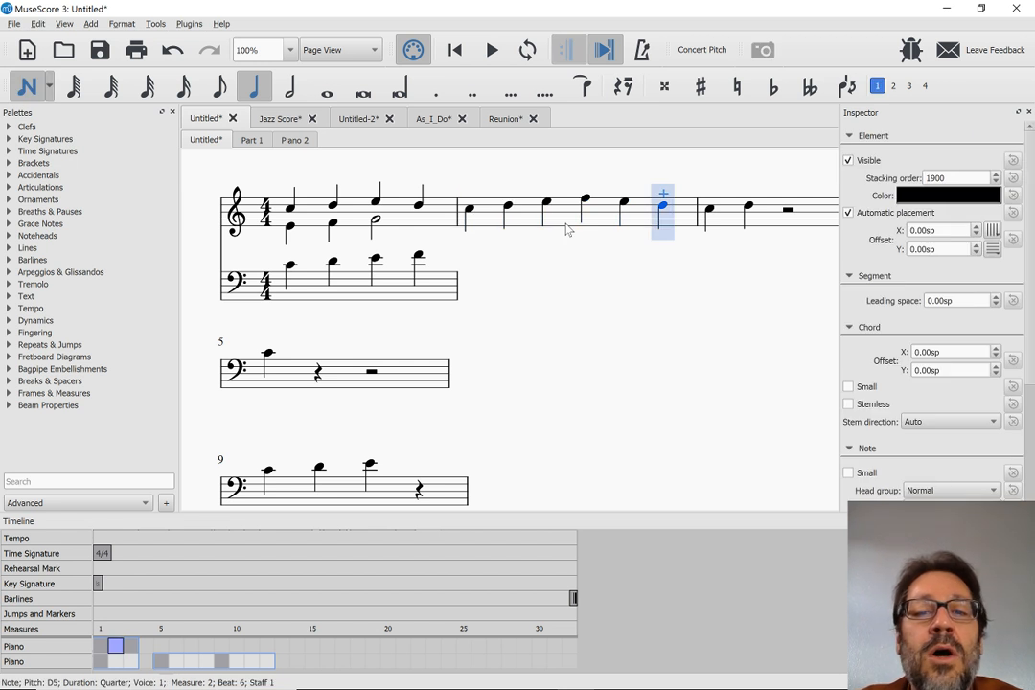
click(49, 87)
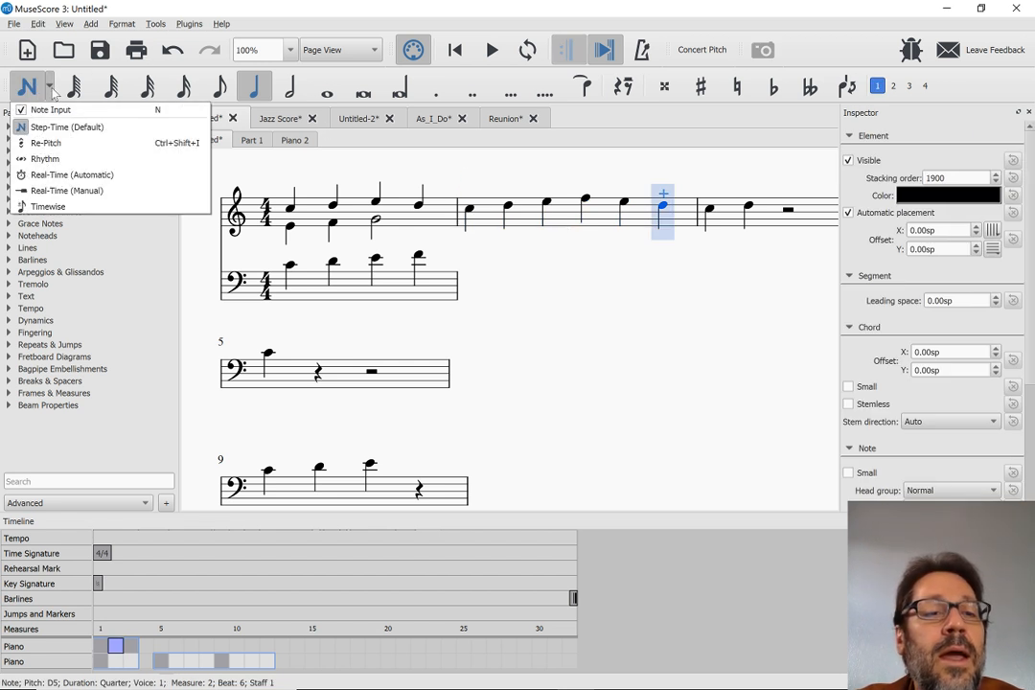
click(58, 206)
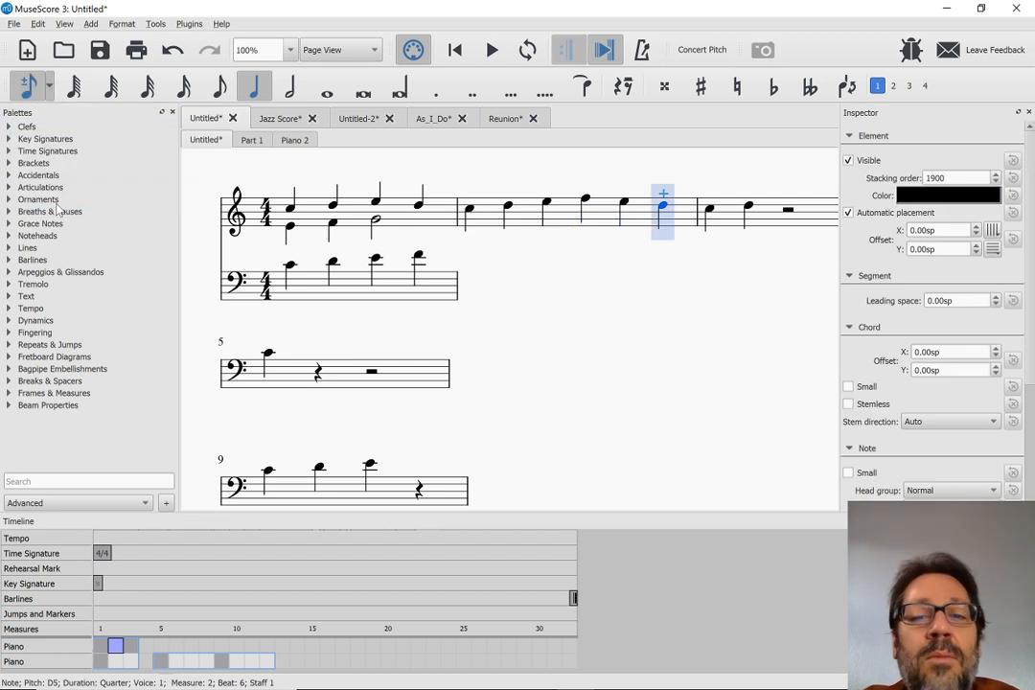
Insert quarter notes C, D, E, F and G before the last D of measure 2 in the upper staff
click(548, 221)
key(d)
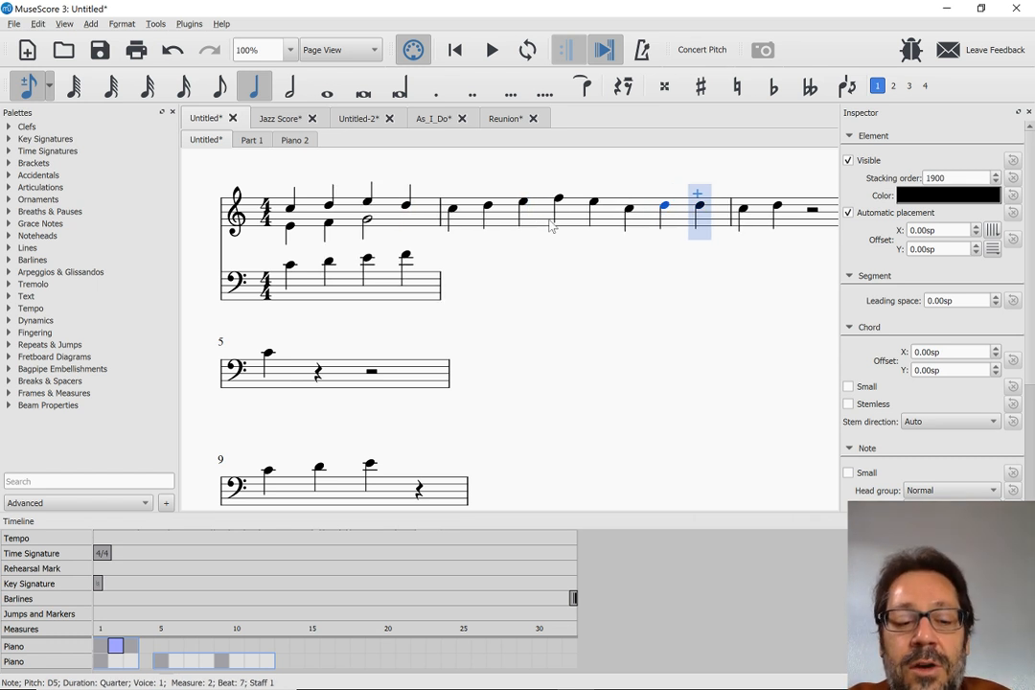
key(e)
key(f)
key(g)
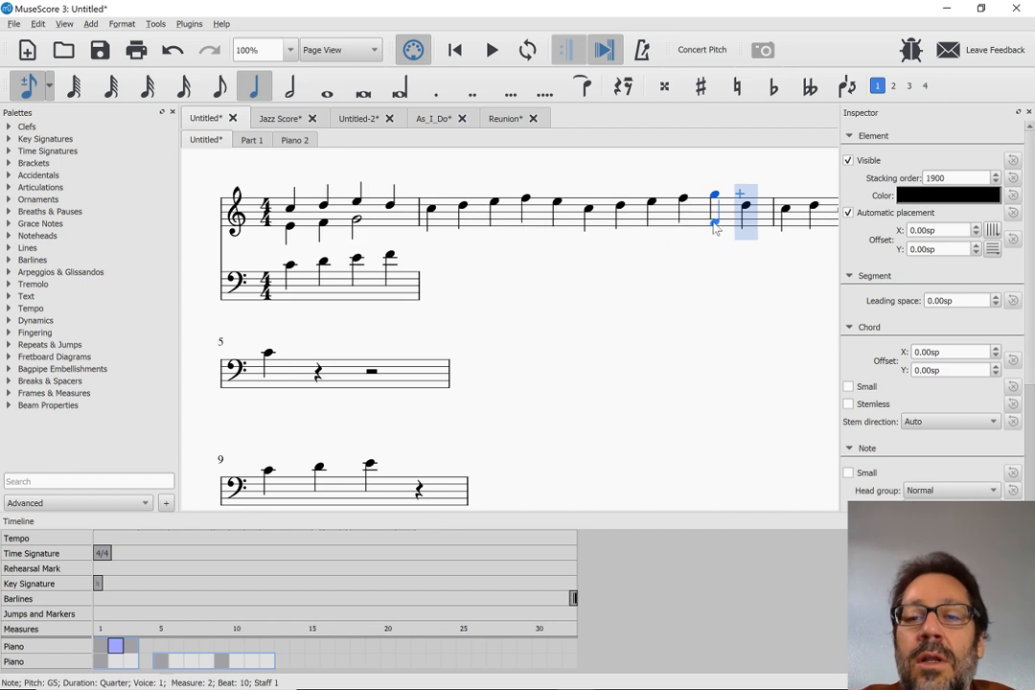
Insert quarter notes A, D and A ahead of the G in measure 2
click(727, 220)
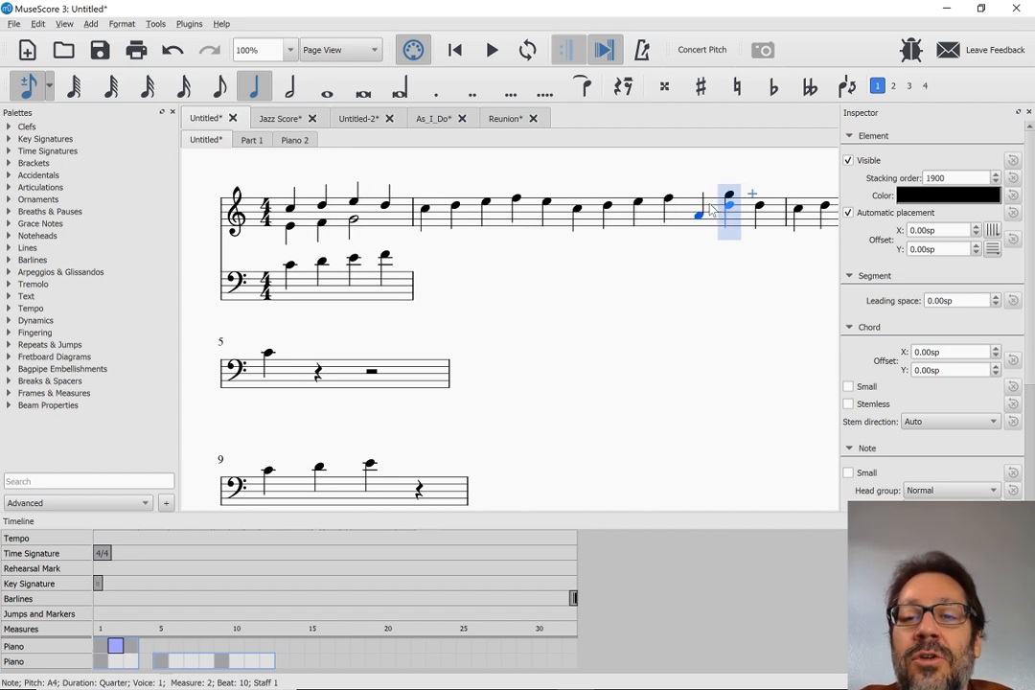
key(d)
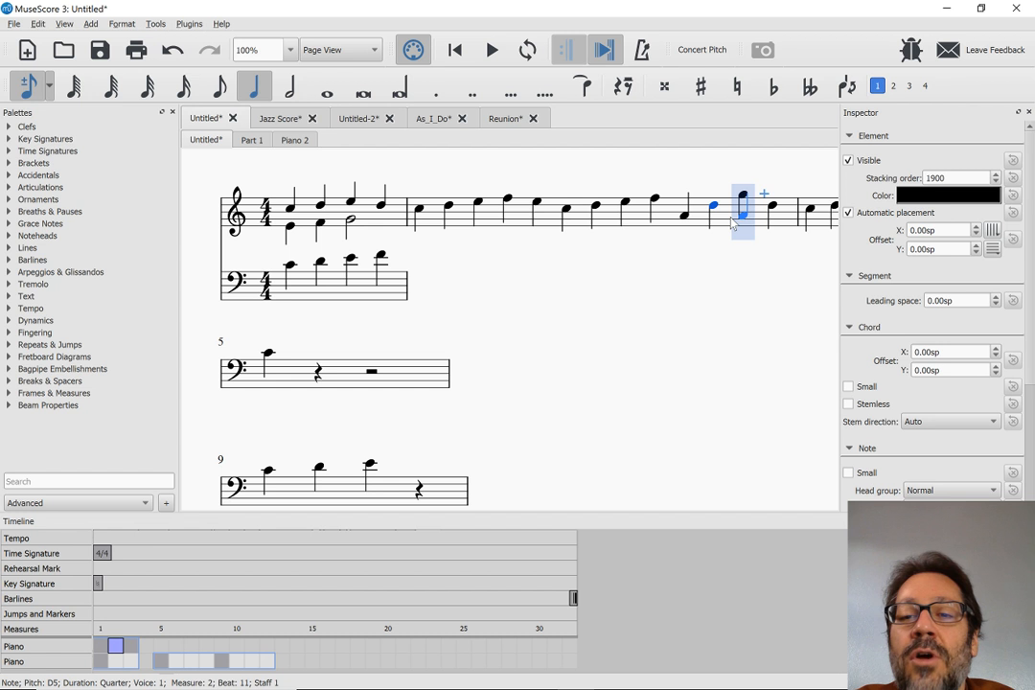
click(731, 222)
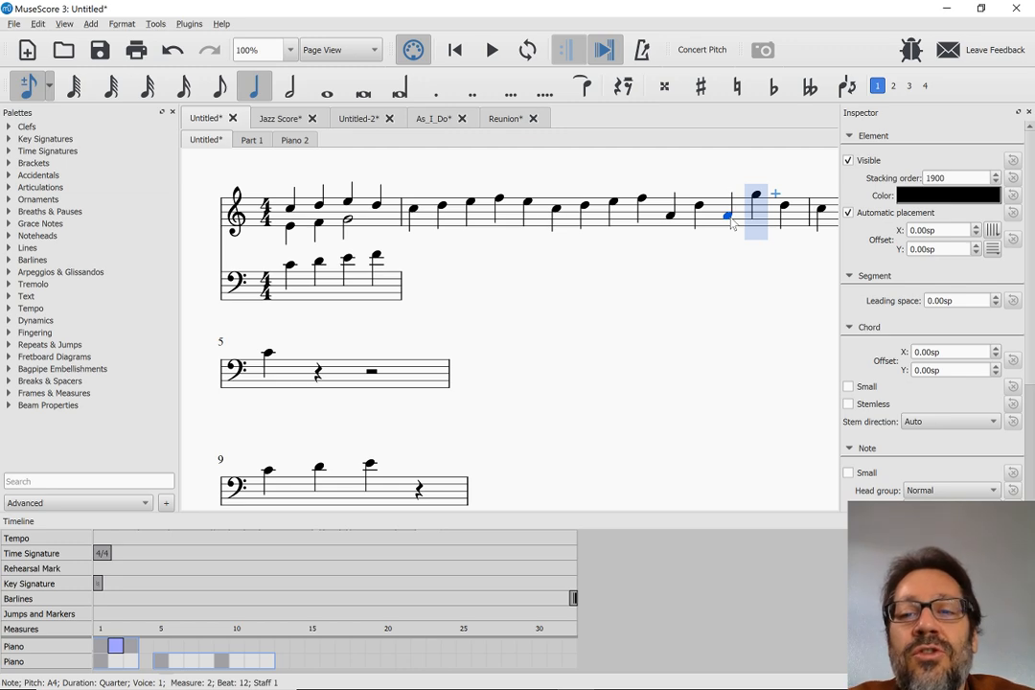
Check the usability features listed in the beta release notes in the browser and return to MuseScore
key(alt+Tab)
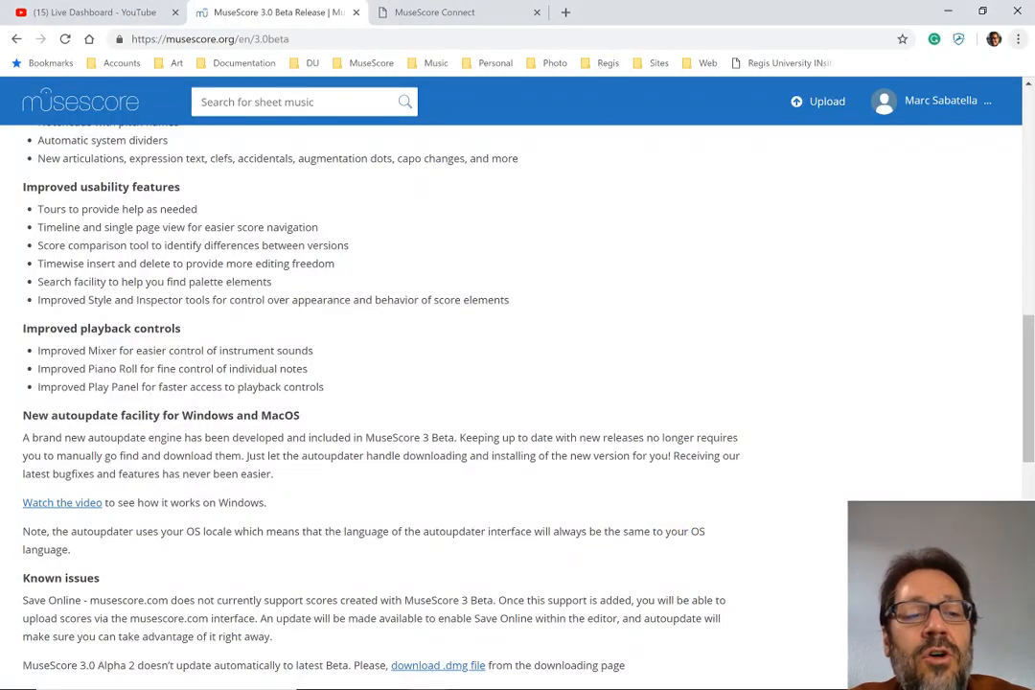
key(alt+Tab)
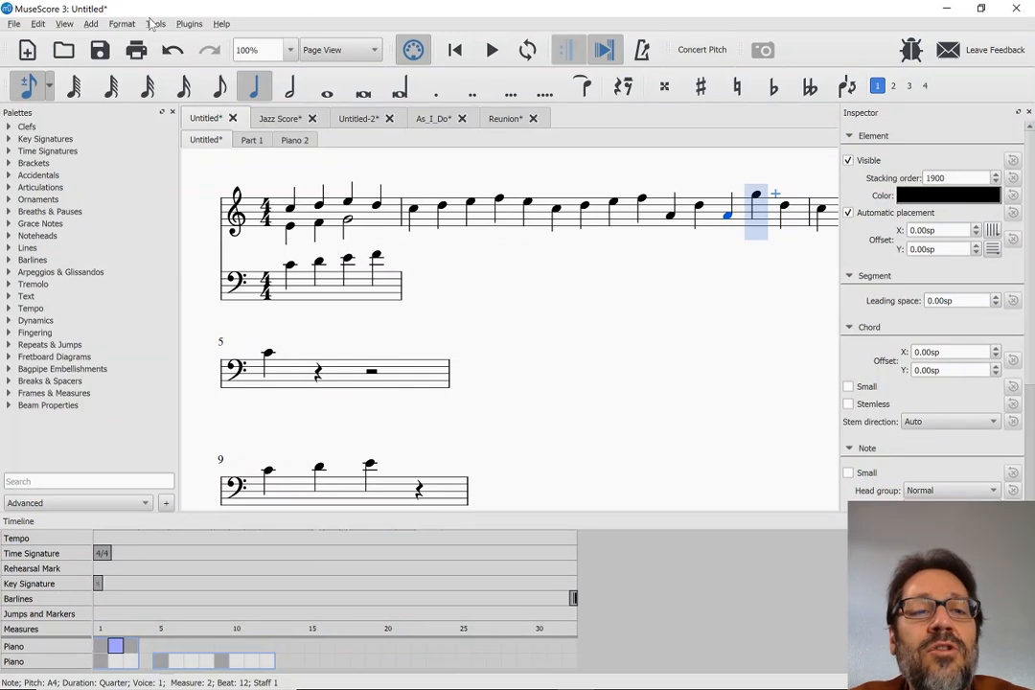
View the Mixer for the untitled piano score and close it
click(157, 24)
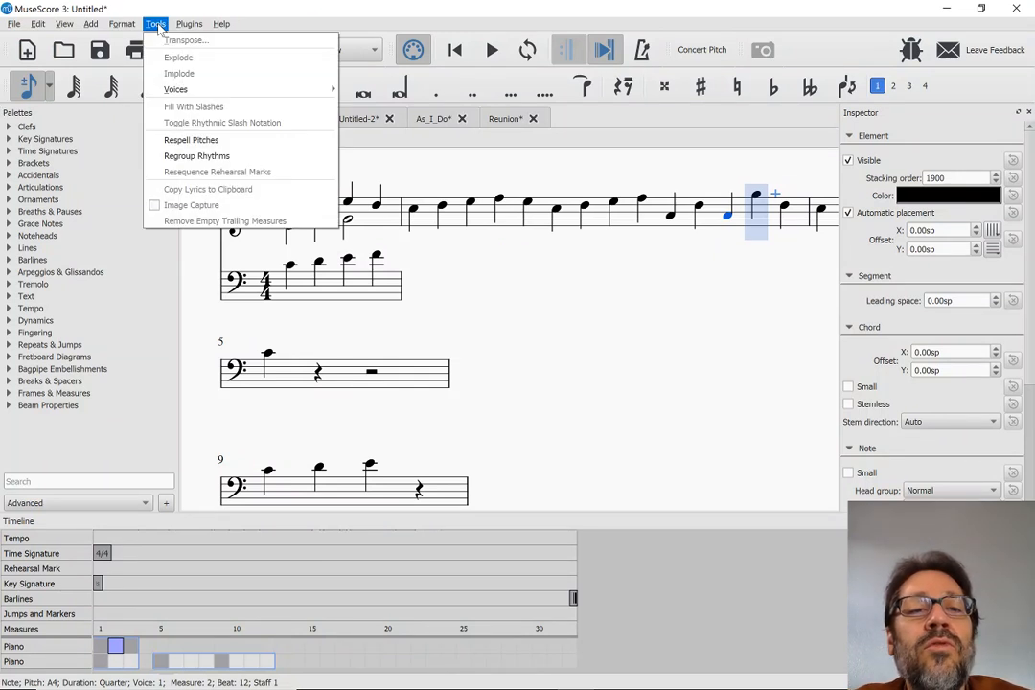
mouse_move(63, 24)
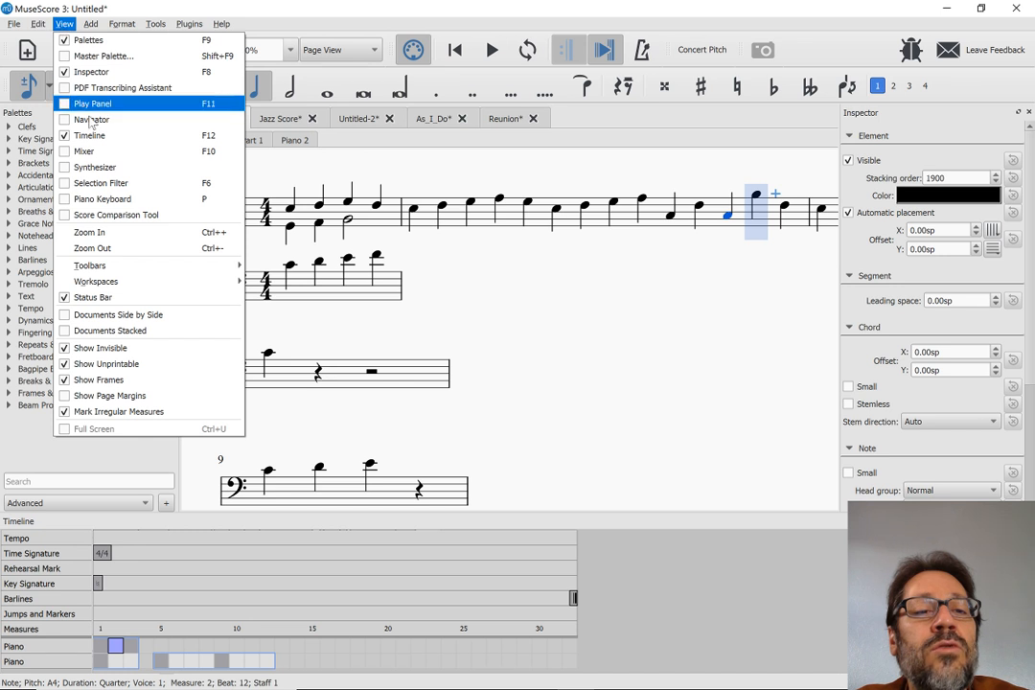
click(86, 152)
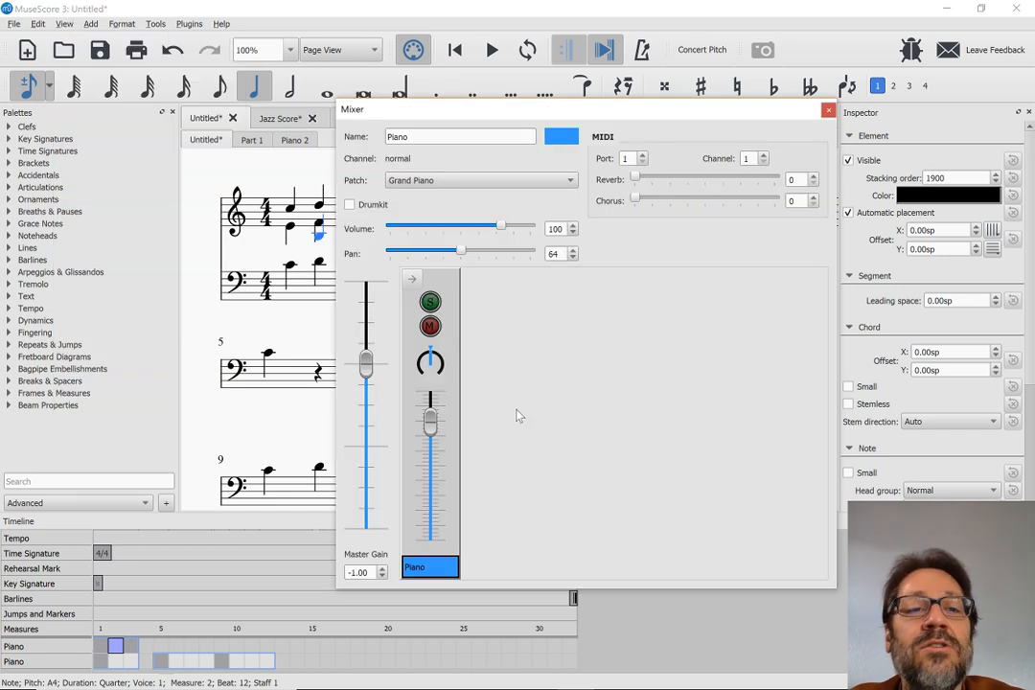
key(alt+Tab)
key(alt+Tab)
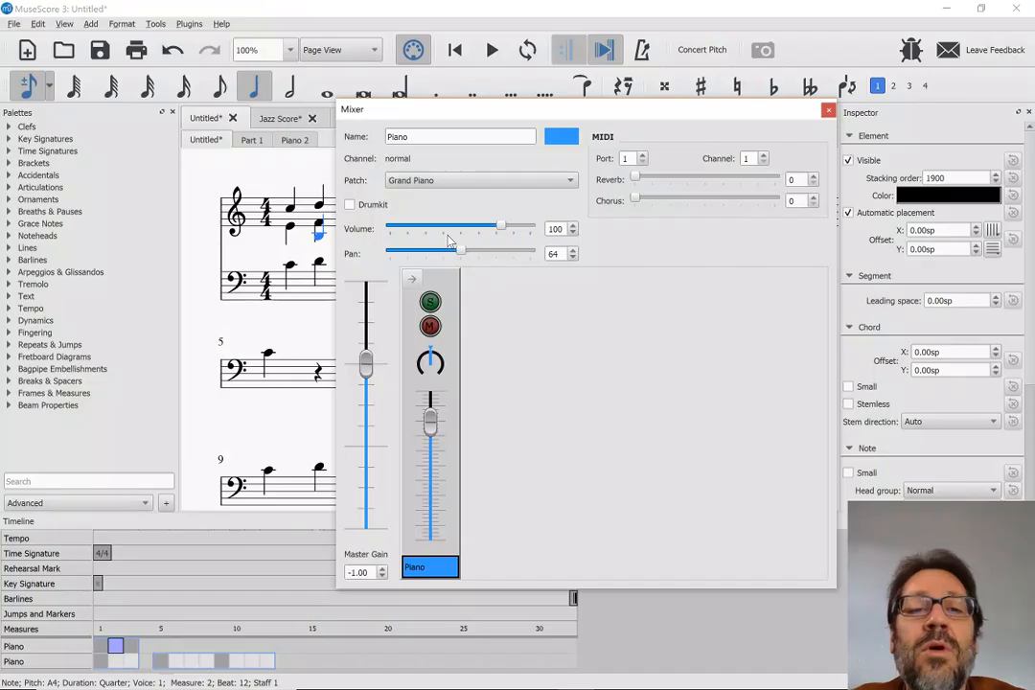
key(Escape)
Switch to the As_I_Do score, check the MuseScore 2 window briefly, and open the score's Mixer in MuseScore 3
click(427, 117)
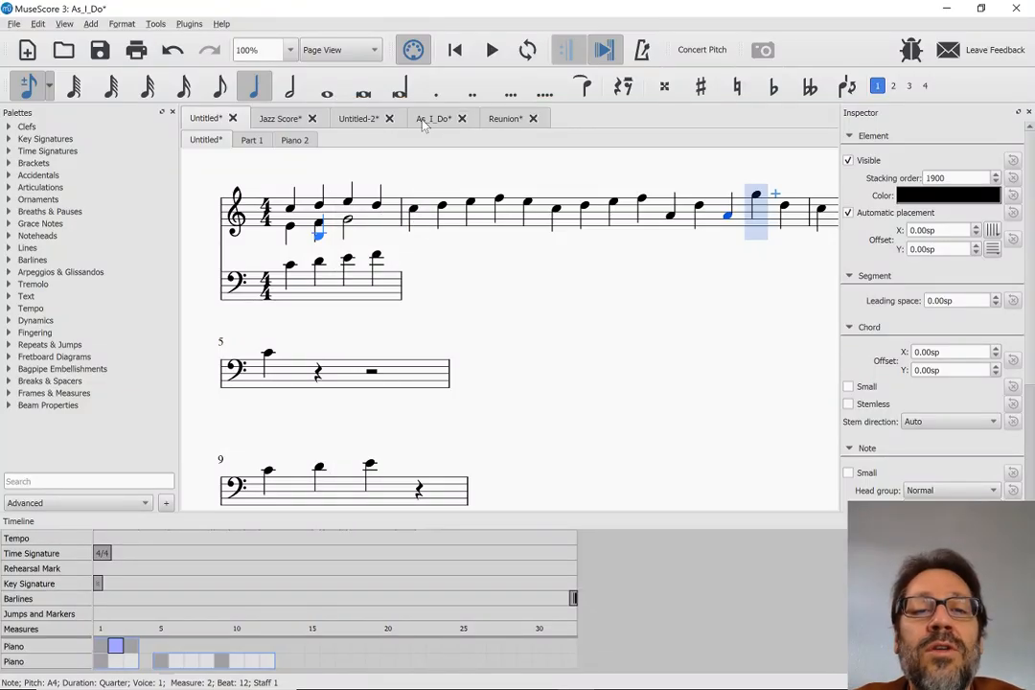
key(alt+Tab)
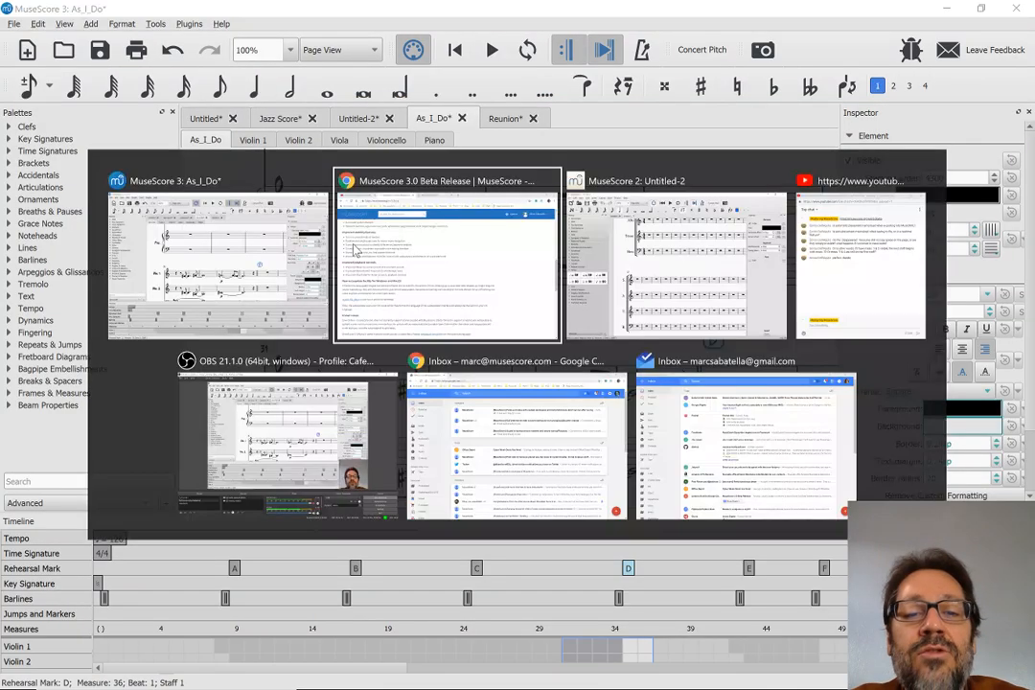
key(alt+Tab)
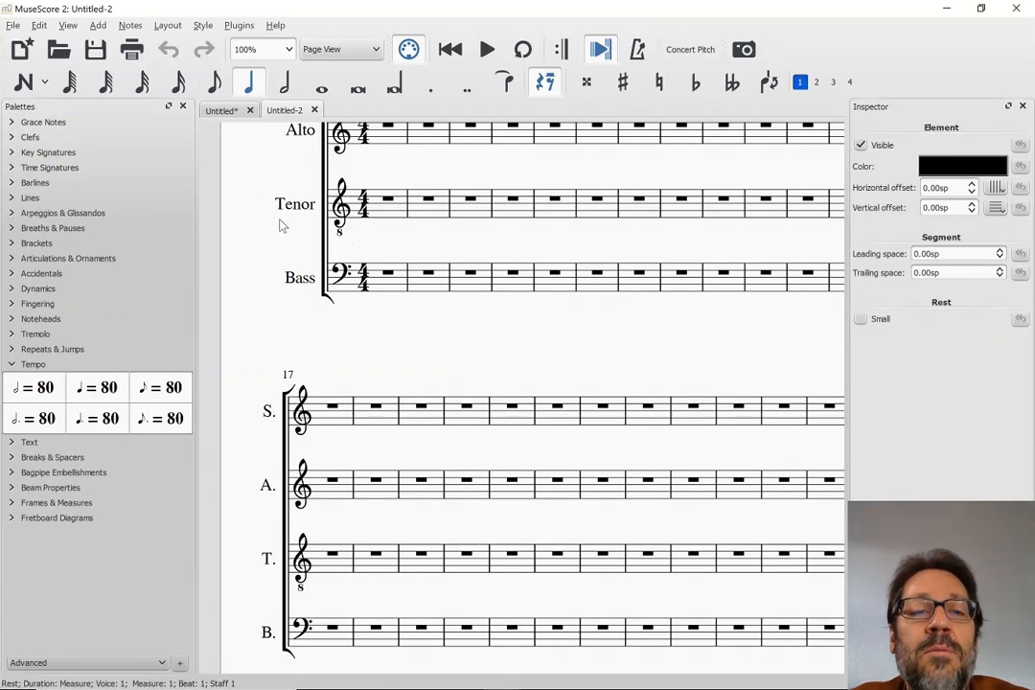
key(alt+Tab)
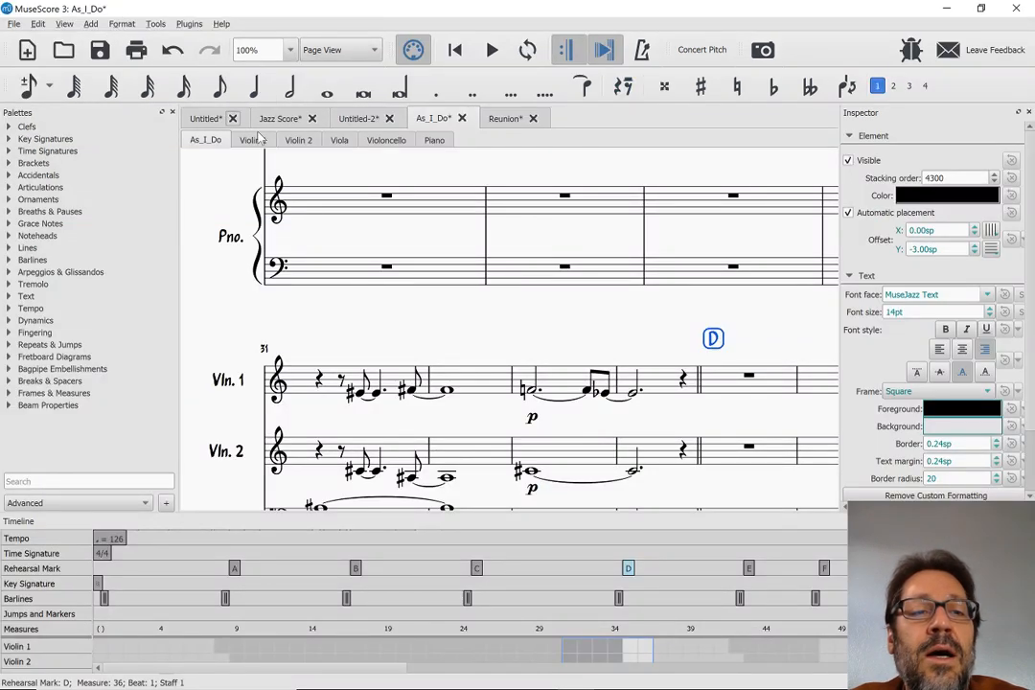
click(63, 23)
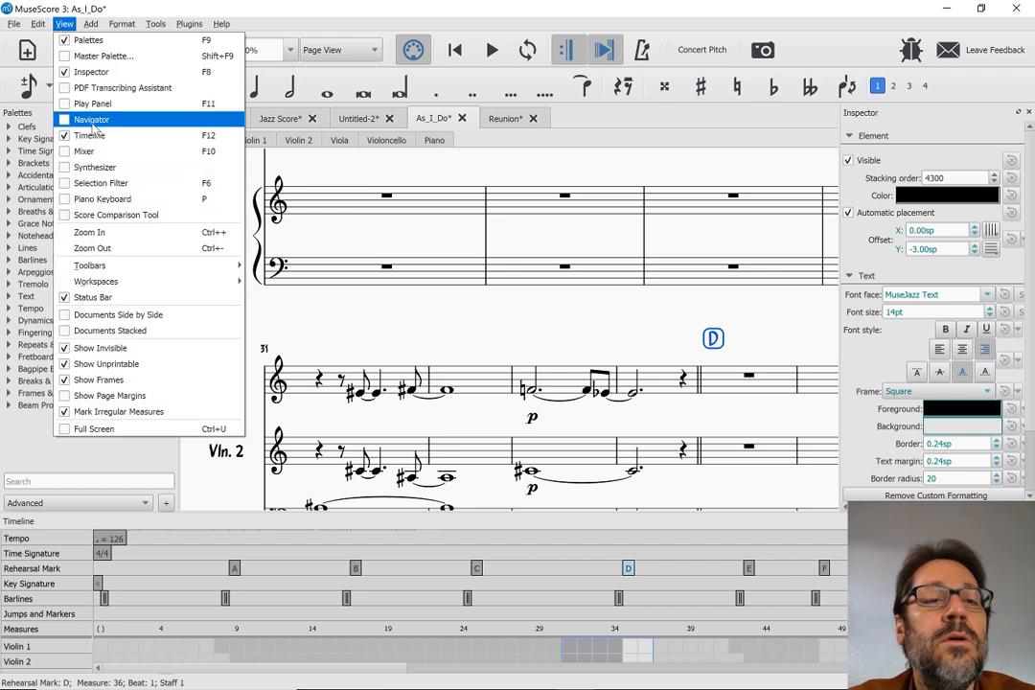
click(106, 150)
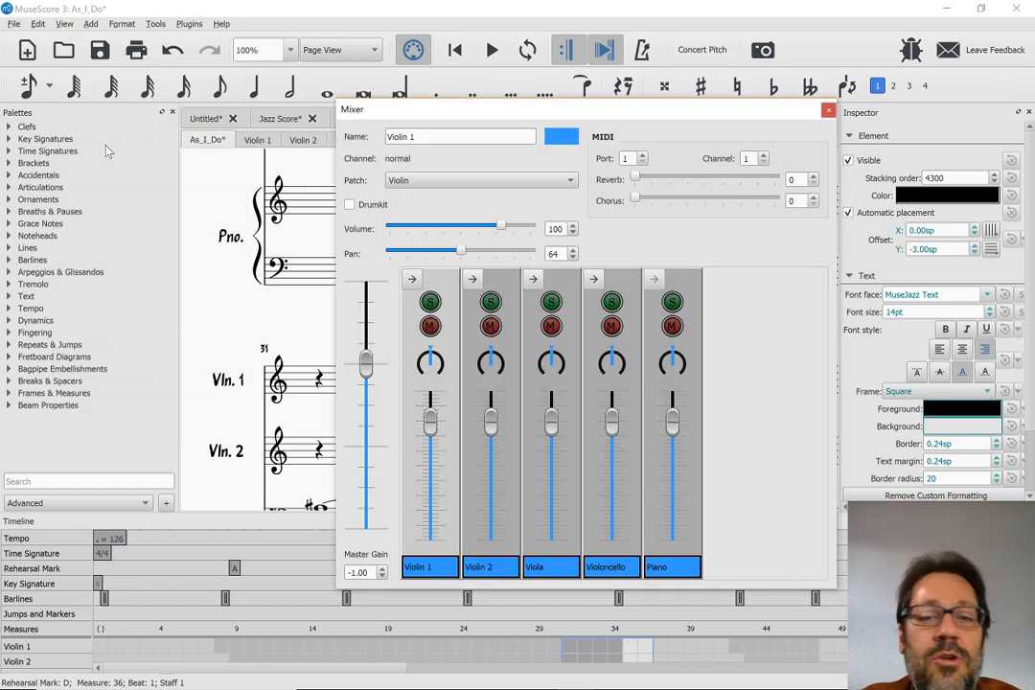
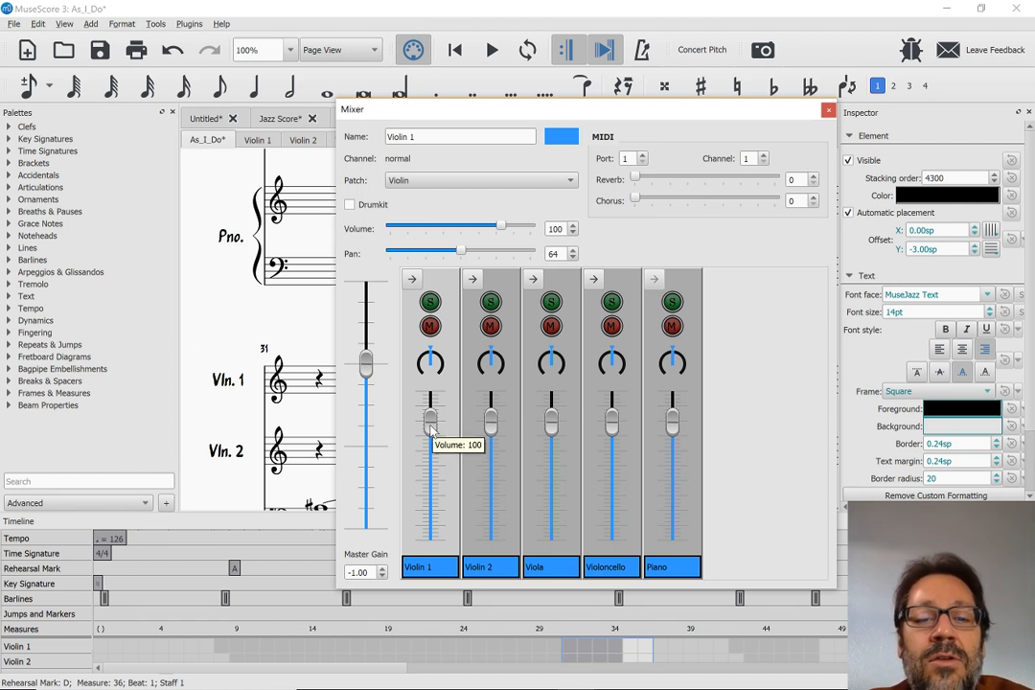
Lower the Violin 1 volume to about 44 and raise the Violin 2 volume to about 119 in the Mixer
drag(430, 427, 436, 497)
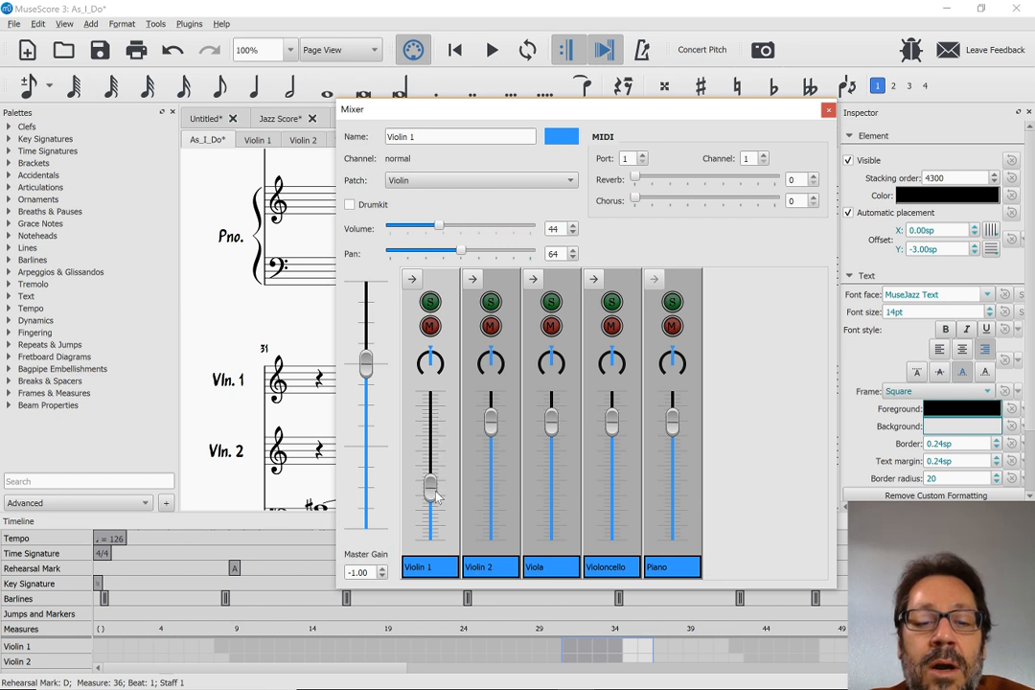
drag(491, 422, 495, 410)
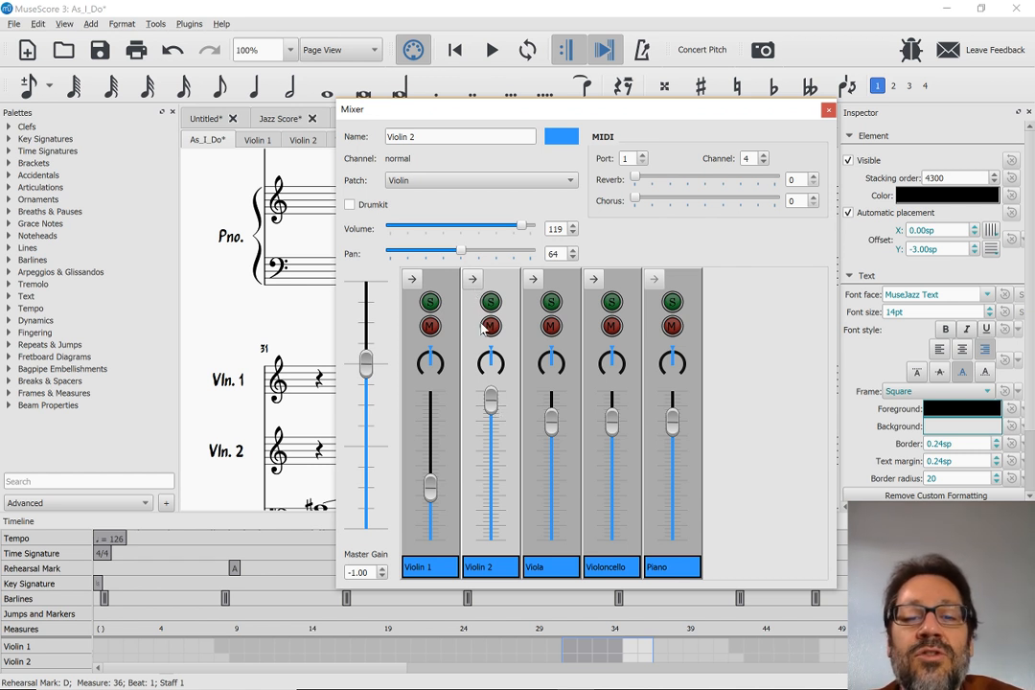
Expand Violin 2 into its separate channels and set the volumes to about 126 for pizzicato, 97 for normal and 68 for tremolo
click(471, 280)
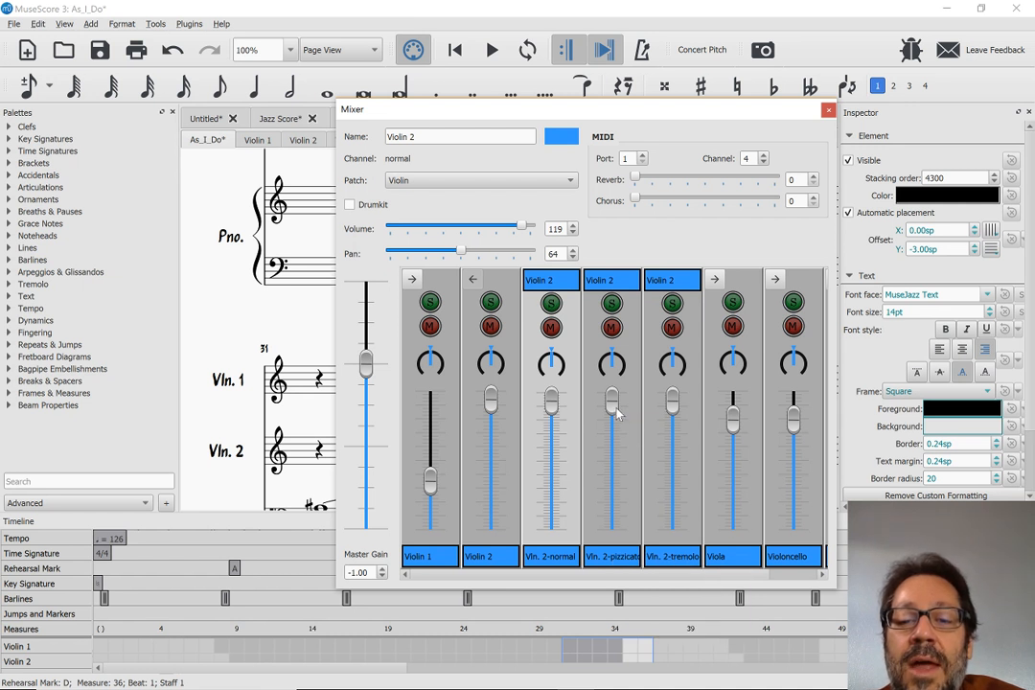
mouse_move(612, 405)
mouse_down()
mouse_move(619, 448)
mouse_move(615, 395)
mouse_up()
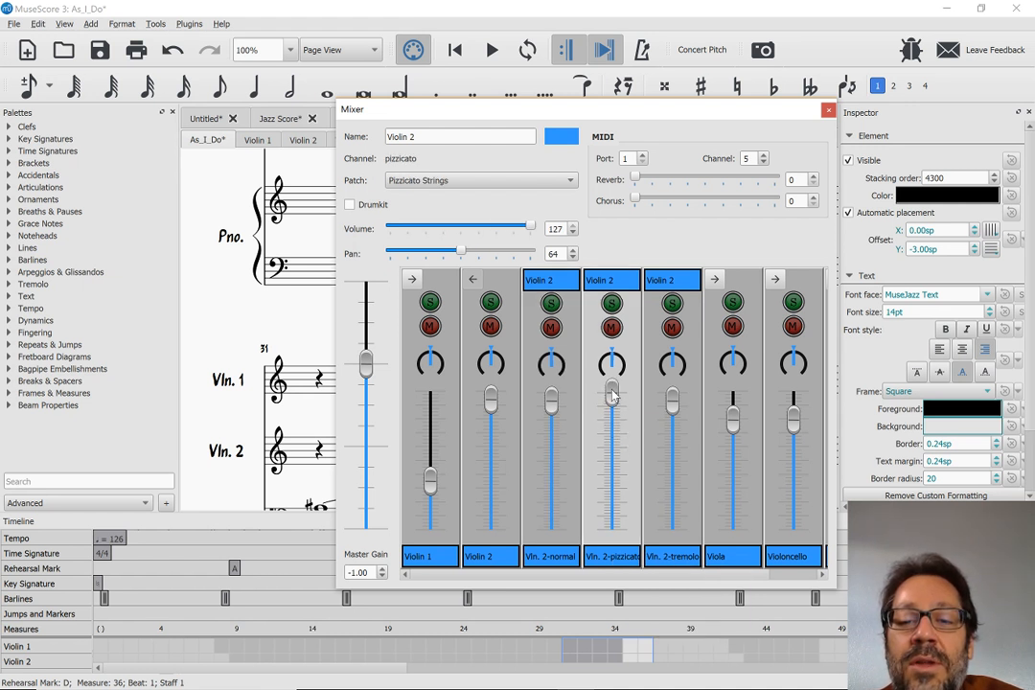
click(553, 409)
drag(553, 409, 555, 433)
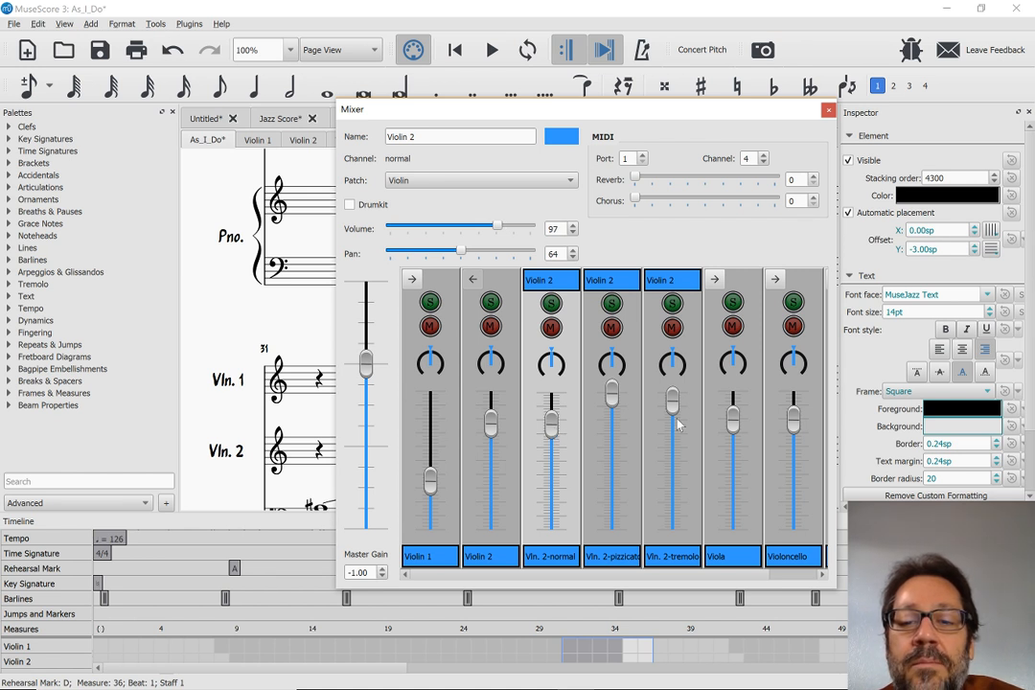
drag(678, 411, 673, 460)
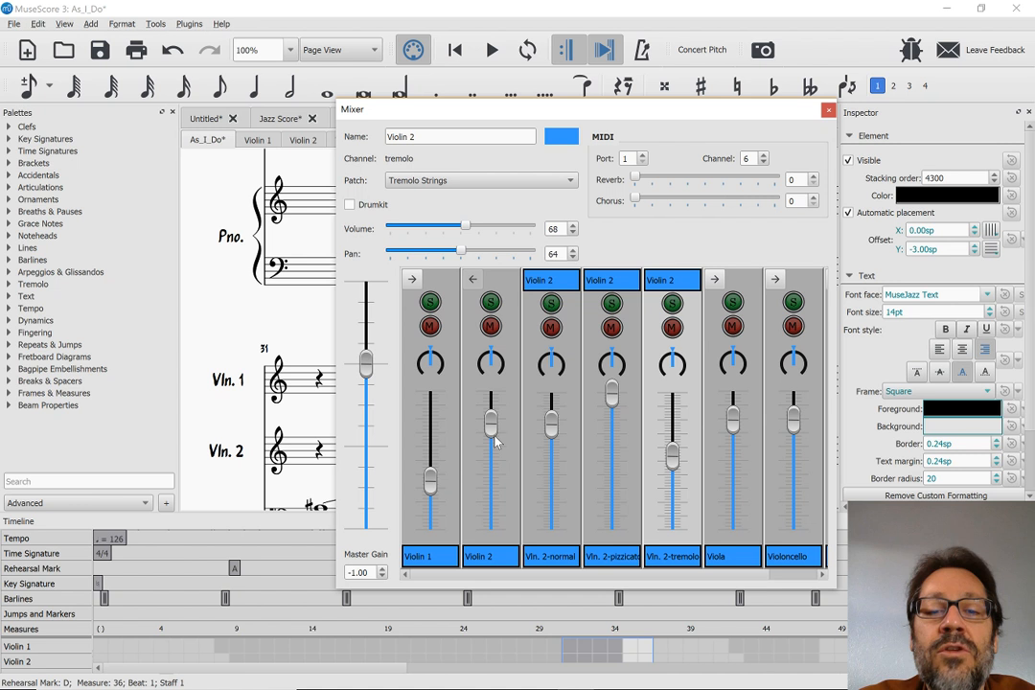
Set the overall Violin 2 volume to about 98 and close the Mixer
mouse_move(491, 431)
mouse_down()
mouse_move(491, 420)
mouse_move(491, 432)
mouse_up()
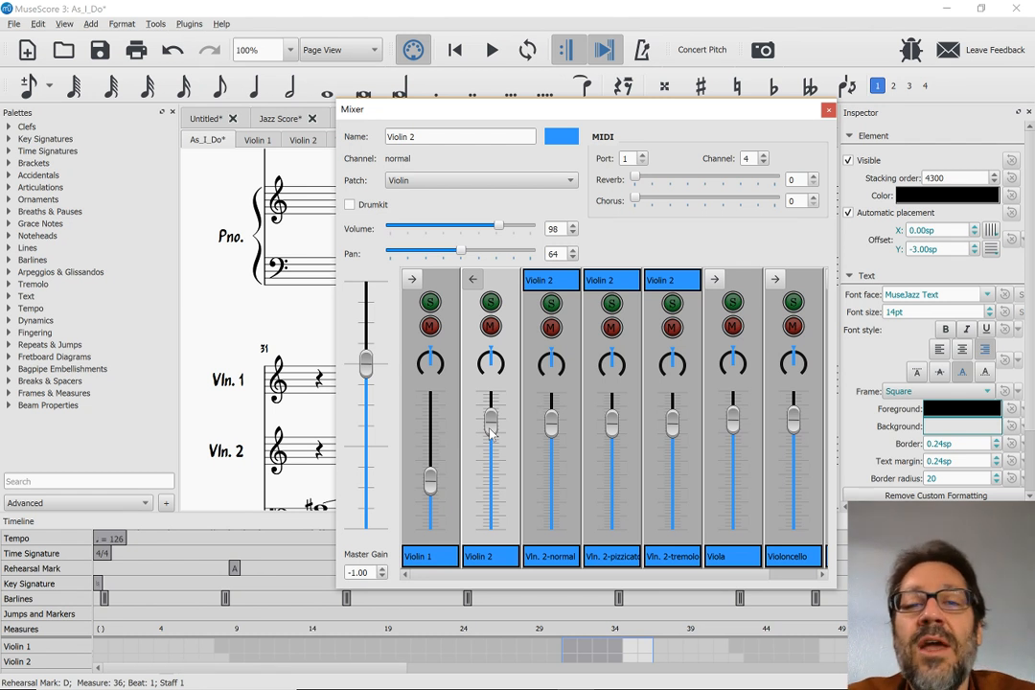
click(828, 111)
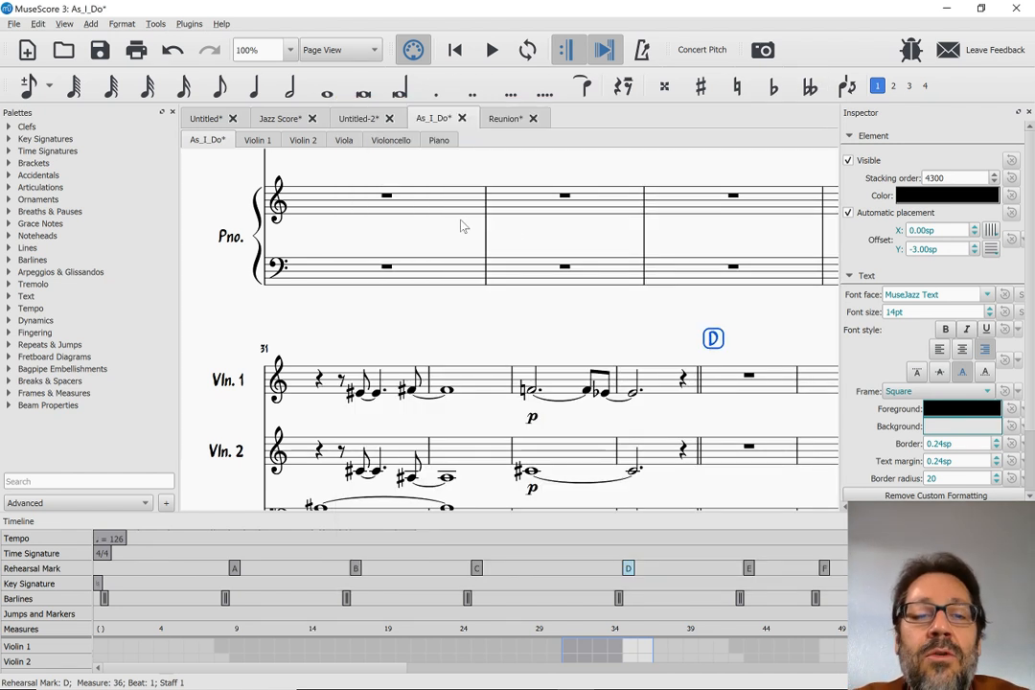
scroll(461, 225, down, 3)
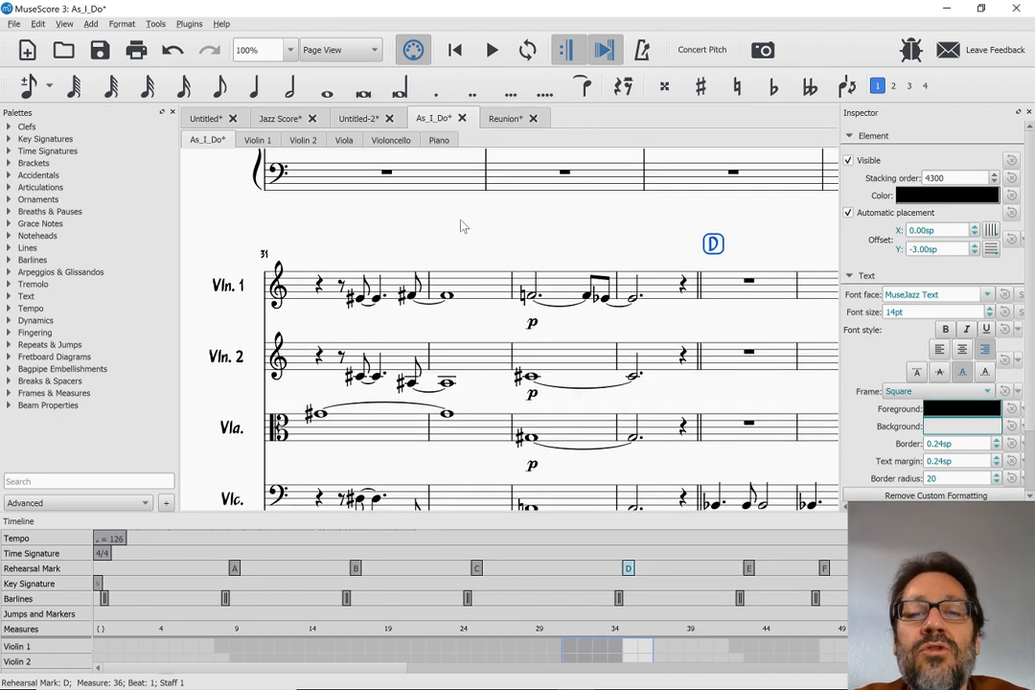
scroll(433, 247, down, 15)
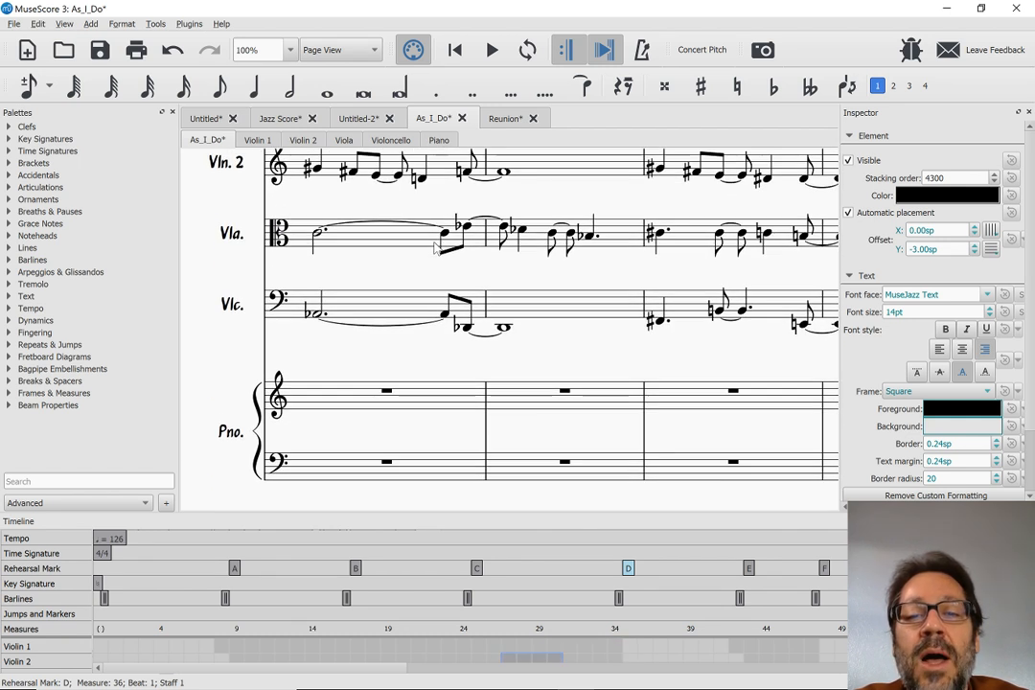
scroll(436, 247, up, 3)
scroll(434, 248, down, 4)
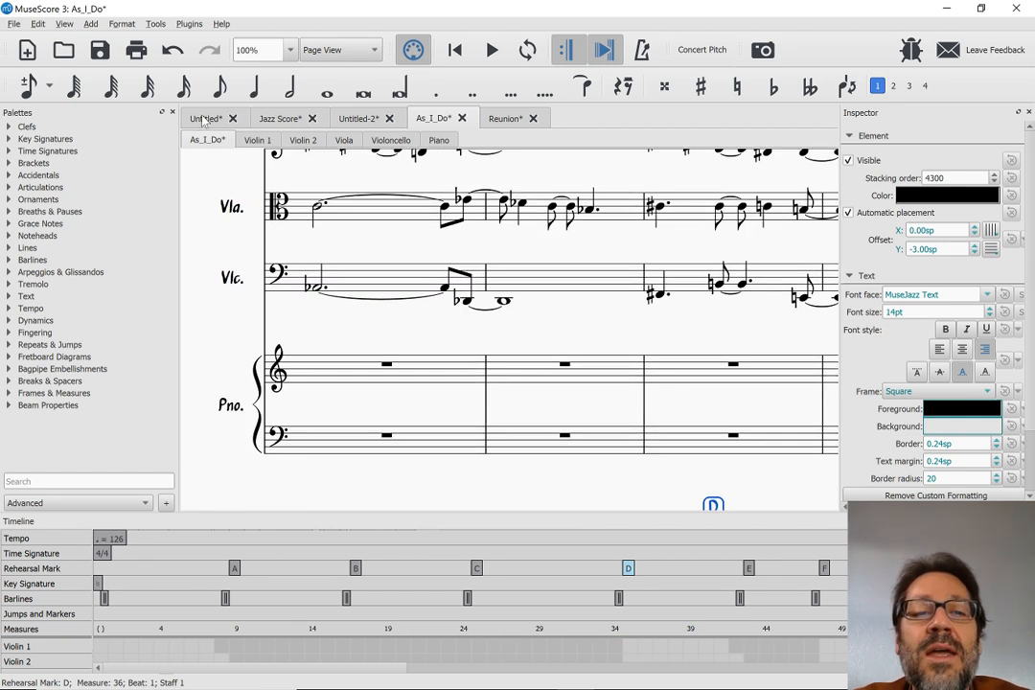
Switch to the Untitled-2 score and add a 3/4 time signature to all staves at measure 3
click(354, 117)
scroll(373, 275, up, 5)
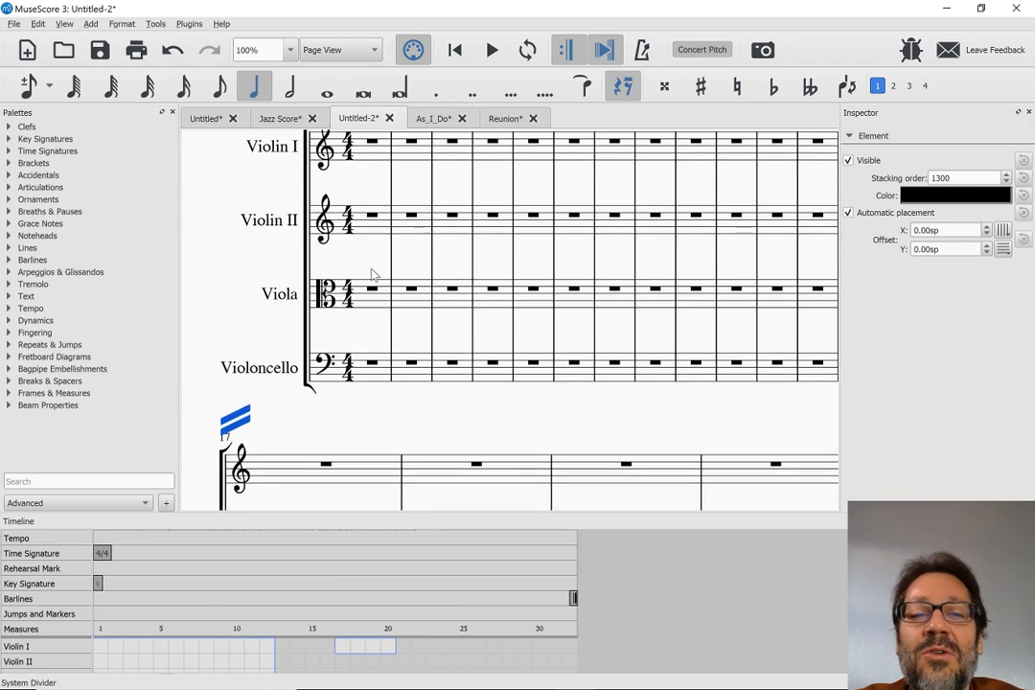
scroll(373, 275, up, 3)
scroll(372, 272, down, 1)
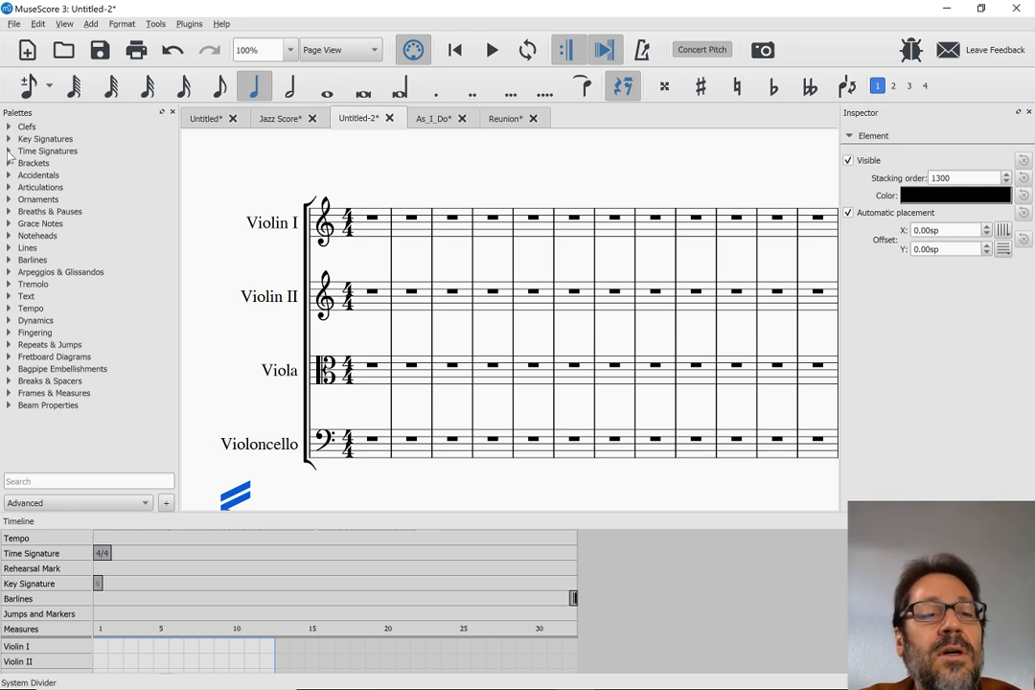
click(9, 150)
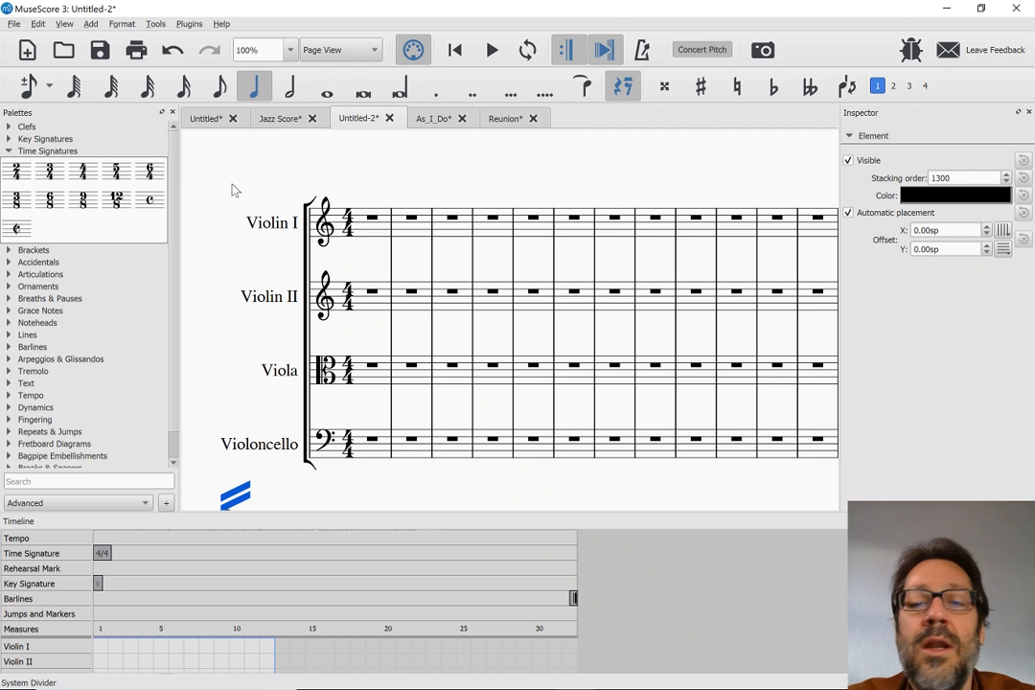
click(44, 165)
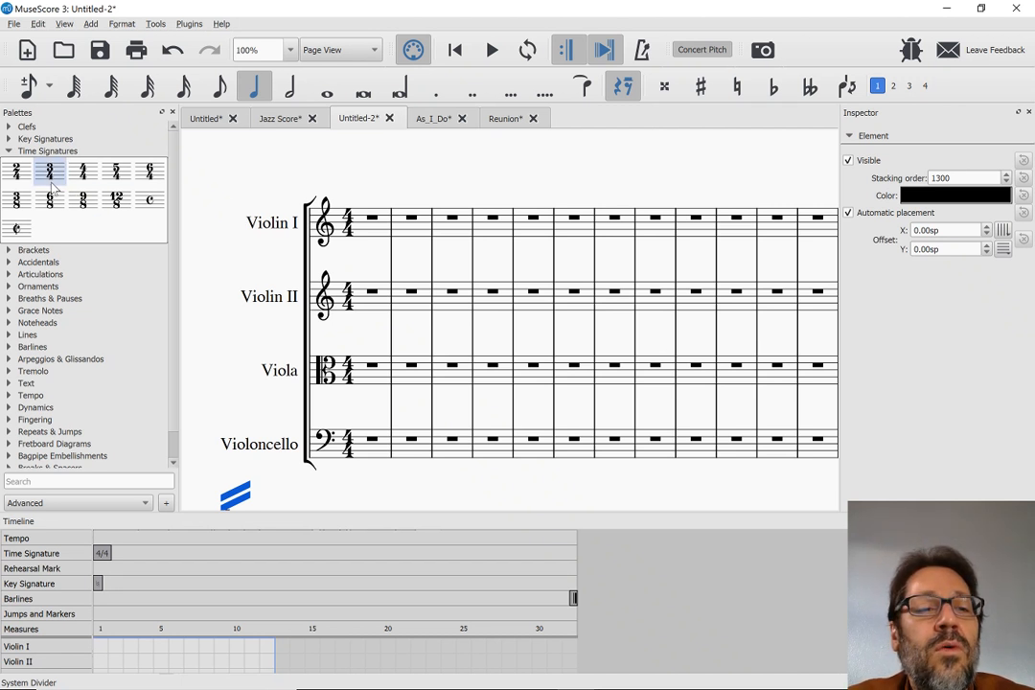
mouse_move(77, 182)
mouse_down()
mouse_move(444, 238)
mouse_move(452, 224)
mouse_move(442, 236)
mouse_up()
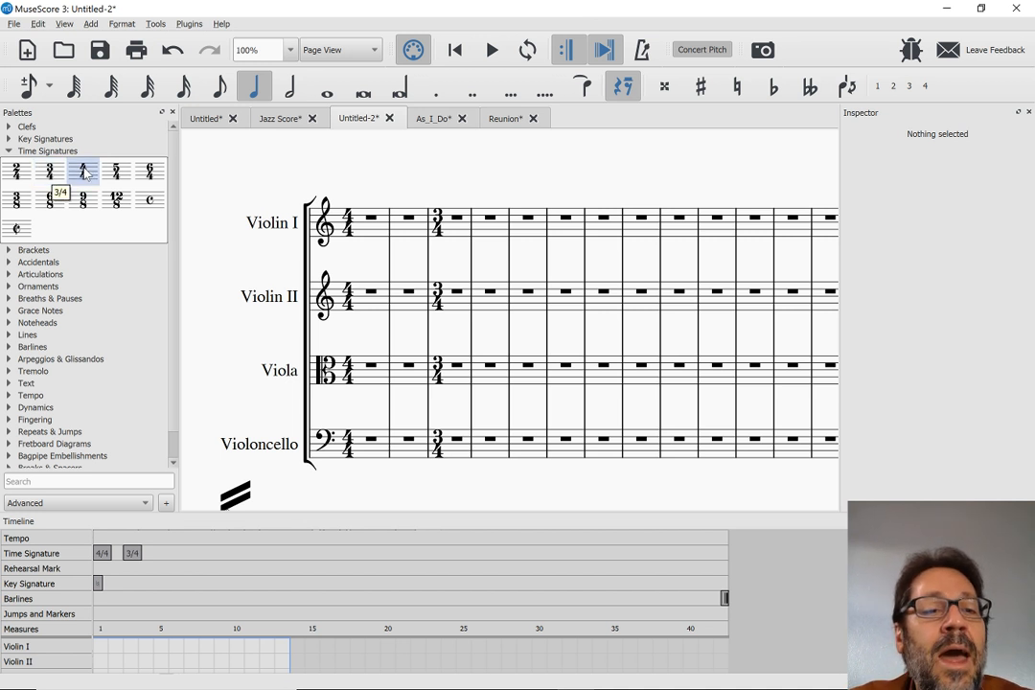
Add a local 4/4 time signature to Violin II only at measure 5 and a local 5/4 to Violin I only at measure 8
mouse_move(86, 173)
mouse_down()
mouse_move(203, 178)
mouse_move(479, 237)
mouse_move(524, 231)
mouse_move(527, 289)
mouse_up()
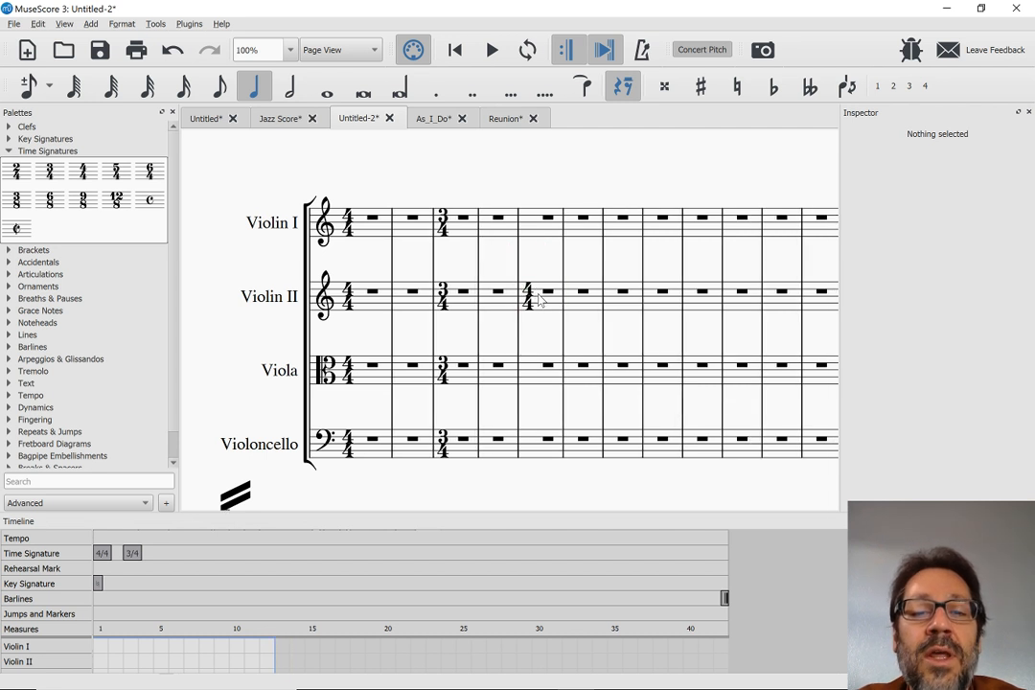
click(657, 239)
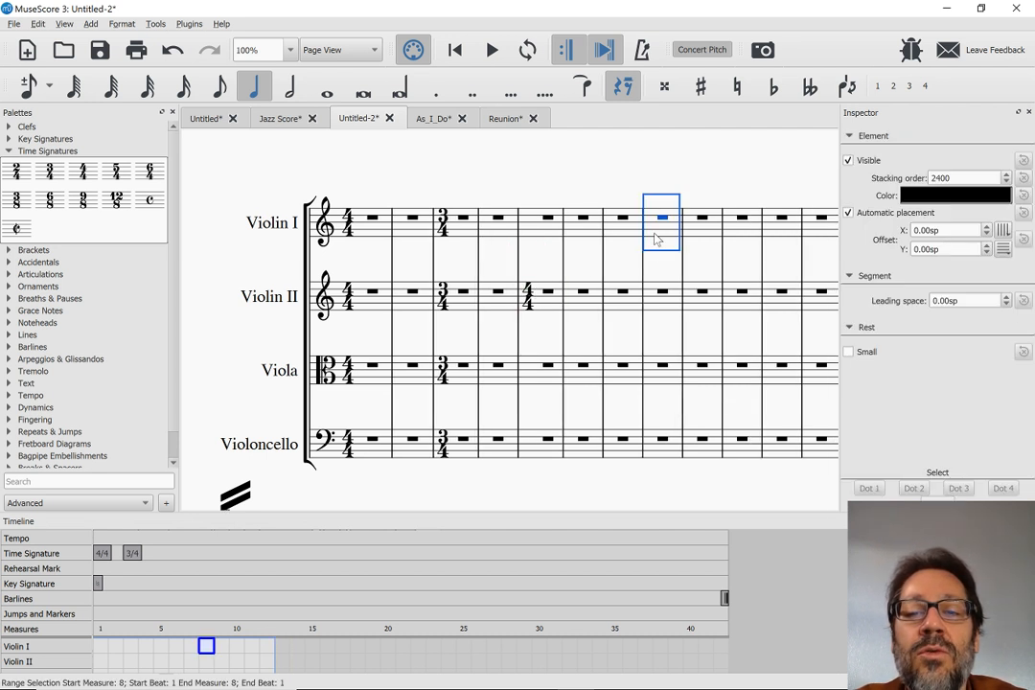
click(112, 182)
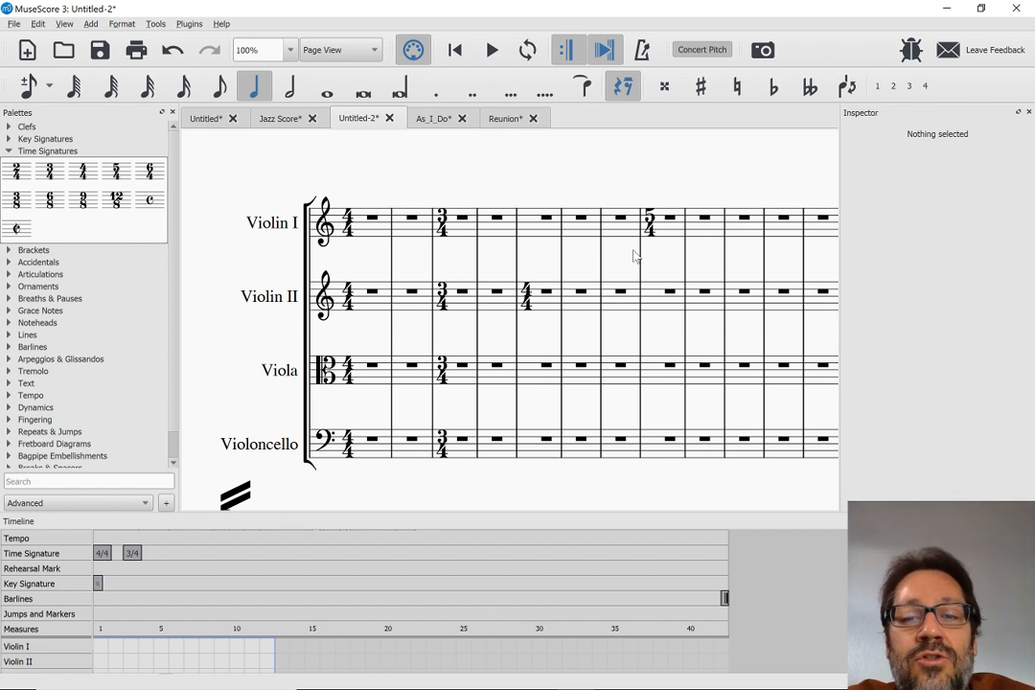
Try to enter five C quarter notes in Violin I from measure 5 with the current Timewise input mode
click(543, 222)
key(n)
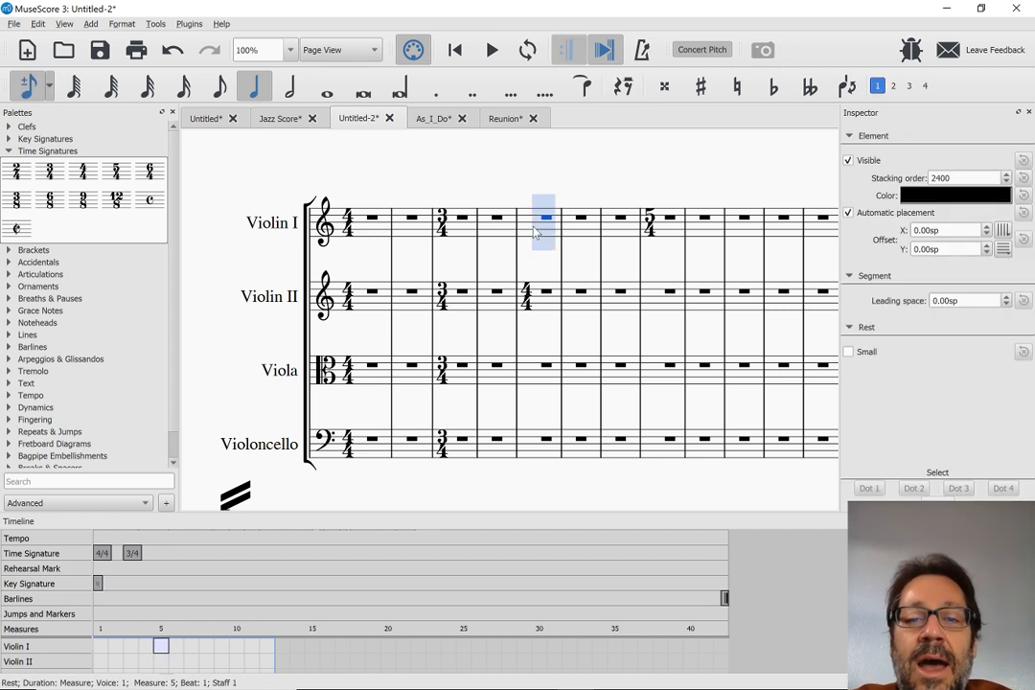
key(c)
key(c)
key(c)
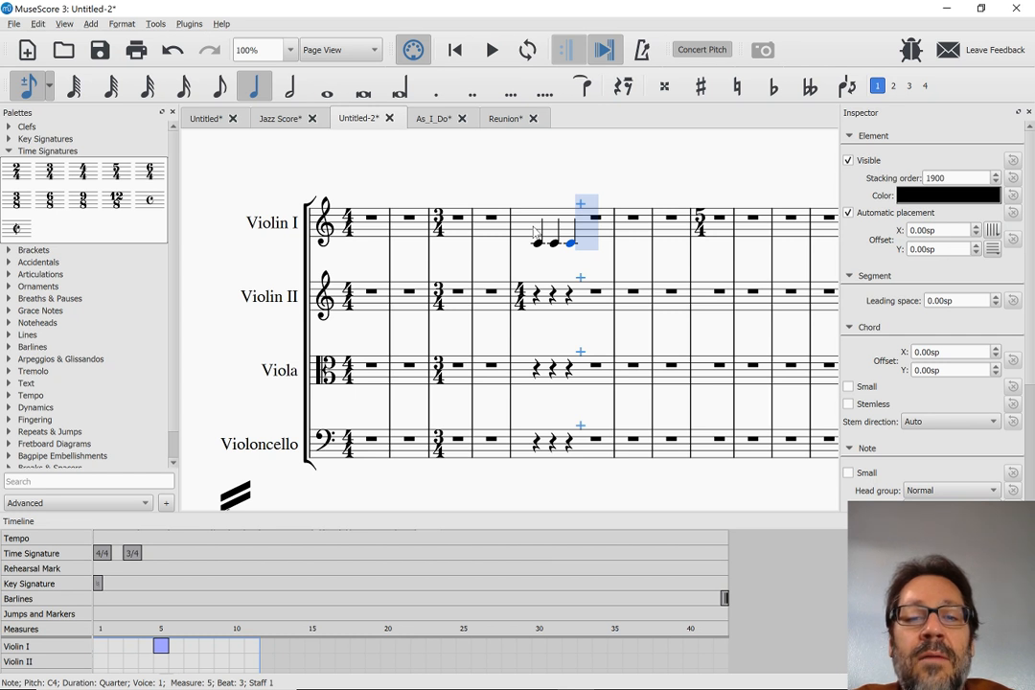
key(c)
key(c)
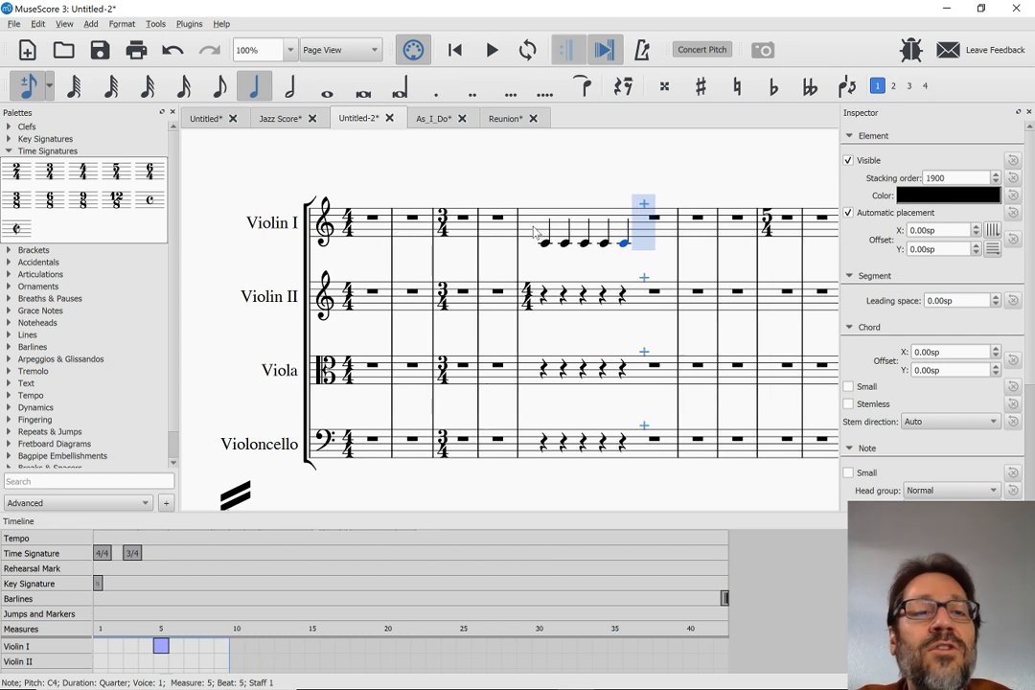
Undo the C notes just inserted in measure 5 and leave note input
key(ctrl+z)
key(ctrl+z)
key(ctrl+z)
key(ctrl+z)
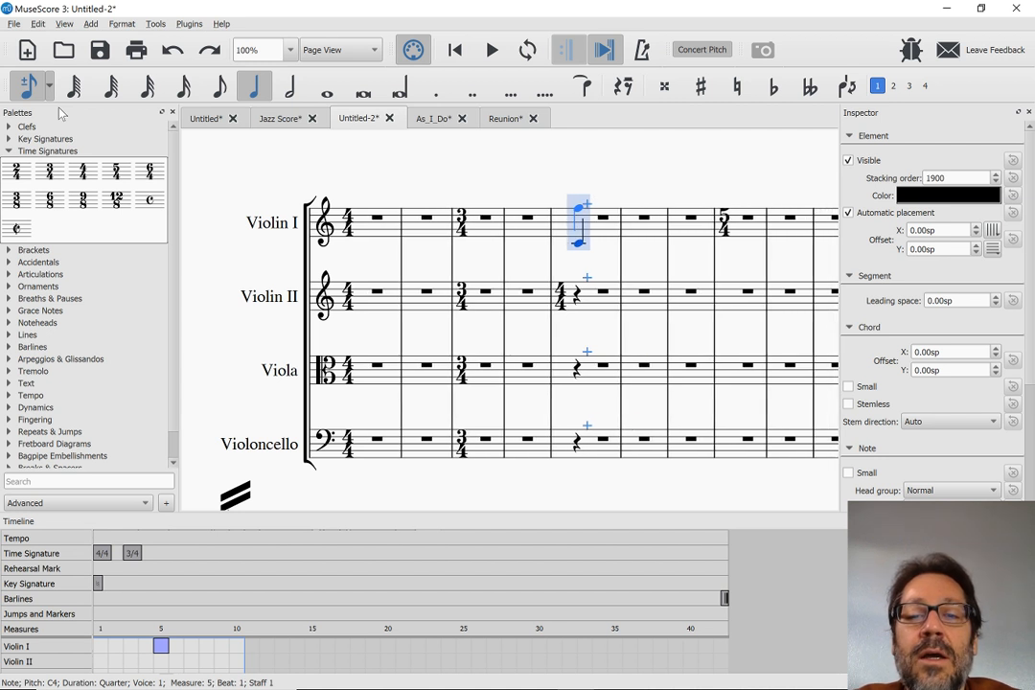
key(ctrl+z)
key(Escape)
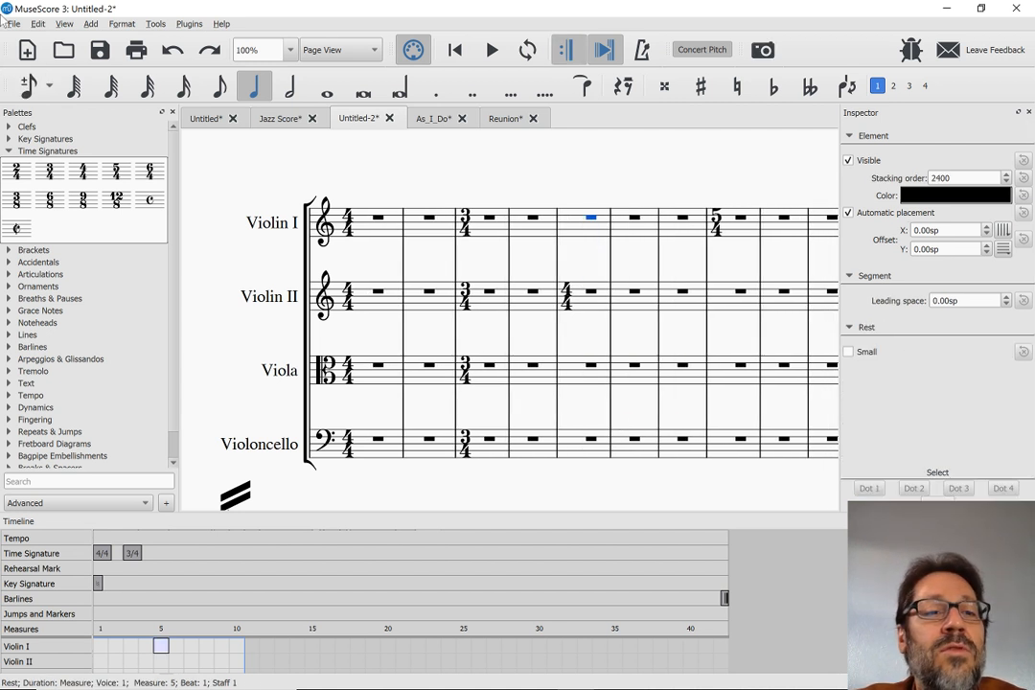
Change note input to Step-Time and enter seven C quarter notes in Violin I from measure 5 into measure 7
click(48, 86)
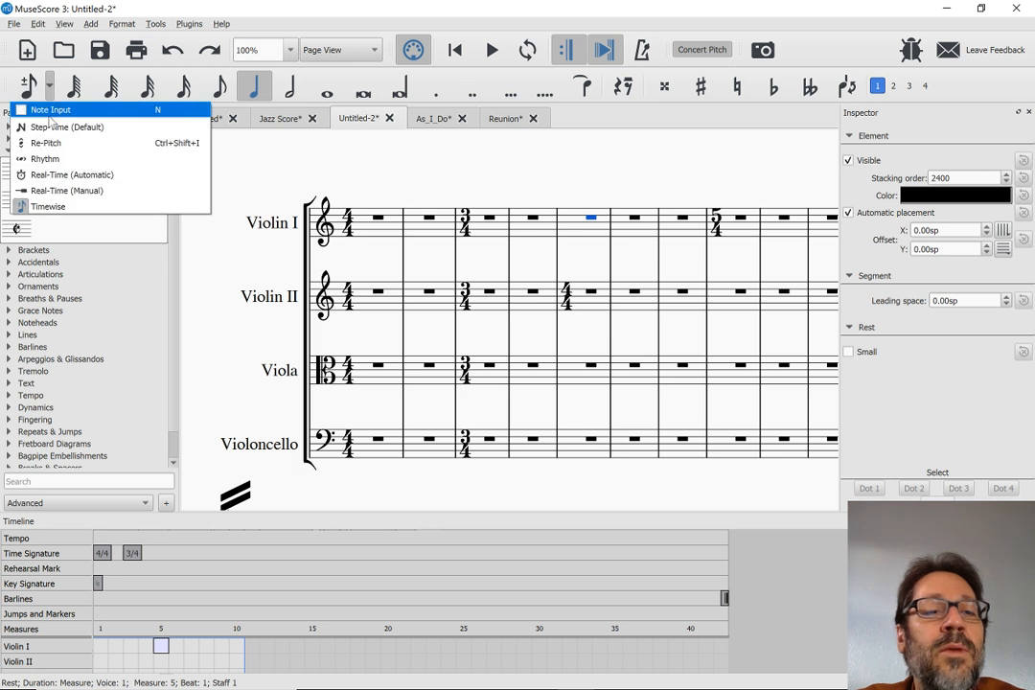
click(54, 126)
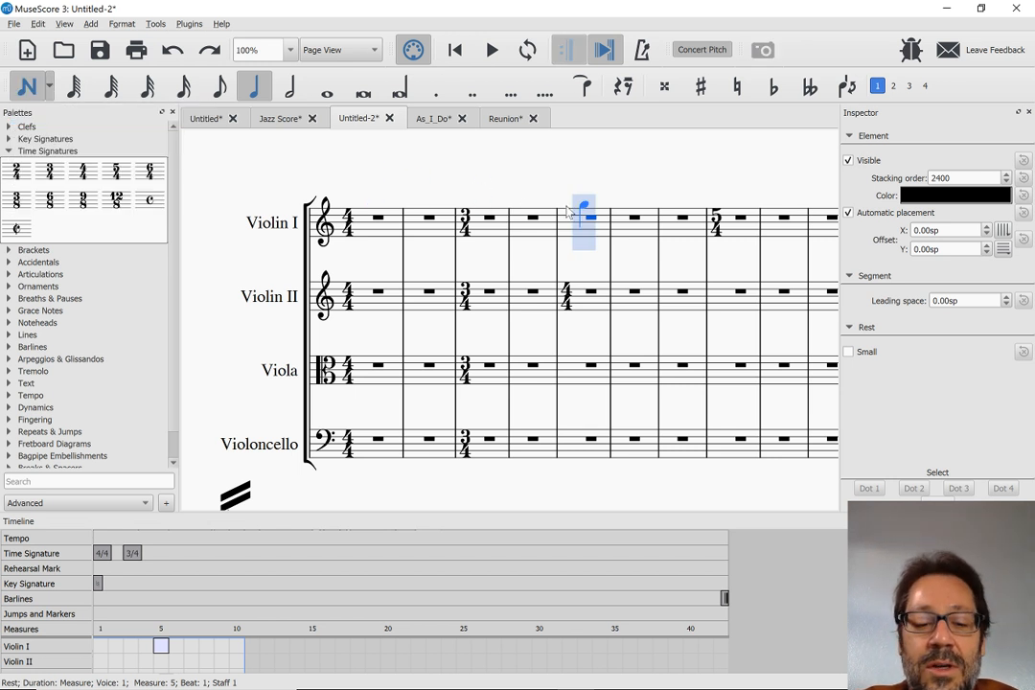
key(c)
key(c)
key(c)
key(c)
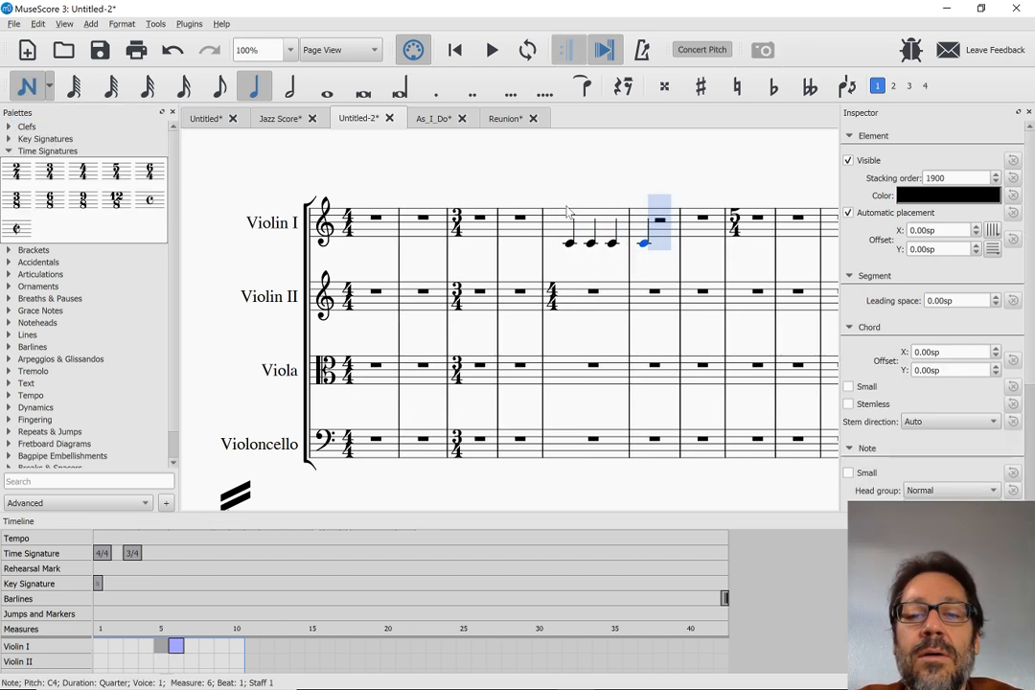
key(c)
key(c)
key(c)
key(Escape)
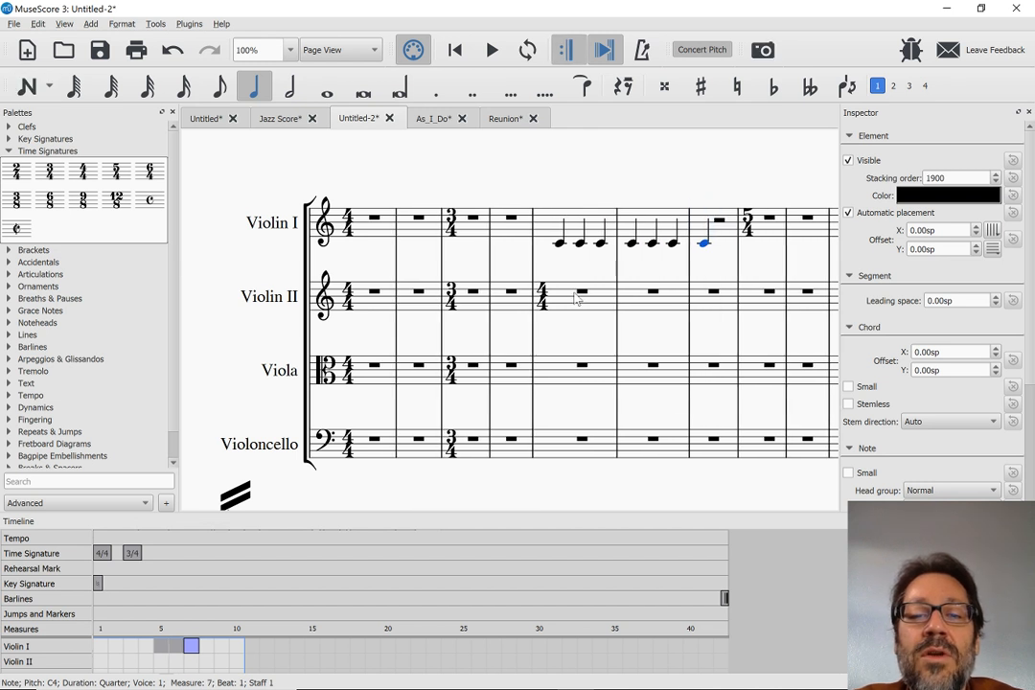
Enter nine E quarter notes in Violin II from measure 5 into measure 7 and leave note input
click(576, 302)
key(n)
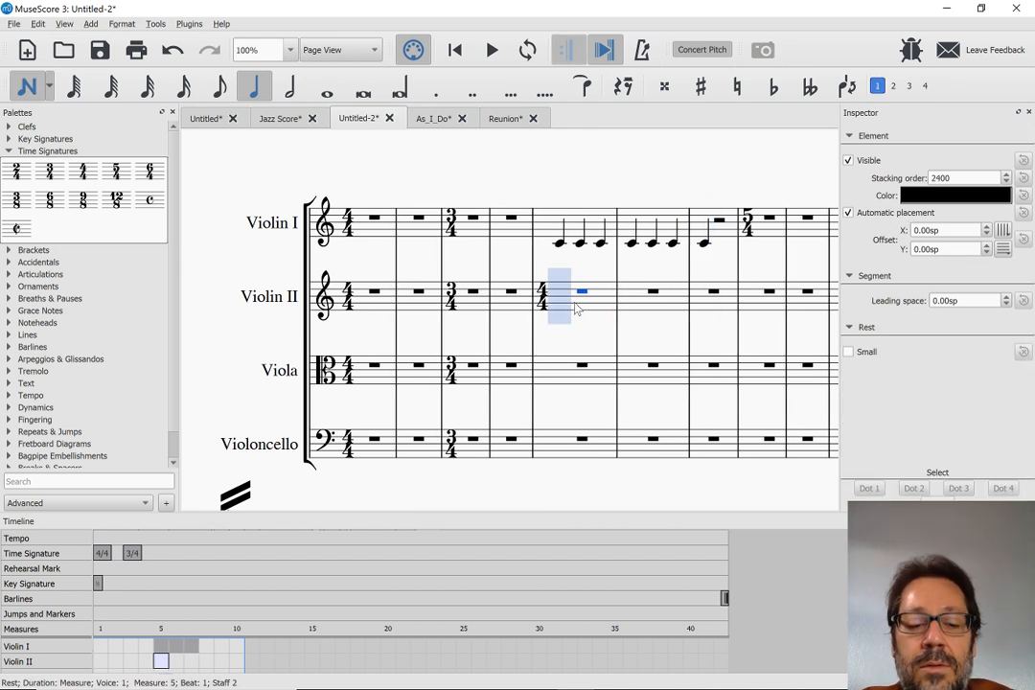
key(e)
key(e)
key(e)
key(e)
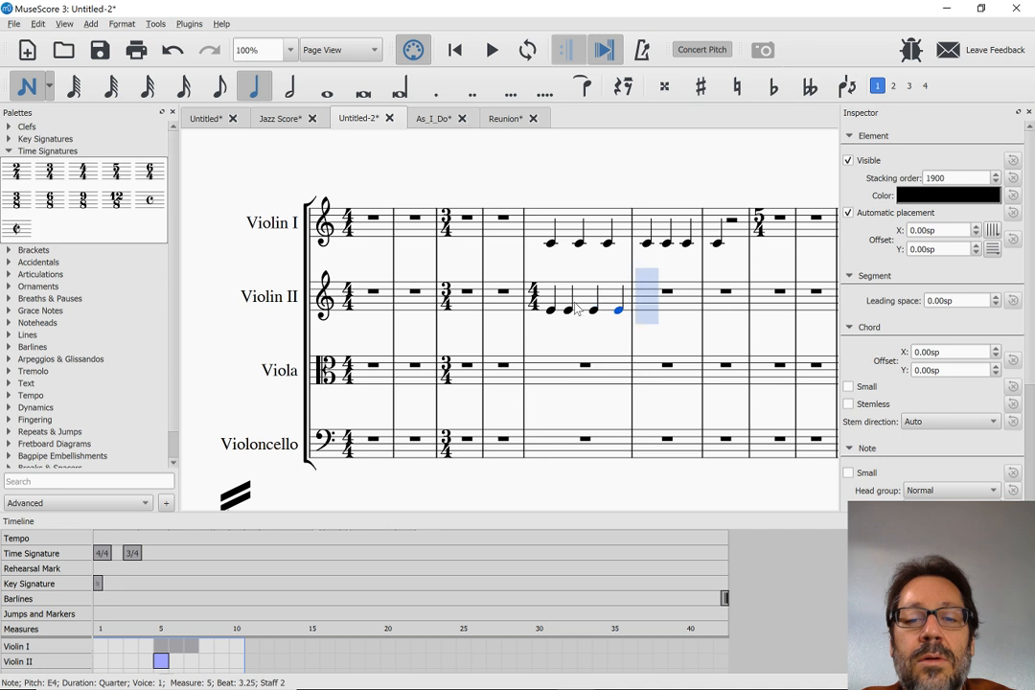
key(e)
key(e)
key(e)
key(e)
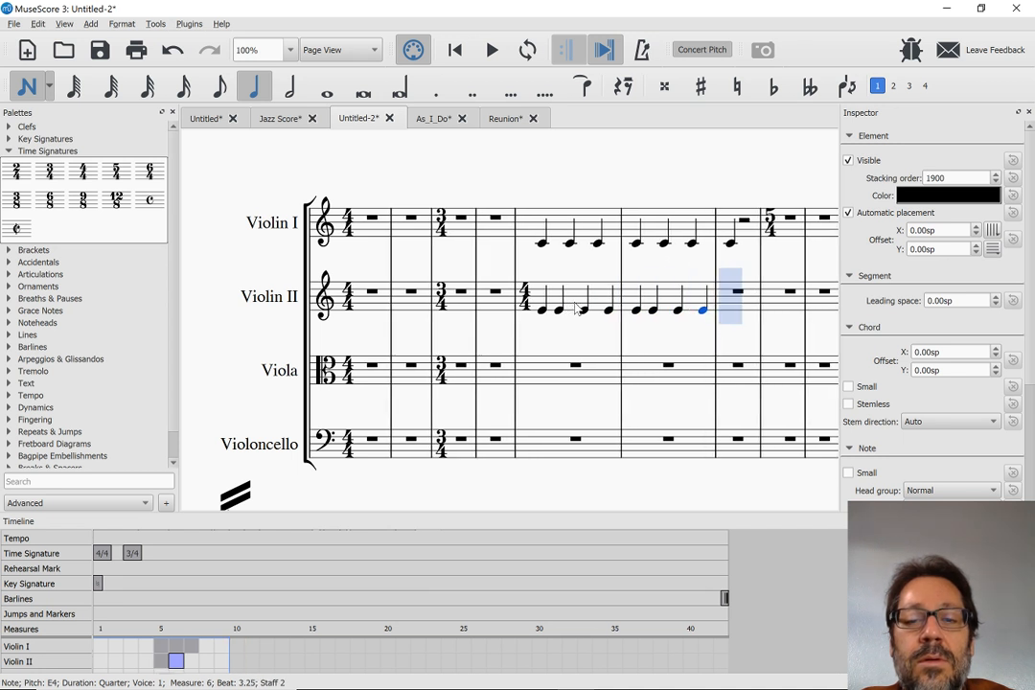
key(e)
key(Escape)
Play back the passage from the first Violin II note in measure 5, stop, and select the following note
click(546, 311)
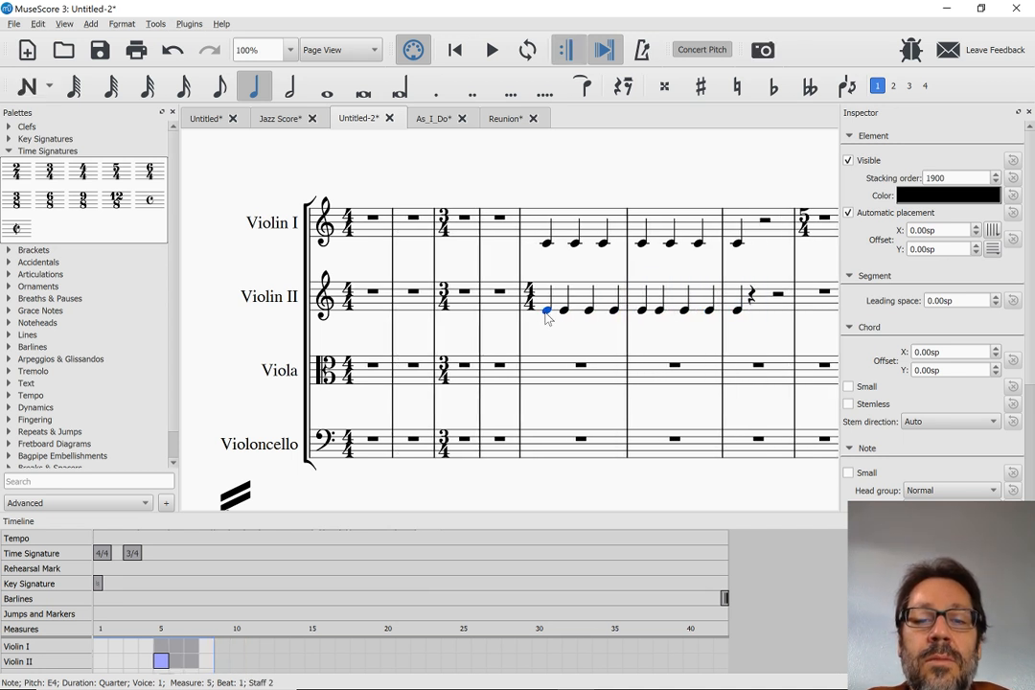
key(space)
key(space)
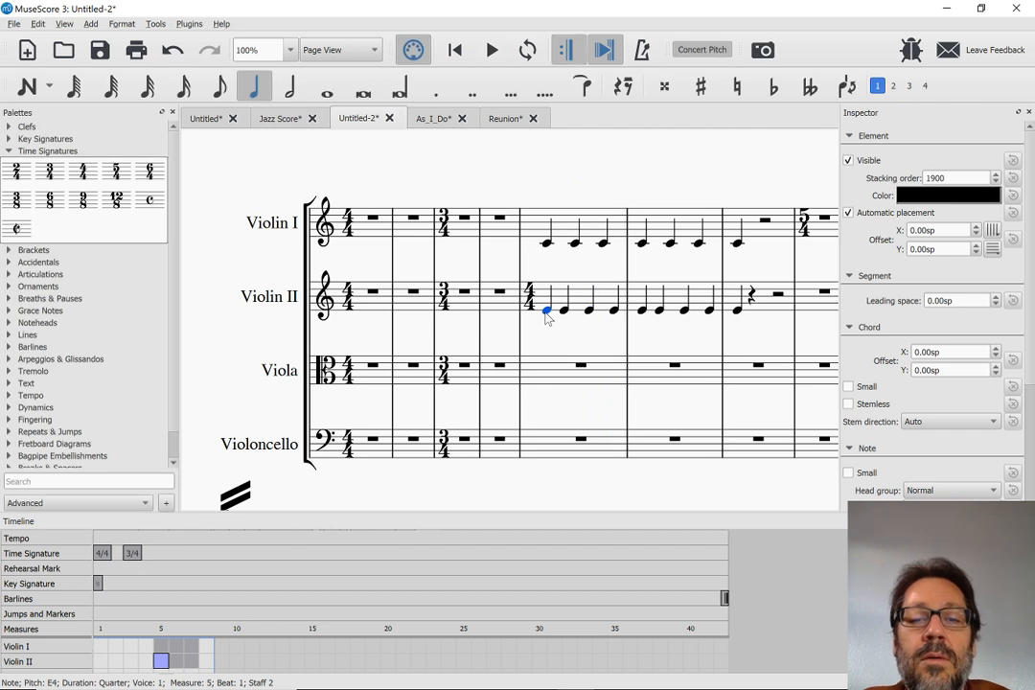
key(Right)
key(super+Down)
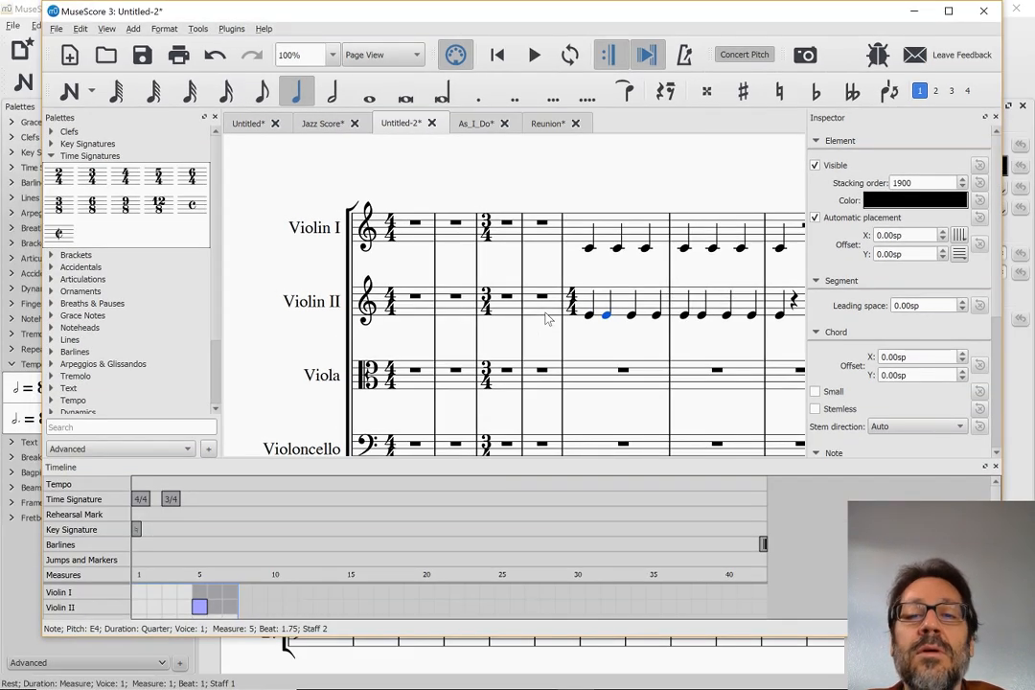
key(super+Up)
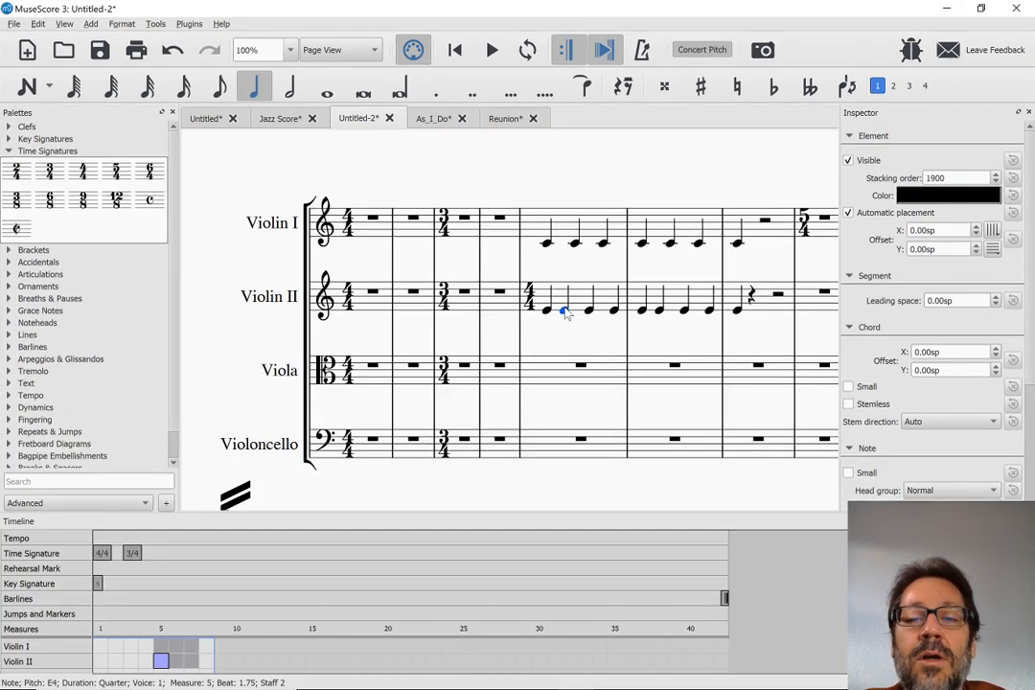
Lower the second, third and fourth Violin II notes in measure 5 to D, C and D
key(Down)
key(Down)
key(Right)
key(Down)
key(Down)
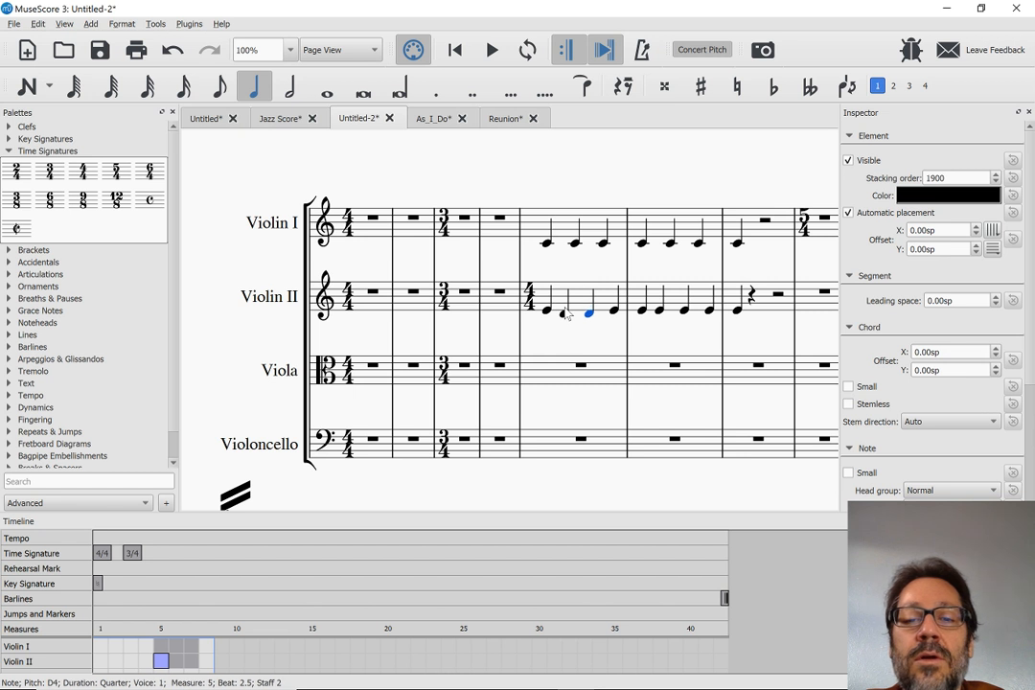
key(Right)
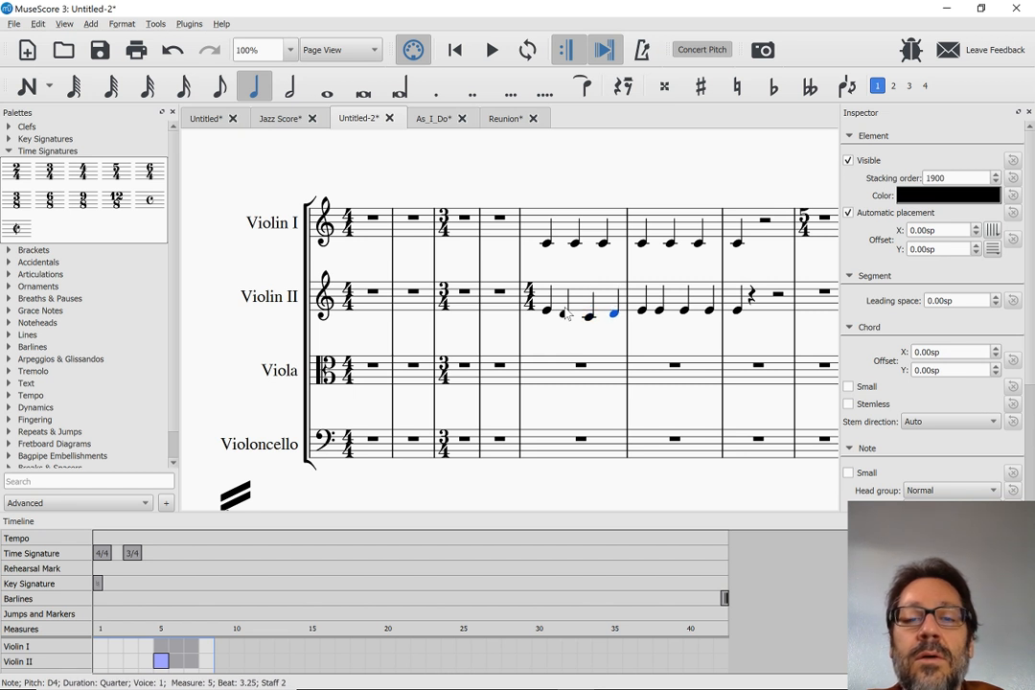
key(Down)
key(Down)
Raise the second Violin I note in measure 5 to G and select the note following it
click(575, 247)
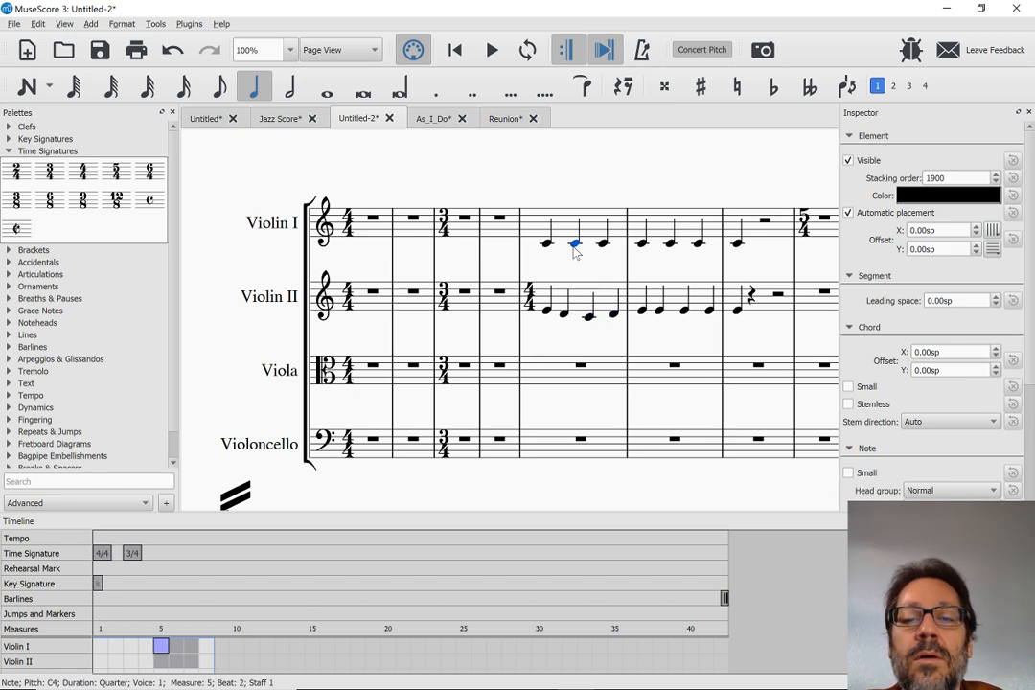
key(shift+Up)
key(alt+shift+Up)
key(alt+shift+Up)
key(alt+shift+Up)
key(alt+shift+Up)
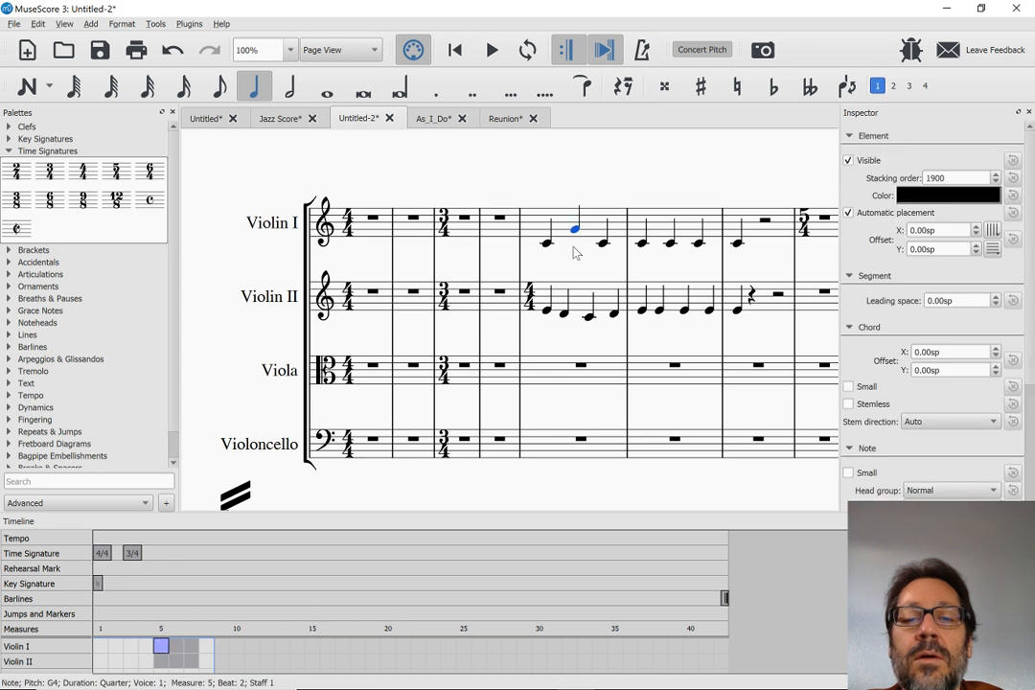
Play back the edited passage from the first Violin II note in measure 5 and stop
click(548, 312)
key(space)
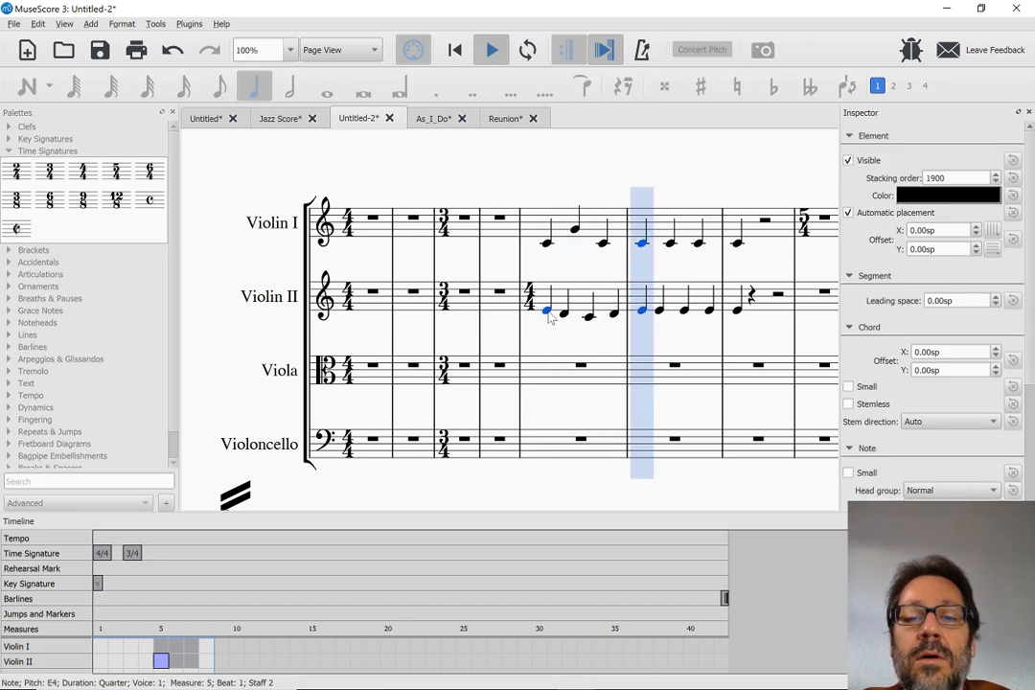
key(space)
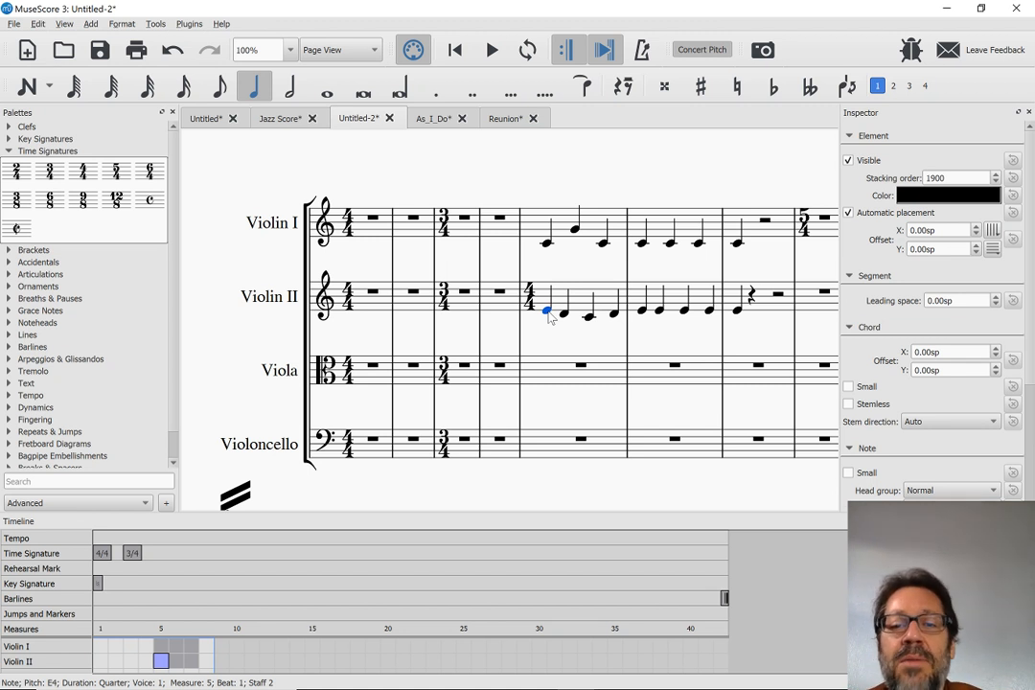
Try to copy Violin II's measure 5 and its measure 6 to the clipboard
click(579, 302)
key(ctrl+c)
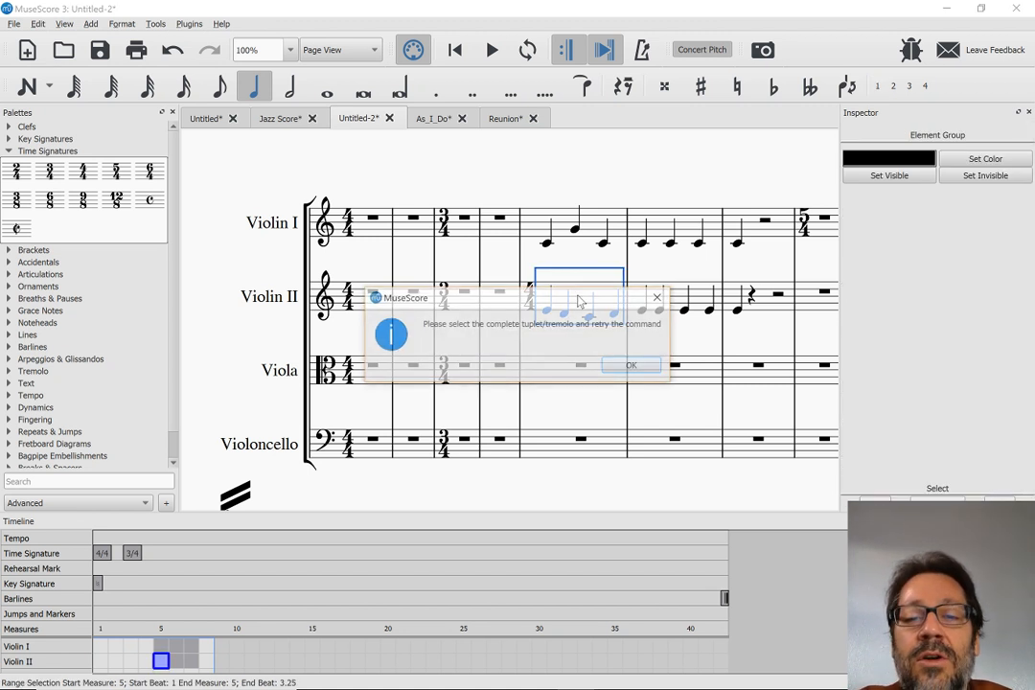
click(631, 367)
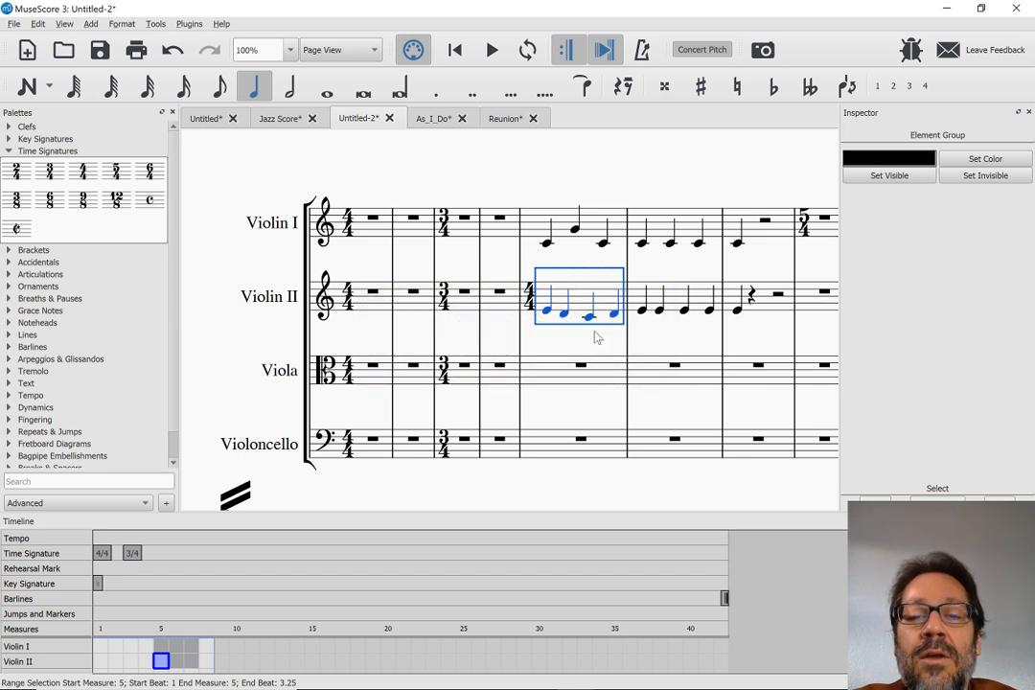
click(673, 308)
key(ctrl+c)
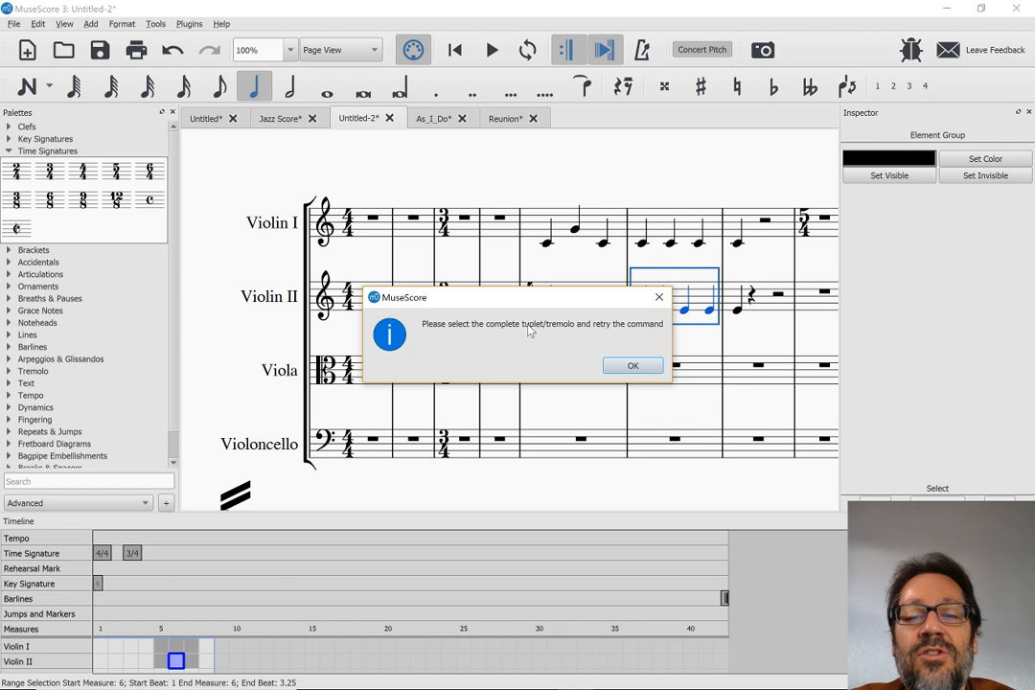
click(660, 299)
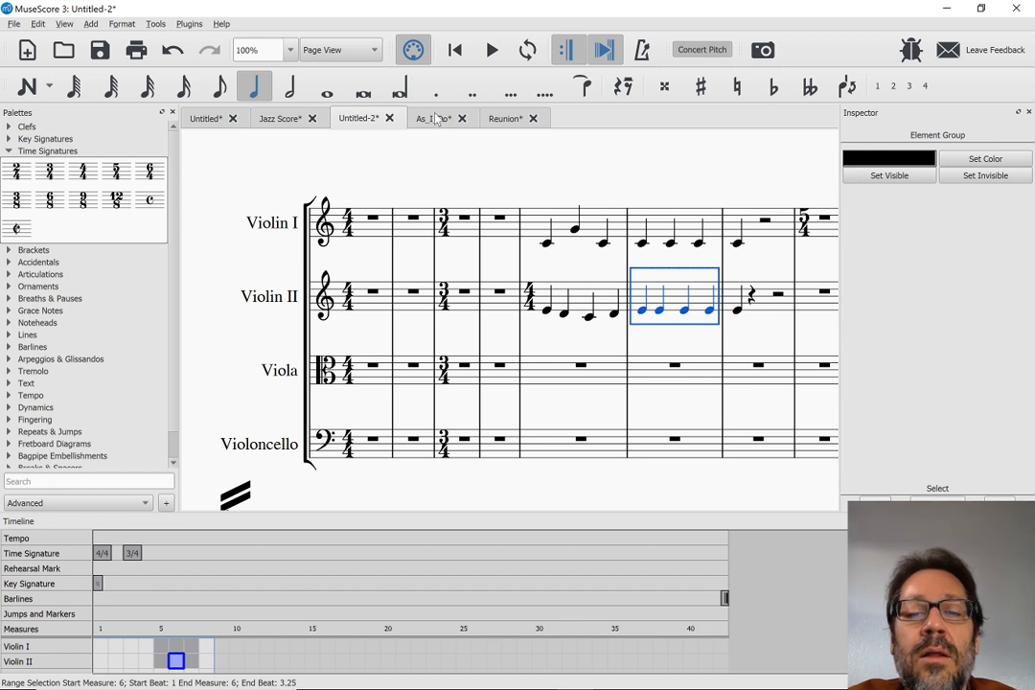
Switch to the Reunion score, view its Mixer and close it
click(497, 124)
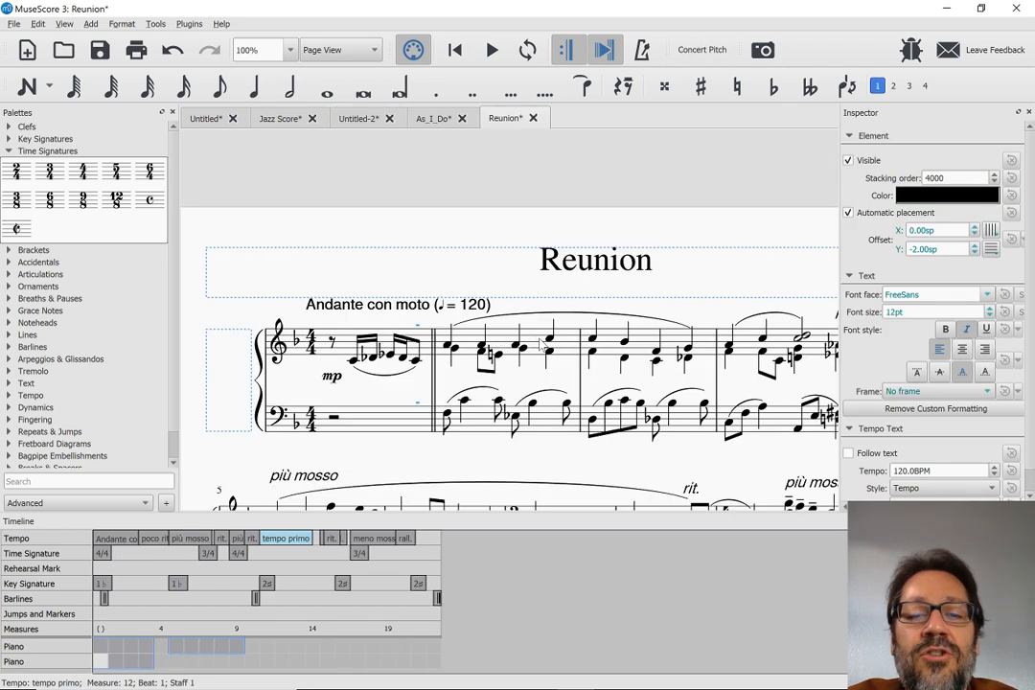
key(alt+Tab)
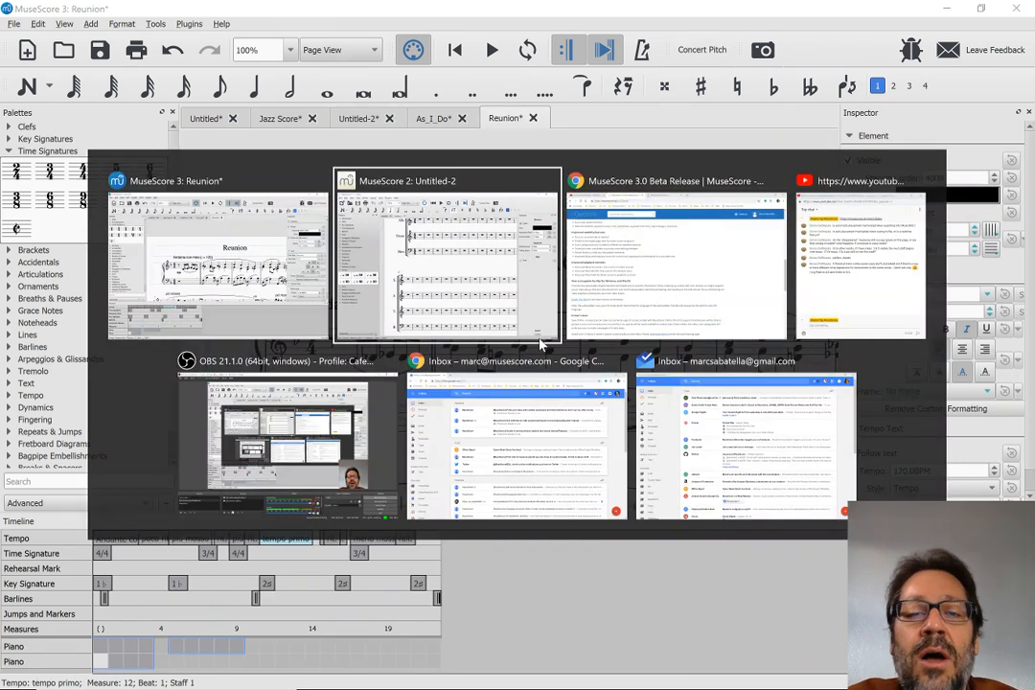
key(alt+Tab)
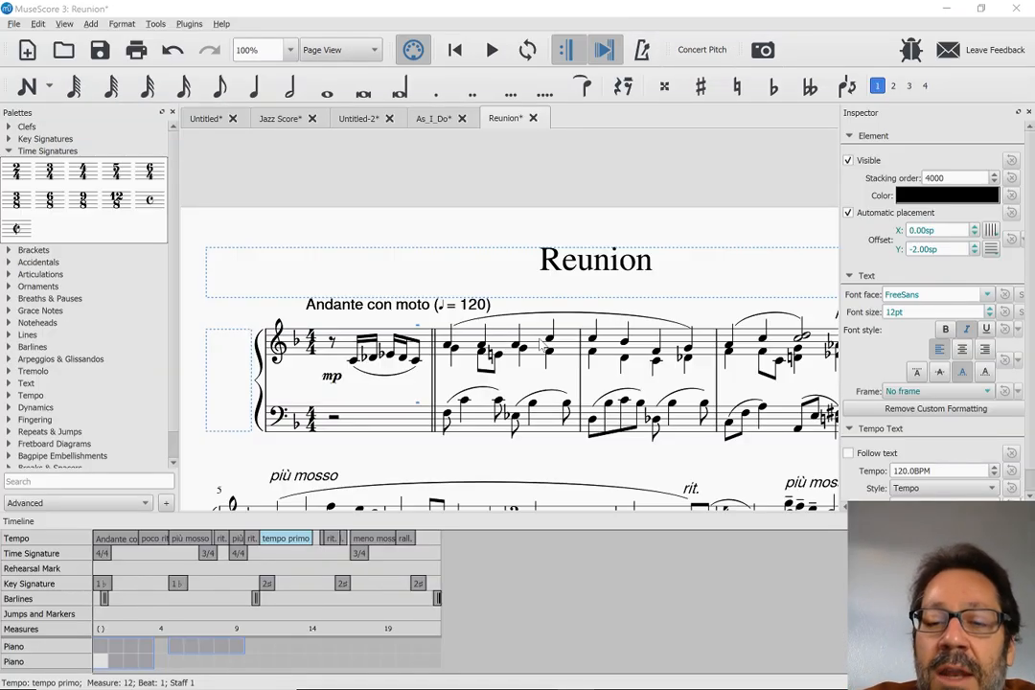
key(F10)
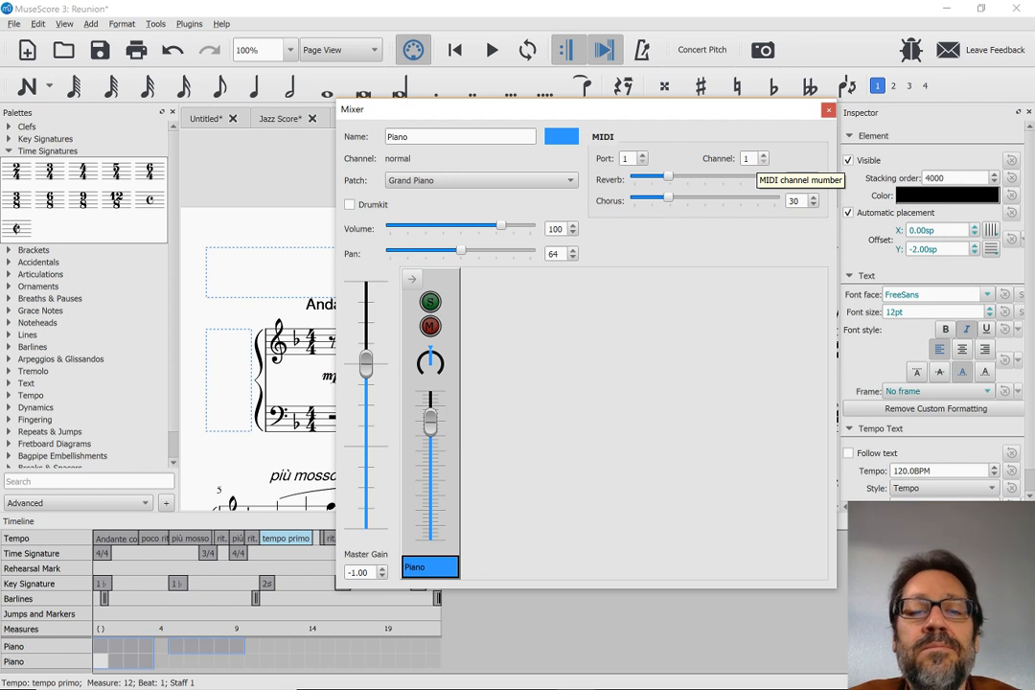
click(828, 110)
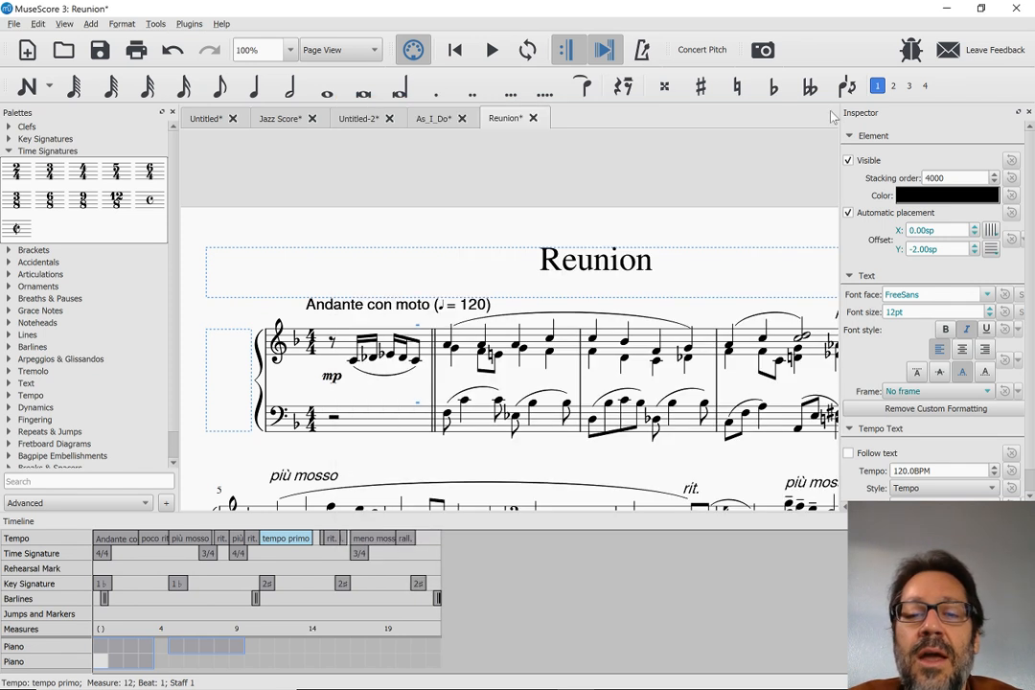
Open the upper piano staff's measure 2 in the Piano Roll Editor, play from there and stop
click(506, 340)
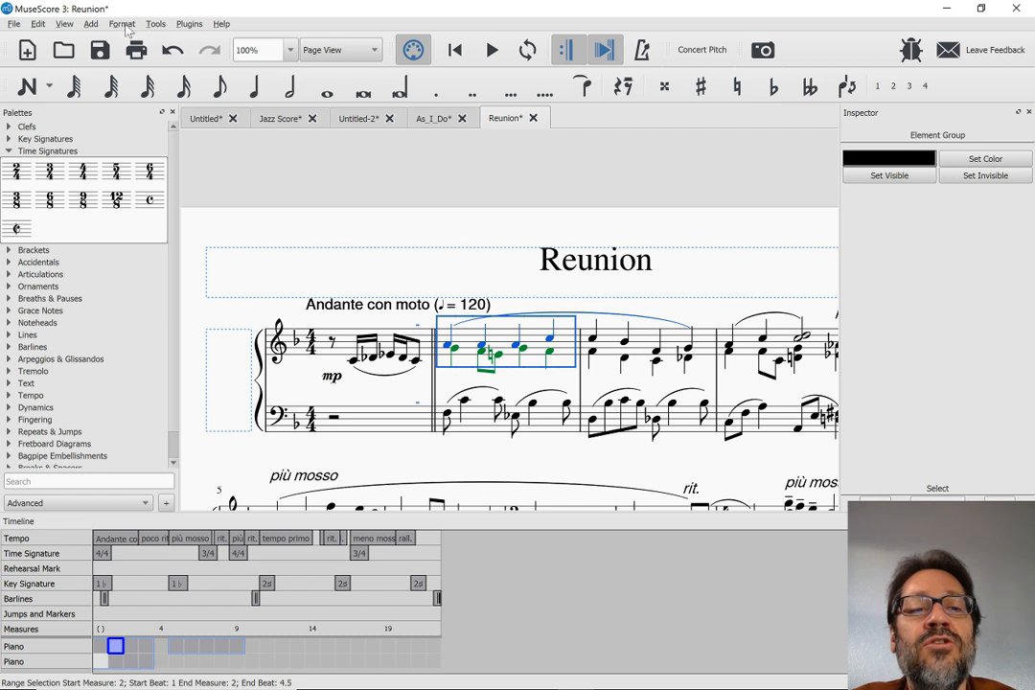
click(64, 24)
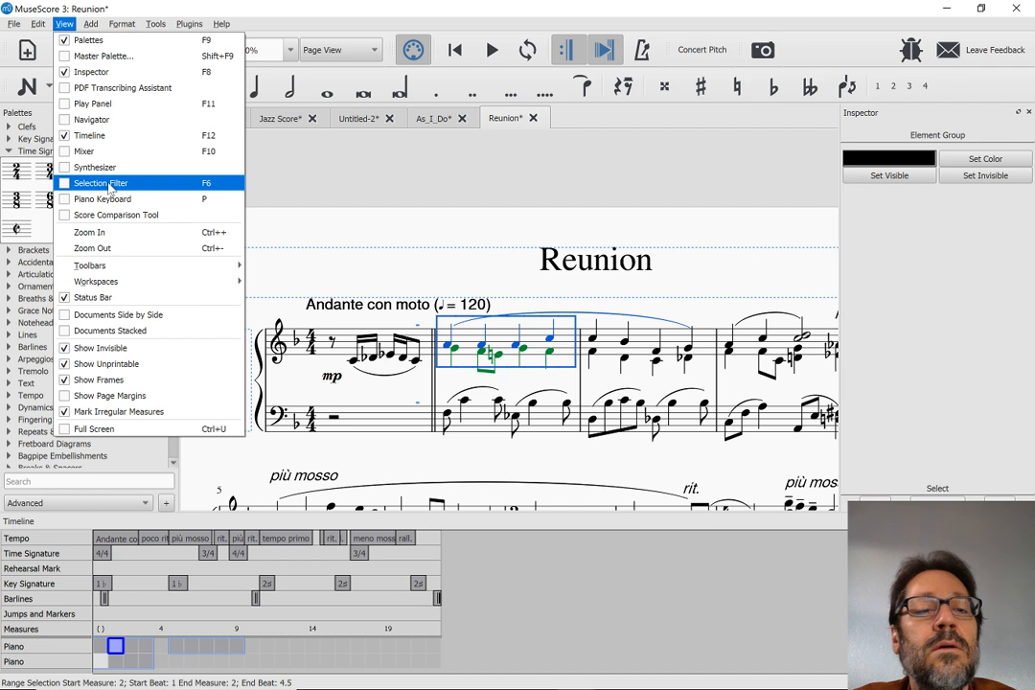
key(Escape)
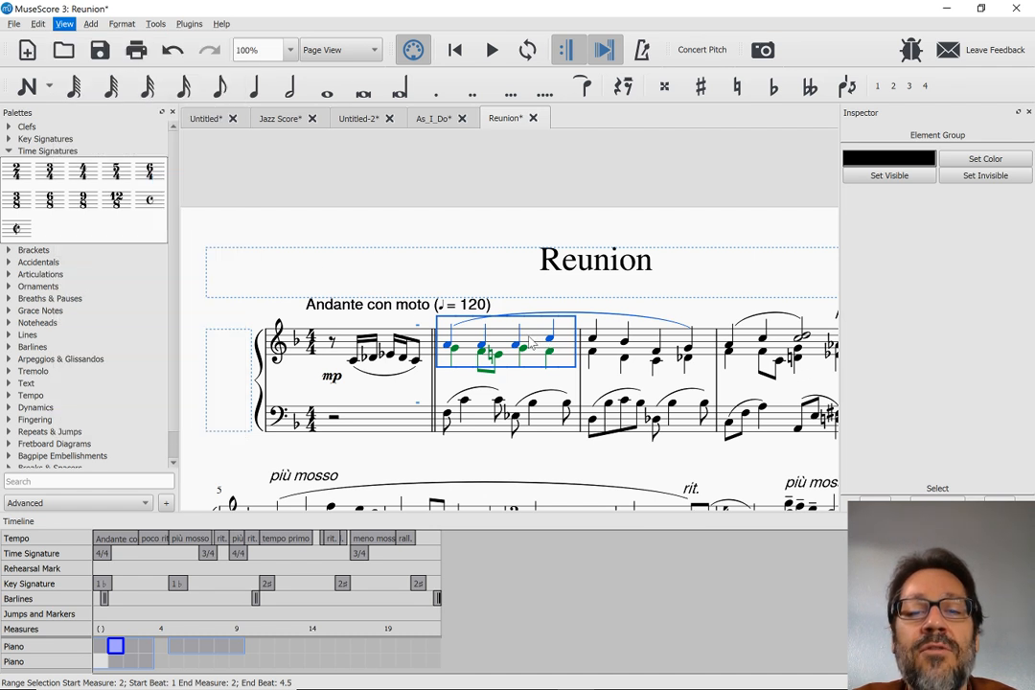
right_click(531, 341)
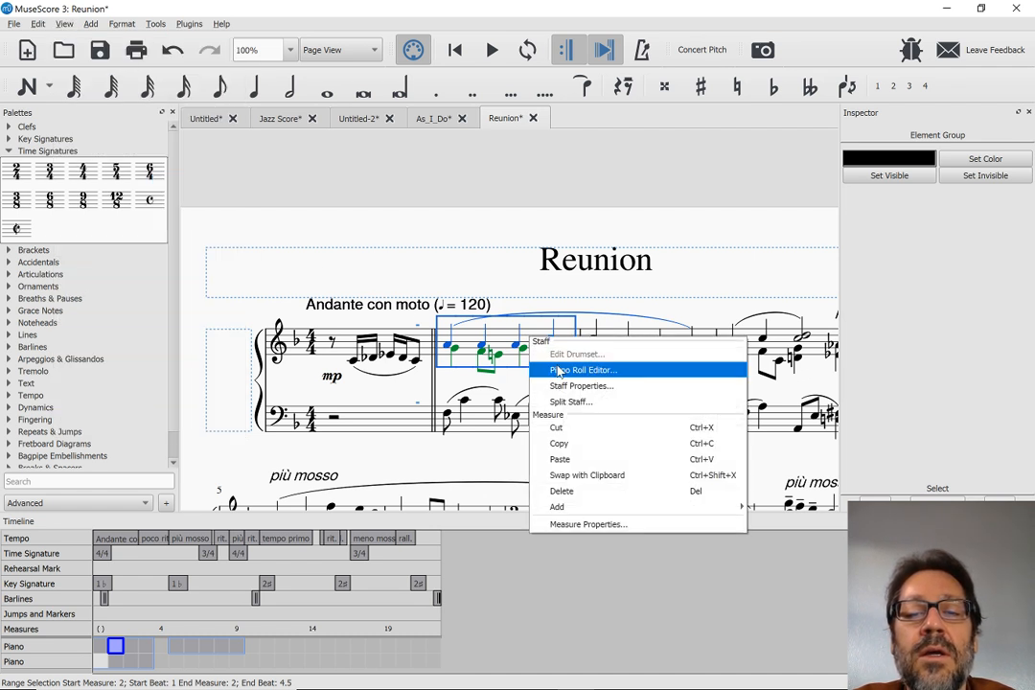
click(559, 371)
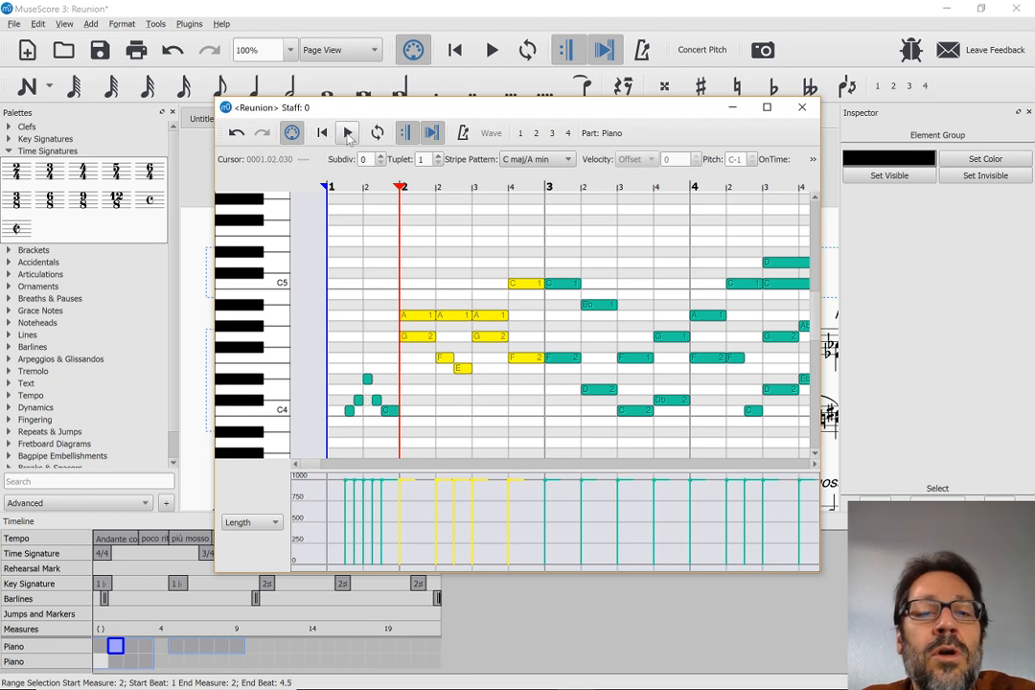
click(348, 135)
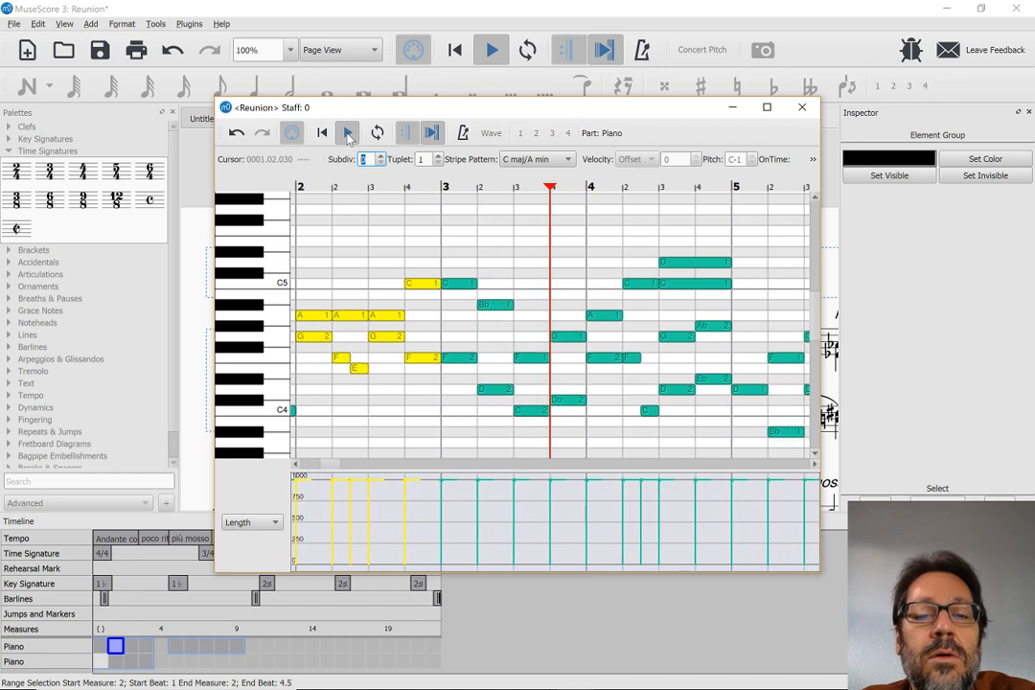
click(348, 136)
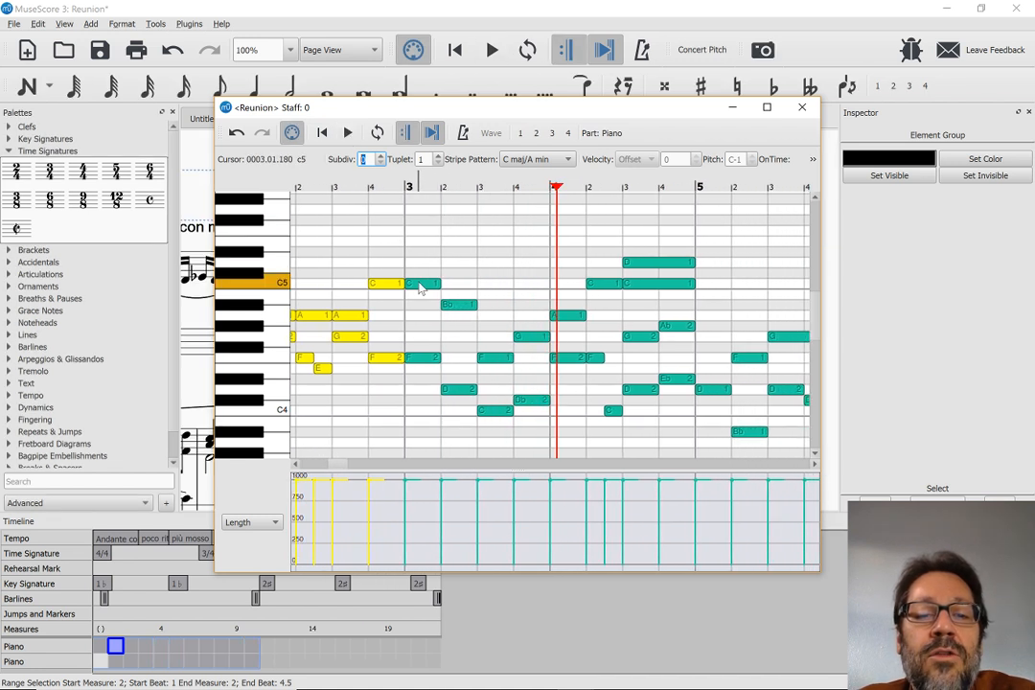
Widen the Piano Roll Editor and set the OnTime of the C5 note at the start of measure 3 to 100
click(419, 286)
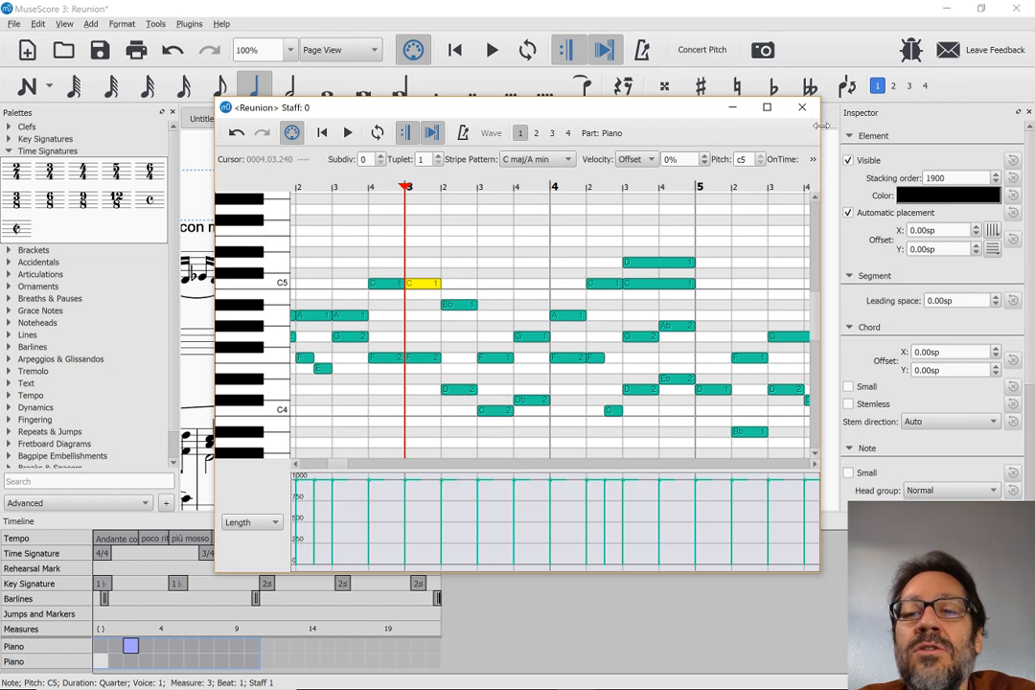
drag(821, 125, 956, 131)
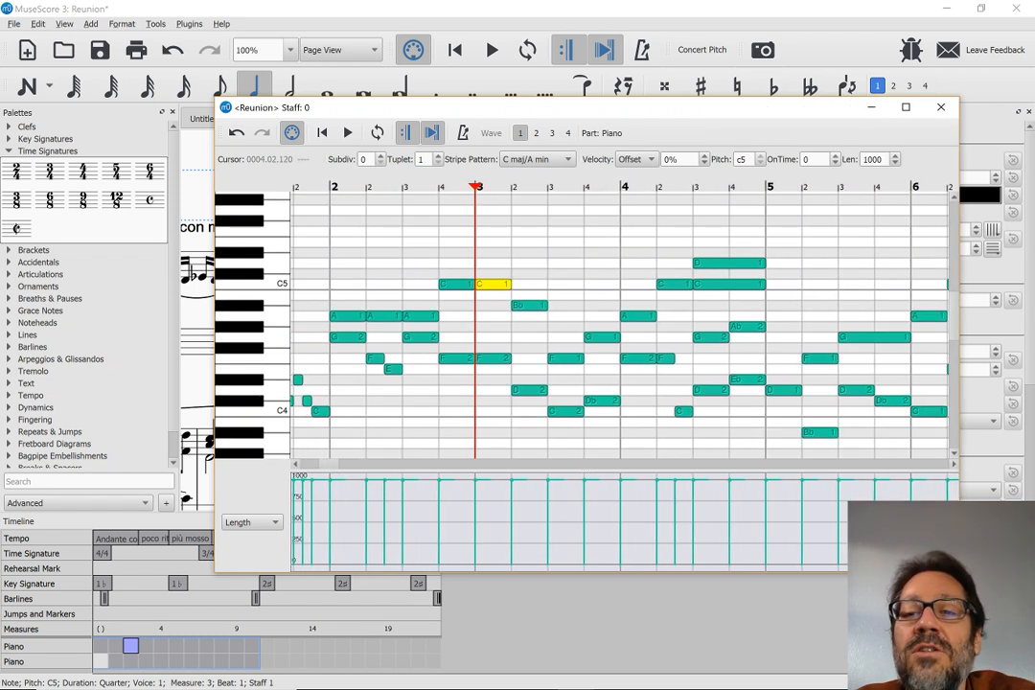
click(815, 160)
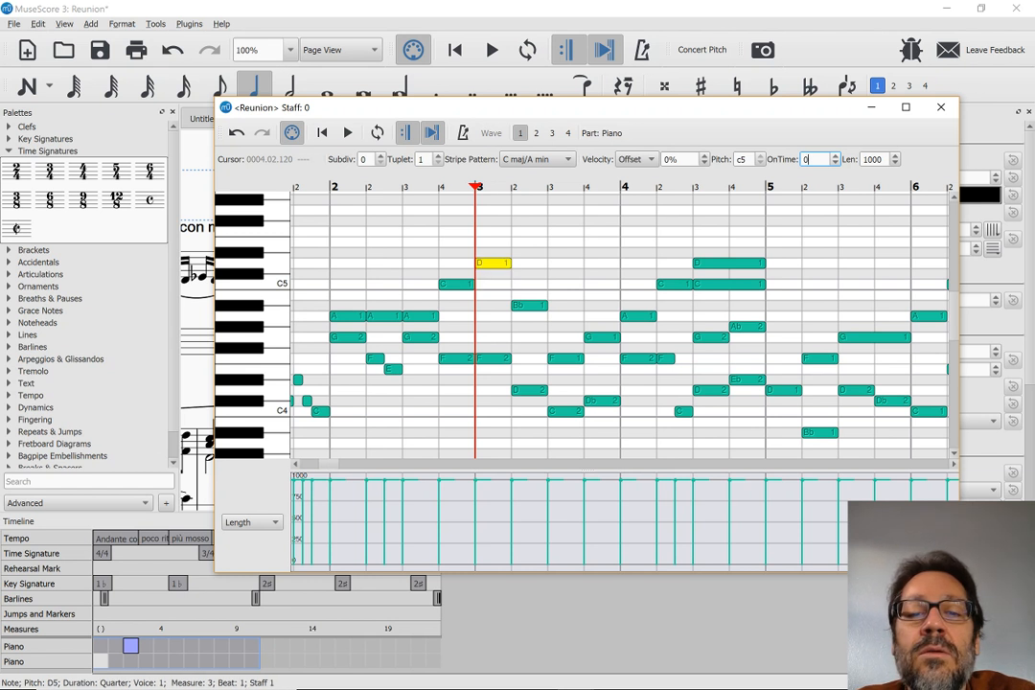
click(835, 156)
click(835, 156)
click(835, 157)
click(835, 156)
click(835, 156)
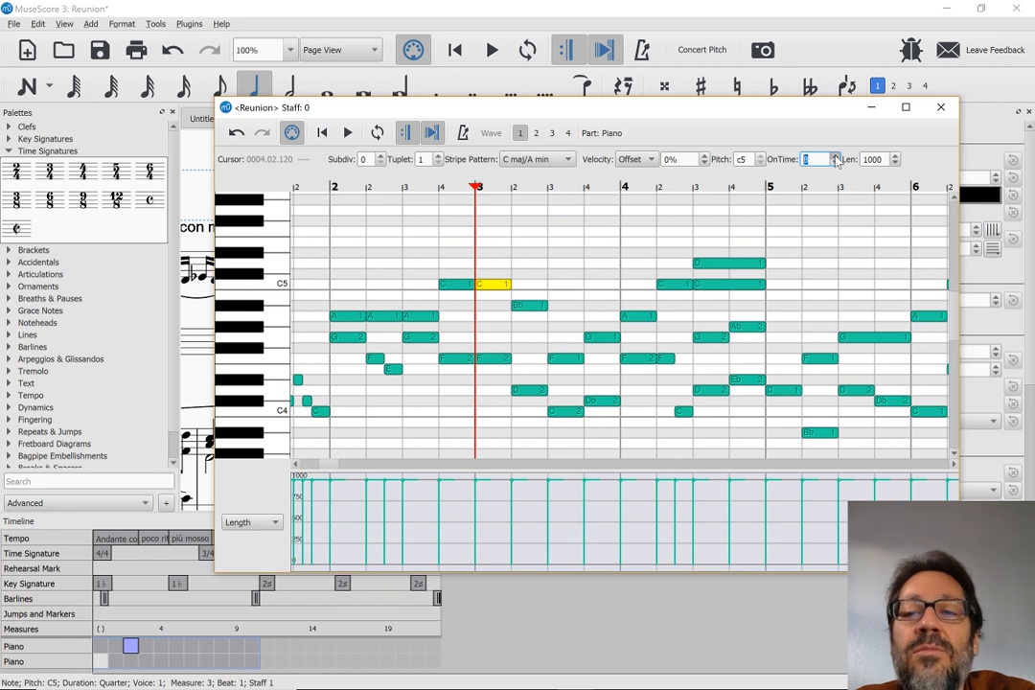
click(835, 156)
click(835, 156)
click(835, 156)
click(835, 157)
click(834, 156)
click(835, 156)
click(835, 157)
click(835, 156)
click(835, 157)
click(834, 156)
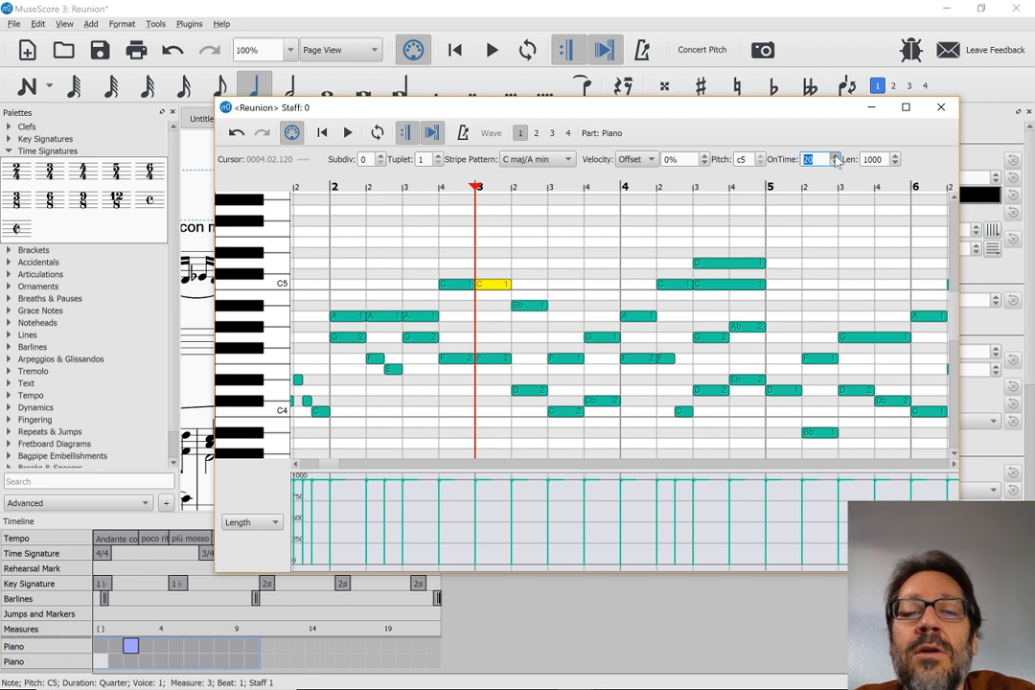
click(835, 156)
click(835, 156)
click(835, 156)
click(835, 156)
click(835, 156)
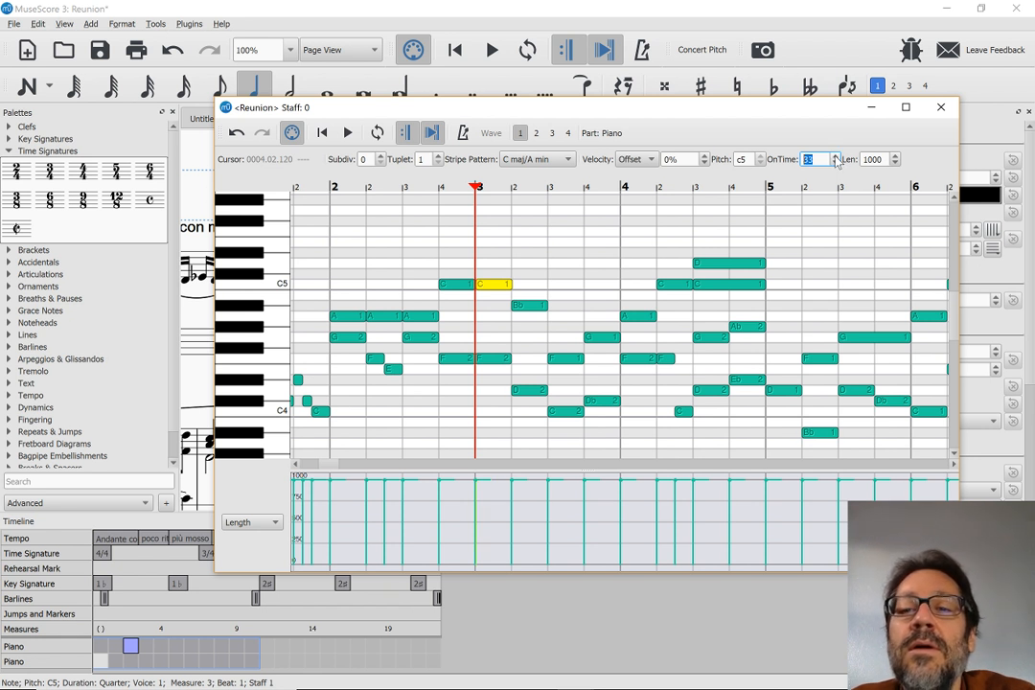
text(100)
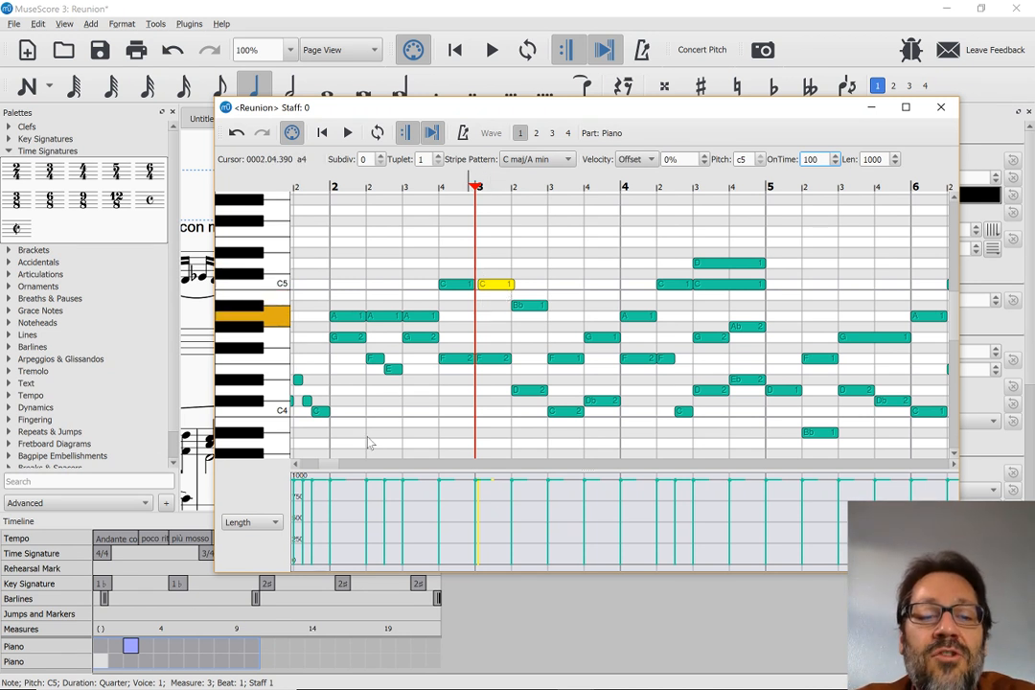
Show On Time values in the lower graph, inspect the F4 note at the start of measure 3, and close the Piano Roll Editor
click(257, 525)
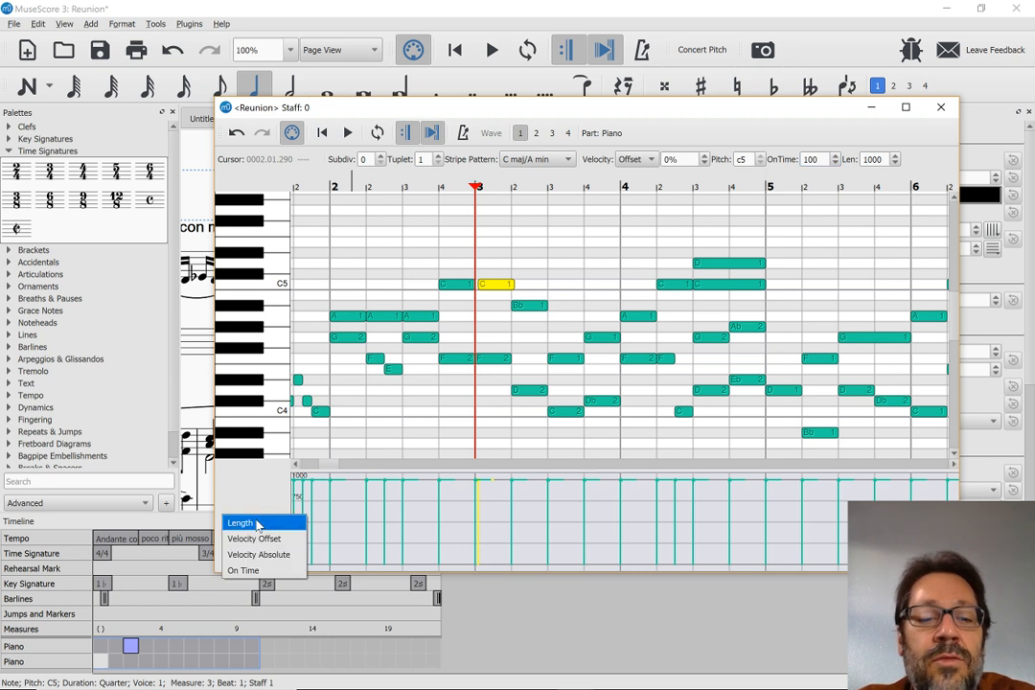
click(244, 570)
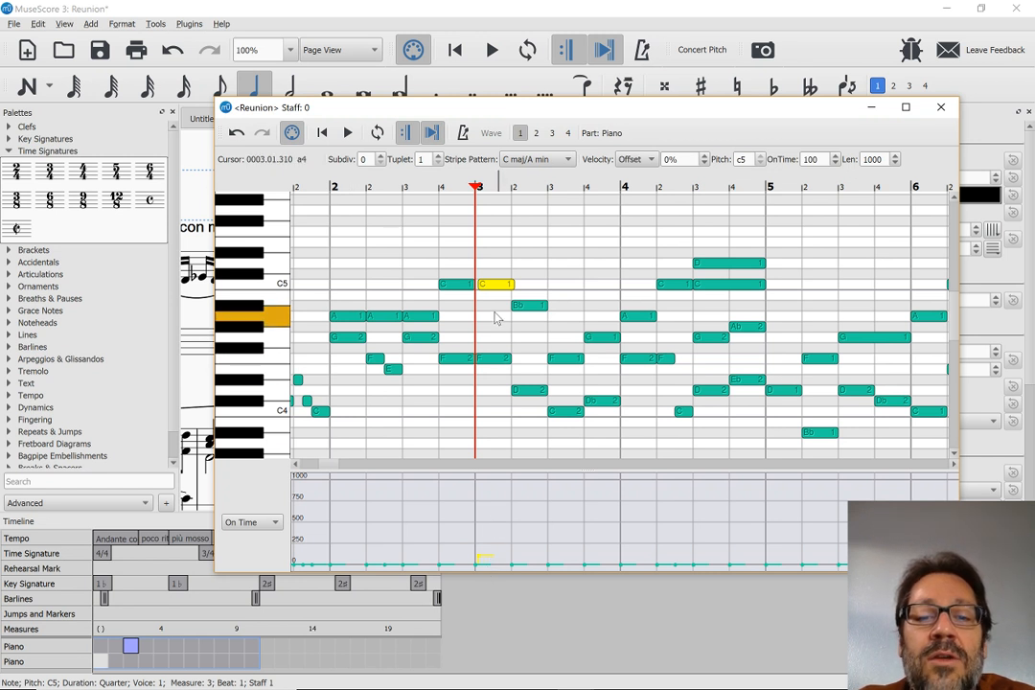
click(498, 361)
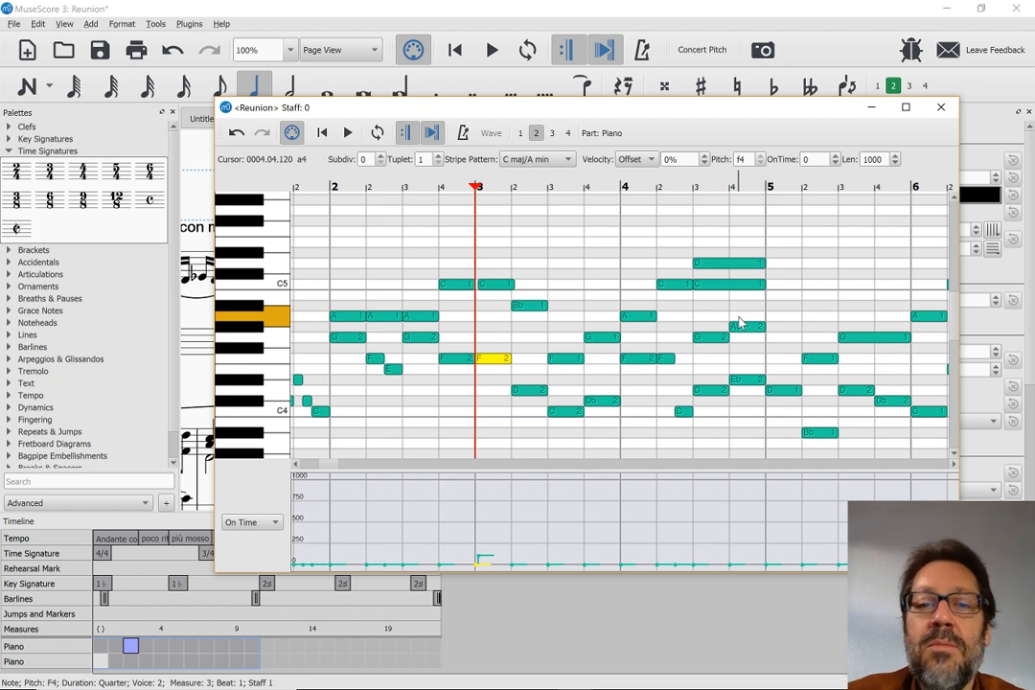
click(943, 109)
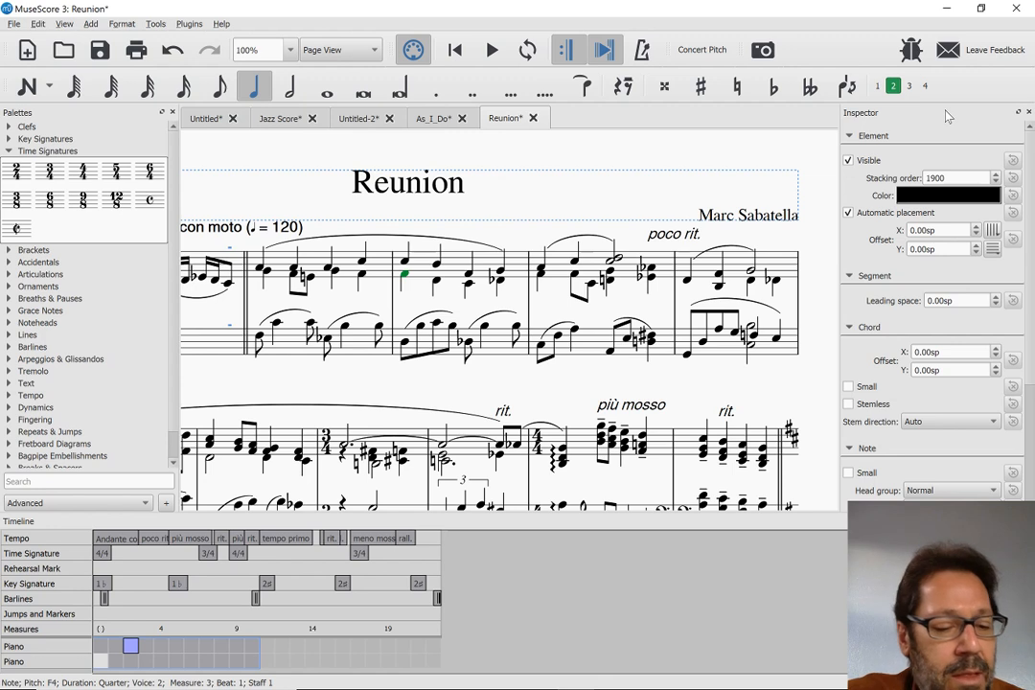
Switch to the MuseScore 3.0 Beta release page in Chrome and review the playback controls and autoupdate sections
key(alt+Tab)
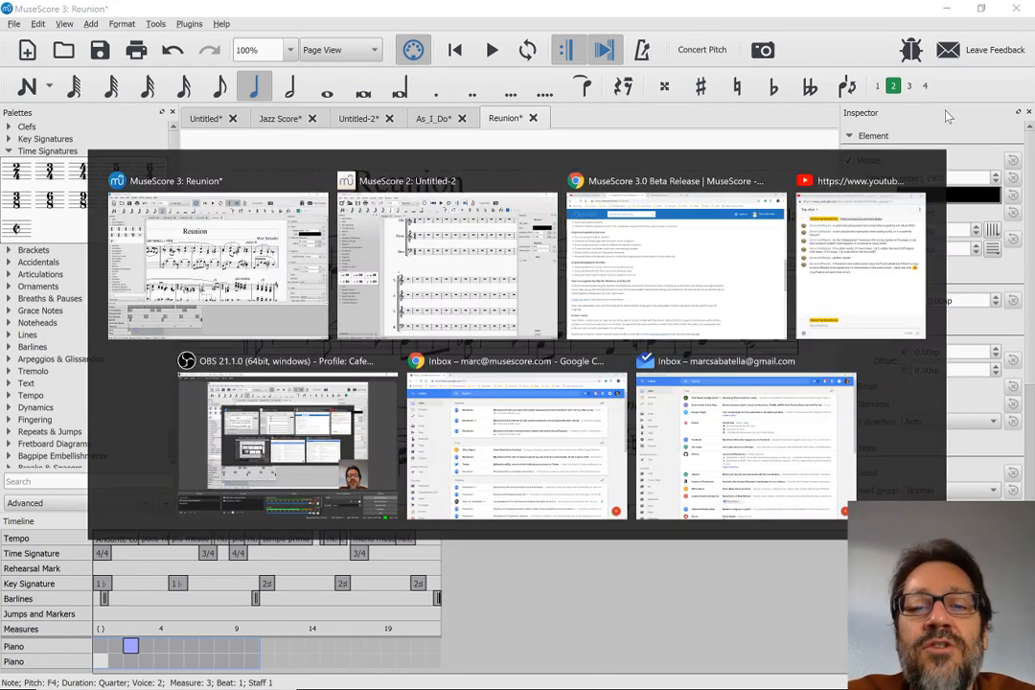
key(Tab)
scroll(620, 351, down, 1)
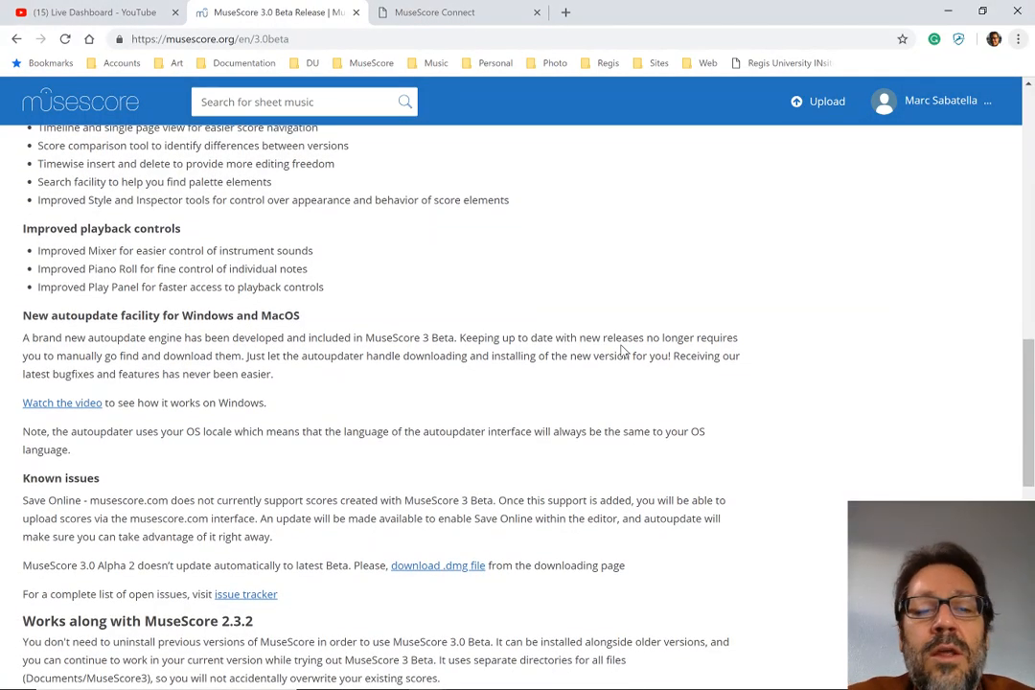
Review the Known issues section of the beta release page and switch to the YouTube live chat window to read the viewer questions
scroll(620, 350, down, 1)
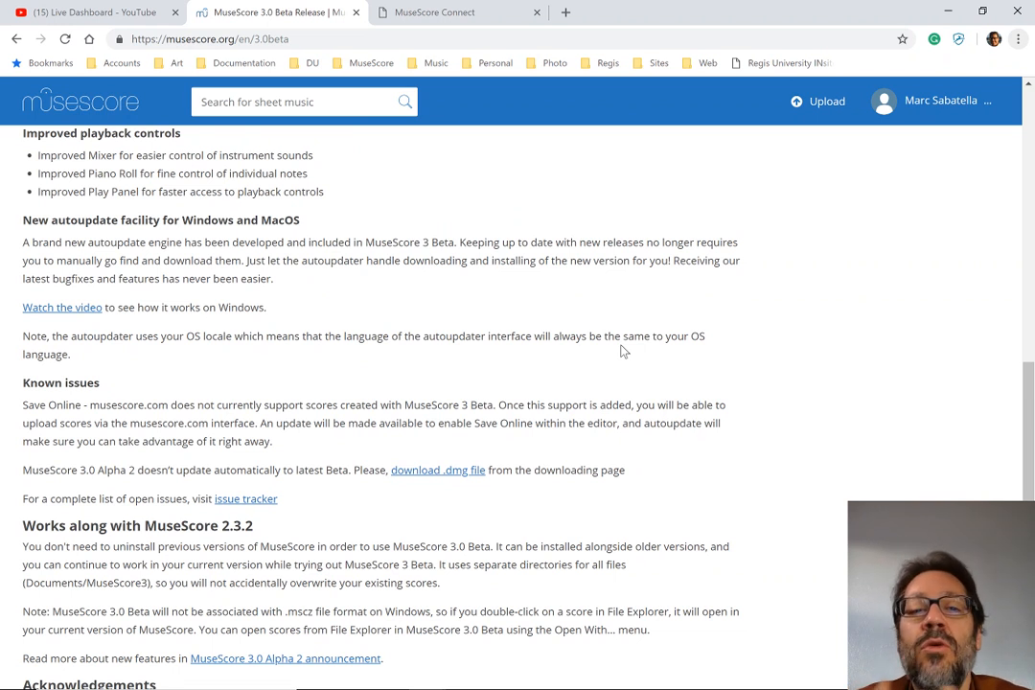
key(alt+Tab)
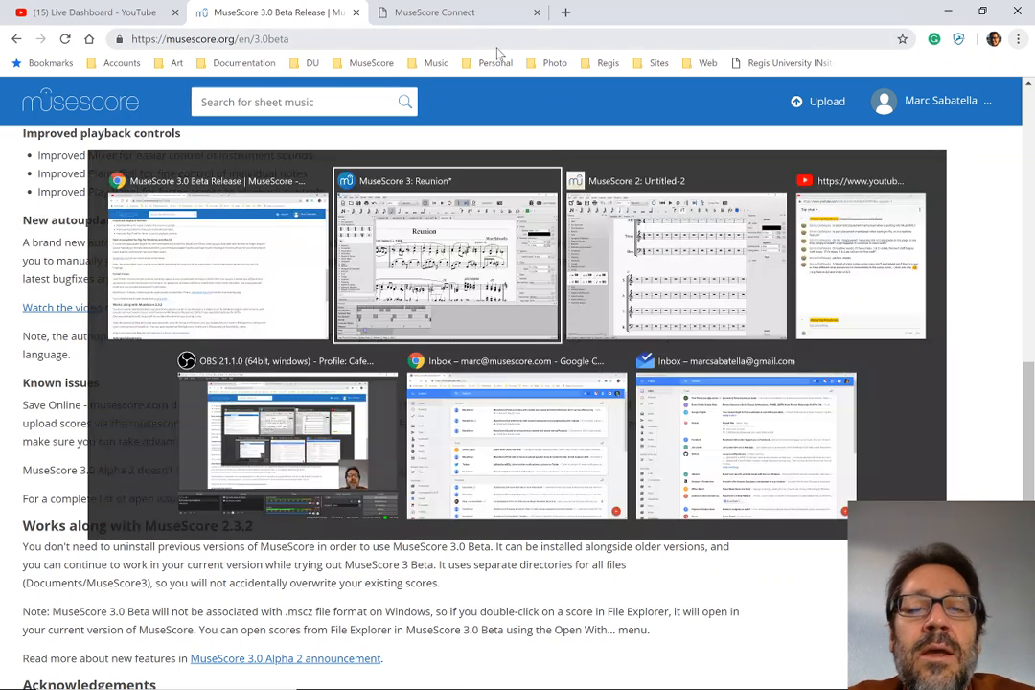
key(Tab)
key(Tab)
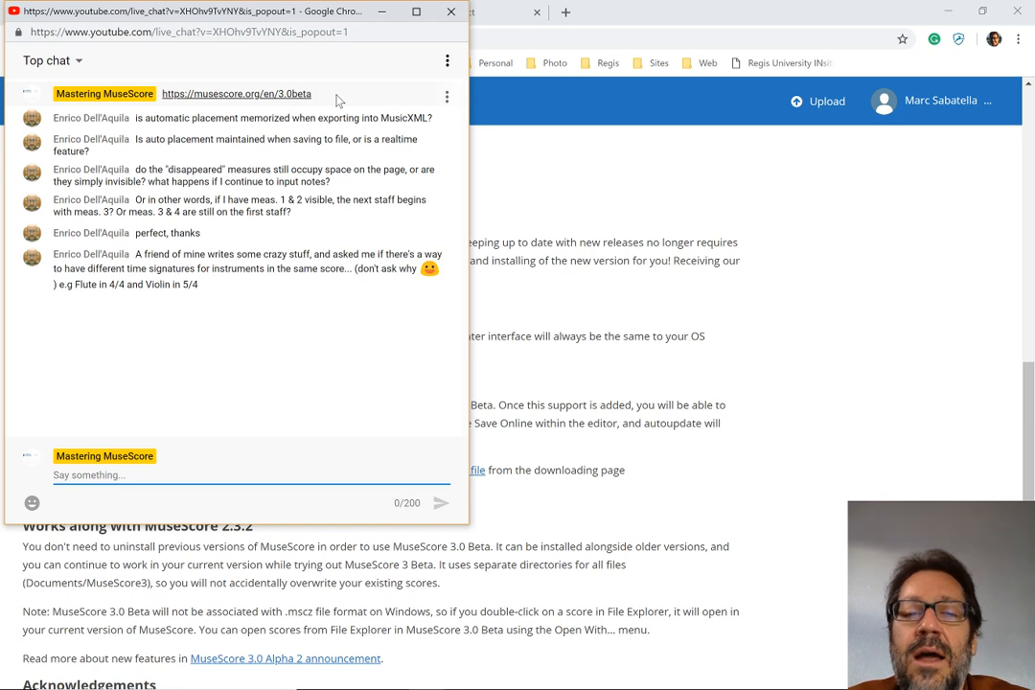
Switch to MuseScore 3 and examine the help, bug report, feedback and update commands it offers, clearing the note selection
key(alt+Tab)
key(Tab)
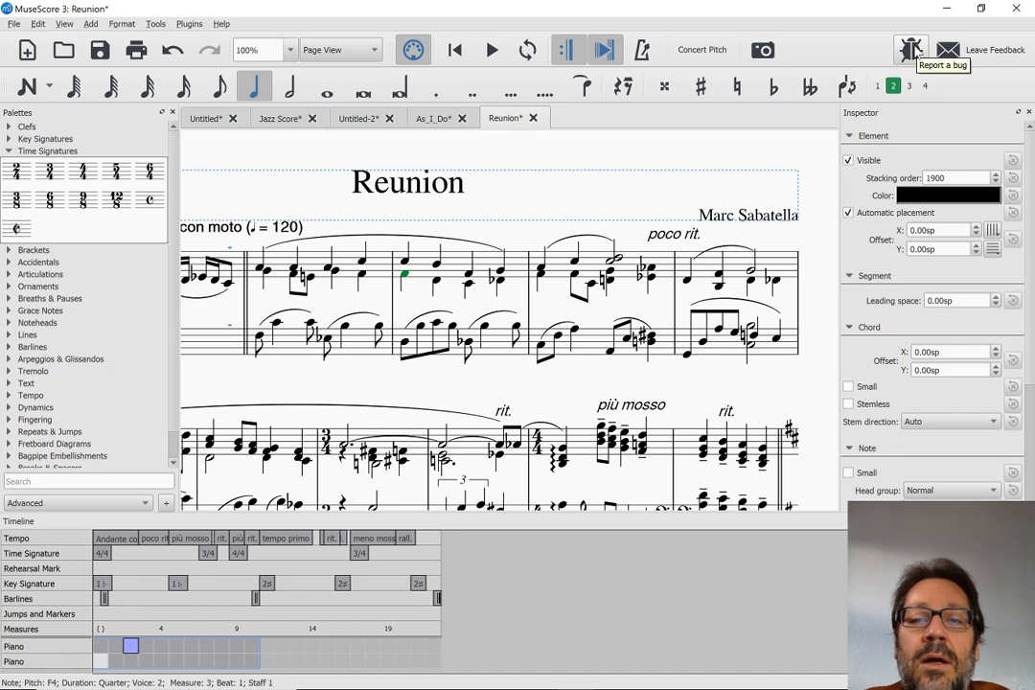
click(222, 24)
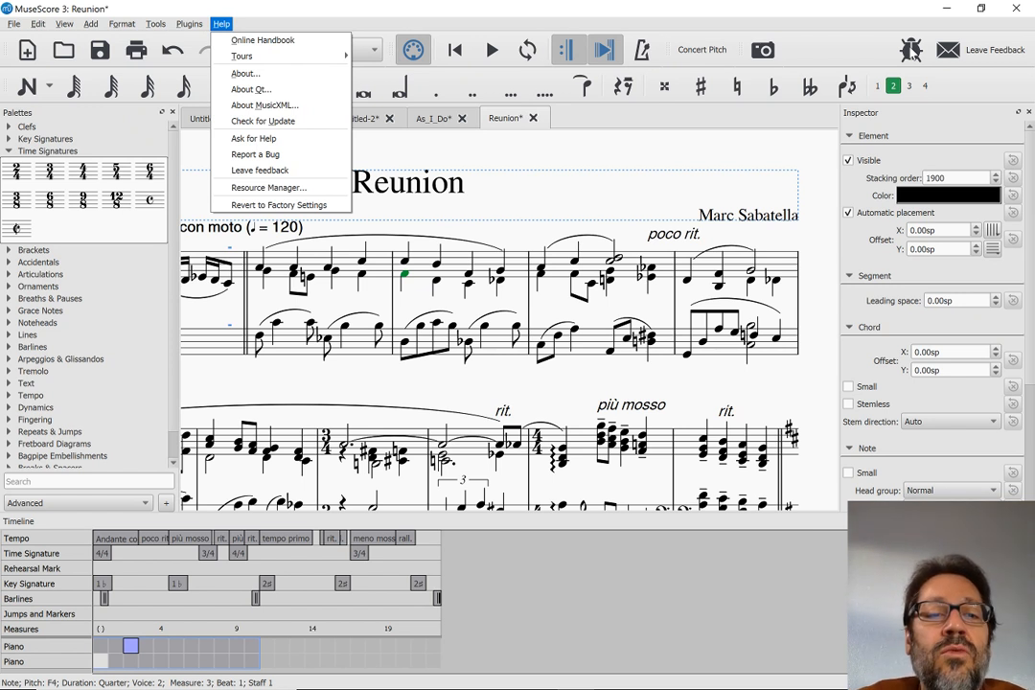
click(695, 141)
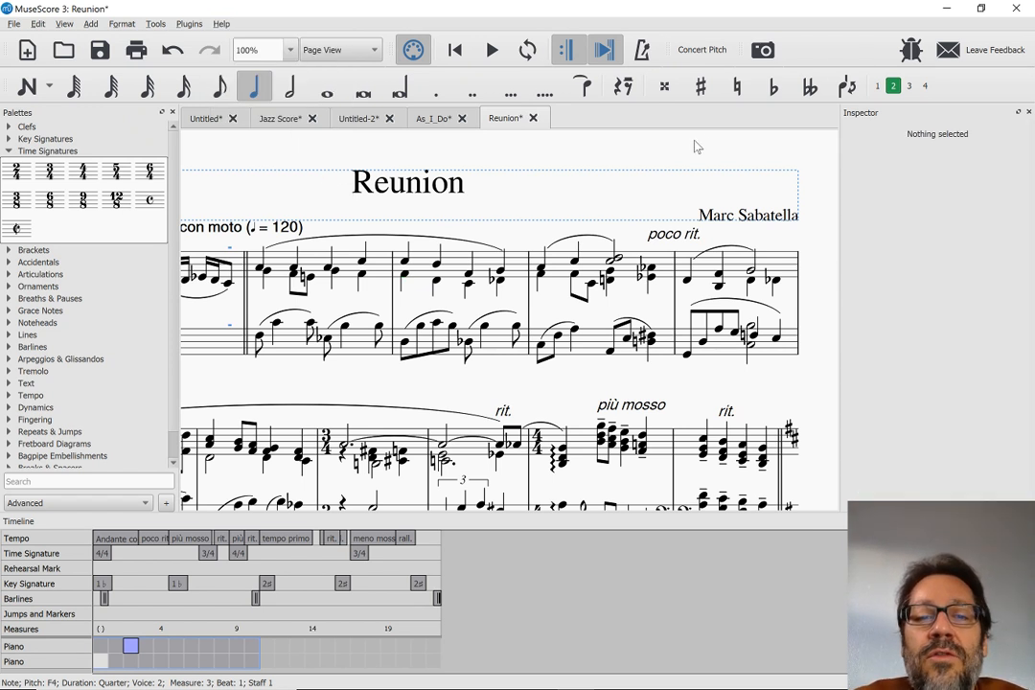
click(222, 23)
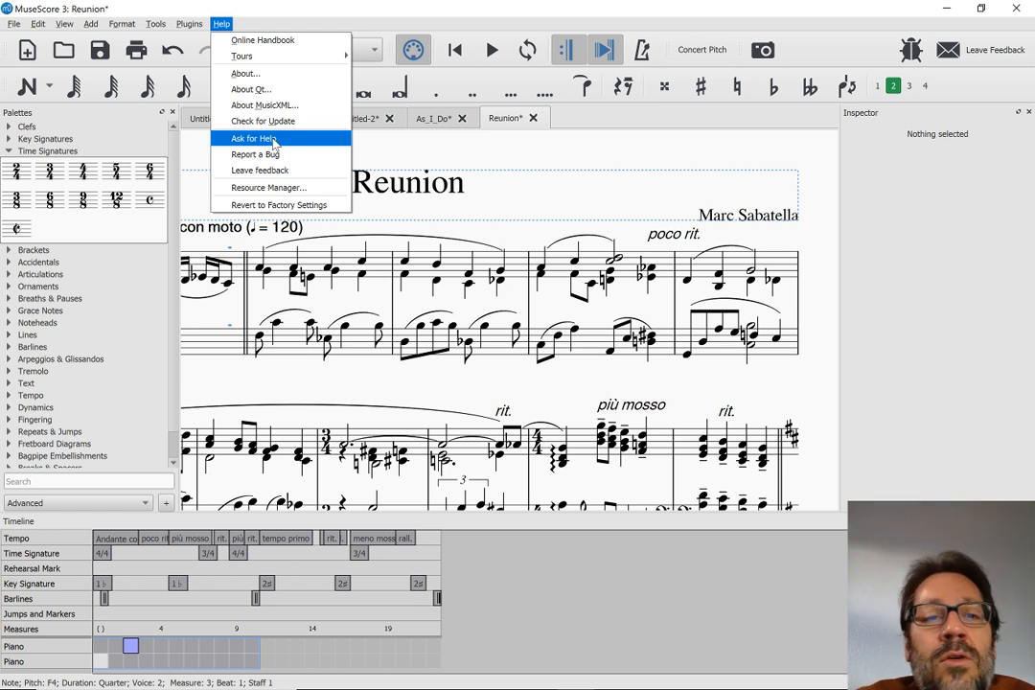
click(415, 159)
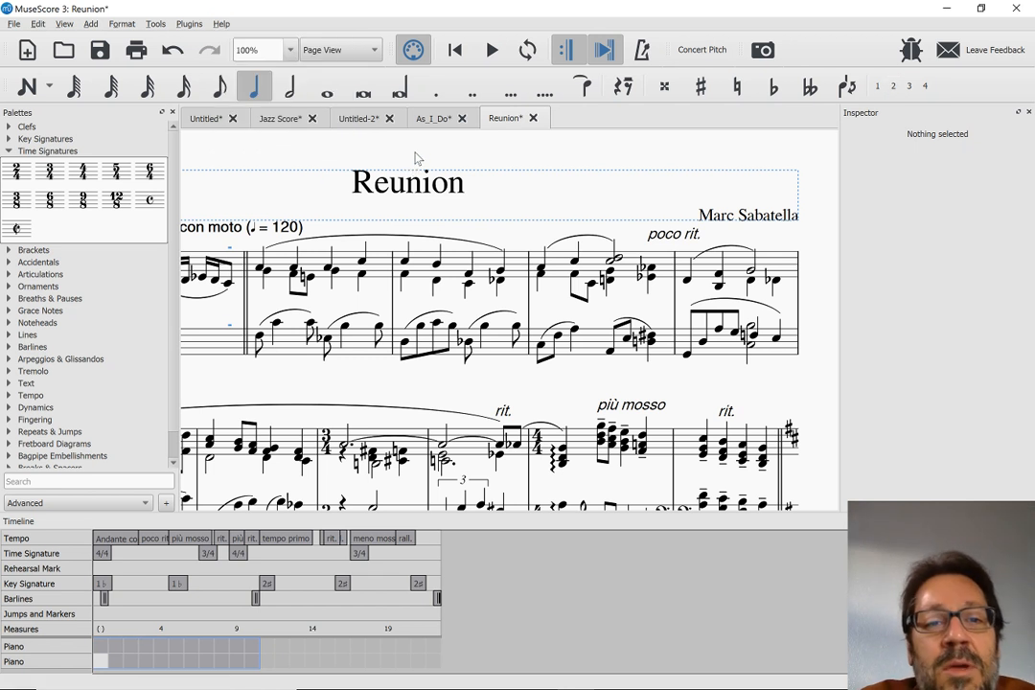
Check for a MuseScore software update and close the update dialog
click(222, 24)
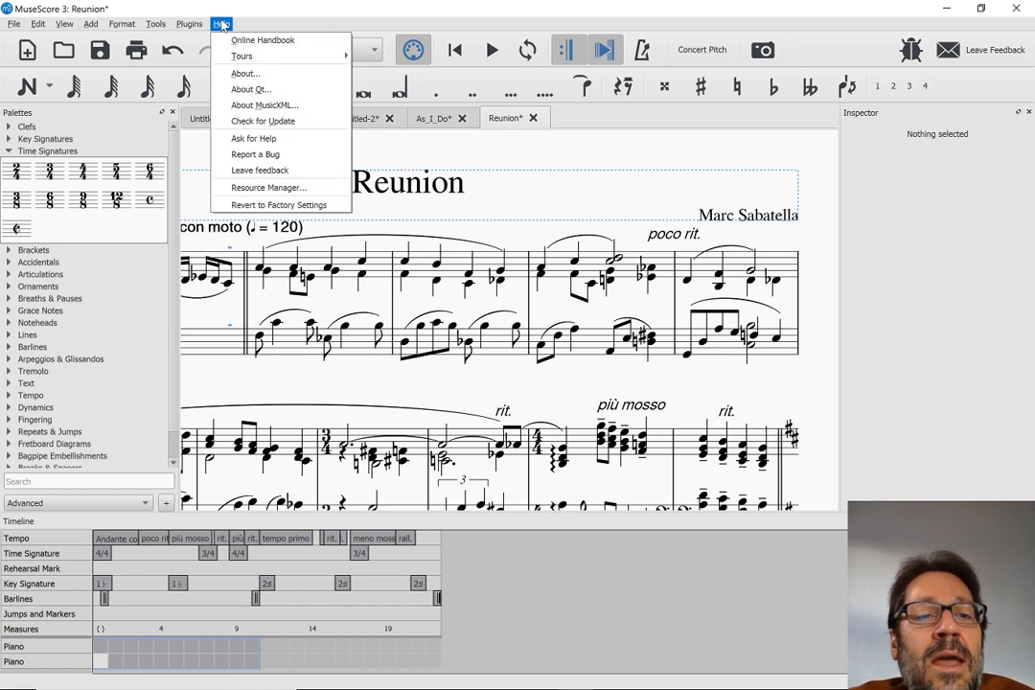
click(272, 122)
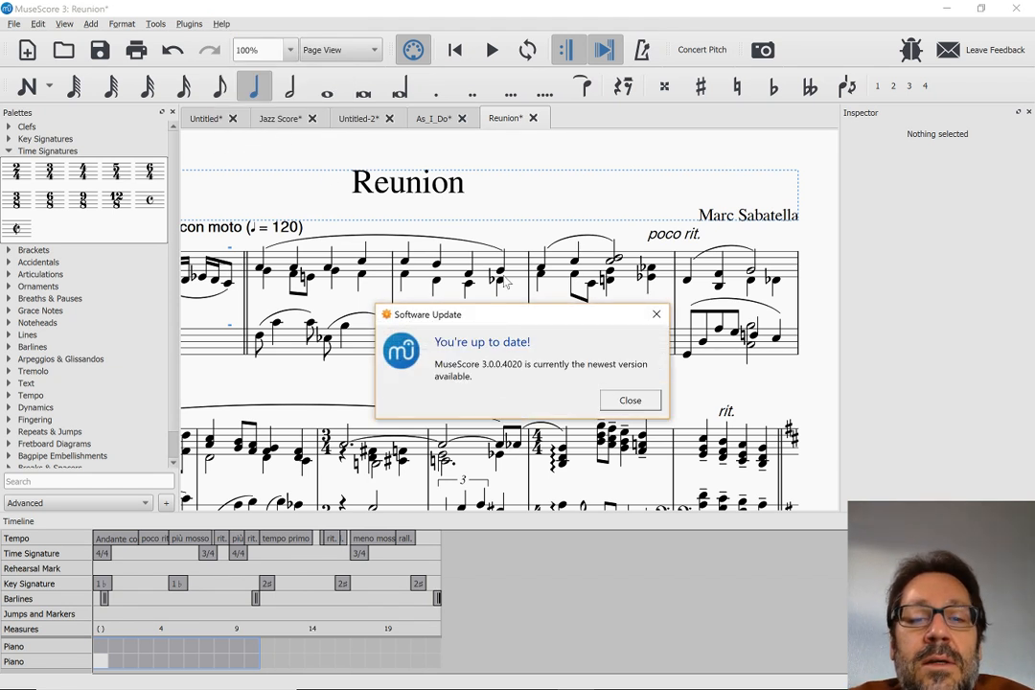
click(628, 399)
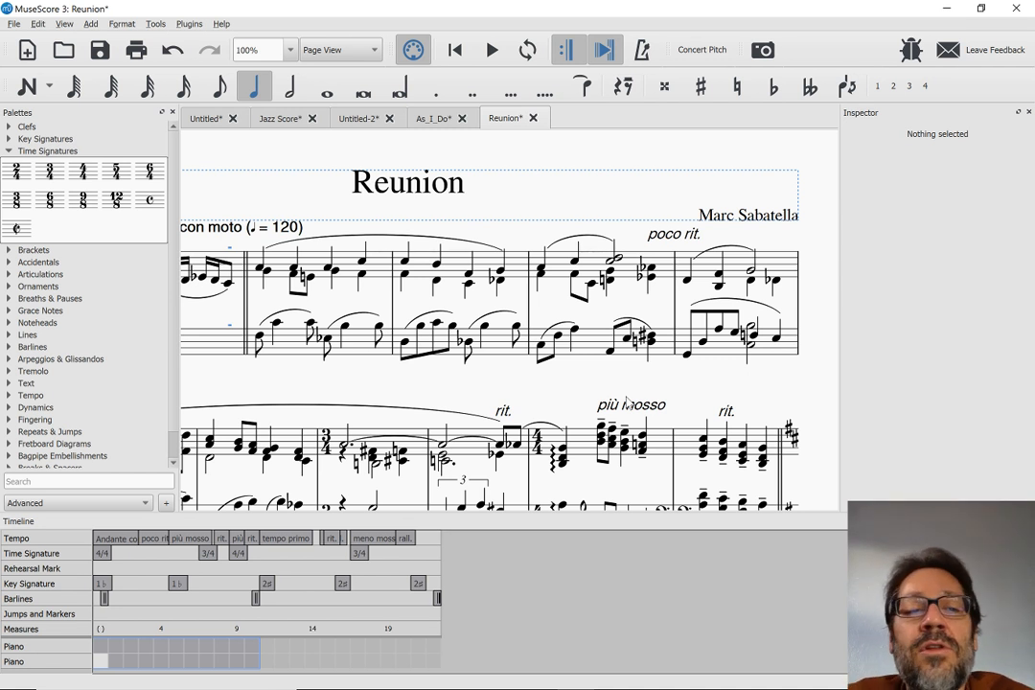
Switch to the MuseScore 3.0 Beta release page in Chrome and review its layout, notation, usability and playback feature lists
key(alt+Tab)
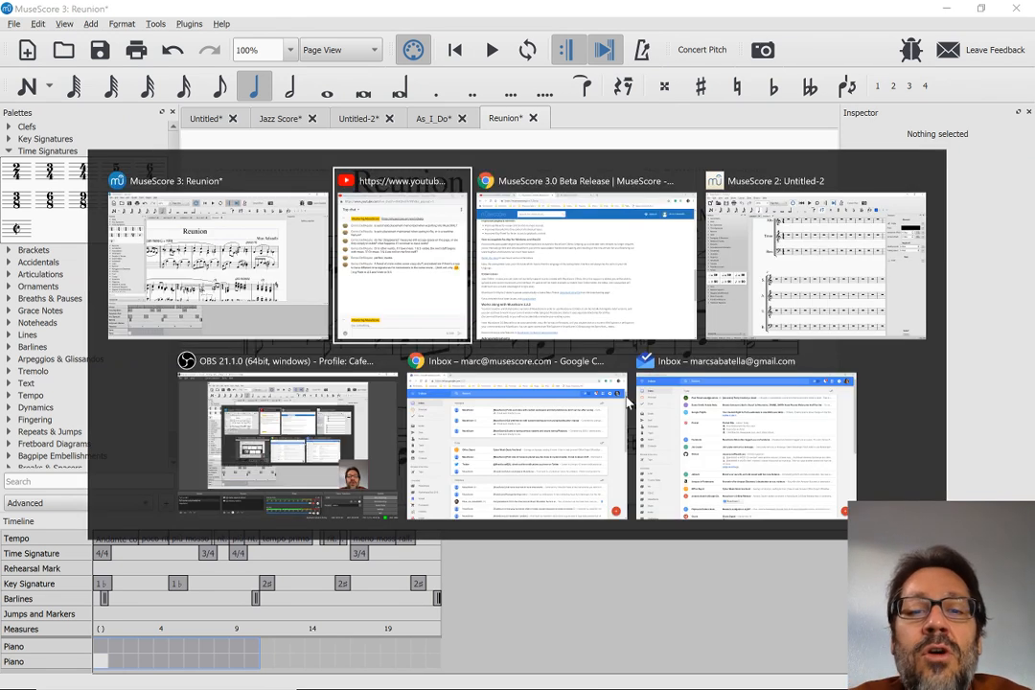
key(alt+Tab)
scroll(383, 402, up, 6)
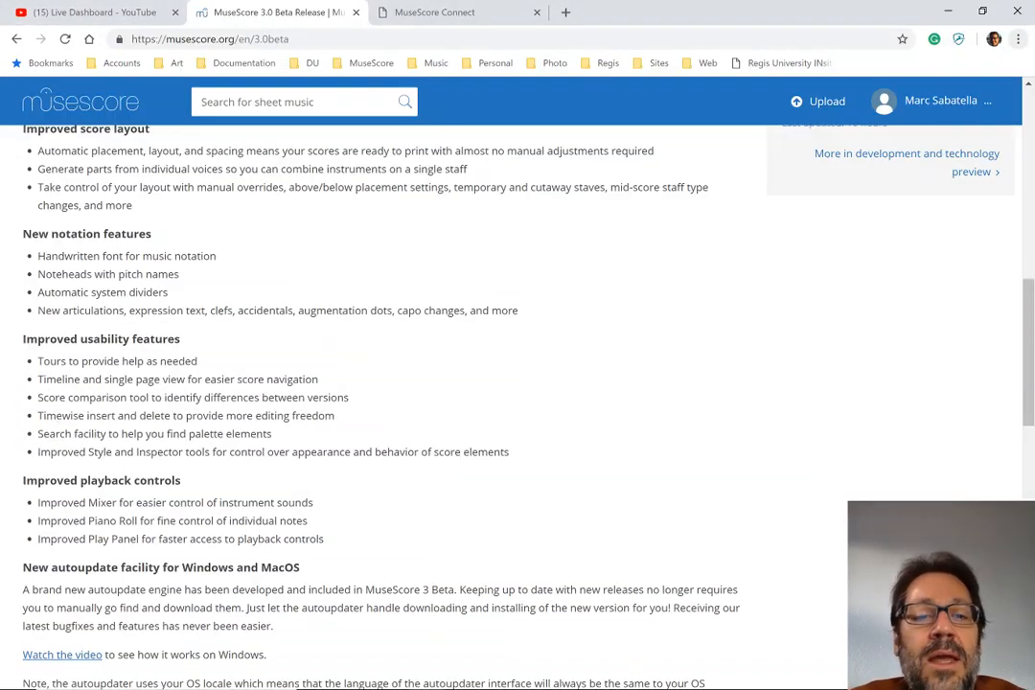
scroll(383, 402, down, 1)
scroll(383, 403, down, 2)
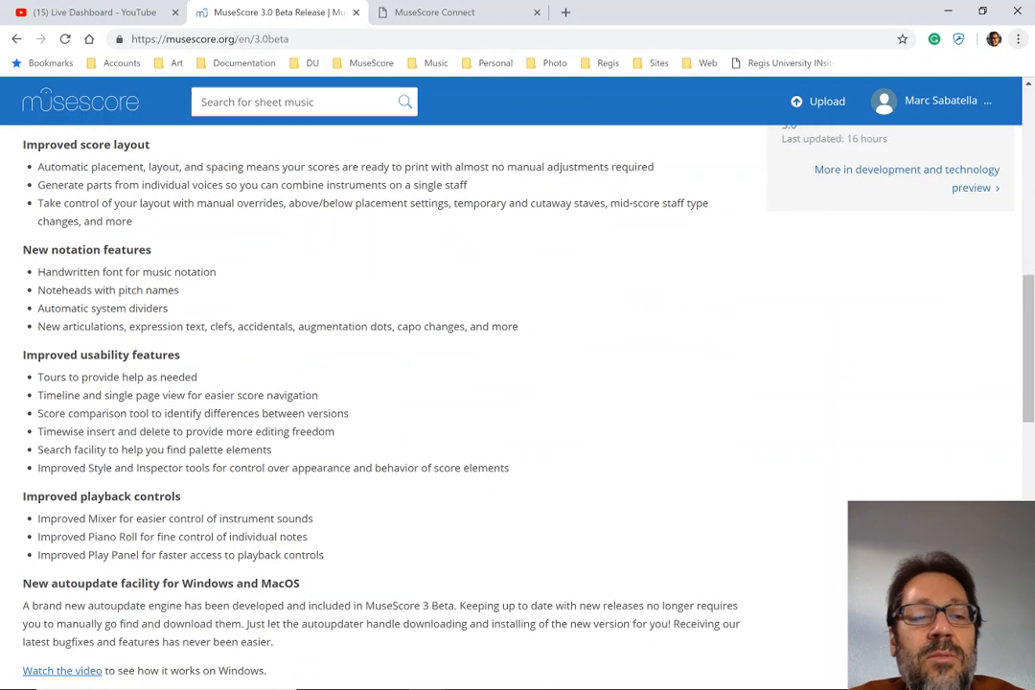